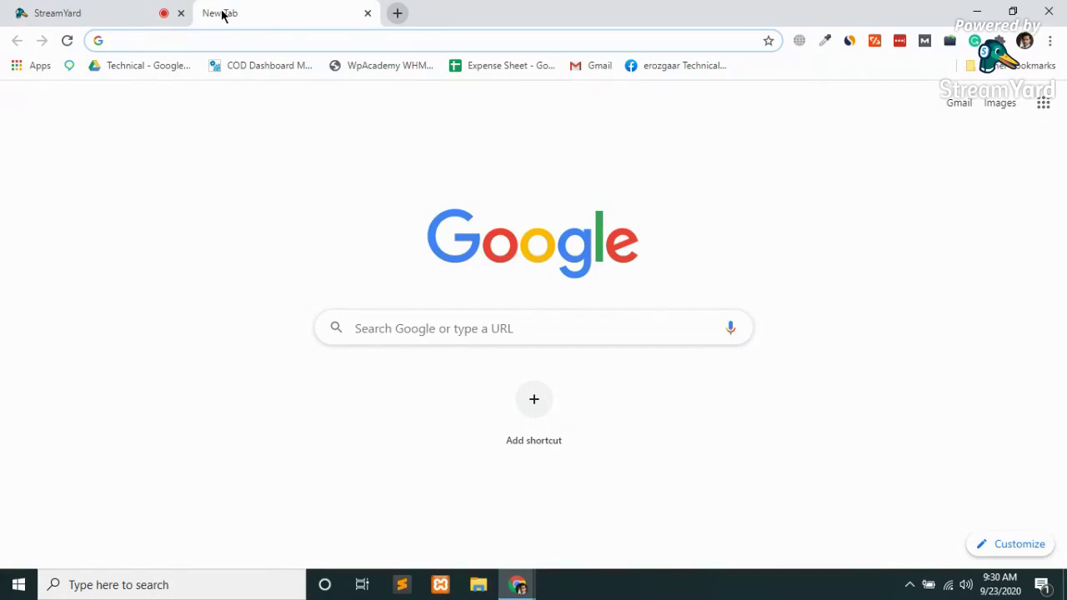
Load seogrowth.tools and browse the sofa and washing machine covers down to the footer, then return to the top
{"action": "type", "text": "se"}
{"action": "key", "text": "Return"}
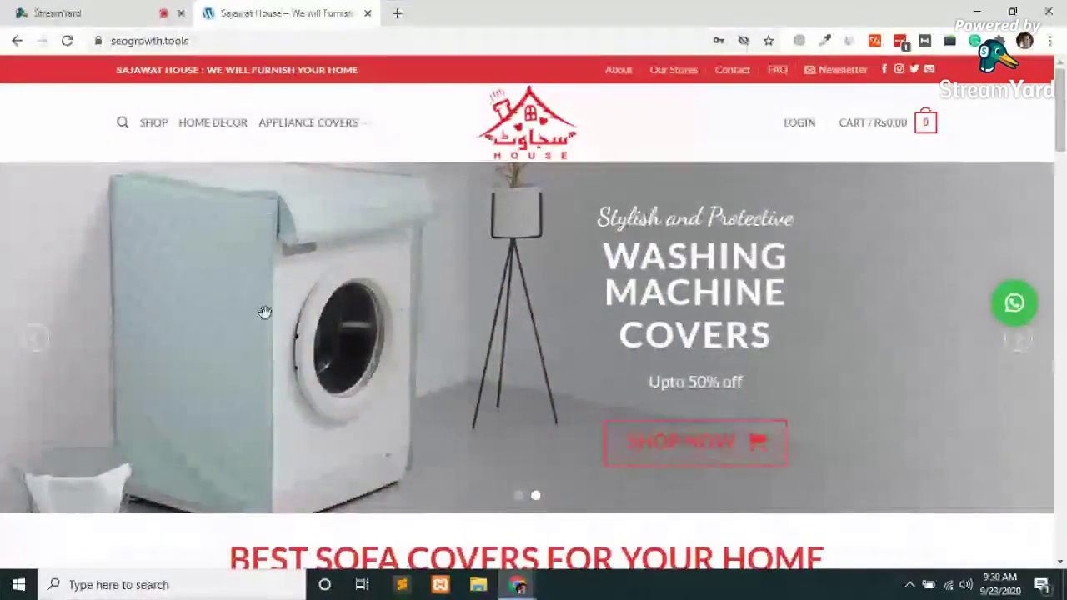
{"action": "scroll", "coordinate": [264, 312], "scroll_direction": "down", "scroll_amount": 6}
{"action": "scroll", "coordinate": [267, 329], "scroll_direction": "up", "scroll_amount": 2}
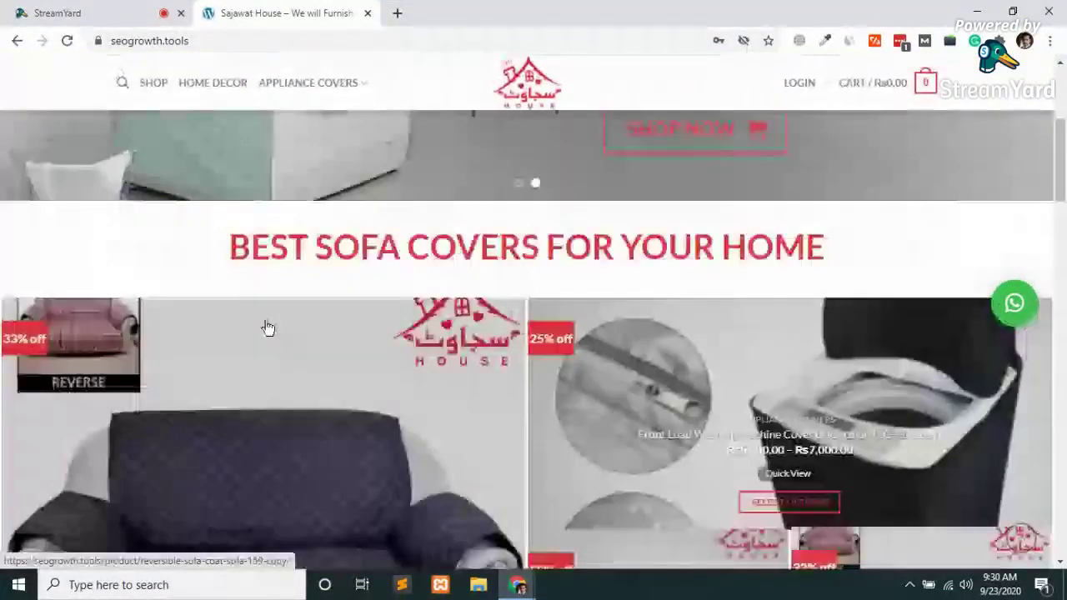
{"action": "scroll", "coordinate": [266, 329], "scroll_direction": "down", "scroll_amount": 10}
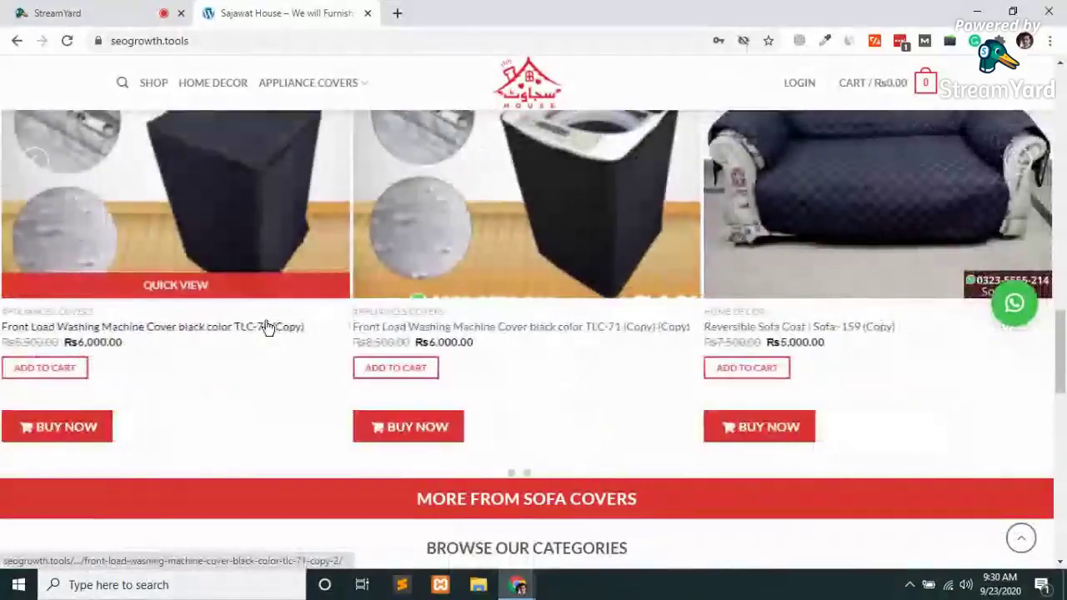
{"action": "scroll", "coordinate": [267, 328], "scroll_direction": "down", "scroll_amount": 5}
{"action": "scroll", "coordinate": [267, 328], "scroll_direction": "down", "scroll_amount": 1}
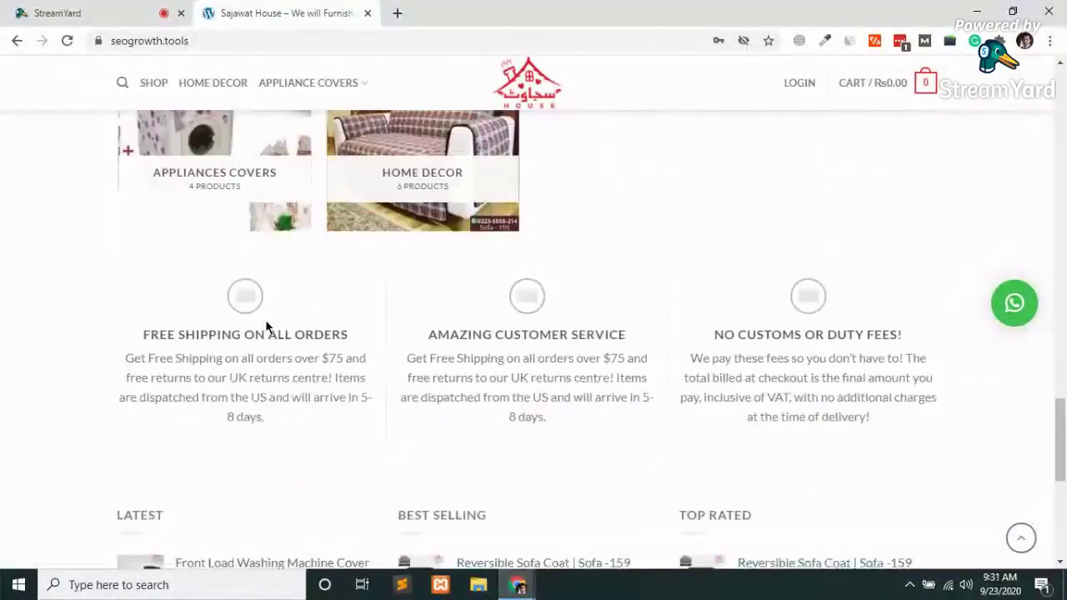
{"action": "scroll", "coordinate": [266, 328], "scroll_direction": "down", "scroll_amount": 5}
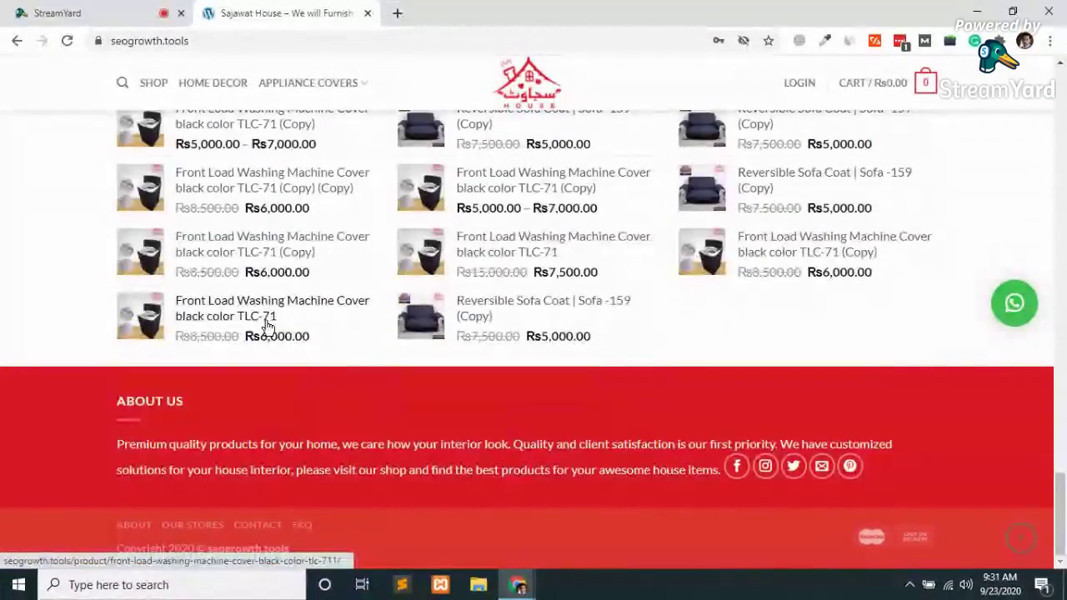
{"action": "key", "text": "Home"}
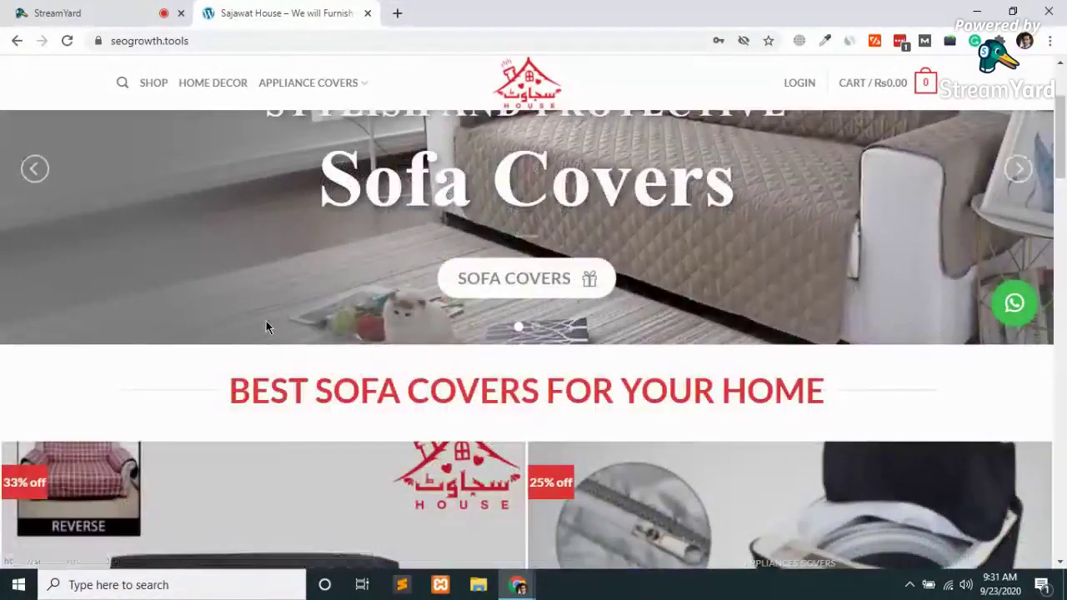
{"action": "scroll", "coordinate": [267, 325], "scroll_direction": "down", "scroll_amount": 4}
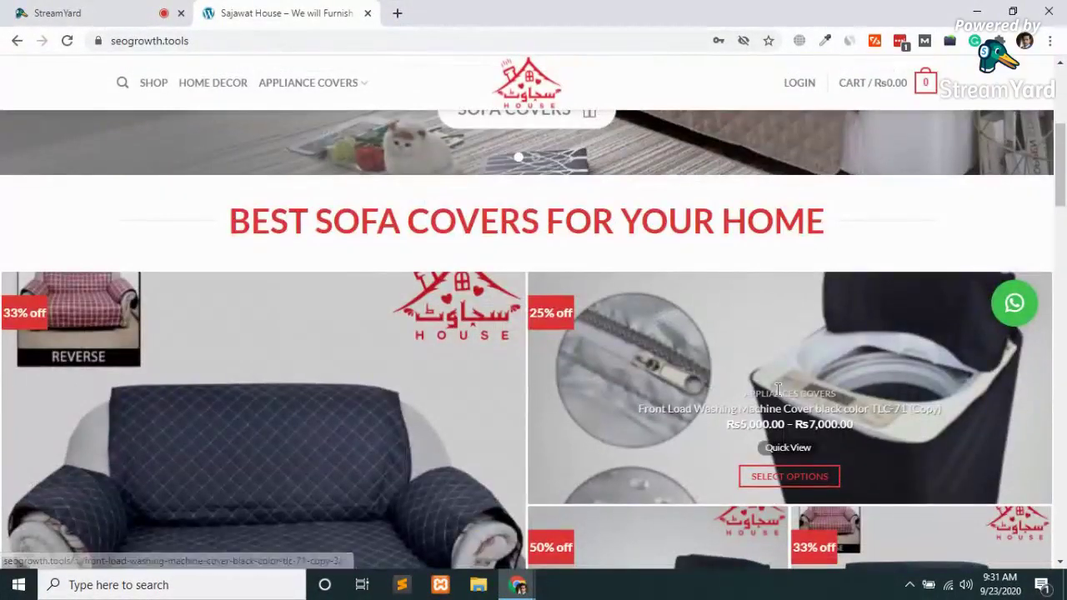
Open the Front Load Washing Machine Cover black color TLC-71 (Copy) product page
{"action": "left_click", "coordinate": [806, 350]}
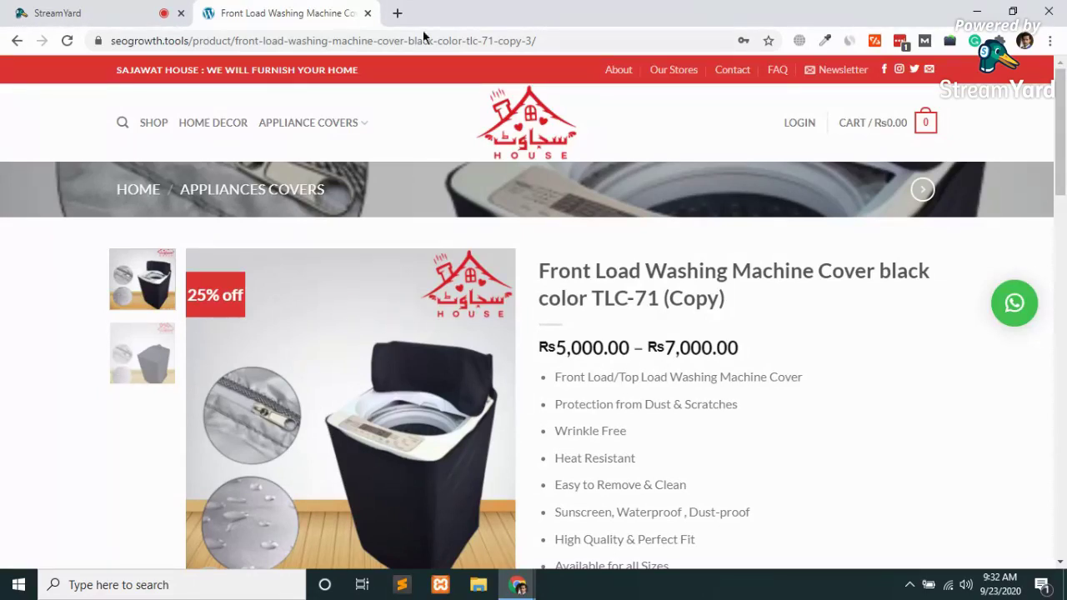
In a new tab, go to seogrowth.tools/wp-admin
{"action": "left_click", "coordinate": [391, 23]}
{"action": "type", "text": "seogrowth.tools"}
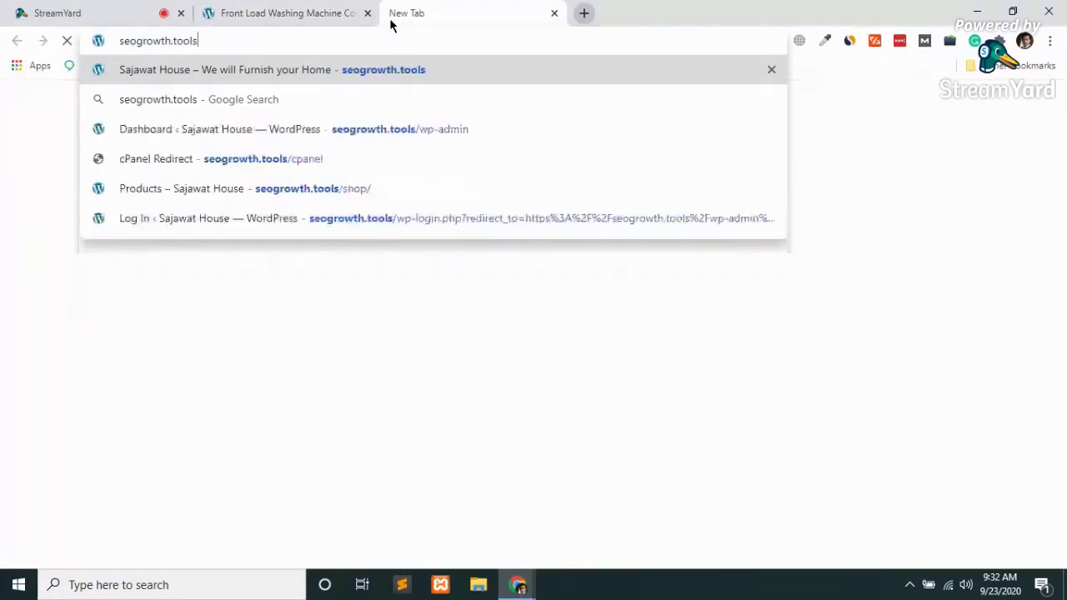
{"action": "type", "text": "/wp-adm"}
{"action": "key", "text": "BackSpace"}
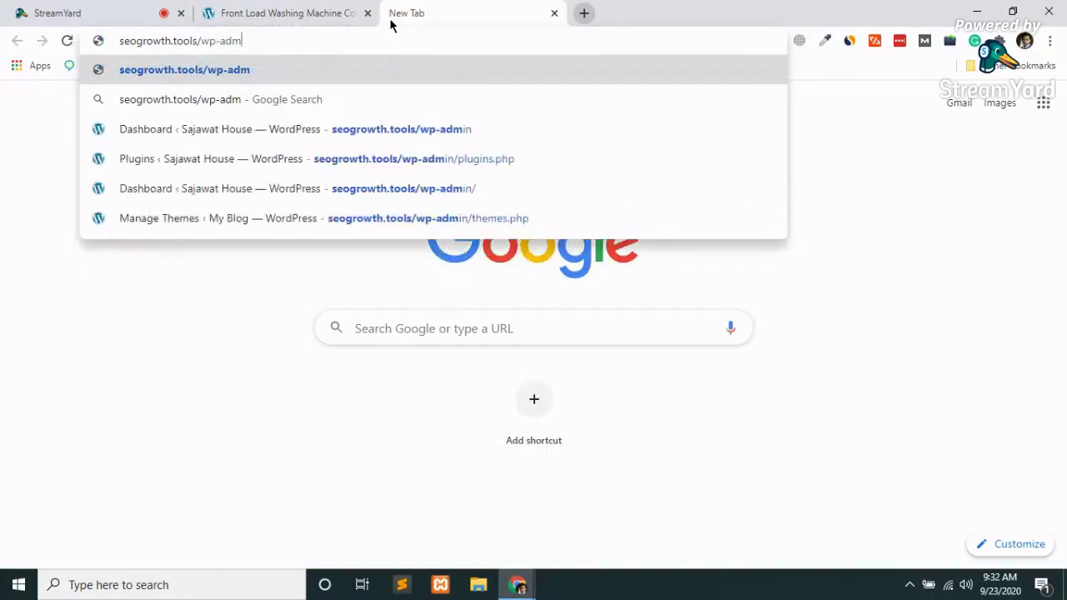
{"action": "type", "text": "in"}
{"action": "key", "text": "Return"}
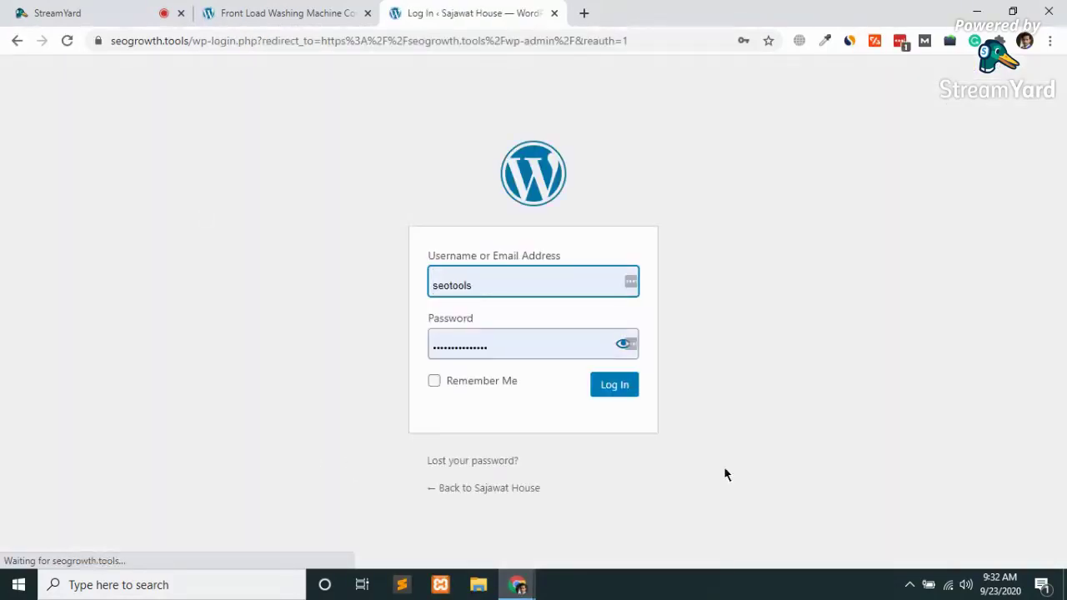
Log in, correcting the username to 'admin' after the unknown-username error
{"action": "left_click", "coordinate": [633, 392]}
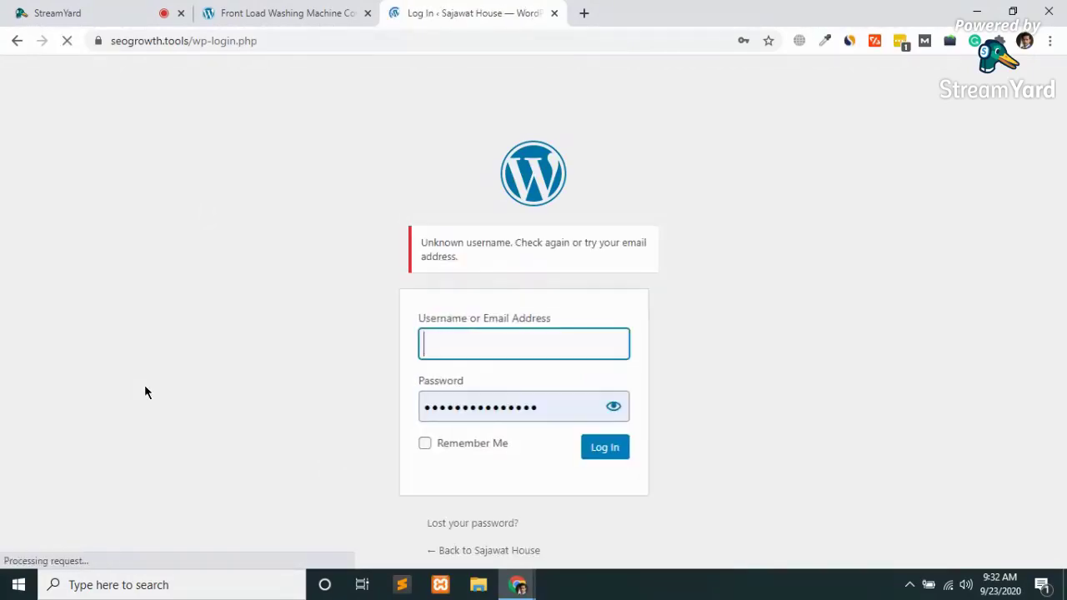
{"action": "left_click", "coordinate": [527, 341]}
{"action": "key", "text": "BackSpace"}
{"action": "key", "text": "BackSpace"}
{"action": "key", "text": "BackSpace"}
{"action": "key", "text": "BackSpace"}
{"action": "key", "text": "BackSpace"}
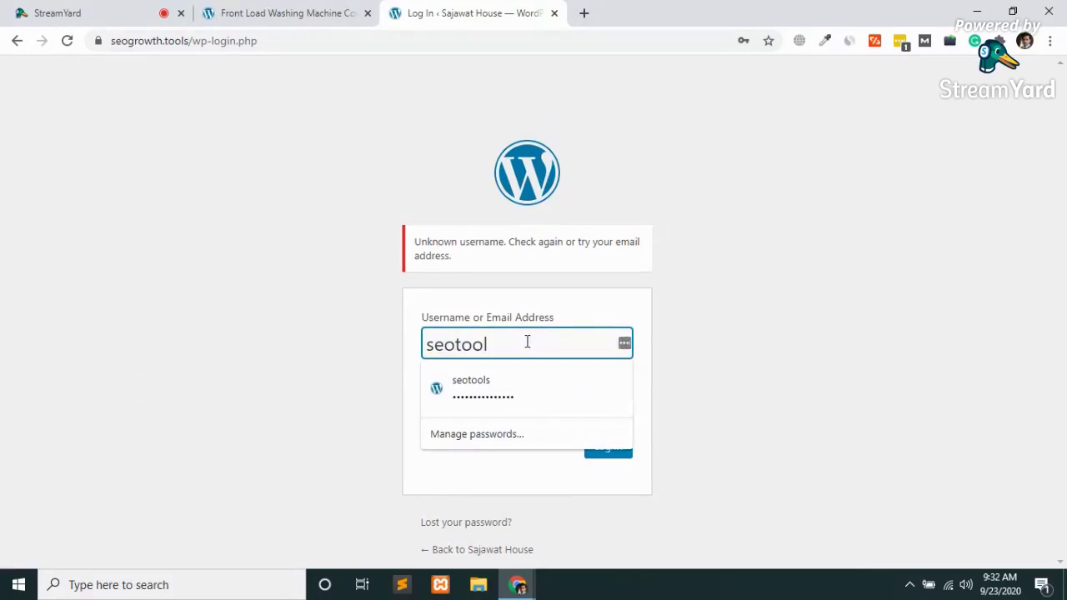
{"action": "key", "text": "BackSpace"}
{"action": "key", "text": "BackSpace"}
{"action": "key", "text": "BackSpace"}
{"action": "type", "text": "admin"}
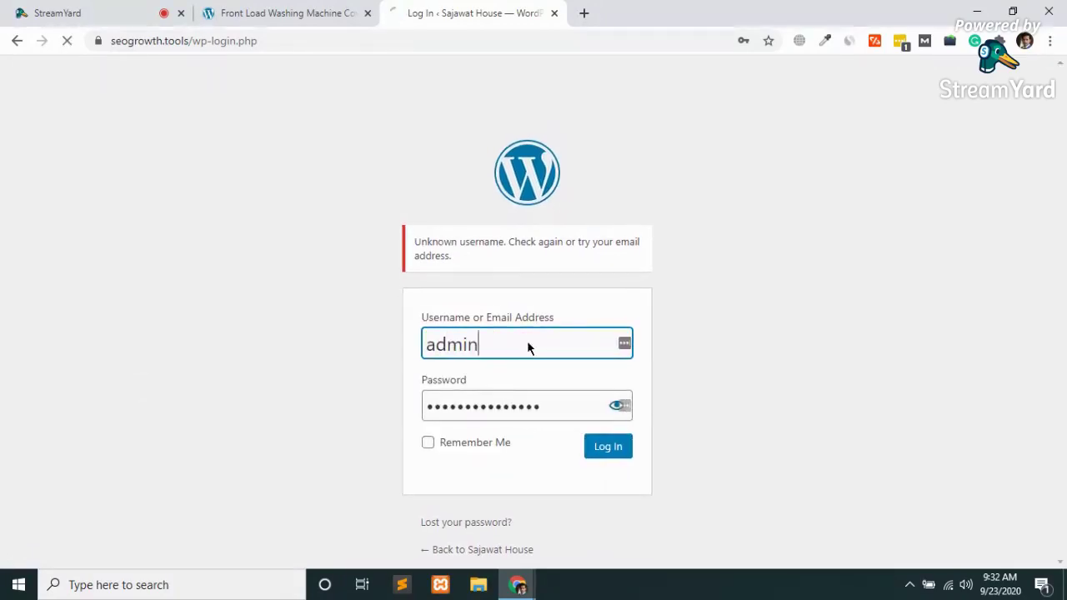
{"action": "key", "text": "Return"}
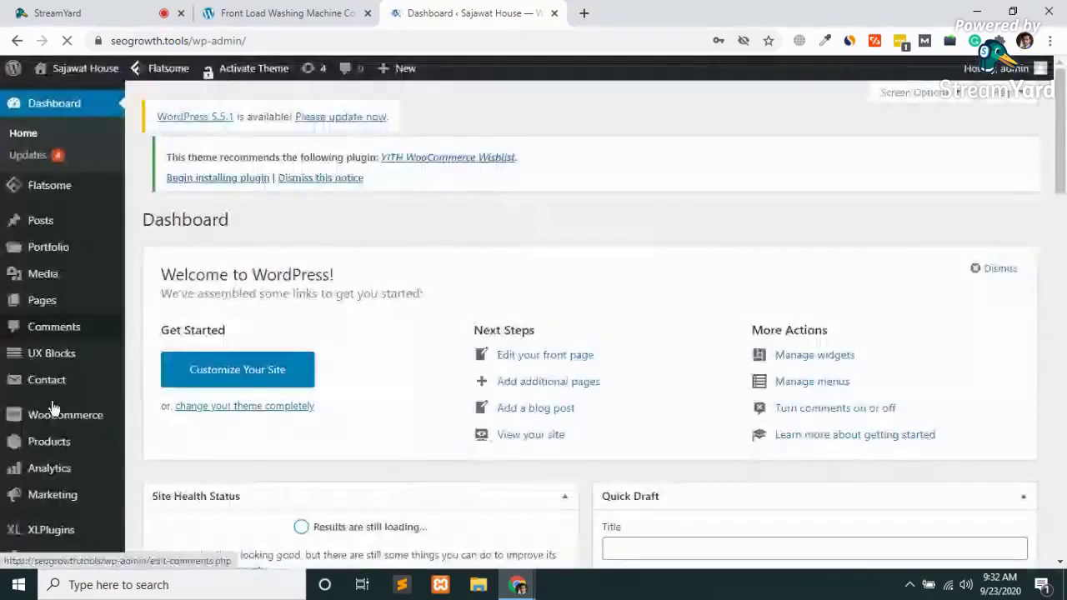
Open WooCommerce > Coupons to view the eid2020 fixed cart discount coupon
{"action": "mouse_move", "coordinate": [101, 421]}
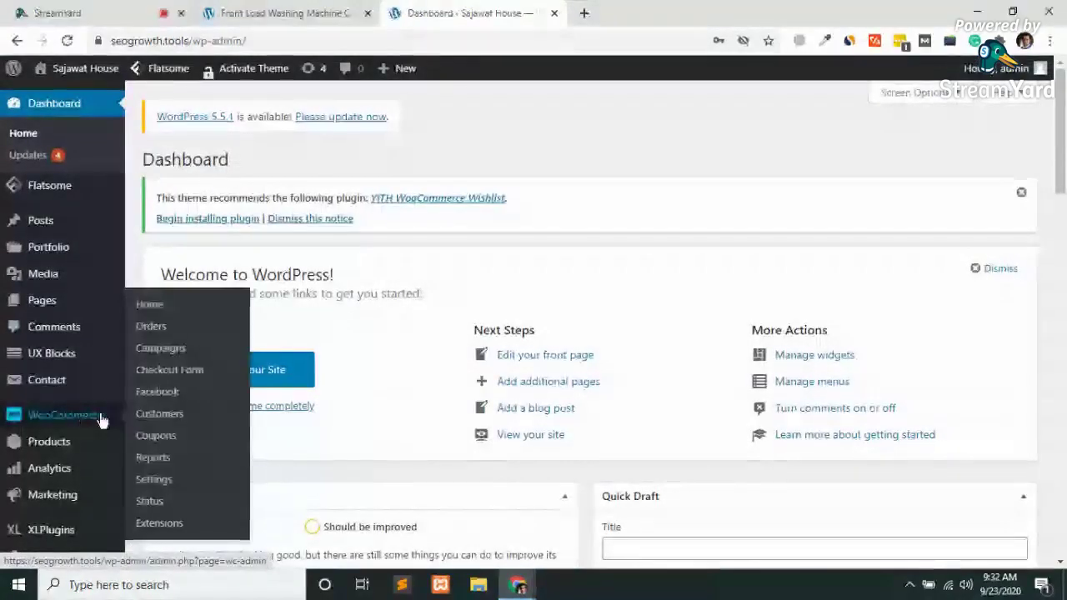
{"action": "left_click", "coordinate": [167, 442]}
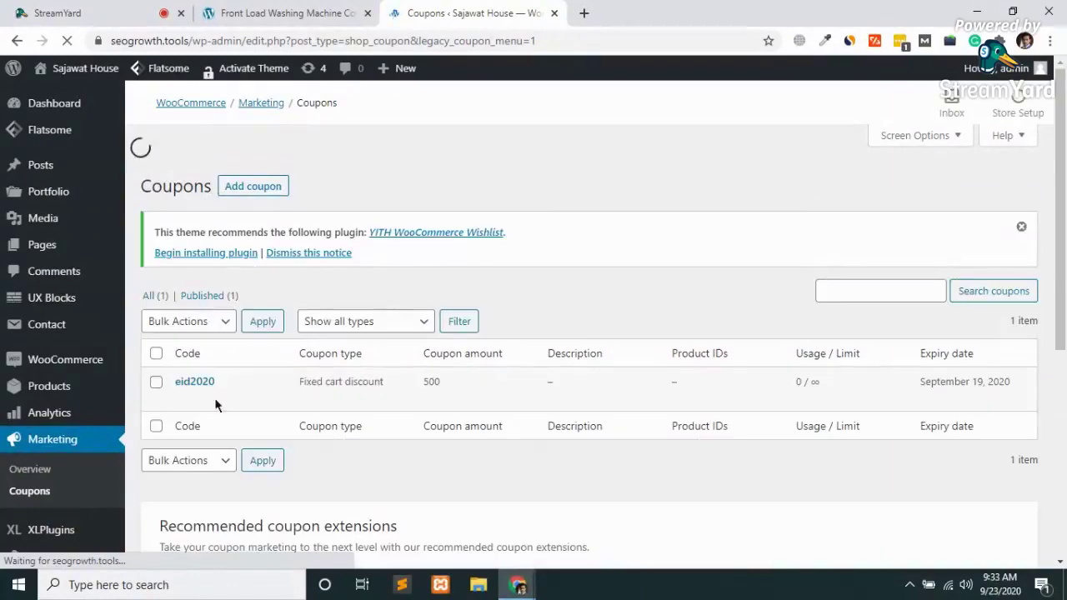
{"action": "mouse_move", "coordinate": [204, 398]}
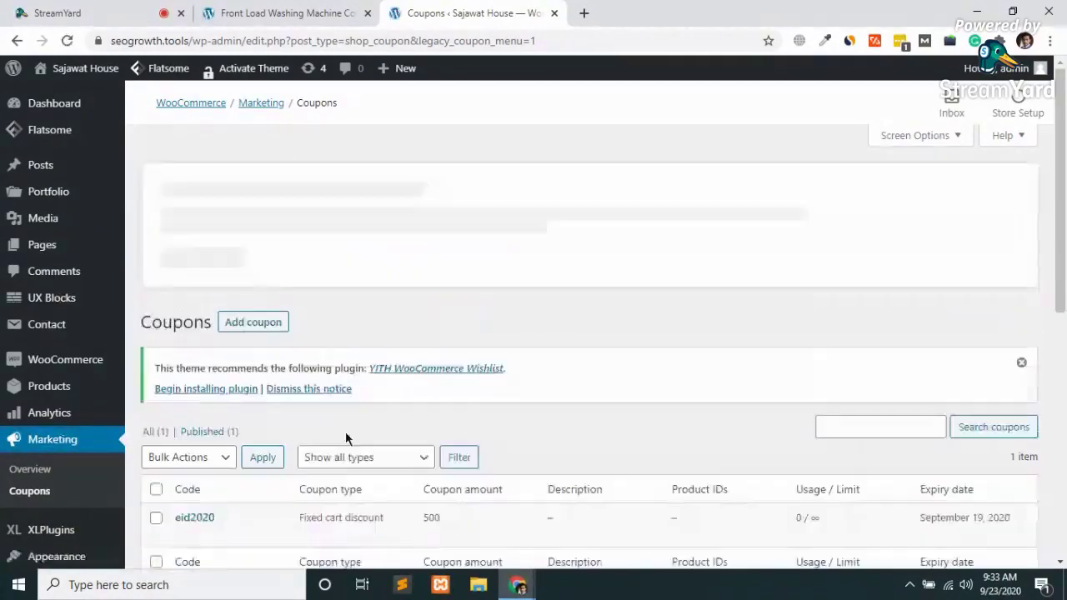
{"action": "scroll", "coordinate": [345, 431], "scroll_direction": "down", "scroll_amount": 2}
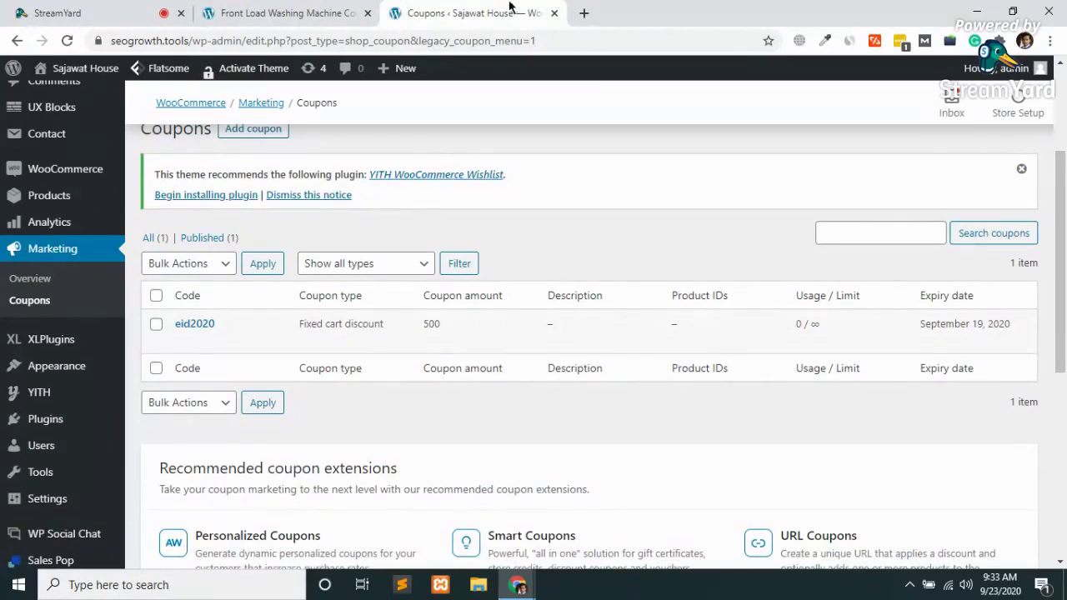
In a new tab, search Google for 'woo discount rules' and open the WordPress.org plugin result
{"action": "left_click", "coordinate": [584, 13]}
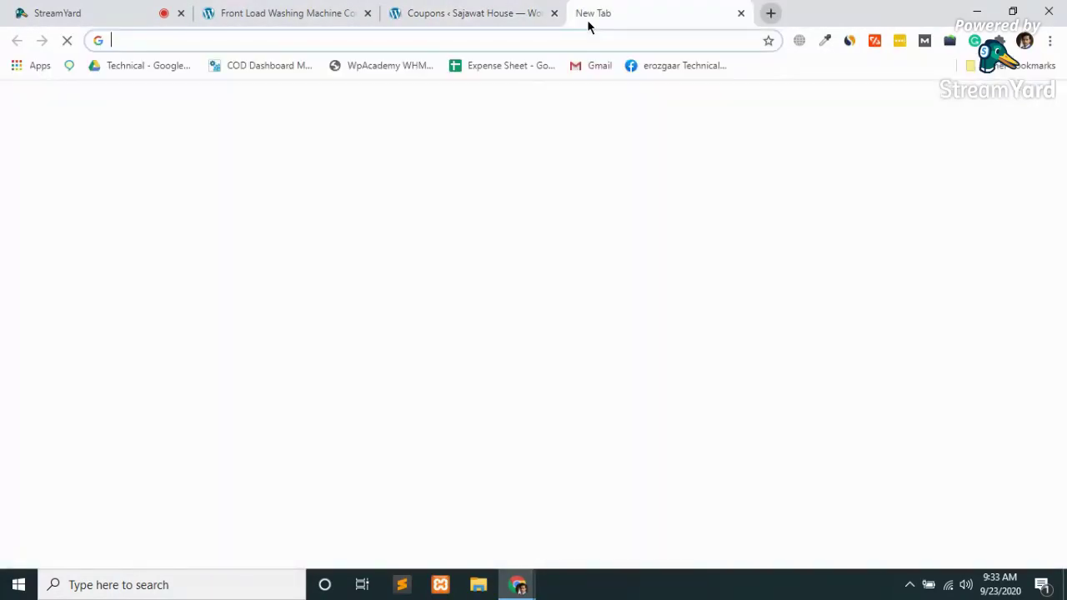
{"action": "type", "text": "woo"}
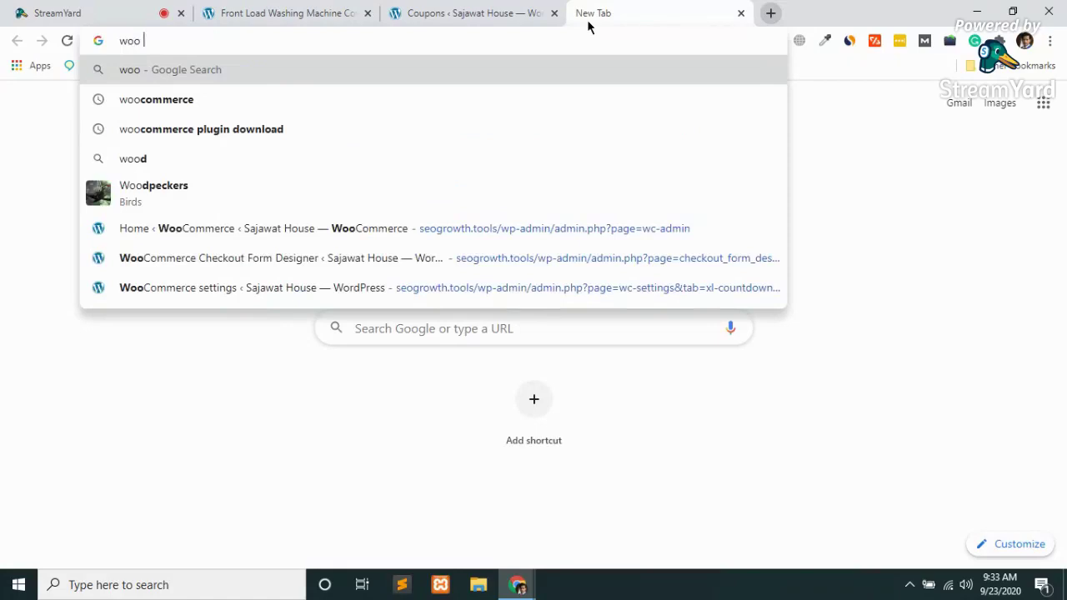
{"action": "type", "text": " discount"}
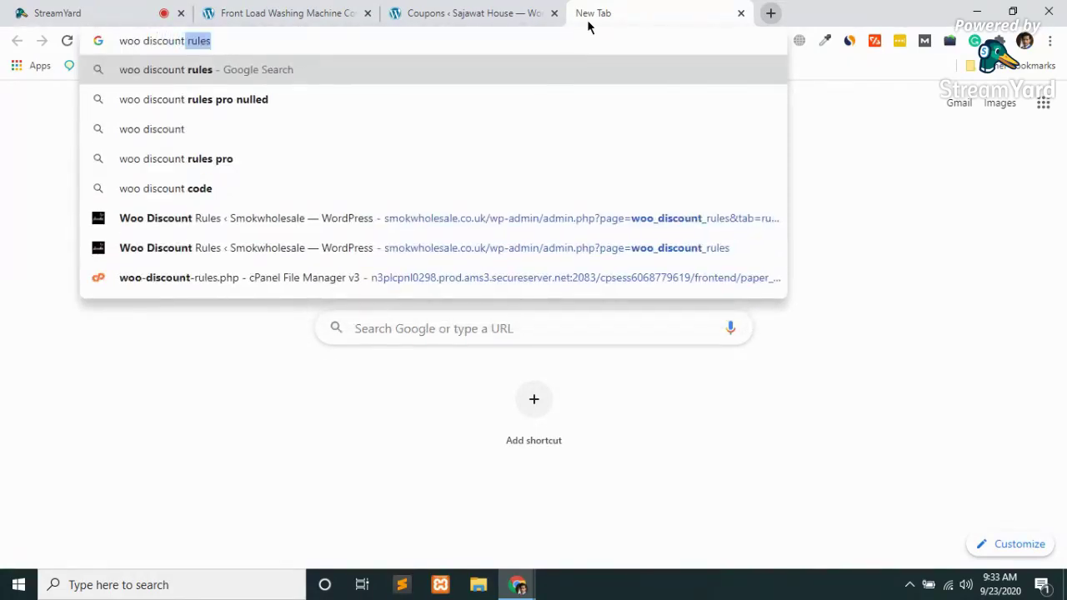
{"action": "key", "text": "Return"}
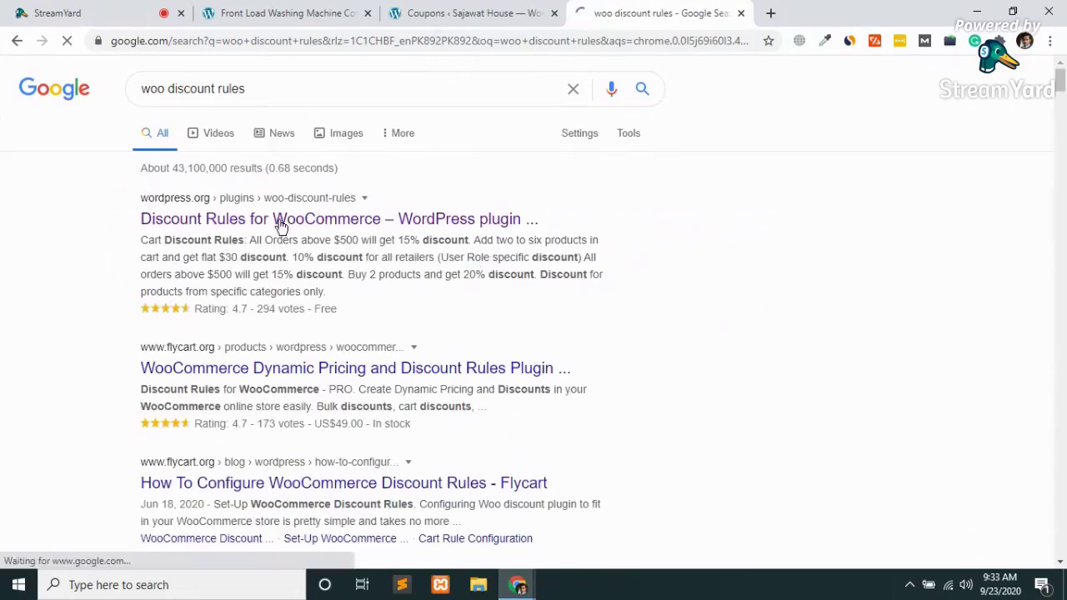
{"action": "left_click", "coordinate": [324, 220]}
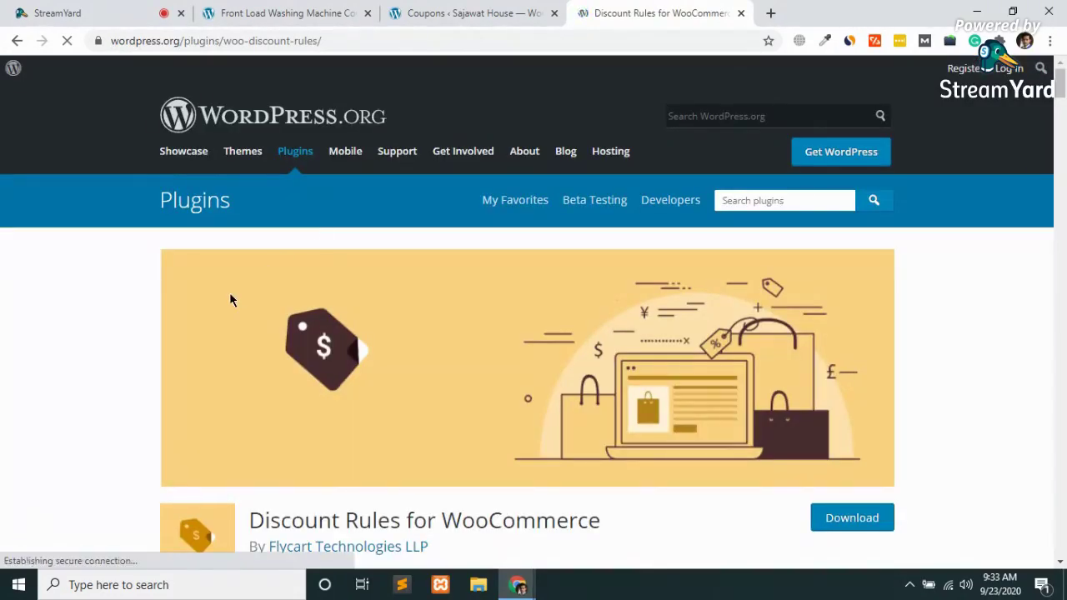
Scroll through the Discount Rules for WooCommerce feature list
{"action": "scroll", "coordinate": [231, 299], "scroll_direction": "down", "scroll_amount": 3}
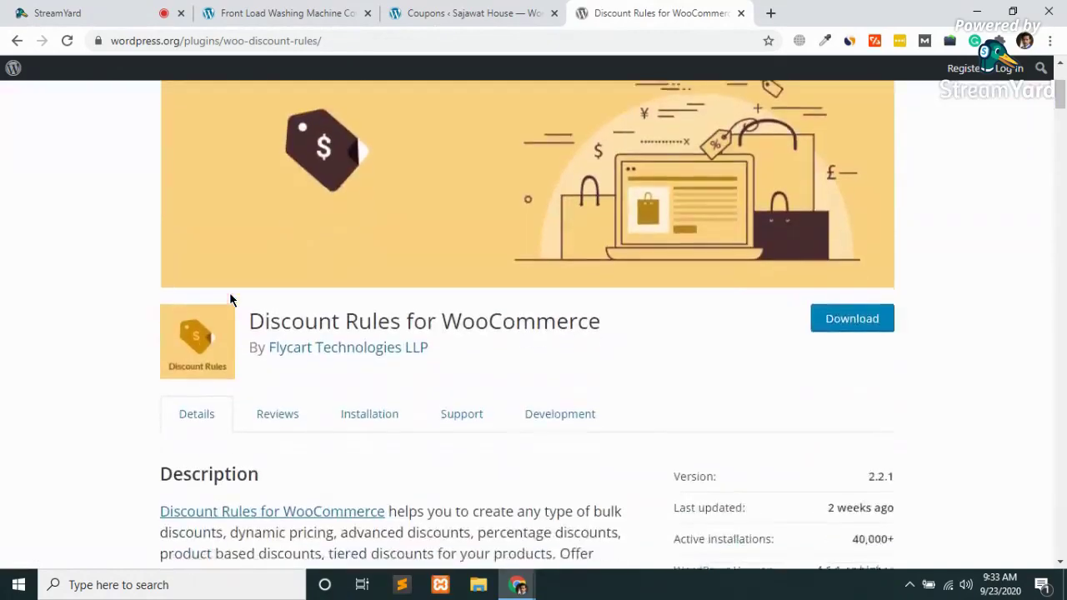
{"action": "scroll", "coordinate": [231, 299], "scroll_direction": "up", "scroll_amount": 3}
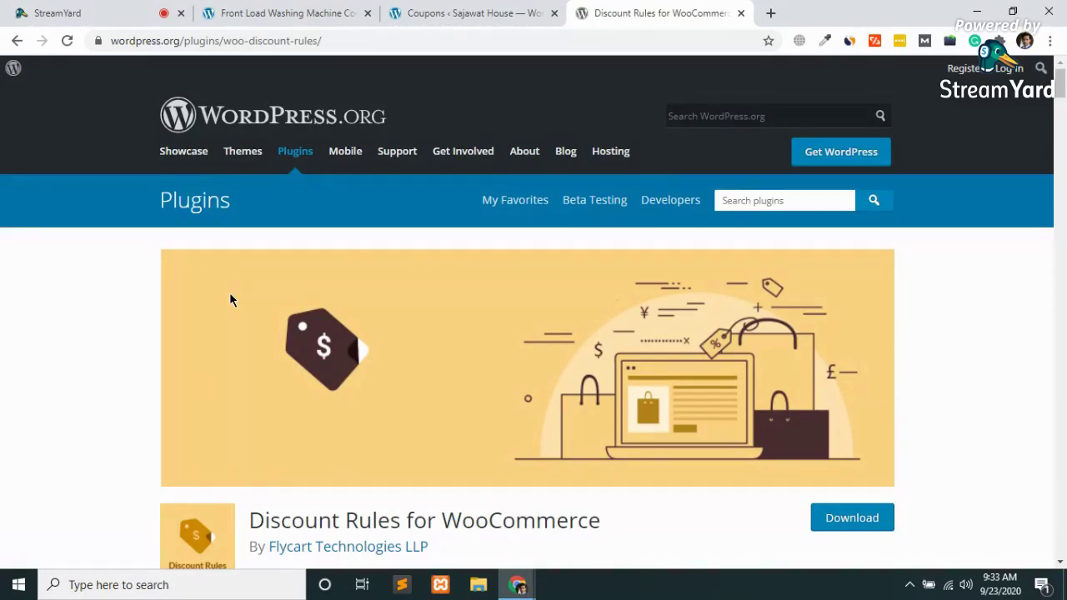
{"action": "scroll", "coordinate": [465, 414], "scroll_direction": "down", "scroll_amount": 4}
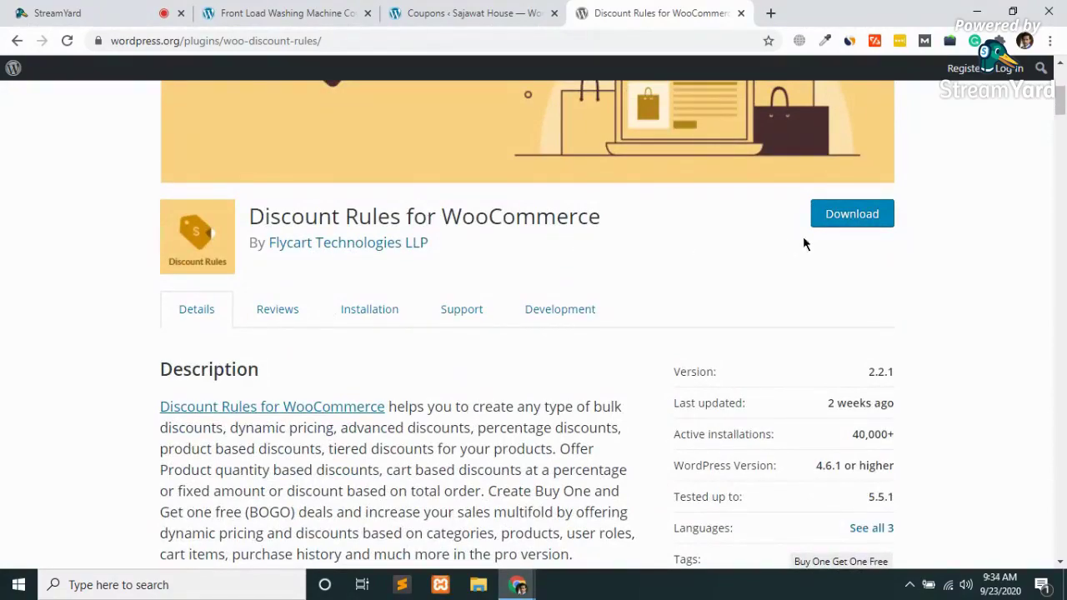
{"action": "scroll", "coordinate": [474, 396], "scroll_direction": "down", "scroll_amount": 6}
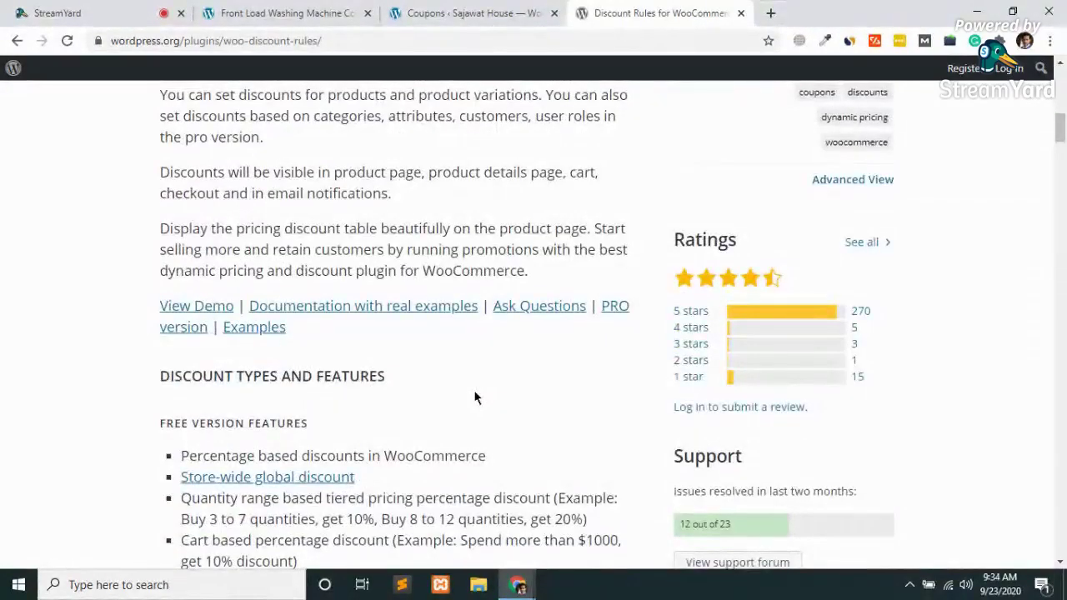
{"action": "scroll", "coordinate": [473, 397], "scroll_direction": "down", "scroll_amount": 7}
{"action": "scroll", "coordinate": [474, 397], "scroll_direction": "down", "scroll_amount": 9}
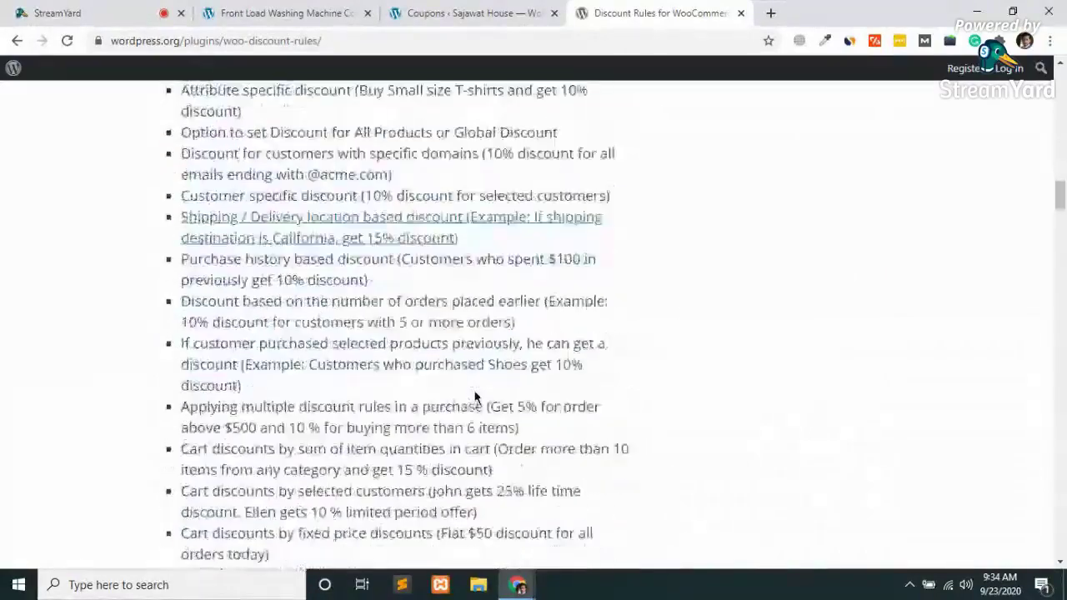
{"action": "scroll", "coordinate": [474, 398], "scroll_direction": "down", "scroll_amount": 15}
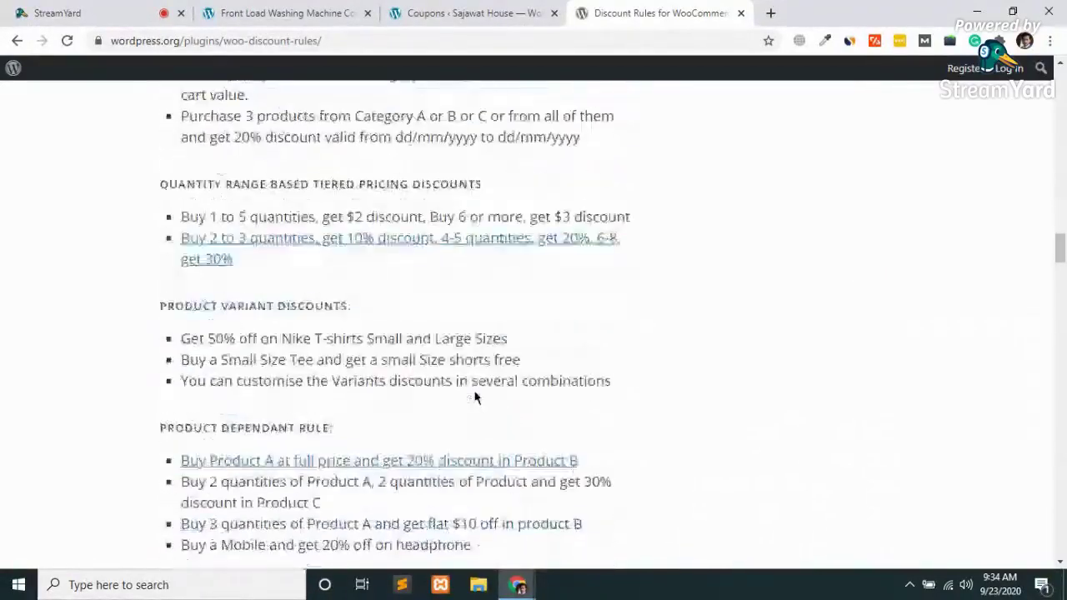
{"action": "scroll", "coordinate": [474, 397], "scroll_direction": "down", "scroll_amount": 8}
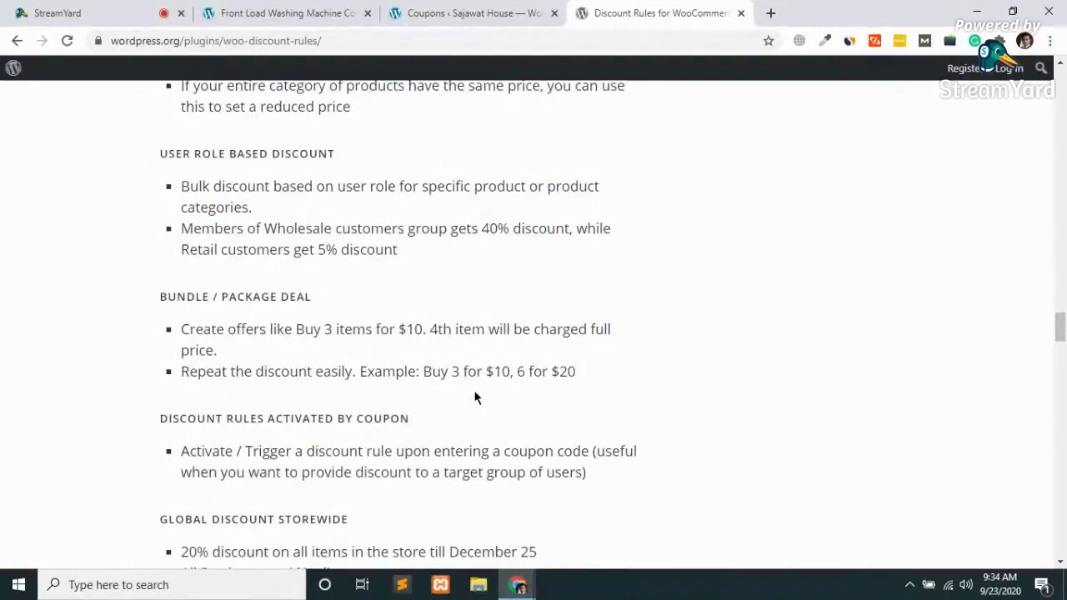
{"action": "scroll", "coordinate": [474, 397], "scroll_direction": "down", "scroll_amount": 11}
{"action": "scroll", "coordinate": [474, 397], "scroll_direction": "down", "scroll_amount": 15}
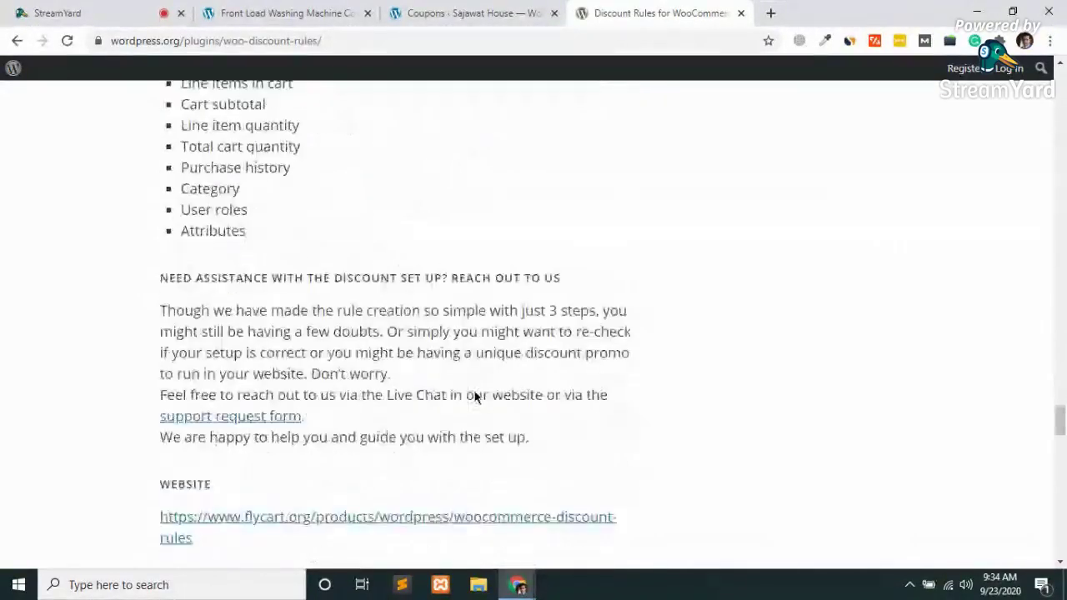
{"action": "scroll", "coordinate": [475, 398], "scroll_direction": "down", "scroll_amount": 1}
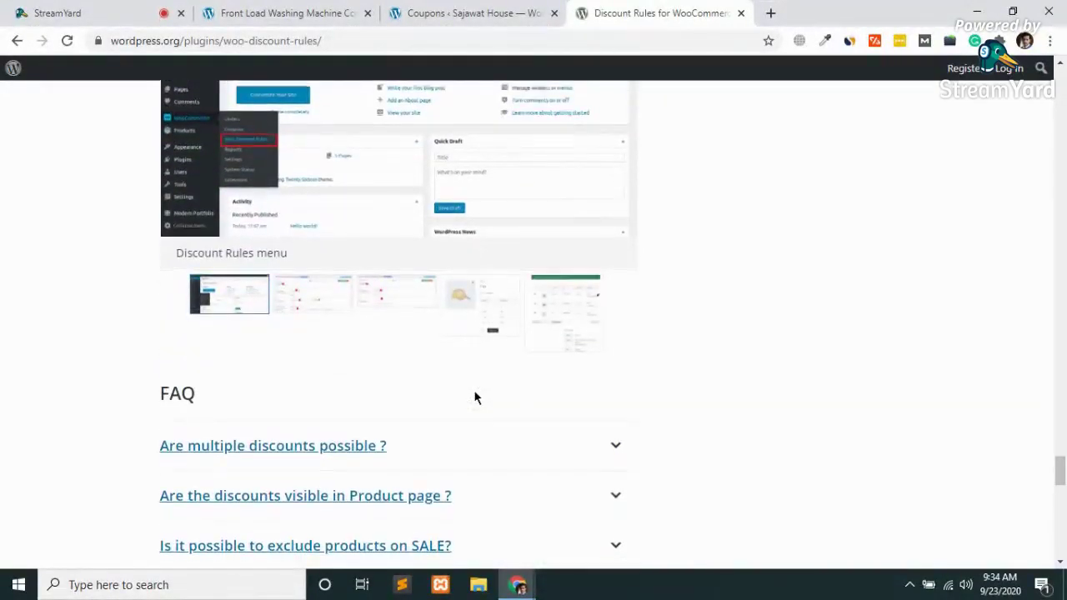
Cycle through the plugin screenshots, including Price/Cart rules, Cap promotion and cart discount, then return to the top
{"action": "left_click", "coordinate": [309, 294]}
{"action": "scroll", "coordinate": [308, 294], "scroll_direction": "up", "scroll_amount": 2}
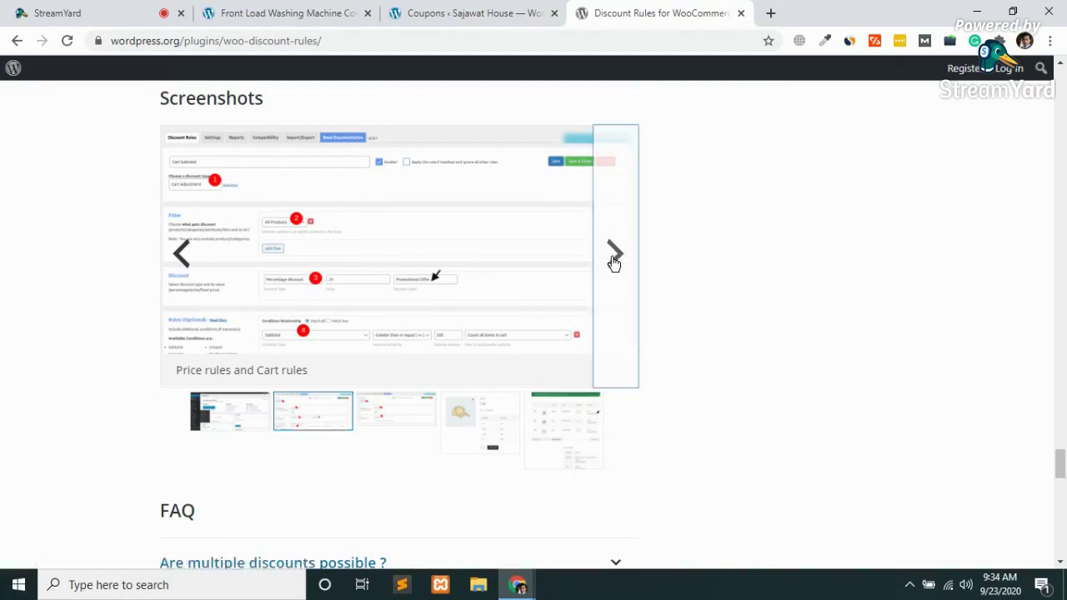
{"action": "left_click", "coordinate": [613, 262]}
{"action": "left_click", "coordinate": [613, 263]}
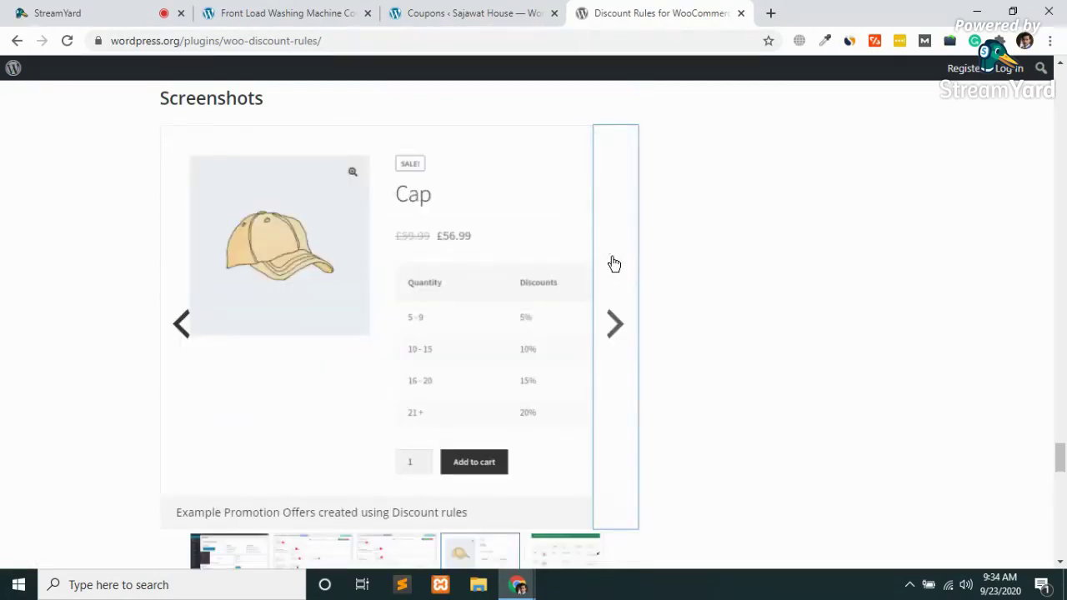
{"action": "left_click", "coordinate": [614, 325]}
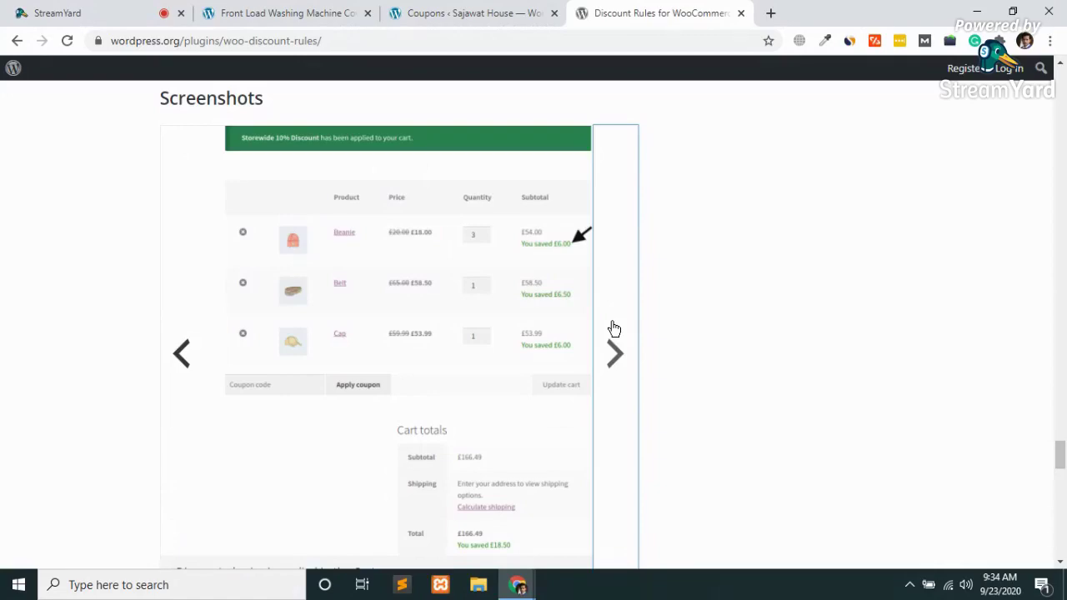
{"action": "left_click", "coordinate": [613, 327]}
{"action": "scroll", "coordinate": [614, 328], "scroll_direction": "up", "scroll_amount": 20}
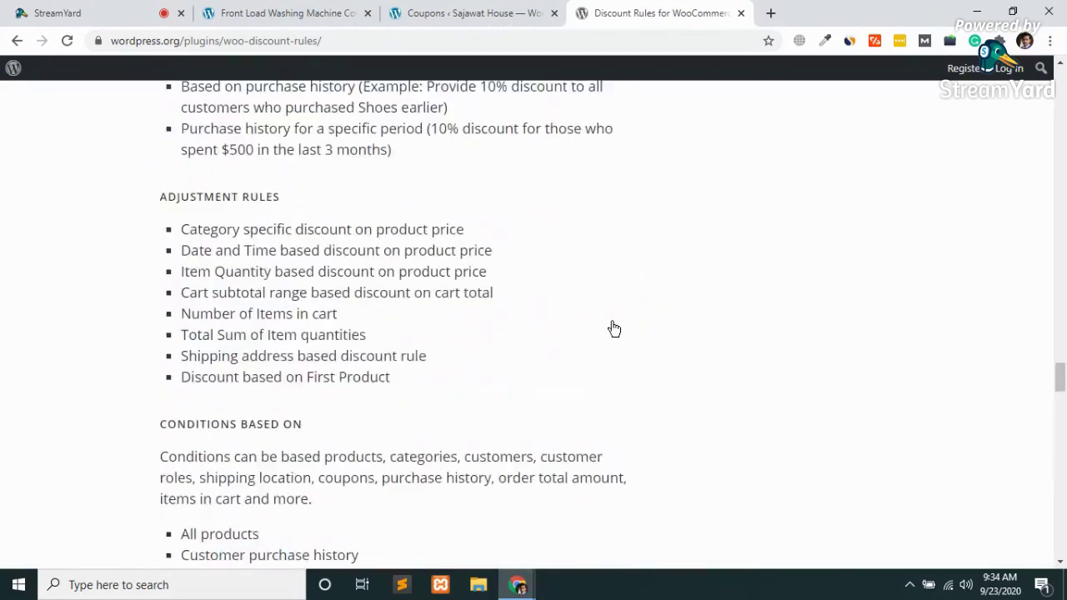
{"action": "scroll", "coordinate": [613, 328], "scroll_direction": "up", "scroll_amount": 8}
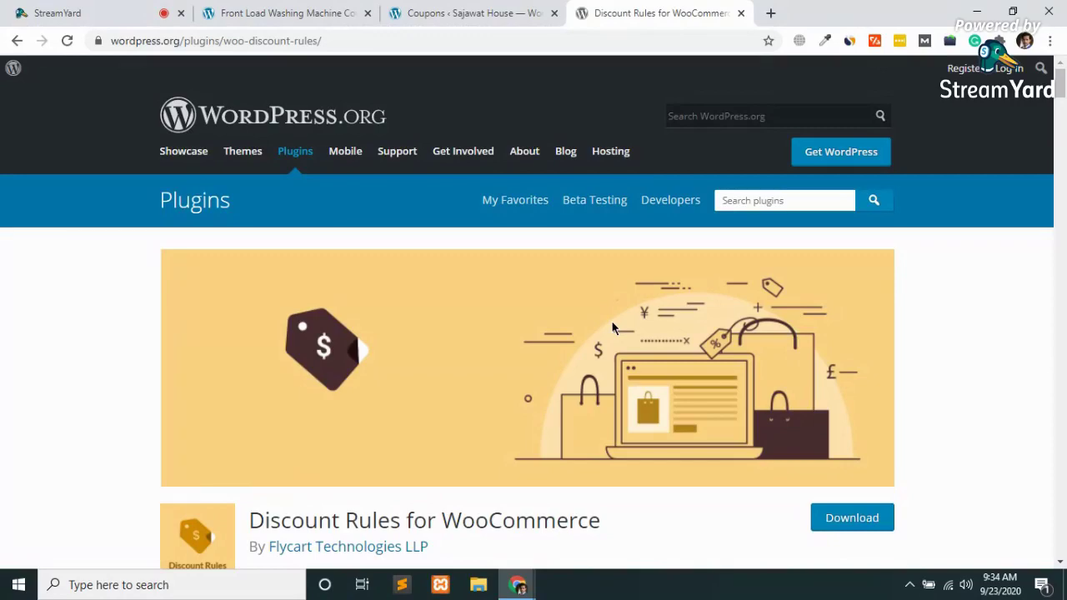
{"action": "left_click", "coordinate": [488, 10]}
{"action": "mouse_move", "coordinate": [178, 332]}
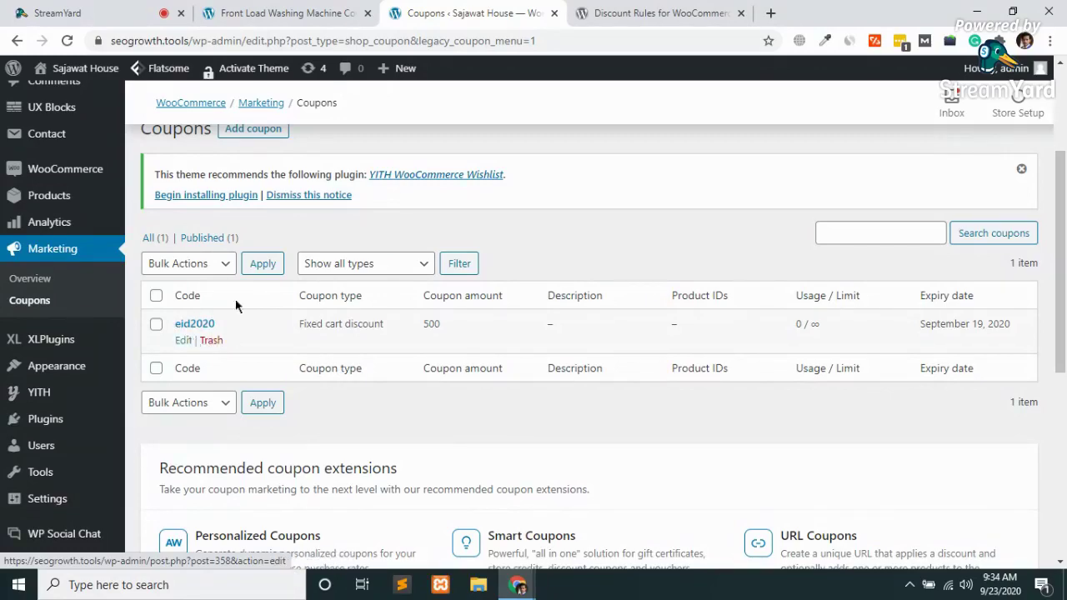
{"action": "scroll", "coordinate": [276, 288], "scroll_direction": "up", "scroll_amount": 3}
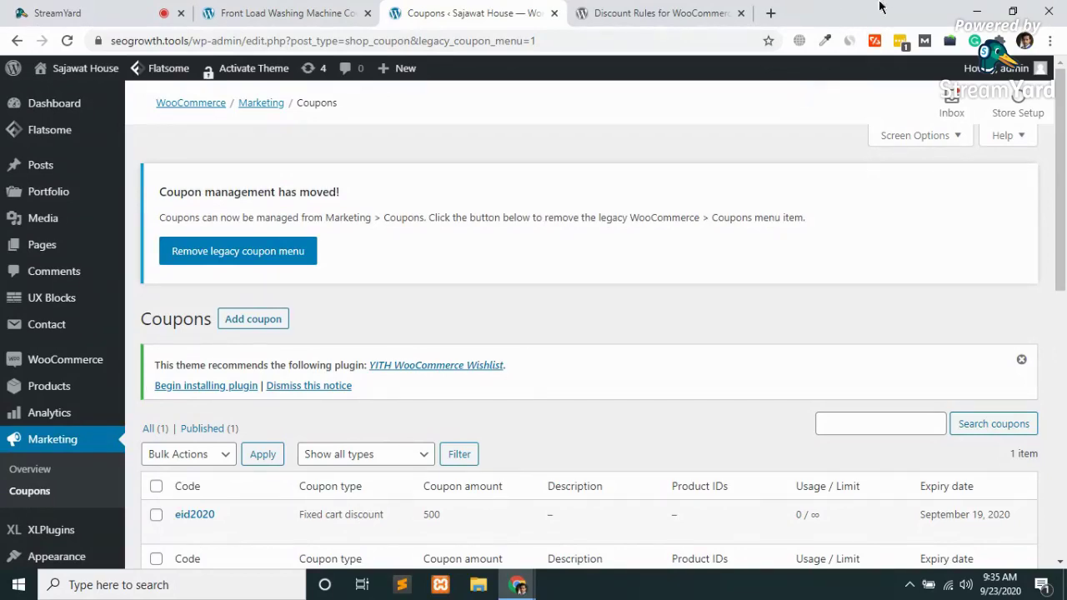
{"action": "left_click", "coordinate": [713, 13]}
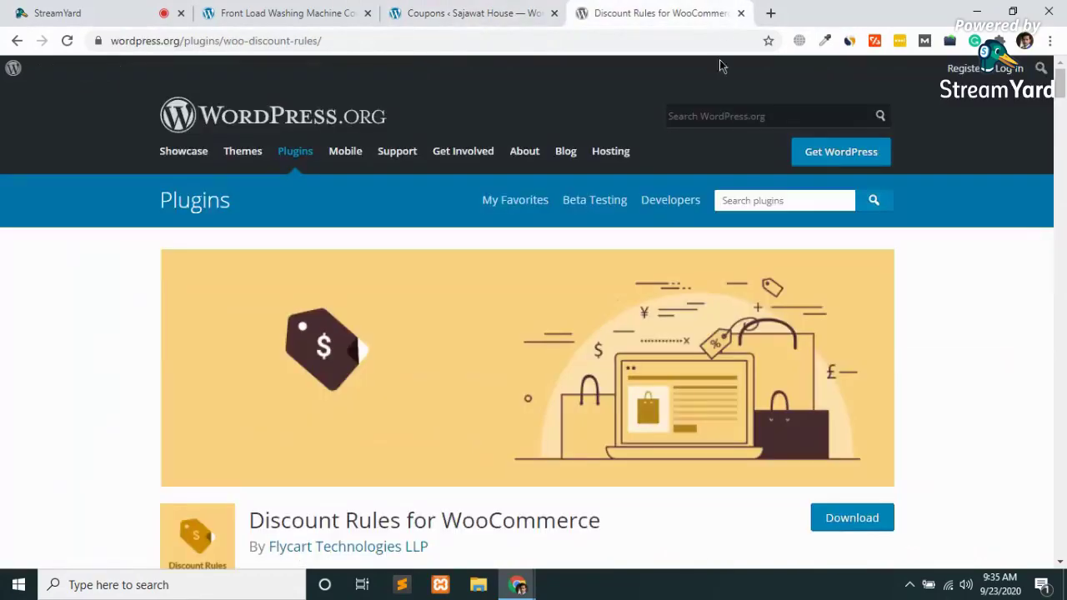
Close the Discount Rules plugin tab to return to the WooCommerce Coupons list
{"action": "left_click", "coordinate": [740, 13]}
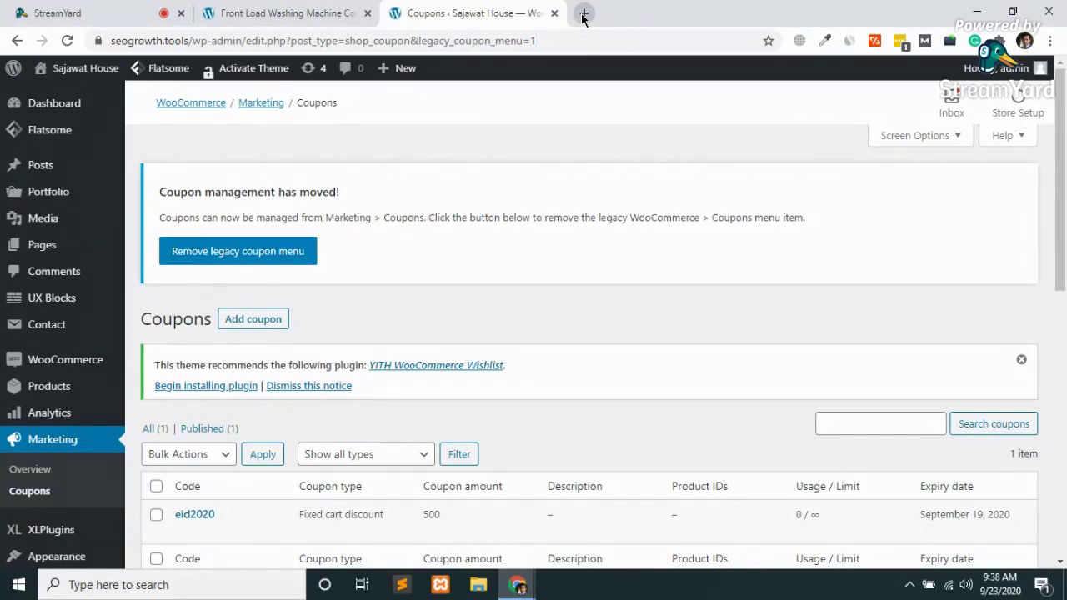
In a new tab, rerun the 'facebook audience insights' search and open the Facebook for Business result
{"action": "left_click", "coordinate": [583, 14]}
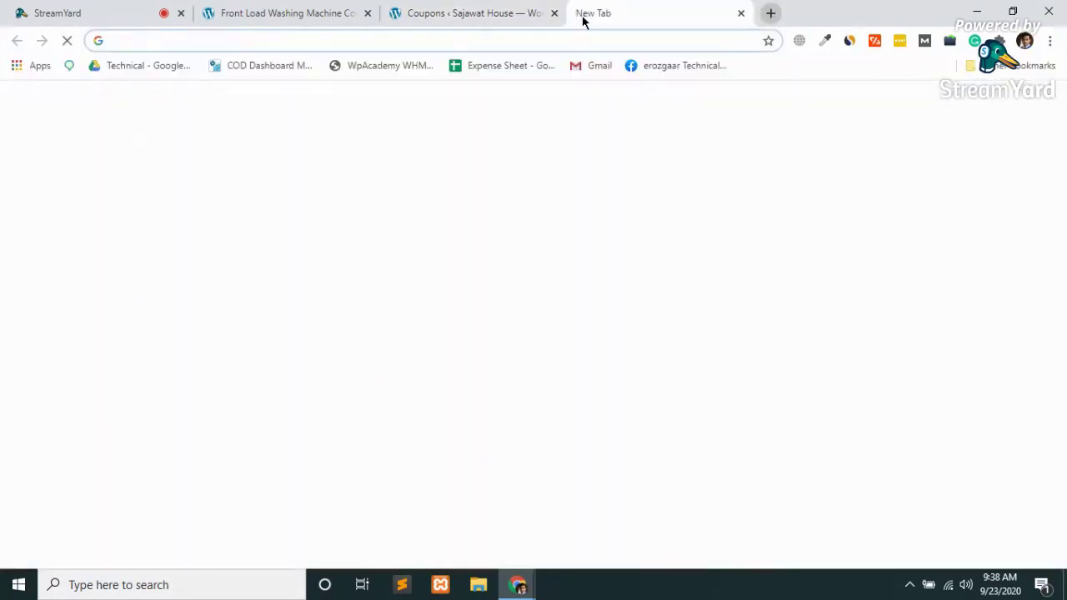
{"action": "left_click", "coordinate": [506, 35]}
{"action": "key", "text": "Down"}
{"action": "key", "text": "Return"}
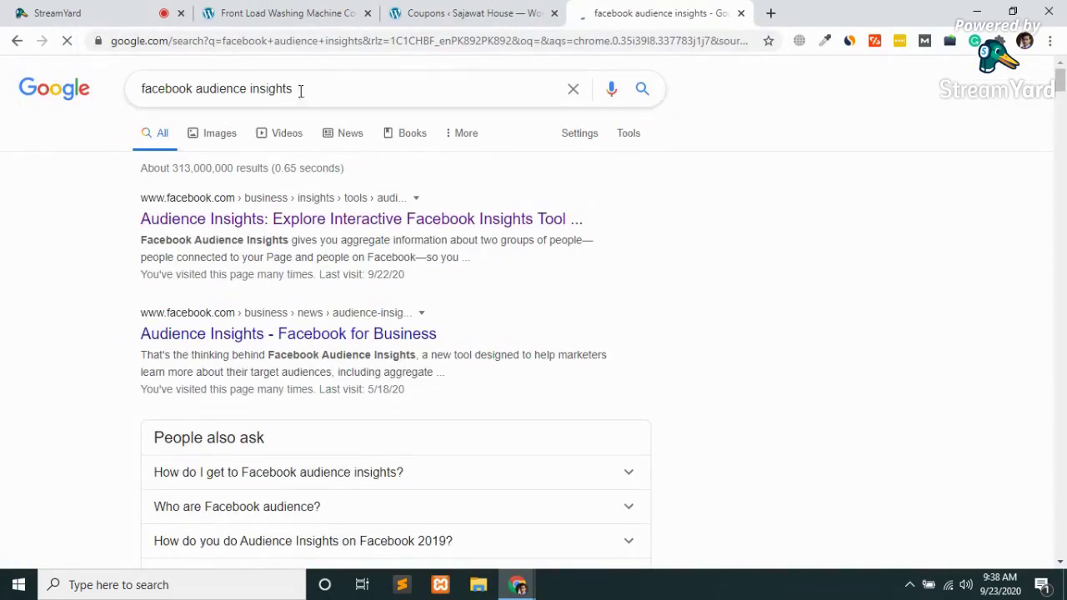
{"action": "left_click", "coordinate": [292, 221]}
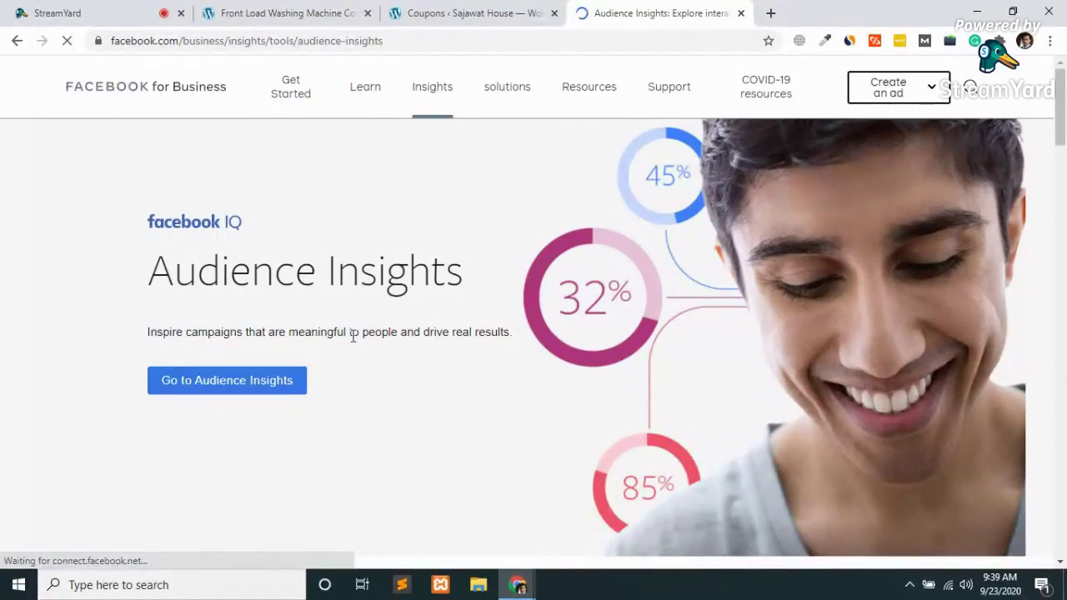
Launch Audience Insights with Everyone on Facebook, showing 150M–200M US people aged 18+
{"action": "left_click", "coordinate": [219, 382]}
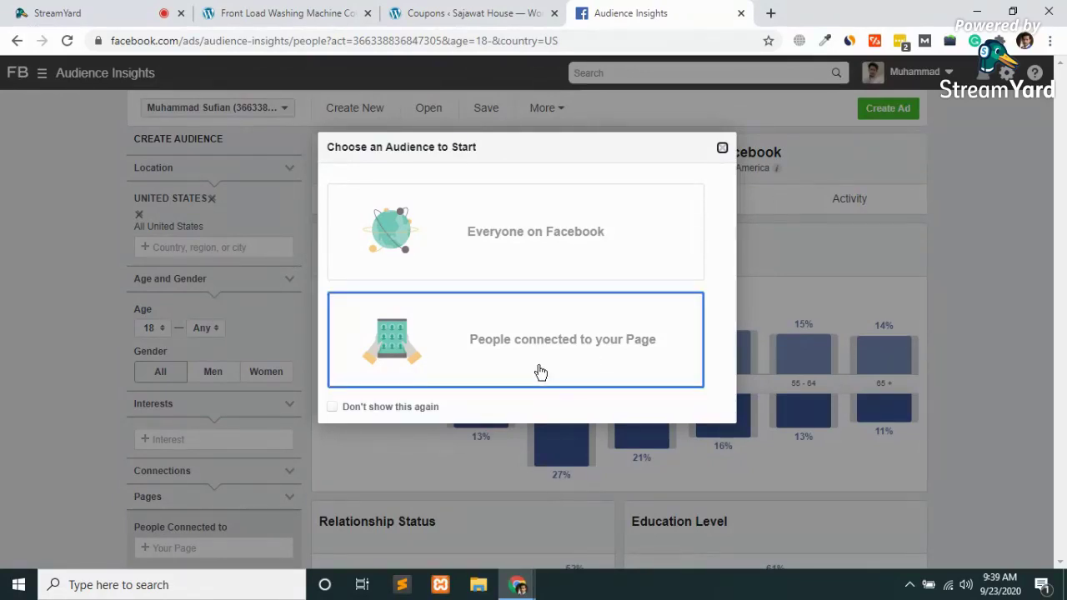
{"action": "left_click", "coordinate": [507, 260]}
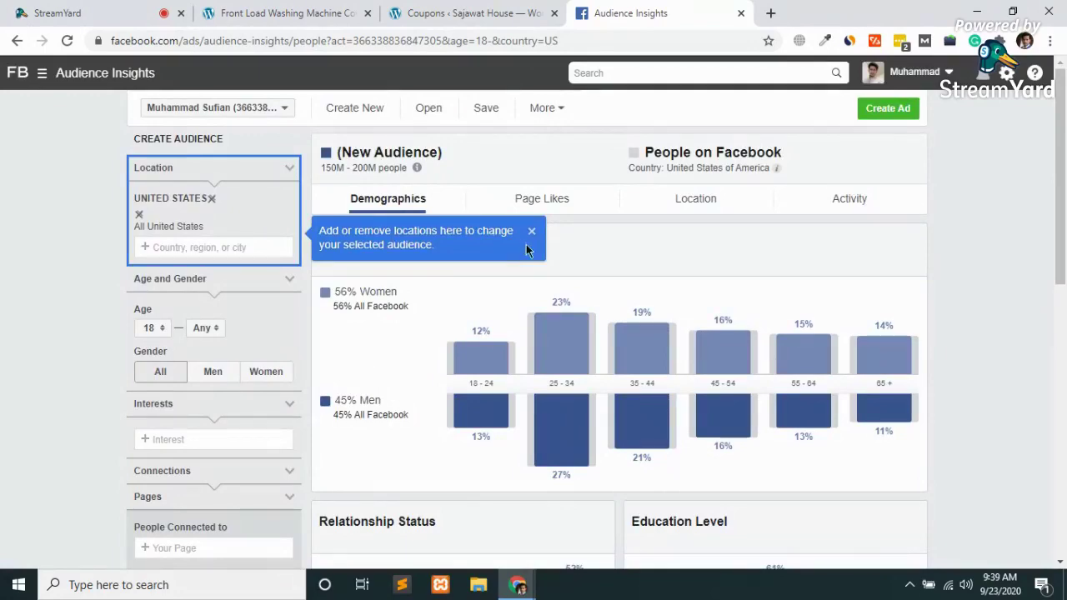
{"action": "scroll", "coordinate": [526, 248], "scroll_direction": "down", "scroll_amount": 7}
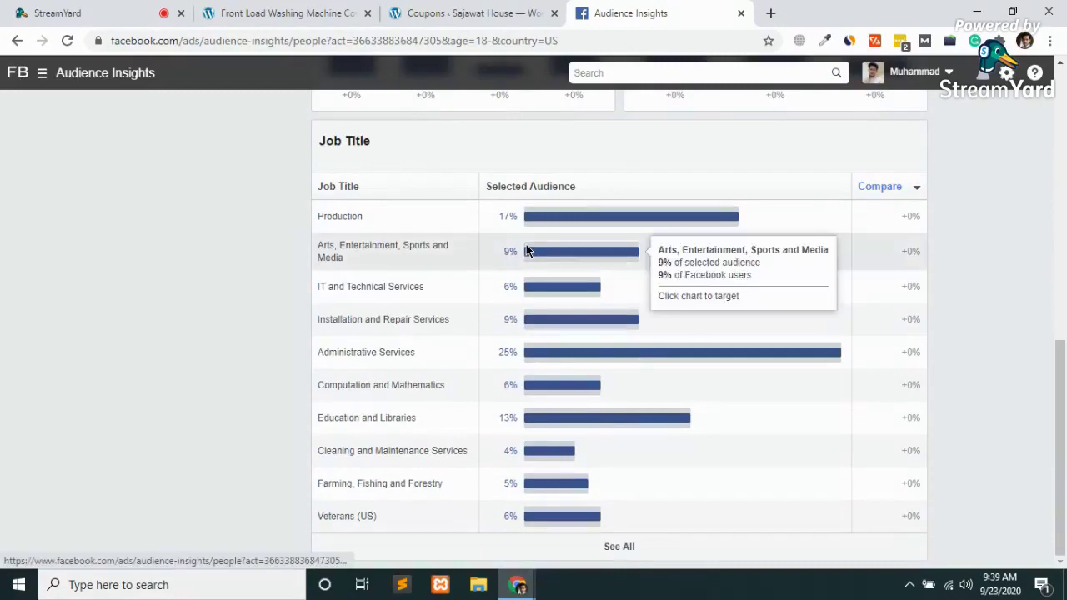
{"action": "scroll", "coordinate": [526, 248], "scroll_direction": "up", "scroll_amount": 10}
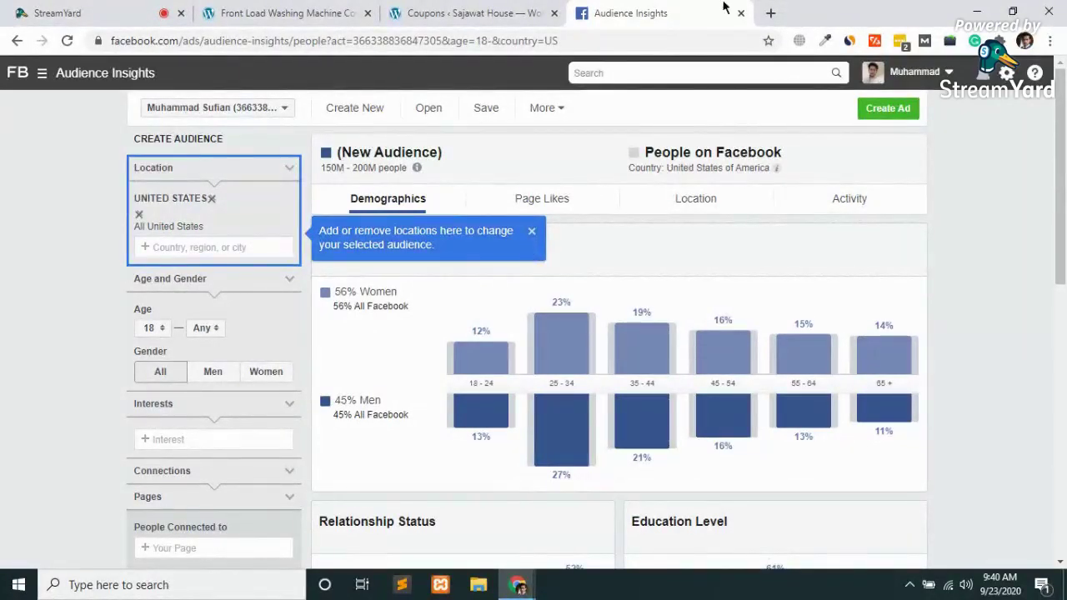
In a new tab, load business.facebook.com for Sajawat House, then open Commerce Manager
{"action": "left_click", "coordinate": [771, 12]}
{"action": "type", "text": "bus"}
{"action": "key", "text": "Right"}
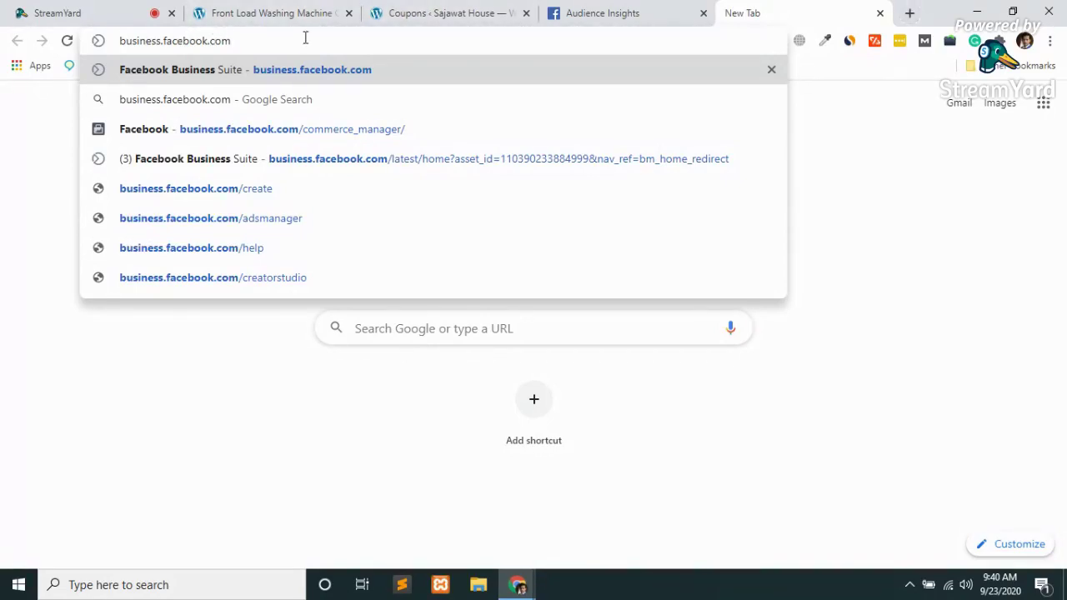
{"action": "key", "text": "Return"}
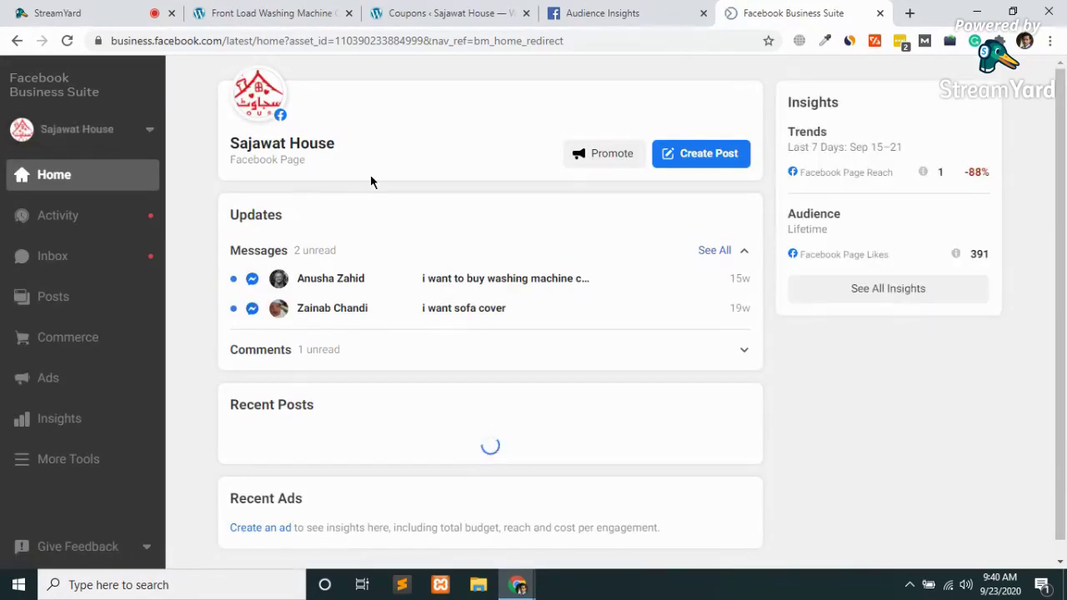
{"action": "left_click", "coordinate": [81, 345]}
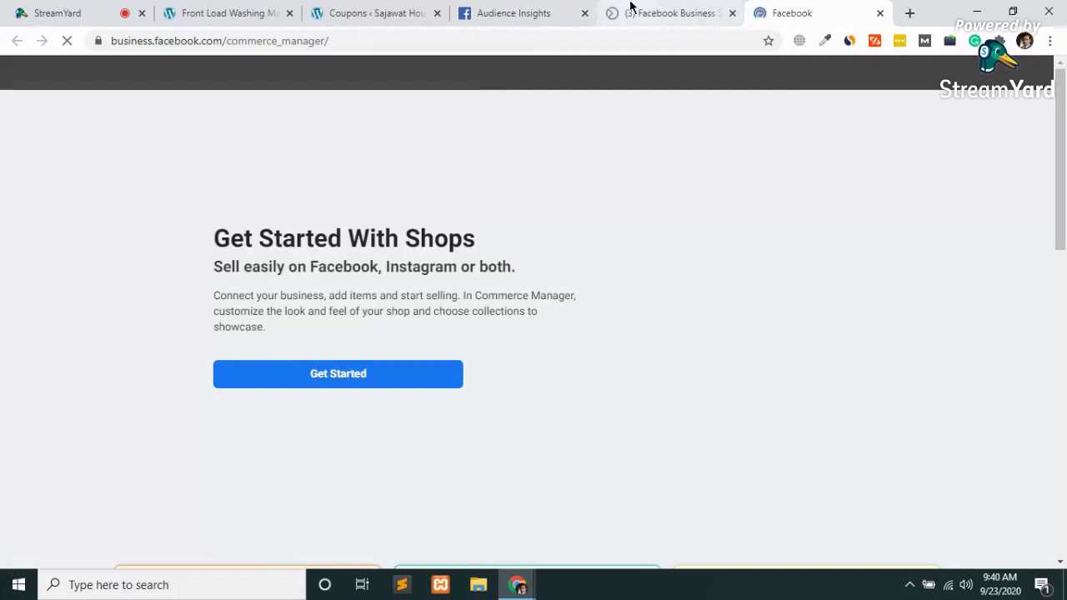
Flip between the Business Suite and Commerce Manager tabs, then show the other business tools shortcuts
{"action": "left_click", "coordinate": [633, 10]}
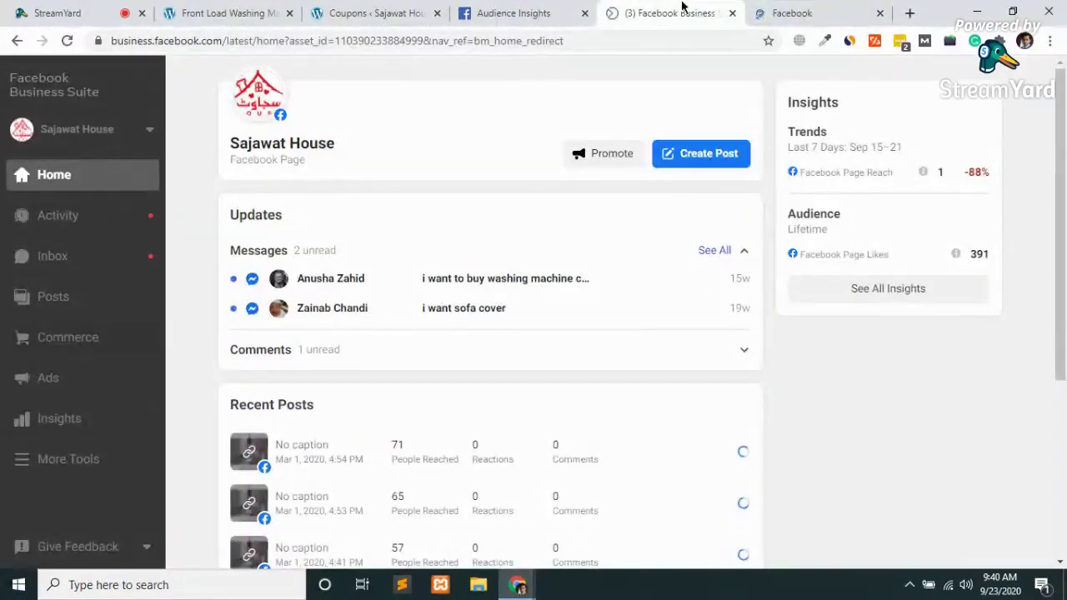
{"action": "left_click", "coordinate": [761, 12]}
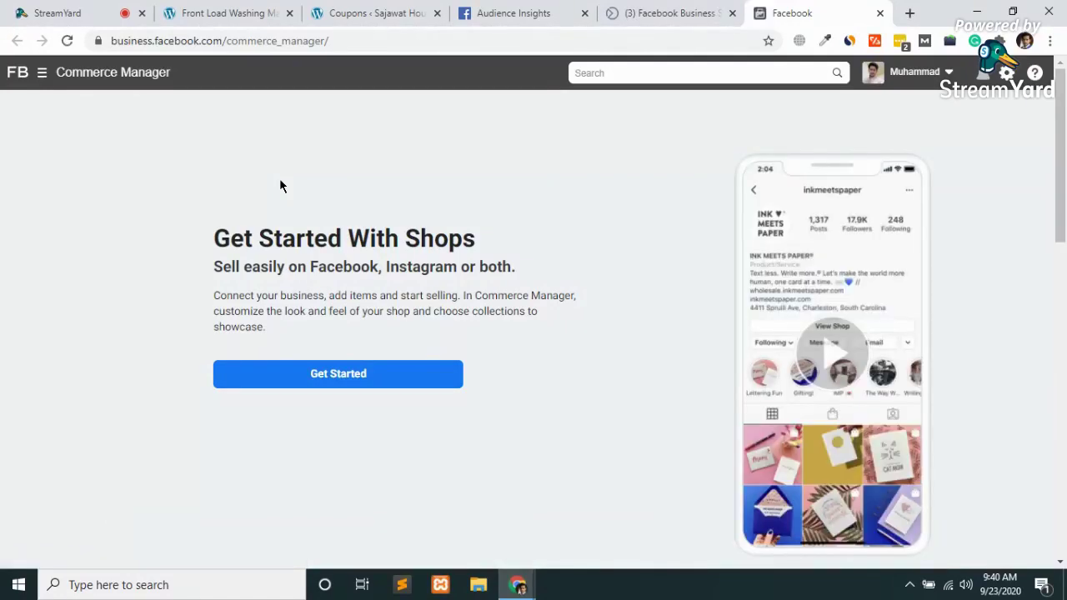
{"action": "left_click", "coordinate": [77, 73]}
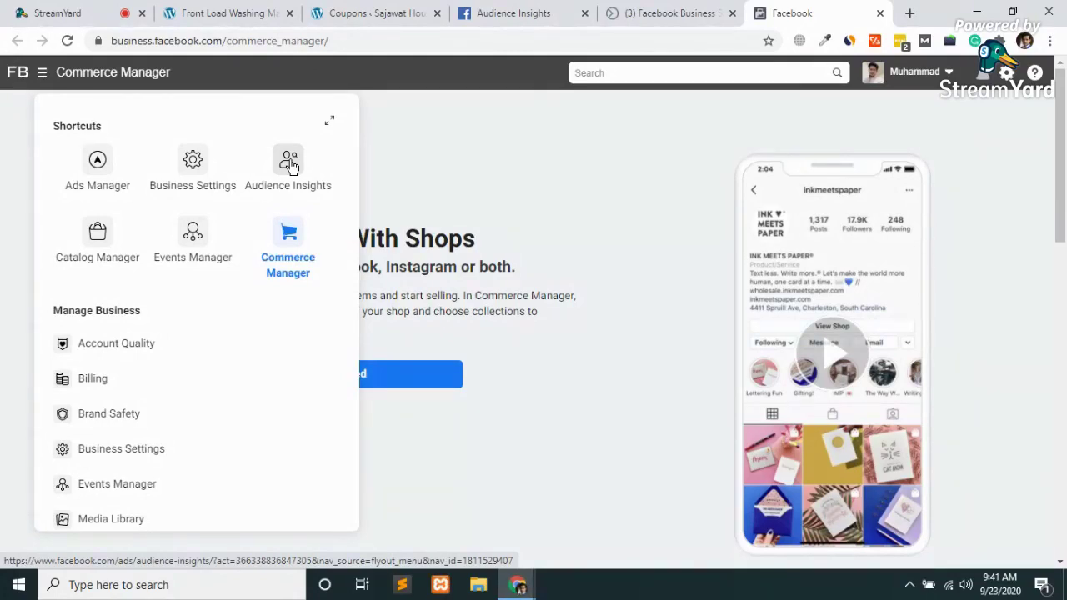
Open Audience Insights with everyone on Facebook as the starting audience
{"action": "left_click", "coordinate": [290, 164]}
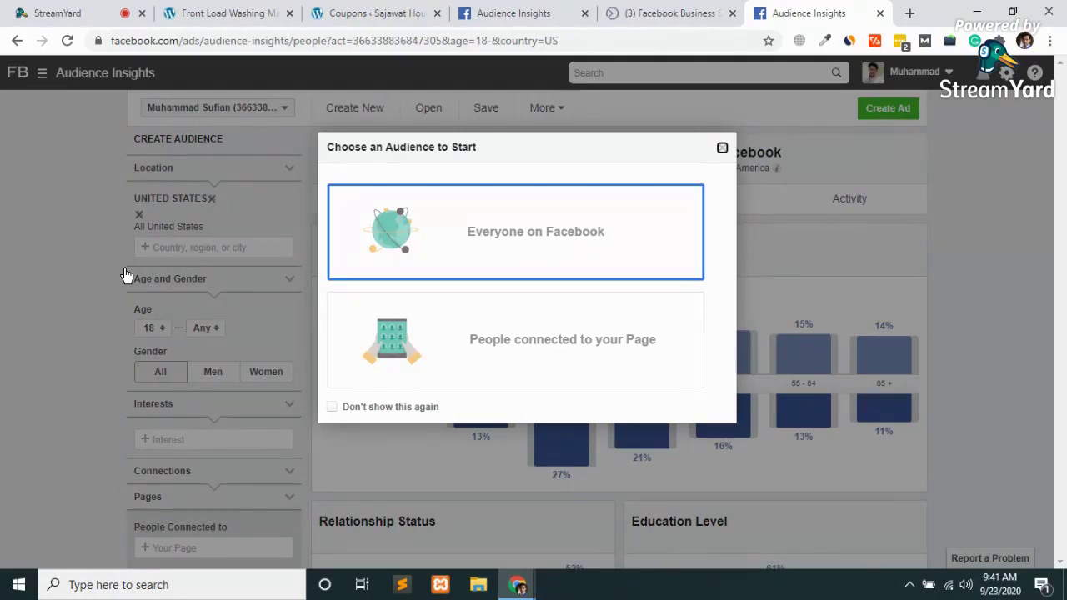
{"action": "left_click", "coordinate": [550, 239]}
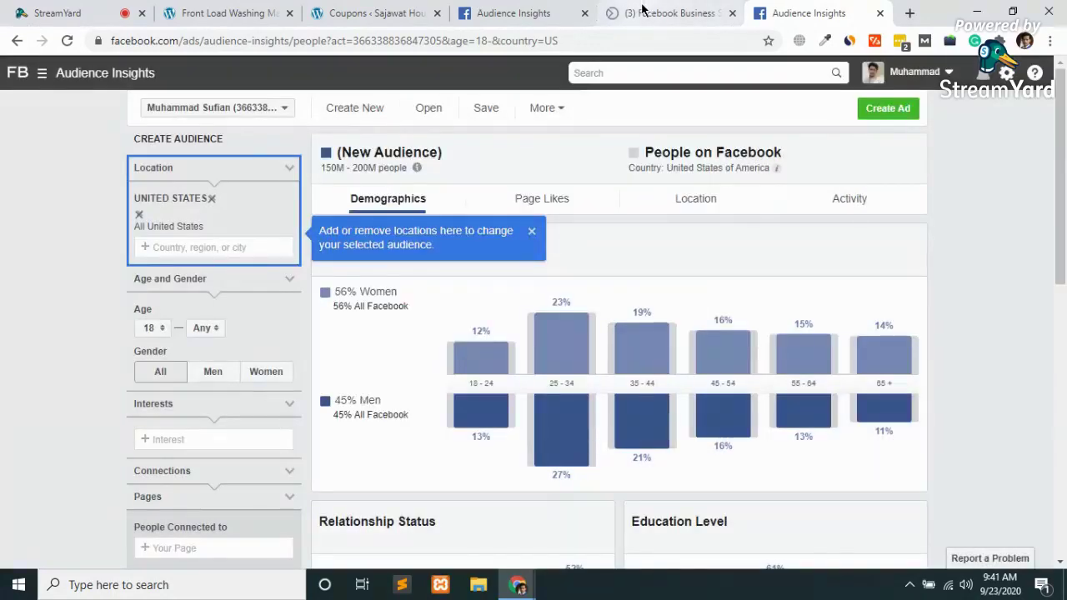
{"action": "left_click", "coordinate": [642, 10]}
Close the Facebook Business and duplicate Audience Insights tabs, then remove United States from Location
{"action": "left_click", "coordinate": [850, 10]}
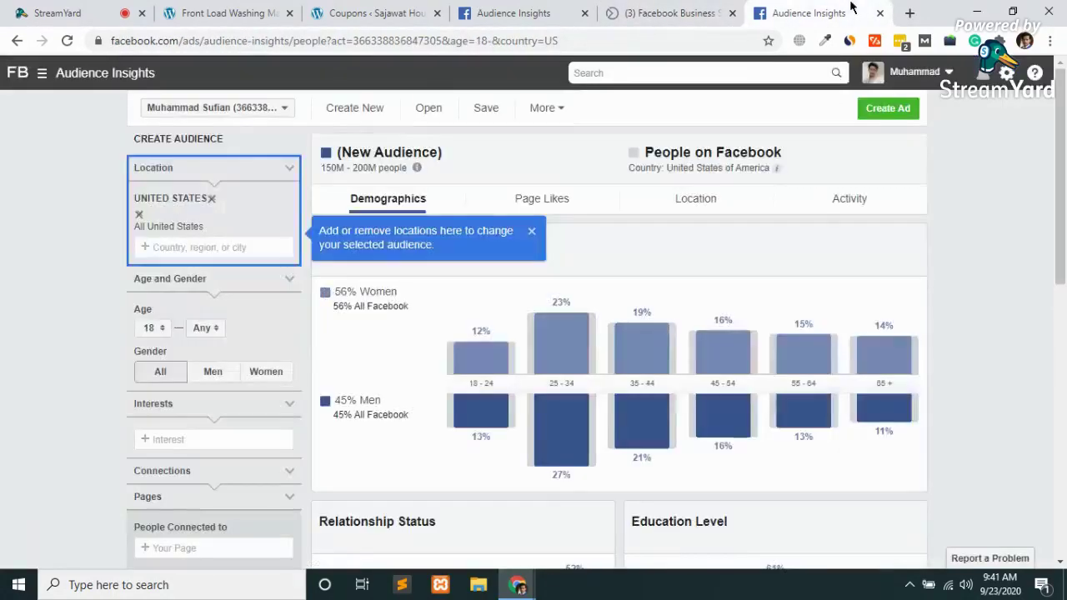
{"action": "left_click", "coordinate": [732, 13]}
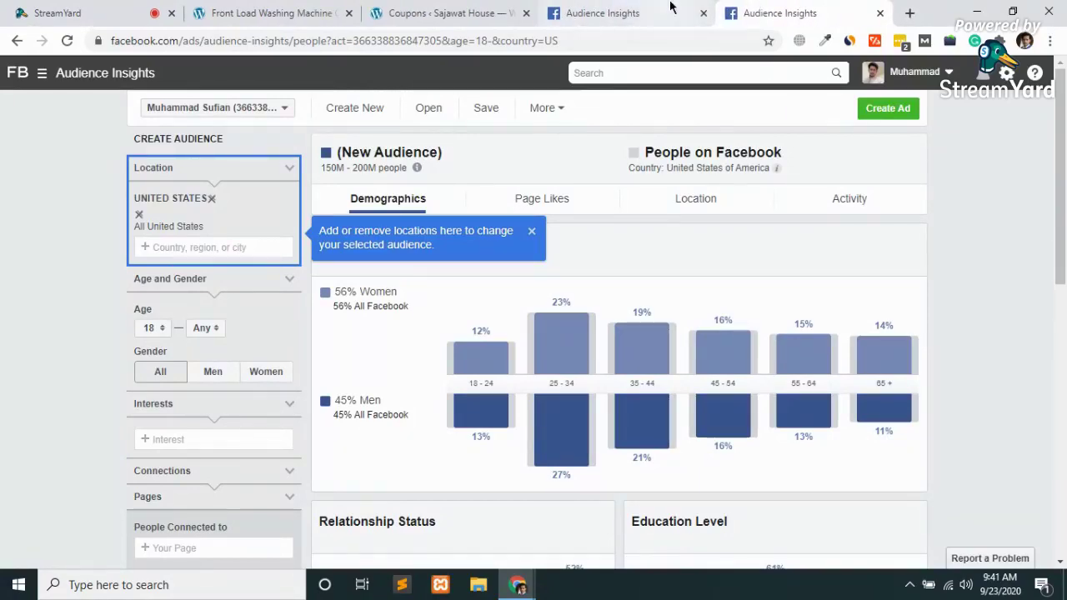
{"action": "left_click", "coordinate": [670, 11]}
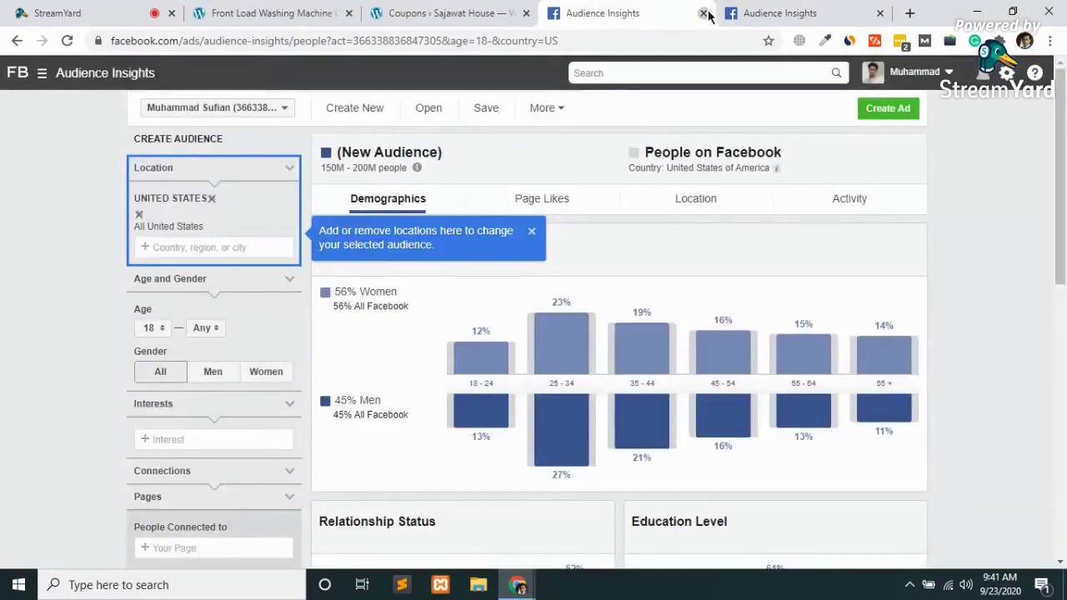
{"action": "left_click", "coordinate": [704, 13]}
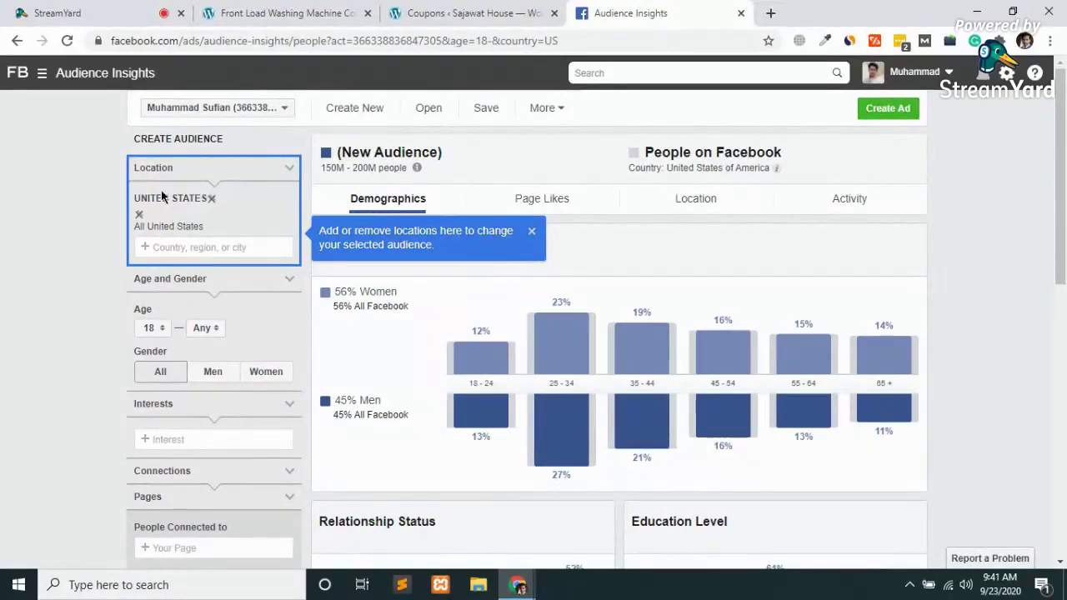
{"action": "left_click", "coordinate": [211, 200]}
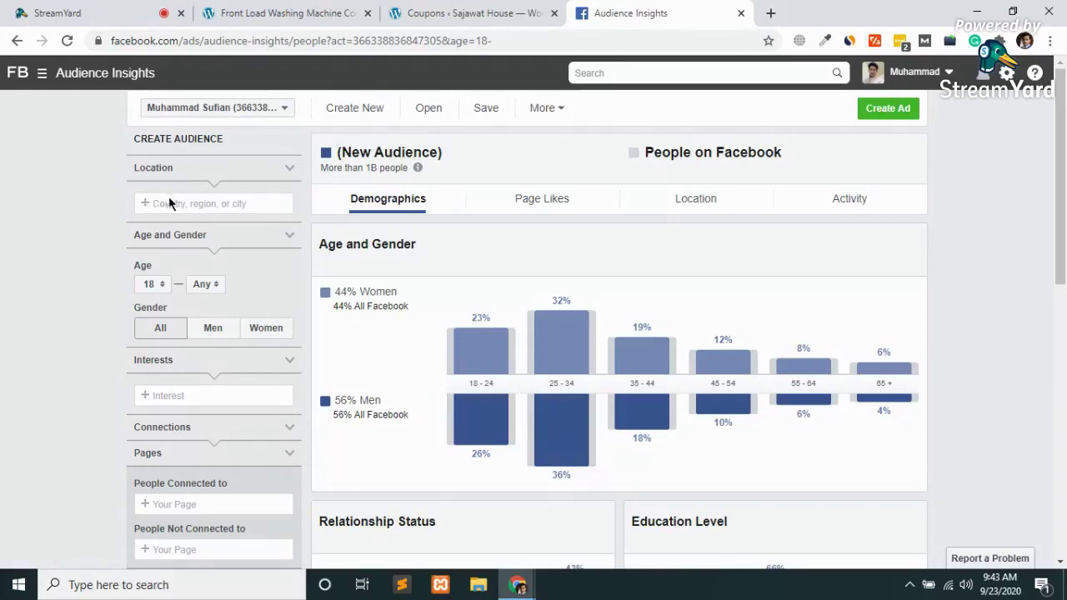
Add Pakistan (Country/Region) as the location, narrowing the audience to 35M–40M people
{"action": "type", "text": "Pakits"}
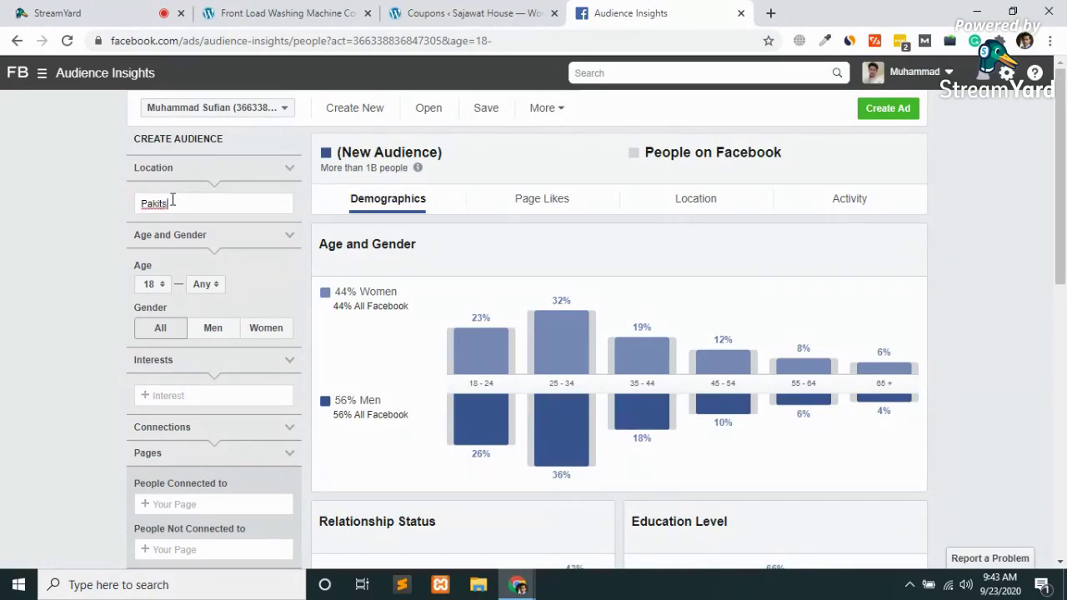
{"action": "key", "text": "BackSpace"}
{"action": "type", "text": "stan"}
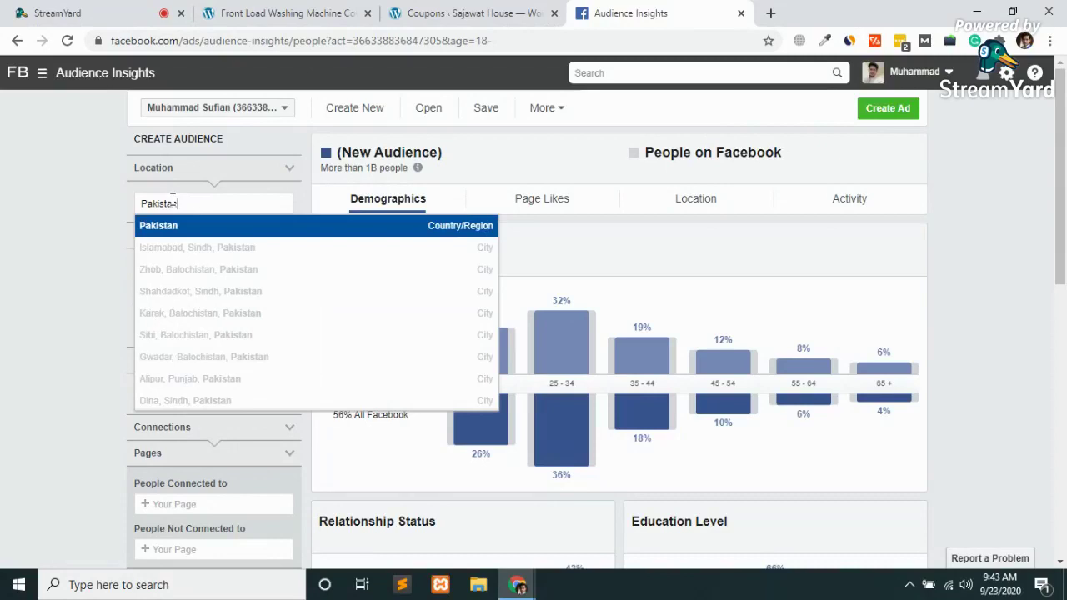
{"action": "left_click", "coordinate": [171, 235]}
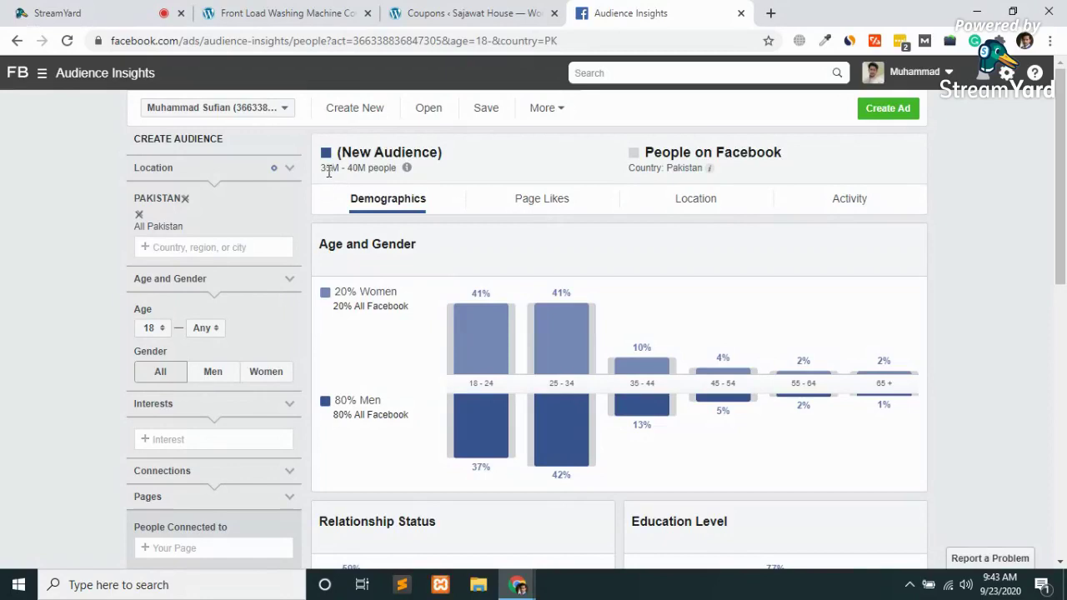
Google '30Million means' in a new tab to see it in lakhs, then close that tab
{"action": "mouse_move", "coordinate": [405, 168]}
{"action": "left_click", "coordinate": [771, 13]}
{"action": "type", "text": "30"}
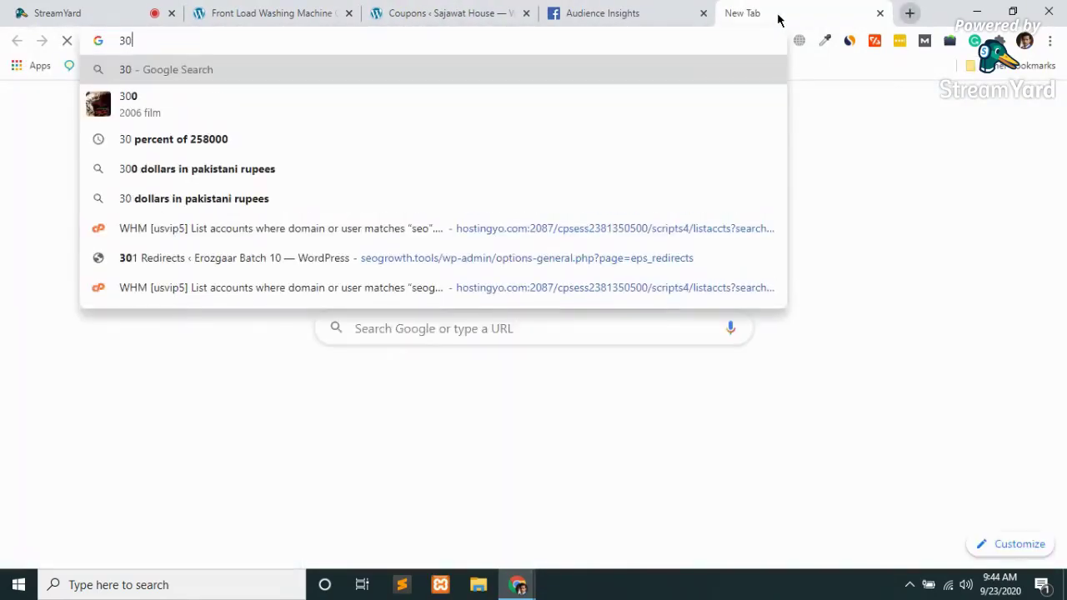
{"action": "type", "text": "M"}
{"action": "key", "text": "Return"}
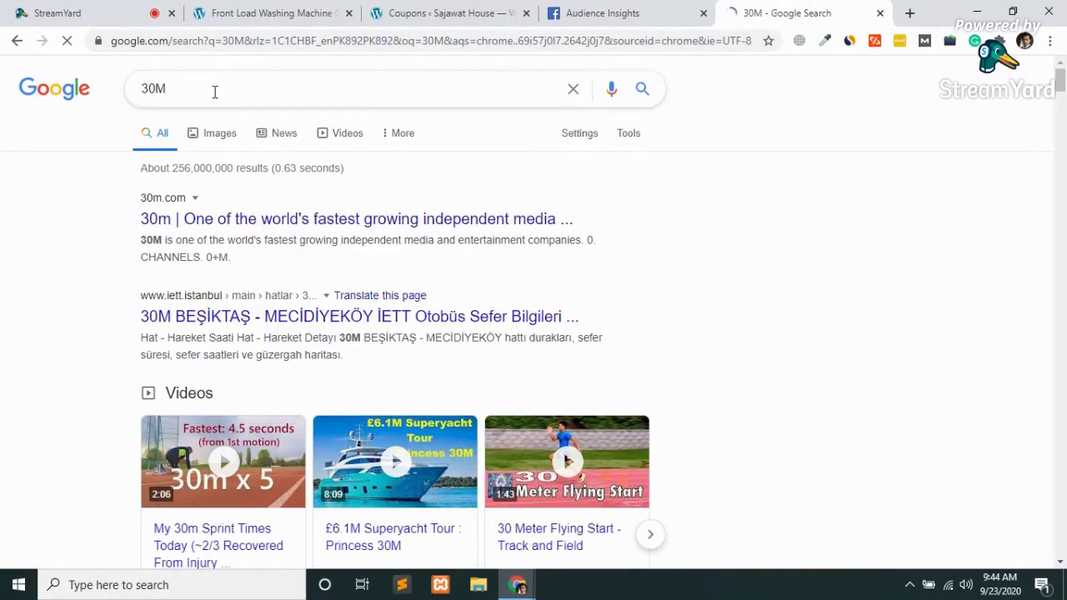
{"action": "type", "text": "illio"}
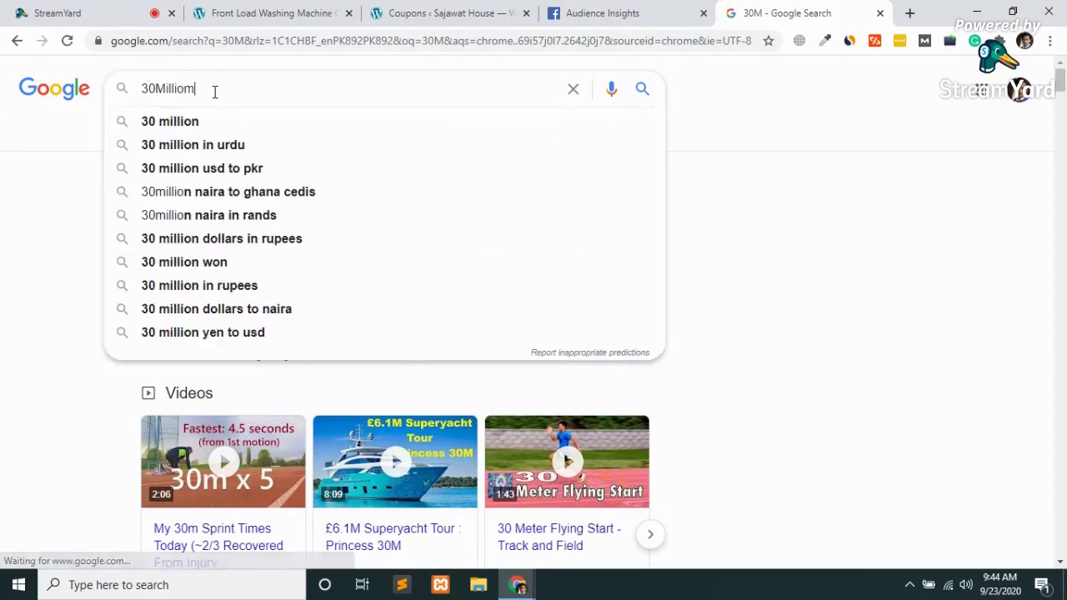
{"action": "type", "text": "n means"}
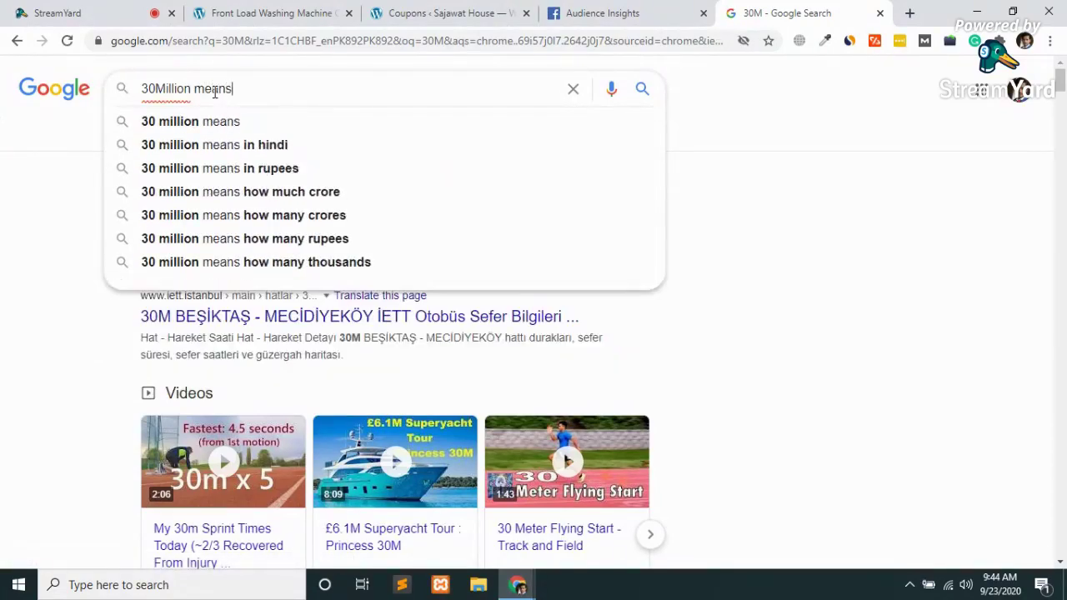
{"action": "key", "text": "Return"}
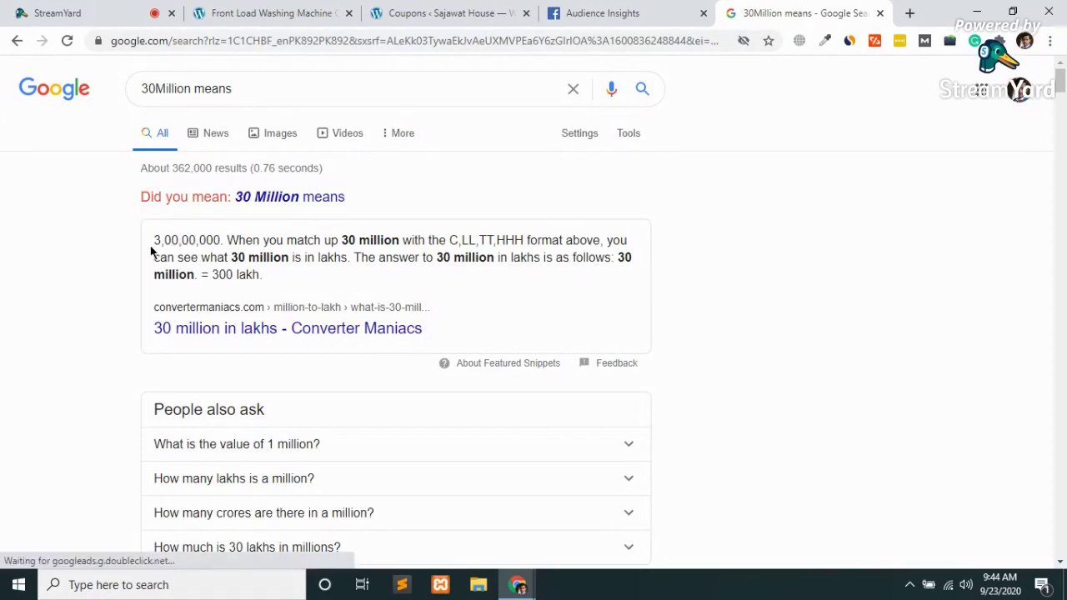
{"action": "key", "text": "ctrl+w"}
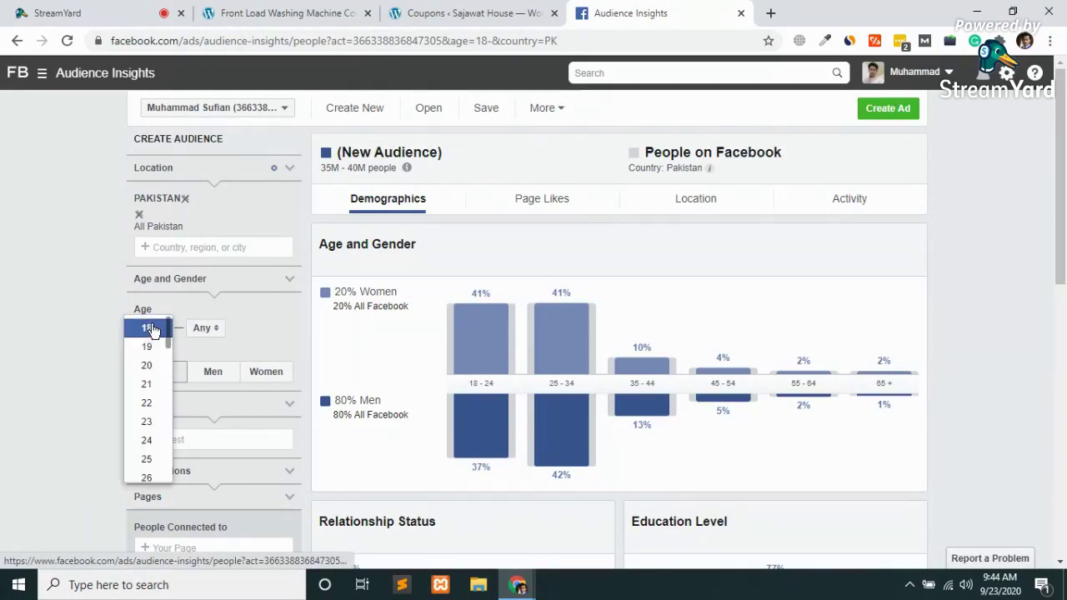
{"action": "left_click", "coordinate": [150, 328]}
{"action": "left_click", "coordinate": [150, 328]}
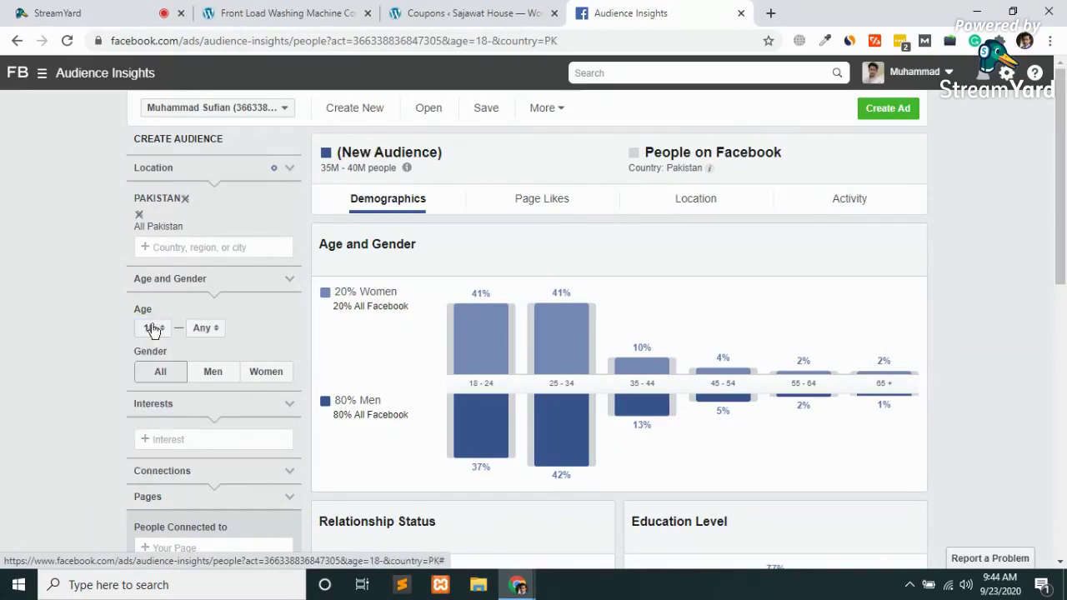
{"action": "left_click", "coordinate": [205, 327]}
{"action": "scroll", "coordinate": [178, 472], "scroll_direction": "down", "scroll_amount": 1}
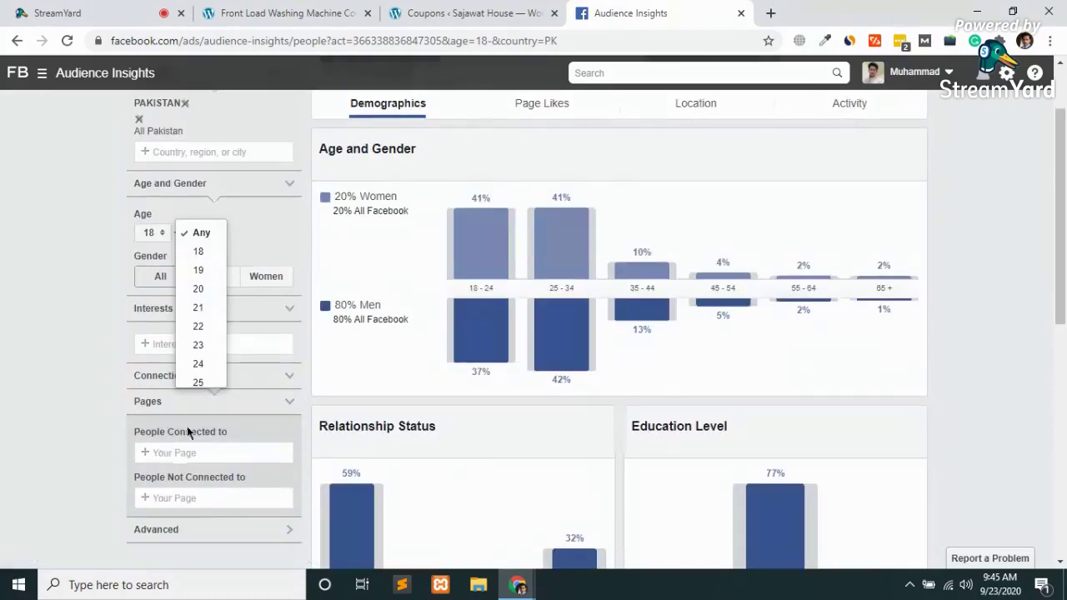
{"action": "scroll", "coordinate": [202, 346], "scroll_direction": "down", "scroll_amount": 2}
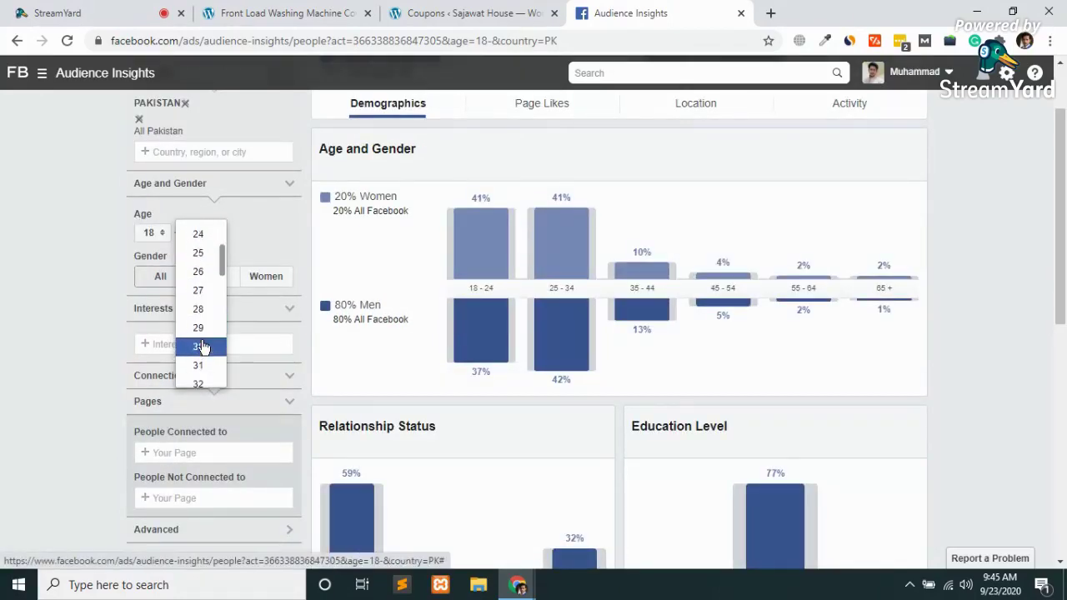
{"action": "left_click", "coordinate": [3, 309]}
{"action": "scroll", "coordinate": [2, 308], "scroll_direction": "up", "scroll_amount": 1}
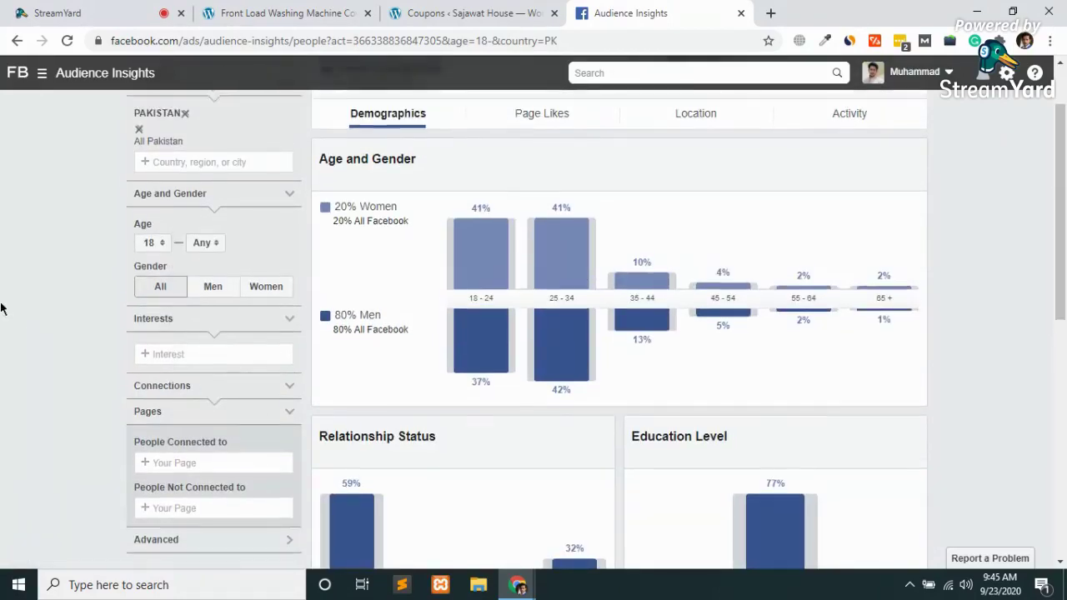
{"action": "mouse_move", "coordinate": [568, 317]}
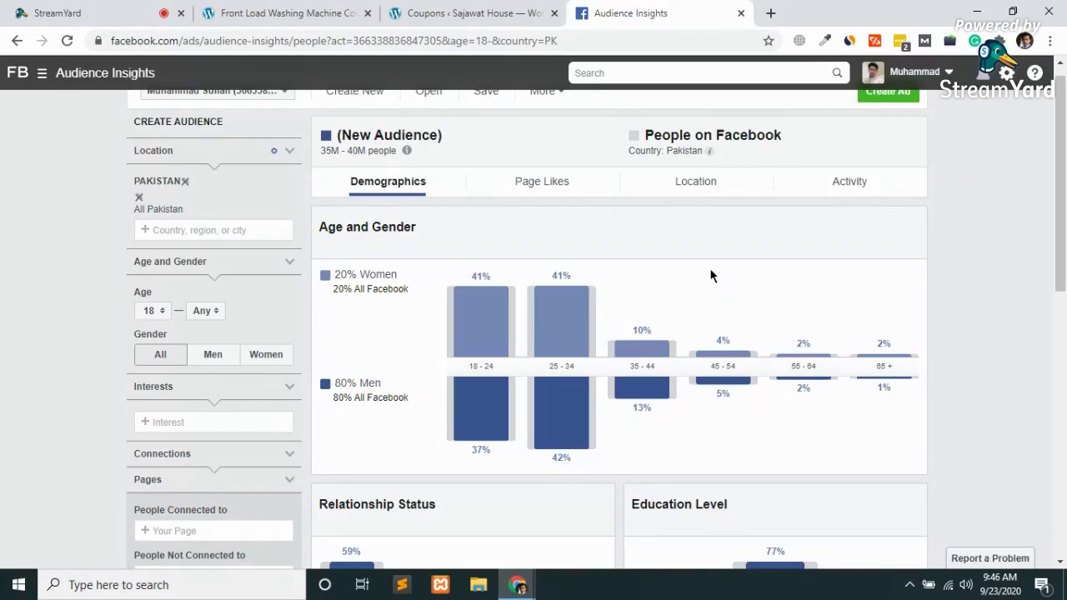
{"action": "mouse_move", "coordinate": [574, 377]}
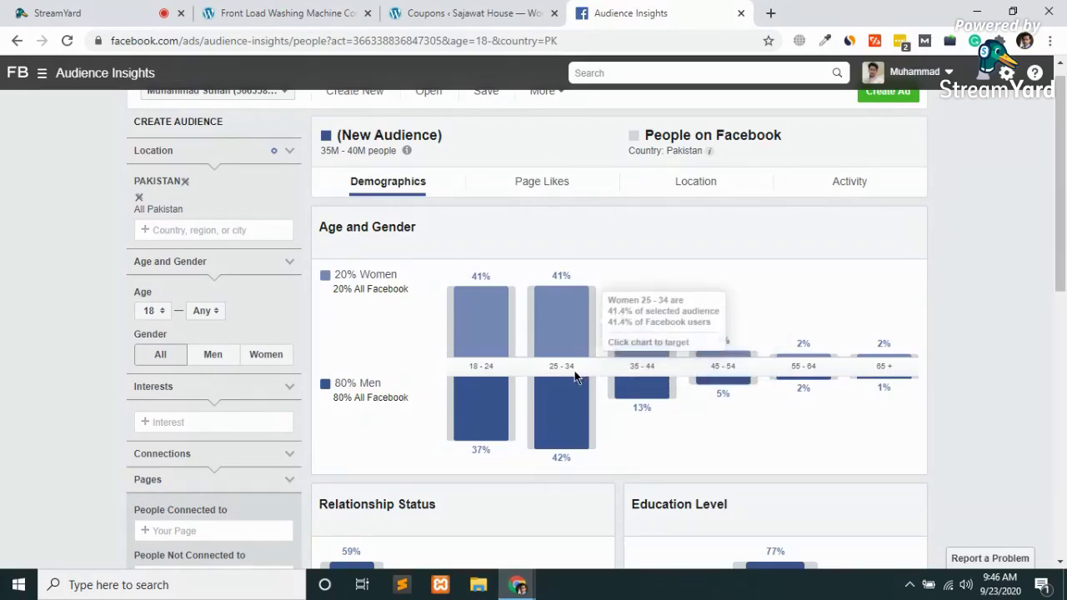
{"action": "mouse_move", "coordinate": [406, 150]}
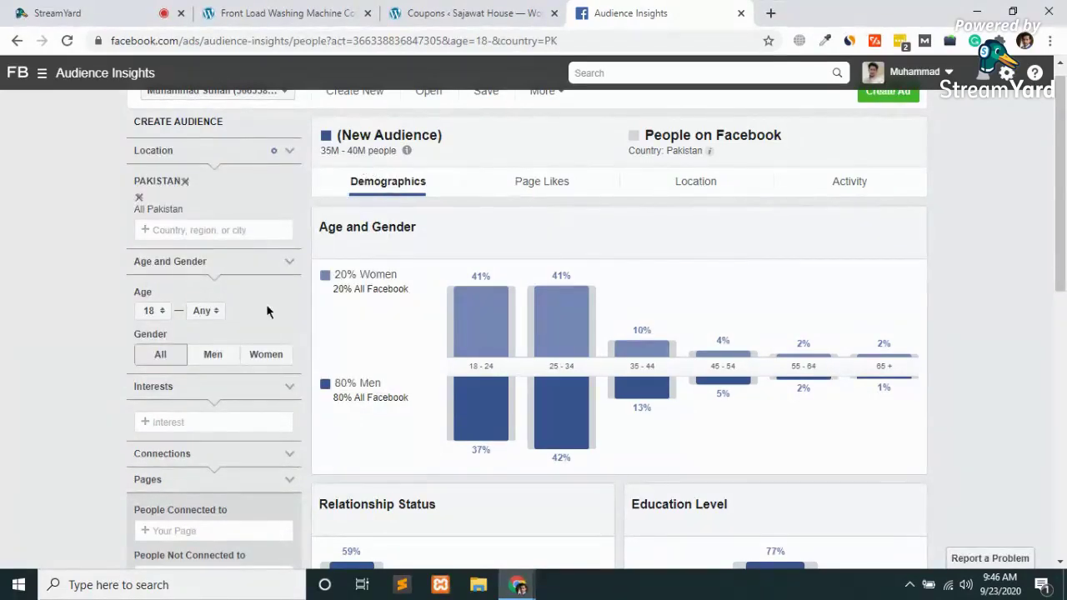
Set the maximum age to 34 and gender to Women, leaving 5M–6M people
{"action": "left_click", "coordinate": [205, 311]}
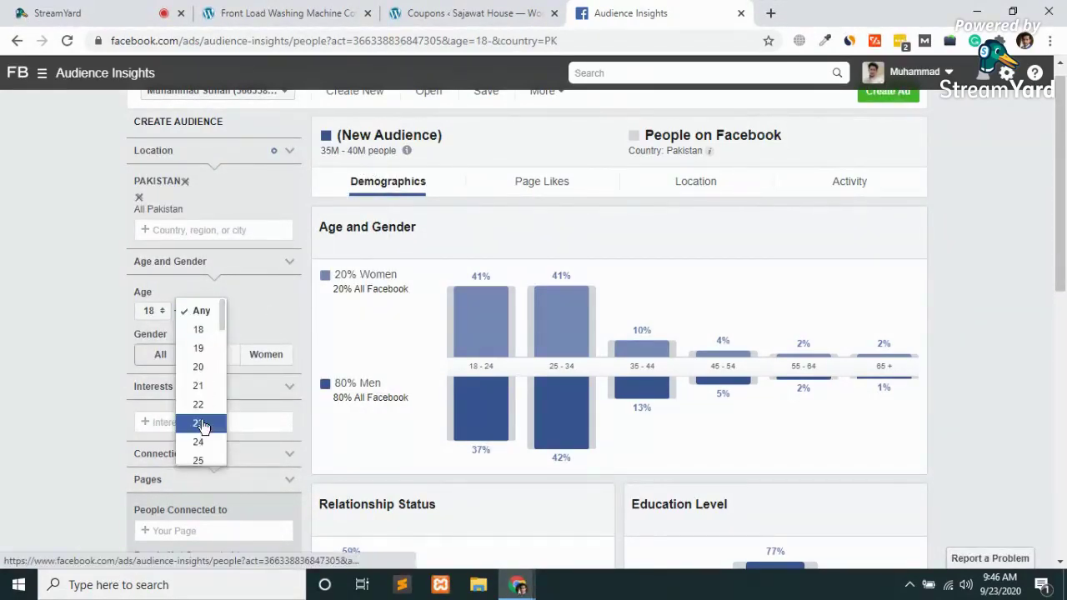
{"action": "scroll", "coordinate": [202, 425], "scroll_direction": "down", "scroll_amount": 5}
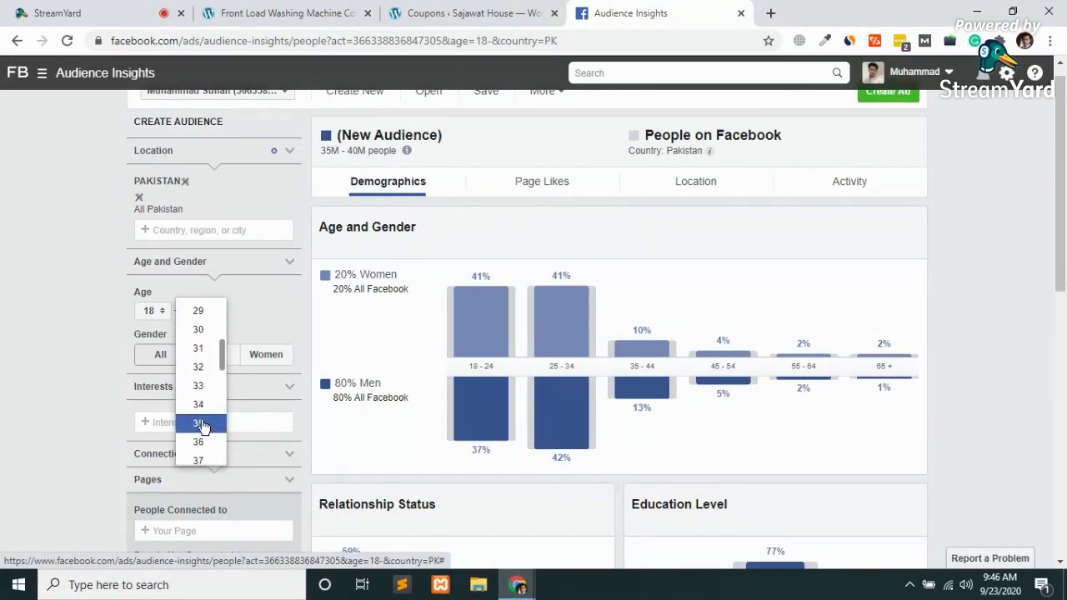
{"action": "left_click", "coordinate": [201, 405]}
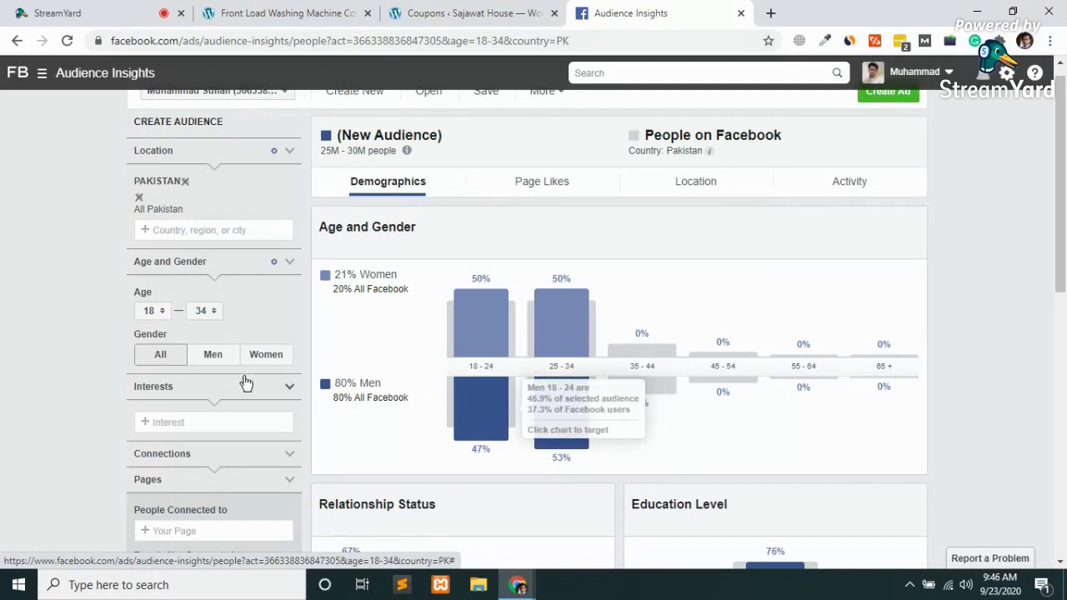
{"action": "left_click", "coordinate": [266, 359]}
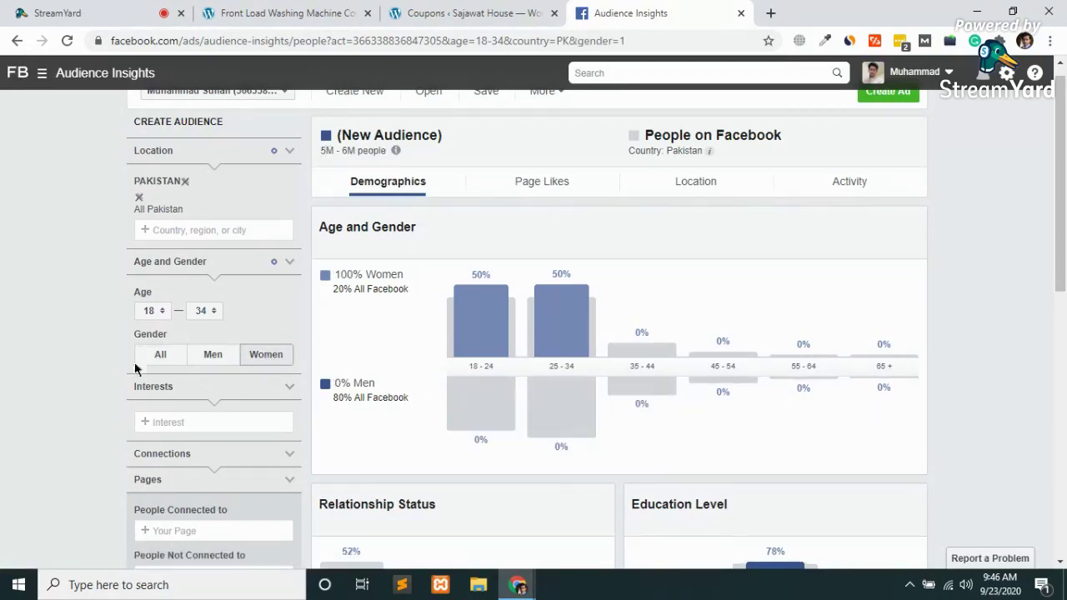
{"action": "mouse_move", "coordinate": [505, 386]}
Replace Pakistan with the cities Karachi and Lahore as audience locations
{"action": "left_click", "coordinate": [139, 200]}
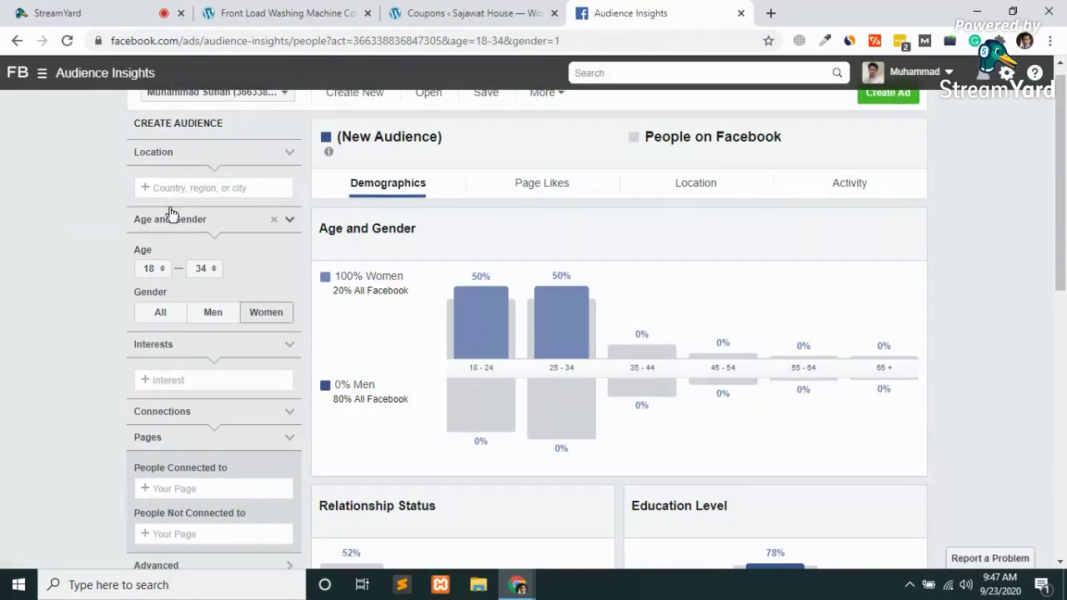
{"action": "left_click", "coordinate": [185, 188]}
{"action": "type", "text": "karachi"}
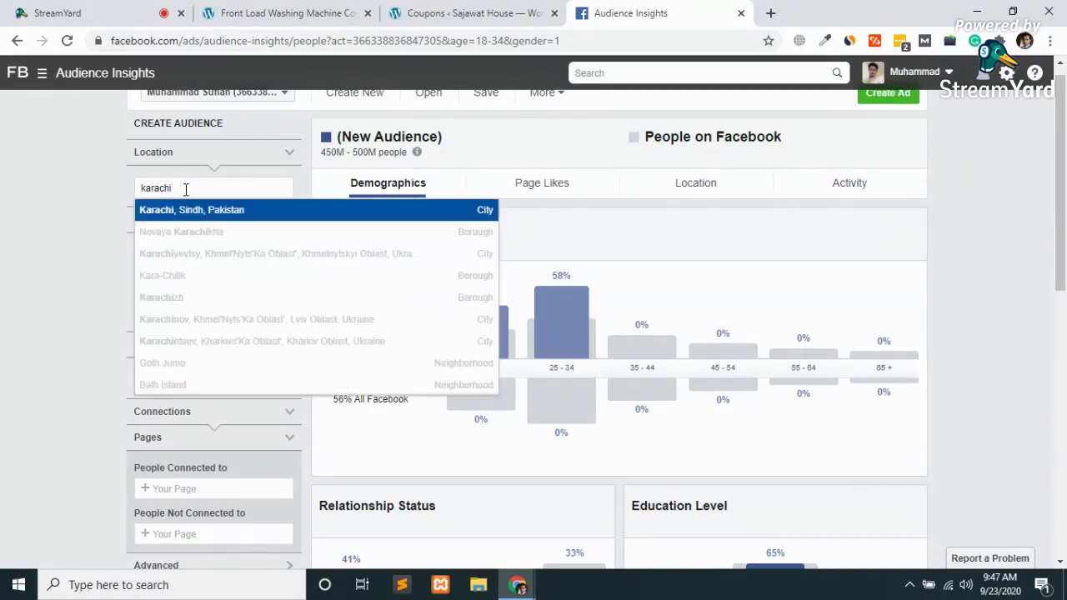
{"action": "key", "text": "Return"}
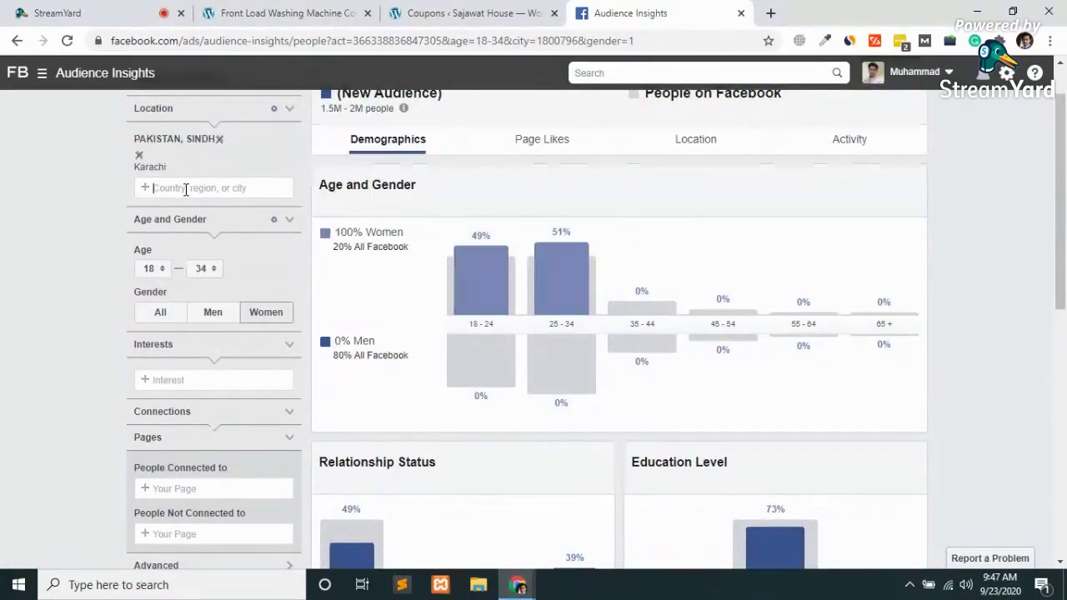
{"action": "type", "text": "lahore"}
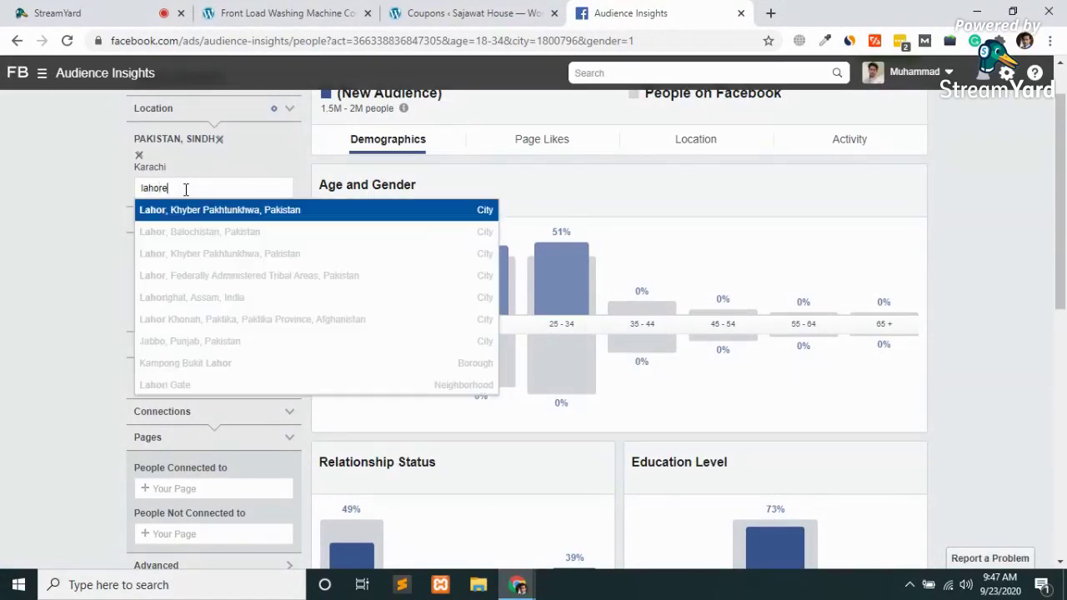
{"action": "key", "text": "Return"}
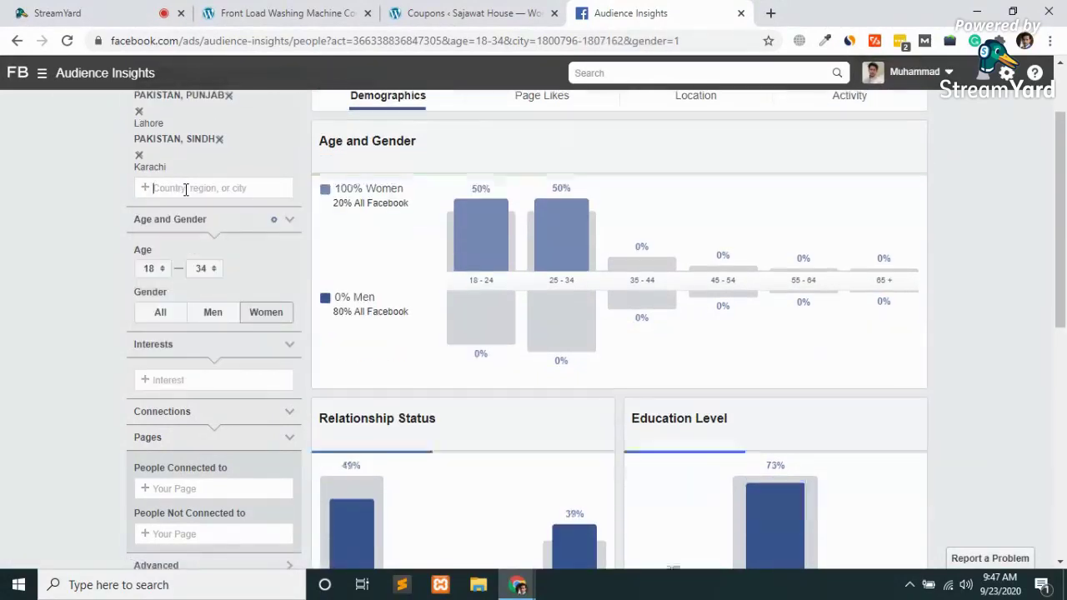
Add Islamabad, Punjab, Pakistan to the target locations
{"action": "scroll", "coordinate": [425, 223], "scroll_direction": "up", "scroll_amount": 1}
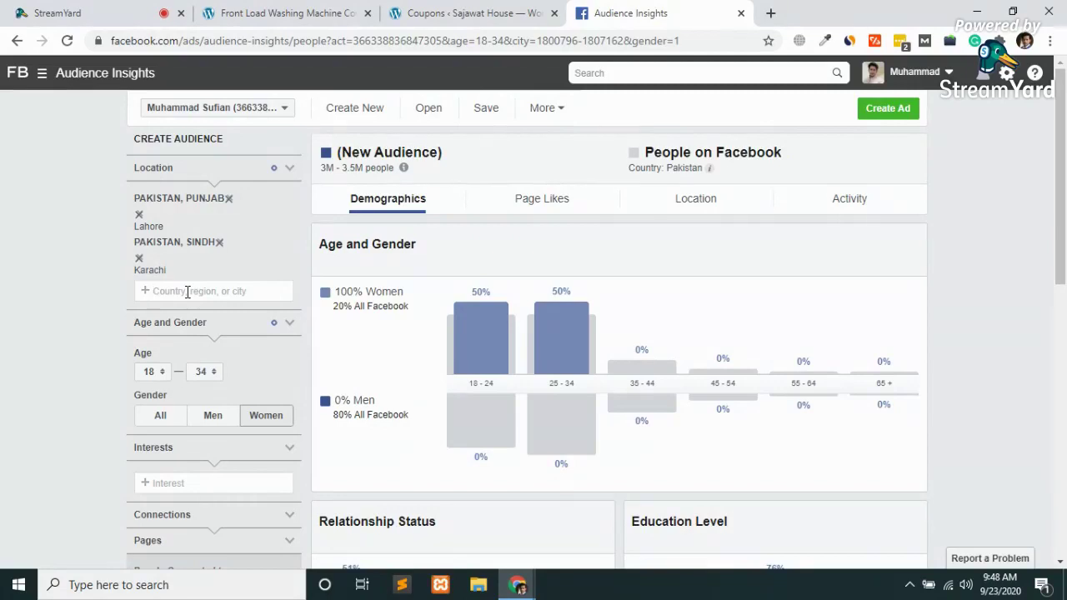
{"action": "type", "text": "islam"}
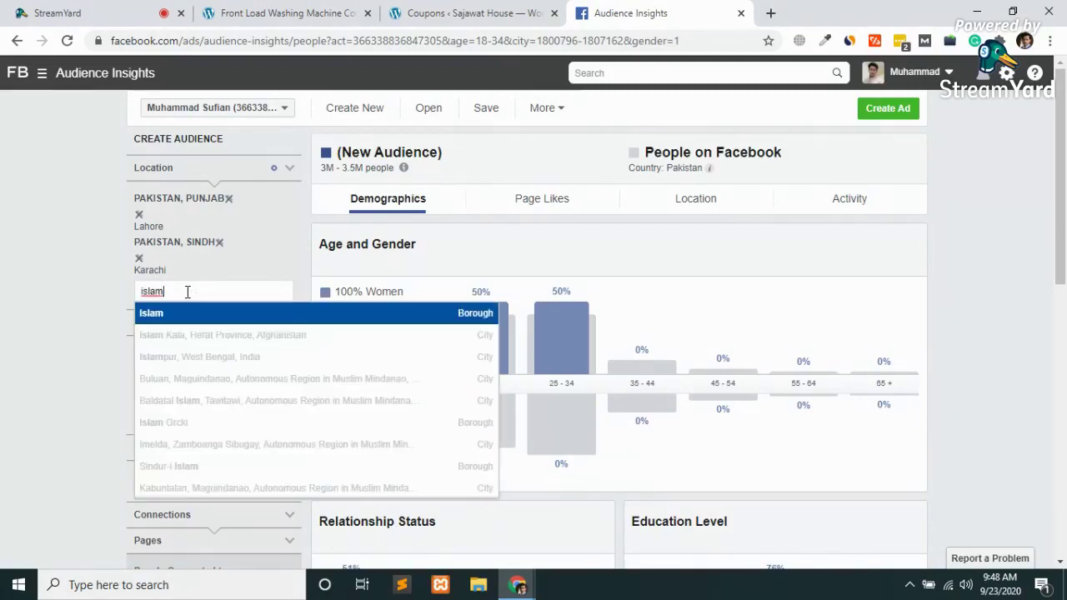
{"action": "type", "text": "ad"}
{"action": "key", "text": "BackSpace"}
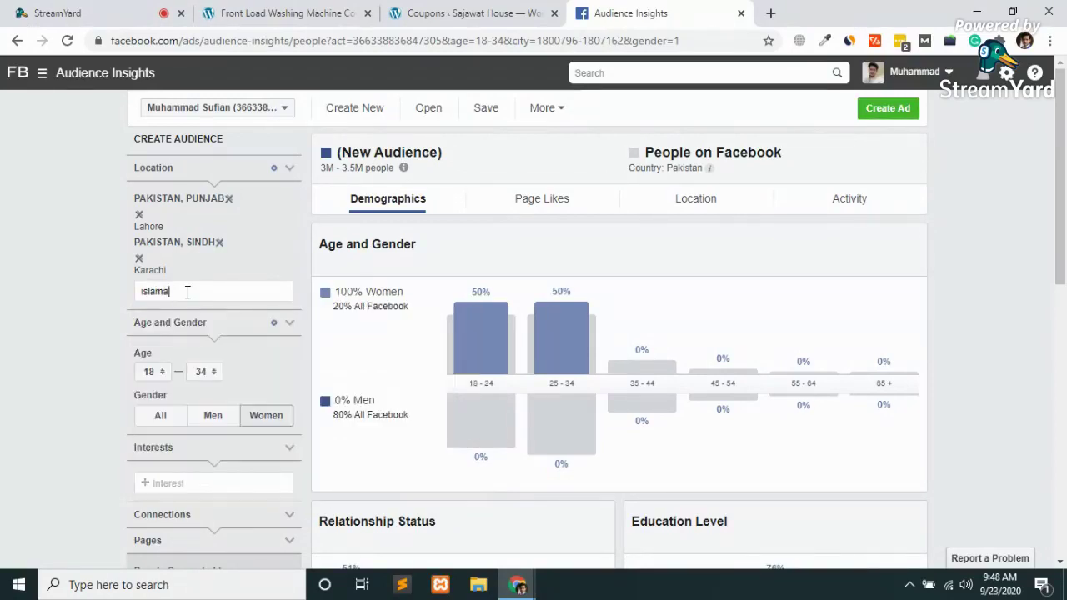
{"action": "type", "text": "bad"}
{"action": "key", "text": "BackSpace"}
{"action": "type", "text": "d"}
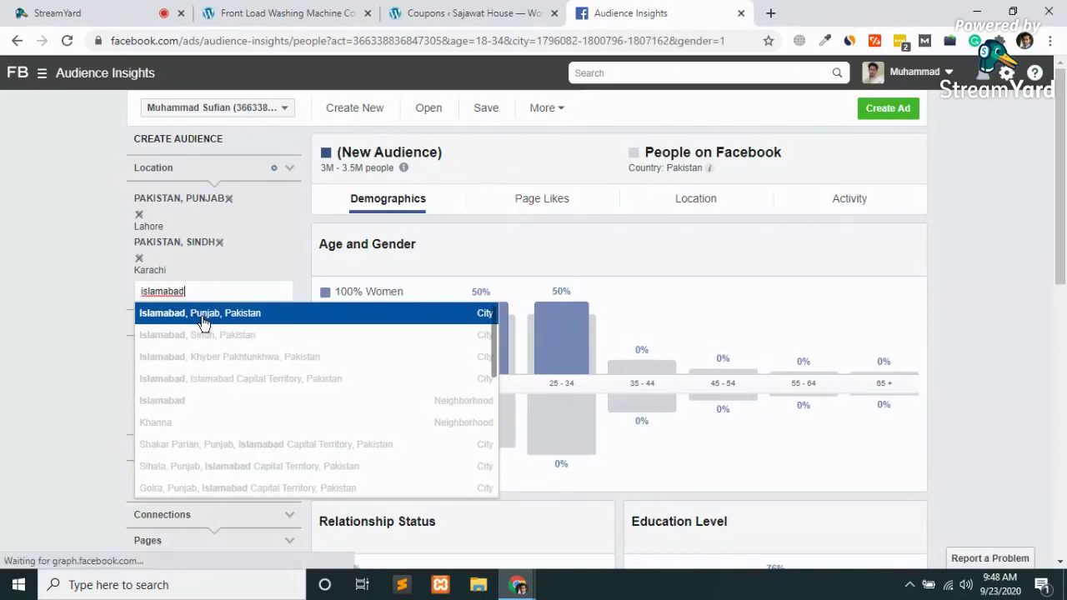
{"action": "left_click", "coordinate": [202, 319]}
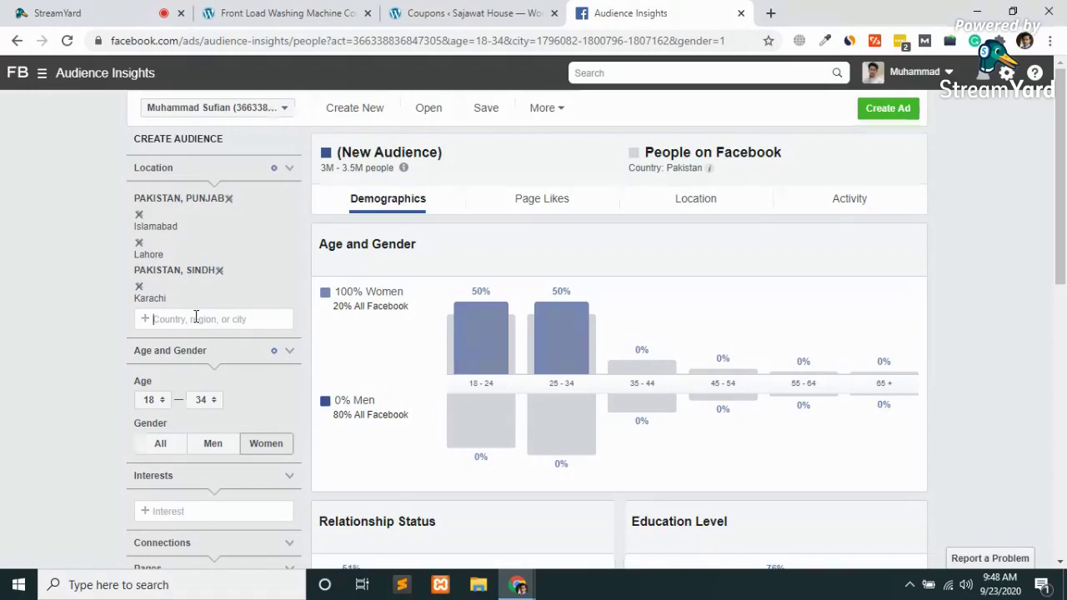
Add Multan, Faisalabad, Peshawar and Quetta as target cities
{"action": "type", "text": "multan"}
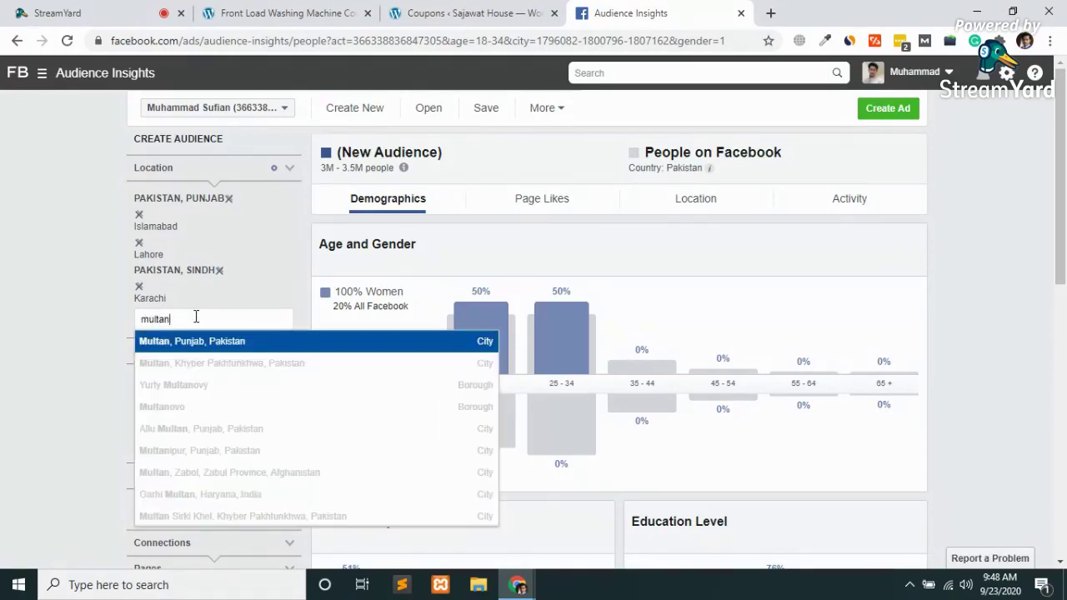
{"action": "left_click", "coordinate": [211, 337]}
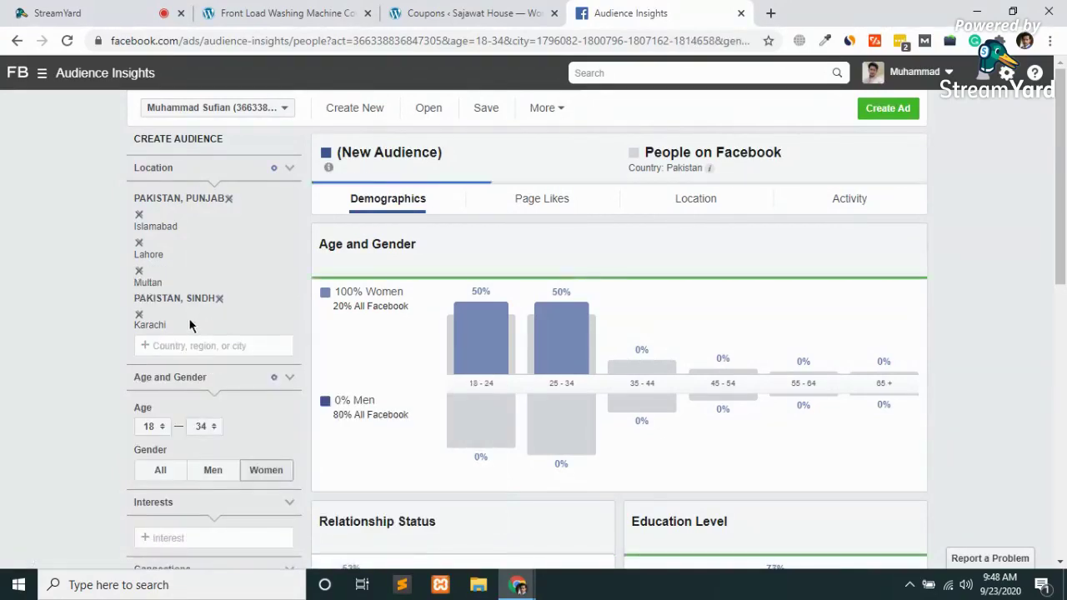
{"action": "type", "text": "faisal"}
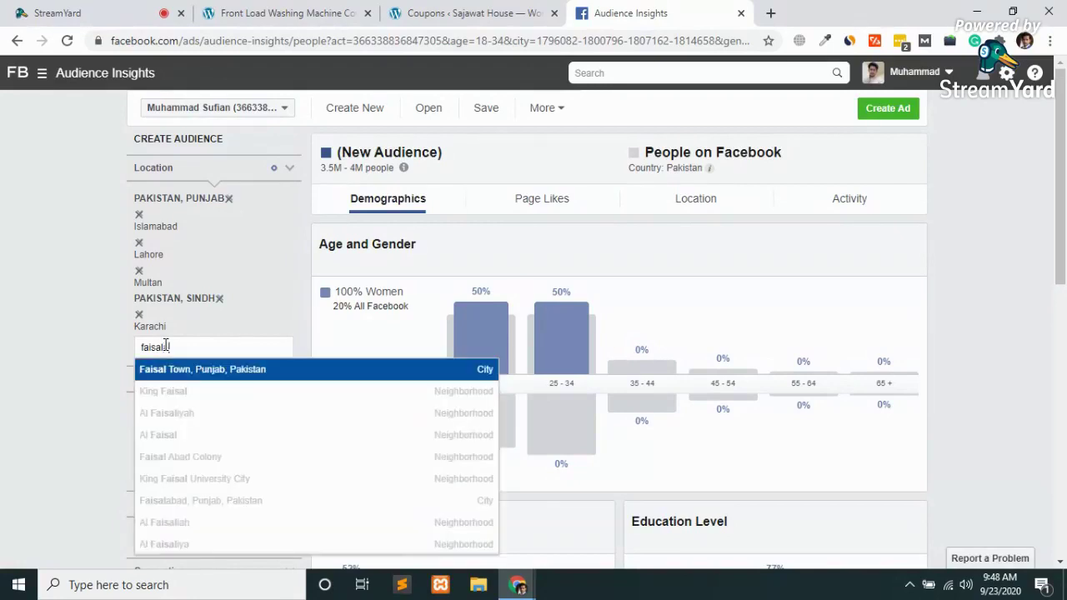
{"action": "type", "text": "abad"}
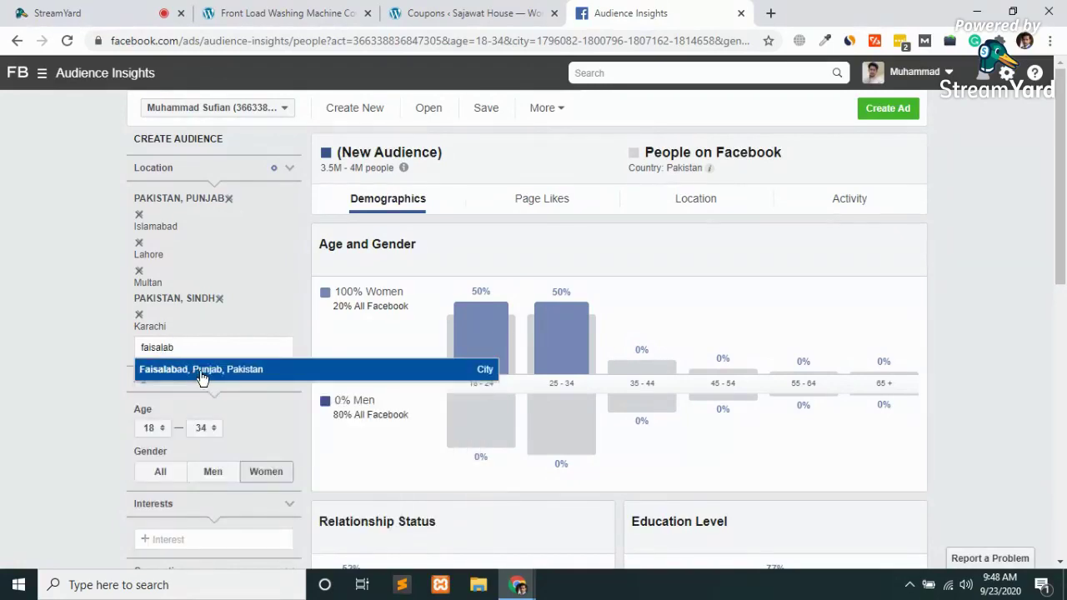
{"action": "left_click", "coordinate": [137, 373]}
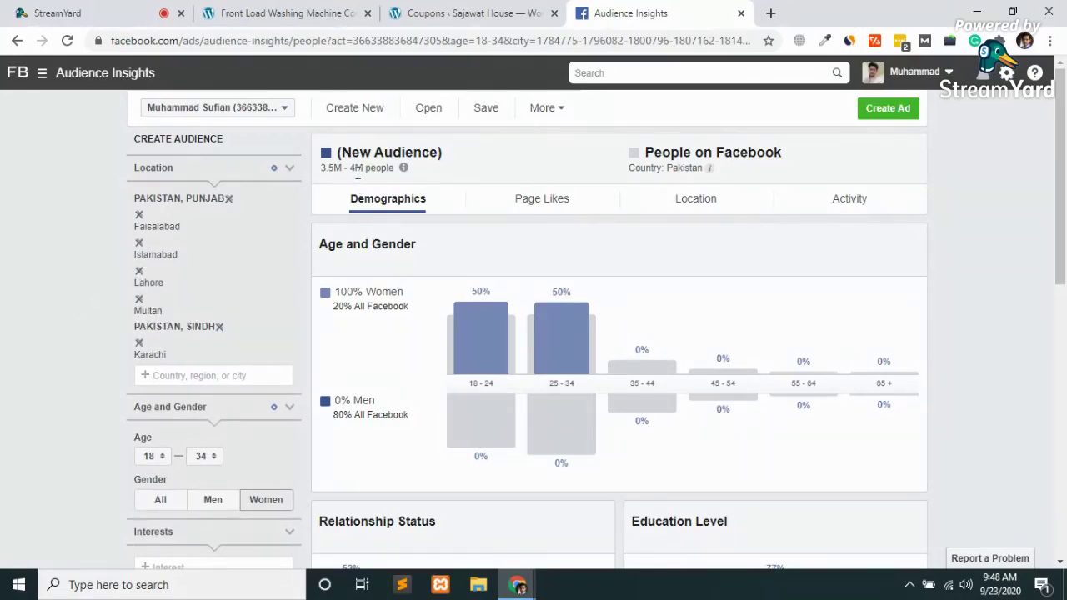
{"action": "left_click", "coordinate": [180, 379]}
{"action": "type", "text": "pesh"}
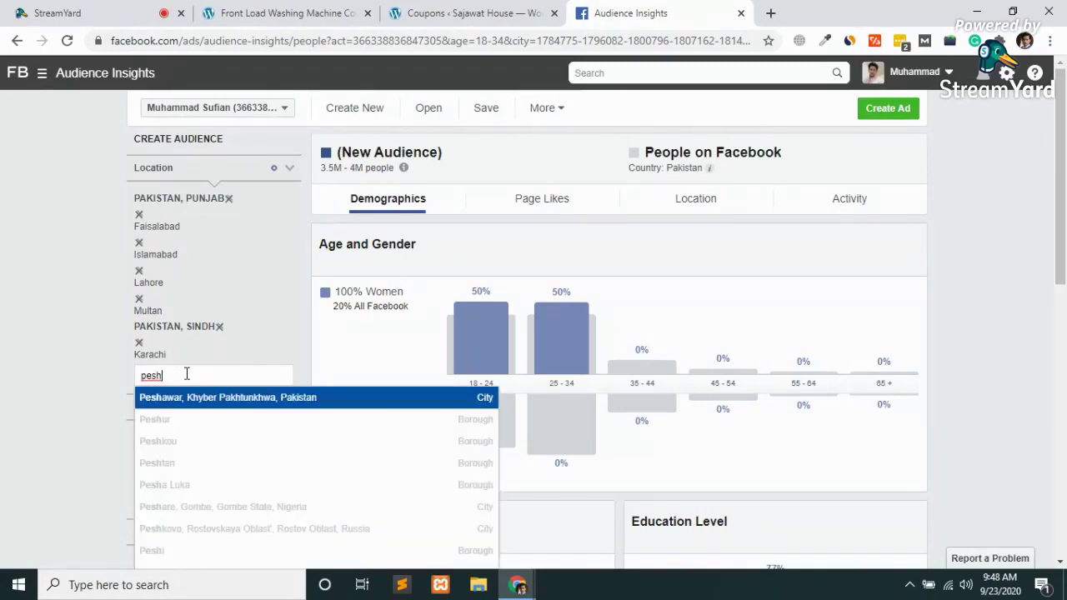
{"action": "key", "text": "Return"}
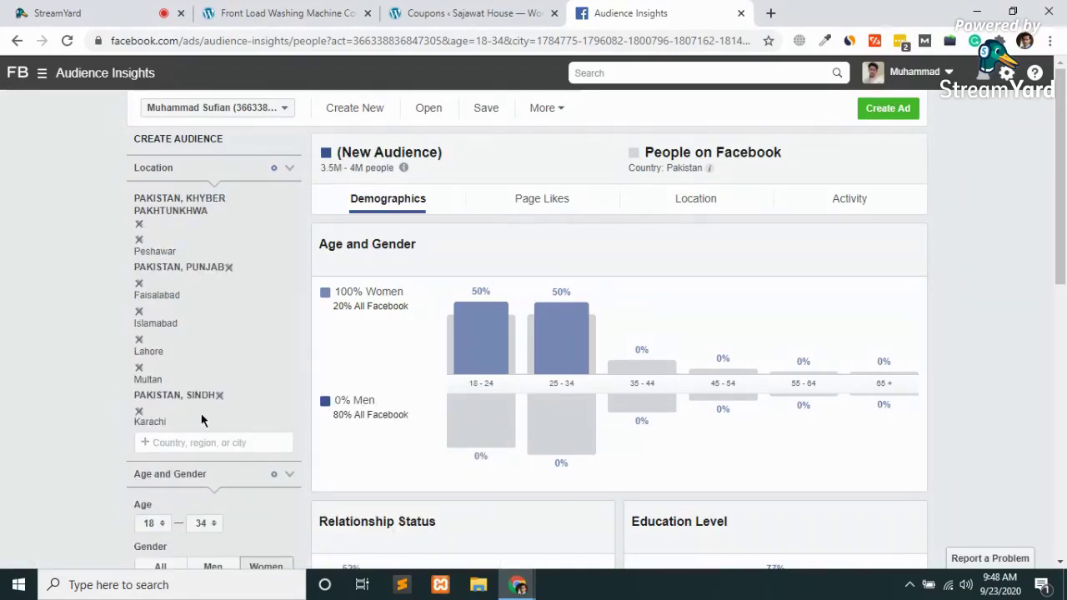
{"action": "type", "text": "quetta"}
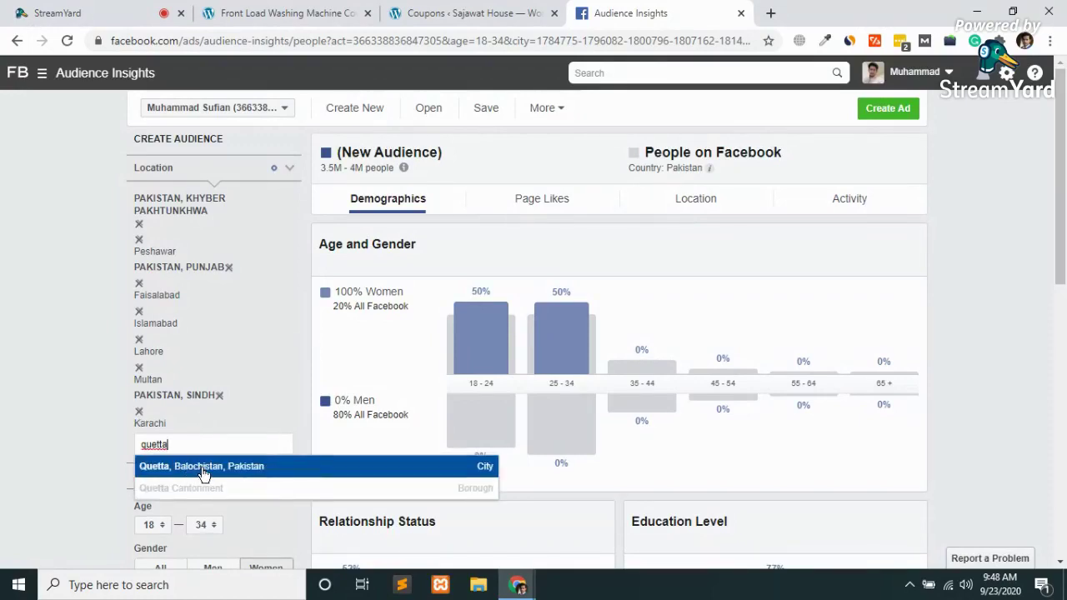
{"action": "left_click", "coordinate": [204, 474]}
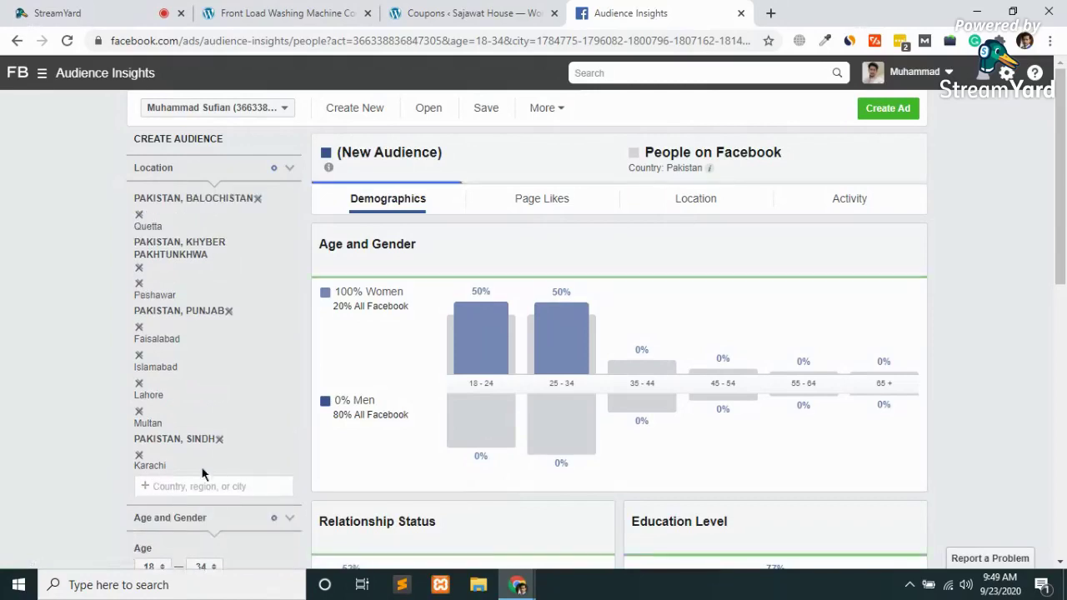
Add 'Rawalpindi, Punjab, Pakistan' as the eighth target city
{"action": "type", "text": "rawal"}
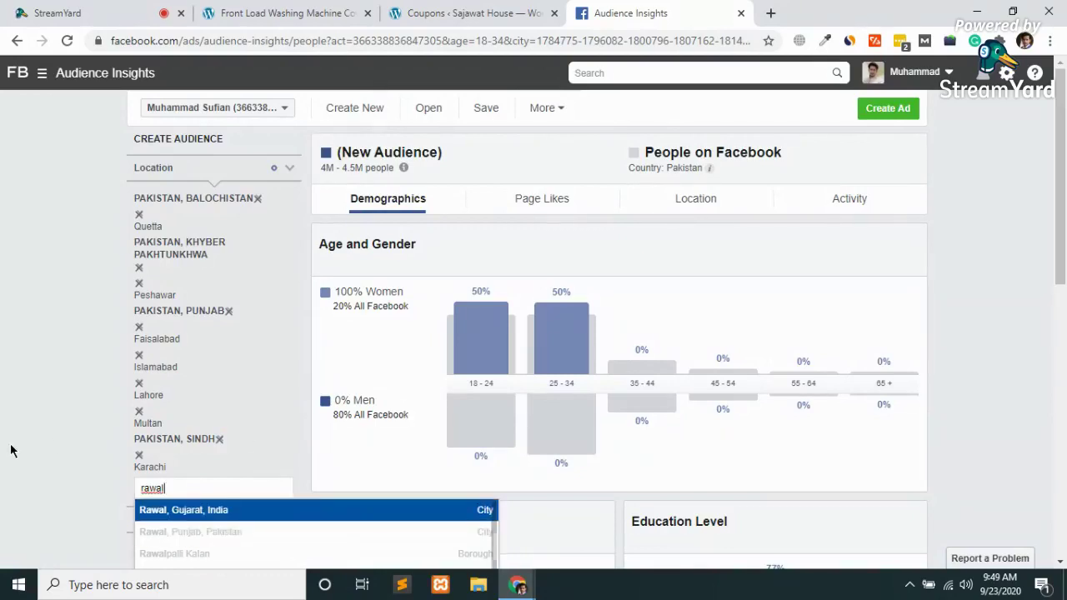
{"action": "scroll", "coordinate": [10, 450], "scroll_direction": "down", "scroll_amount": 3}
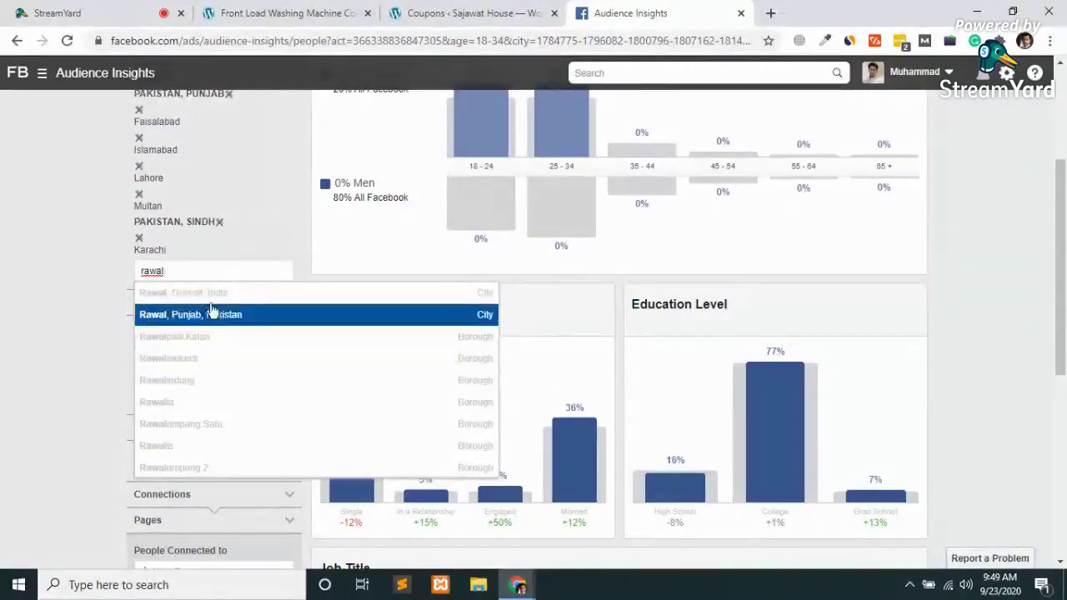
{"action": "type", "text": "p"}
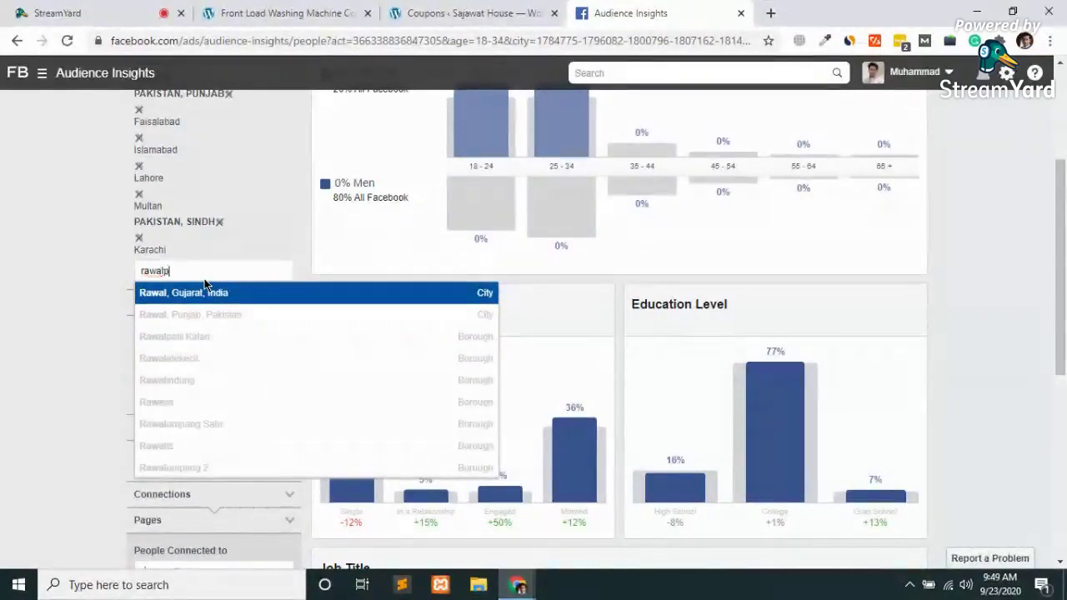
{"action": "type", "text": "indi"}
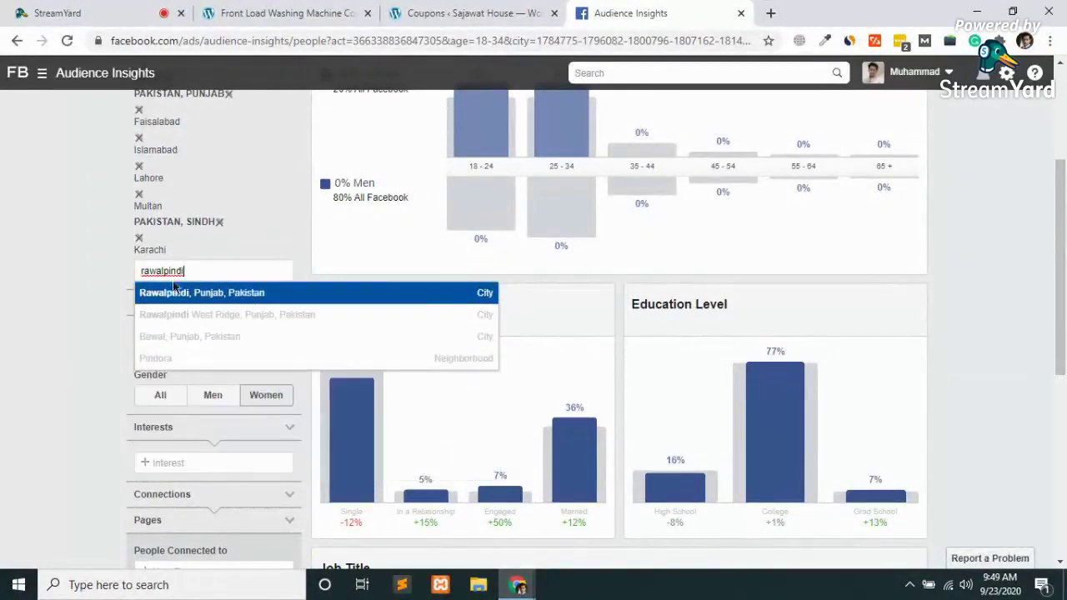
{"action": "left_click", "coordinate": [217, 298]}
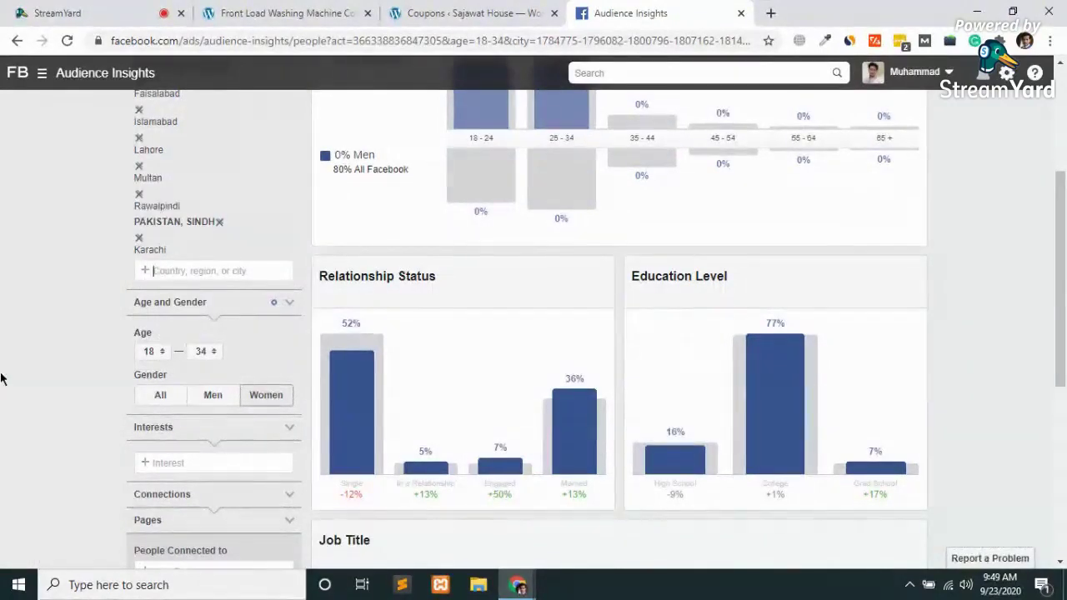
Scroll through the Age and Gender, Relationship Status, Education Level and Job Title charts
{"action": "scroll", "coordinate": [0, 367], "scroll_direction": "up", "scroll_amount": 3}
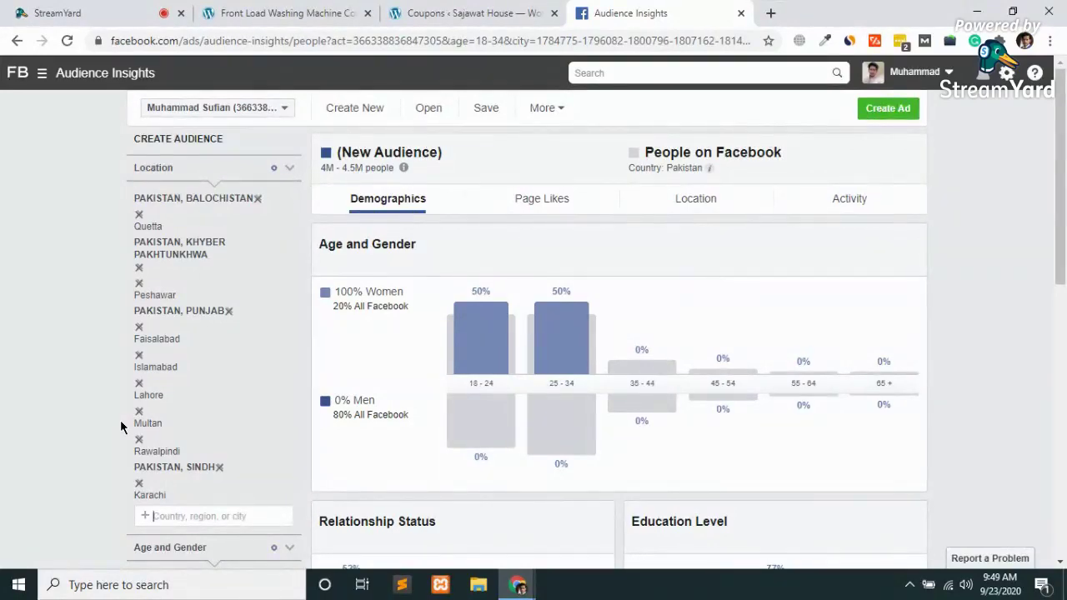
{"action": "scroll", "coordinate": [120, 419], "scroll_direction": "down", "scroll_amount": 5}
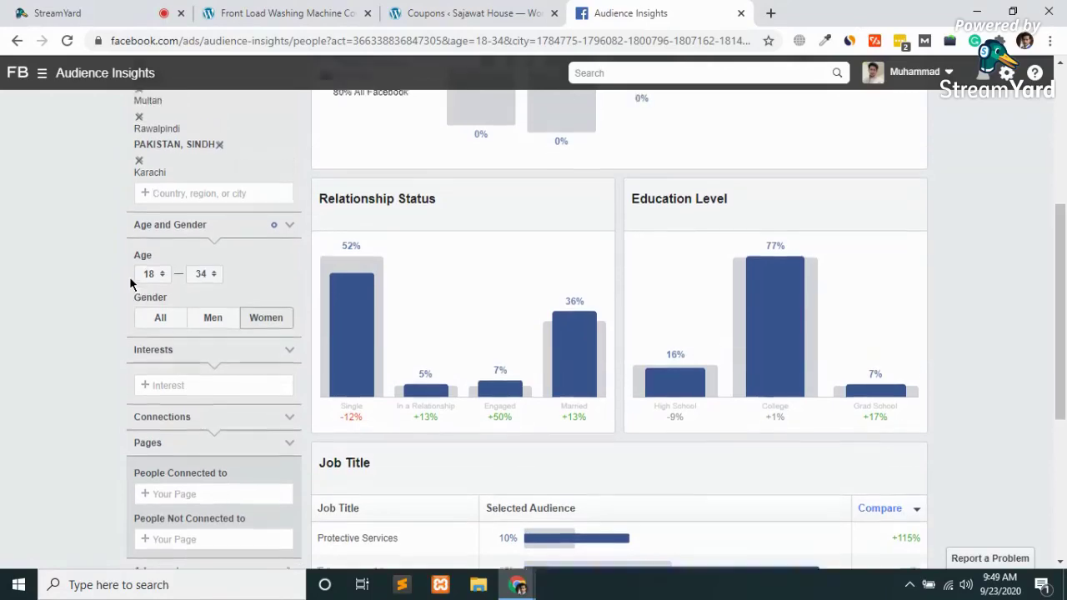
{"action": "scroll", "coordinate": [130, 283], "scroll_direction": "up", "scroll_amount": 1}
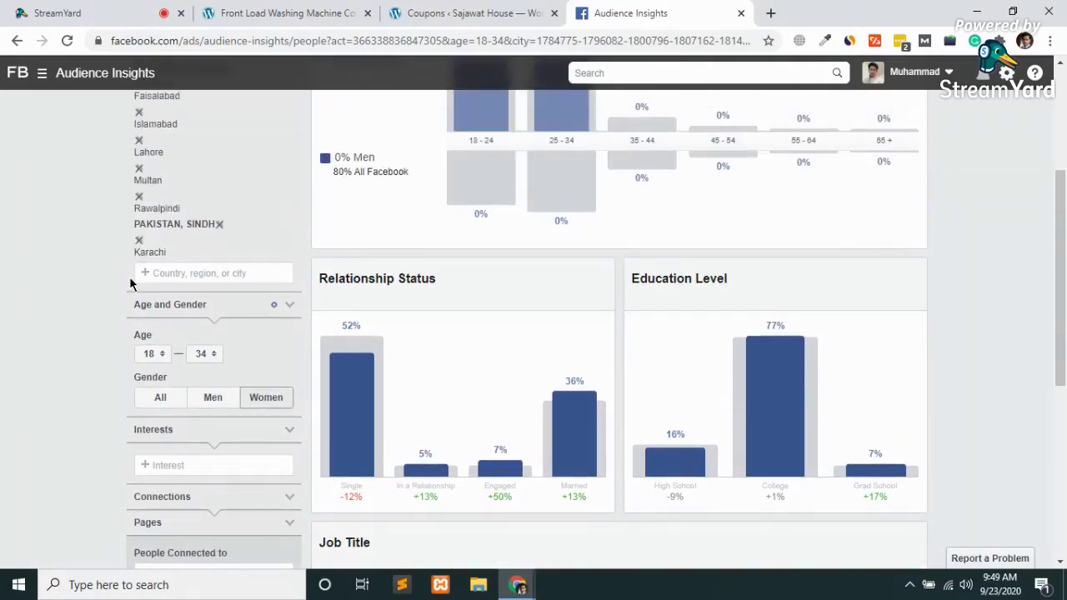
{"action": "scroll", "coordinate": [130, 283], "scroll_direction": "up", "scroll_amount": 1}
{"action": "scroll", "coordinate": [130, 283], "scroll_direction": "down", "scroll_amount": 2}
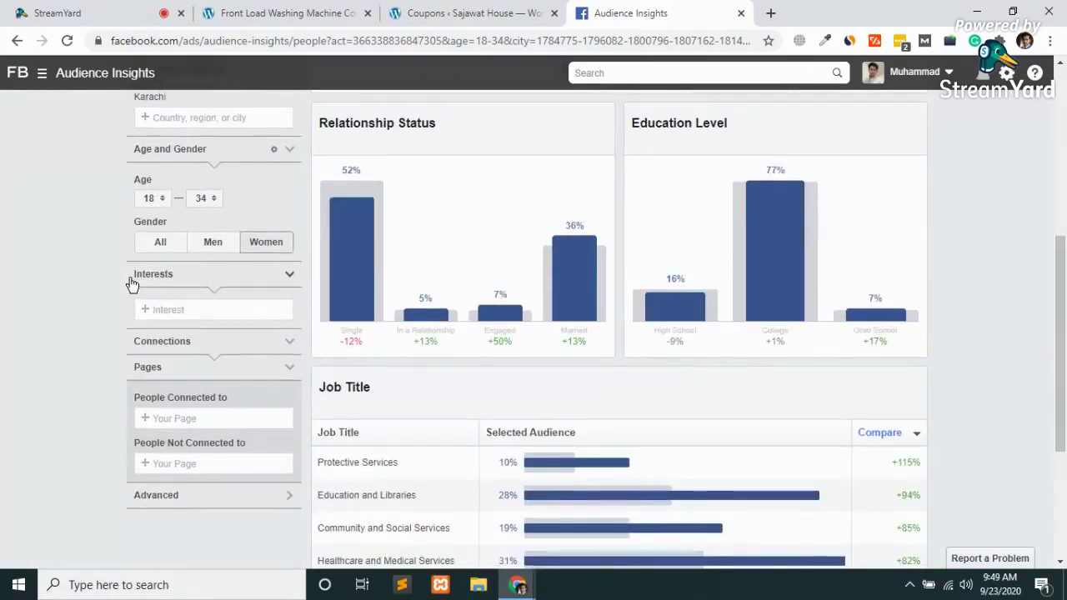
{"action": "scroll", "coordinate": [129, 275], "scroll_direction": "up", "scroll_amount": 1}
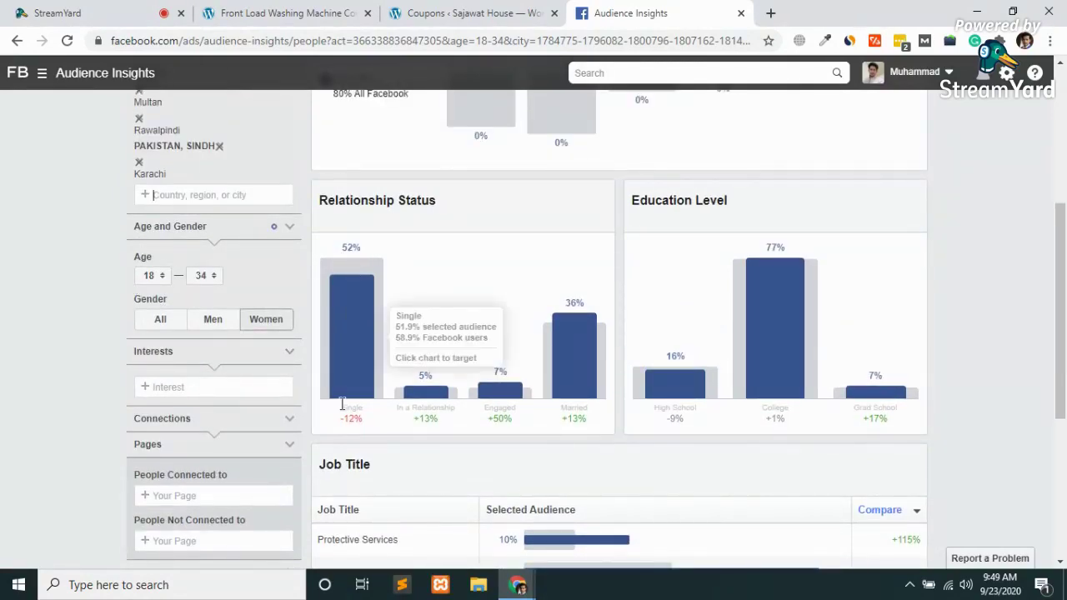
{"action": "scroll", "coordinate": [341, 404], "scroll_direction": "up", "scroll_amount": 1}
{"action": "scroll", "coordinate": [341, 405], "scroll_direction": "up", "scroll_amount": 3}
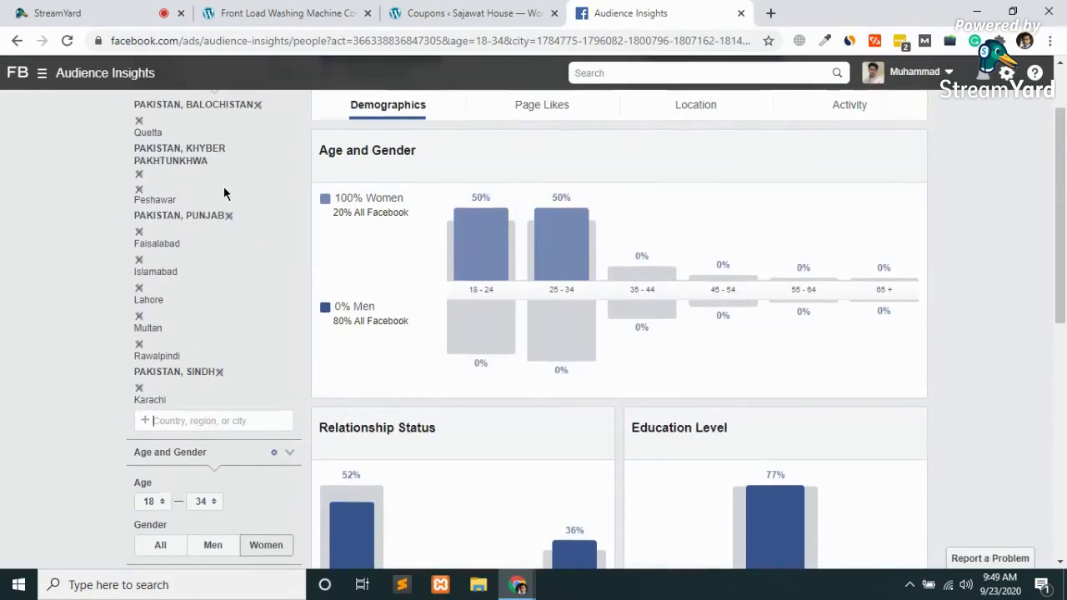
{"action": "scroll", "coordinate": [367, 455], "scroll_direction": "down", "scroll_amount": 5}
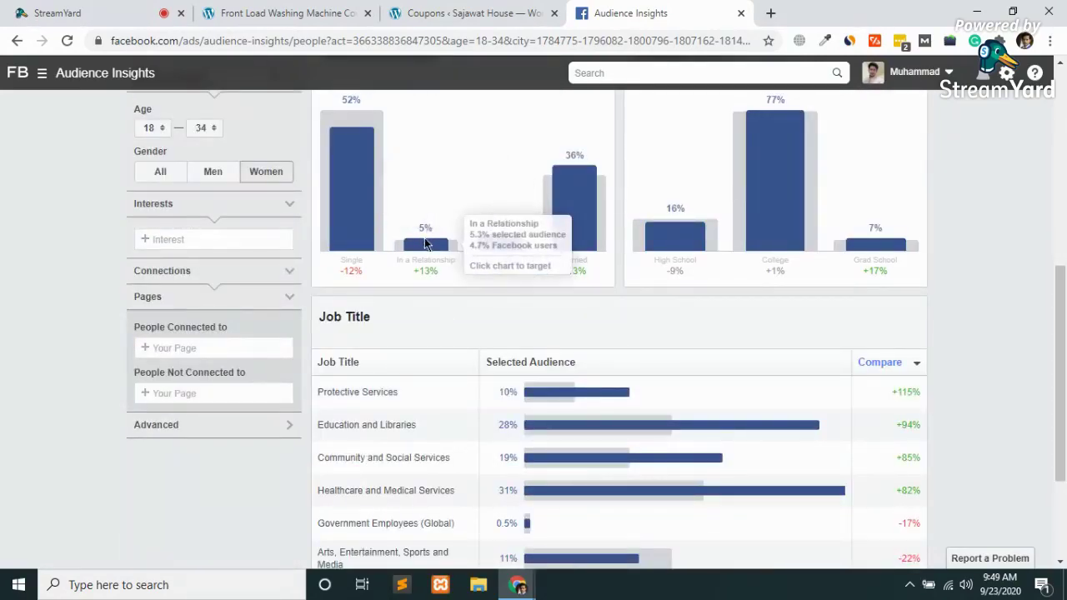
{"action": "scroll", "coordinate": [425, 243], "scroll_direction": "up", "scroll_amount": 1}
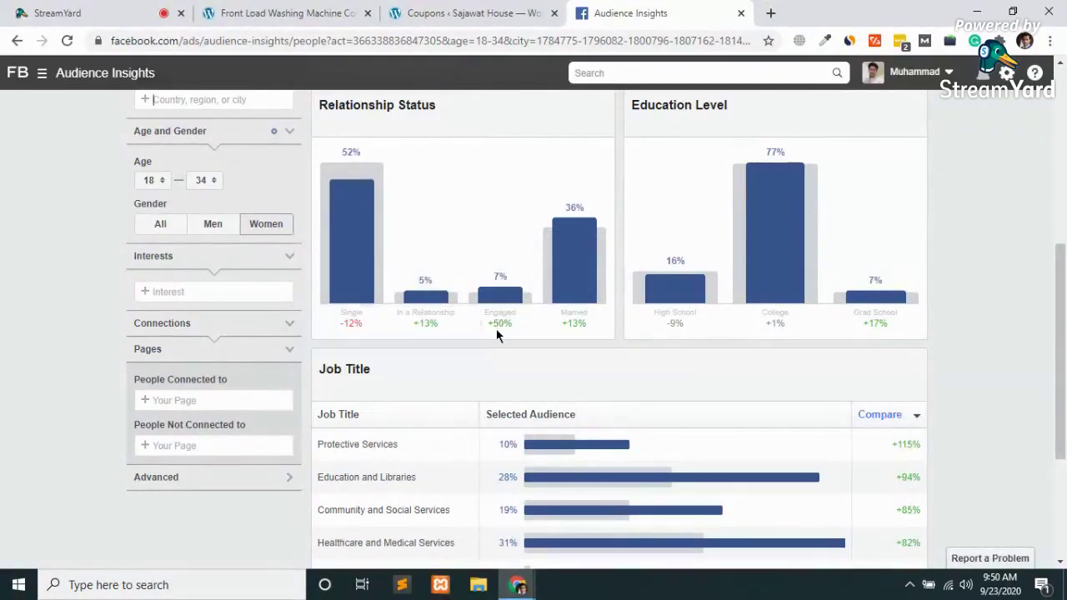
{"action": "mouse_move", "coordinate": [501, 318]}
{"action": "scroll", "coordinate": [503, 312], "scroll_direction": "up", "scroll_amount": 2}
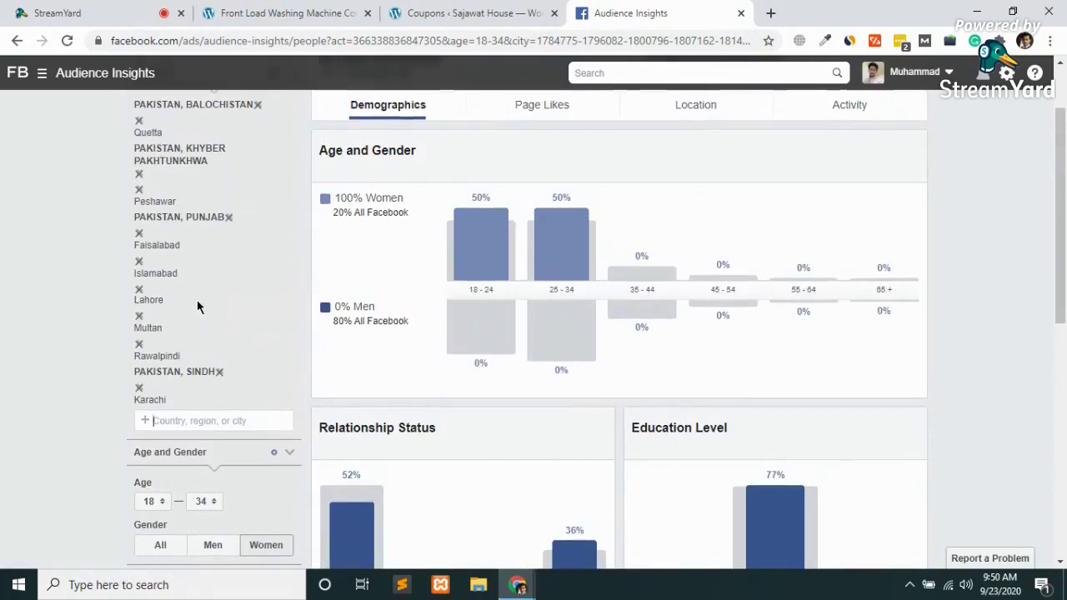
{"action": "scroll", "coordinate": [196, 305], "scroll_direction": "down", "scroll_amount": 4}
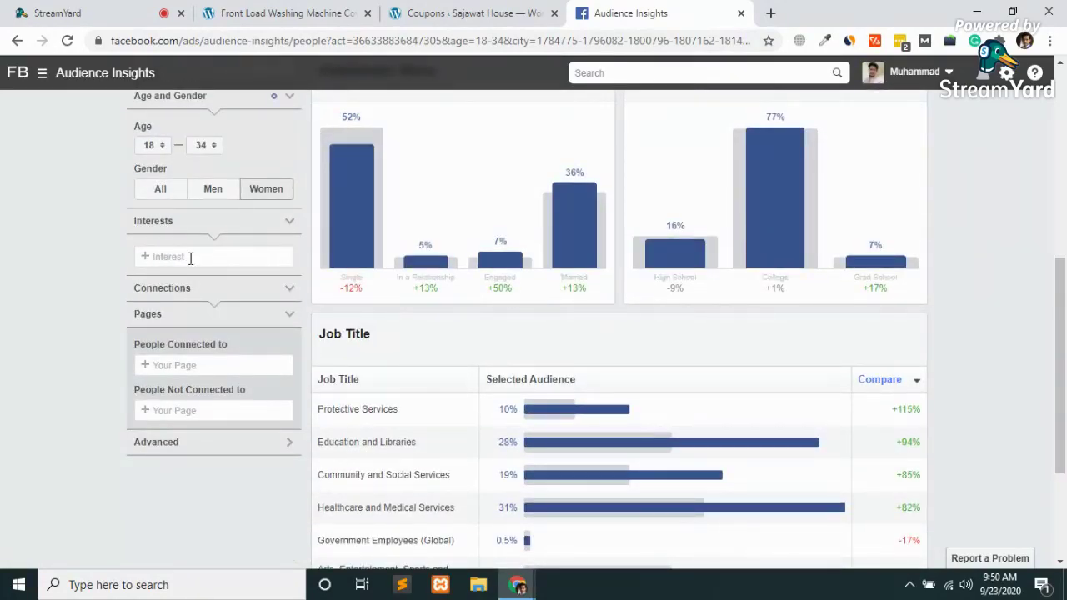
Open the Interest category dropdown while reviewing the 52% single, 77% college-educated breakdown
{"action": "left_click", "coordinate": [190, 256]}
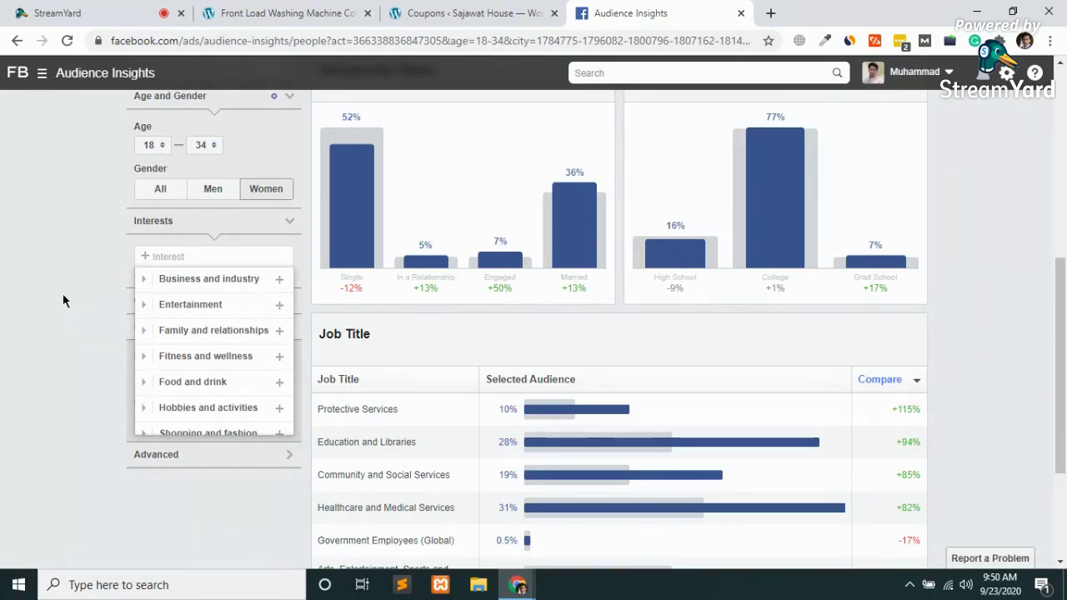
{"action": "scroll", "coordinate": [62, 294], "scroll_direction": "up", "scroll_amount": 1}
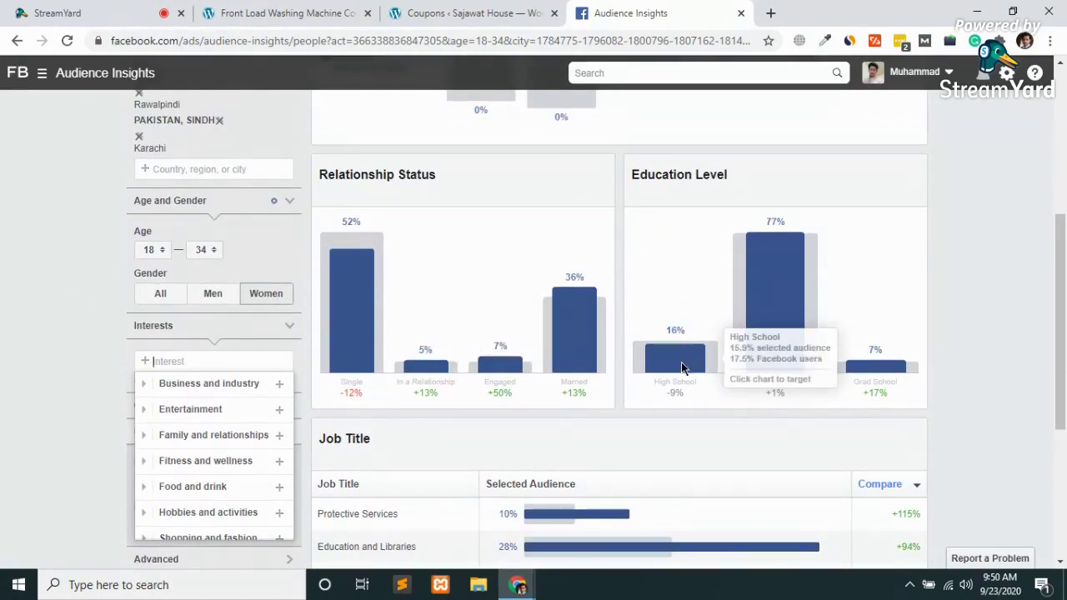
{"action": "mouse_move", "coordinate": [787, 258]}
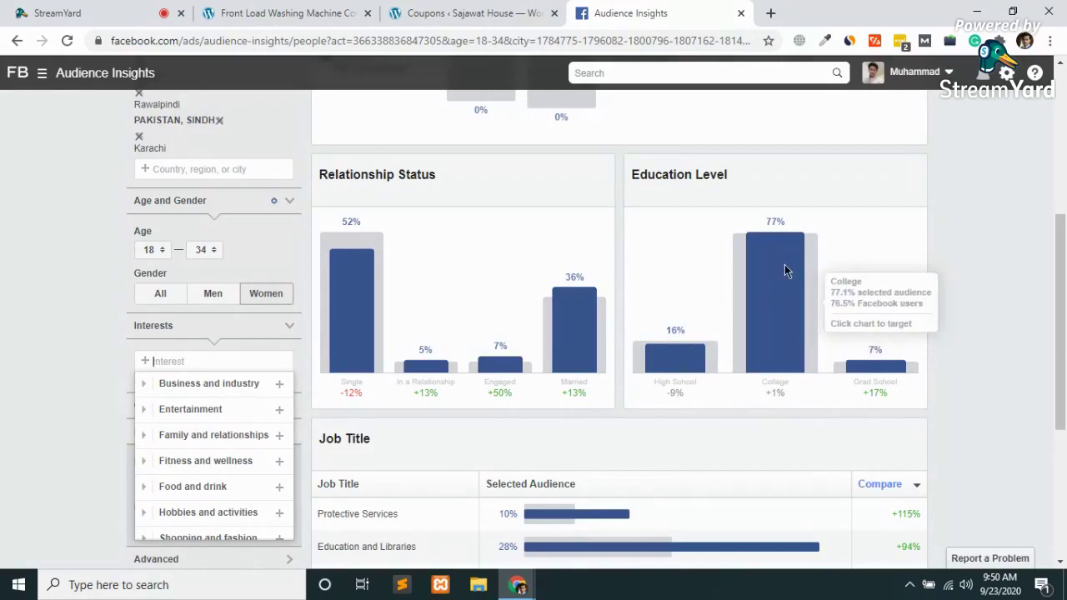
{"action": "mouse_move", "coordinate": [898, 366]}
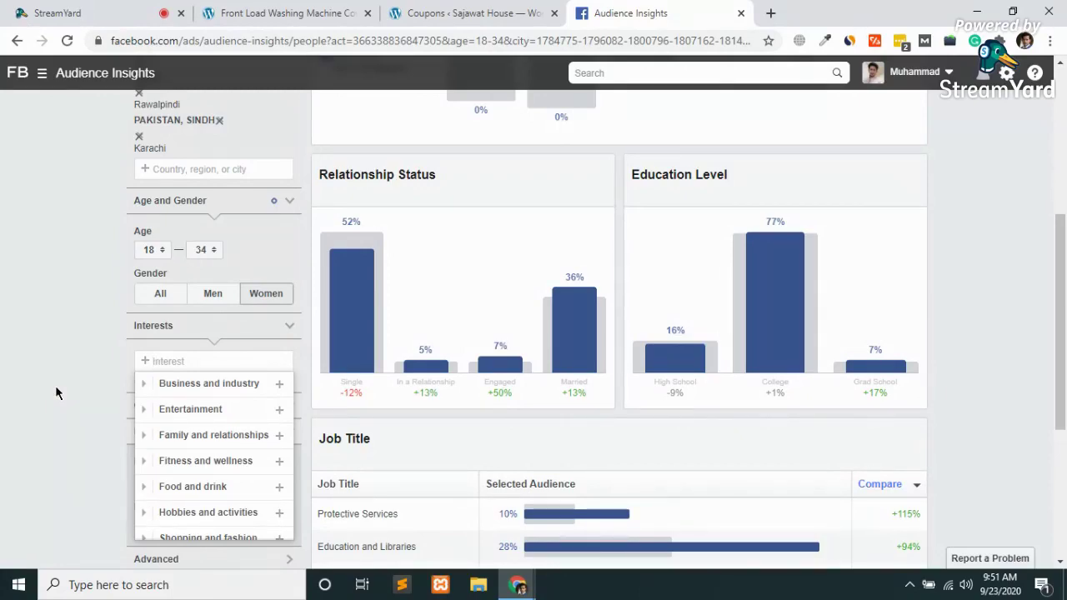
{"action": "scroll", "coordinate": [58, 392], "scroll_direction": "up", "scroll_amount": 4}
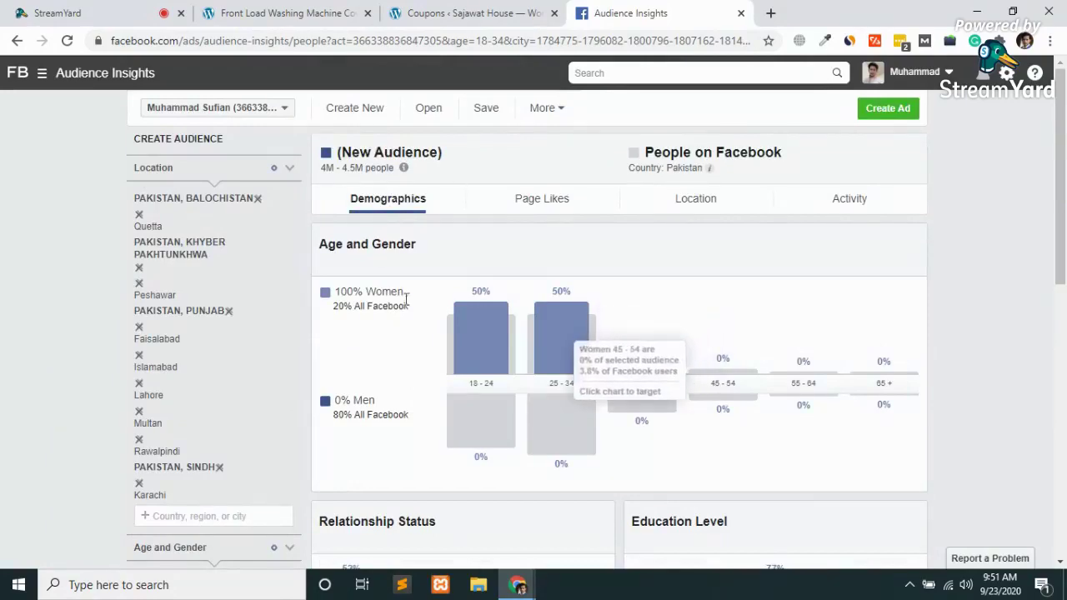
{"action": "scroll", "coordinate": [399, 350], "scroll_direction": "down", "scroll_amount": 2}
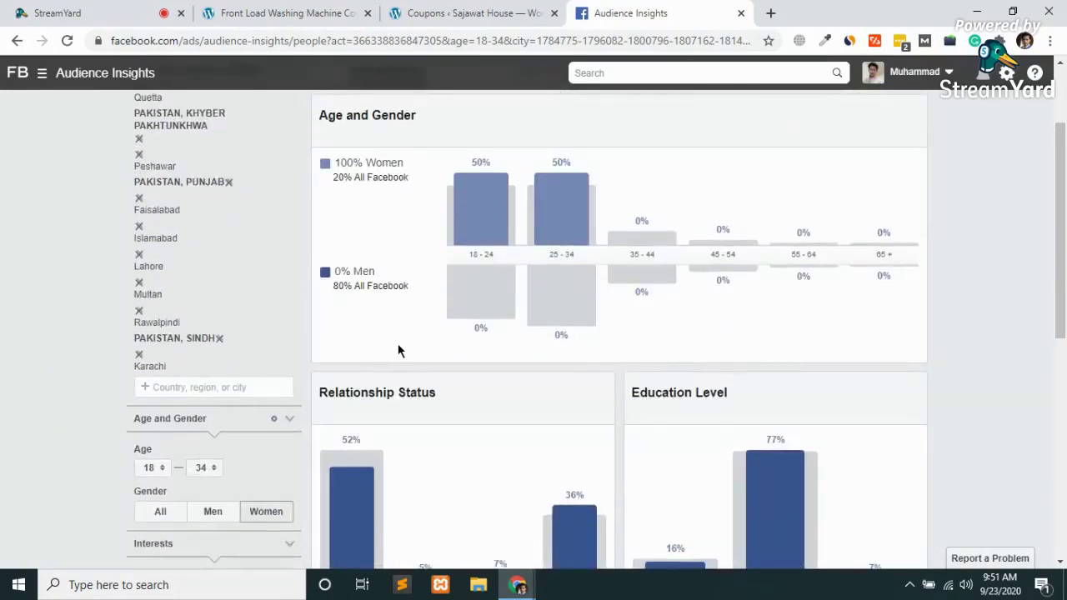
{"action": "scroll", "coordinate": [398, 350], "scroll_direction": "up", "scroll_amount": 2}
{"action": "scroll", "coordinate": [398, 351], "scroll_direction": "down", "scroll_amount": 6}
{"action": "scroll", "coordinate": [209, 300], "scroll_direction": "up", "scroll_amount": 2}
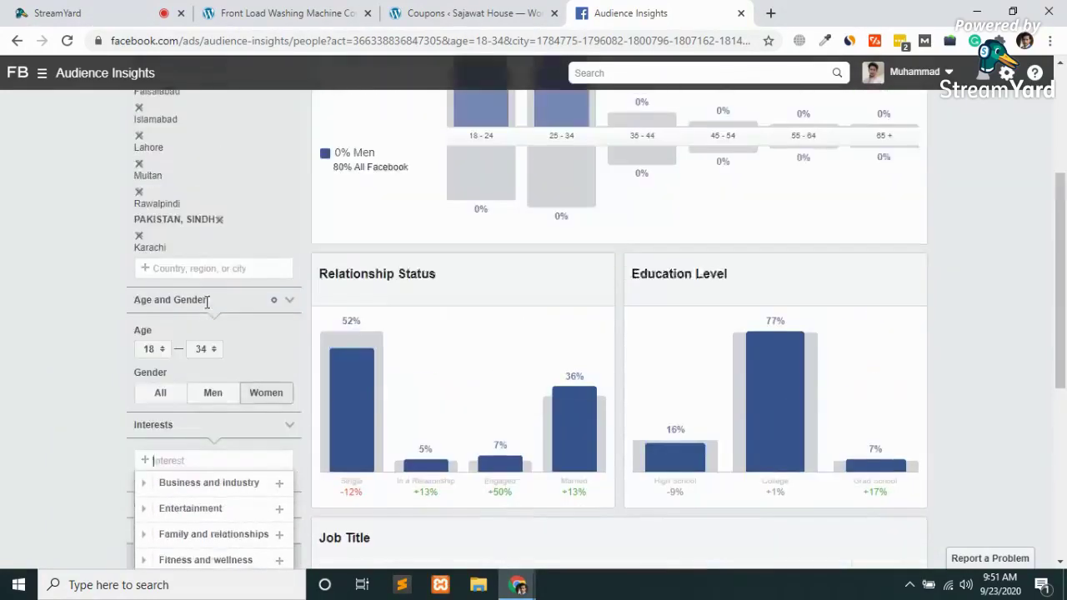
{"action": "scroll", "coordinate": [208, 308], "scroll_direction": "down", "scroll_amount": 2}
{"action": "scroll", "coordinate": [208, 308], "scroll_direction": "down", "scroll_amount": 1}
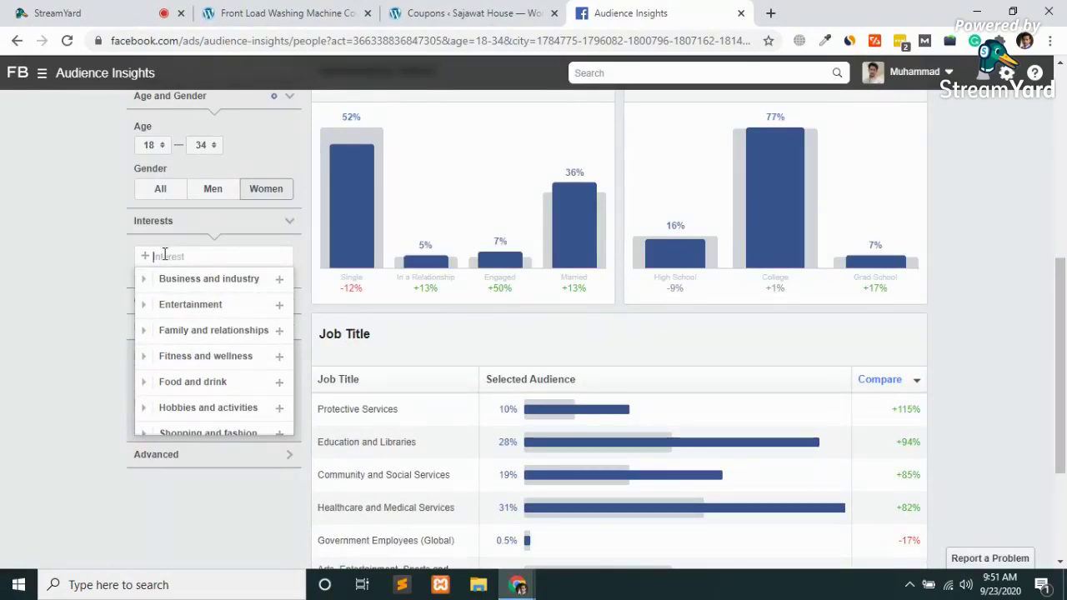
Search 'fa', add the Shopping and fashion interest, and review the 3M–3.5M audience breakdown
{"action": "type", "text": "fa"}
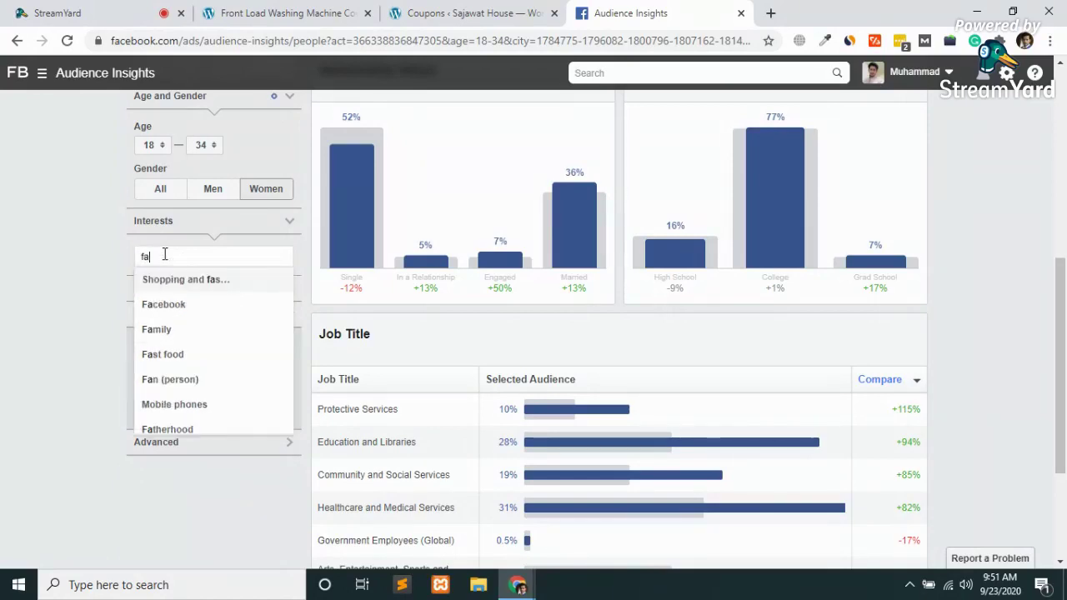
{"action": "left_click", "coordinate": [217, 284]}
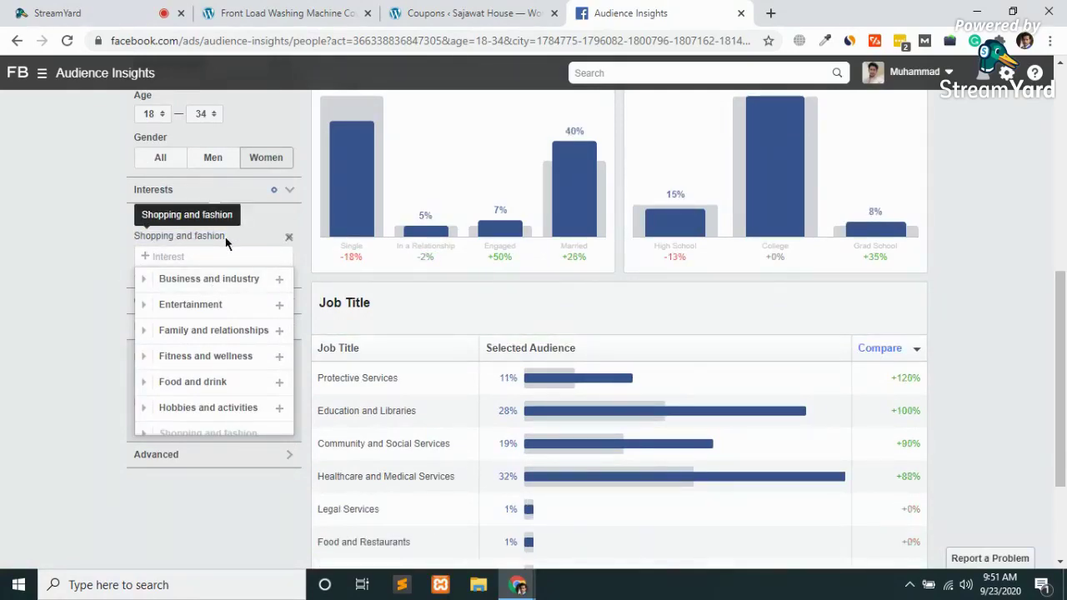
{"action": "scroll", "coordinate": [221, 243], "scroll_direction": "up", "scroll_amount": 2}
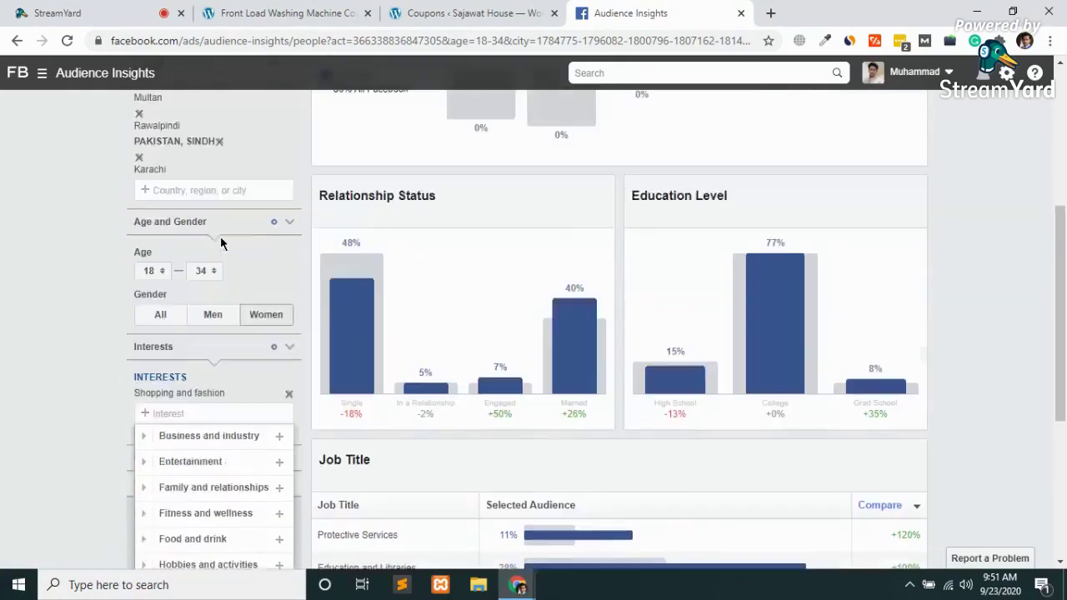
{"action": "scroll", "coordinate": [220, 242], "scroll_direction": "up", "scroll_amount": 4}
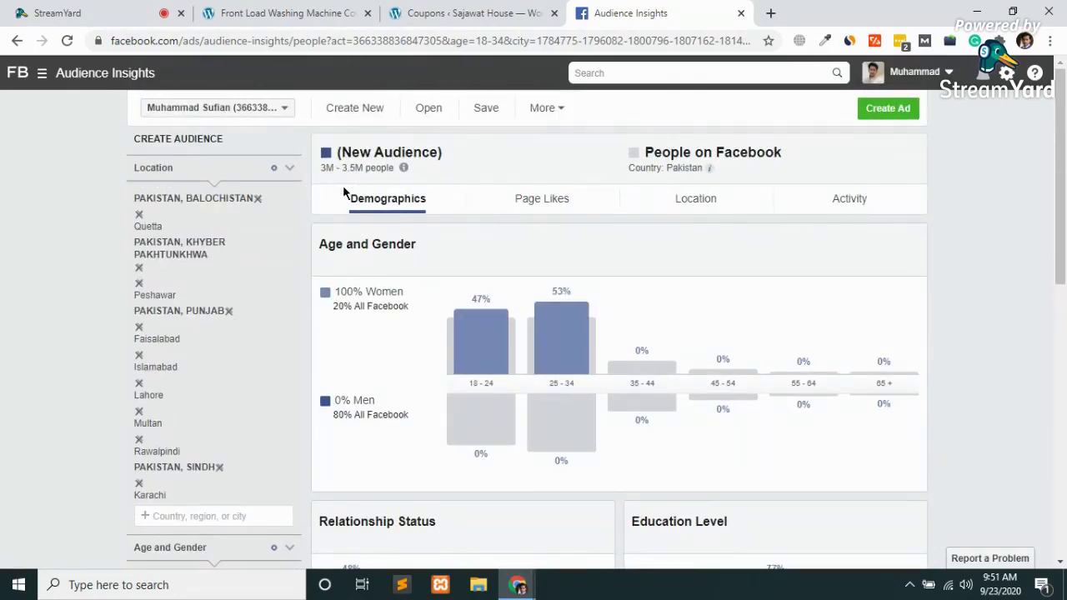
{"action": "scroll", "coordinate": [343, 185], "scroll_direction": "down", "scroll_amount": 4}
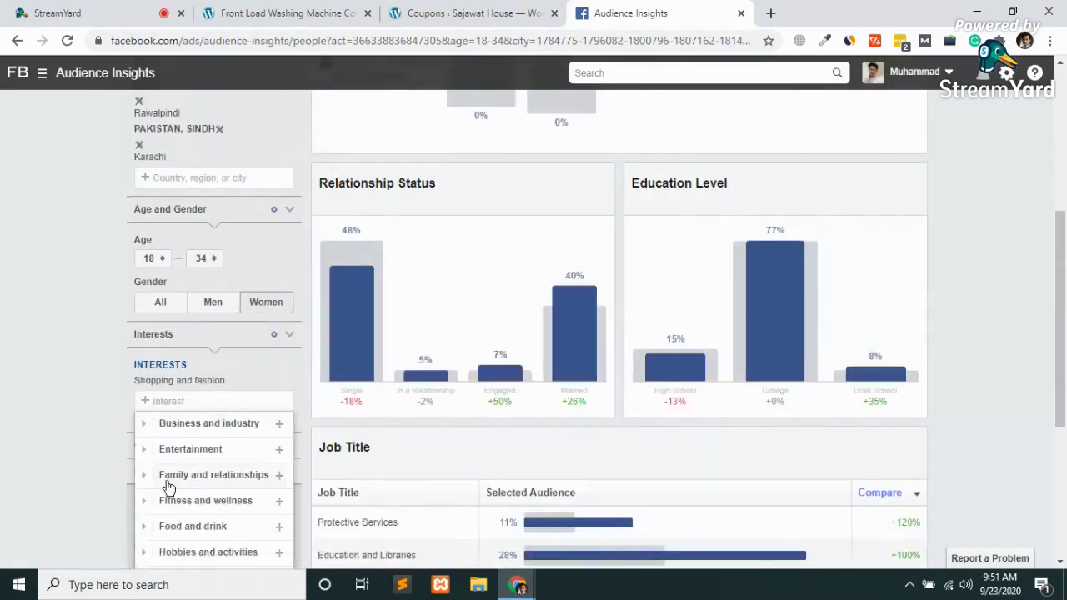
{"action": "scroll", "coordinate": [169, 487], "scroll_direction": "down", "scroll_amount": 2}
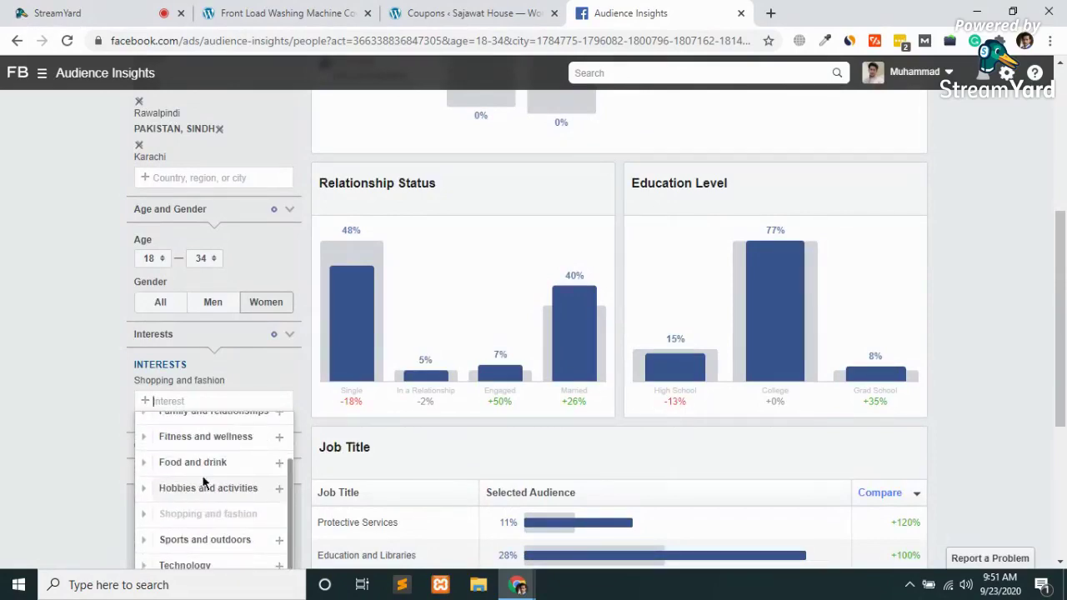
{"action": "scroll", "coordinate": [21, 450], "scroll_direction": "up", "scroll_amount": 4}
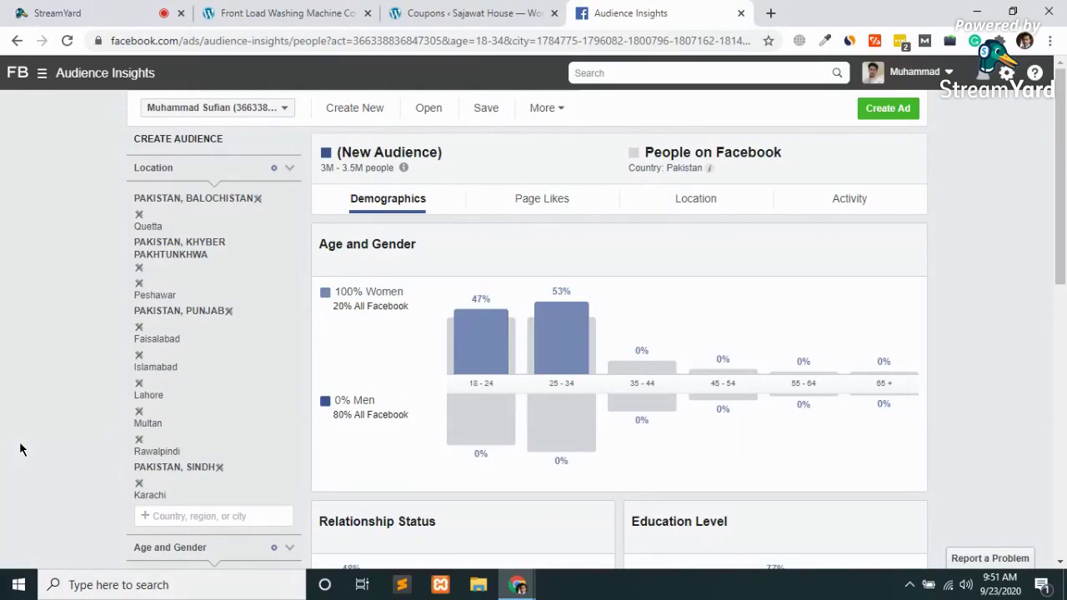
{"action": "scroll", "coordinate": [21, 449], "scroll_direction": "down", "scroll_amount": 5}
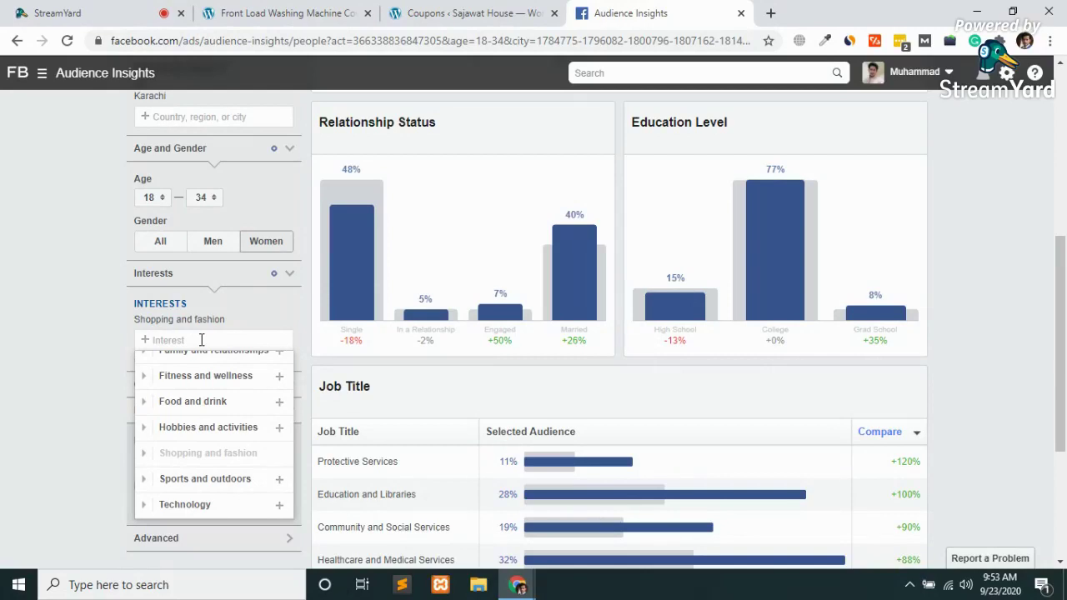
Search 'sana' and add Sana Safinaz as an additional interest
{"action": "type", "text": "sana"}
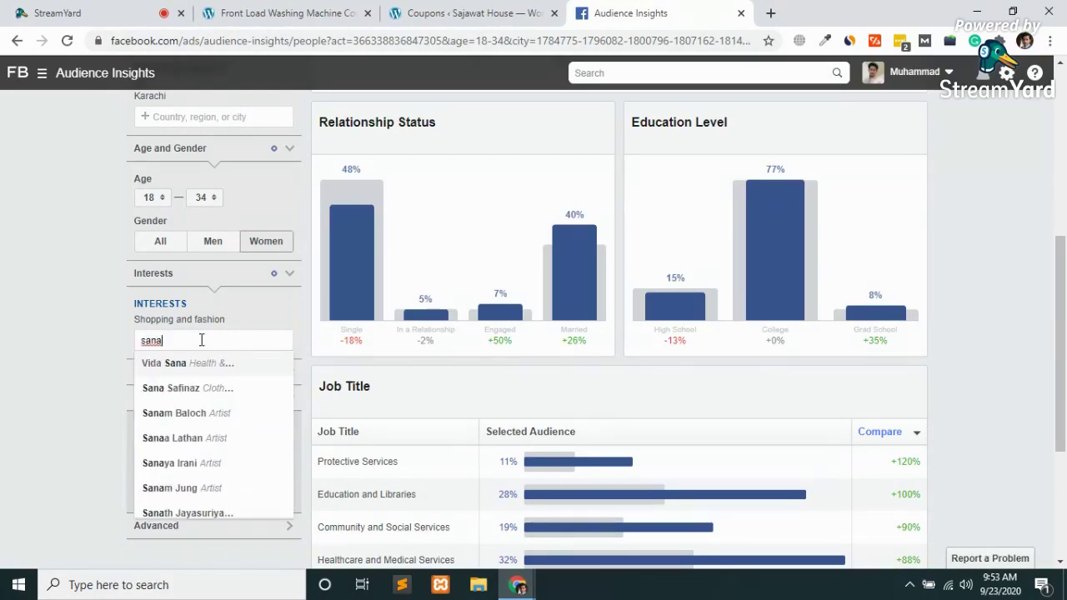
{"action": "left_click", "coordinate": [206, 389]}
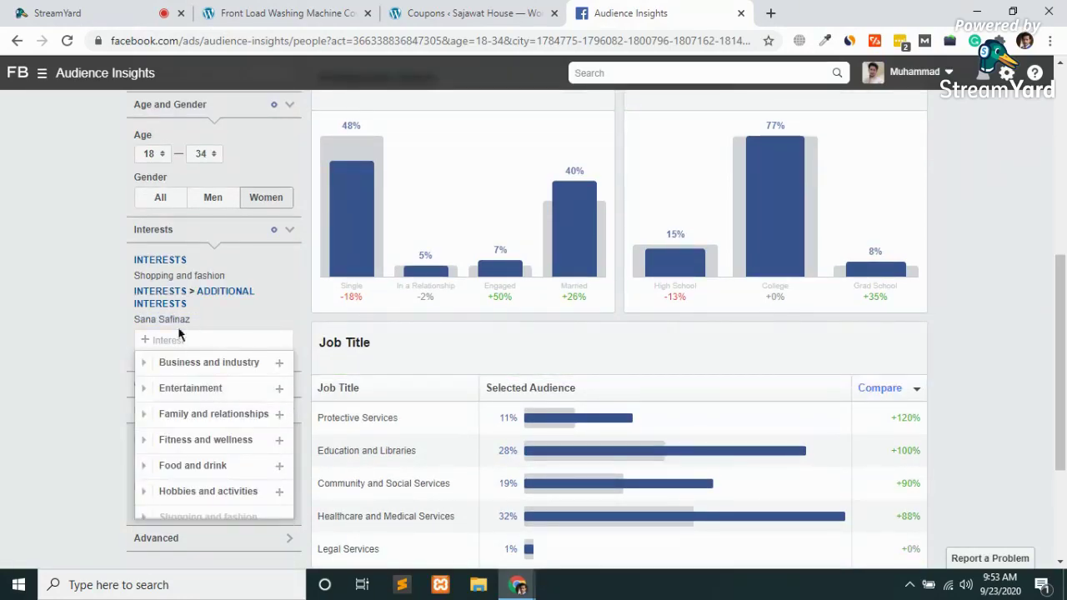
Expand the Entertainment interest category and browse its options
{"action": "left_click", "coordinate": [143, 390]}
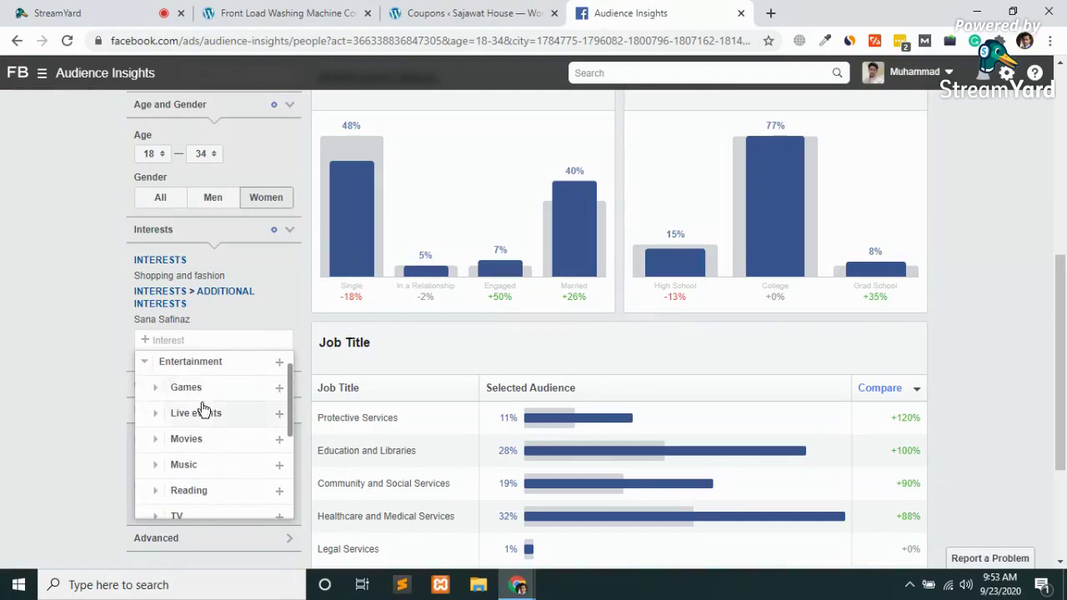
{"action": "scroll", "coordinate": [210, 441], "scroll_direction": "down", "scroll_amount": 2}
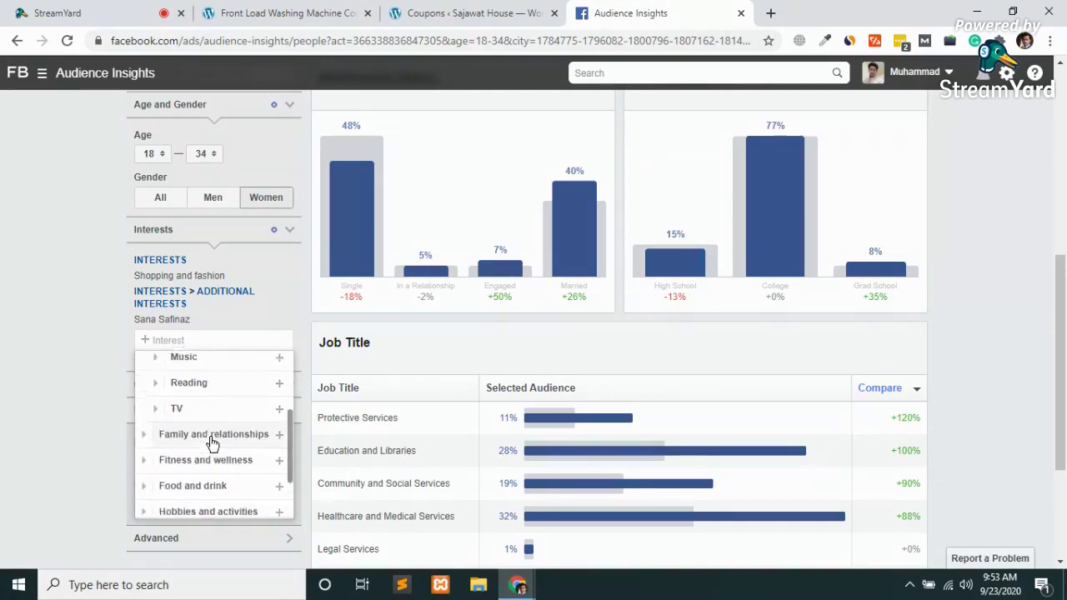
{"action": "scroll", "coordinate": [208, 441], "scroll_direction": "up", "scroll_amount": 1}
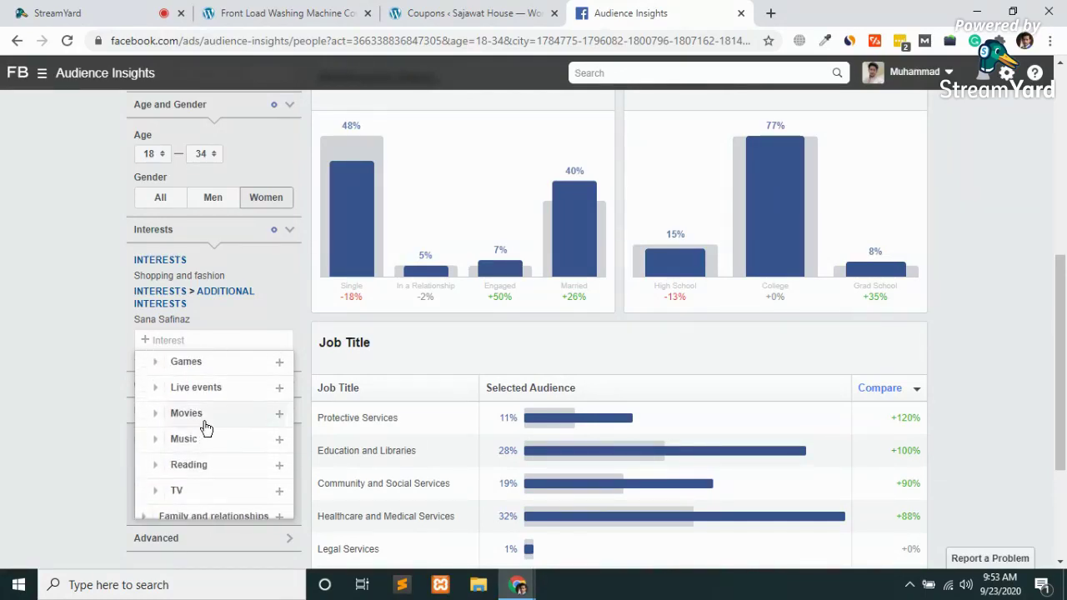
{"action": "scroll", "coordinate": [204, 428], "scroll_direction": "down", "scroll_amount": 1}
{"action": "scroll", "coordinate": [206, 428], "scroll_direction": "up", "scroll_amount": 2}
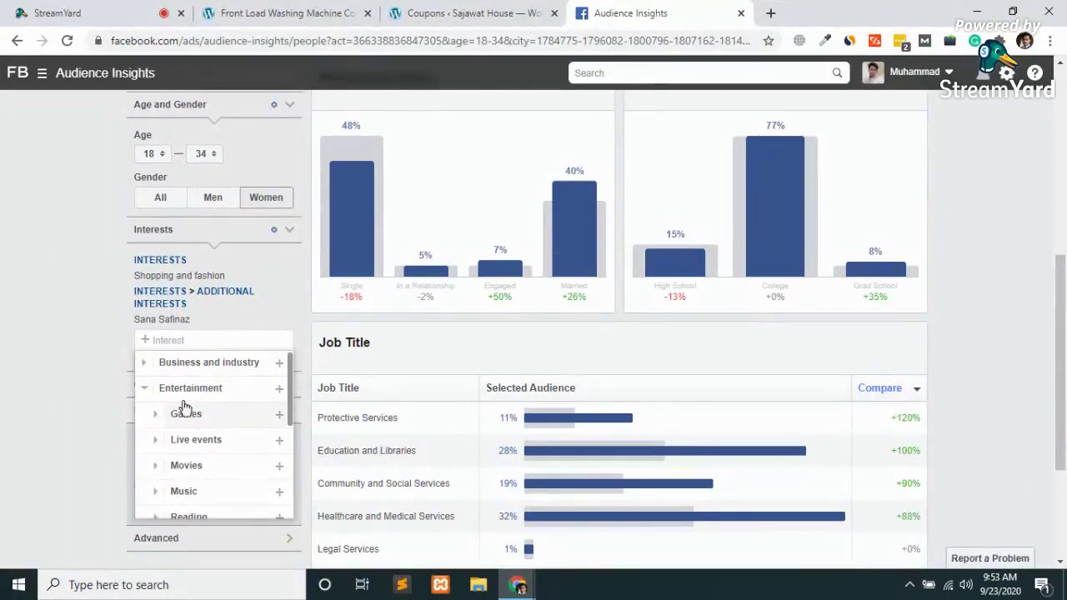
Start a 'j.' interest search, then abandon it and review the audience results
{"action": "type", "text": "j."}
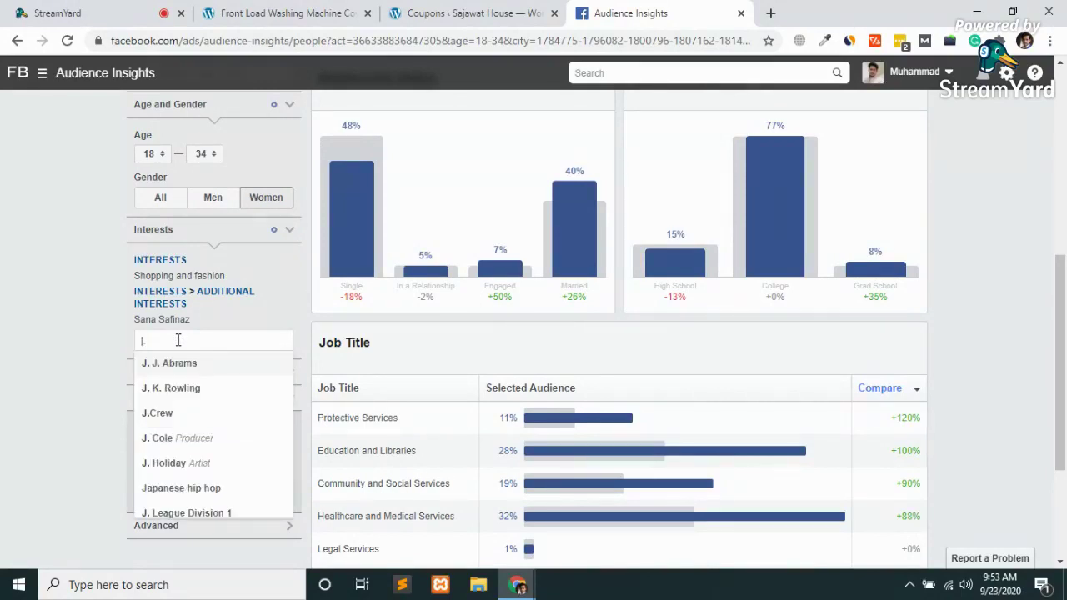
{"action": "scroll", "coordinate": [175, 403], "scroll_direction": "down", "scroll_amount": 1}
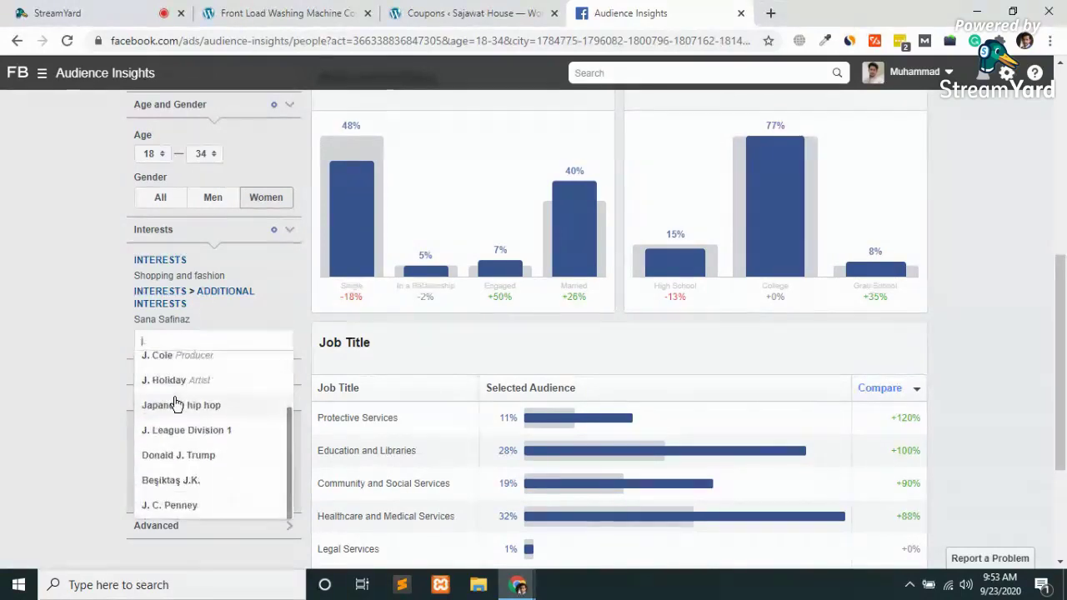
{"action": "scroll", "coordinate": [175, 403], "scroll_direction": "up", "scroll_amount": 2}
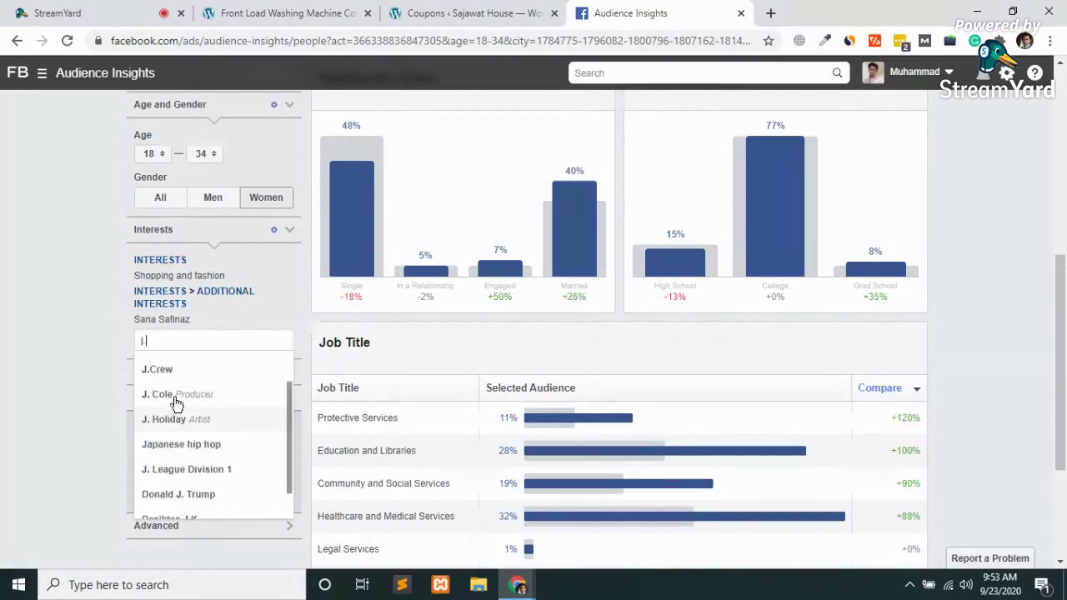
{"action": "key", "text": "Escape"}
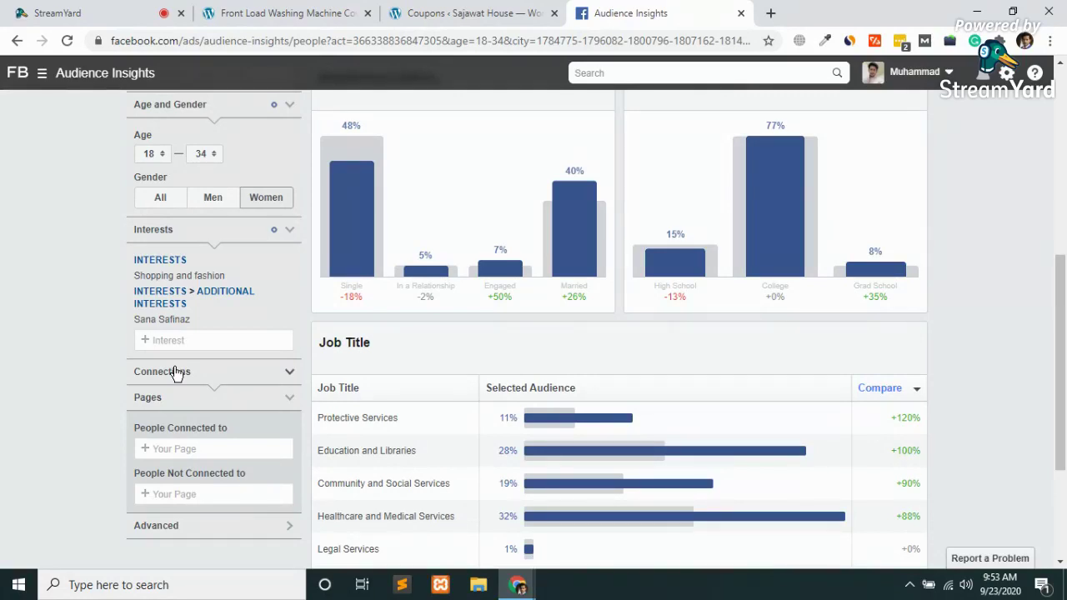
{"action": "scroll", "coordinate": [175, 373], "scroll_direction": "up", "scroll_amount": 2}
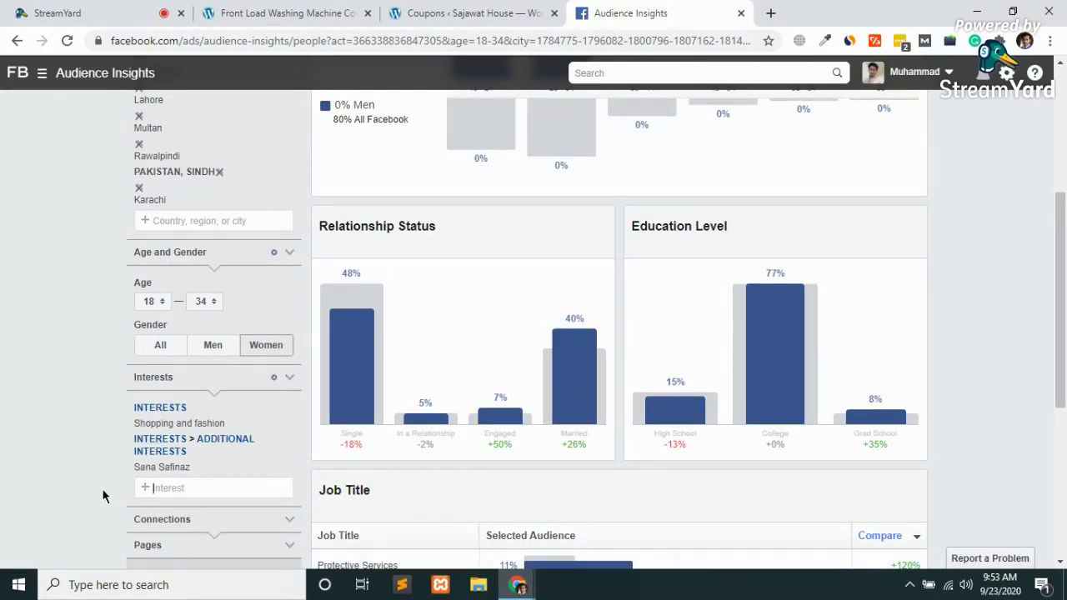
{"action": "scroll", "coordinate": [97, 507], "scroll_direction": "down", "scroll_amount": 2}
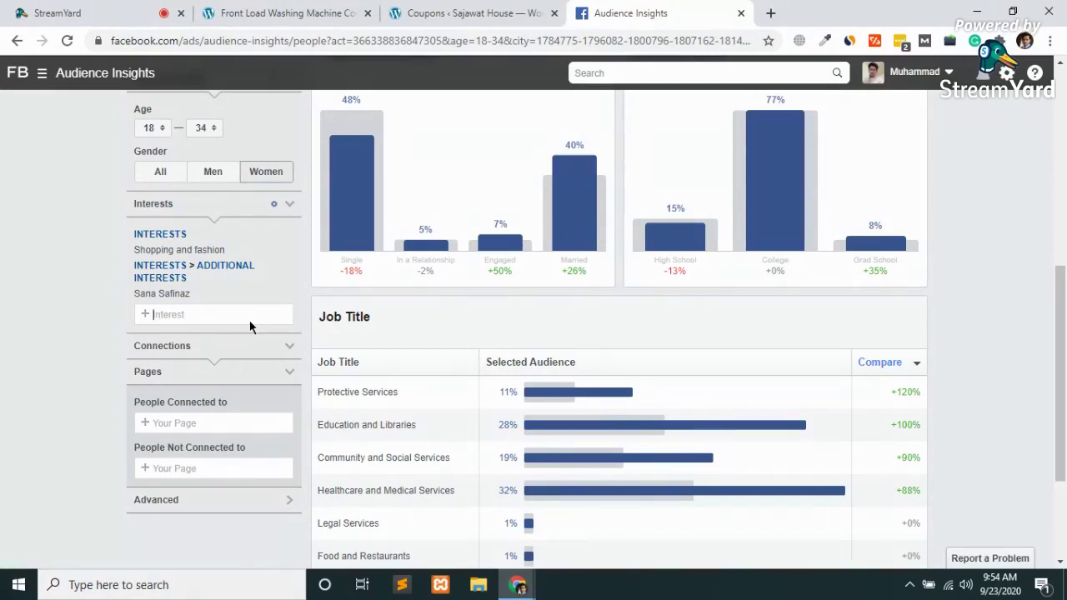
Try Edenrobe and Khaadi interest searches, clear them, then search 'maria b'
{"action": "type", "text": "eden"}
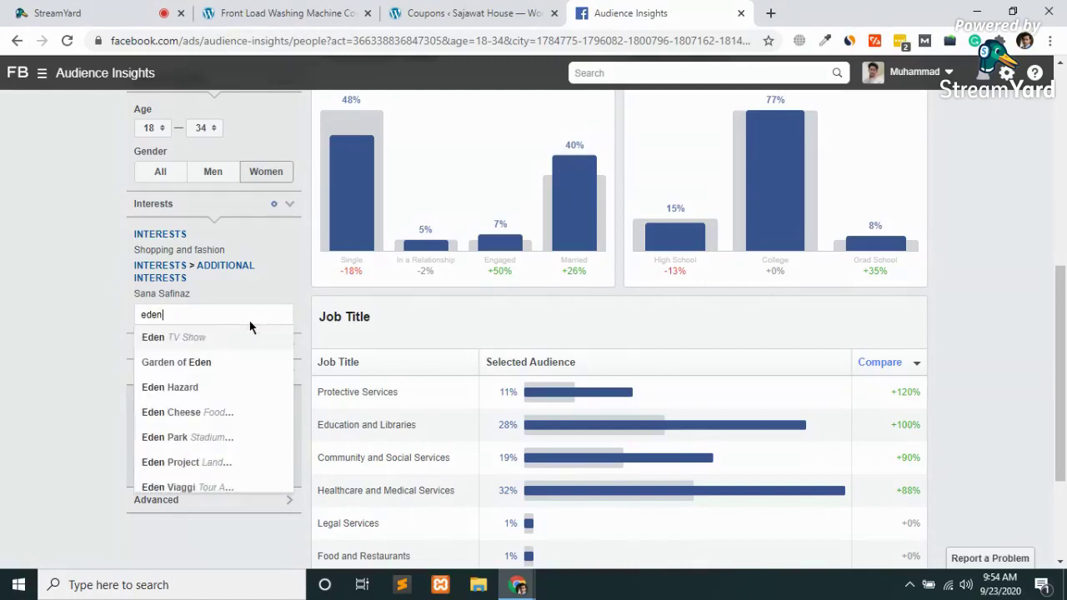
{"action": "type", "text": "r"}
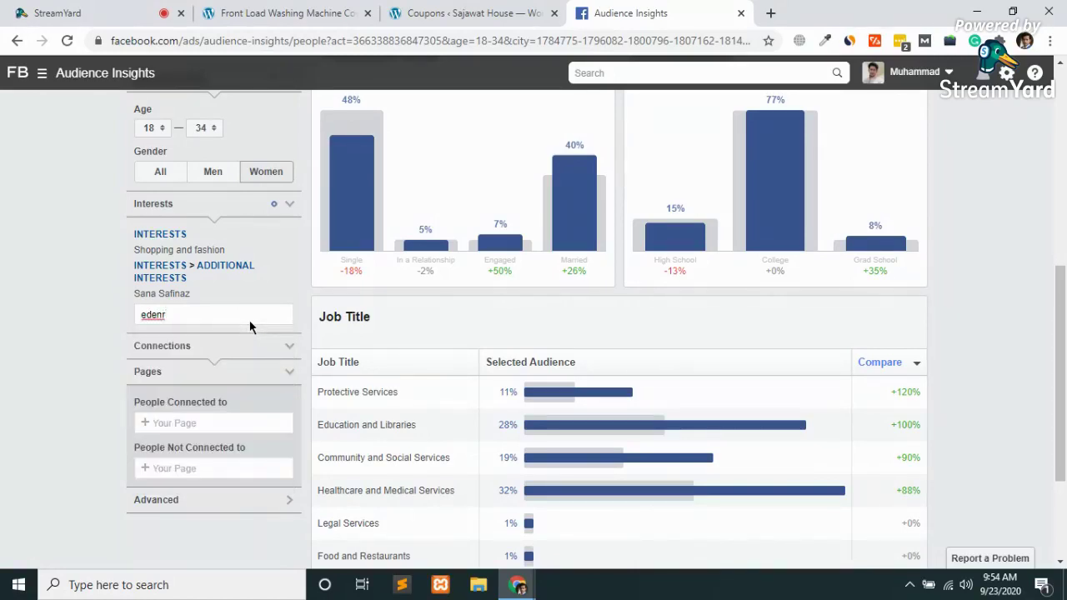
{"action": "type", "text": "obe"}
{"action": "key", "text": "BackSpace"}
{"action": "key", "text": "BackSpace"}
{"action": "key", "text": "BackSpace"}
{"action": "key", "text": "BackSpace"}
{"action": "key", "text": "BackSpace"}
{"action": "key", "text": "BackSpace"}
{"action": "key", "text": "BackSpace"}
{"action": "key", "text": "BackSpace"}
{"action": "type", "text": "khaadi"}
{"action": "left_click", "coordinate": [205, 311]}
{"action": "key", "text": "ctrl+a"}
{"action": "key", "text": "BackSpace"}
{"action": "type", "text": "kha"}
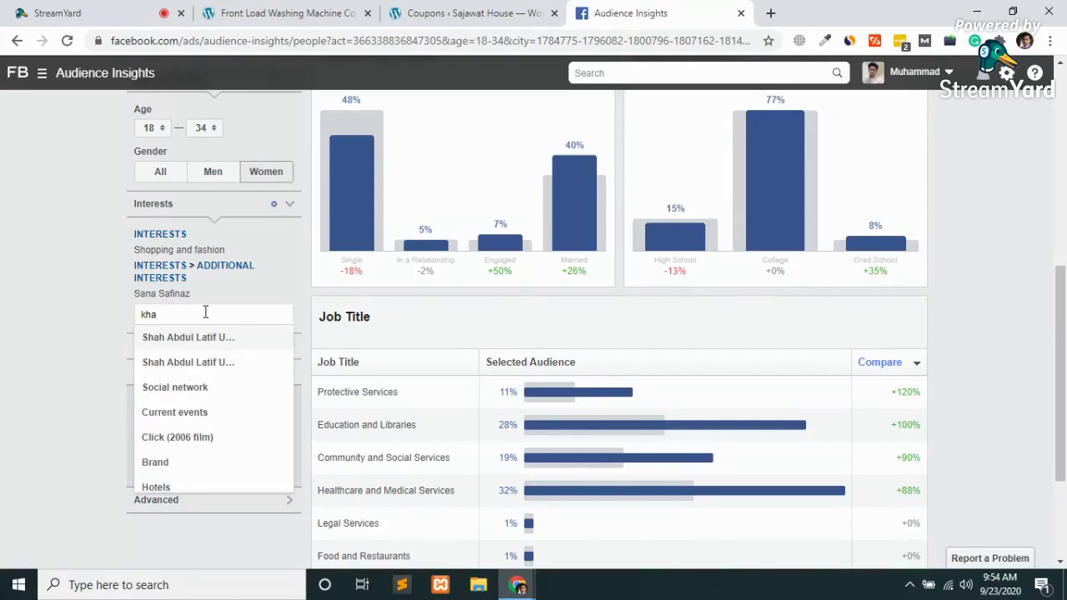
{"action": "type", "text": "ad"}
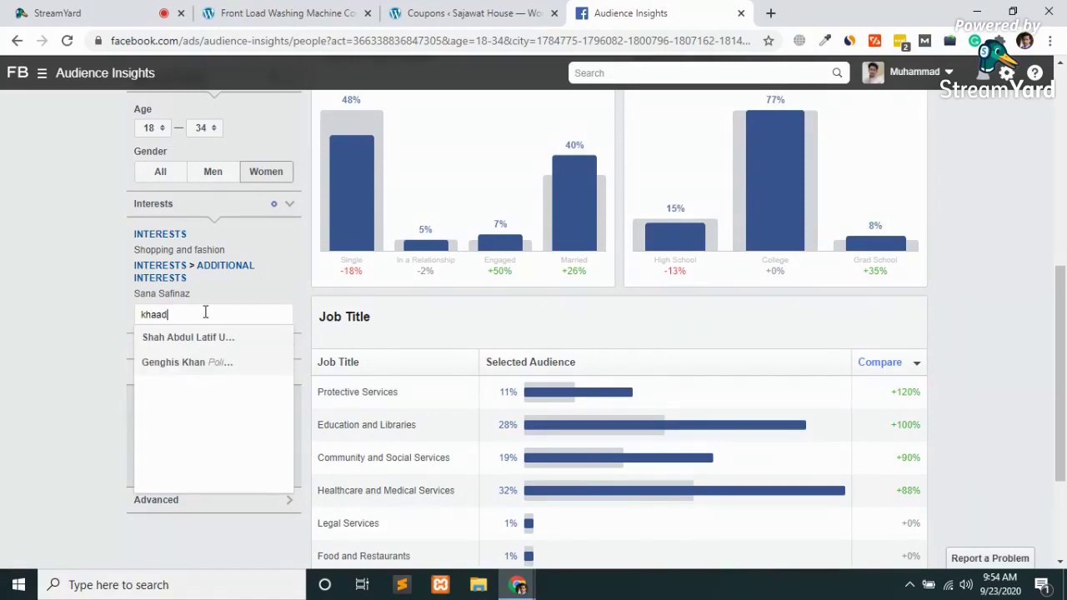
{"action": "key", "text": "BackSpace"}
{"action": "key", "text": "BackSpace"}
{"action": "key", "text": "BackSpace"}
{"action": "key", "text": "BackSpace"}
{"action": "key", "text": "BackSpace"}
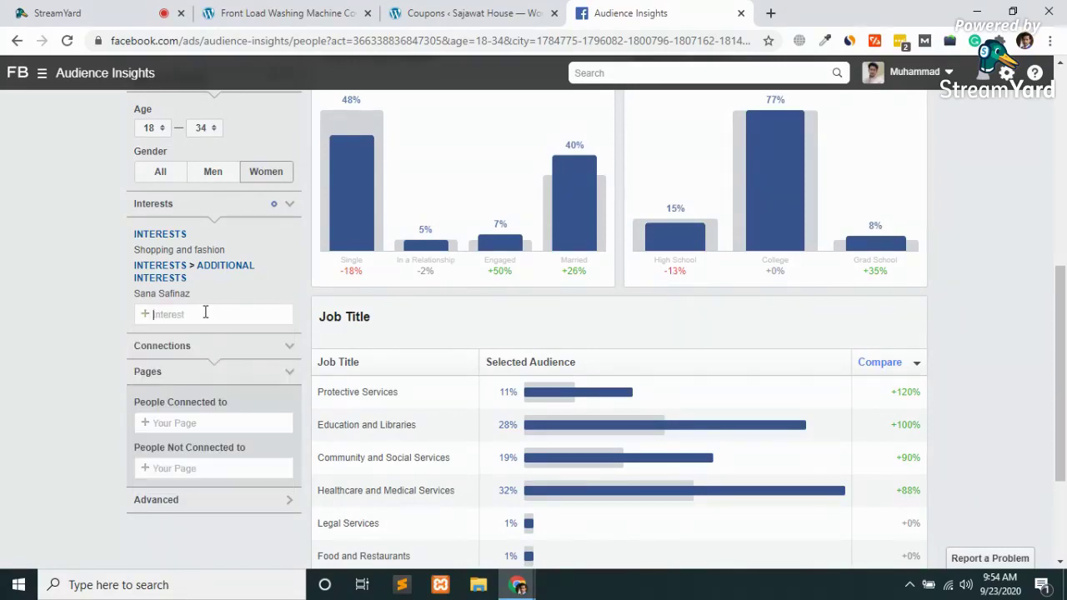
{"action": "type", "text": "maria b"}
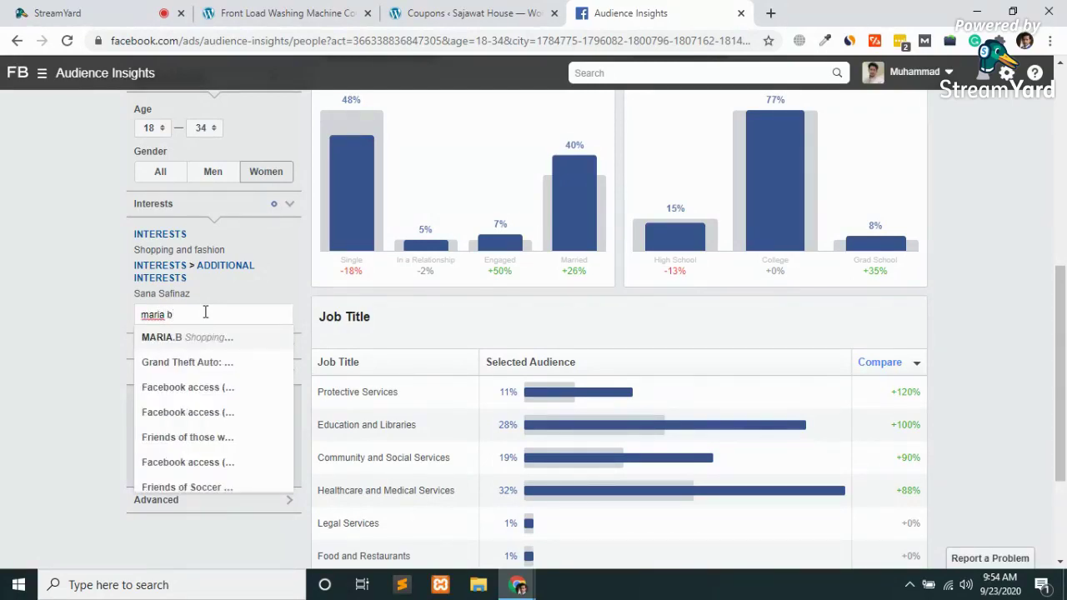
Add MARIA.B, the Nishat Linen page, HSY Studio and Limelight as additional interests
{"action": "left_click", "coordinate": [190, 340]}
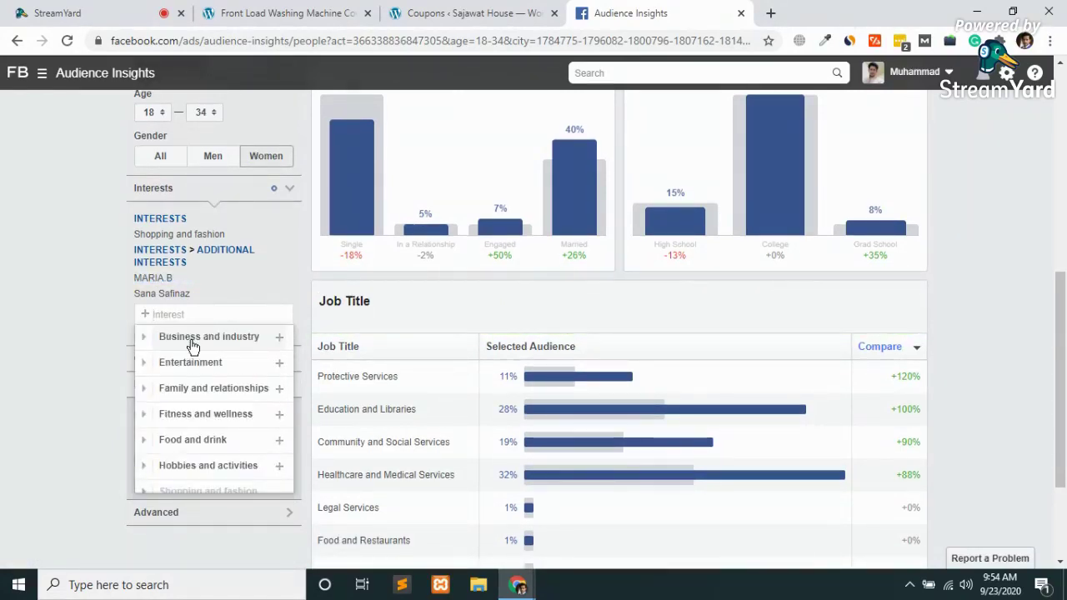
{"action": "type", "text": "nish"}
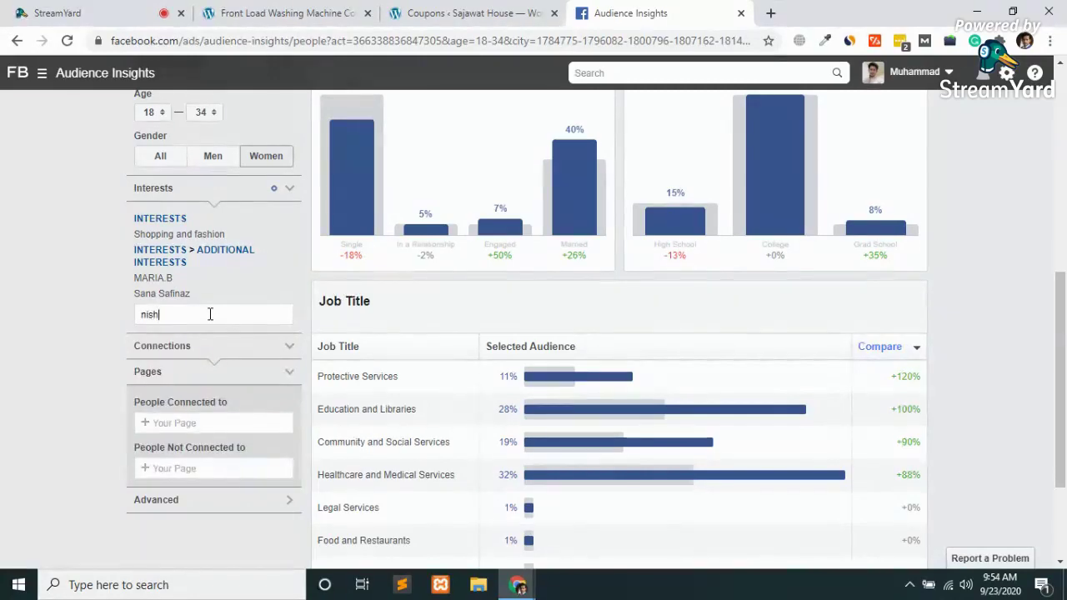
{"action": "type", "text": "at"}
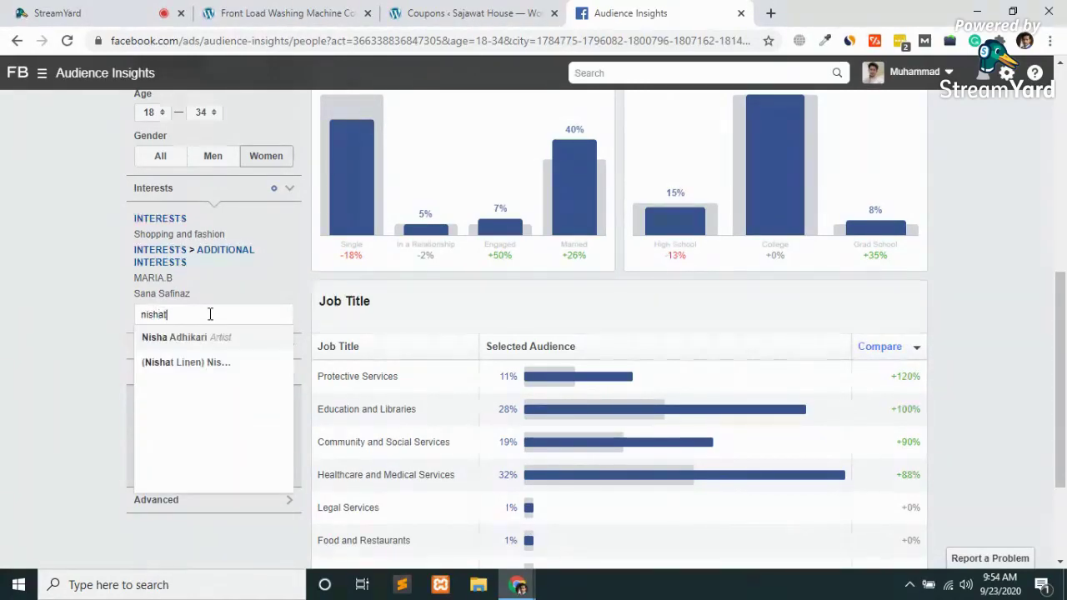
{"action": "left_click", "coordinate": [181, 339]}
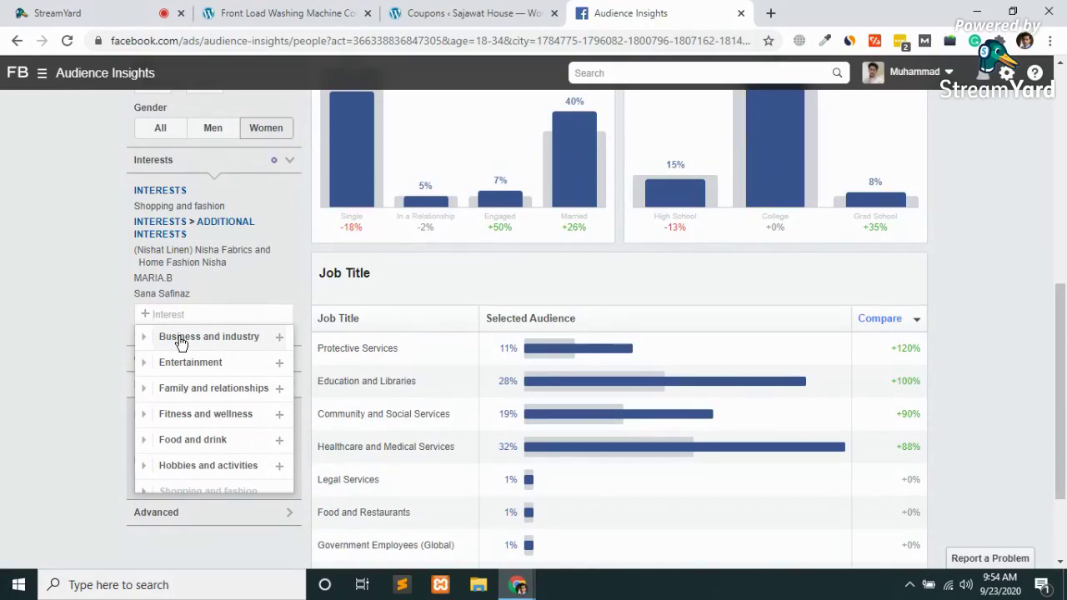
{"action": "type", "text": "hsy"}
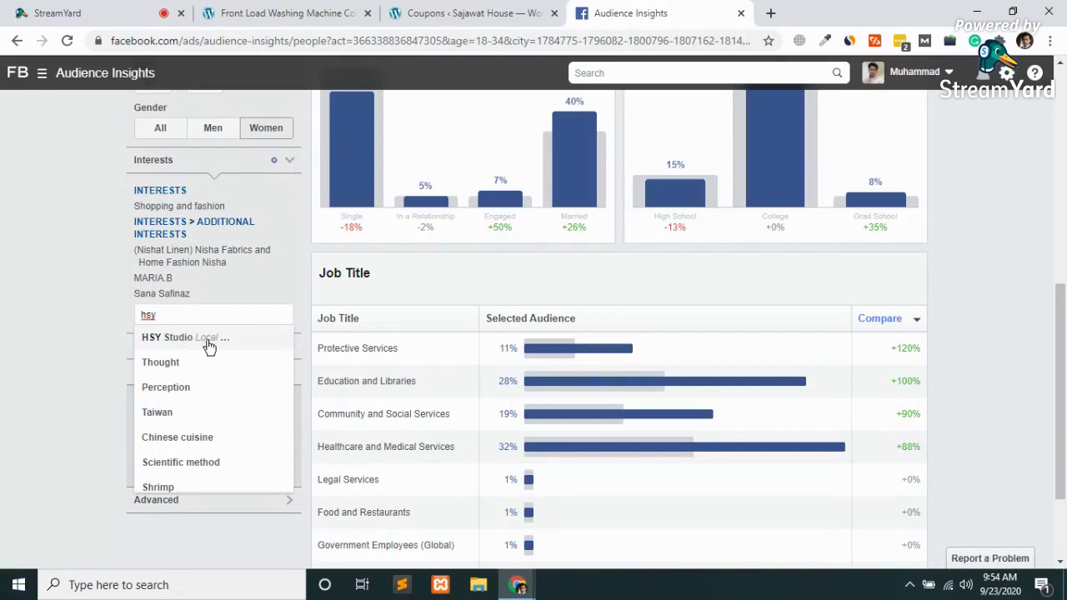
{"action": "left_click", "coordinate": [209, 346]}
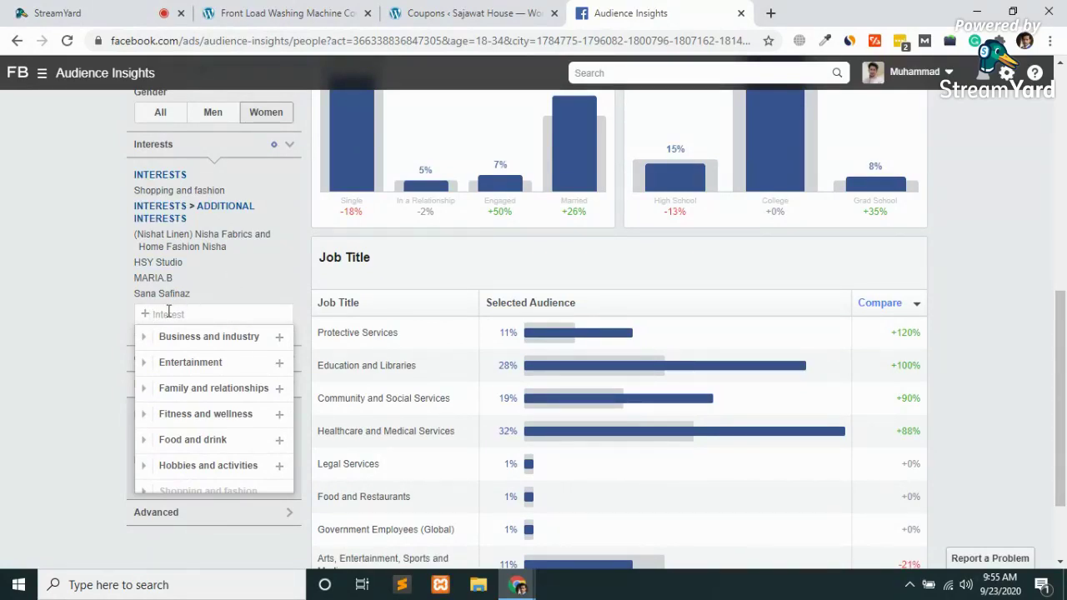
{"action": "type", "text": "lime"}
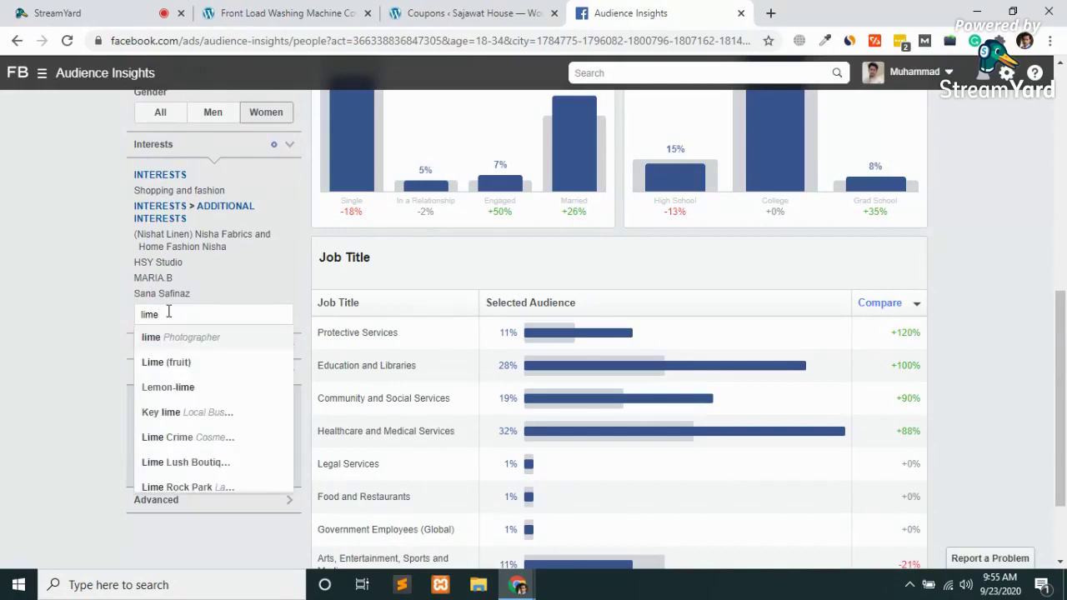
{"action": "type", "text": "l"}
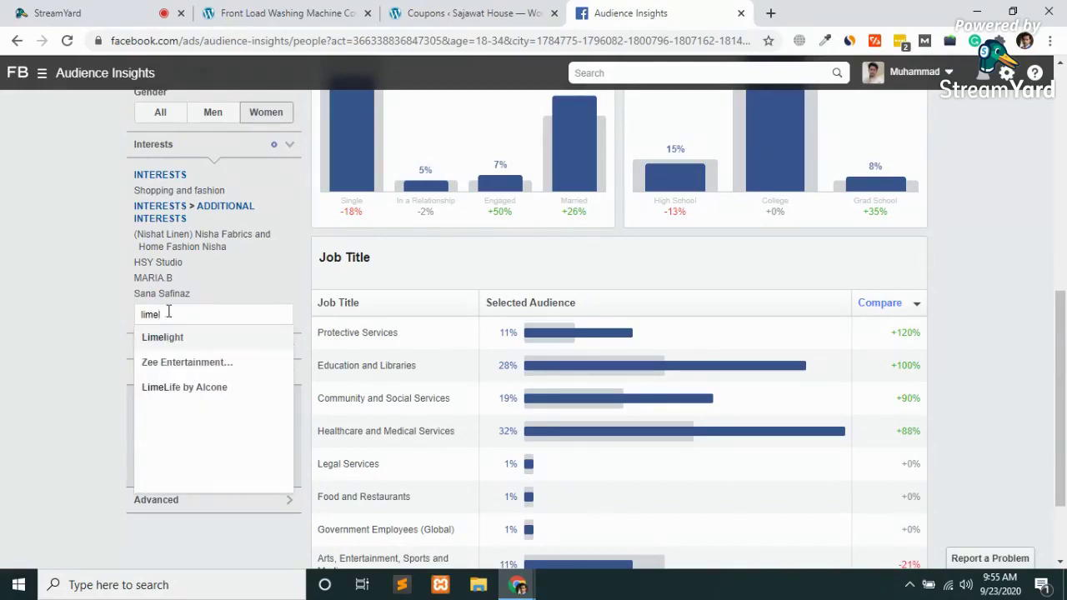
{"action": "left_click", "coordinate": [175, 344]}
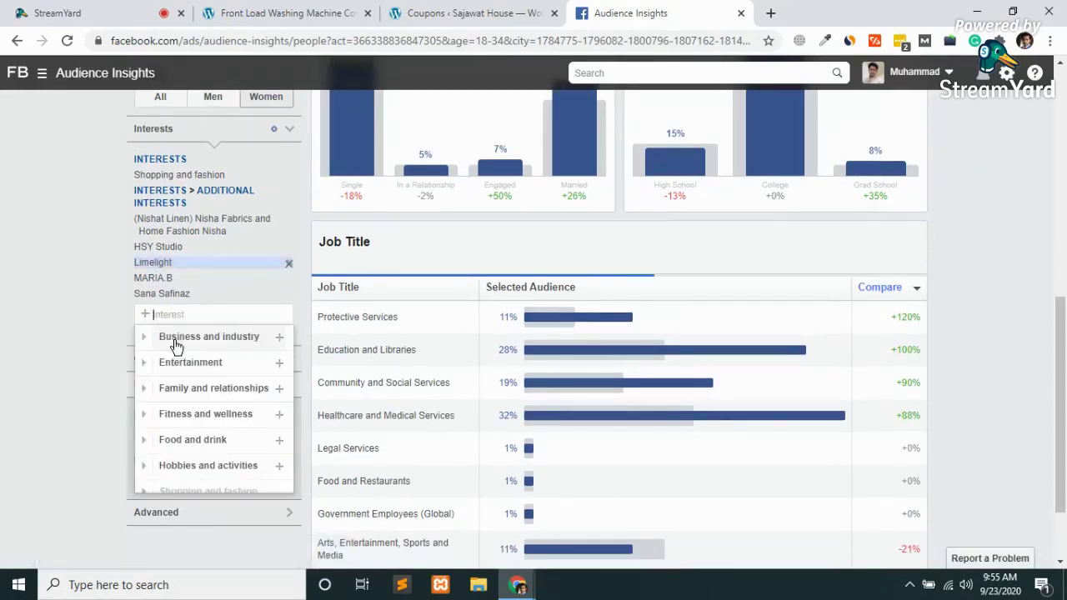
Search 'sapp' and add Sapphire as an additional interest
{"action": "scroll", "coordinate": [25, 383], "scroll_direction": "up", "scroll_amount": 8}
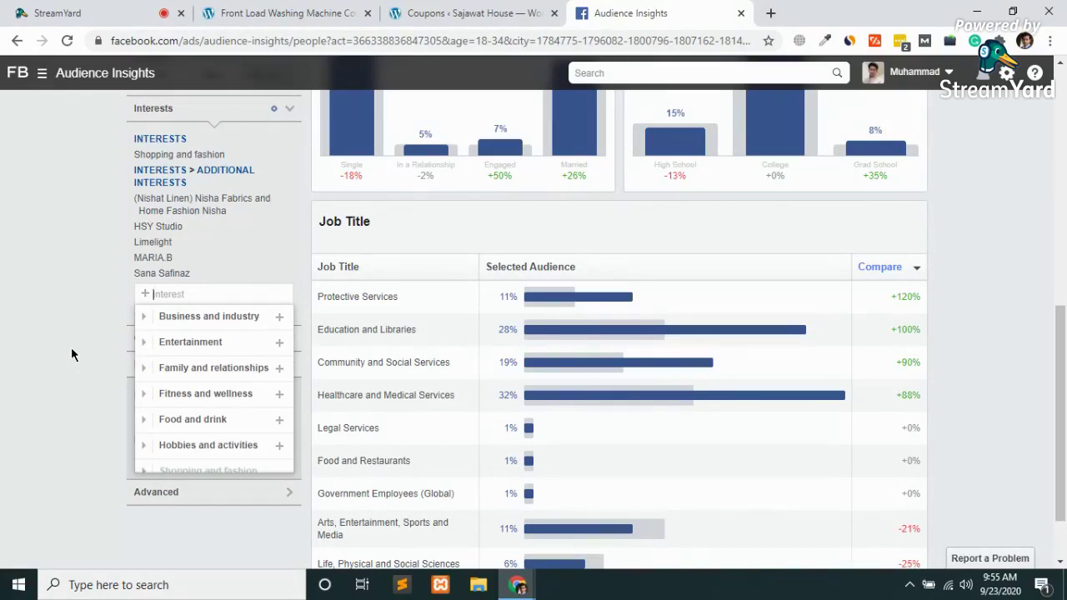
{"action": "type", "text": "sap"}
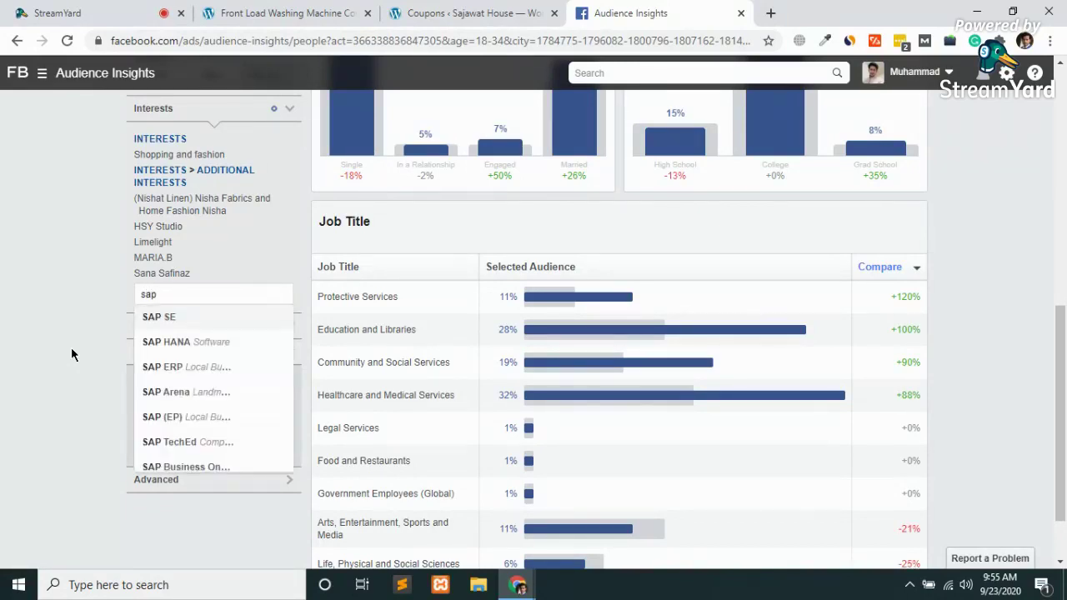
{"action": "type", "text": "p"}
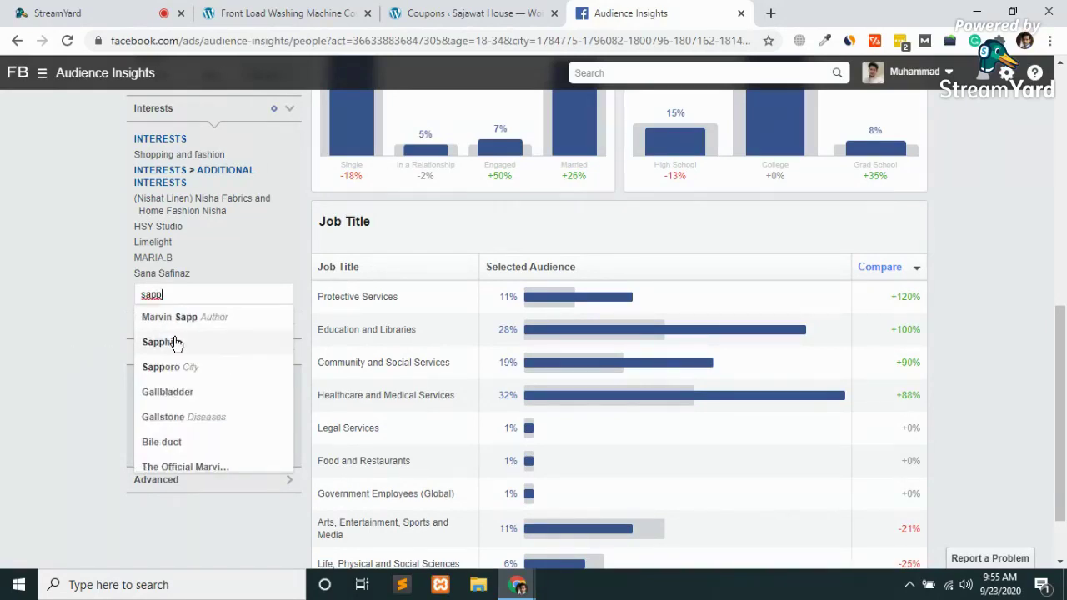
{"action": "left_click", "coordinate": [164, 341]}
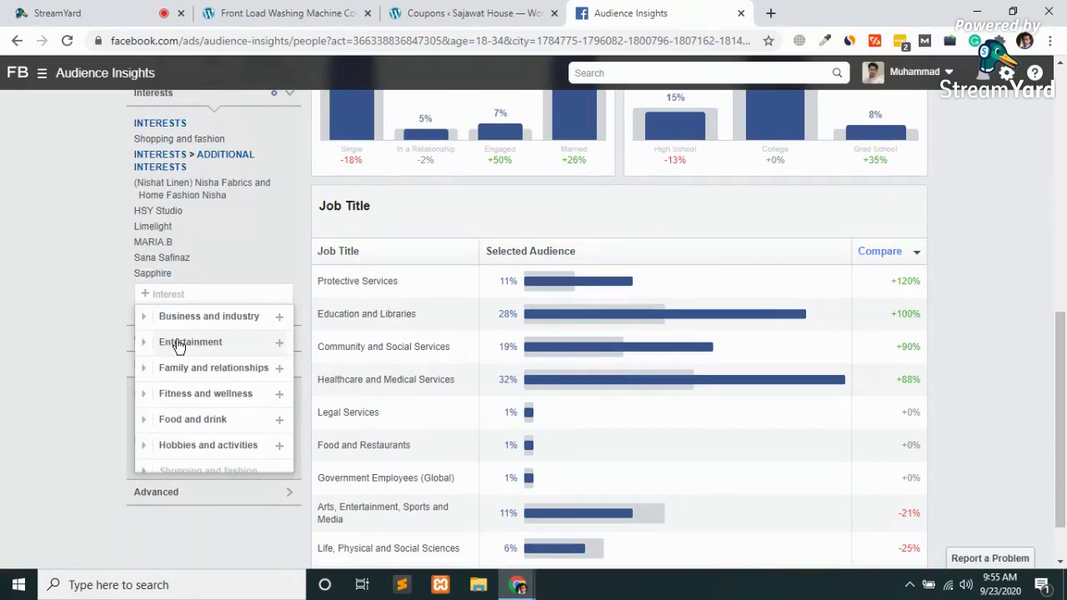
Drop an 'ethnic' search and add ZARA, which lands under Employers
{"action": "type", "text": "ethnic"}
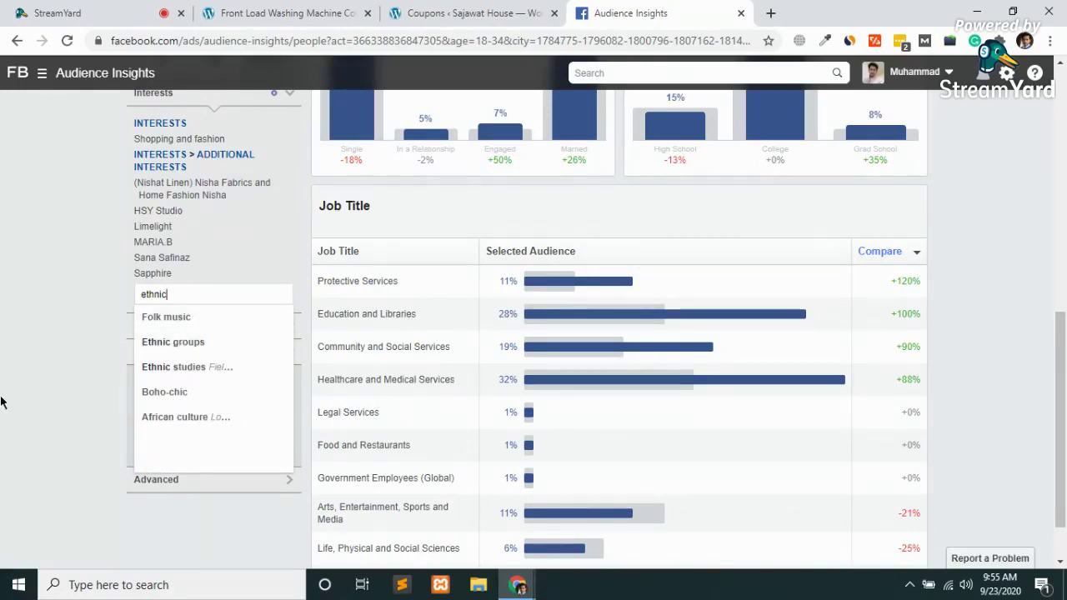
{"action": "key", "text": "BackSpace"}
{"action": "key", "text": "BackSpace"}
{"action": "key", "text": "BackSpace"}
{"action": "key", "text": "BackSpace"}
{"action": "key", "text": "BackSpace"}
{"action": "key", "text": "BackSpace"}
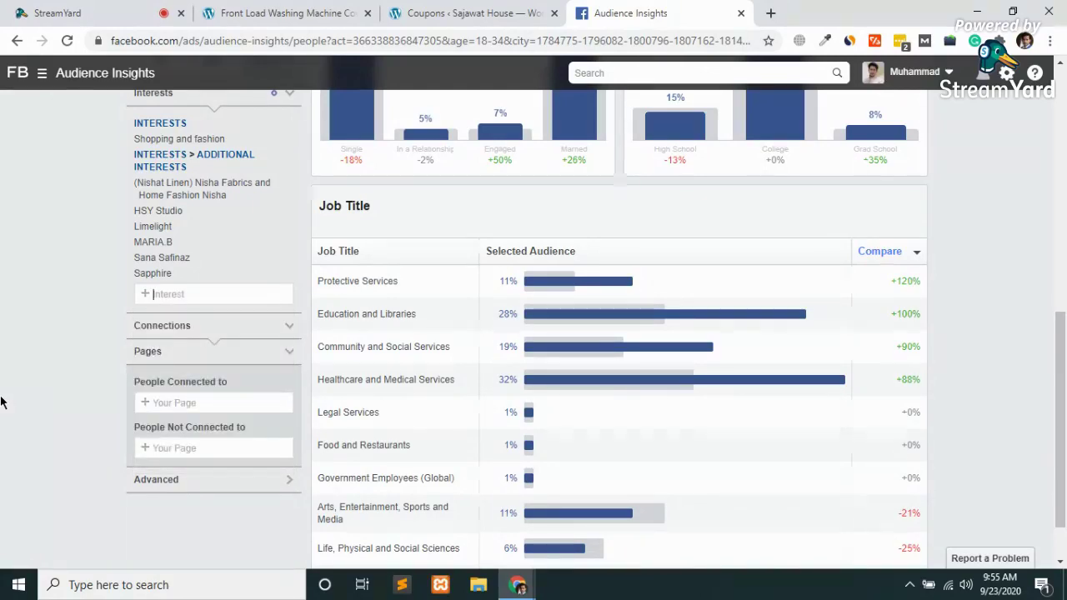
{"action": "type", "text": "zara"}
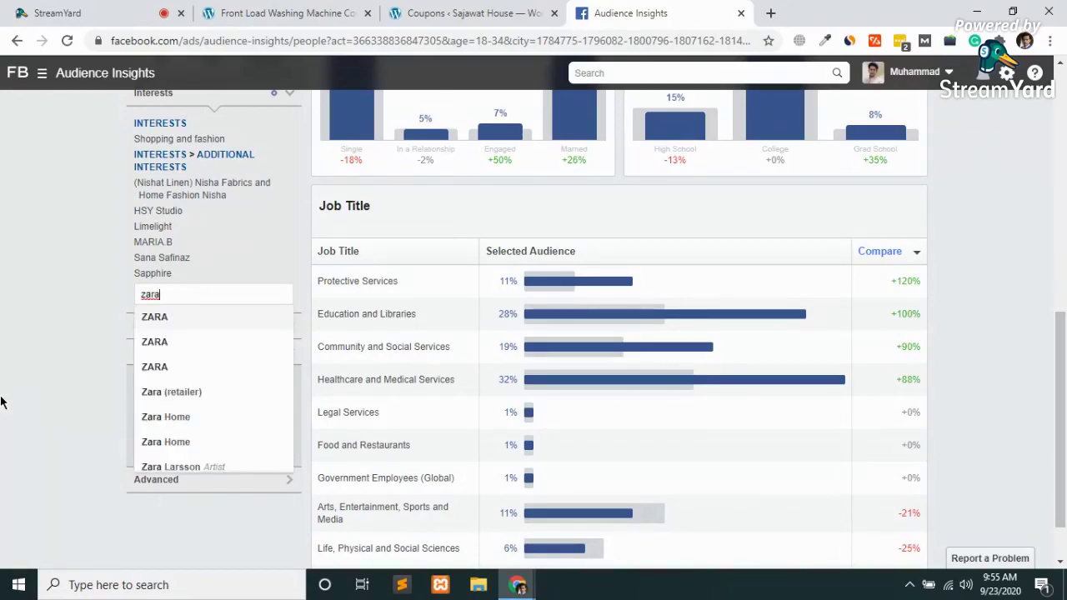
{"action": "left_click", "coordinate": [169, 320]}
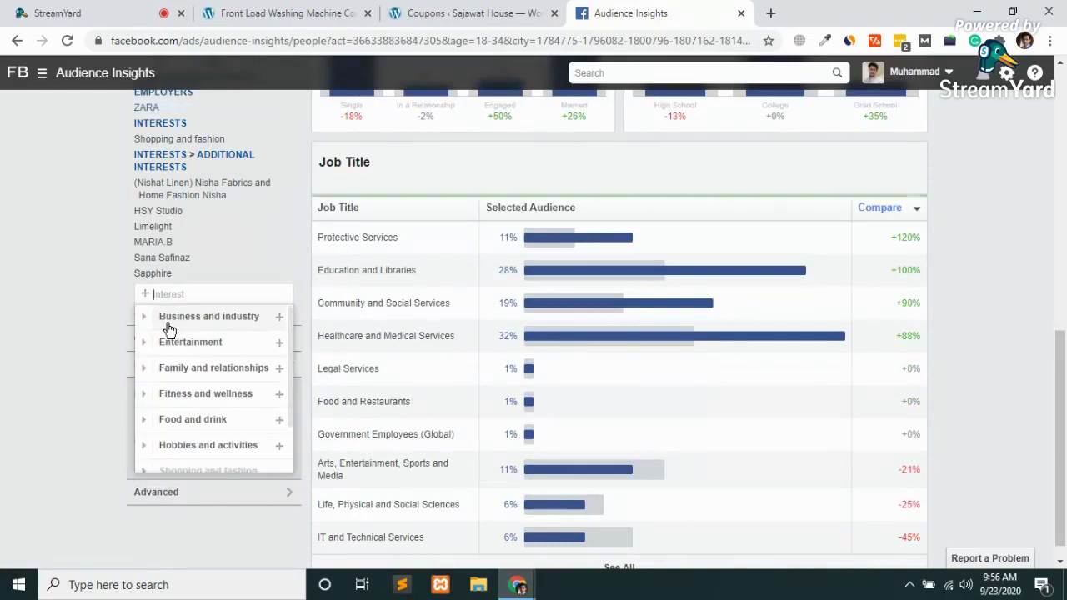
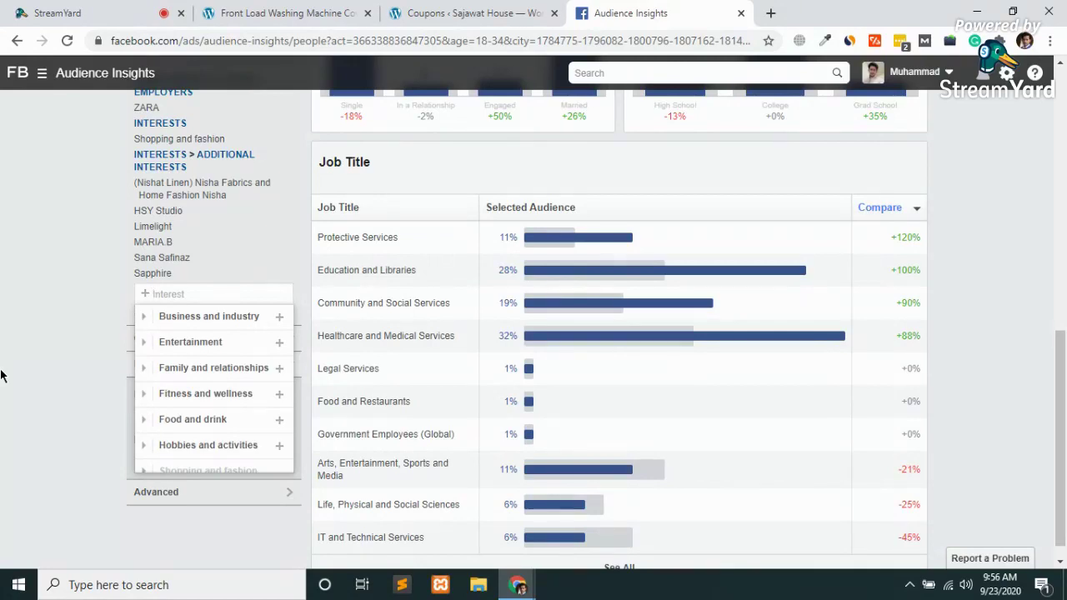
Search the interest box and add Gul Ahmed Group as an additional interest, then open a blank tab
{"action": "type", "text": "out"}
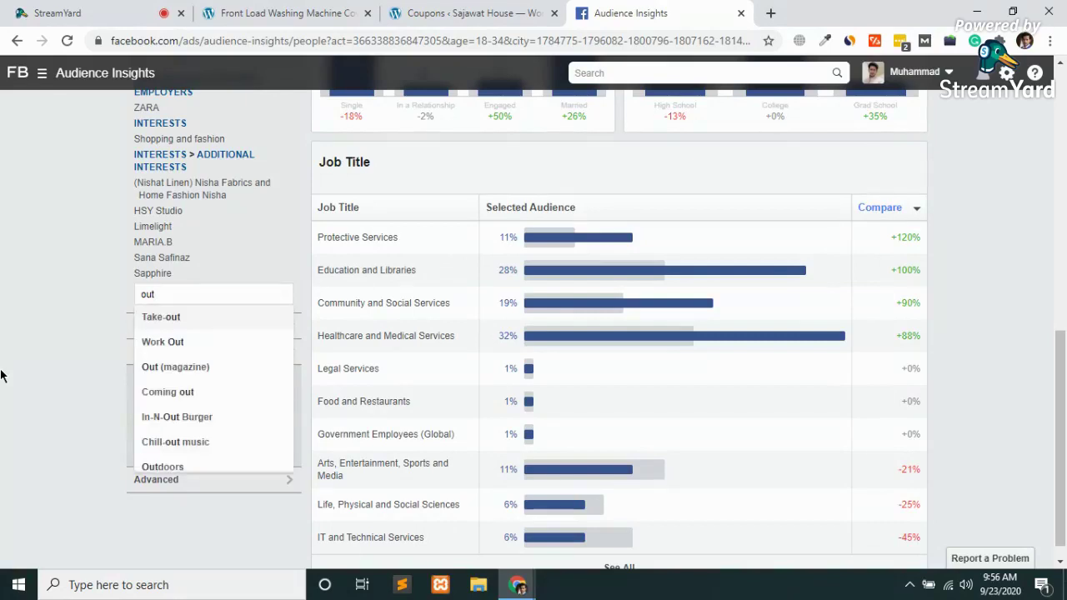
{"action": "type", "text": " fitt"}
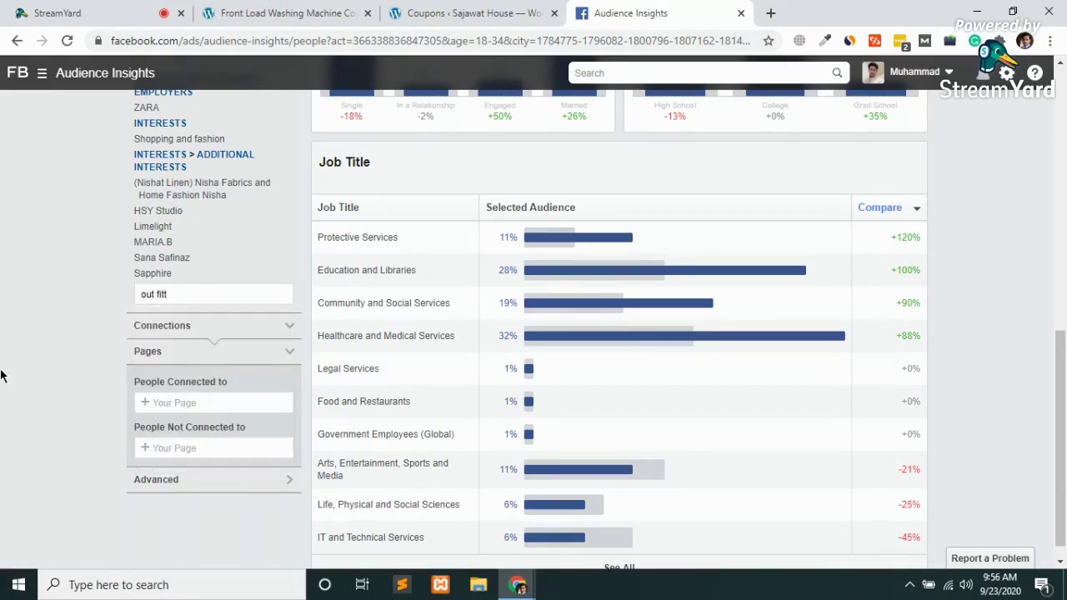
{"action": "key", "text": "BackSpace"}
{"action": "key", "text": "BackSpace"}
{"action": "key", "text": "BackSpace"}
{"action": "key", "text": "BackSpace"}
{"action": "key", "text": "BackSpace"}
{"action": "key", "text": "BackSpace"}
{"action": "type", "text": "gul"}
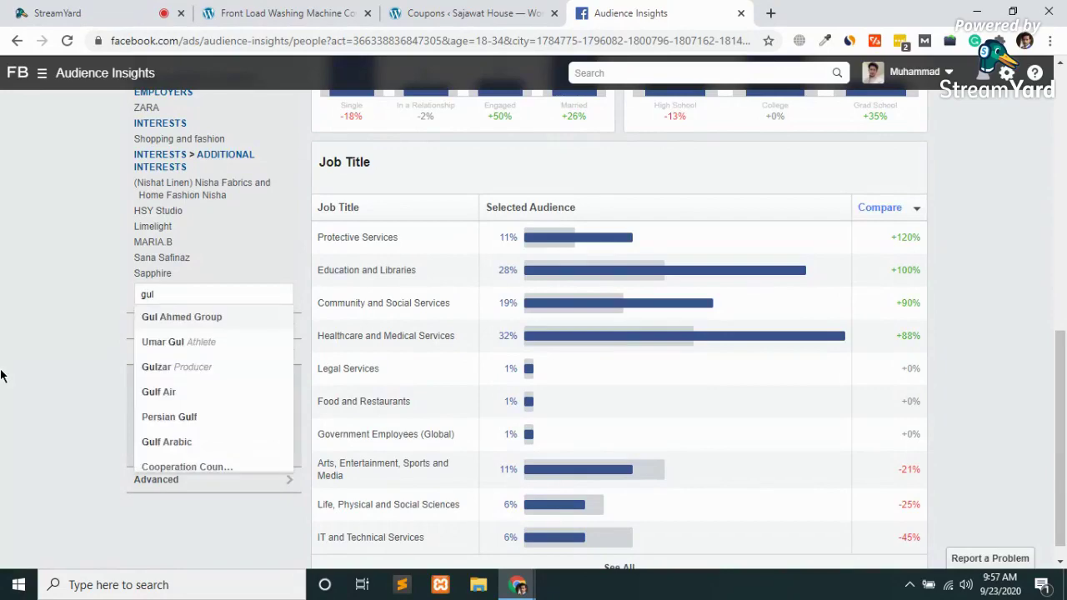
{"action": "left_click", "coordinate": [208, 318]}
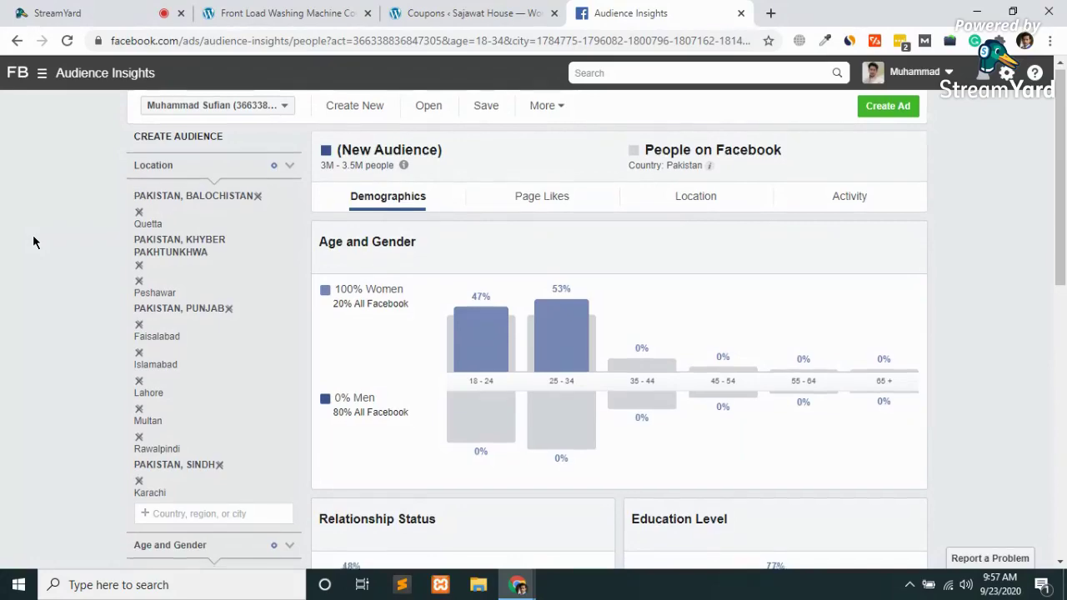
{"action": "scroll", "coordinate": [33, 236], "scroll_direction": "down", "scroll_amount": 3}
{"action": "scroll", "coordinate": [33, 237], "scroll_direction": "down", "scroll_amount": 3}
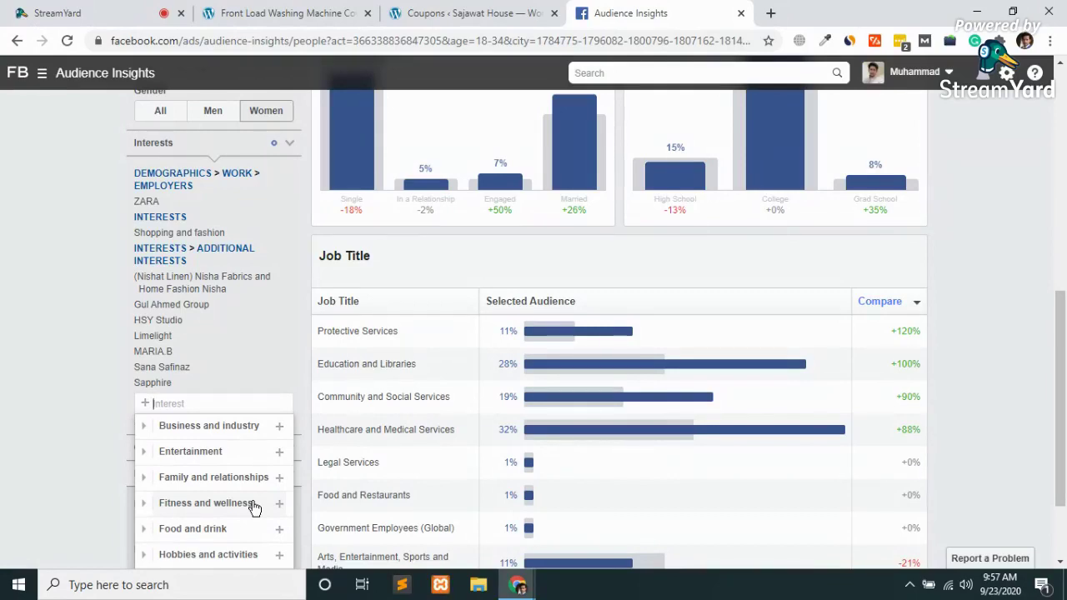
{"action": "left_click", "coordinate": [770, 14]}
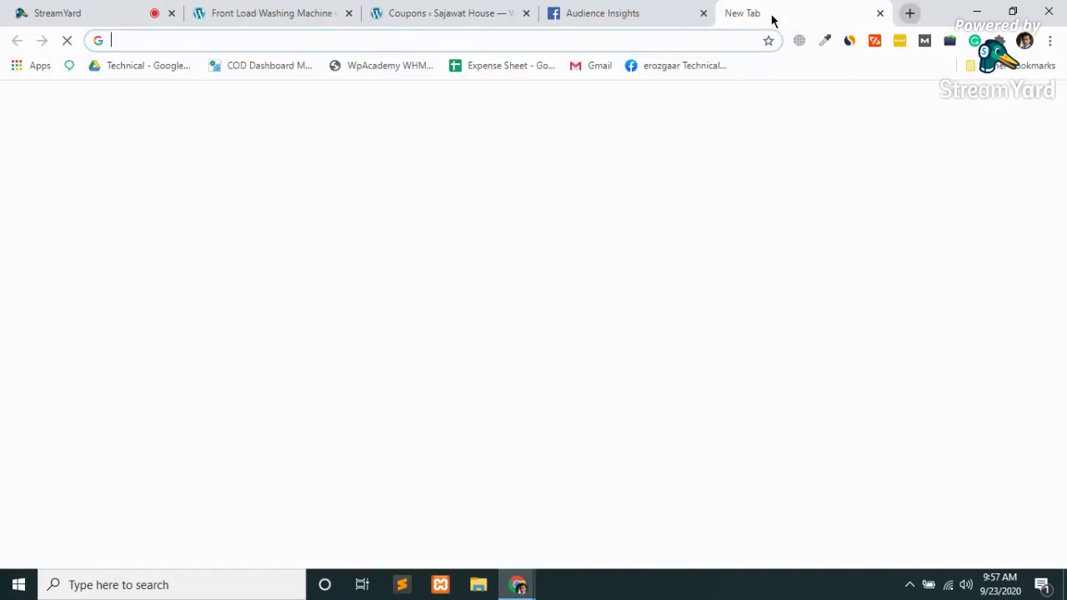
Google '250 usd to pkr' to get 41,796.98 rupees, then close the search tab
{"action": "left_click", "coordinate": [689, 43]}
{"action": "type", "text": "250"}
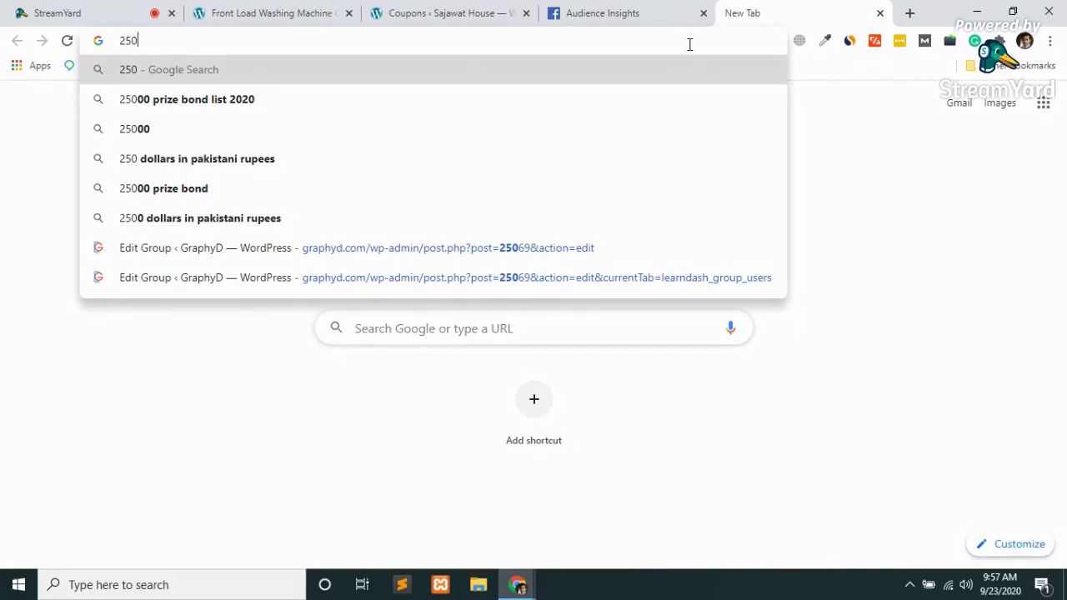
{"action": "type", "text": " usd"}
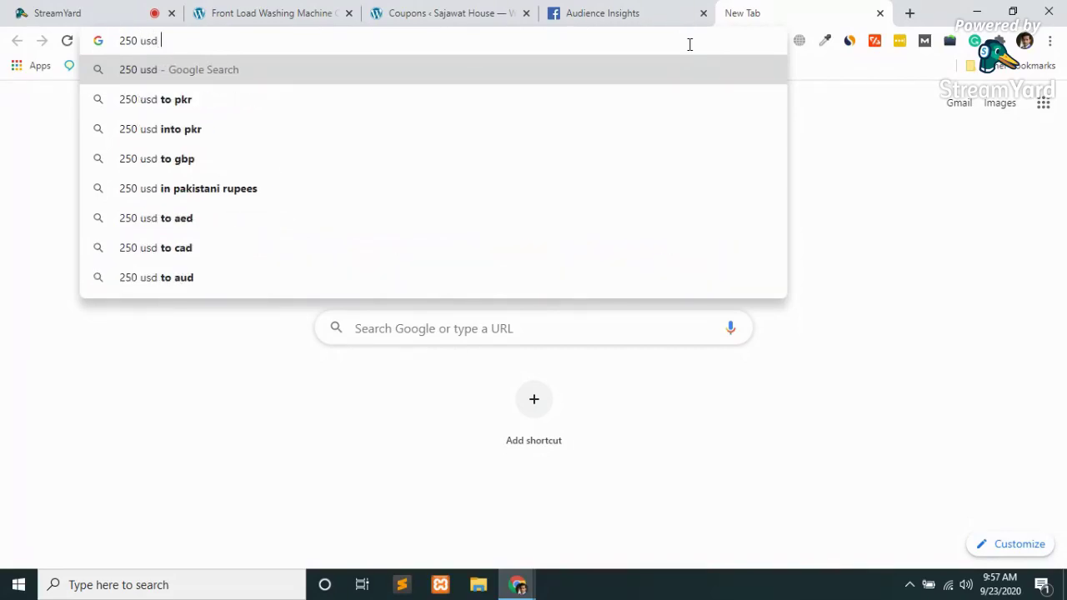
{"action": "key", "text": "Down"}
{"action": "key", "text": "Return"}
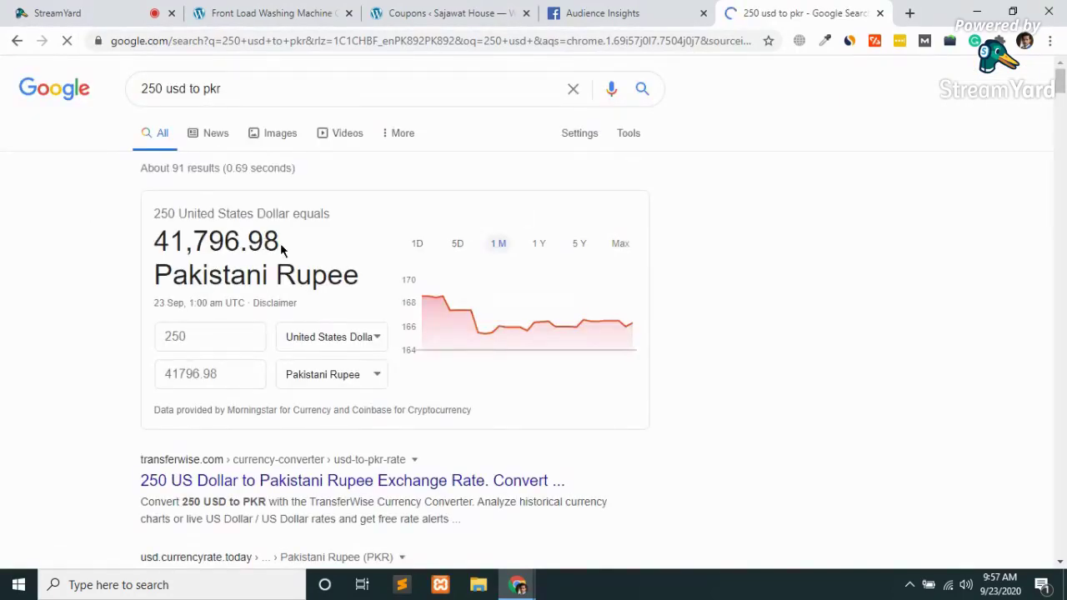
{"action": "left_click_drag", "start_coordinate": [282, 245], "coordinate": [107, 257]}
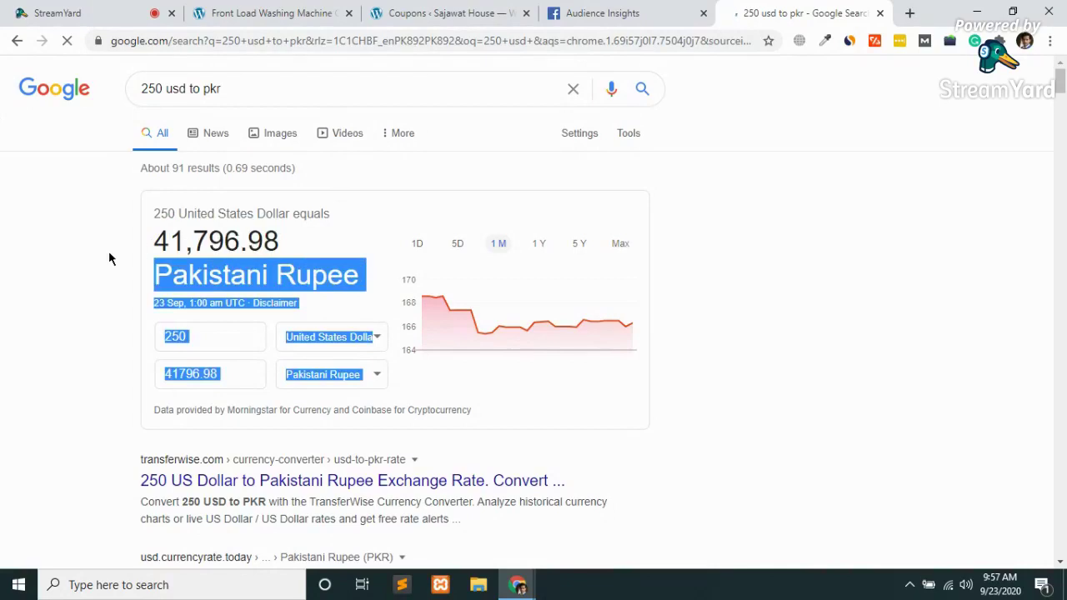
{"action": "left_click", "coordinate": [109, 259]}
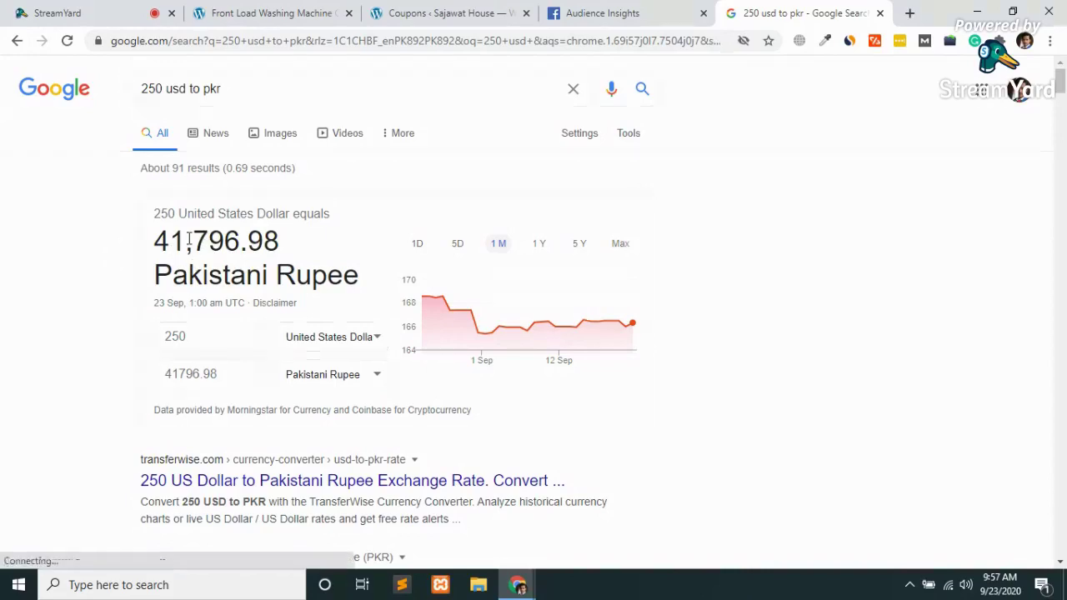
{"action": "key", "text": "ctrl+w"}
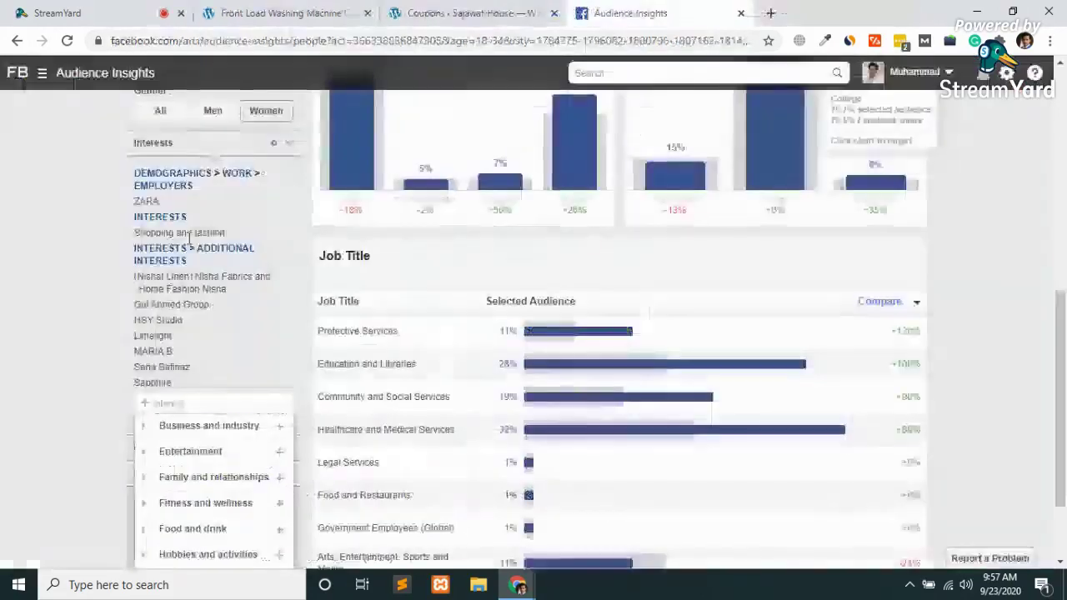
Close the interest list, toggle Connections and Pages, and expand the Advanced filter categories
{"action": "left_click", "coordinate": [25, 409]}
{"action": "scroll", "coordinate": [25, 409], "scroll_direction": "down", "scroll_amount": 1}
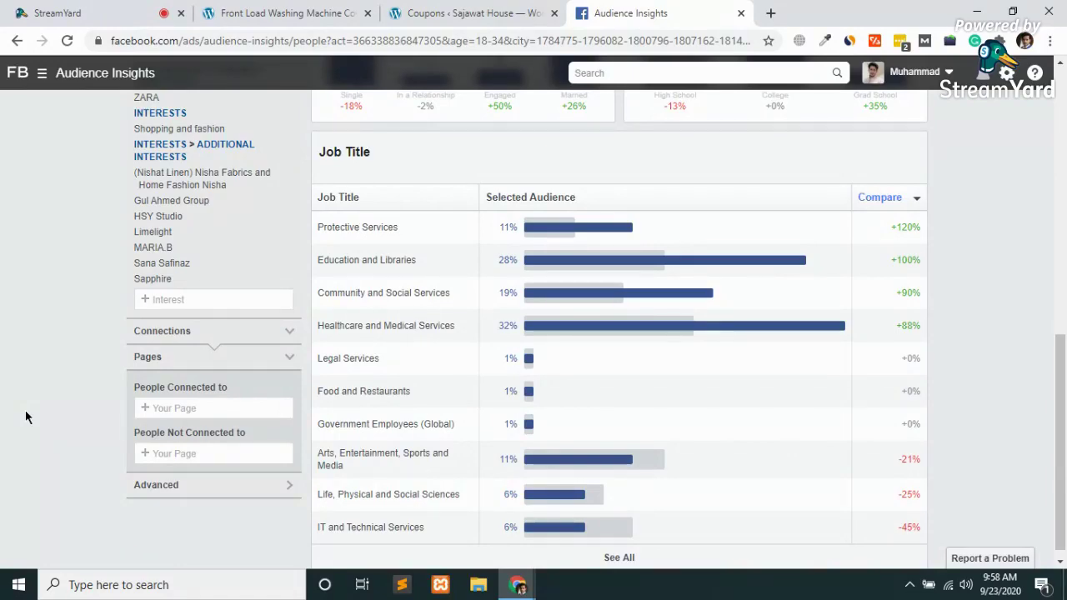
{"action": "scroll", "coordinate": [25, 409], "scroll_direction": "up", "scroll_amount": 2}
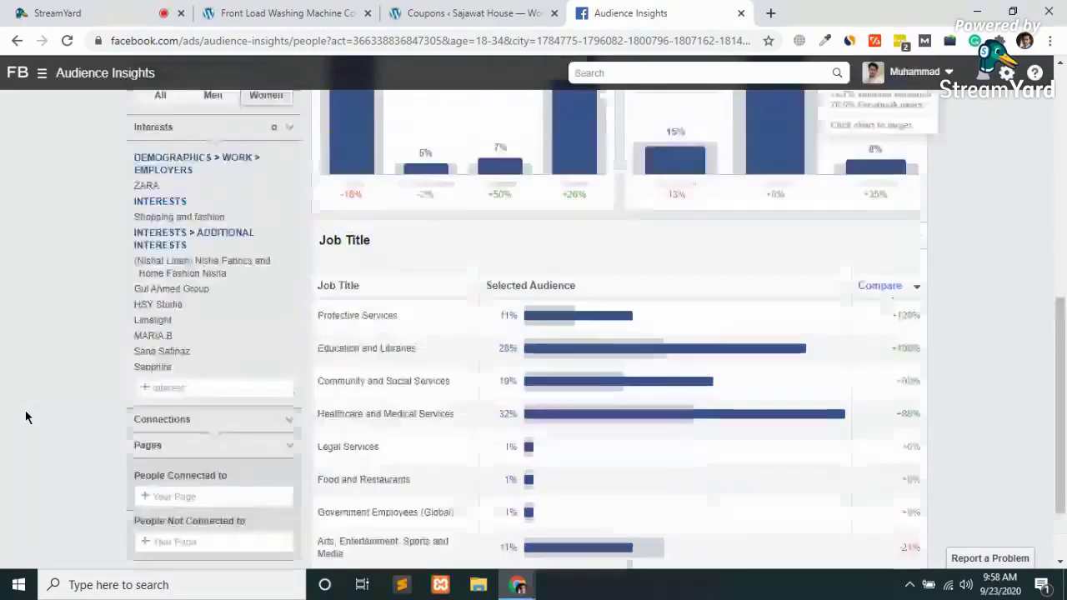
{"action": "scroll", "coordinate": [25, 409], "scroll_direction": "down", "scroll_amount": 3}
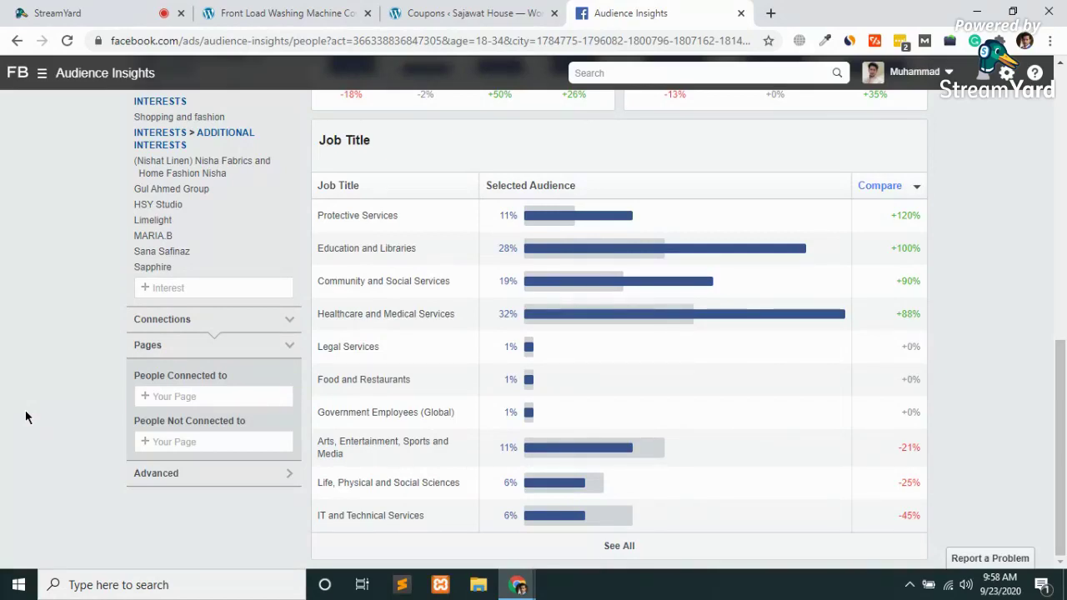
{"action": "left_click", "coordinate": [248, 326]}
{"action": "left_click", "coordinate": [249, 326]}
{"action": "left_click", "coordinate": [271, 349]}
{"action": "left_click", "coordinate": [271, 349]}
{"action": "left_click", "coordinate": [284, 476]}
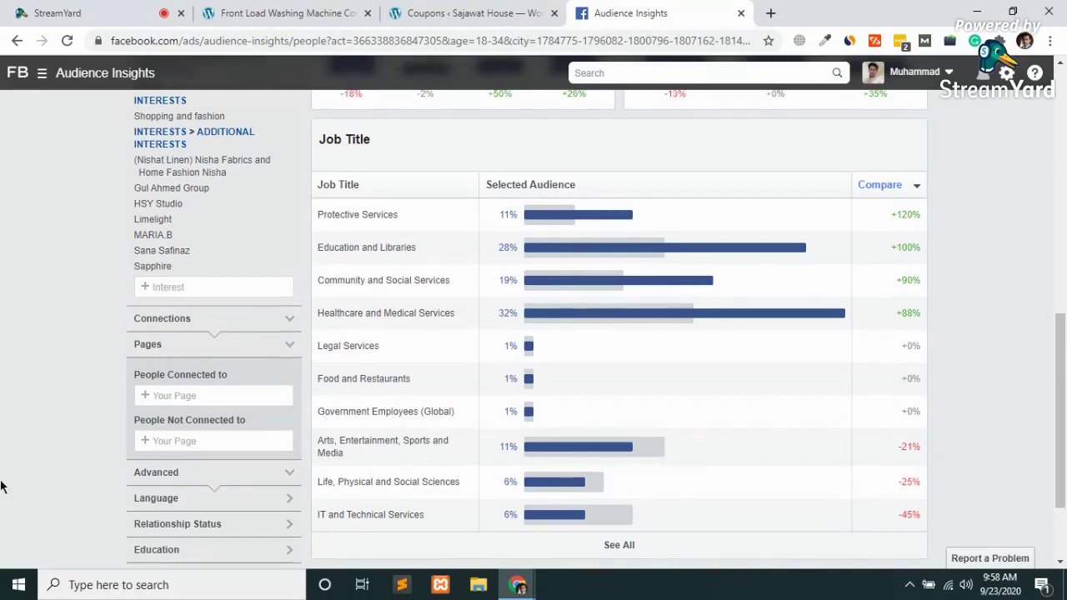
{"action": "scroll", "coordinate": [0, 487], "scroll_direction": "down", "scroll_amount": 2}
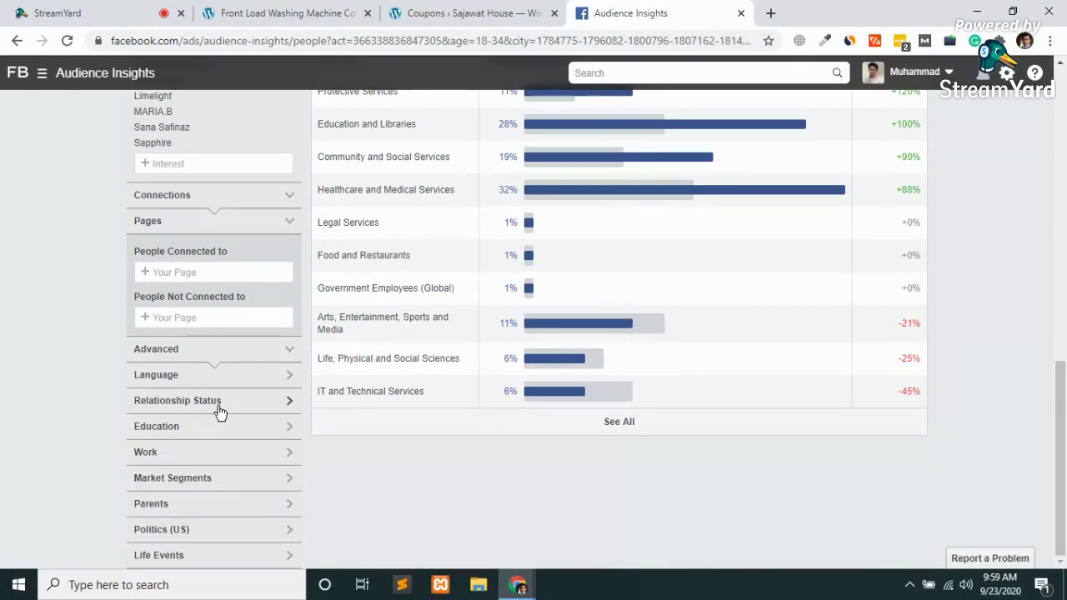
{"action": "left_click", "coordinate": [185, 404]}
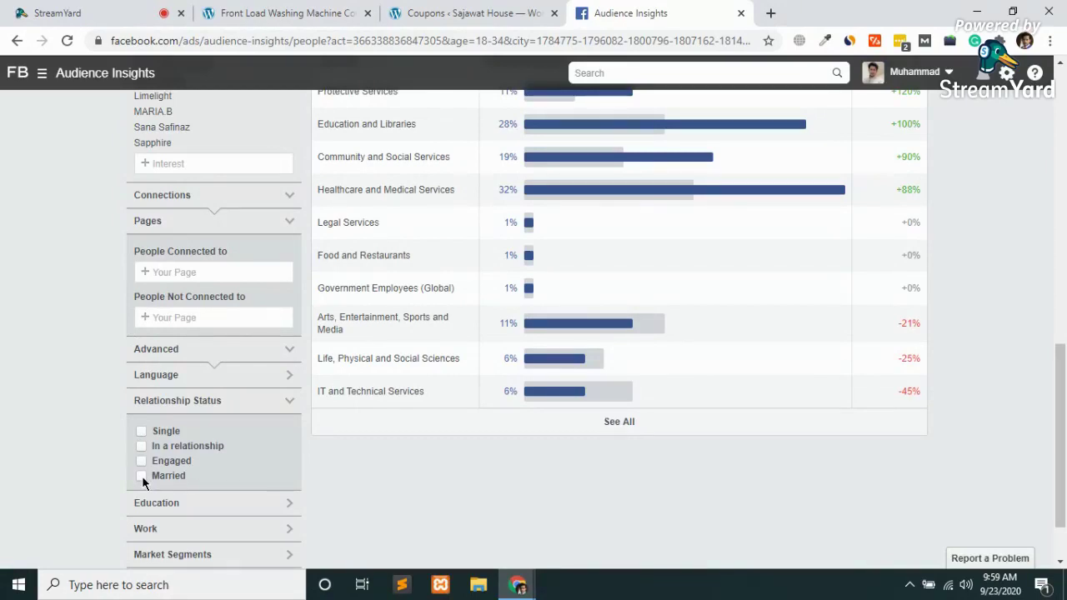
{"action": "left_click", "coordinate": [265, 400]}
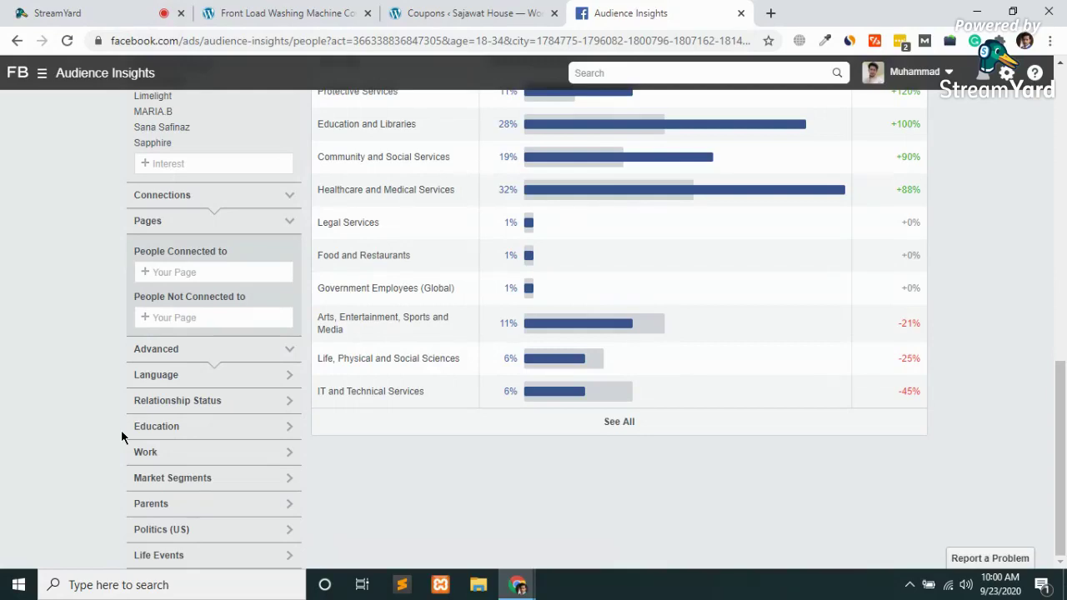
{"action": "left_click", "coordinate": [287, 379]}
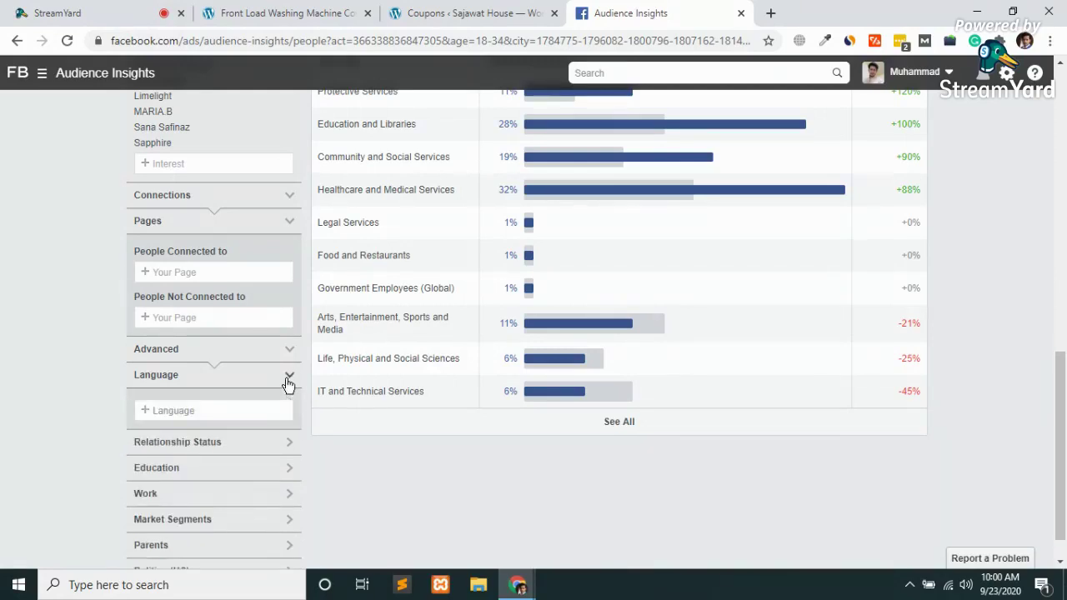
{"action": "left_click", "coordinate": [199, 410]}
{"action": "type", "text": "urdu"}
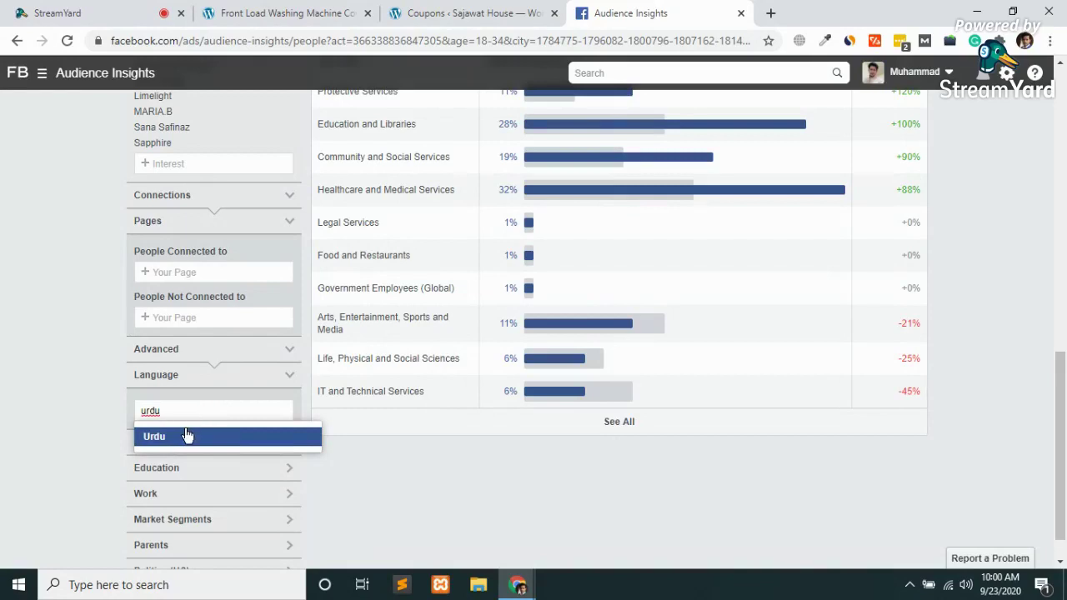
{"action": "left_click", "coordinate": [186, 435]}
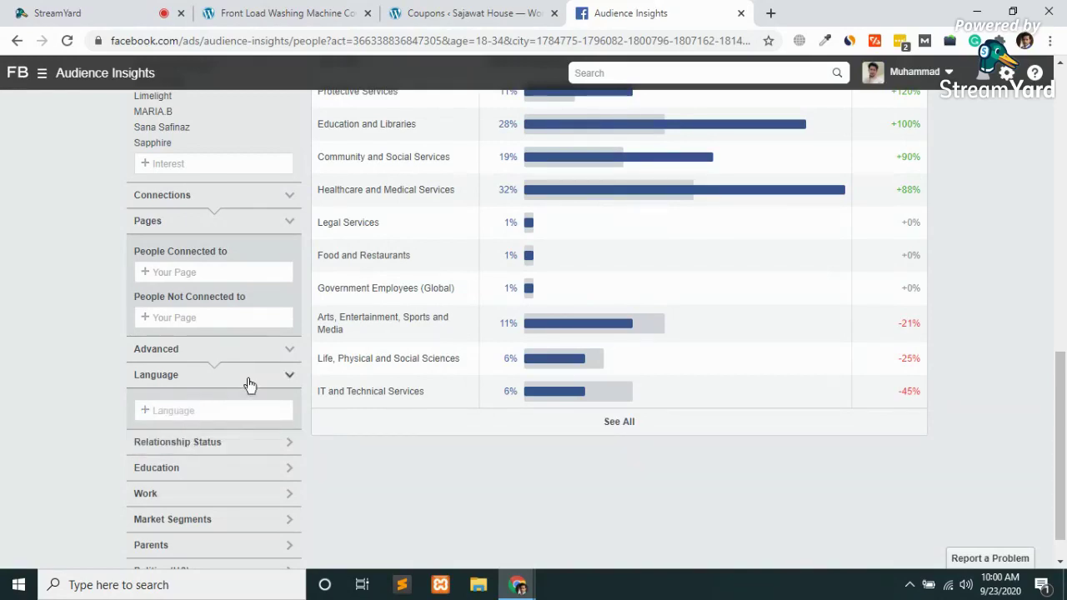
{"action": "left_click", "coordinate": [268, 380]}
{"action": "left_click", "coordinate": [215, 403]}
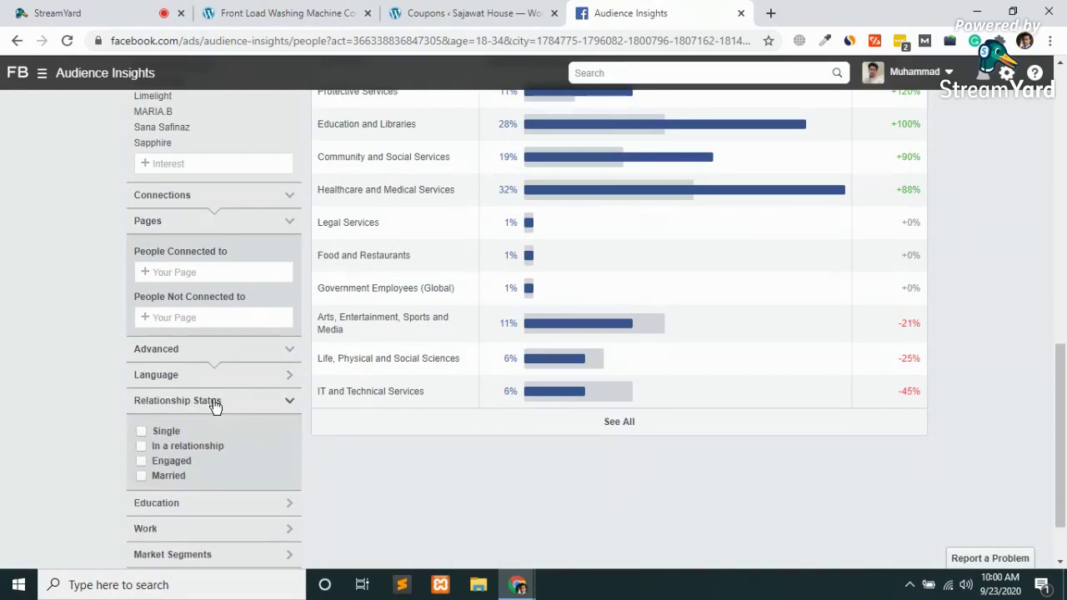
{"action": "scroll", "coordinate": [213, 405], "scroll_direction": "down", "scroll_amount": 1}
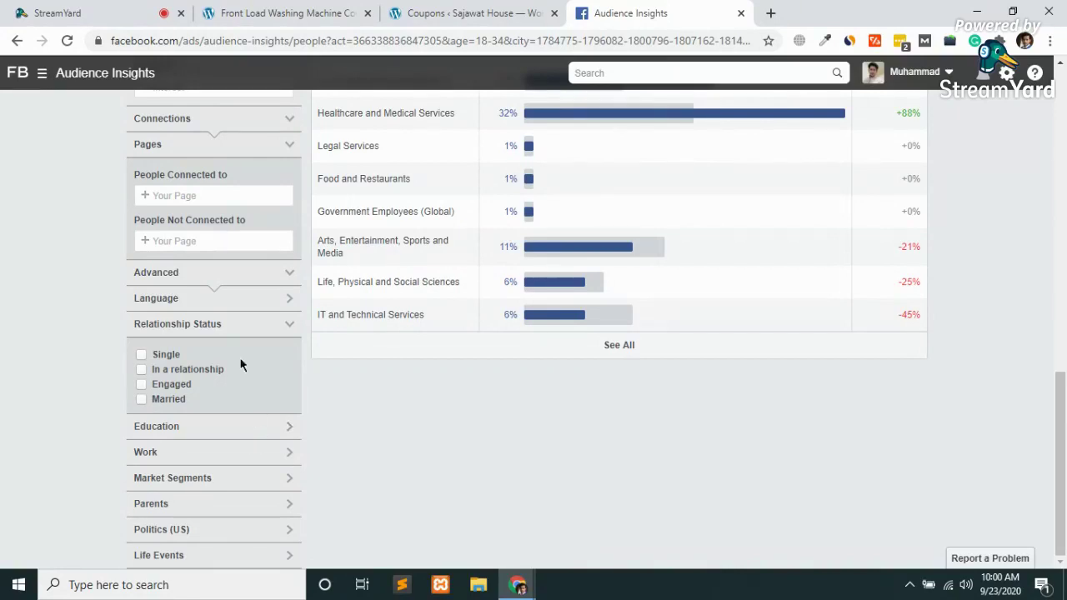
{"action": "left_click", "coordinate": [247, 323]}
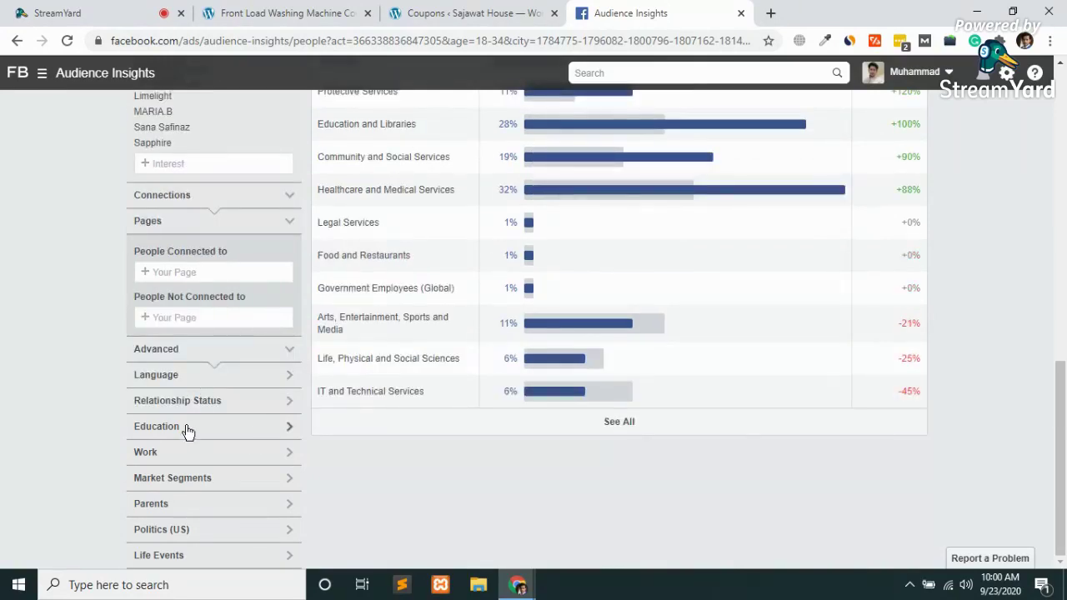
Expand the Education filter (High School, College, Grad School) and the Work job-titles filter
{"action": "left_click", "coordinate": [186, 427]}
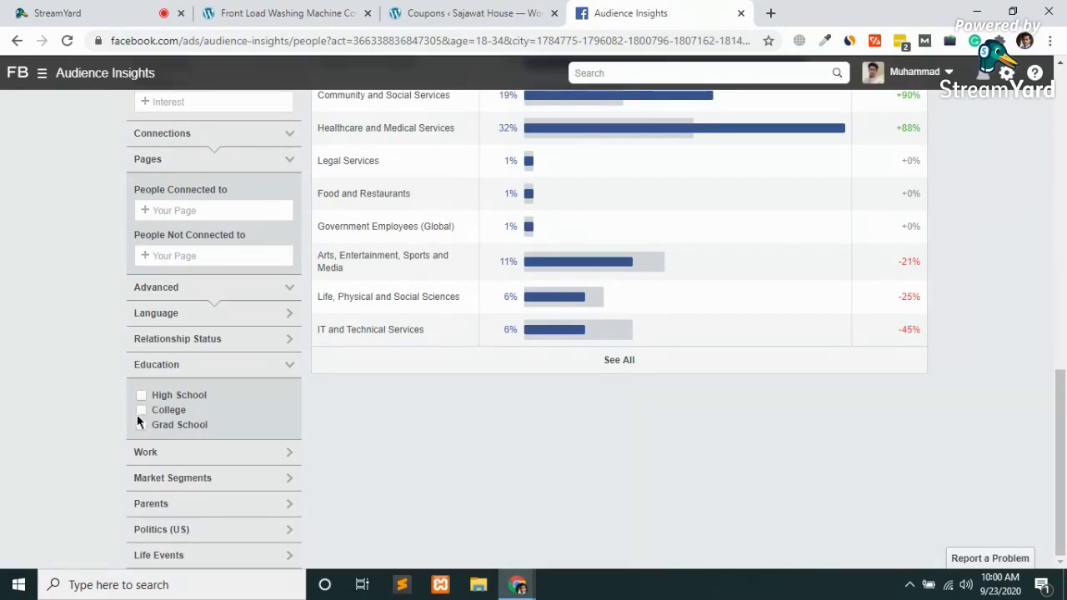
{"action": "left_click", "coordinate": [200, 454]}
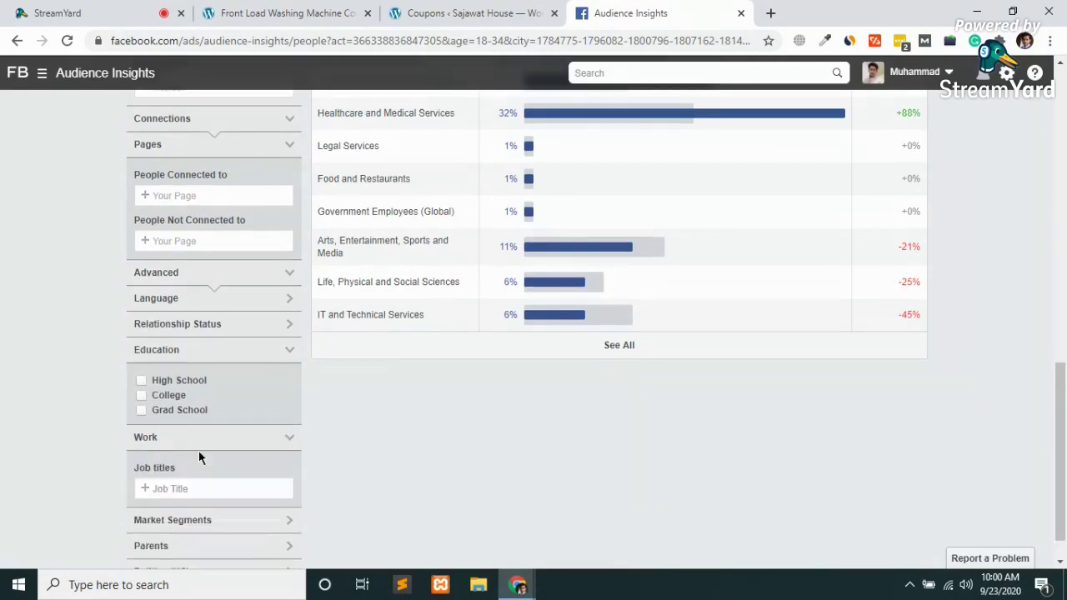
{"action": "scroll", "coordinate": [200, 459], "scroll_direction": "down", "scroll_amount": 1}
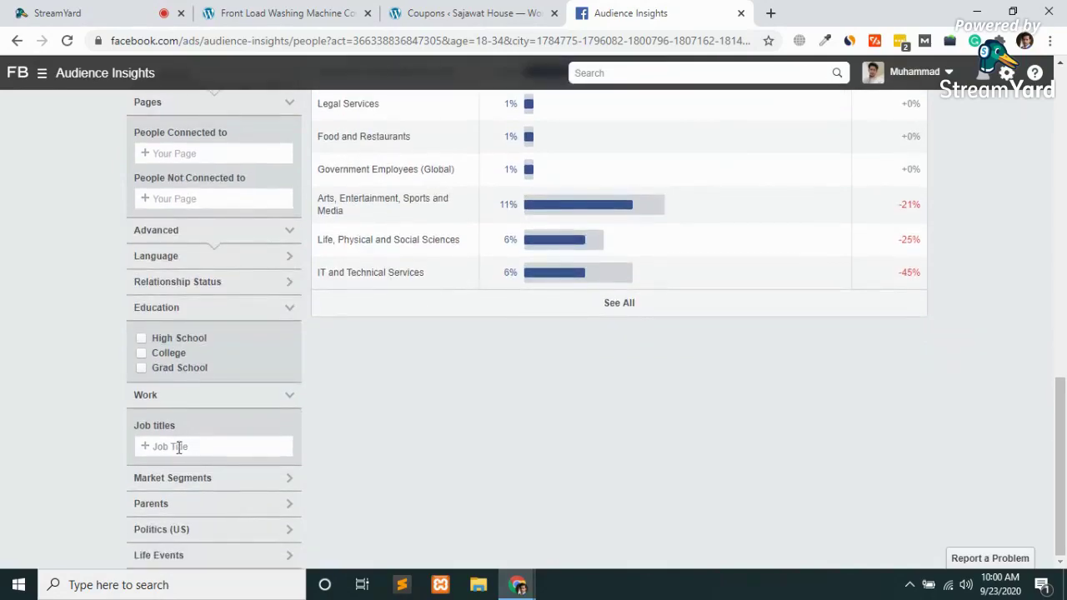
{"action": "scroll", "coordinate": [464, 415], "scroll_direction": "up", "scroll_amount": 5}
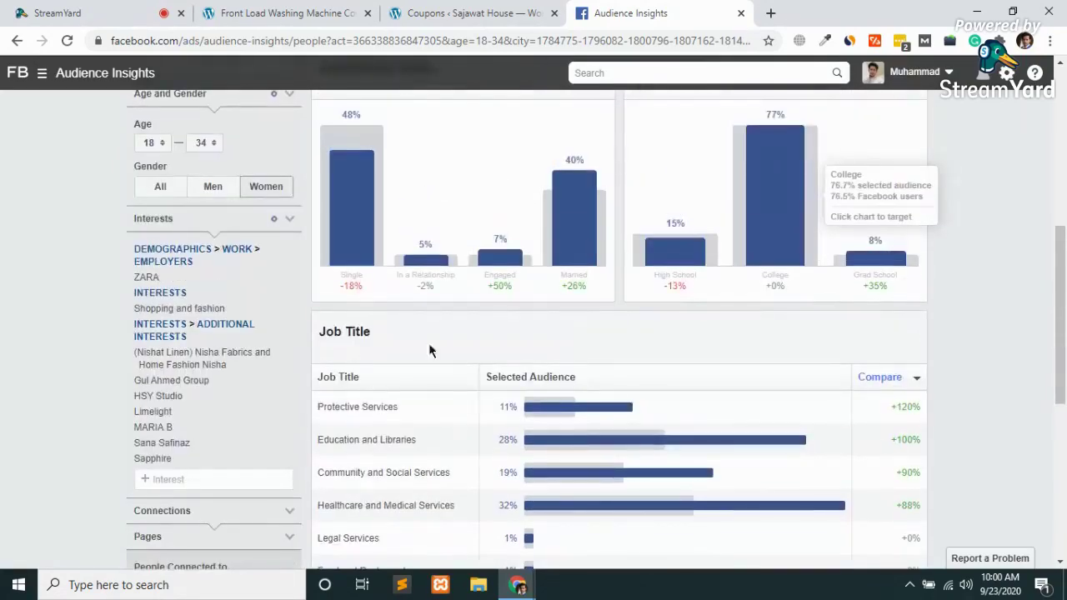
{"action": "scroll", "coordinate": [486, 344], "scroll_direction": "down", "scroll_amount": 2}
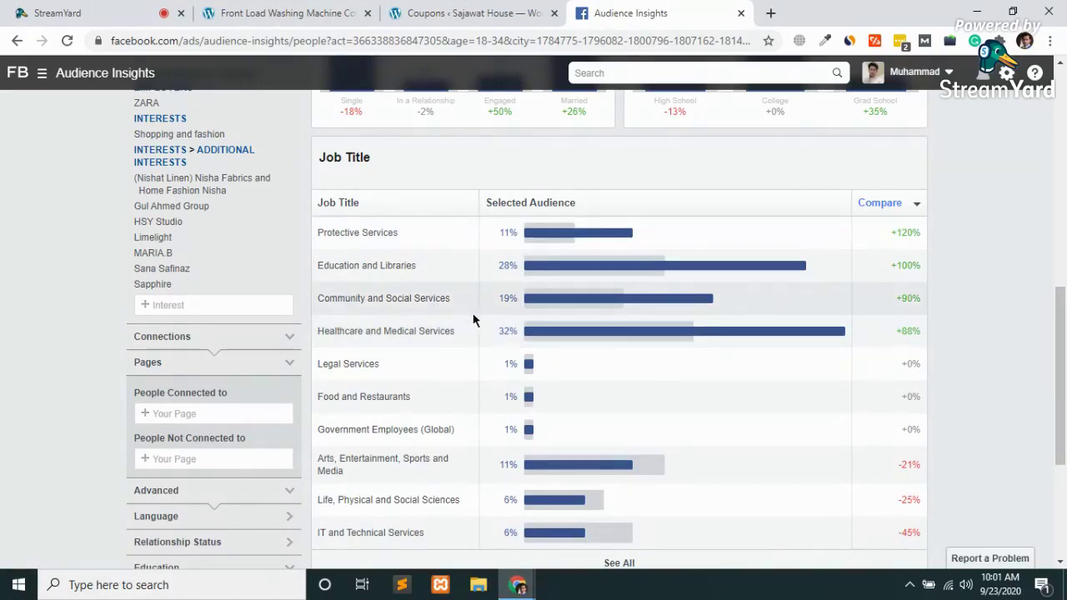
{"action": "scroll", "coordinate": [537, 314], "scroll_direction": "down", "scroll_amount": 1}
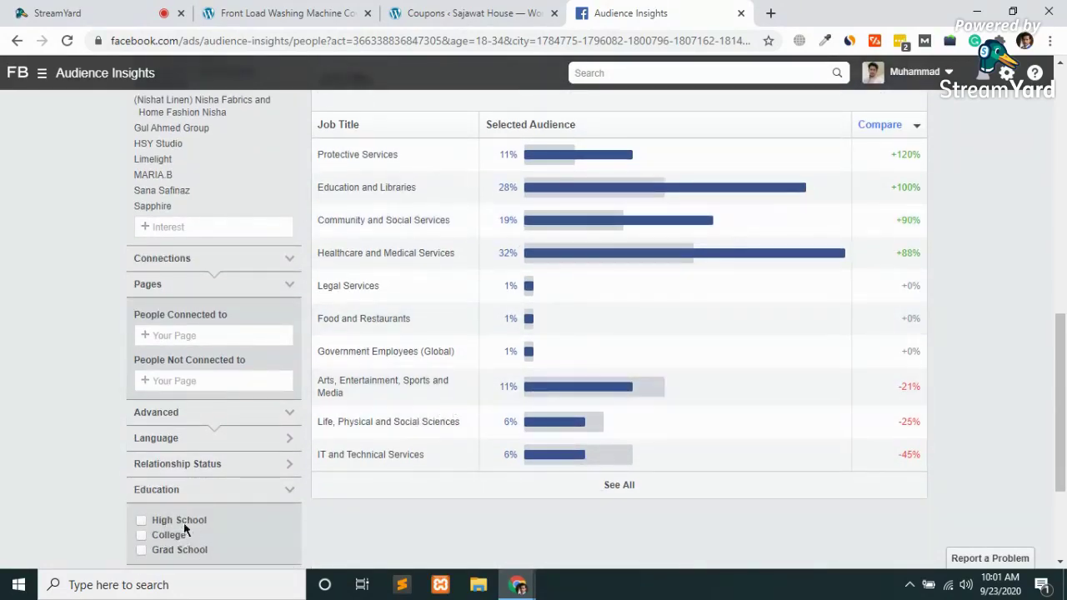
Add Education and Libraries and Community and Social Services as job-title filters
{"action": "scroll", "coordinate": [179, 523], "scroll_direction": "down", "scroll_amount": 2}
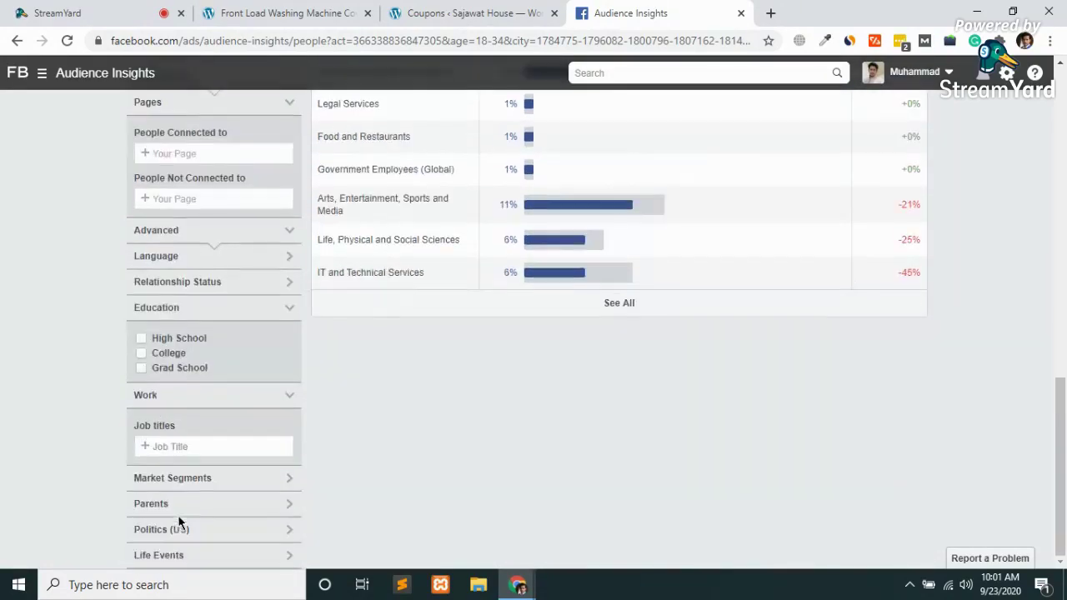
{"action": "left_click", "coordinate": [173, 446]}
{"action": "type", "text": "educa"}
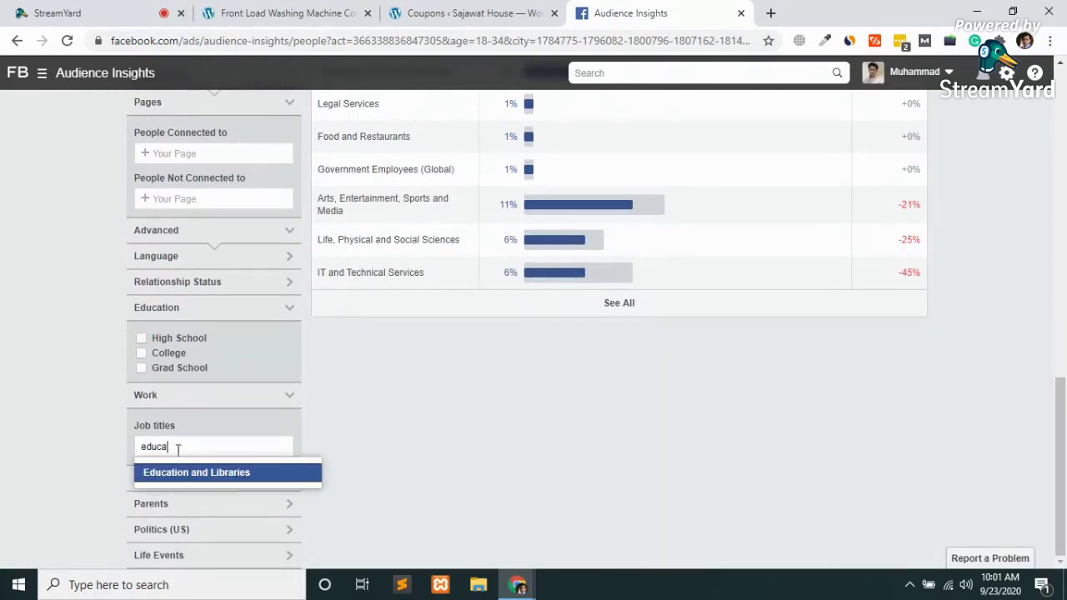
{"action": "left_click", "coordinate": [225, 475]}
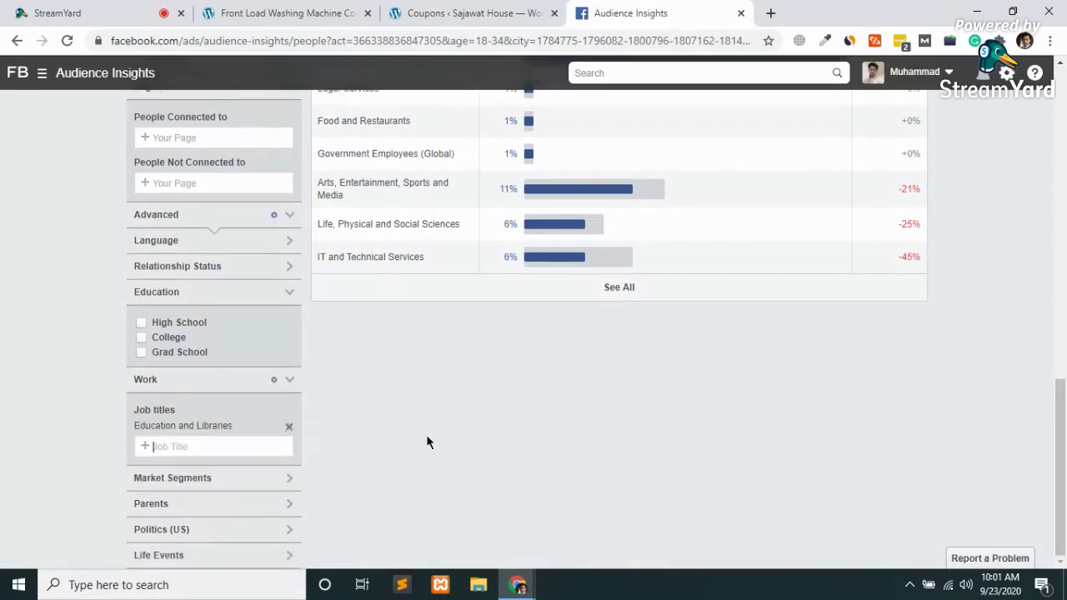
{"action": "scroll", "coordinate": [426, 442], "scroll_direction": "up", "scroll_amount": 15}
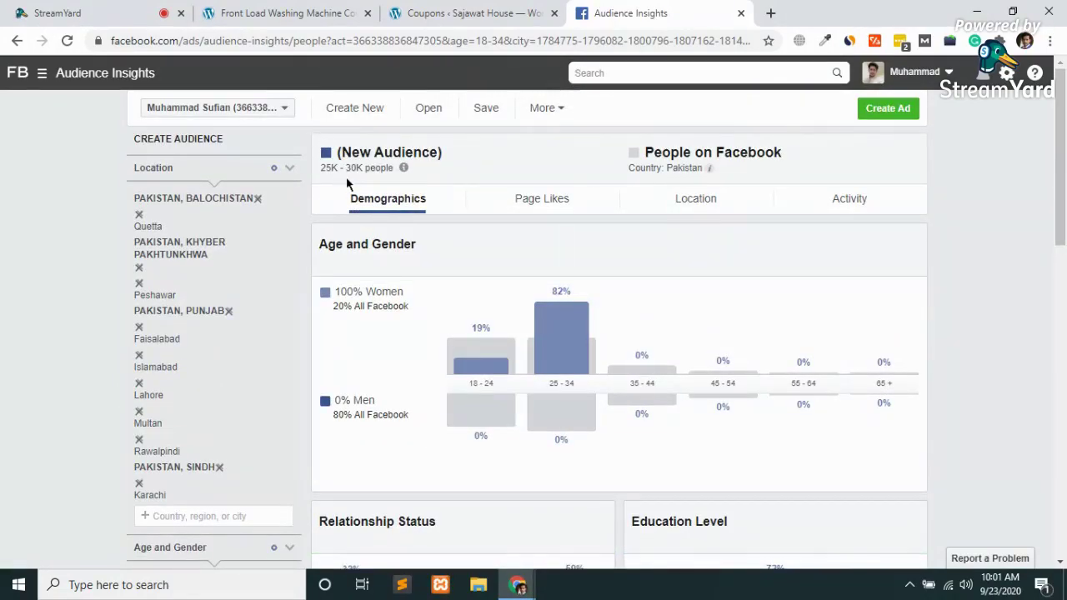
{"action": "scroll", "coordinate": [357, 176], "scroll_direction": "down", "scroll_amount": 15}
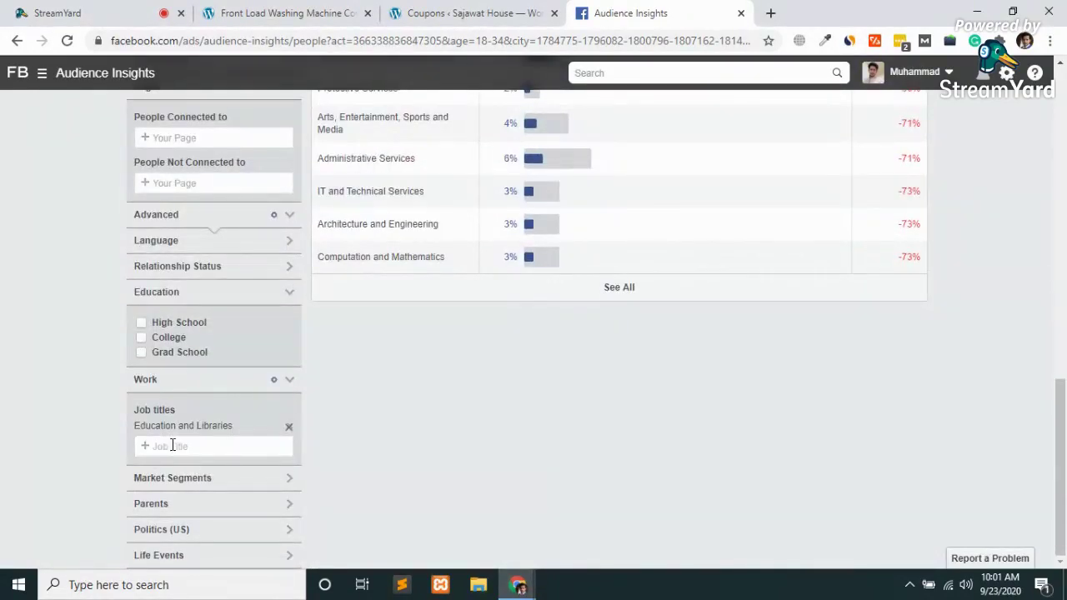
{"action": "scroll", "coordinate": [523, 339], "scroll_direction": "up", "scroll_amount": 3}
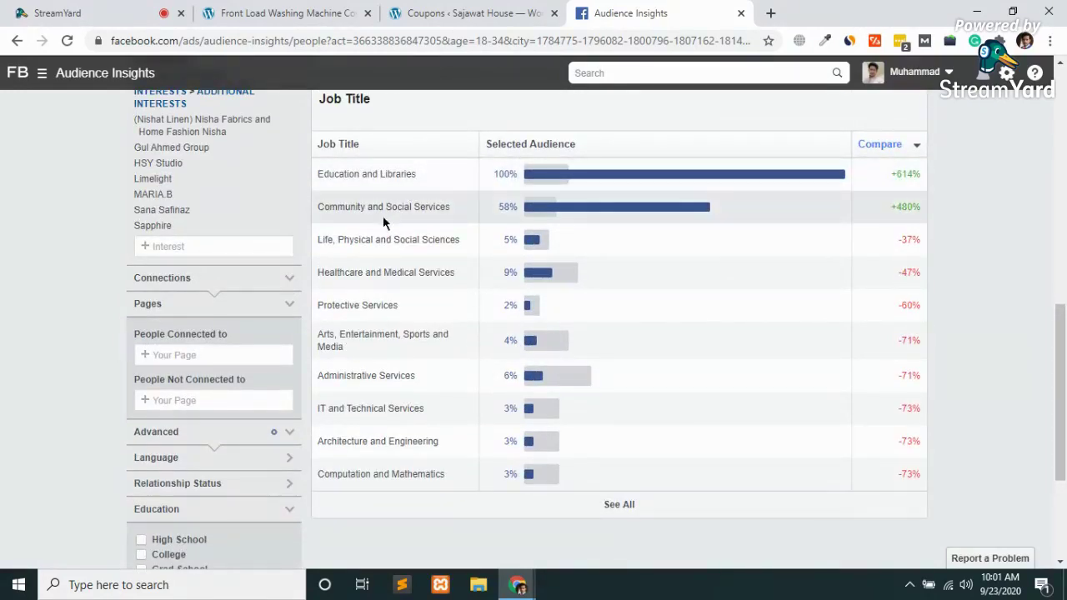
{"action": "scroll", "coordinate": [443, 434], "scroll_direction": "down", "scroll_amount": 3}
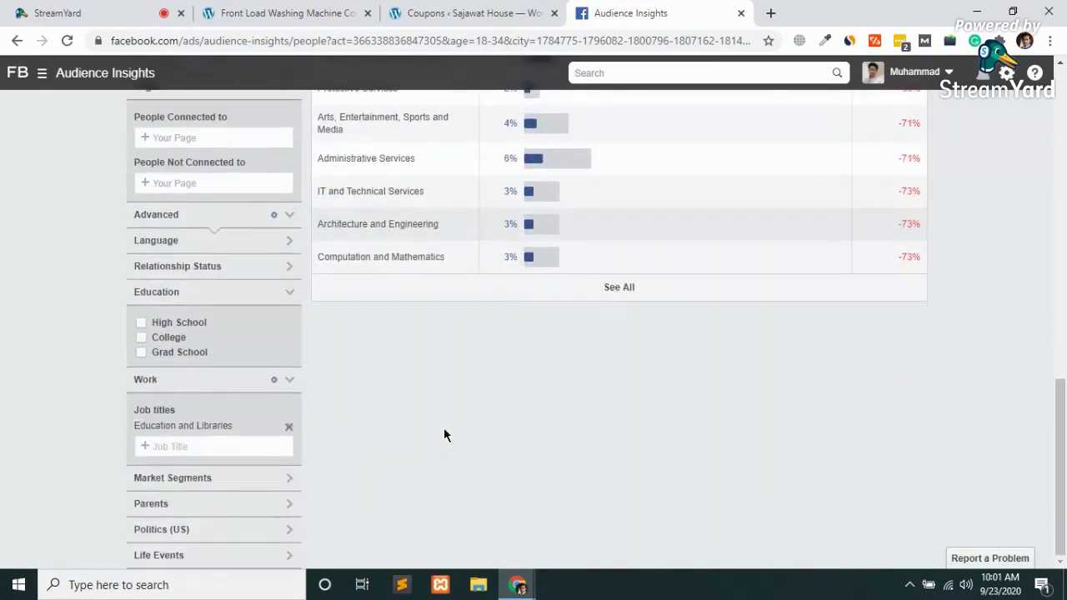
{"action": "left_click", "coordinate": [192, 445]}
{"action": "type", "text": "co"}
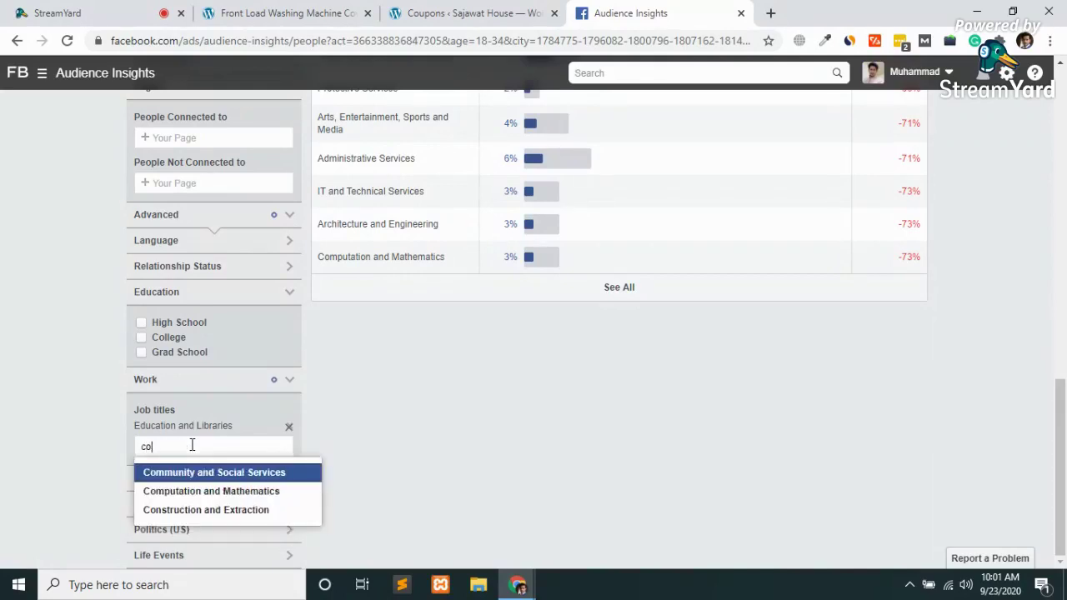
{"action": "type", "text": "mm"}
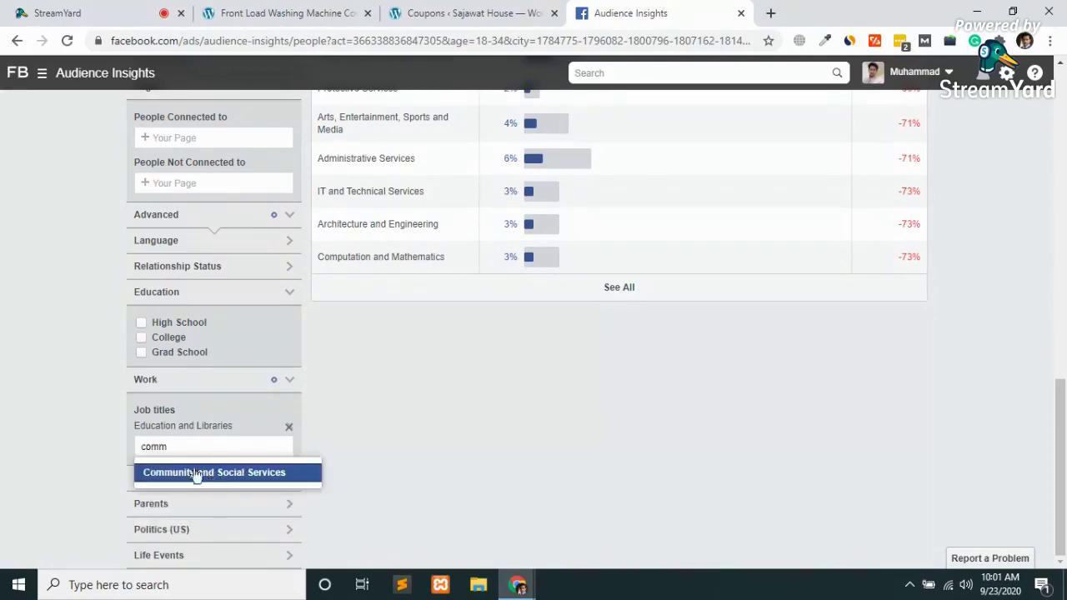
{"action": "left_click", "coordinate": [196, 472]}
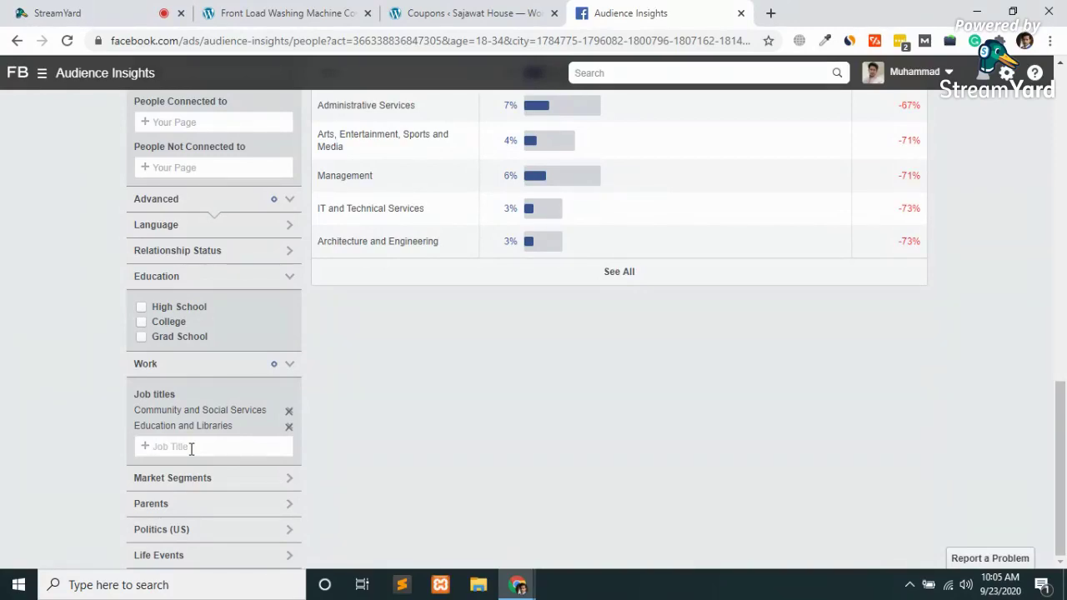
Remove both job-title chips, glance at Market Segments, and expand the Parents child-age choices
{"action": "left_click", "coordinate": [288, 412]}
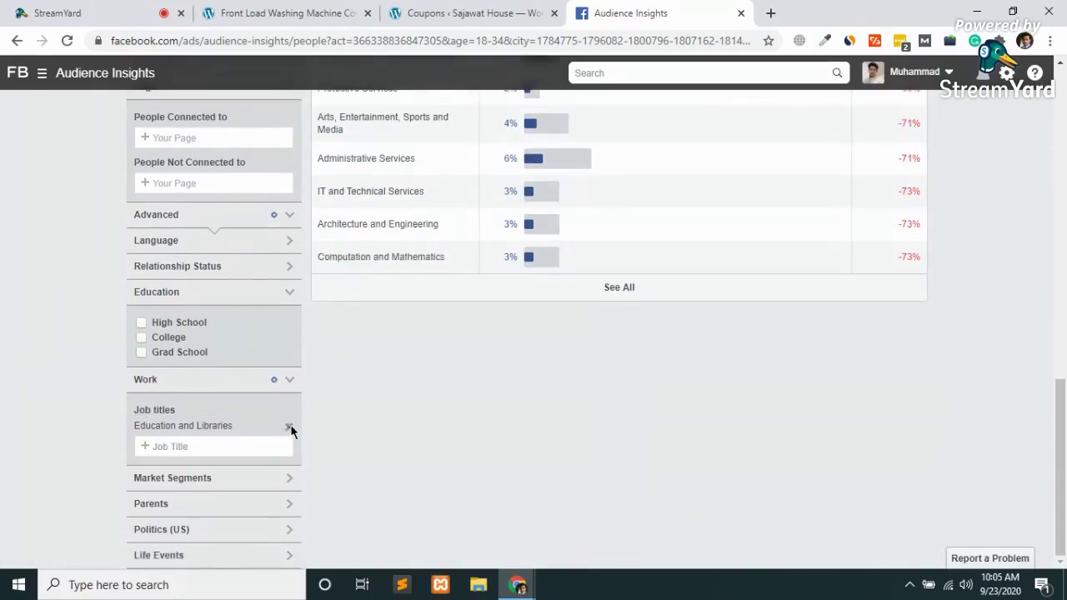
{"action": "left_click", "coordinate": [289, 428]}
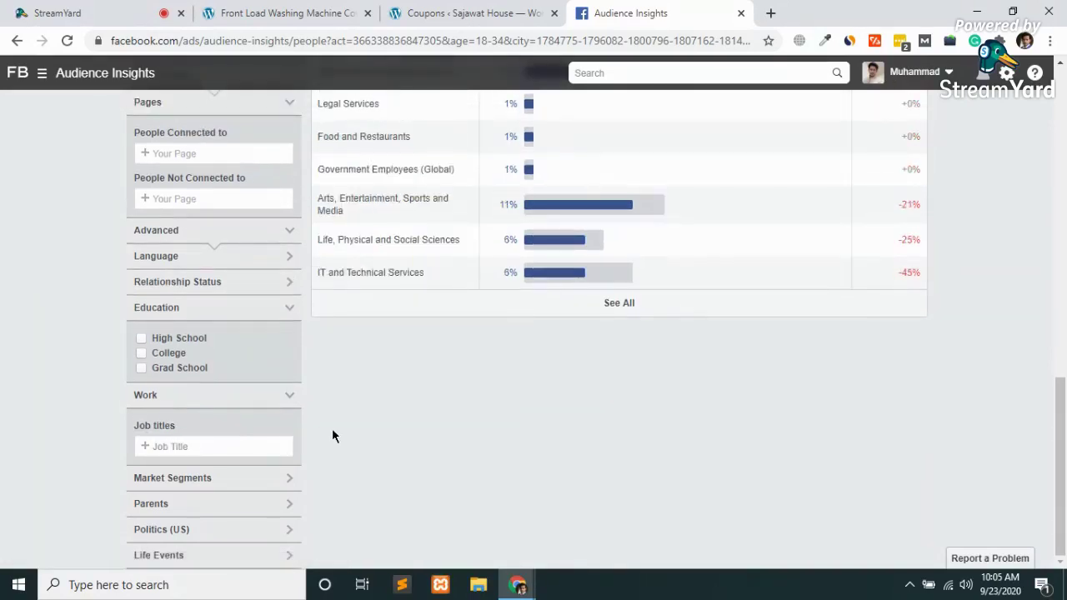
{"action": "left_click", "coordinate": [266, 478]}
{"action": "scroll", "coordinate": [266, 481], "scroll_direction": "down", "scroll_amount": 2}
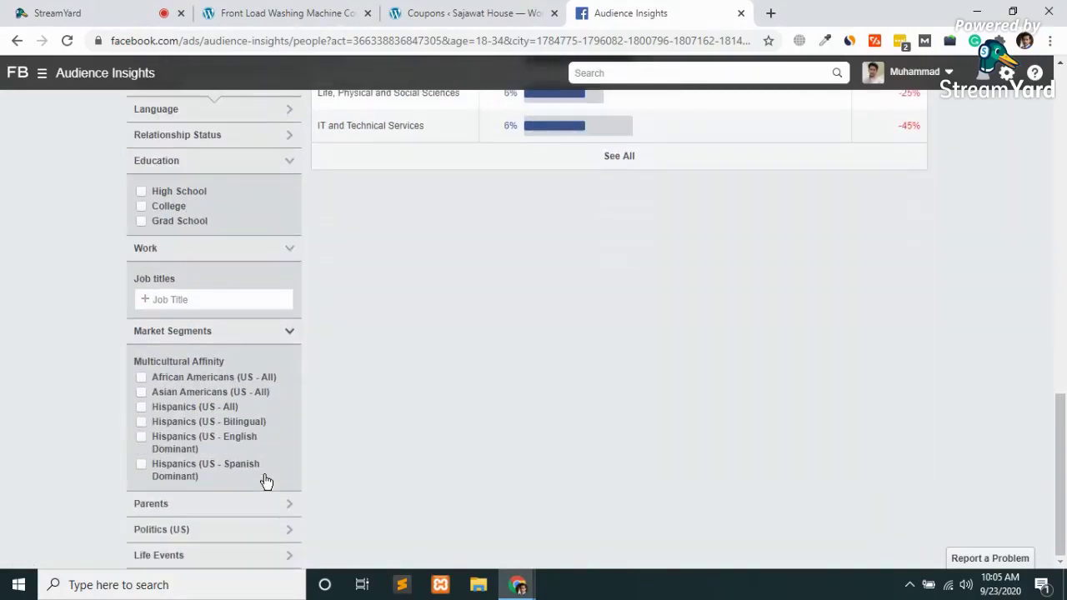
{"action": "left_click", "coordinate": [288, 333]}
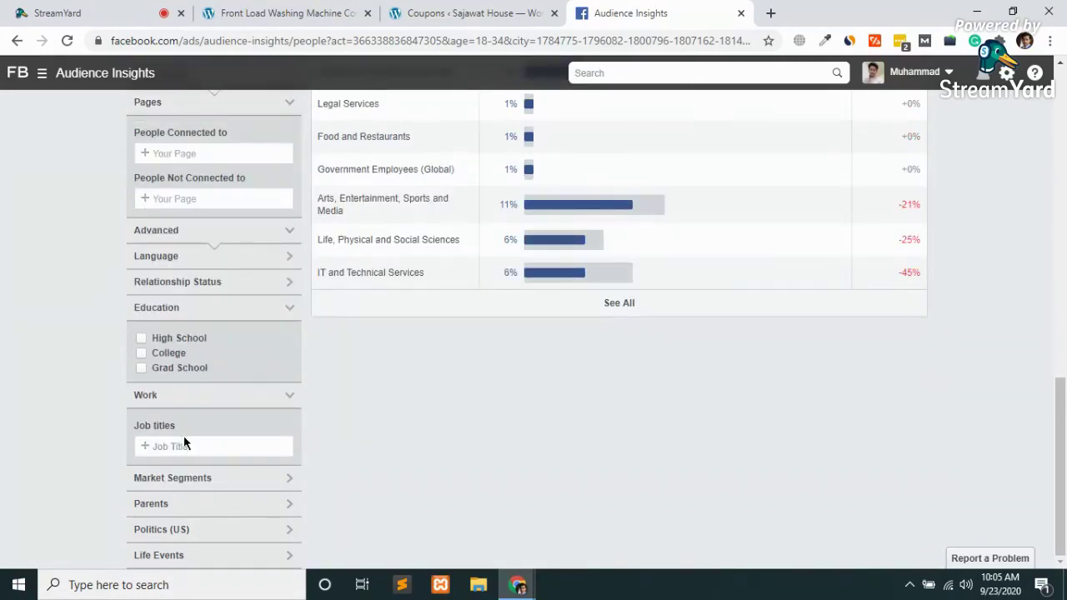
{"action": "left_click", "coordinate": [289, 508]}
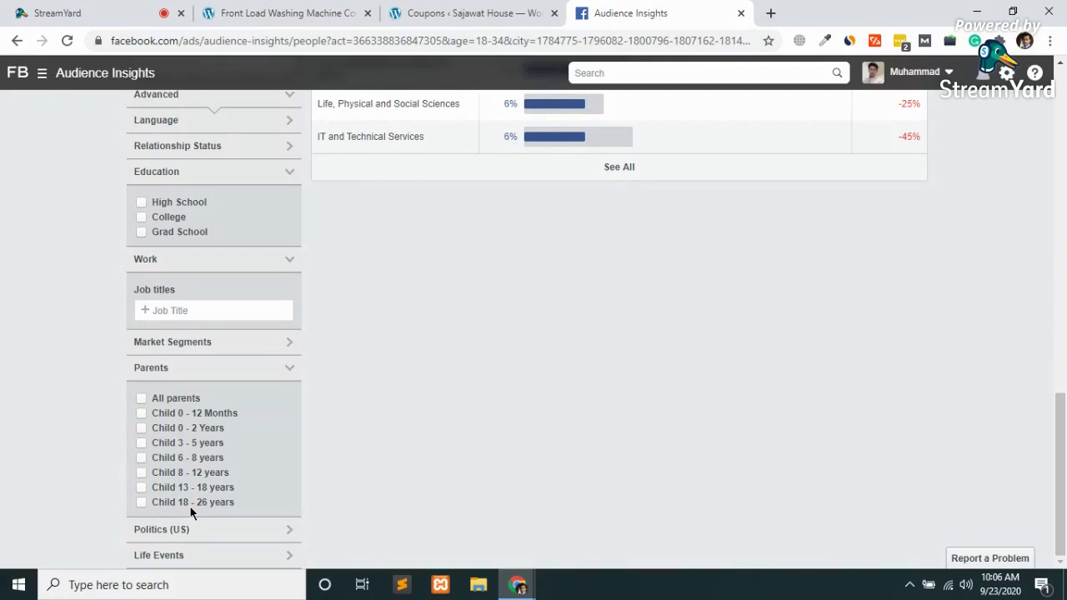
Tick Child 0-12 Months, 0-2 Years and 3-5 years under Parents, then untick all three
{"action": "left_click", "coordinate": [140, 412]}
{"action": "left_click", "coordinate": [141, 427]}
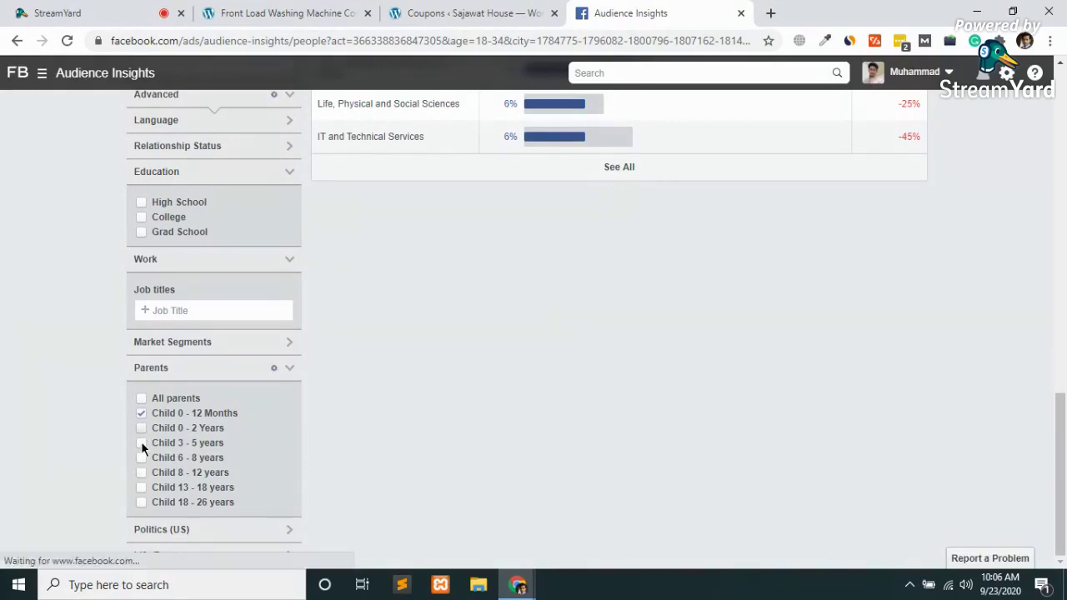
{"action": "left_click", "coordinate": [141, 443]}
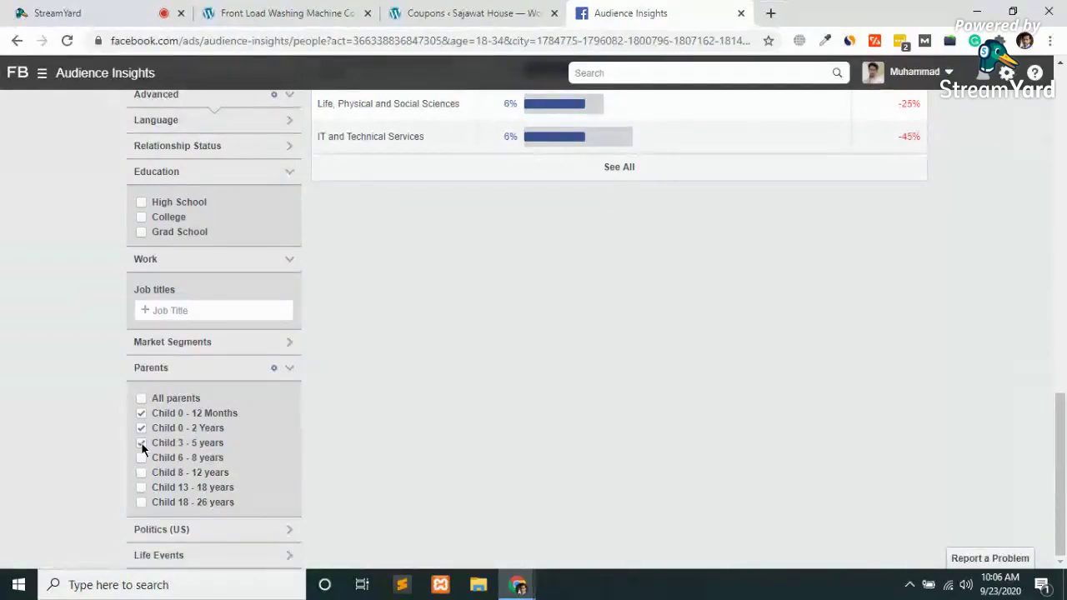
{"action": "scroll", "coordinate": [360, 215], "scroll_direction": "up", "scroll_amount": 10}
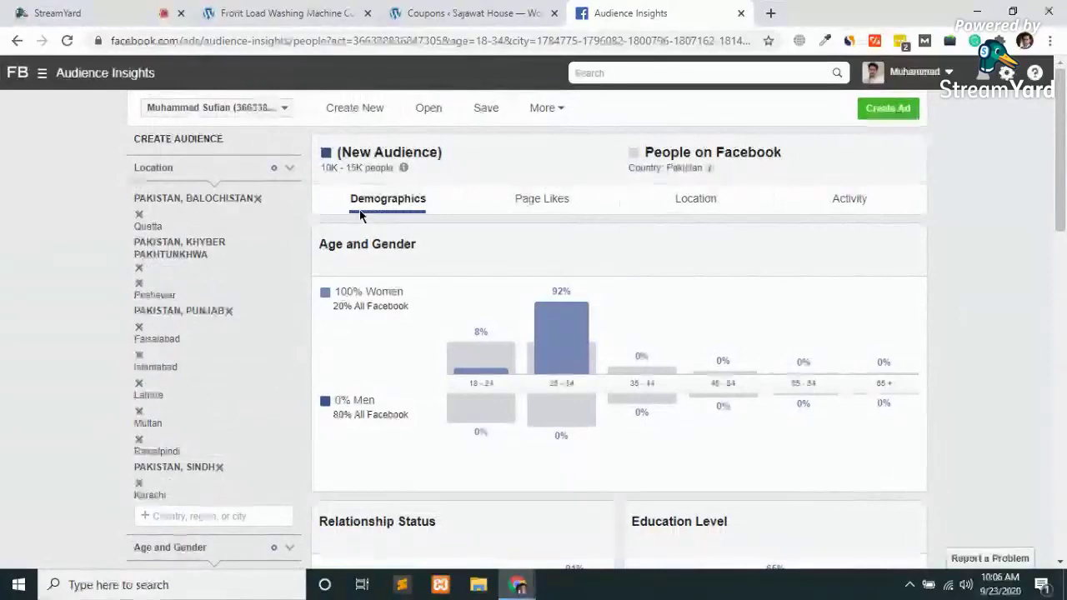
{"action": "scroll", "coordinate": [358, 200], "scroll_direction": "down", "scroll_amount": 10}
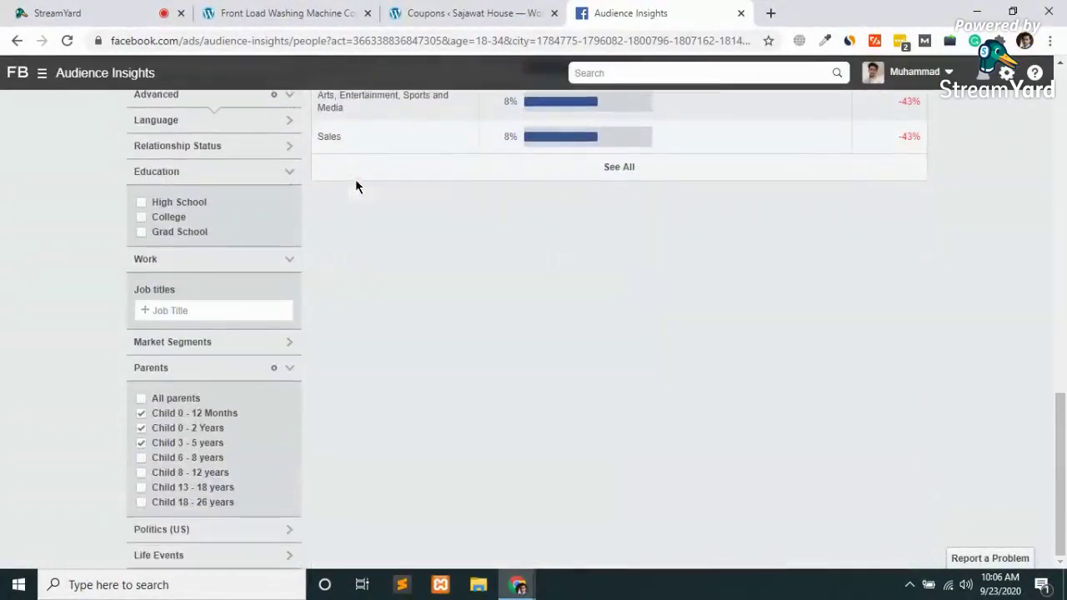
{"action": "left_click", "coordinate": [142, 415]}
{"action": "left_click", "coordinate": [142, 442]}
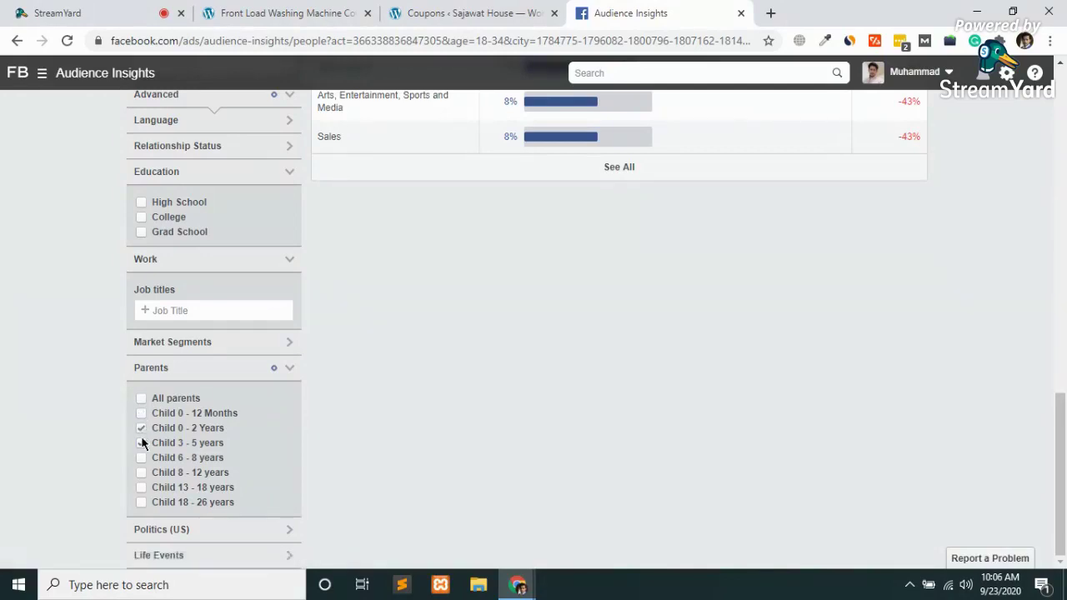
{"action": "left_click", "coordinate": [141, 443]}
{"action": "left_click", "coordinate": [142, 443]}
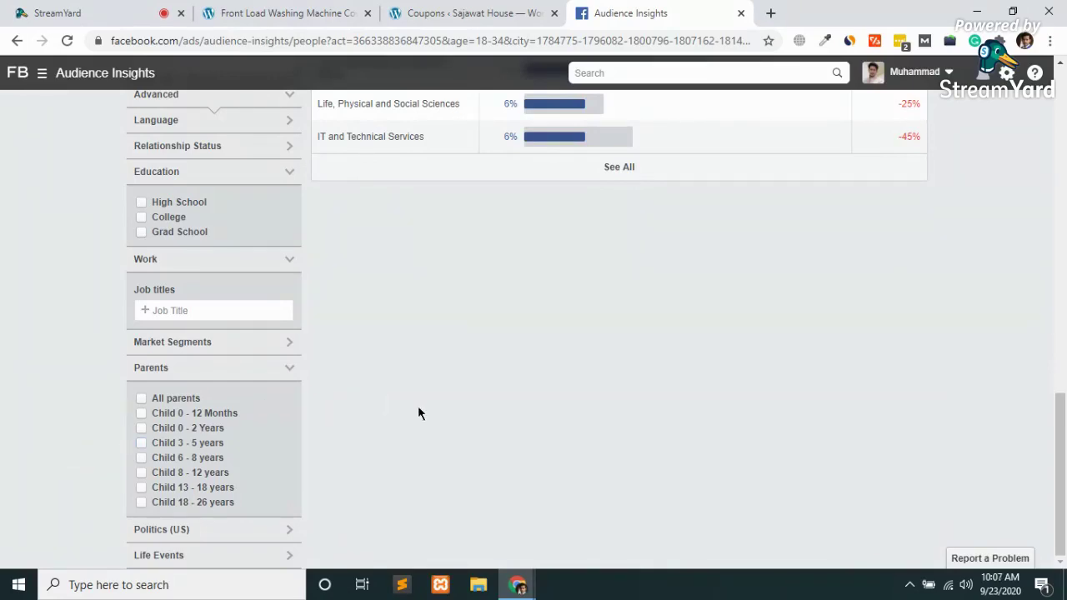
Expand the Life Events and Politics (US) filter sections
{"action": "scroll", "coordinate": [418, 405], "scroll_direction": "up", "scroll_amount": 2}
{"action": "scroll", "coordinate": [417, 405], "scroll_direction": "down", "scroll_amount": 2}
{"action": "left_click", "coordinate": [200, 556]}
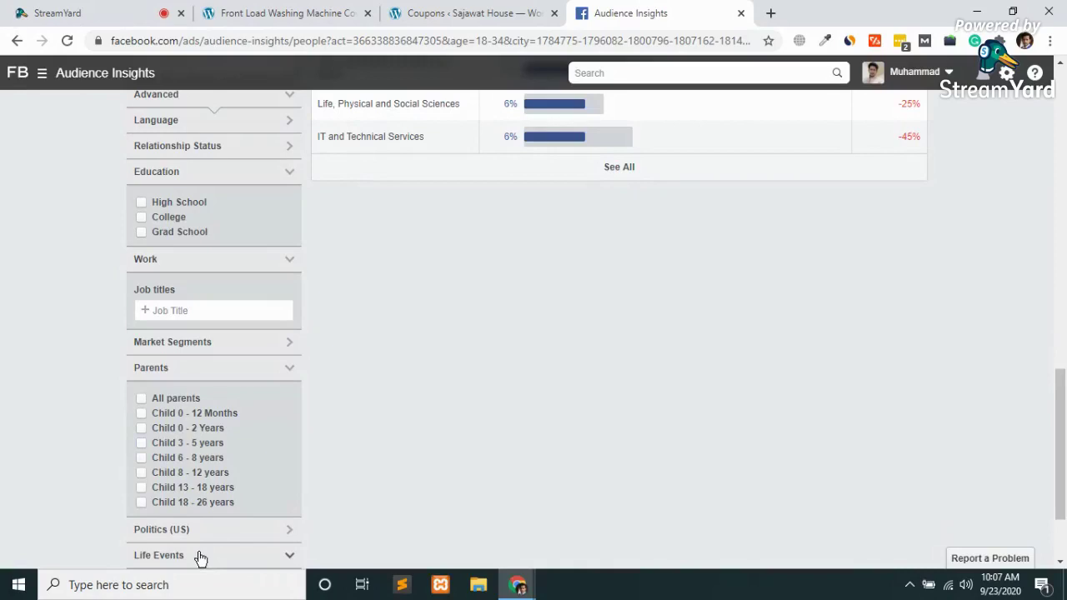
{"action": "scroll", "coordinate": [200, 557], "scroll_direction": "down", "scroll_amount": 1}
{"action": "left_click", "coordinate": [209, 413]}
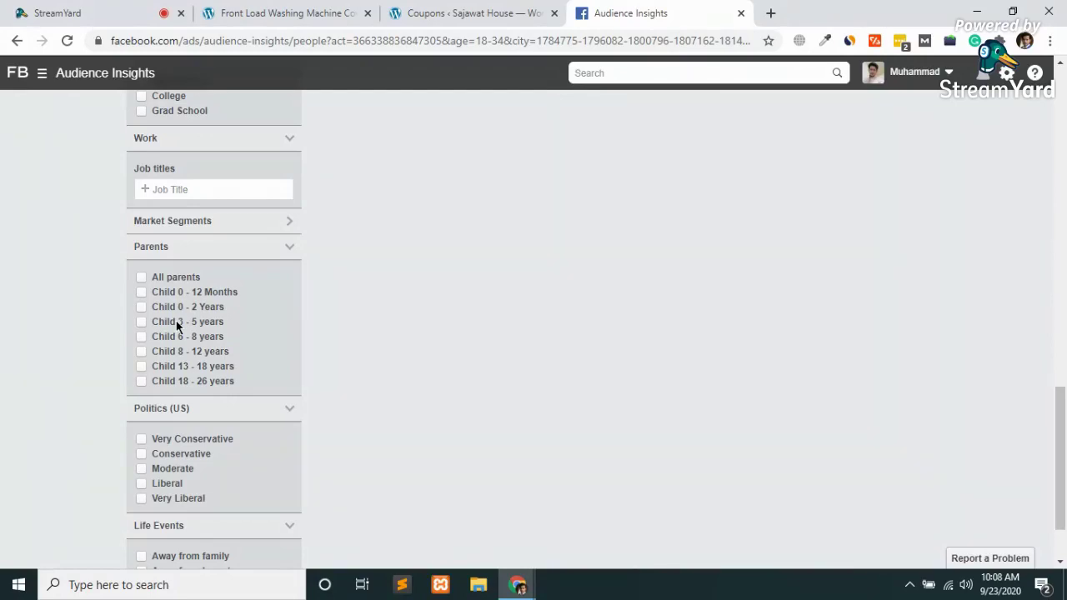
Collapse Parents and Politics (US), then filter Life Events to New job
{"action": "left_click", "coordinate": [263, 250]}
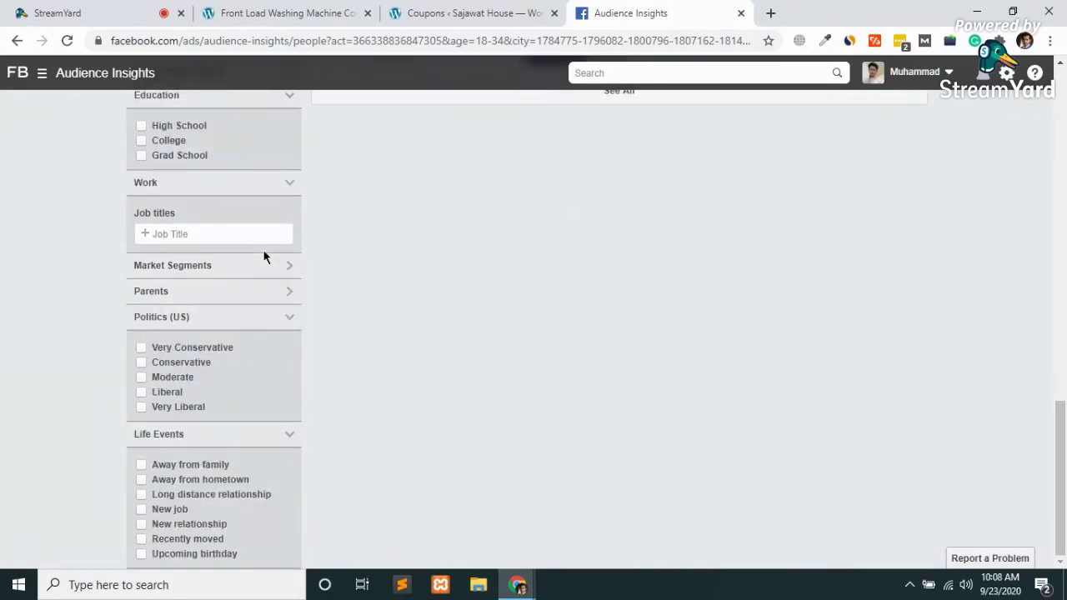
{"action": "left_click", "coordinate": [209, 321]}
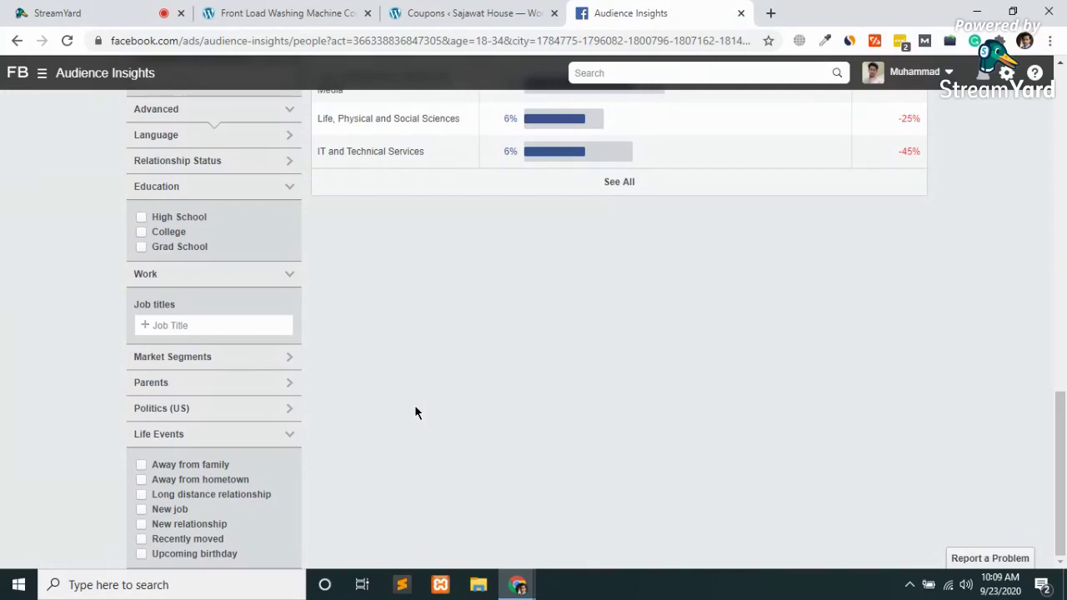
{"action": "left_click", "coordinate": [140, 509]}
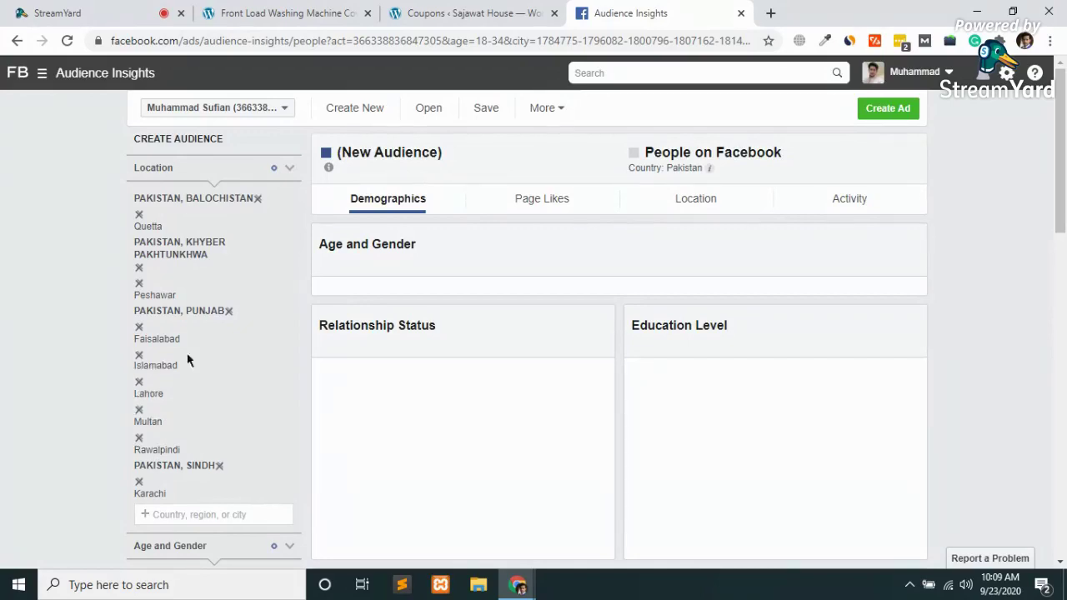
Swap the New job life event for Upcoming birthday and scroll through the demographics results
{"action": "scroll", "coordinate": [189, 444], "scroll_direction": "down", "scroll_amount": 1}
{"action": "scroll", "coordinate": [189, 444], "scroll_direction": "down", "scroll_amount": 5}
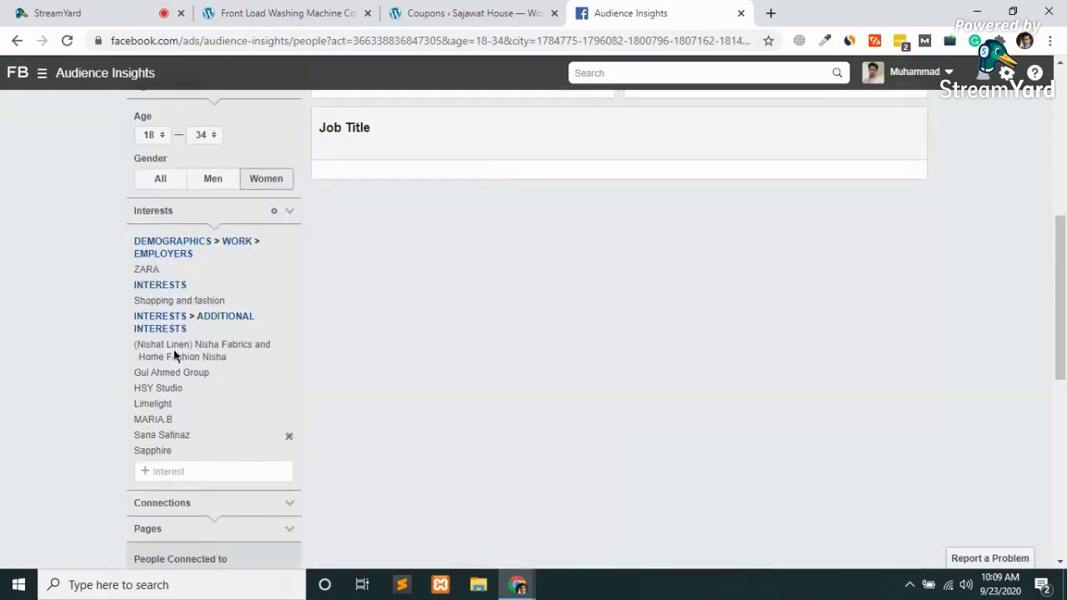
{"action": "scroll", "coordinate": [160, 317], "scroll_direction": "up", "scroll_amount": 5}
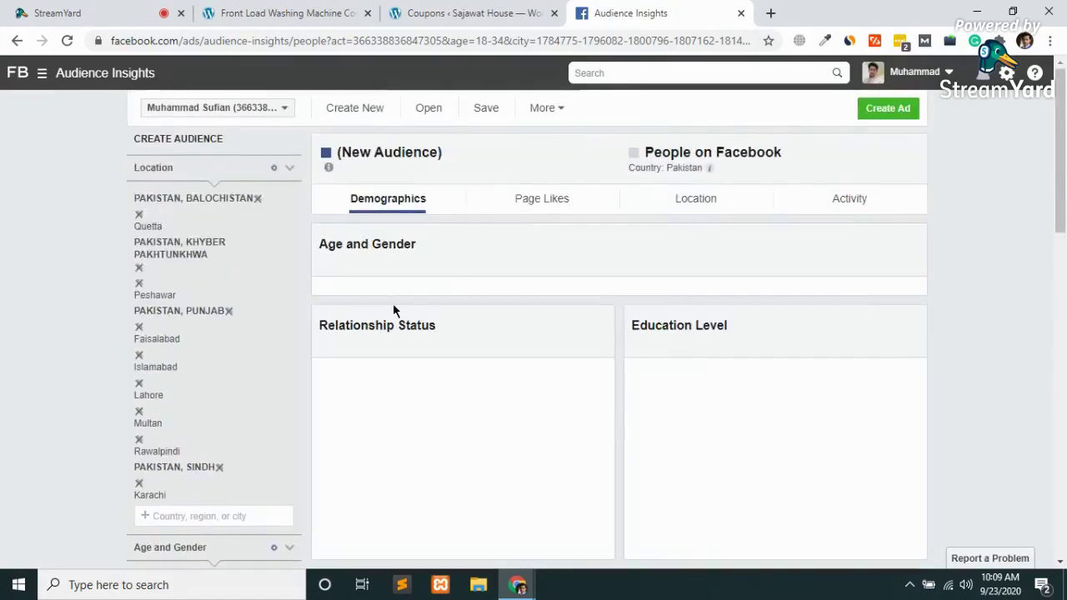
{"action": "scroll", "coordinate": [393, 304], "scroll_direction": "down", "scroll_amount": 10}
{"action": "scroll", "coordinate": [393, 303], "scroll_direction": "down", "scroll_amount": 3}
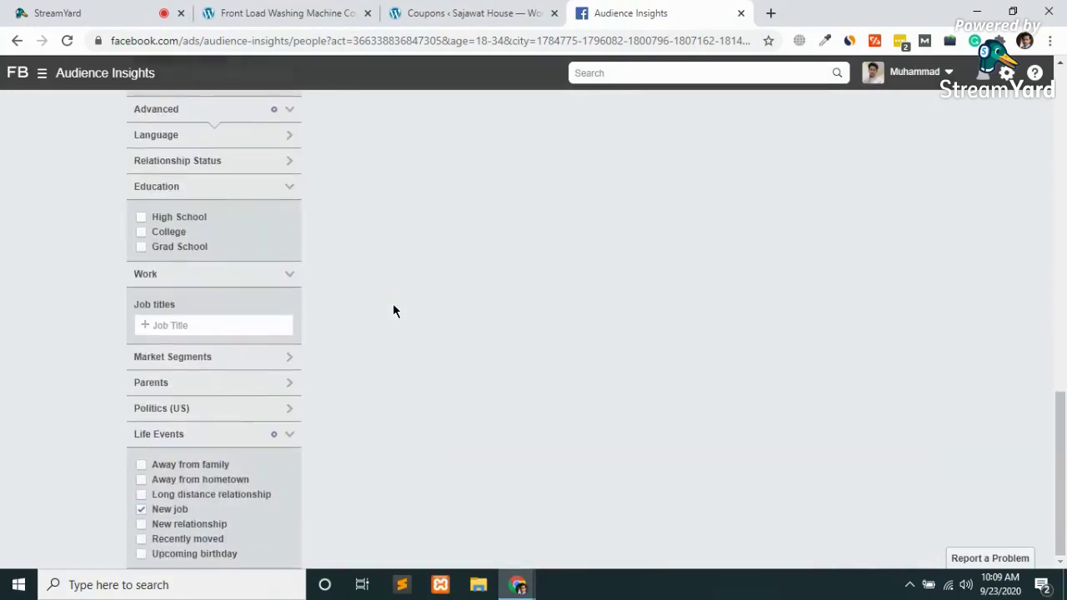
{"action": "left_click", "coordinate": [141, 509]}
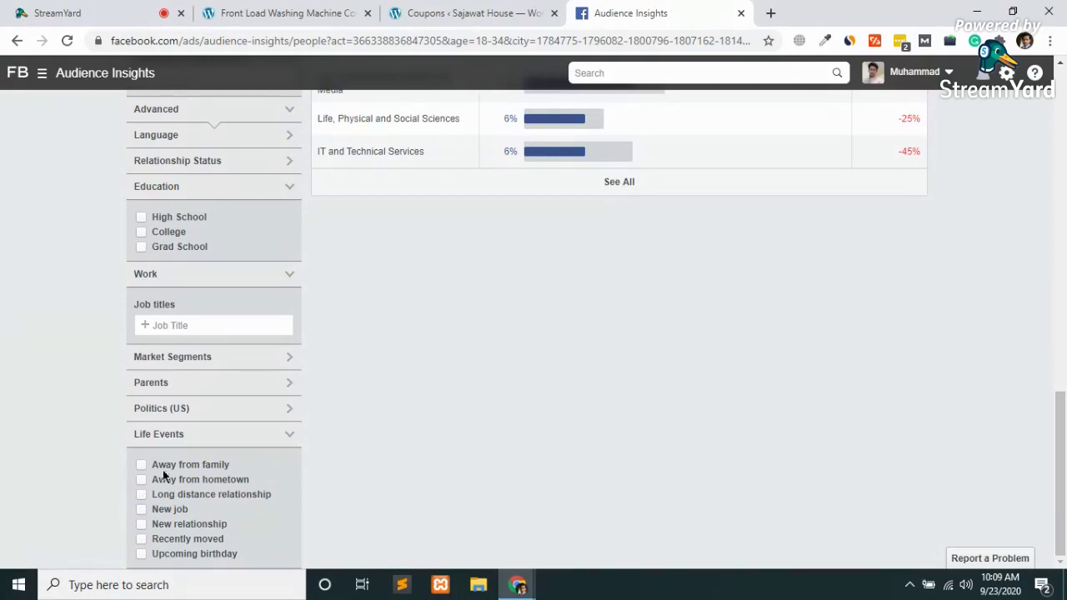
{"action": "left_click", "coordinate": [141, 555]}
{"action": "scroll", "coordinate": [69, 417], "scroll_direction": "up", "scroll_amount": 15}
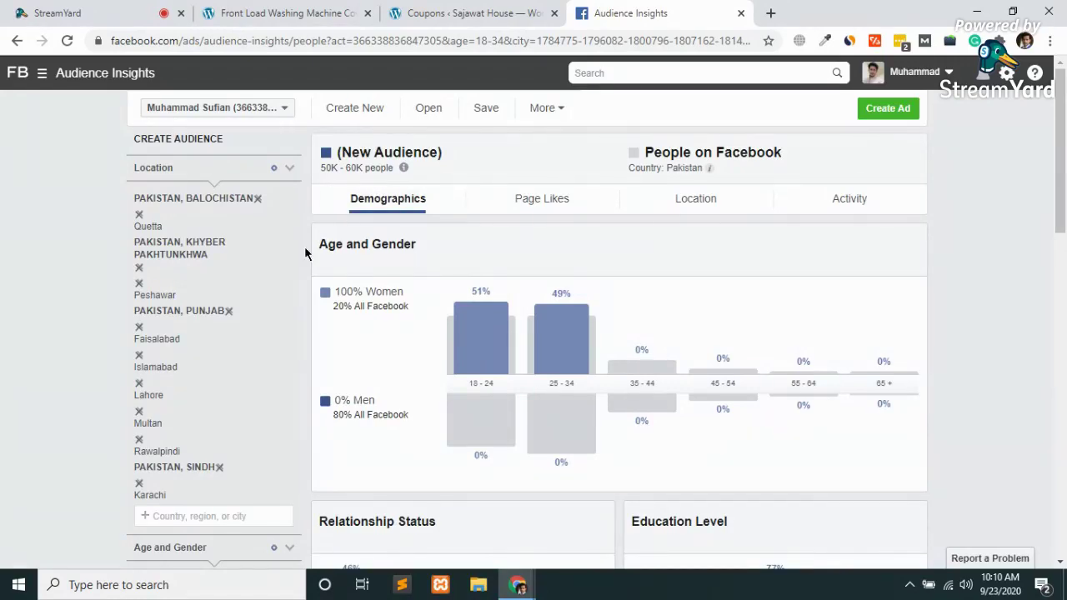
{"action": "scroll", "coordinate": [305, 250], "scroll_direction": "down", "scroll_amount": 15}
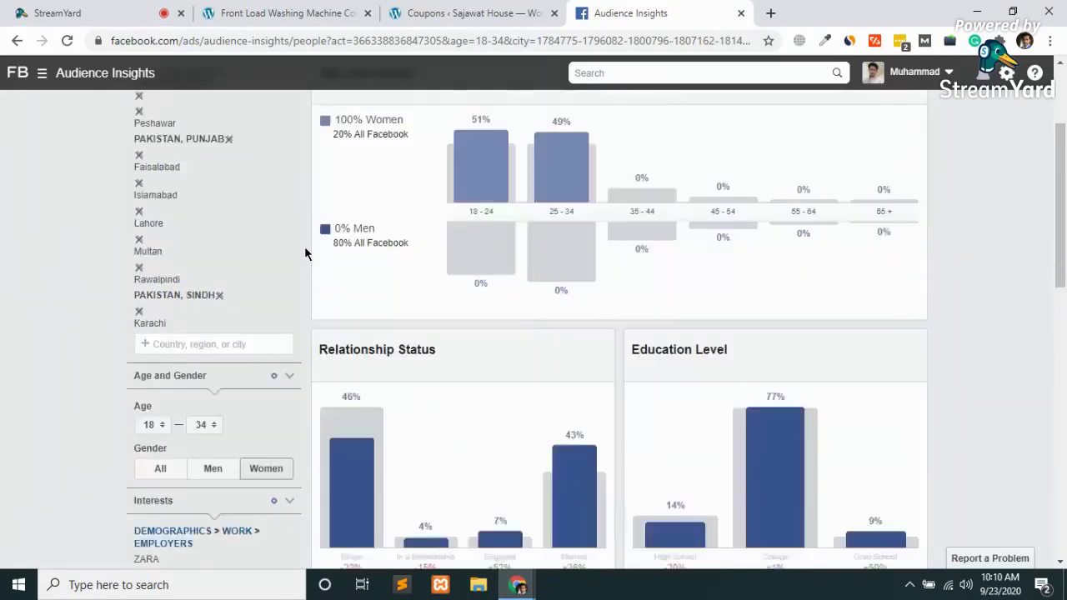
{"action": "scroll", "coordinate": [304, 252], "scroll_direction": "up", "scroll_amount": 8}
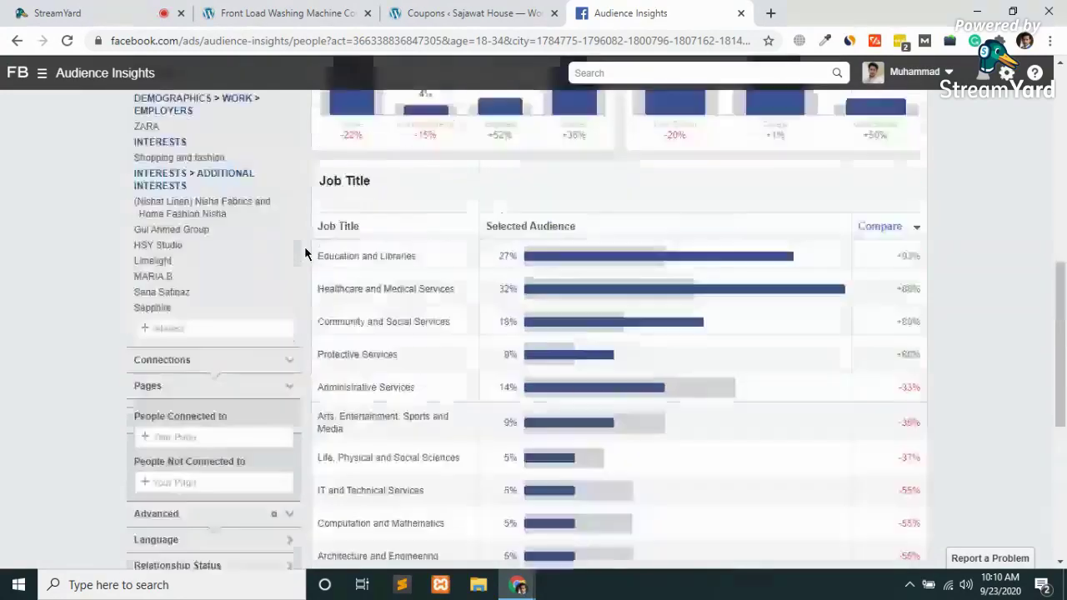
{"action": "scroll", "coordinate": [190, 292], "scroll_direction": "down", "scroll_amount": 8}
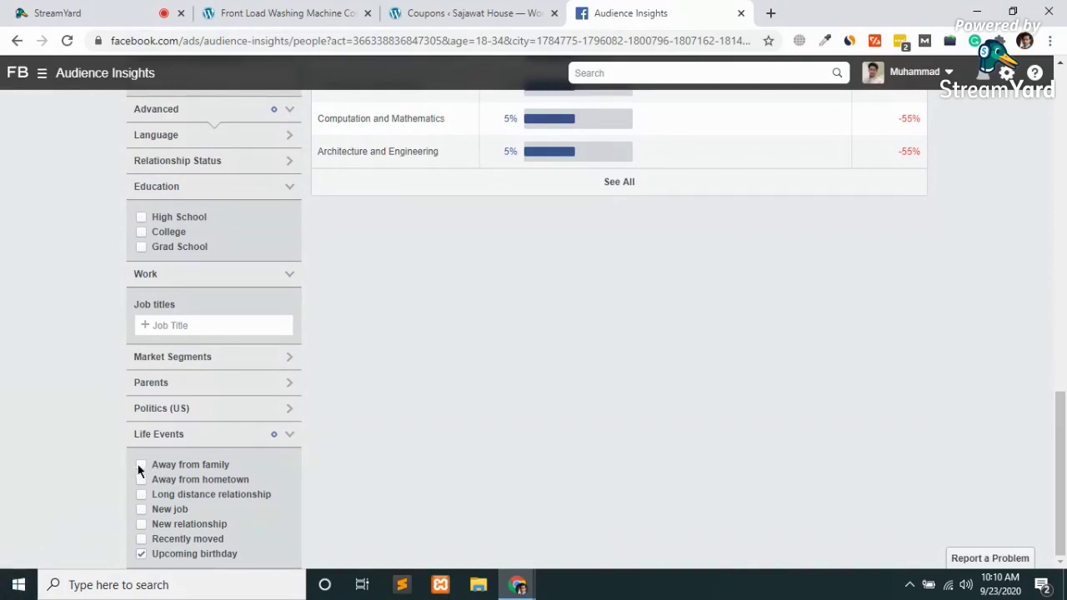
Untick the Upcoming birthday life-event filter so no Life Events filter remains
{"action": "left_click", "coordinate": [140, 554]}
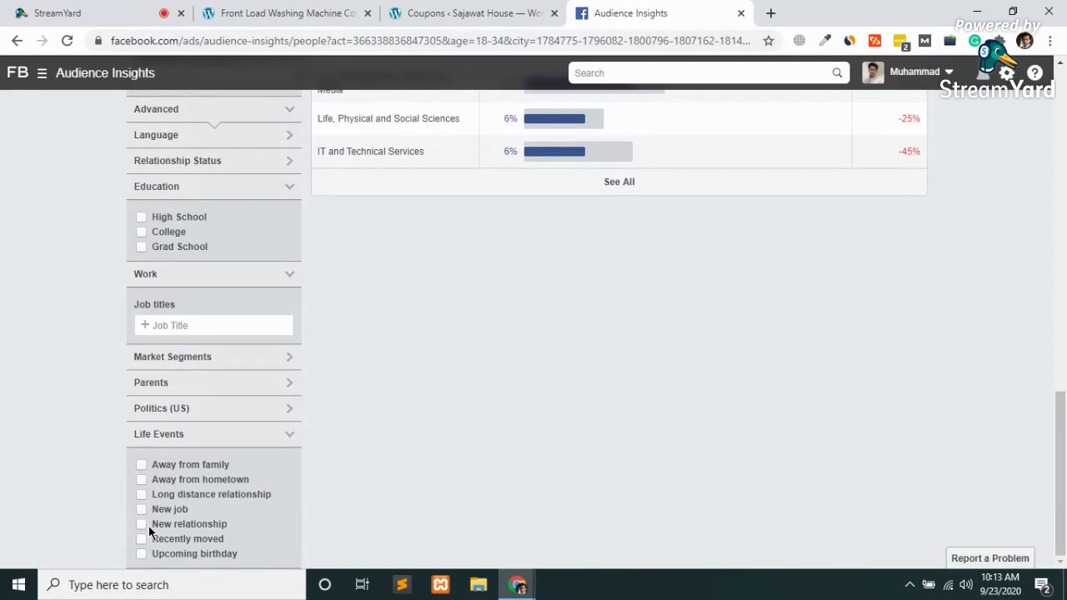
{"action": "scroll", "coordinate": [139, 531], "scroll_direction": "up", "scroll_amount": 5}
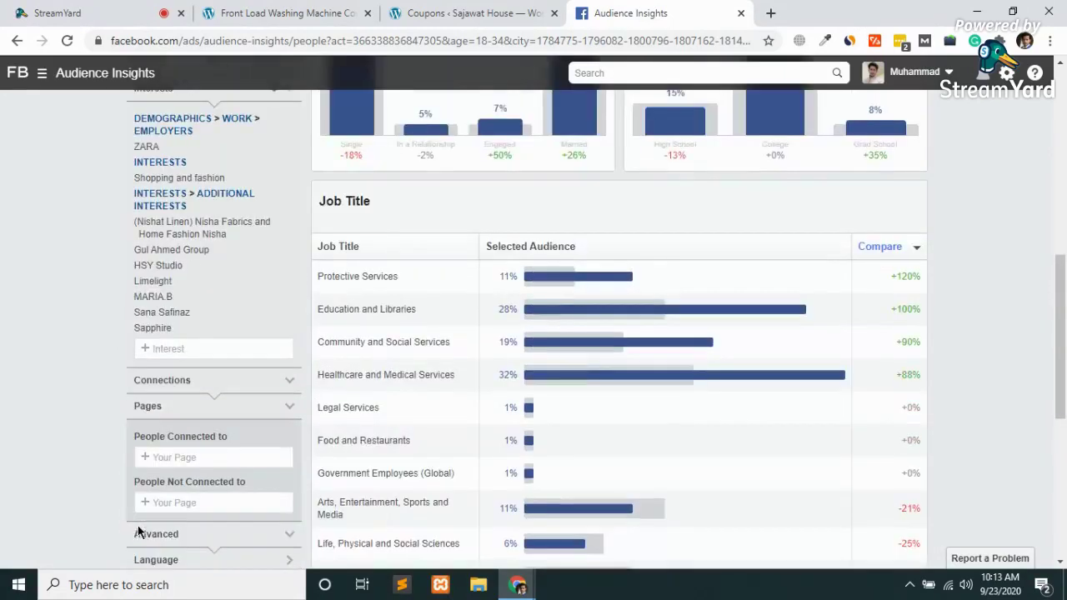
{"action": "scroll", "coordinate": [140, 531], "scroll_direction": "up", "scroll_amount": 10}
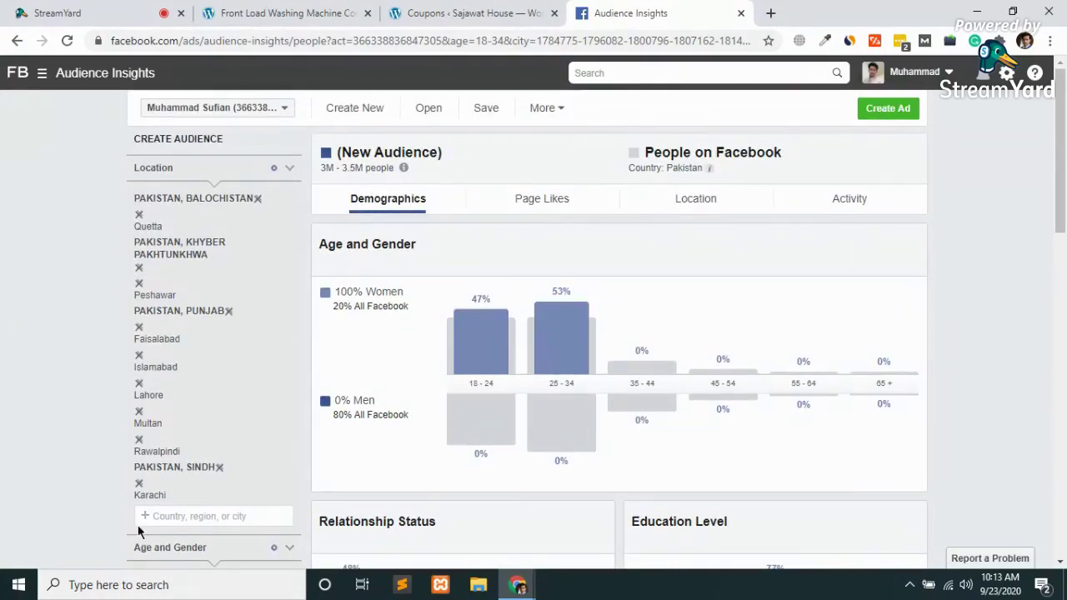
{"action": "scroll", "coordinate": [139, 531], "scroll_direction": "down", "scroll_amount": 4}
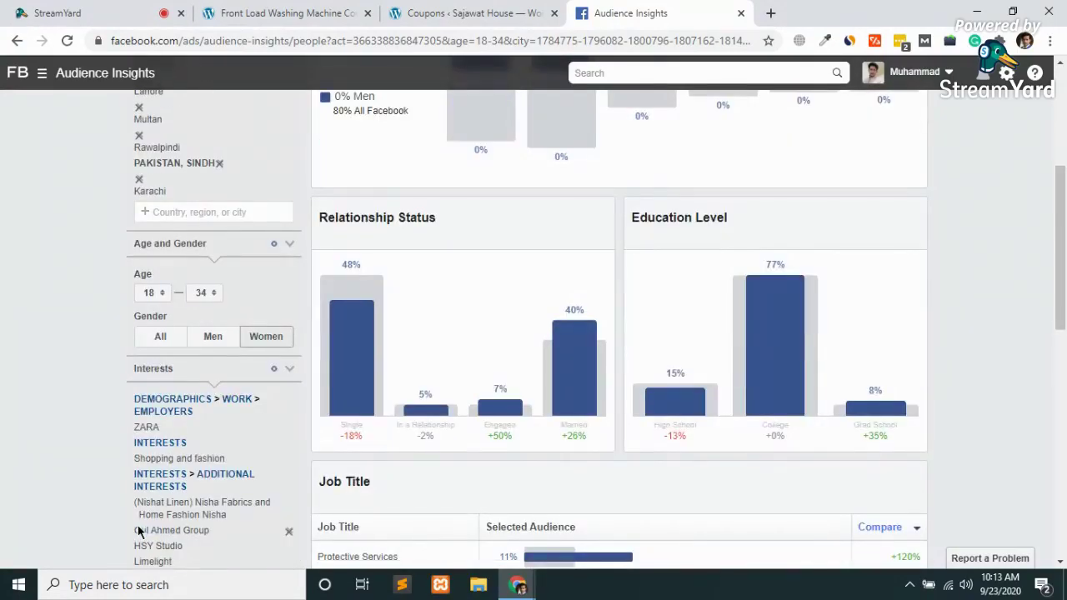
{"action": "scroll", "coordinate": [450, 409], "scroll_direction": "up", "scroll_amount": 4}
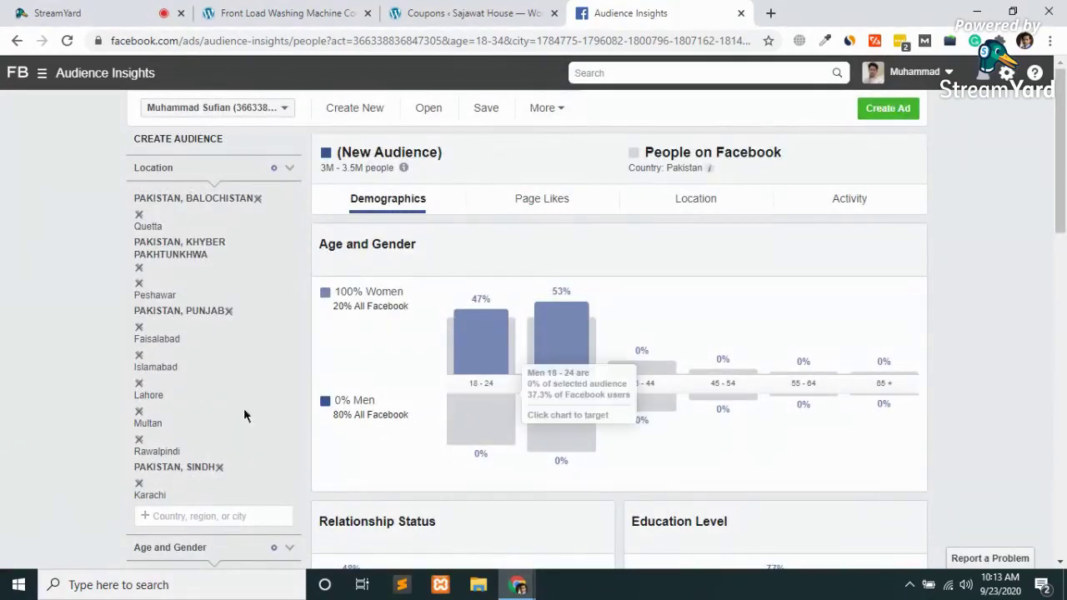
{"action": "scroll", "coordinate": [203, 425], "scroll_direction": "down", "scroll_amount": 15}
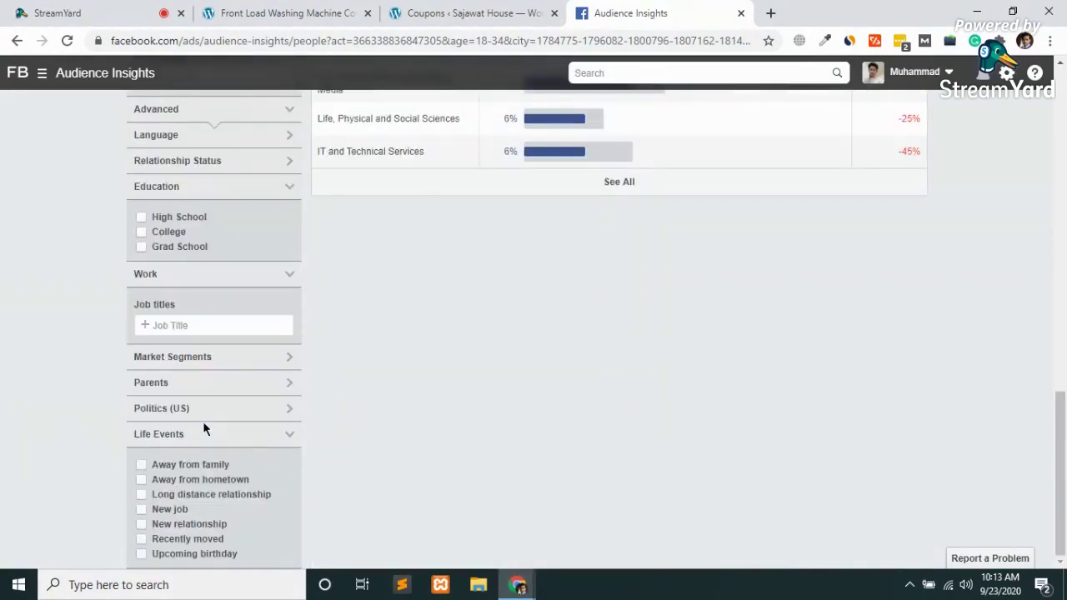
{"action": "scroll", "coordinate": [205, 428], "scroll_direction": "up", "scroll_amount": 10}
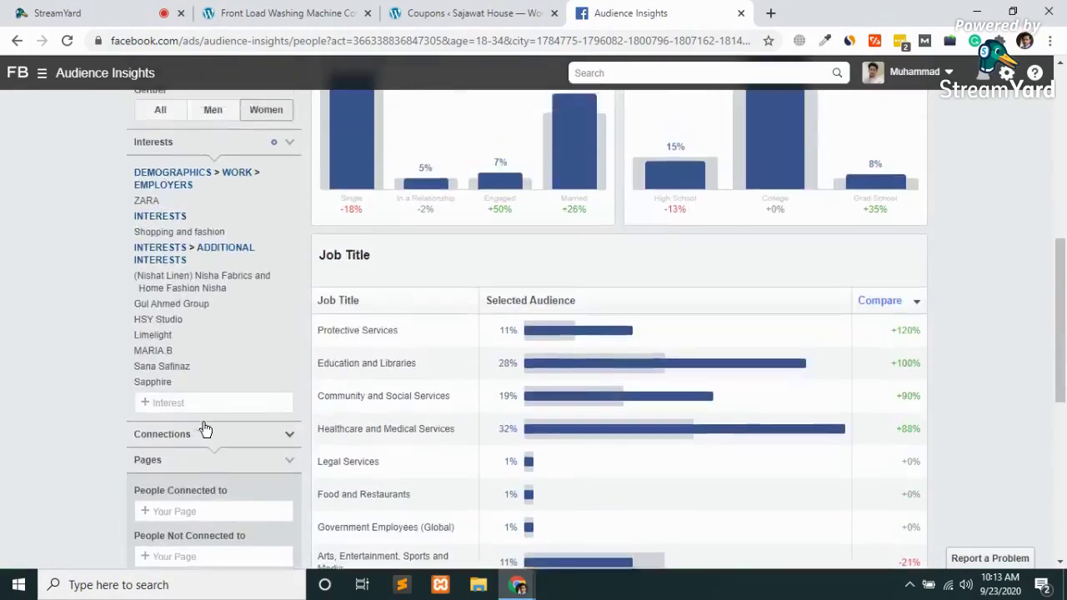
{"action": "scroll", "coordinate": [205, 428], "scroll_direction": "up", "scroll_amount": 10}
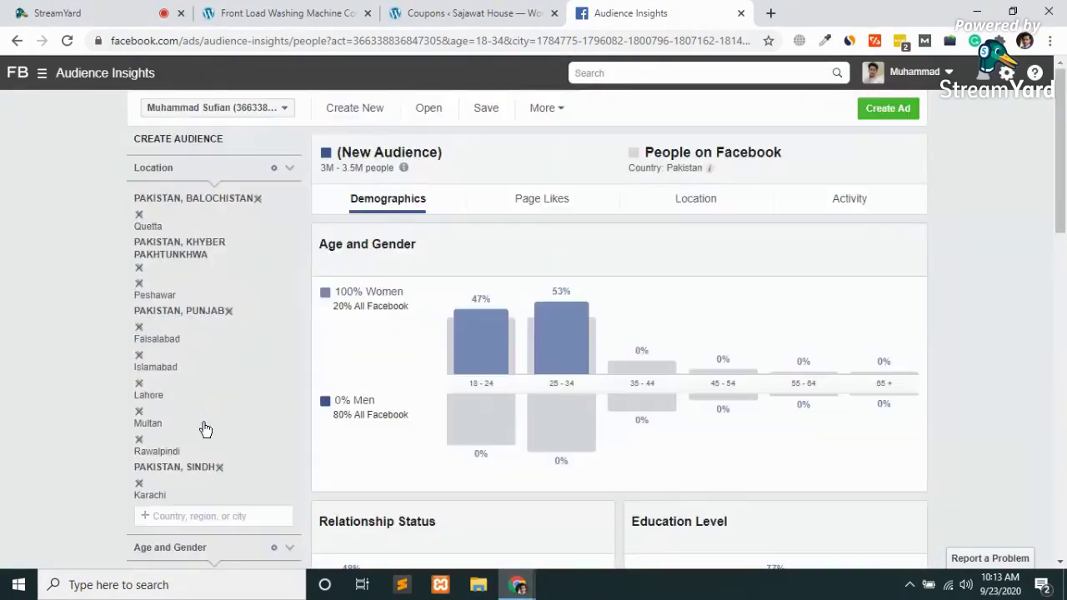
{"action": "left_click", "coordinate": [540, 199]}
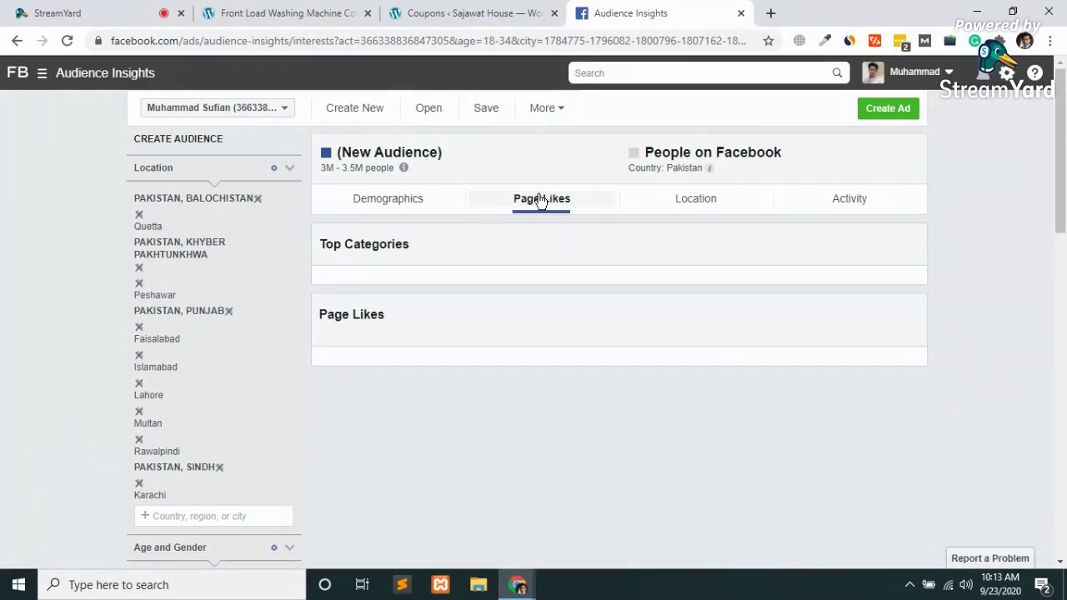
{"action": "left_click", "coordinate": [691, 207]}
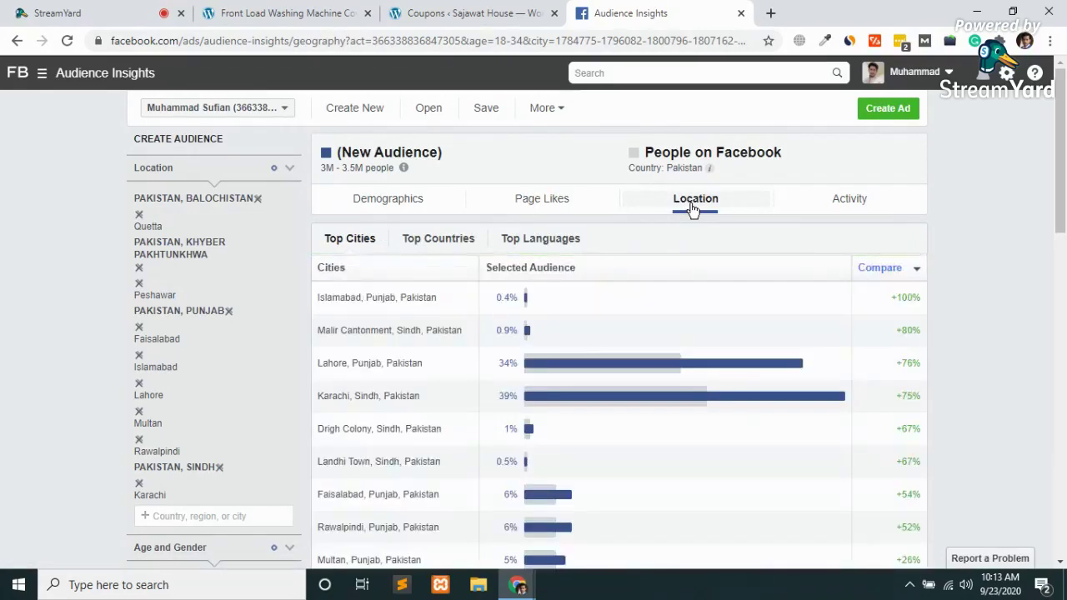
{"action": "scroll", "coordinate": [599, 281], "scroll_direction": "down", "scroll_amount": 3}
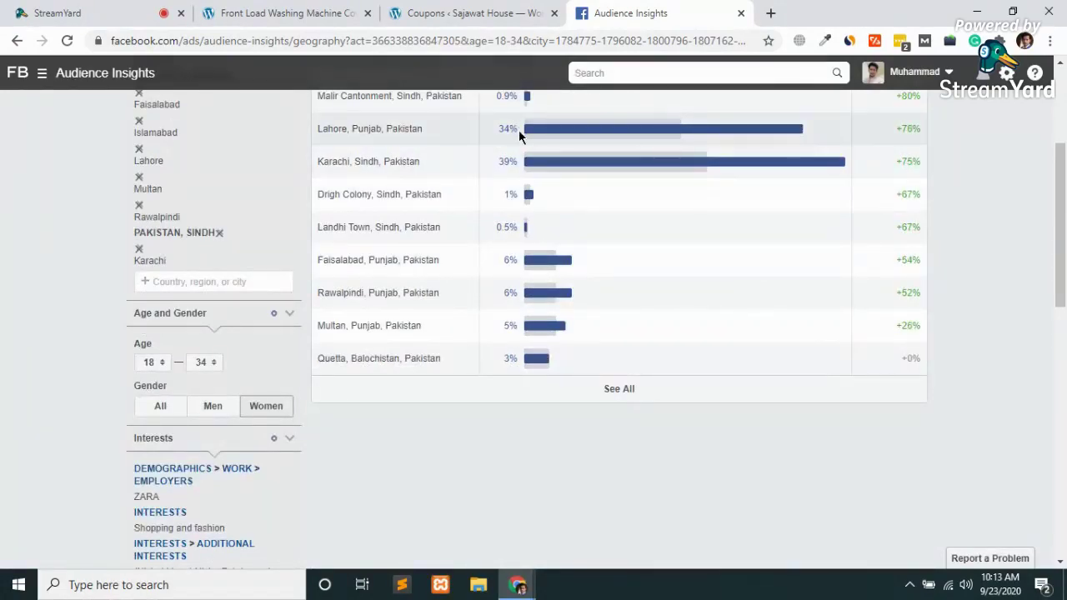
{"action": "mouse_move", "coordinate": [532, 167]}
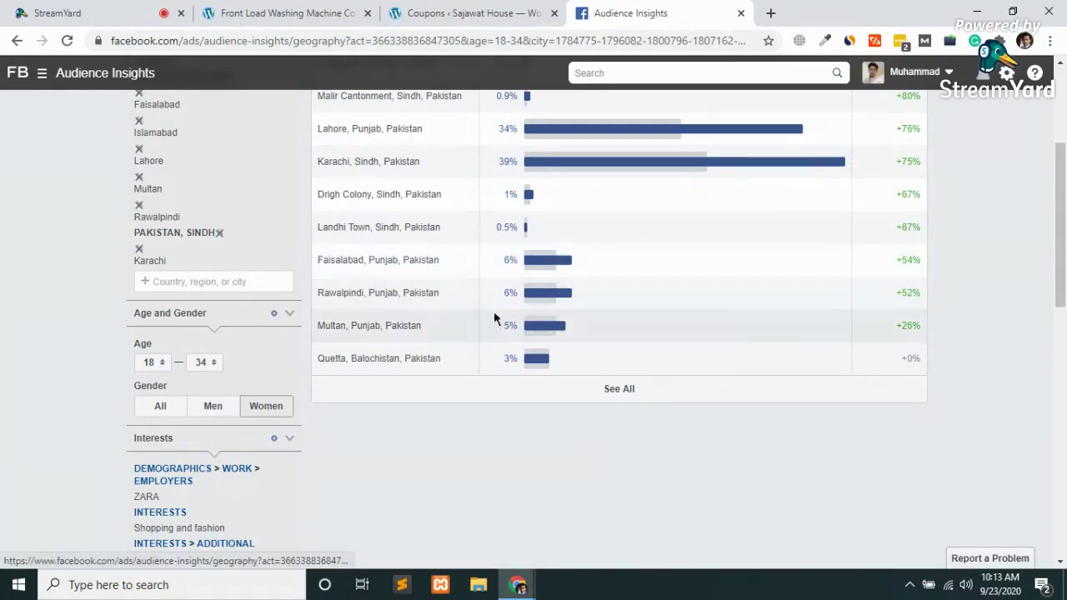
{"action": "mouse_move", "coordinate": [550, 331]}
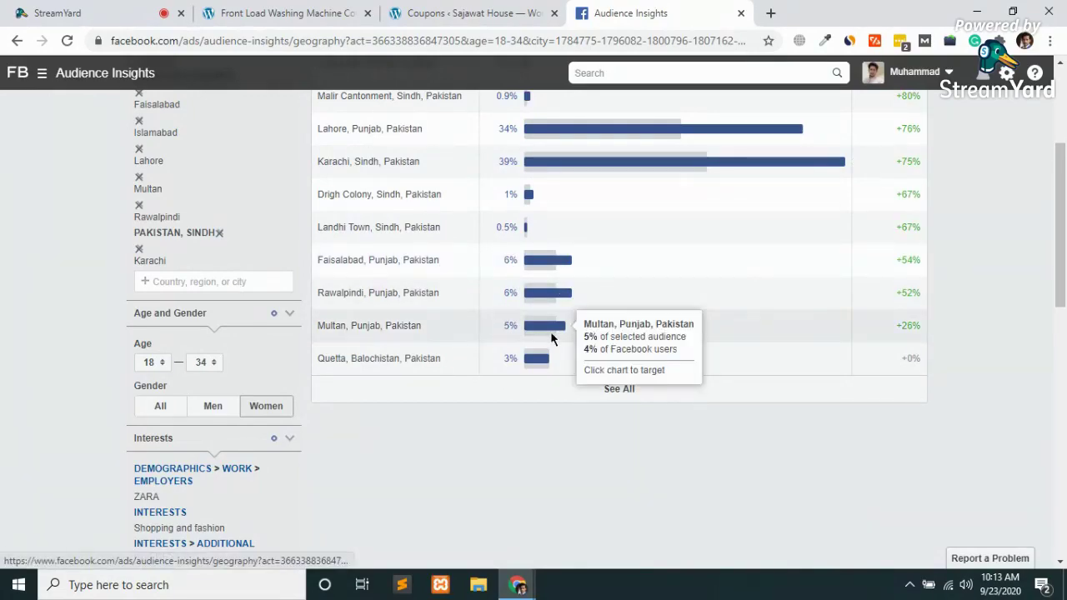
{"action": "scroll", "coordinate": [551, 333], "scroll_direction": "up", "scroll_amount": 1}
{"action": "scroll", "coordinate": [551, 333], "scroll_direction": "up", "scroll_amount": 2}
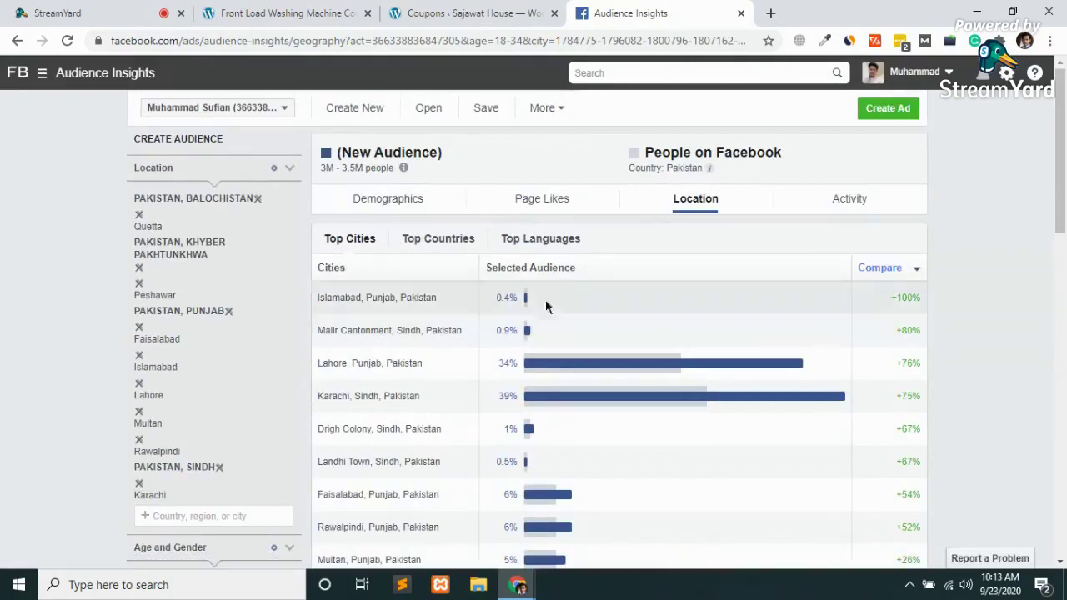
{"action": "scroll", "coordinate": [335, 375], "scroll_direction": "down", "scroll_amount": 2}
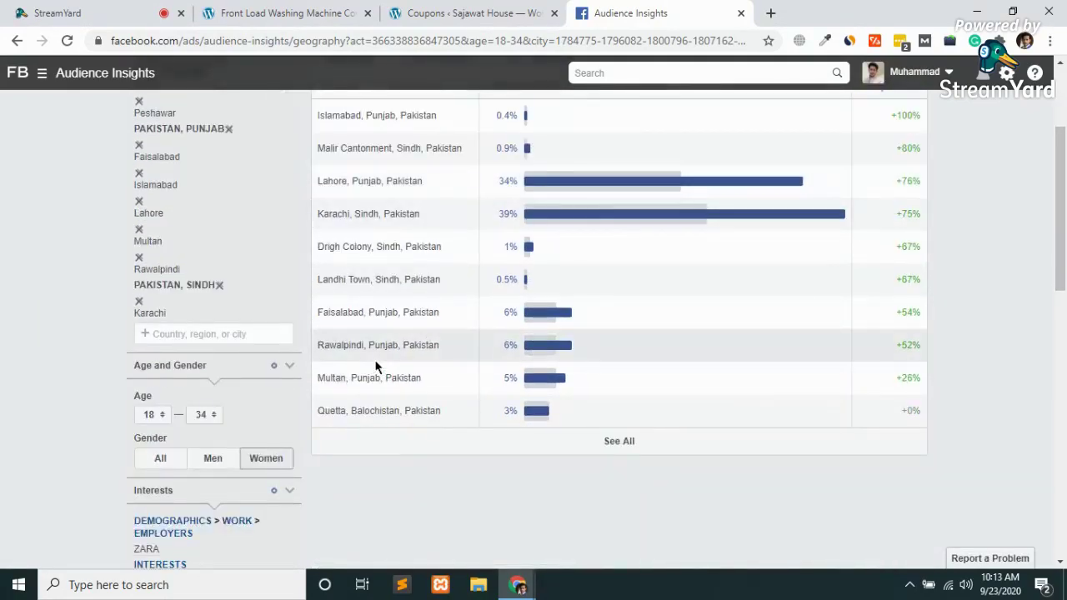
{"action": "scroll", "coordinate": [375, 362], "scroll_direction": "up", "scroll_amount": 2}
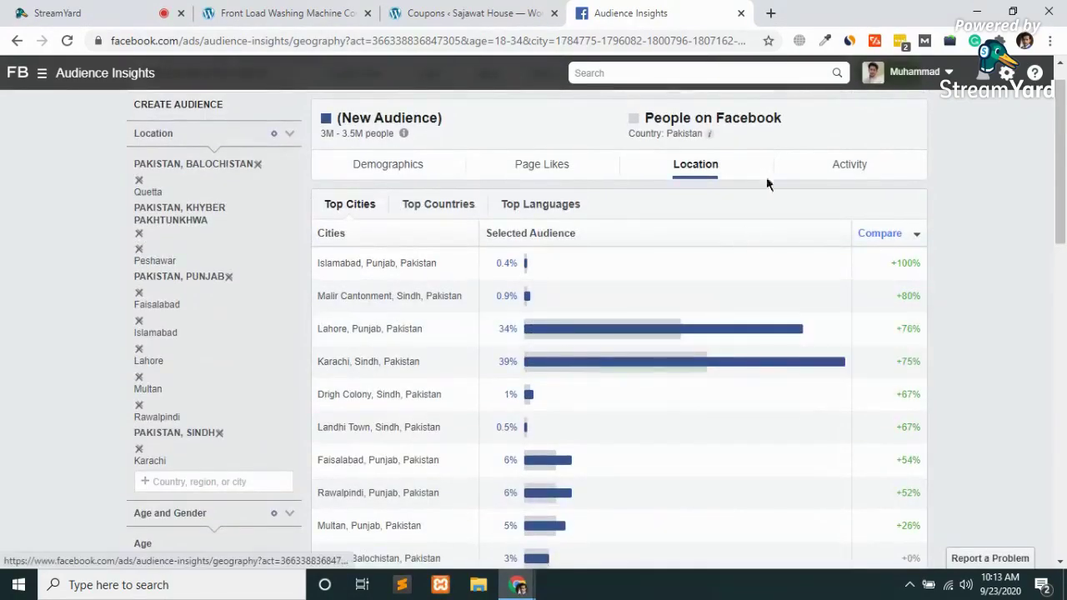
Show the Activity breakdown with frequency of activities and device users
{"action": "left_click", "coordinate": [846, 166]}
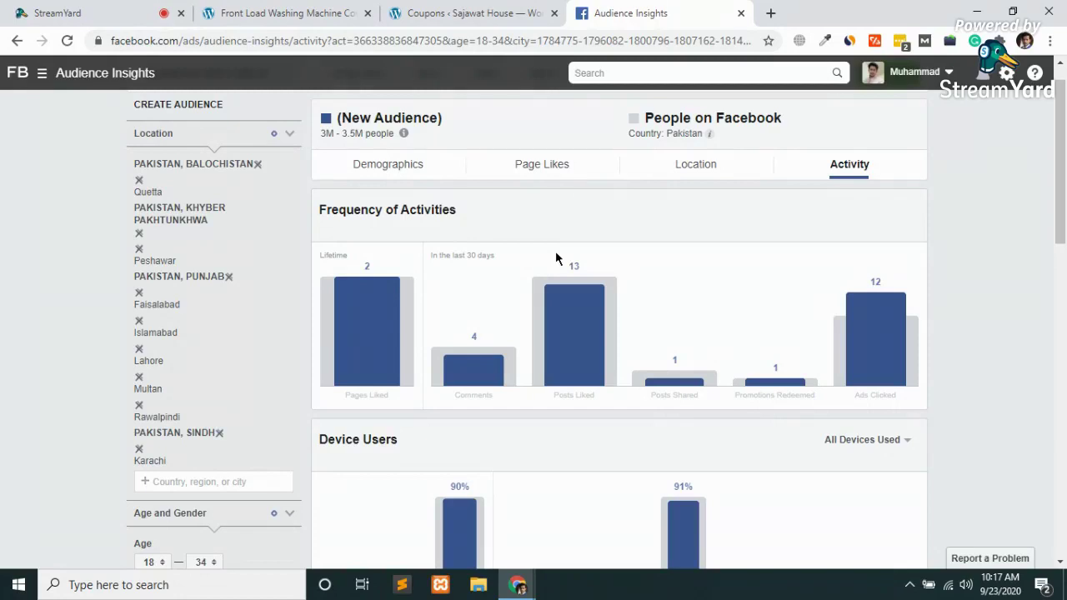
Google 'facebook for woocommerce plugin' in a new tab and open the WordPress.org result in another tab
{"action": "left_click", "coordinate": [771, 13]}
{"action": "type", "text": "face"}
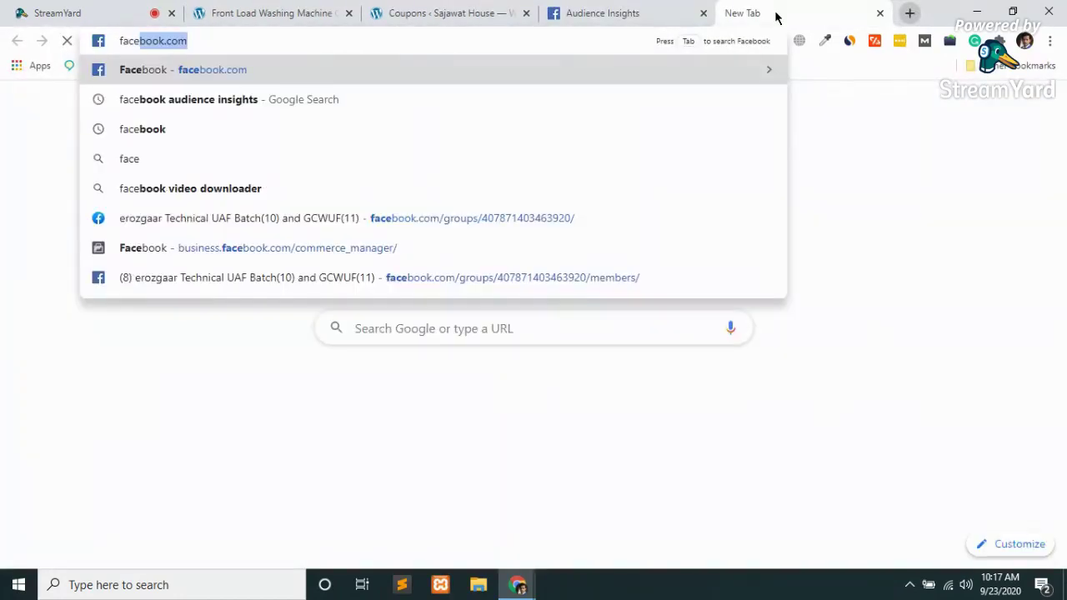
{"action": "type", "text": "book "}
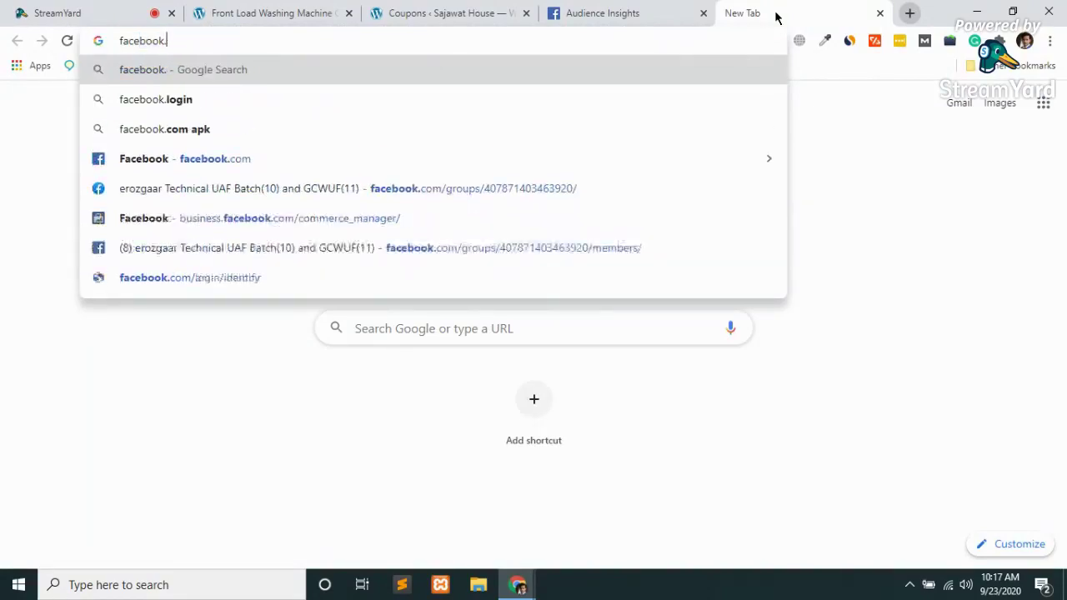
{"action": "type", "text": "fo"}
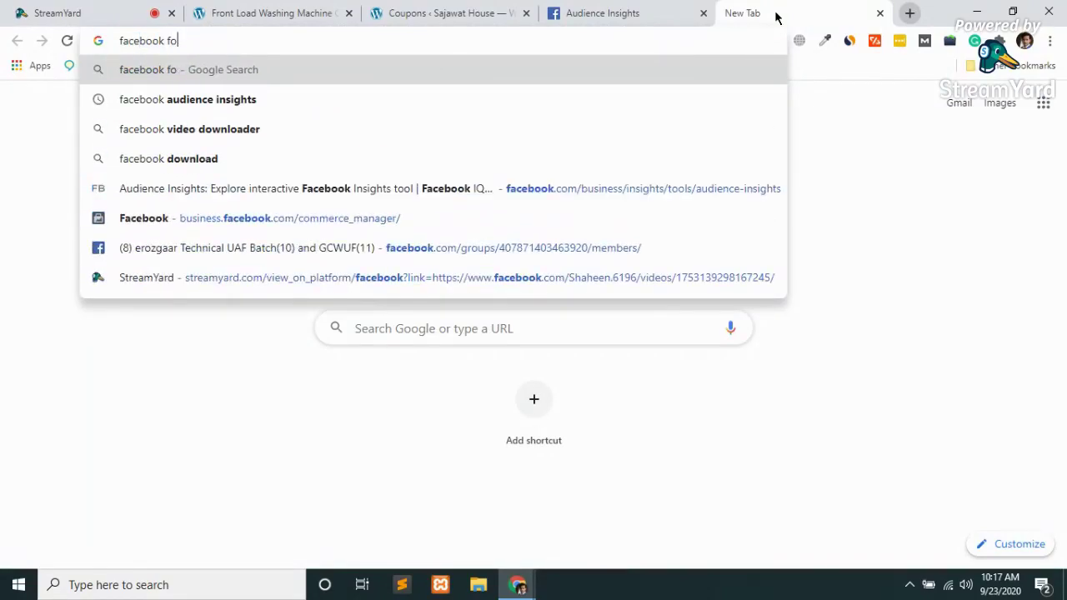
{"action": "type", "text": "r woo"}
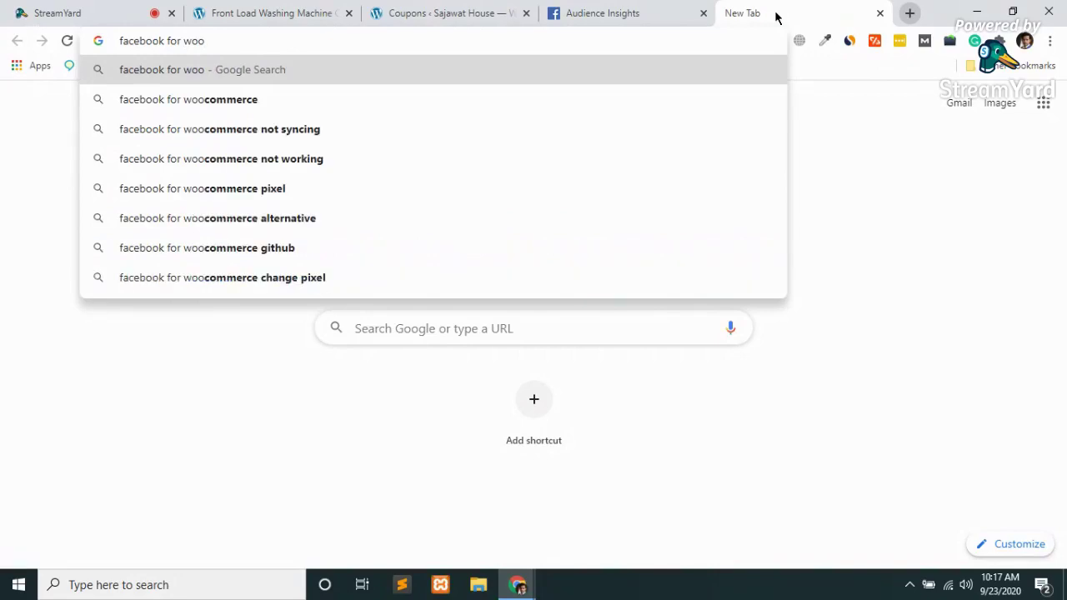
{"action": "key", "text": "Down"}
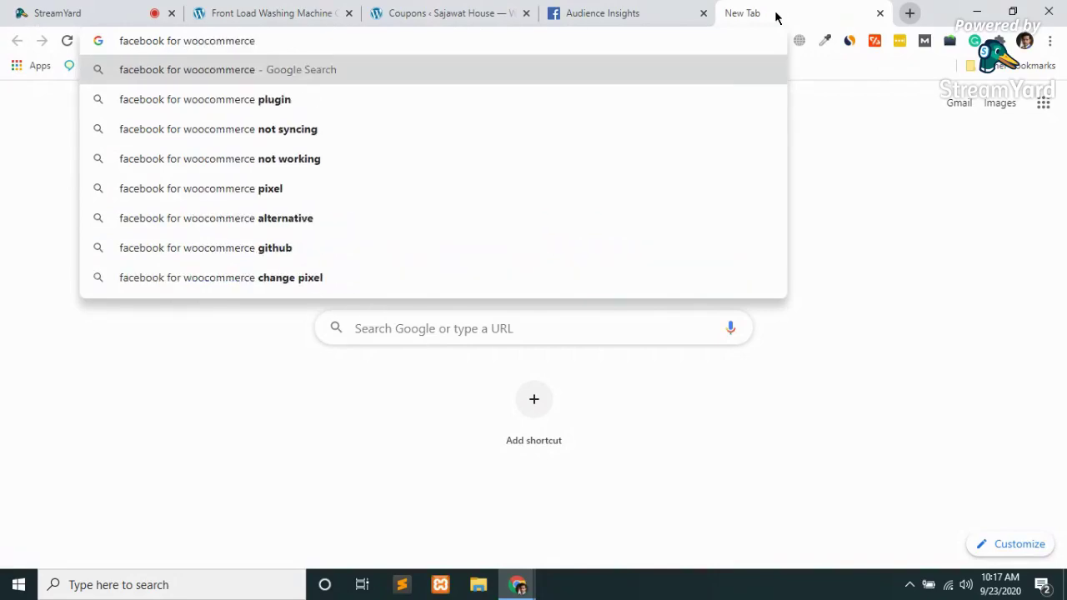
{"action": "key", "text": "Down"}
{"action": "key", "text": "Return"}
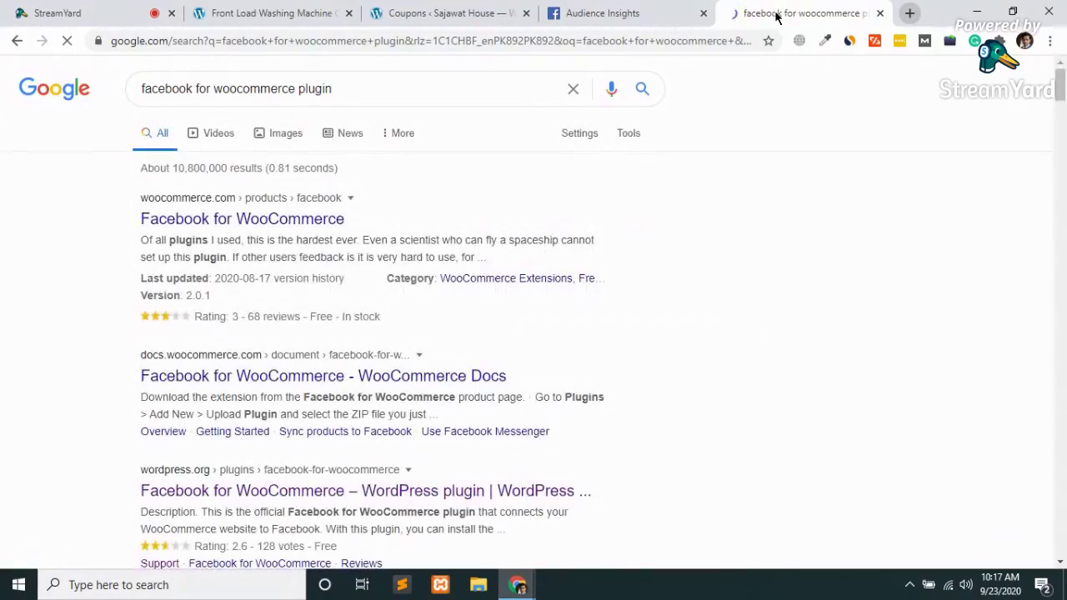
{"action": "left_click", "coordinate": [288, 223]}
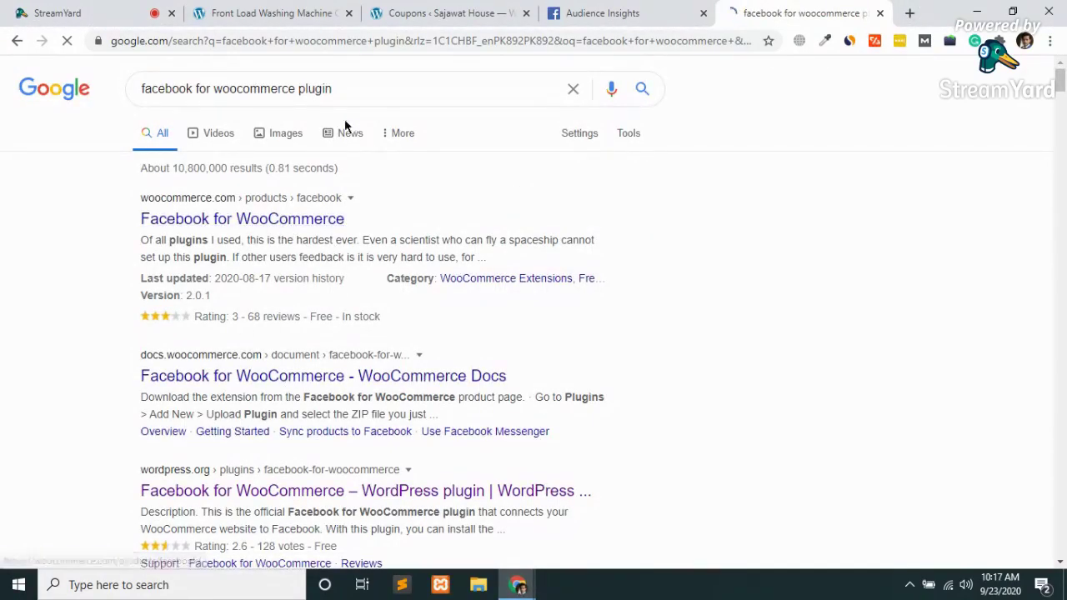
{"action": "left_click", "coordinate": [339, 492], "text": "ctrl"}
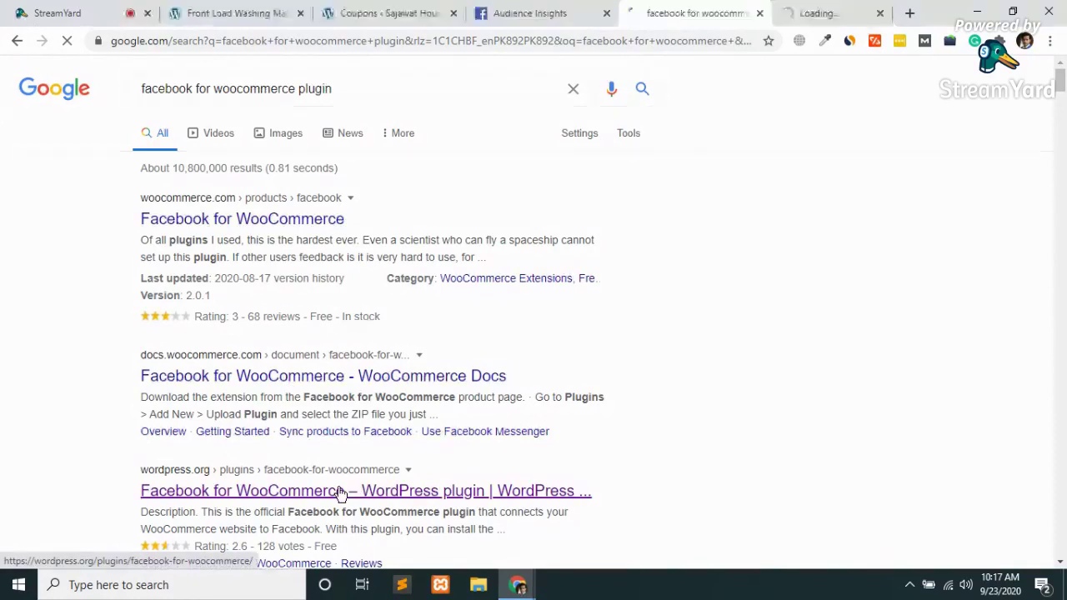
Bring up the WordPress.org Facebook for WooCommerce page showing version 2.0.1 and 800,000+ installs
{"action": "left_click", "coordinate": [807, 14]}
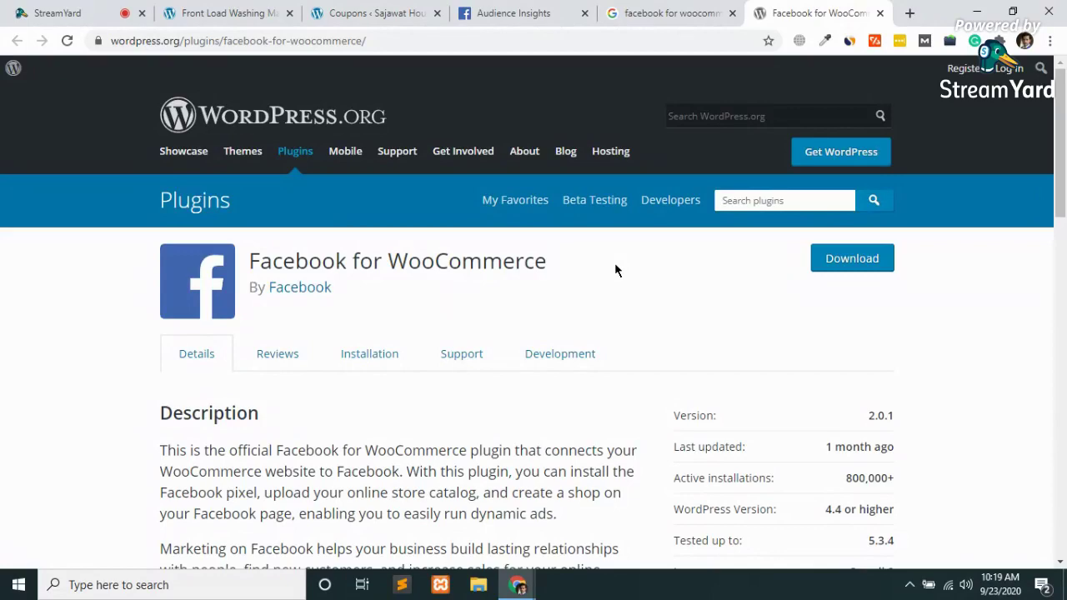
Abandon a new tab's partly typed address and return to the Facebook for WooCommerce plugin page
{"action": "left_click", "coordinate": [909, 13]}
{"action": "type", "text": "kam"}
{"action": "key", "text": "BackSpace"}
{"action": "key", "text": "BackSpace"}
{"action": "key", "text": "BackSpace"}
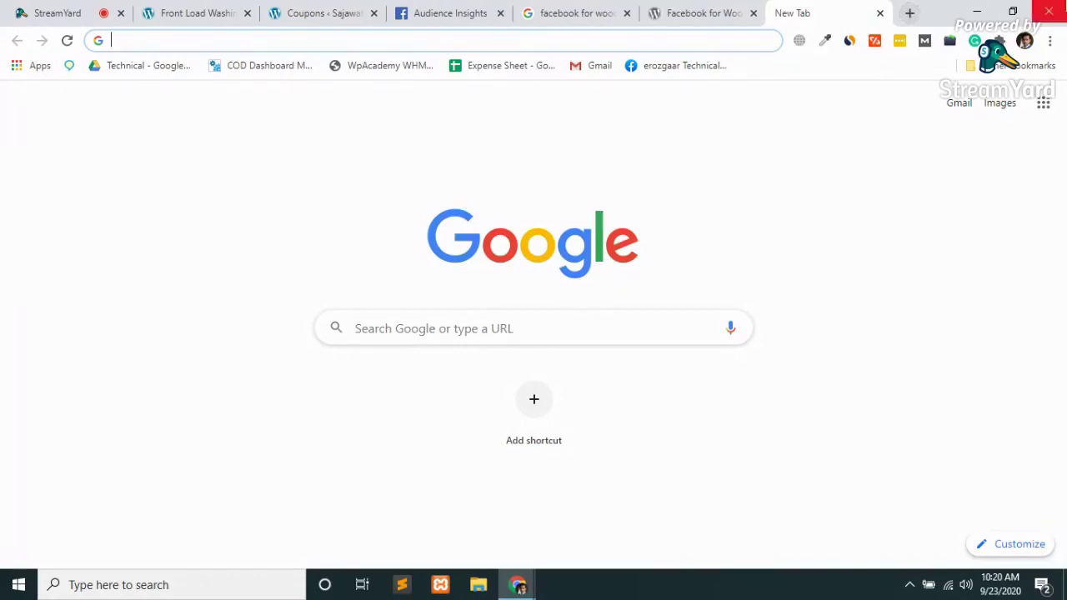
{"action": "left_click", "coordinate": [709, 9]}
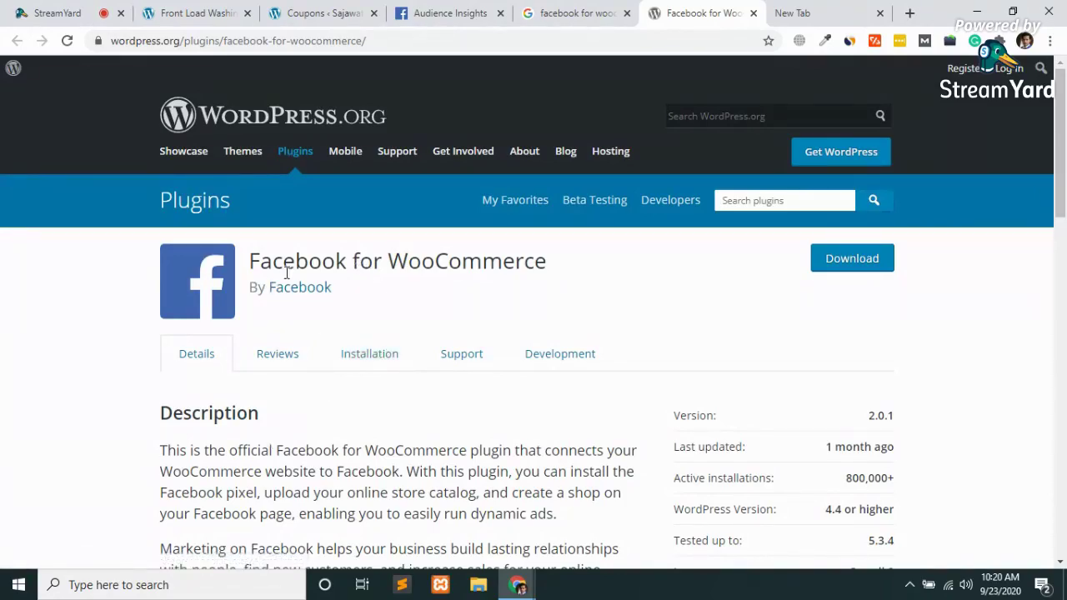
{"action": "scroll", "coordinate": [735, 285], "scroll_direction": "down", "scroll_amount": 20}
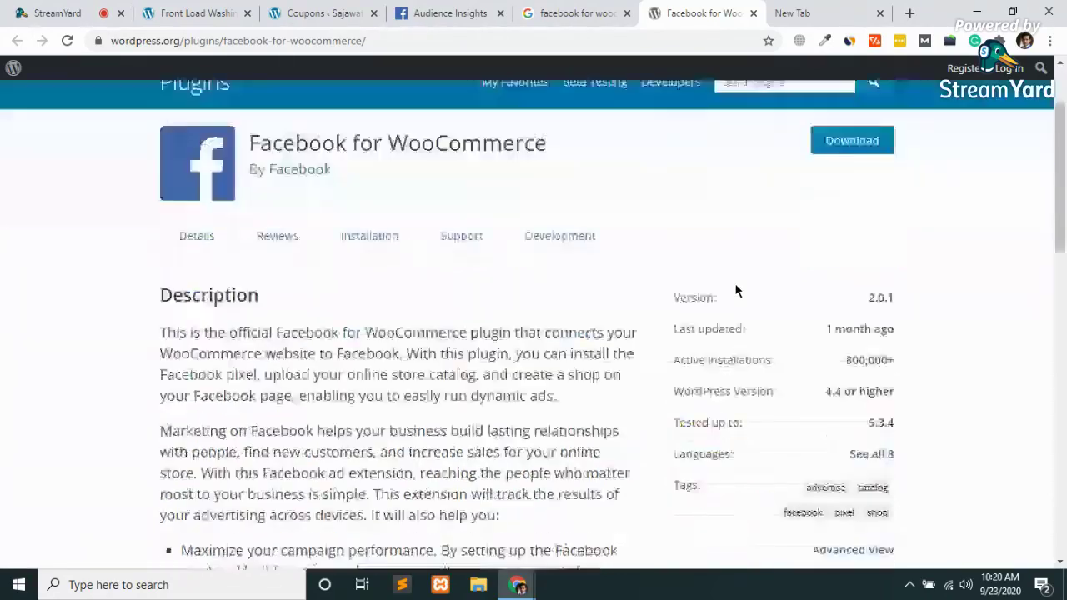
{"action": "scroll", "coordinate": [735, 290], "scroll_direction": "up", "scroll_amount": 20}
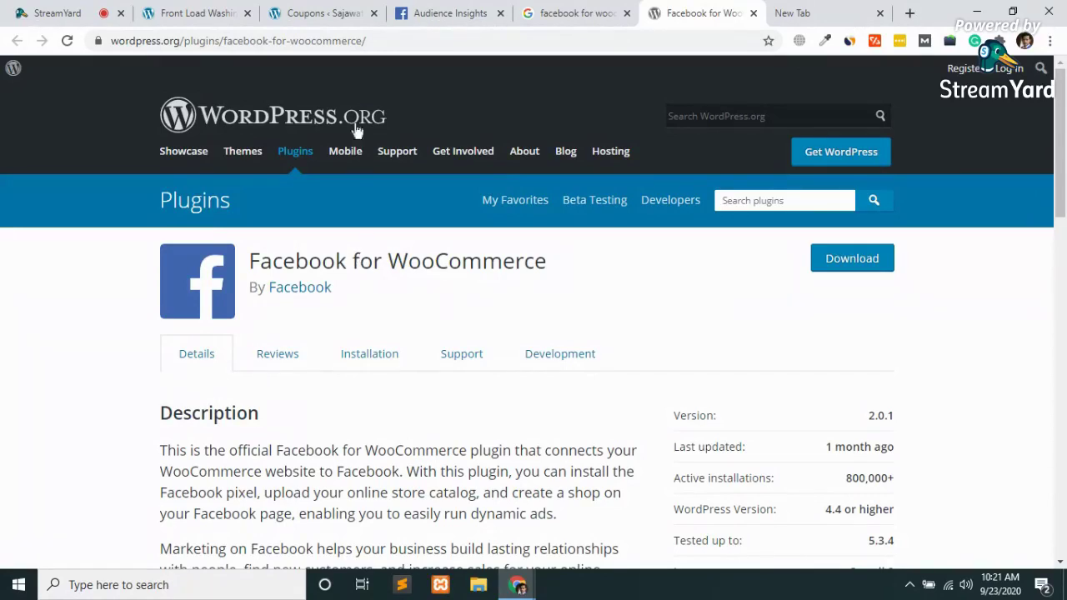
Load the quoteen.me site in the empty new tab
{"action": "left_click", "coordinate": [864, 7]}
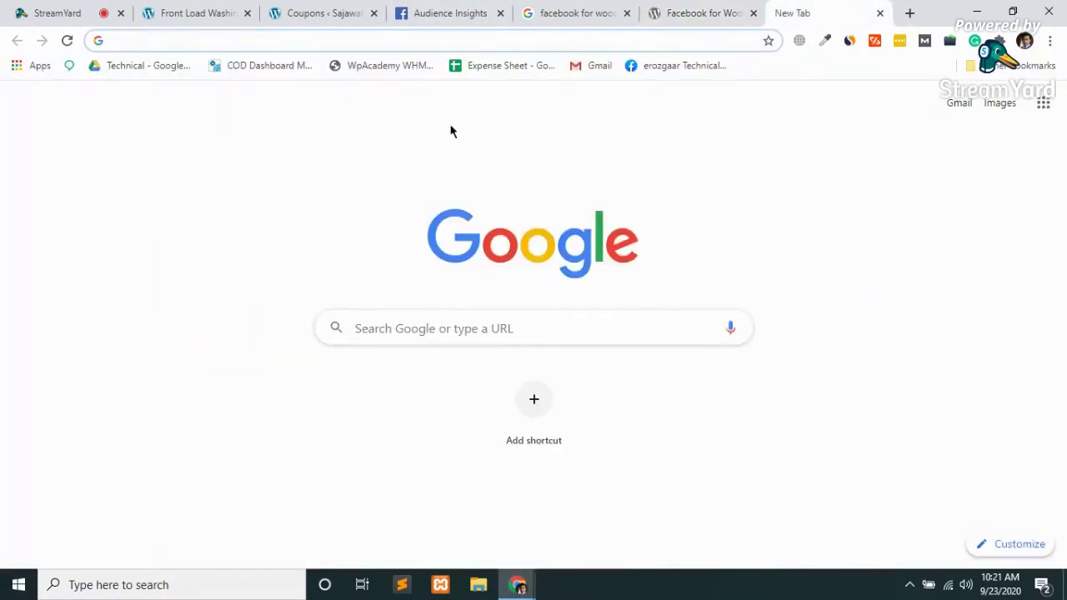
{"action": "type", "text": "quo"}
{"action": "key", "text": "BackSpace"}
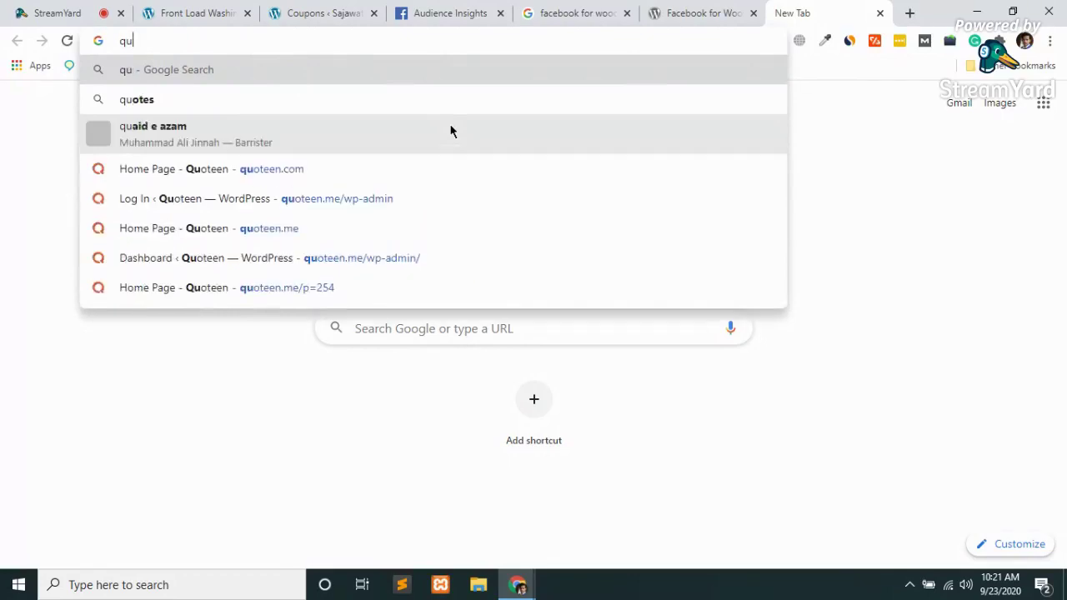
{"action": "type", "text": "otee"}
{"action": "key", "text": "Return"}
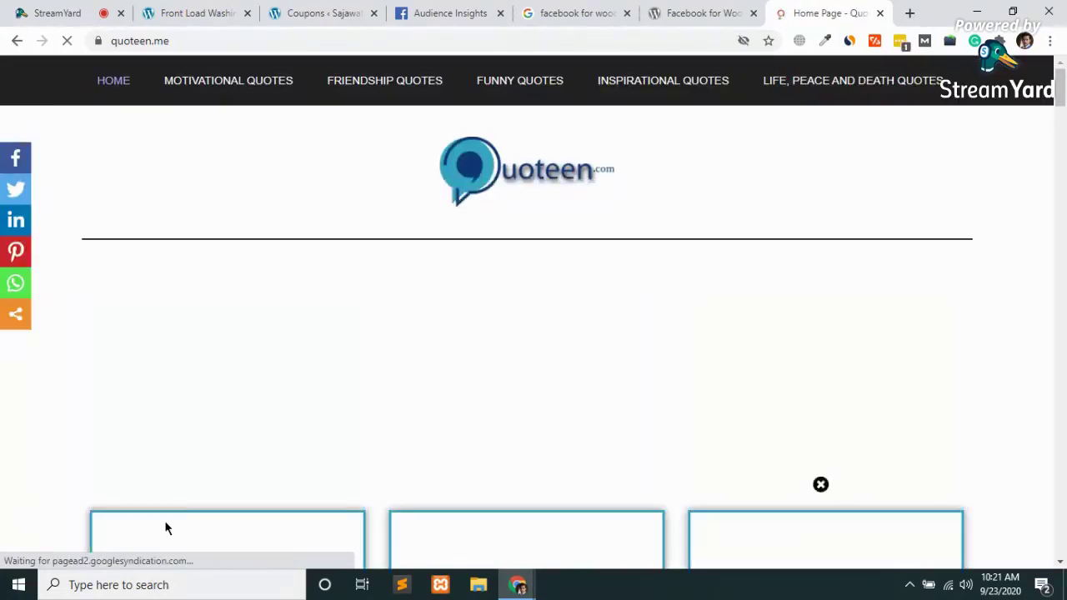
Browse the Quoteen home page's quote cards such as Negative Quotes and Eid-ul-Adha Quotes
{"action": "scroll", "coordinate": [165, 523], "scroll_direction": "down", "scroll_amount": 3}
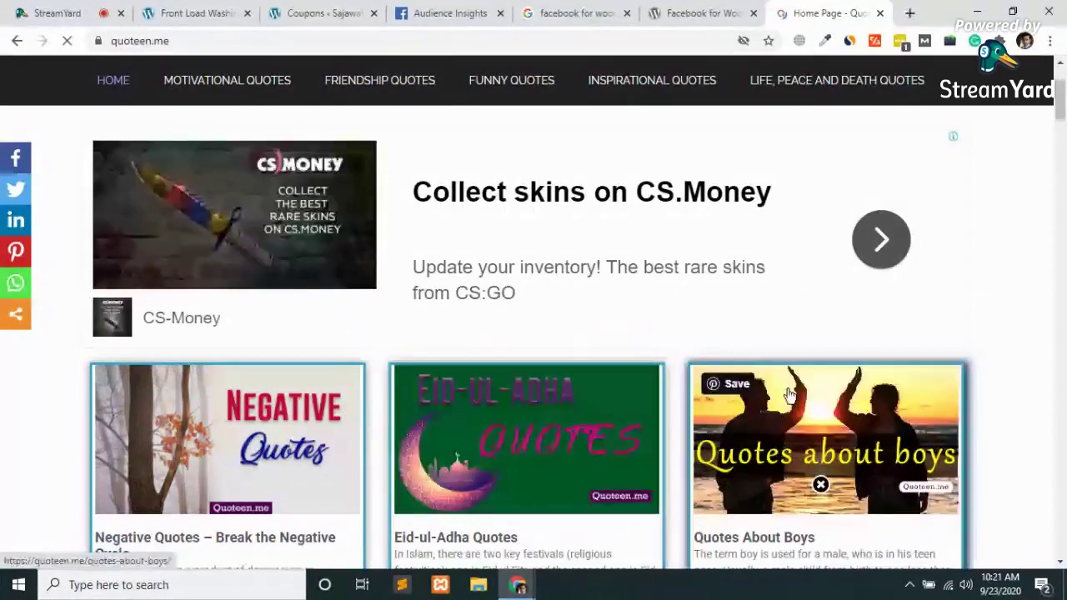
{"action": "scroll", "coordinate": [534, 412], "scroll_direction": "down", "scroll_amount": 3}
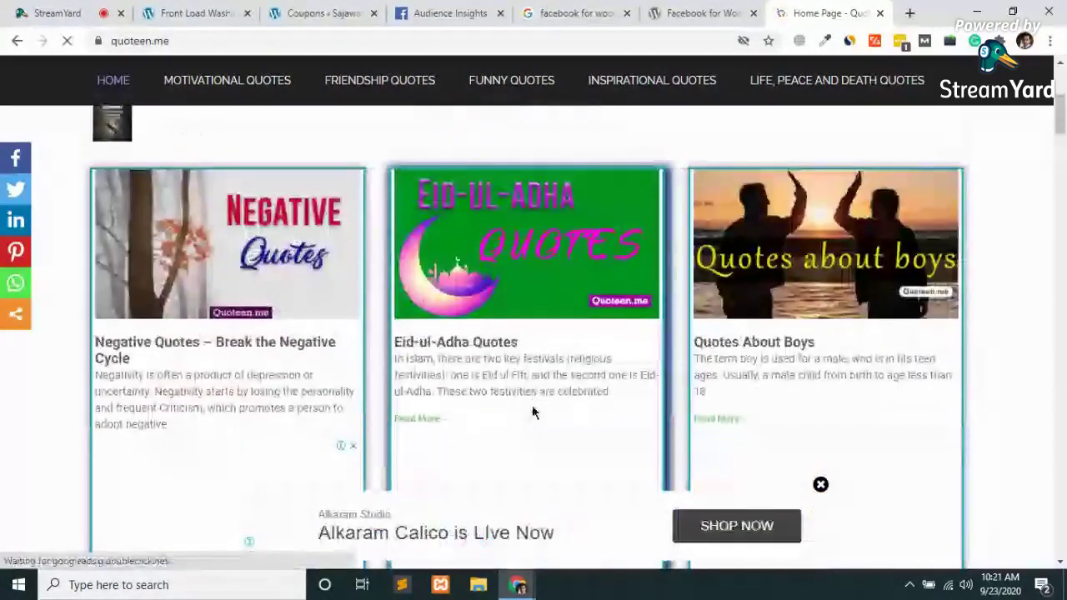
{"action": "scroll", "coordinate": [596, 357], "scroll_direction": "up", "scroll_amount": 4}
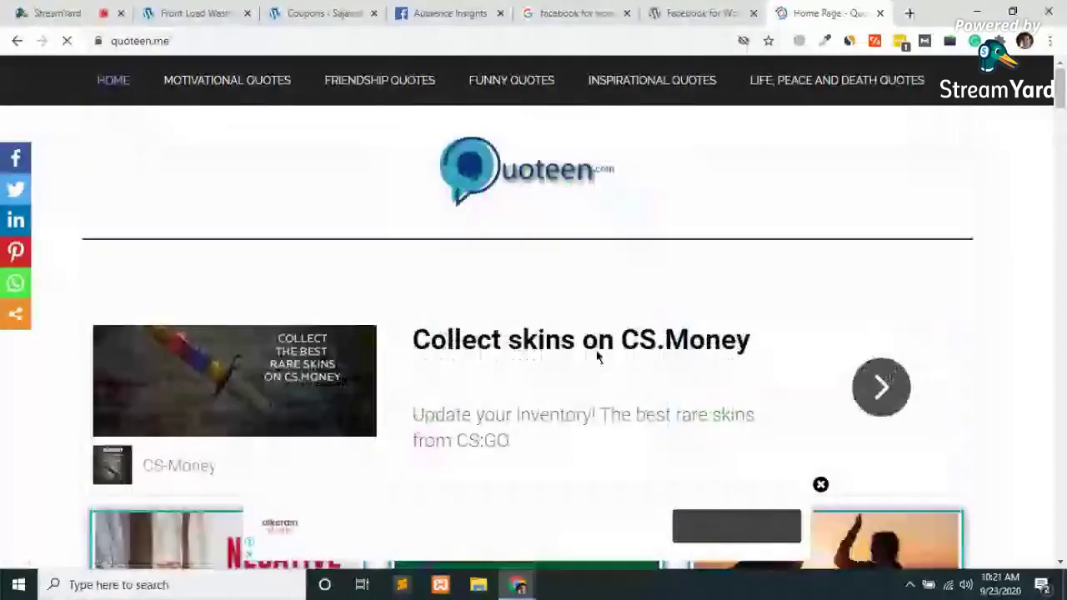
{"action": "scroll", "coordinate": [576, 357], "scroll_direction": "down", "scroll_amount": 5}
{"action": "scroll", "coordinate": [578, 358], "scroll_direction": "down", "scroll_amount": 5}
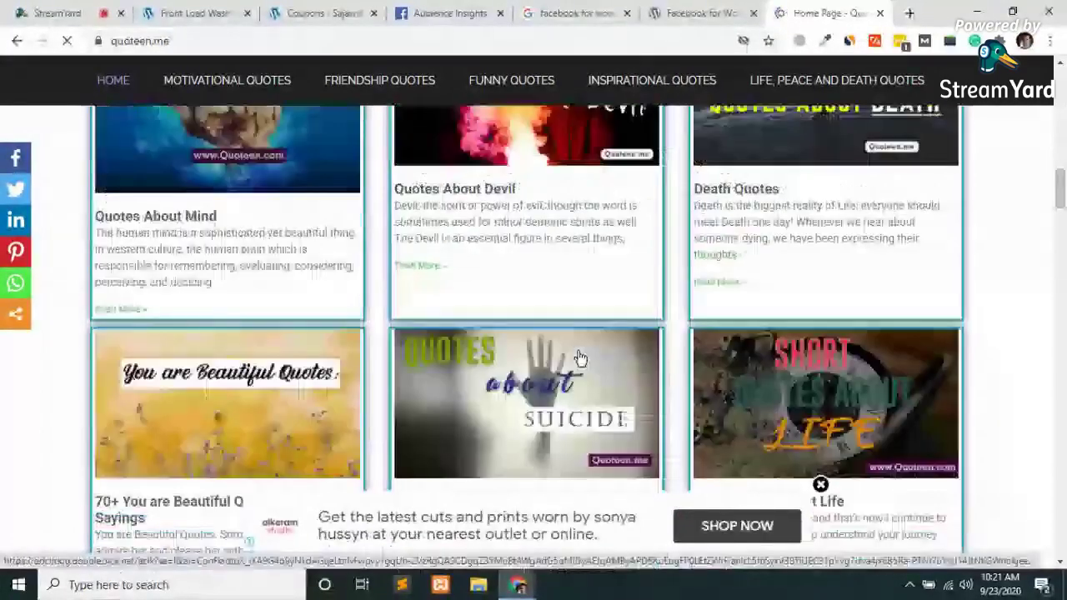
{"action": "scroll", "coordinate": [581, 358], "scroll_direction": "up", "scroll_amount": 5}
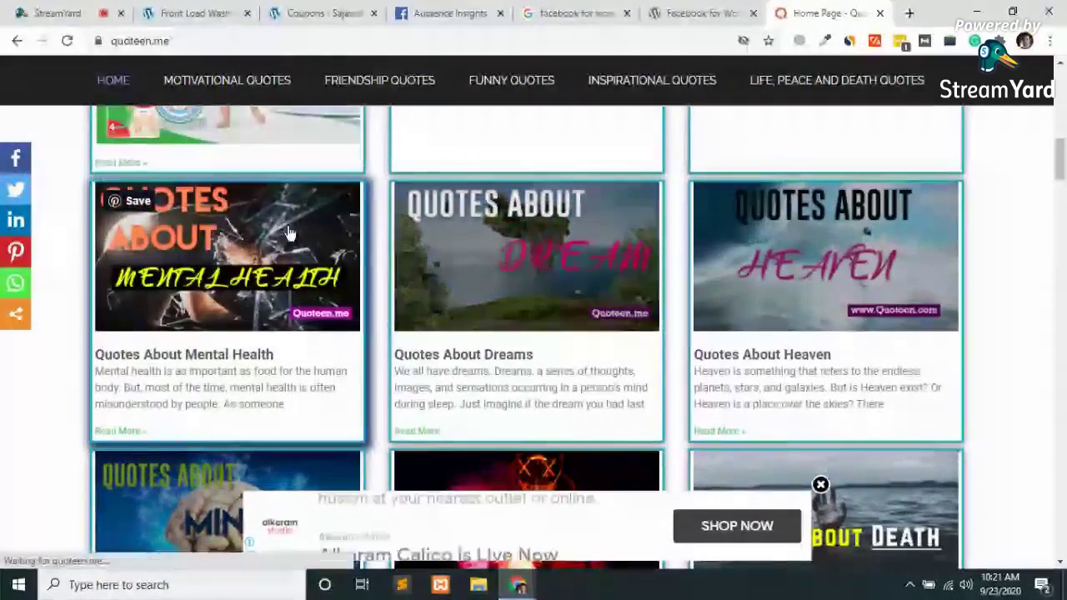
Open the Quotes About Mental Health post and read through its introduction and quote images
{"action": "left_click", "coordinate": [288, 234]}
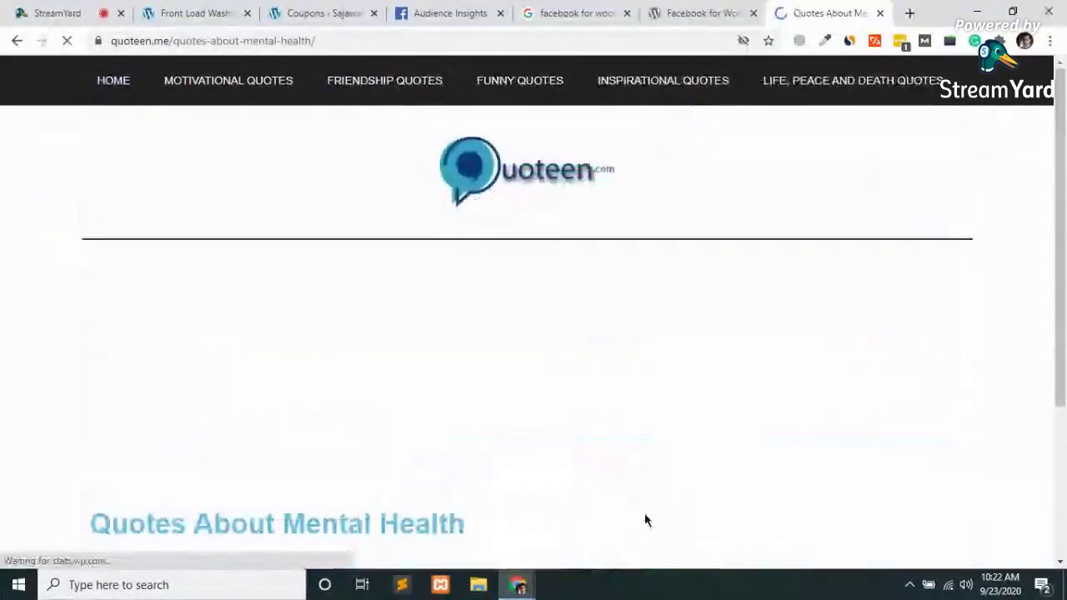
{"action": "scroll", "coordinate": [674, 446], "scroll_direction": "down", "scroll_amount": 5}
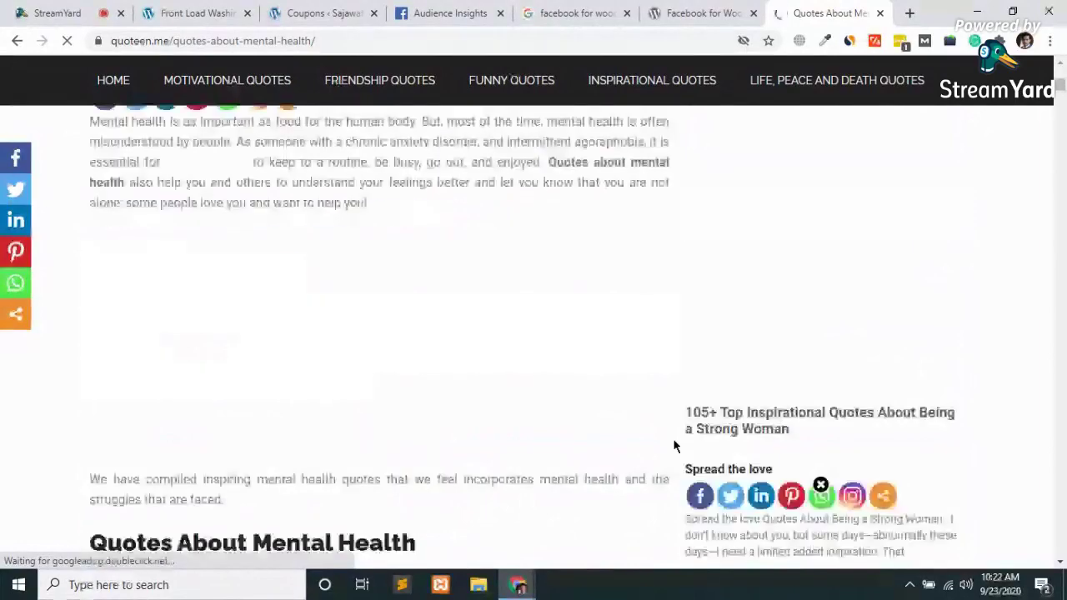
{"action": "scroll", "coordinate": [674, 446], "scroll_direction": "up", "scroll_amount": 4}
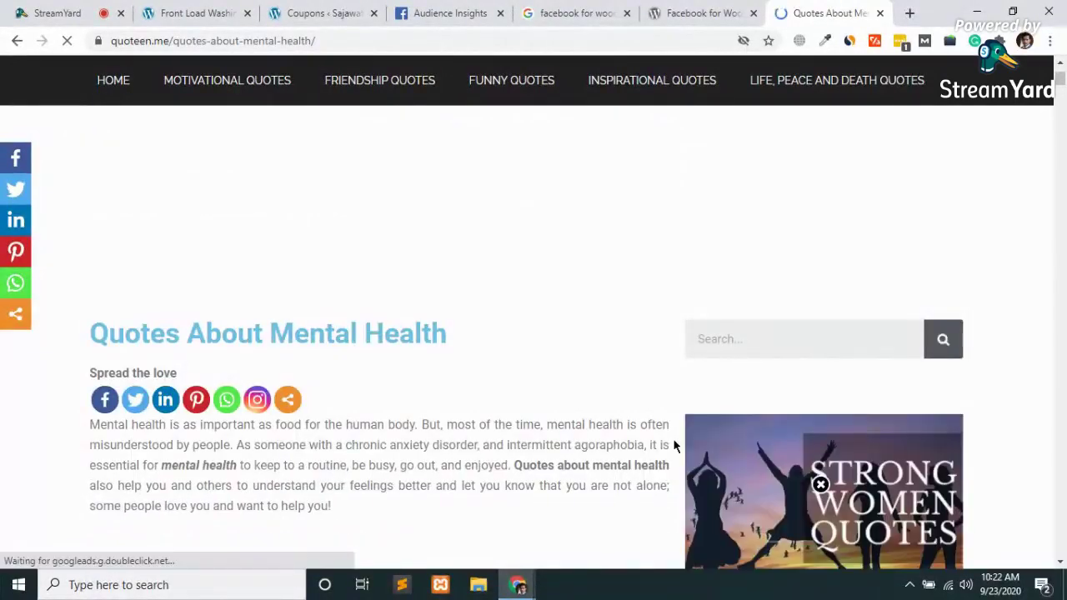
{"action": "scroll", "coordinate": [674, 446], "scroll_direction": "down", "scroll_amount": 4}
{"action": "scroll", "coordinate": [674, 446], "scroll_direction": "up", "scroll_amount": 6}
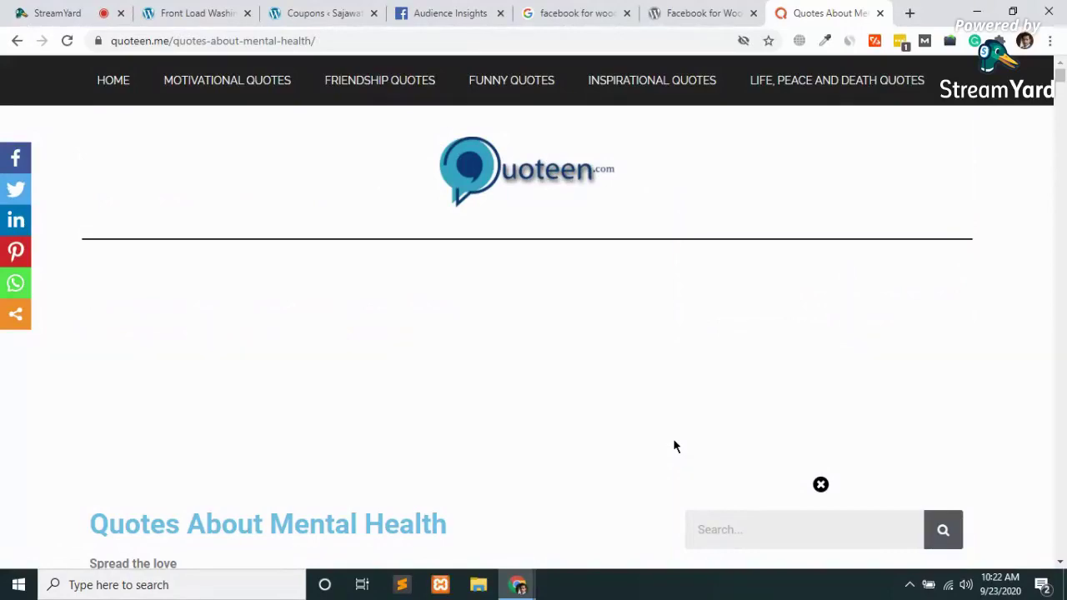
{"action": "scroll", "coordinate": [674, 446], "scroll_direction": "down", "scroll_amount": 8}
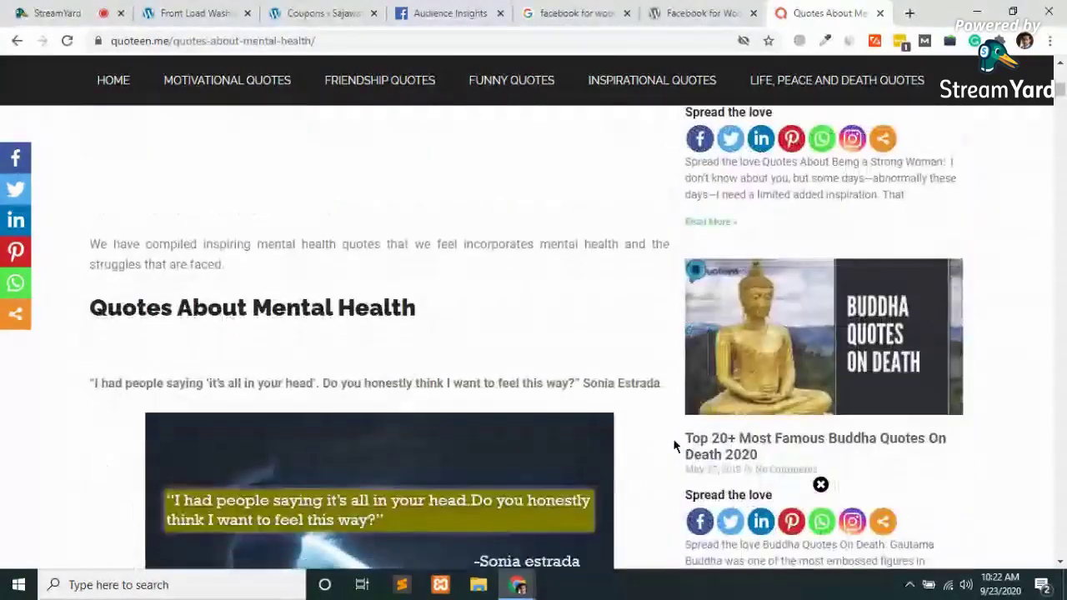
{"action": "scroll", "coordinate": [674, 446], "scroll_direction": "up", "scroll_amount": 5}
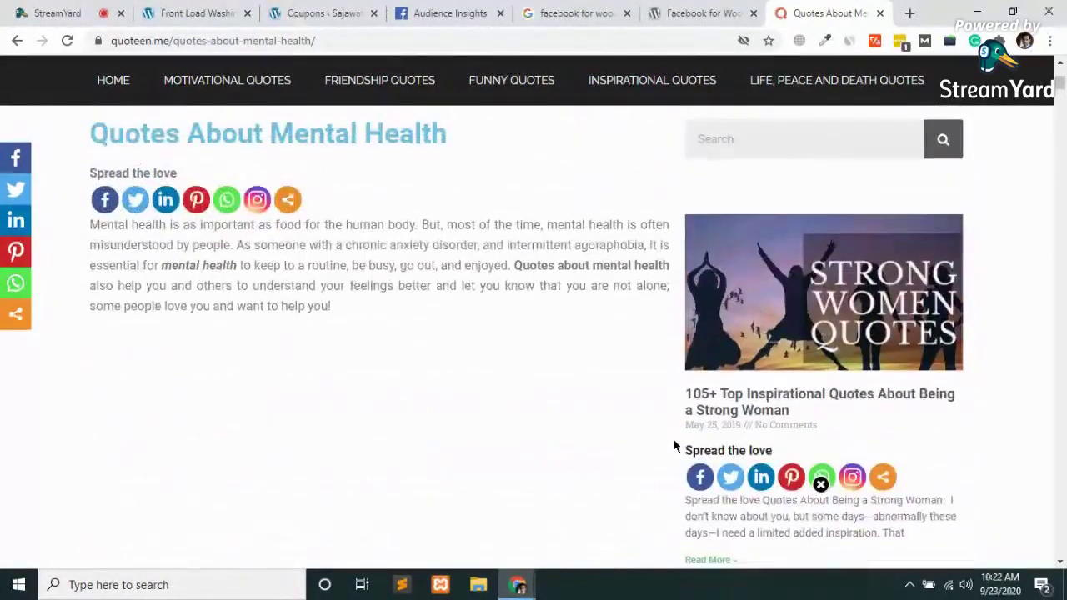
{"action": "scroll", "coordinate": [674, 446], "scroll_direction": "down", "scroll_amount": 6}
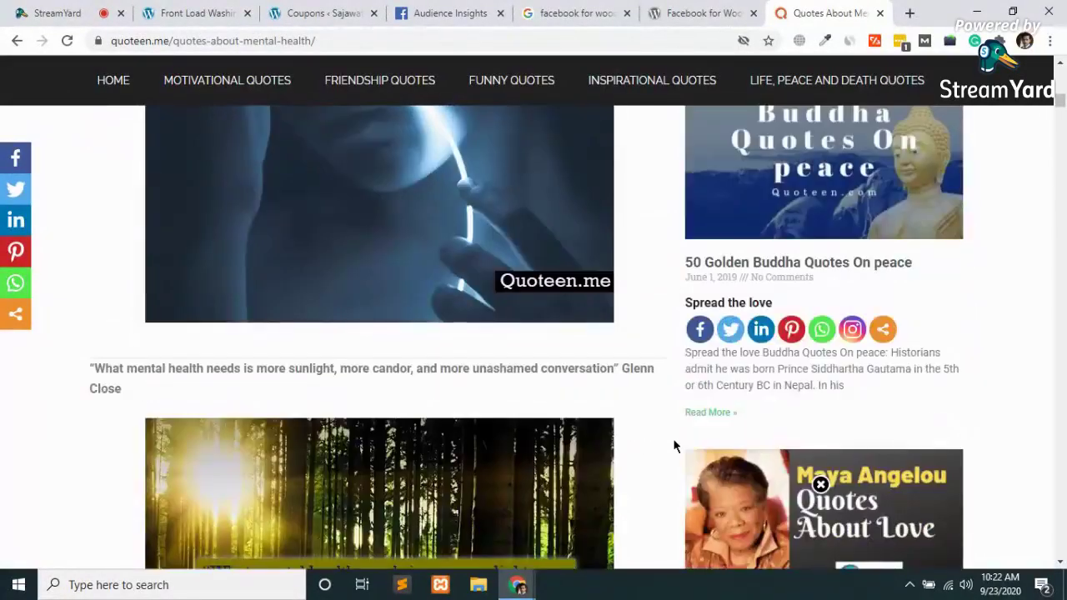
{"action": "scroll", "coordinate": [674, 446], "scroll_direction": "down", "scroll_amount": 9}
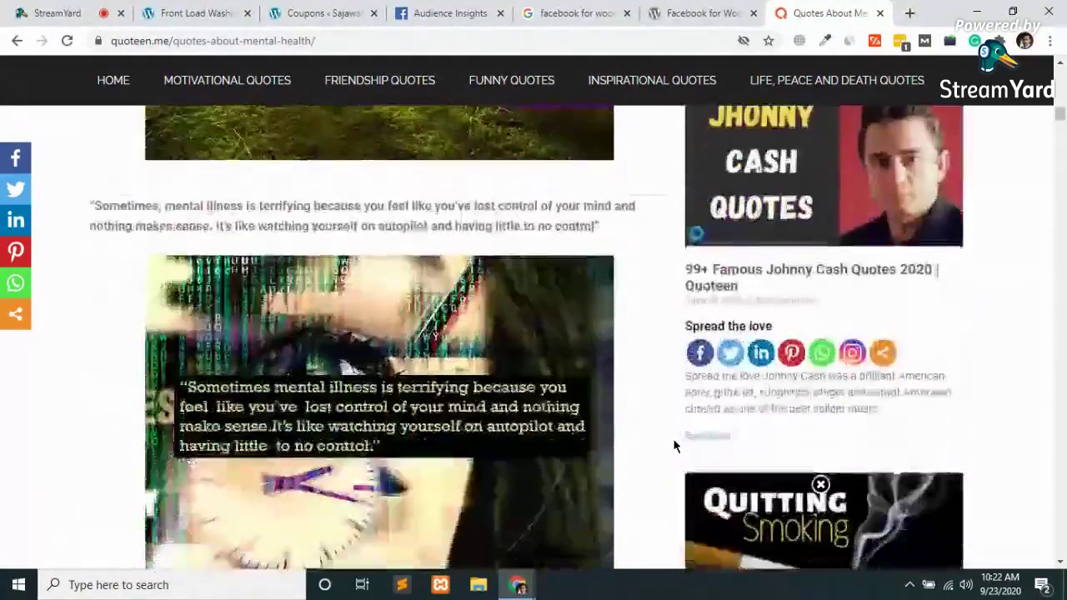
{"action": "scroll", "coordinate": [675, 446], "scroll_direction": "down", "scroll_amount": 10}
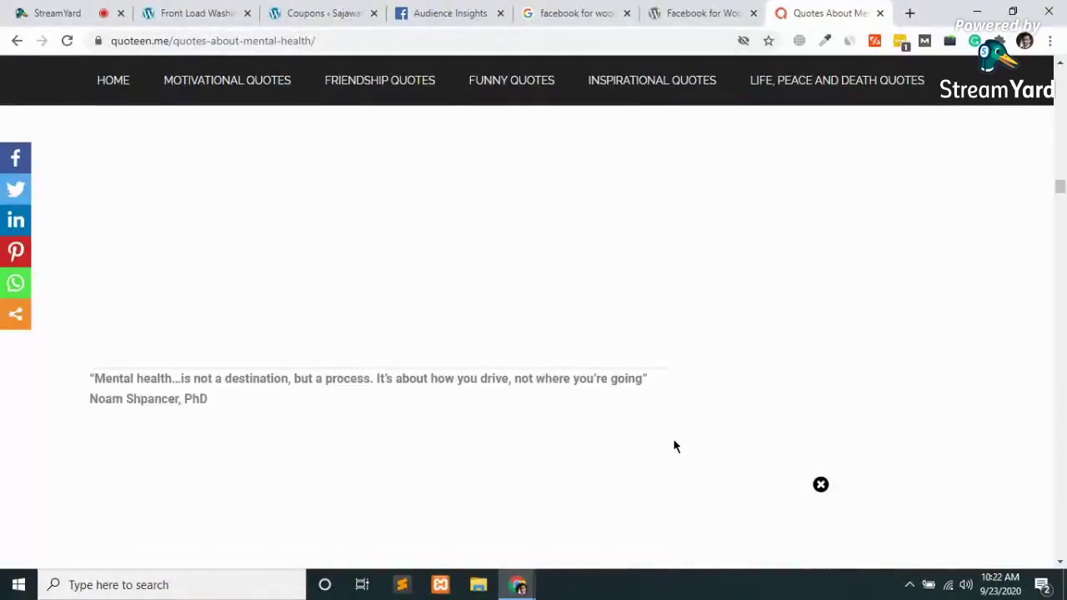
{"action": "scroll", "coordinate": [671, 448], "scroll_direction": "up", "scroll_amount": 20}
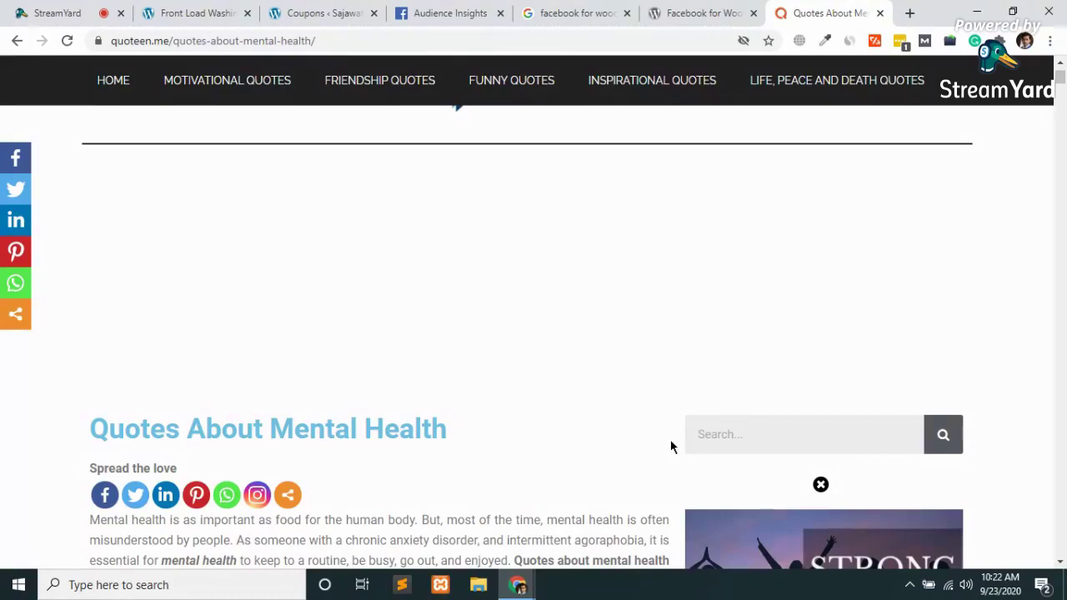
Load hootrabbit.com in a new tab, then start another blank tab
{"action": "left_click", "coordinate": [909, 13]}
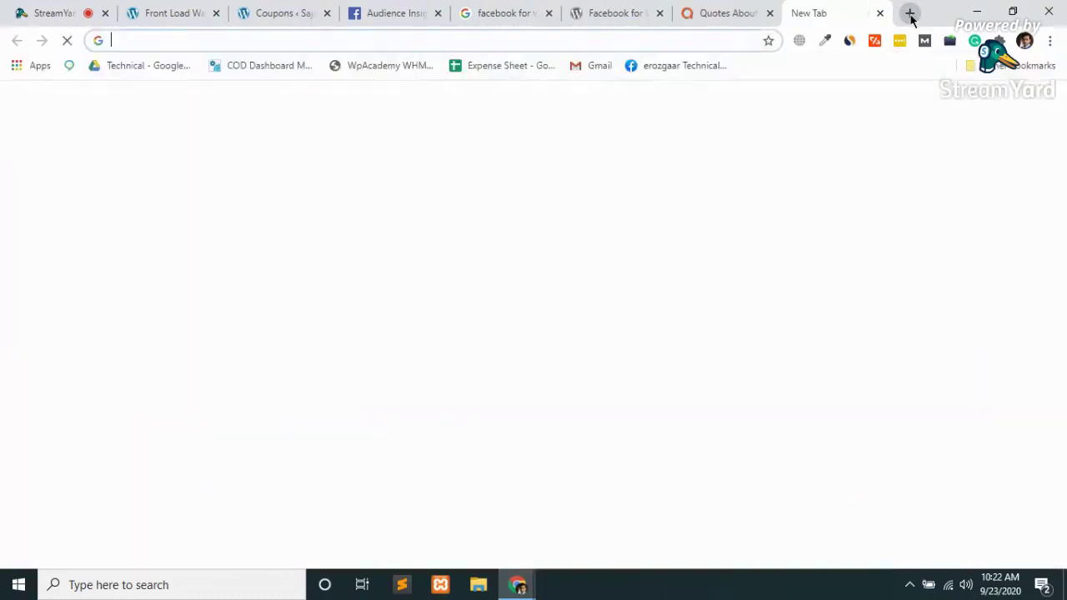
{"action": "type", "text": "hoo"}
{"action": "key", "text": "Right"}
{"action": "key", "text": "Return"}
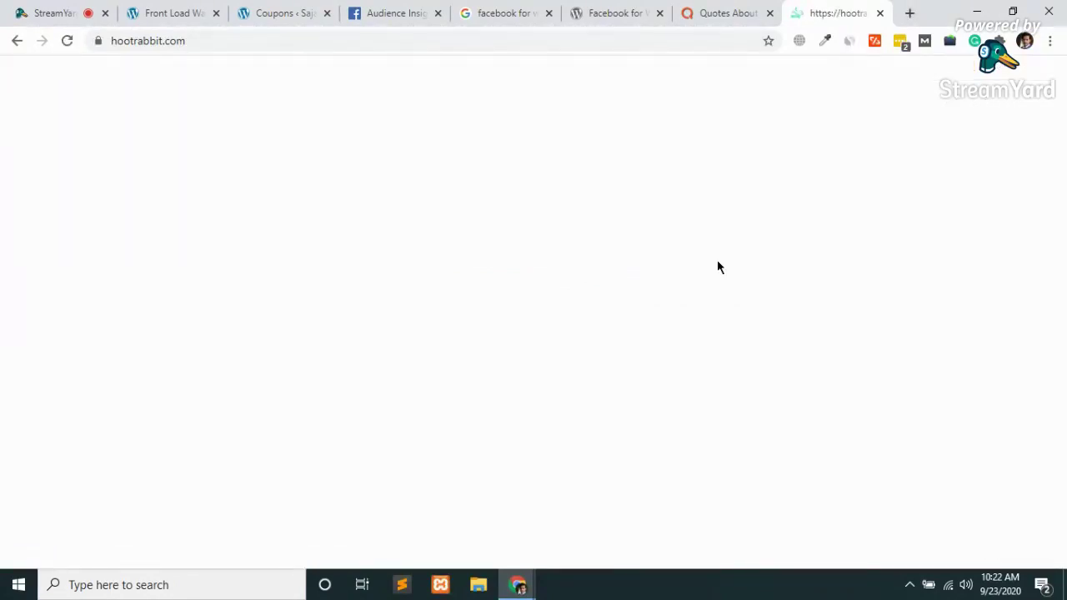
{"action": "left_click", "coordinate": [909, 13]}
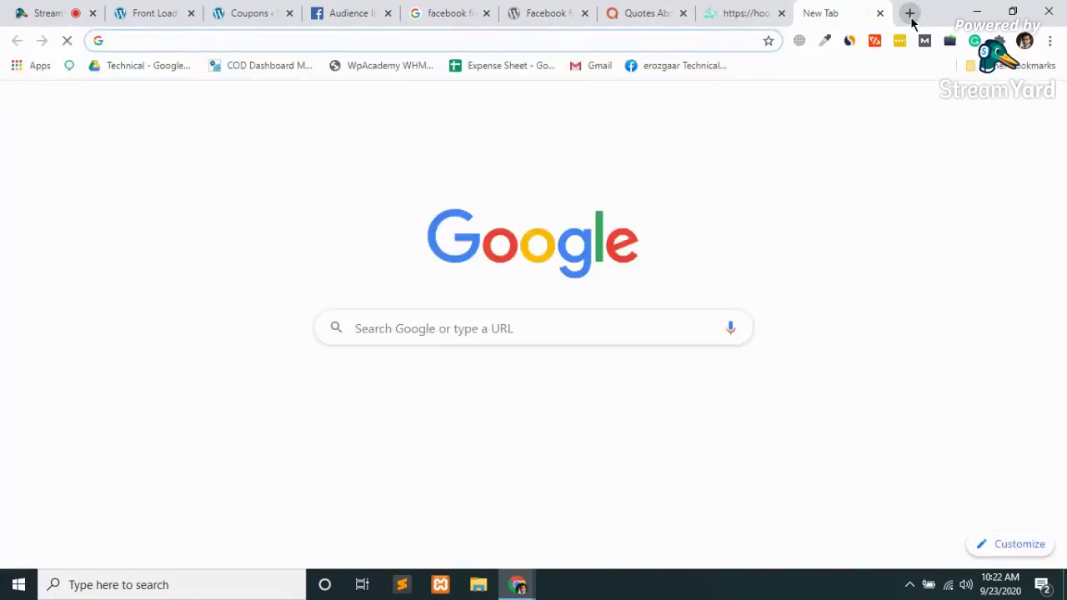
Go to pickcamera.com and open the Best Camera Glasses 2020 guide down to its comparison table
{"action": "type", "text": "p"}
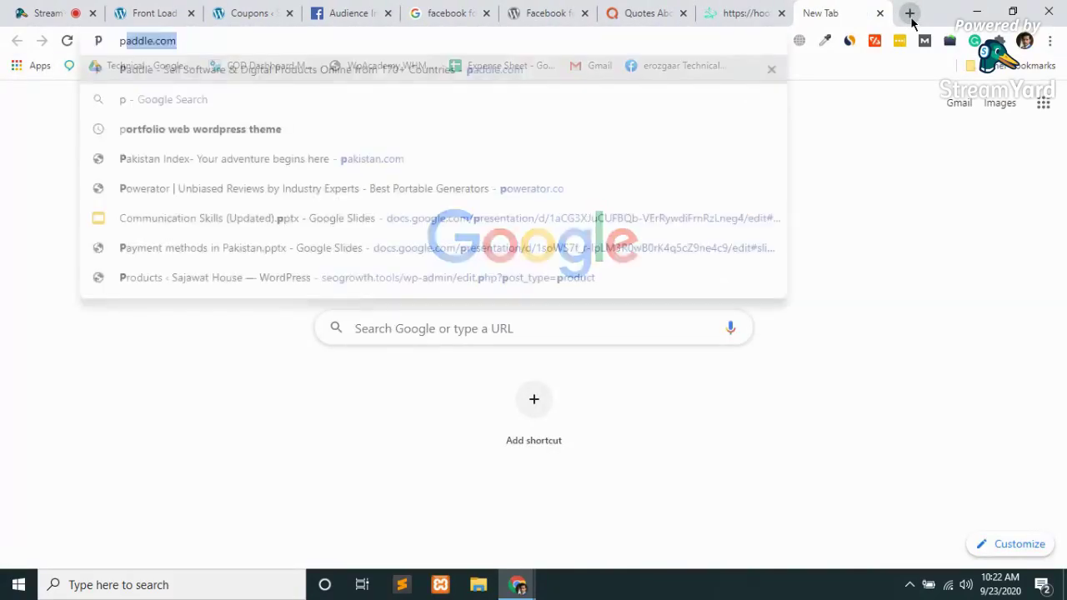
{"action": "type", "text": "ickcamera.co"}
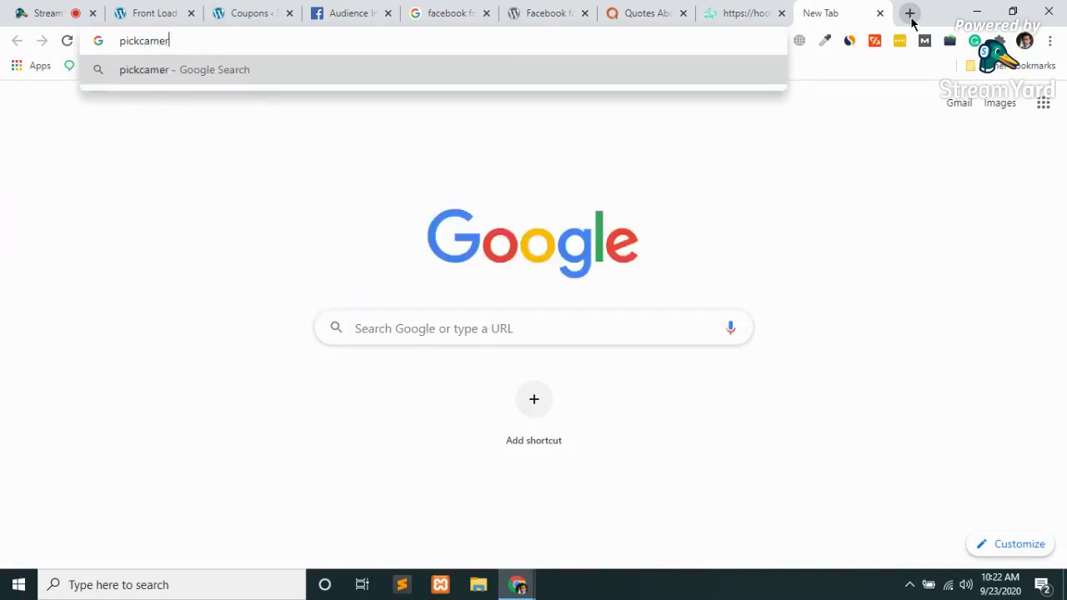
{"action": "type", "text": "m"}
{"action": "key", "text": "Return"}
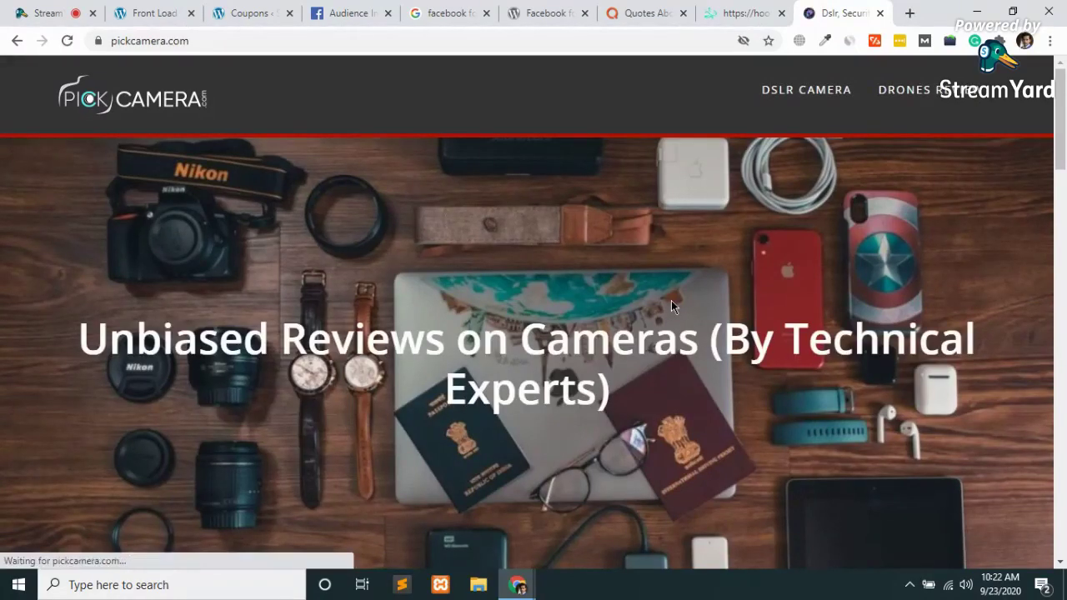
{"action": "scroll", "coordinate": [671, 300], "scroll_direction": "down", "scroll_amount": 6}
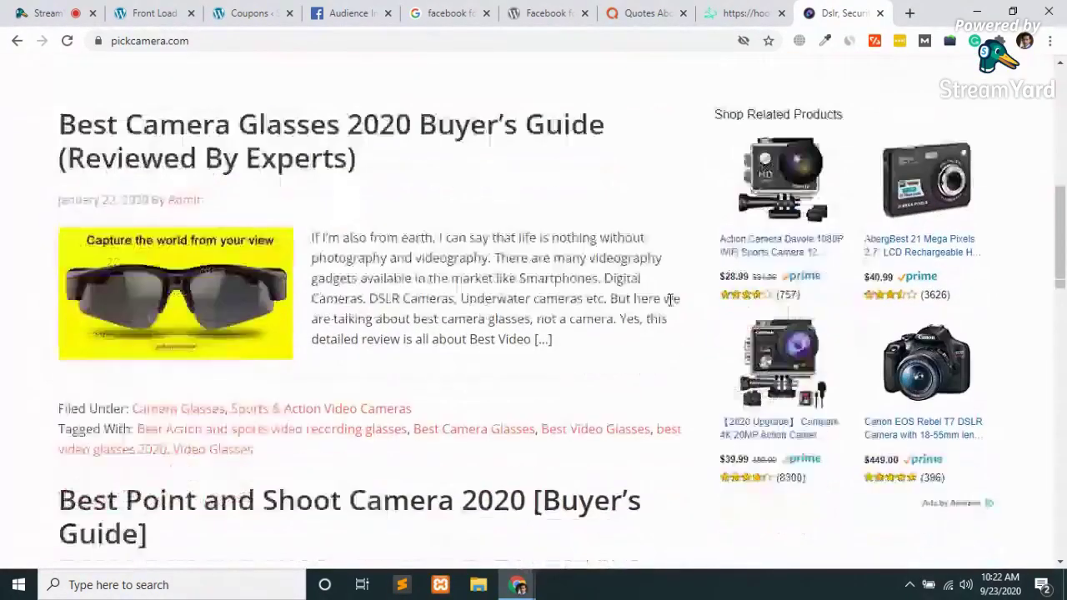
{"action": "left_click", "coordinate": [288, 131]}
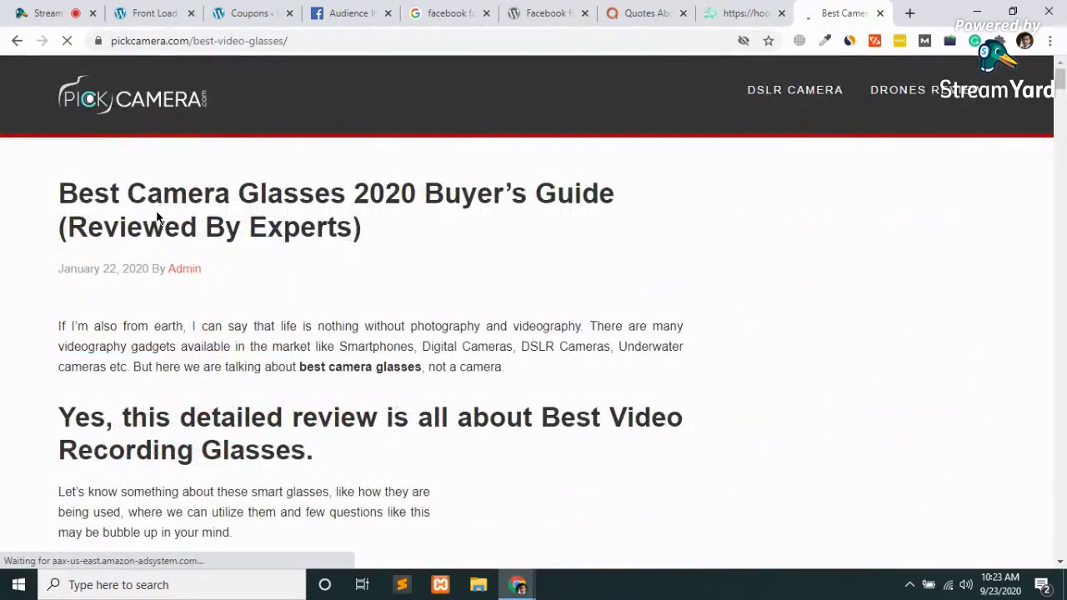
{"action": "scroll", "coordinate": [169, 193], "scroll_direction": "down", "scroll_amount": 3}
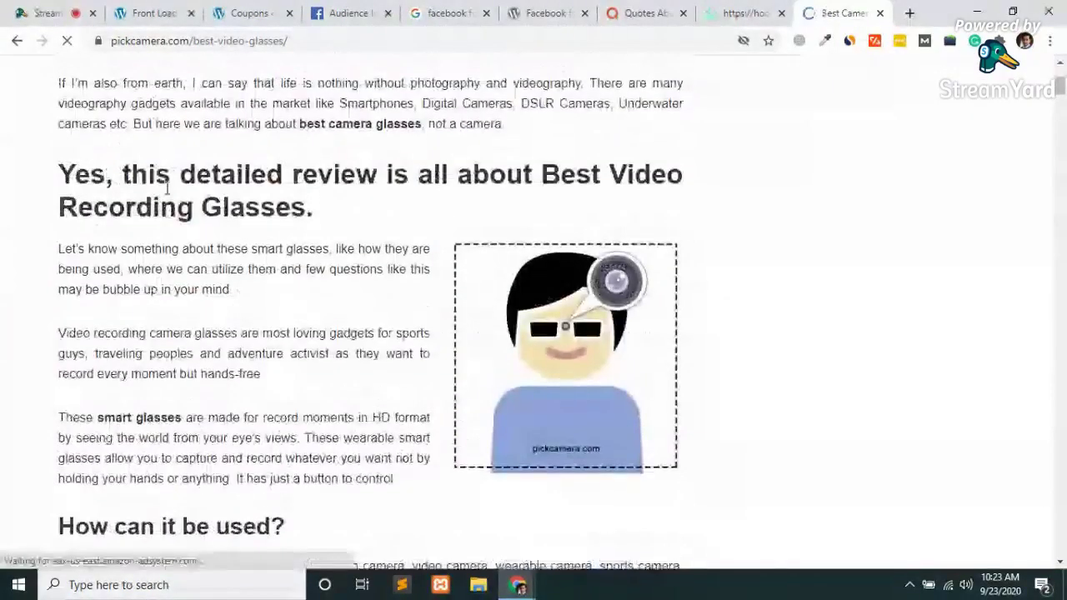
{"action": "scroll", "coordinate": [167, 189], "scroll_direction": "down", "scroll_amount": 10}
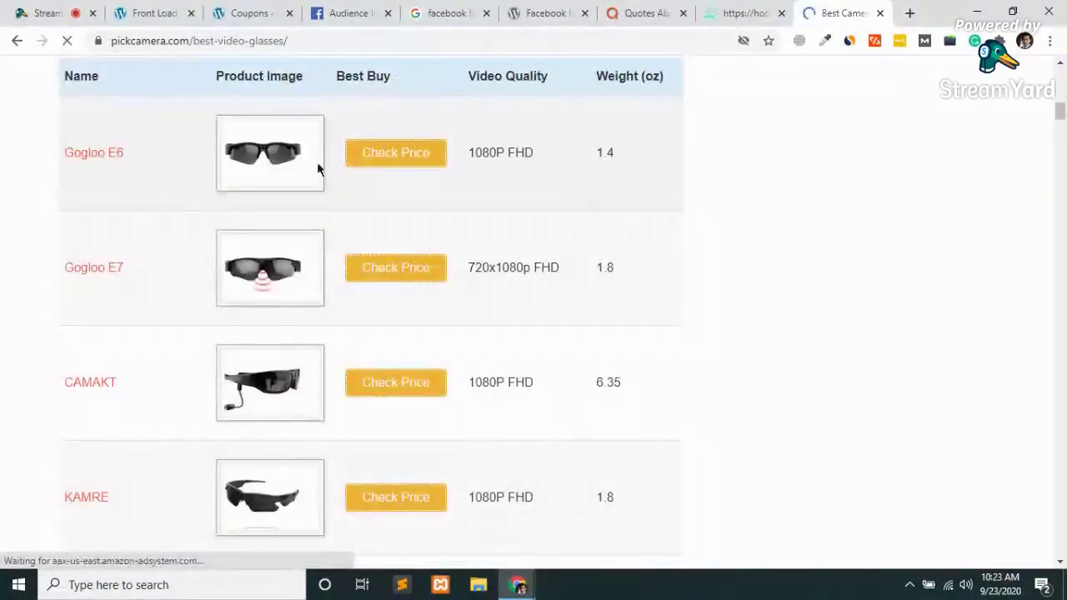
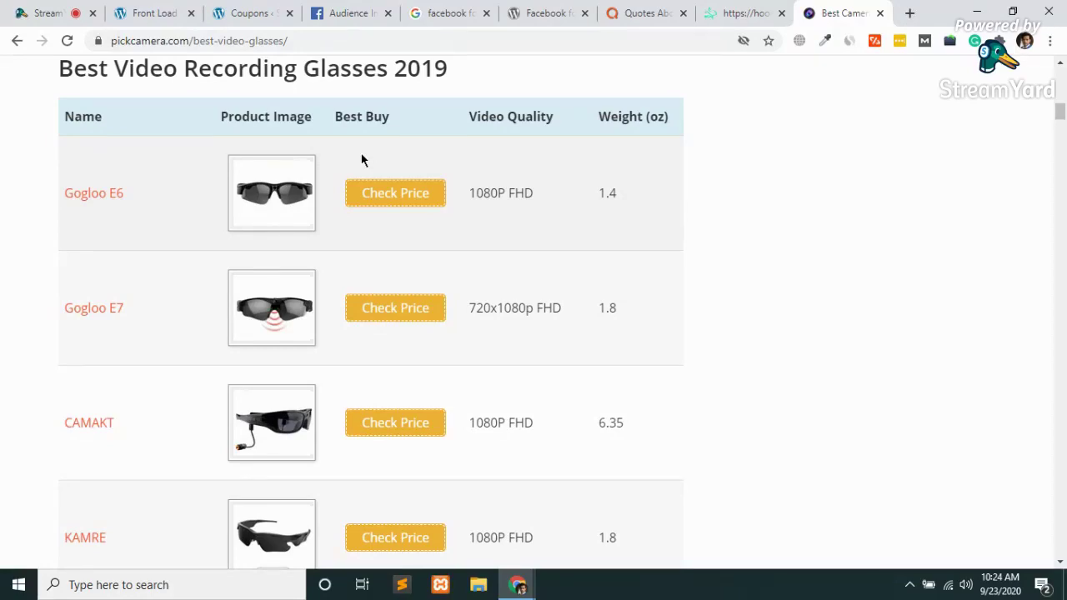
Search Google for 'dokan plugin wordpress' and open the wordpress.org Dokan result in a new tab
{"action": "left_click", "coordinate": [911, 13]}
{"action": "type", "text": "dukan pl"}
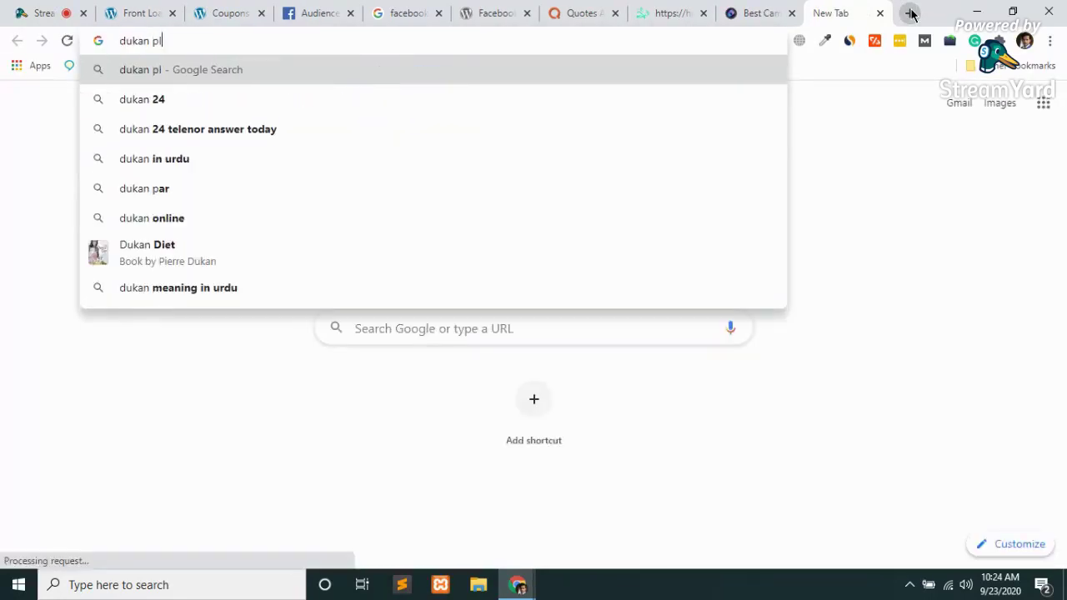
{"action": "key", "text": "Down"}
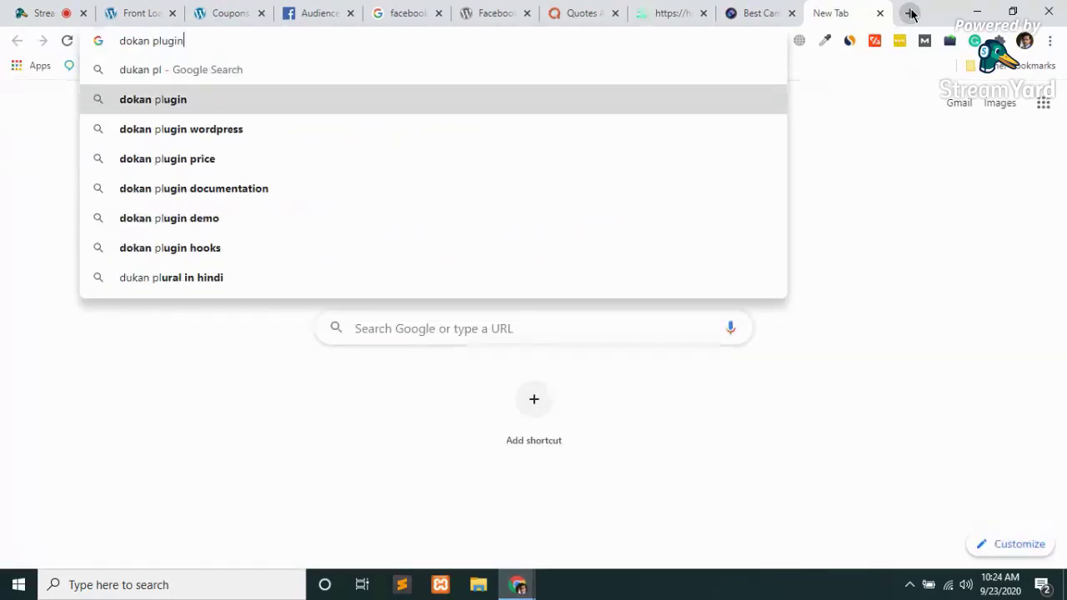
{"action": "key", "text": "Down"}
{"action": "key", "text": "Return"}
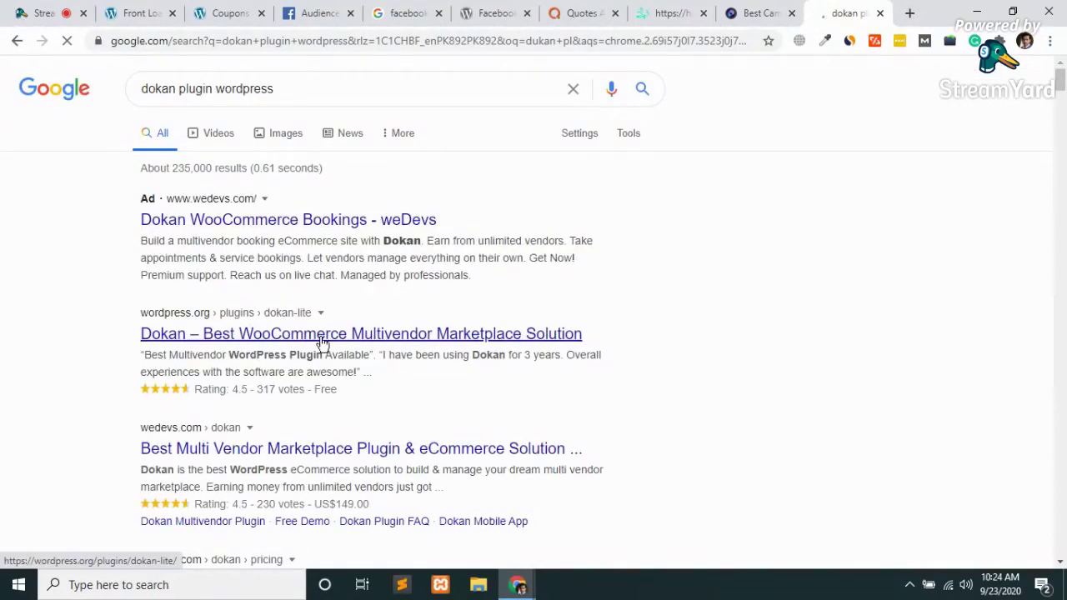
{"action": "middle_click", "coordinate": [250, 346]}
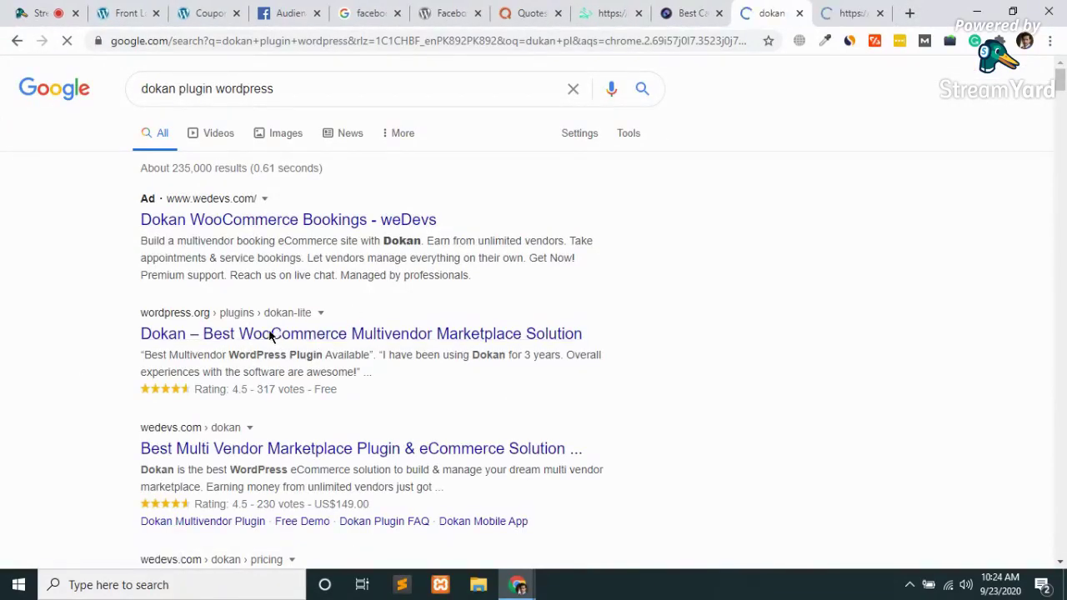
{"action": "left_click", "coordinate": [832, 10]}
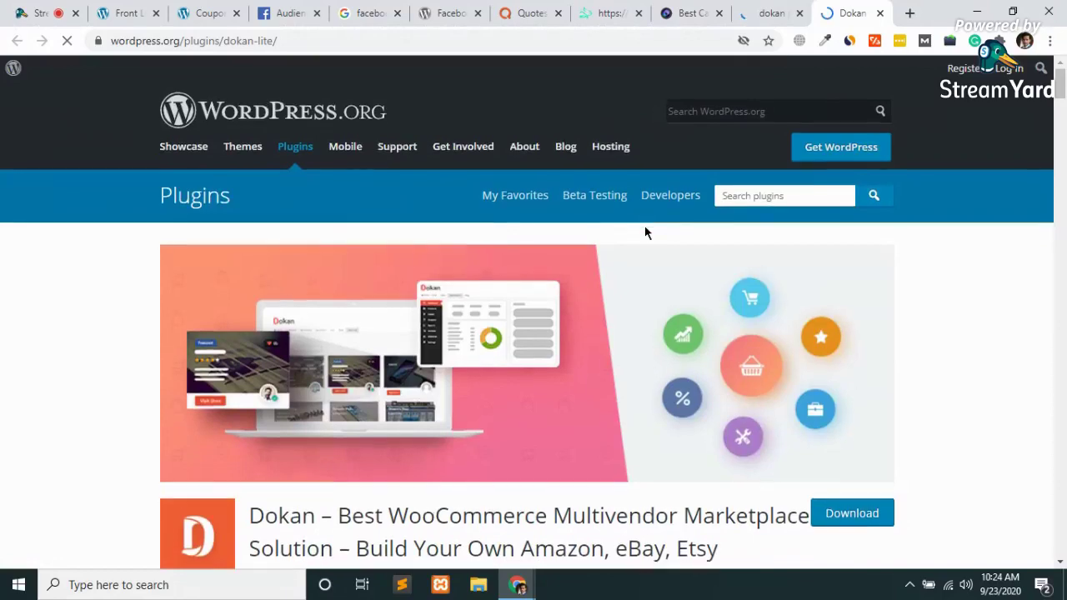
Scroll through the Dokan multivendor plugin's description and ratings, then close the tab
{"action": "scroll", "coordinate": [644, 225], "scroll_direction": "down", "scroll_amount": 3}
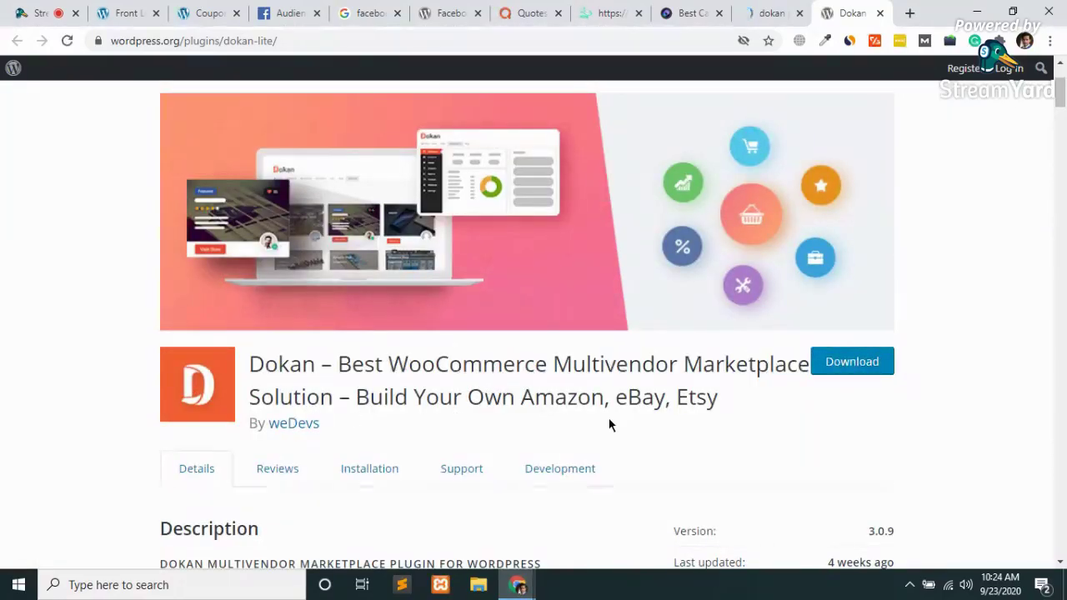
{"action": "scroll", "coordinate": [662, 416], "scroll_direction": "down", "scroll_amount": 3}
{"action": "scroll", "coordinate": [226, 419], "scroll_direction": "down", "scroll_amount": 3}
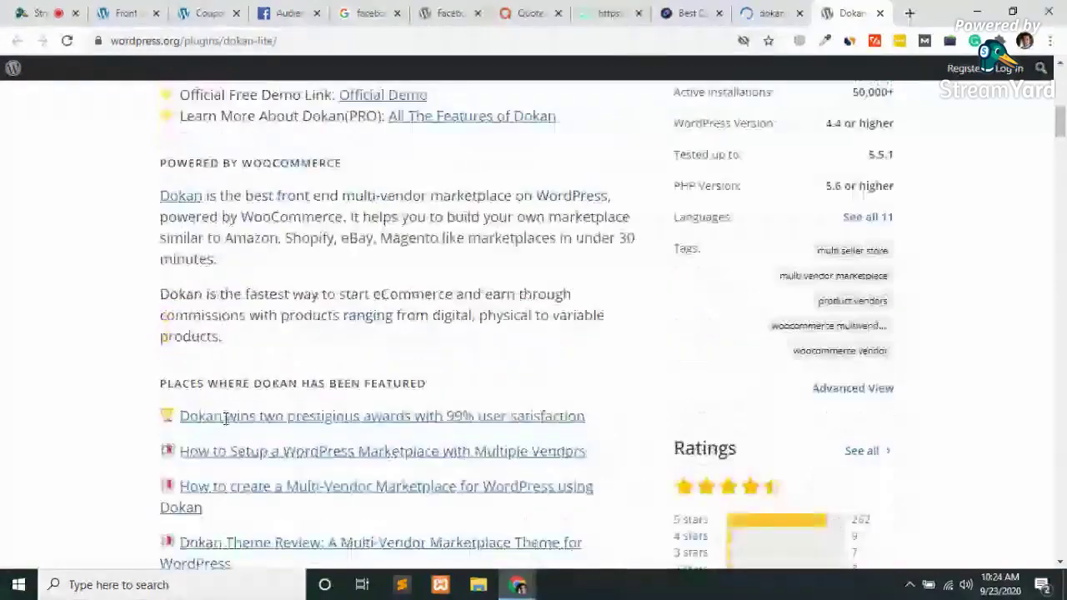
{"action": "scroll", "coordinate": [379, 259], "scroll_direction": "up", "scroll_amount": 1}
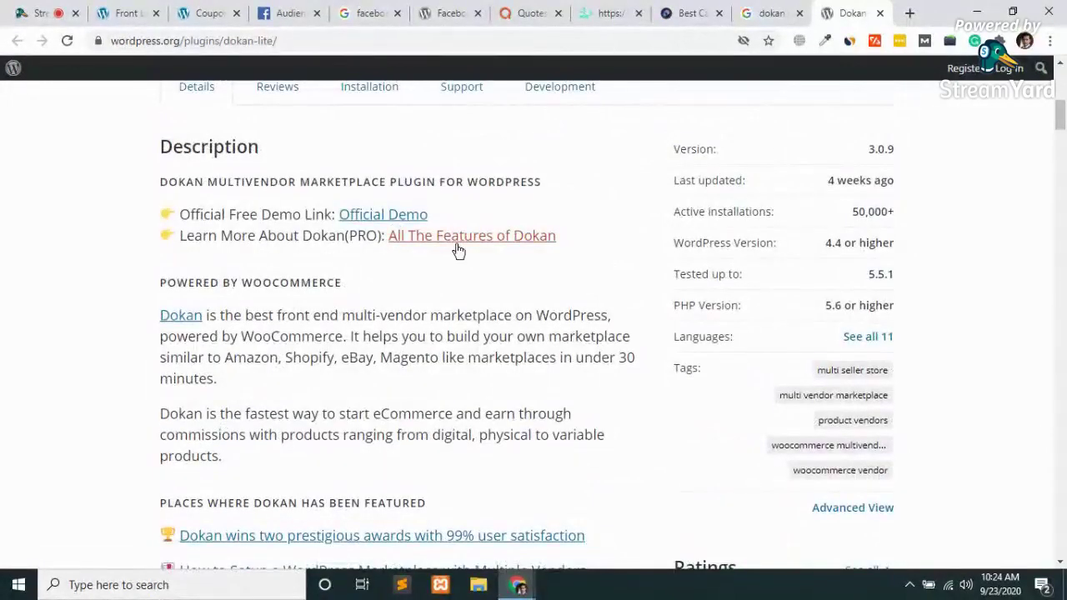
{"action": "scroll", "coordinate": [317, 346], "scroll_direction": "down", "scroll_amount": 2}
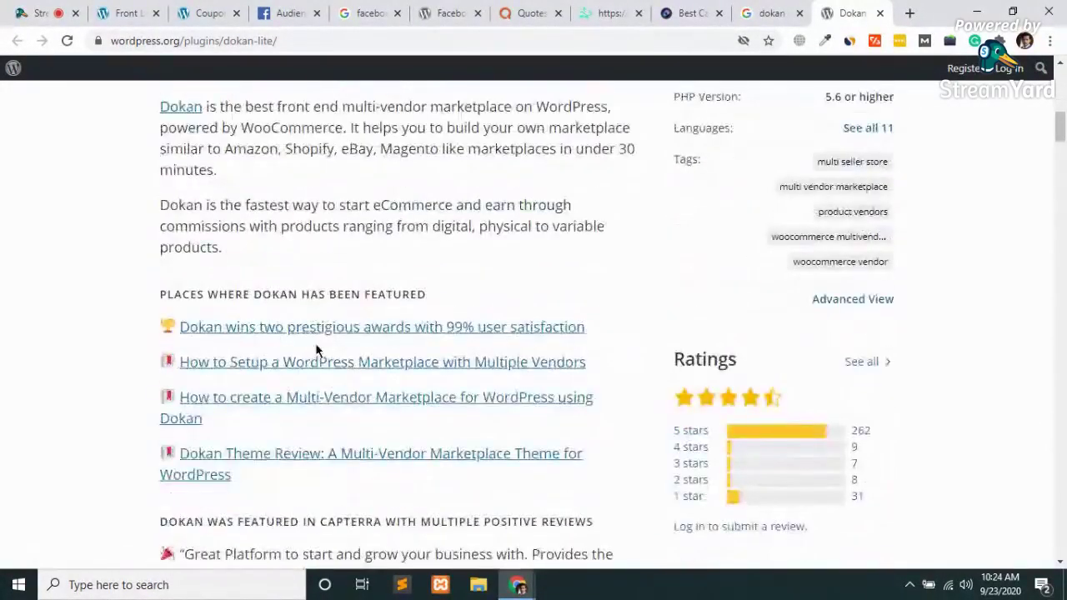
{"action": "scroll", "coordinate": [315, 343], "scroll_direction": "down", "scroll_amount": 12}
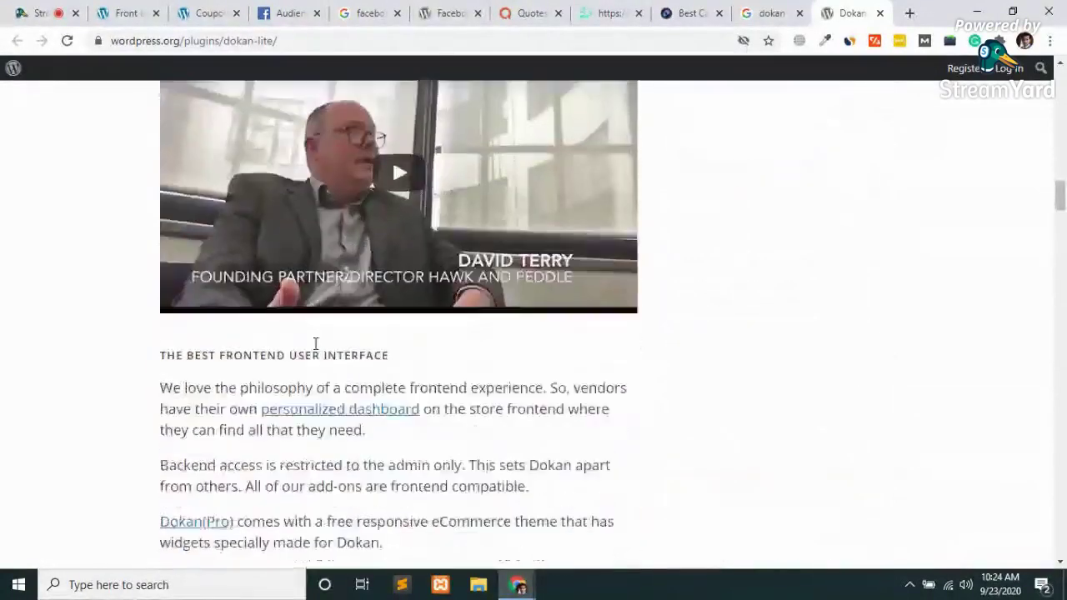
{"action": "scroll", "coordinate": [315, 343], "scroll_direction": "down", "scroll_amount": 5}
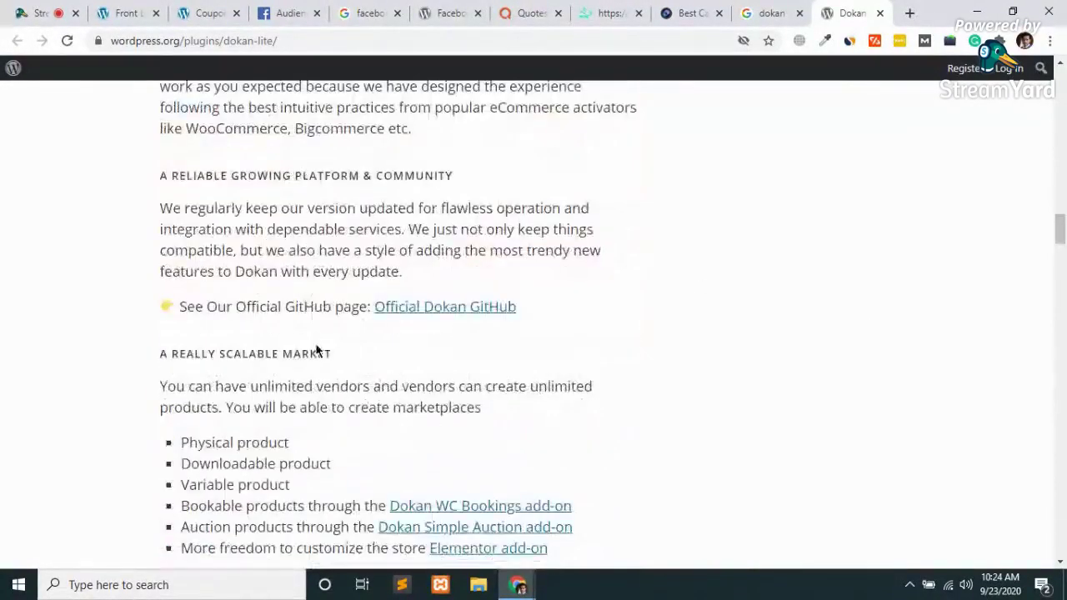
{"action": "scroll", "coordinate": [317, 350], "scroll_direction": "down", "scroll_amount": 3}
{"action": "scroll", "coordinate": [317, 350], "scroll_direction": "down", "scroll_amount": 4}
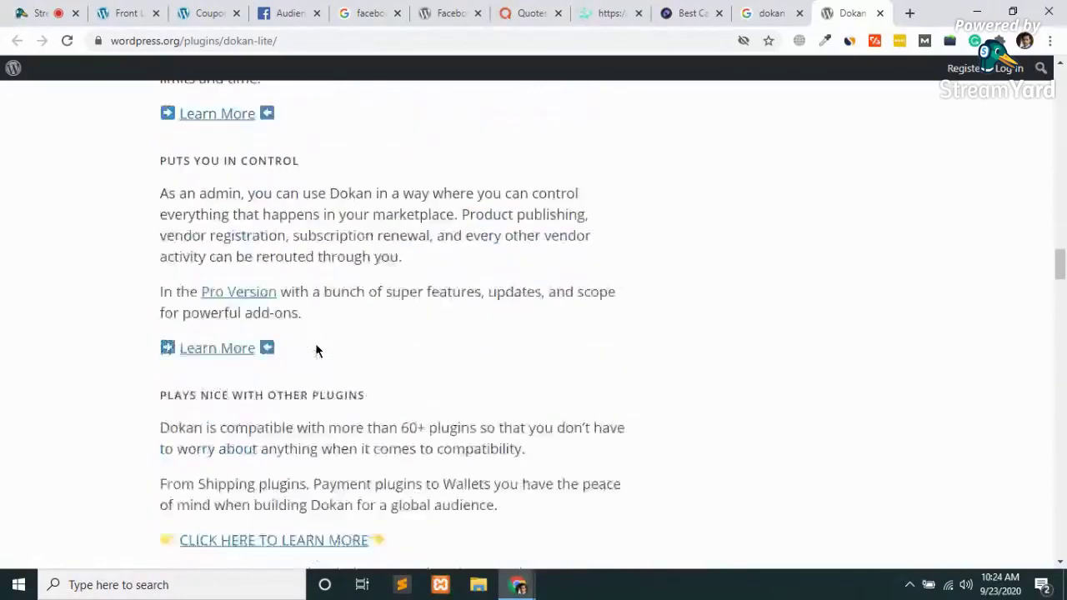
{"action": "scroll", "coordinate": [317, 350], "scroll_direction": "down", "scroll_amount": 2}
{"action": "scroll", "coordinate": [315, 342], "scroll_direction": "up", "scroll_amount": 20}
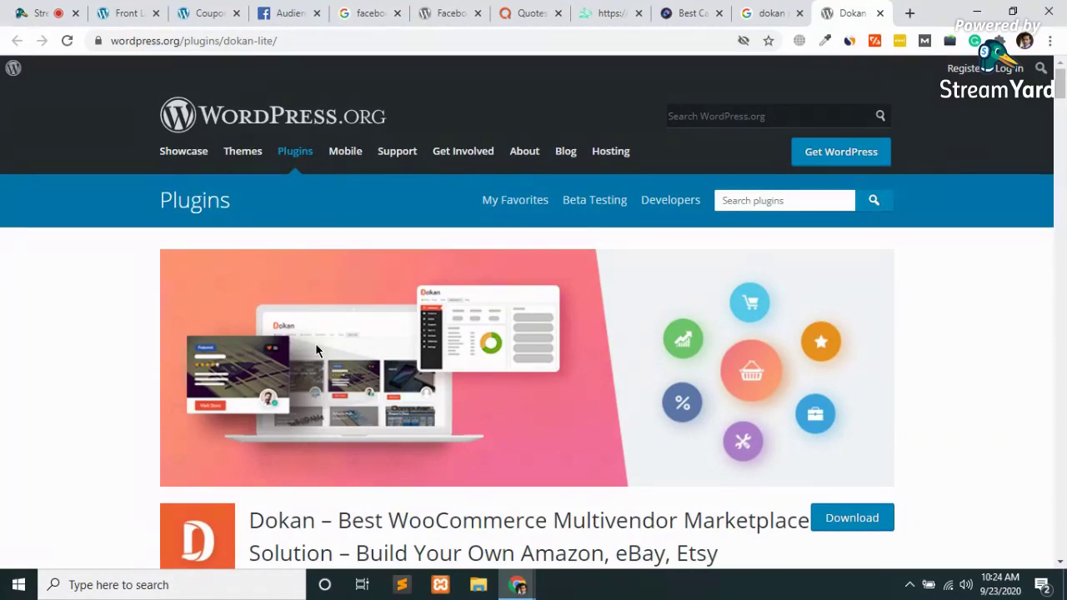
{"action": "scroll", "coordinate": [498, 400], "scroll_direction": "down", "scroll_amount": 10}
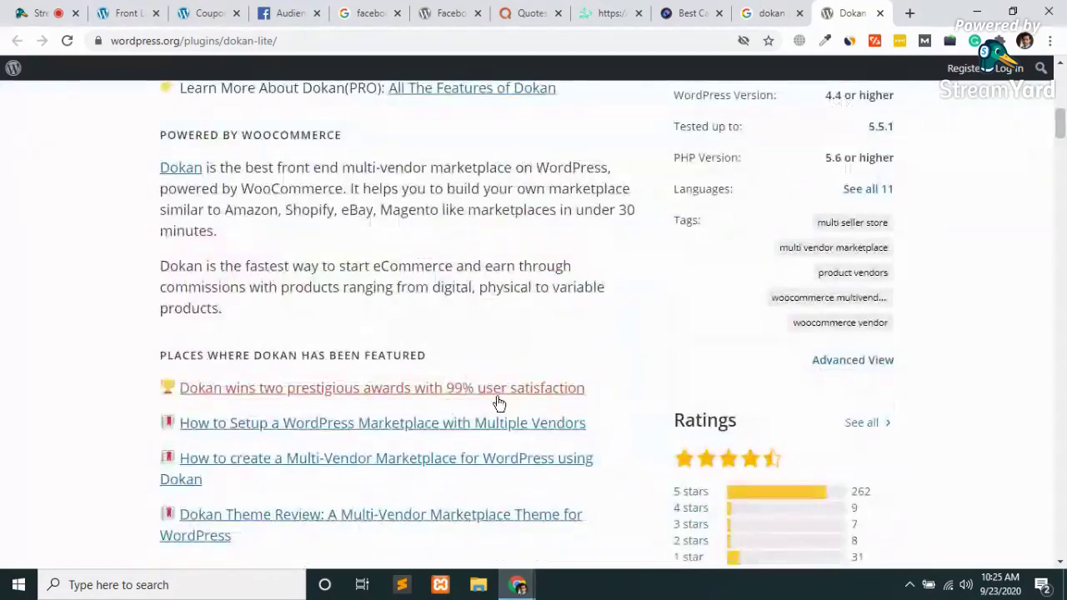
{"action": "scroll", "coordinate": [498, 404], "scroll_direction": "up", "scroll_amount": 10}
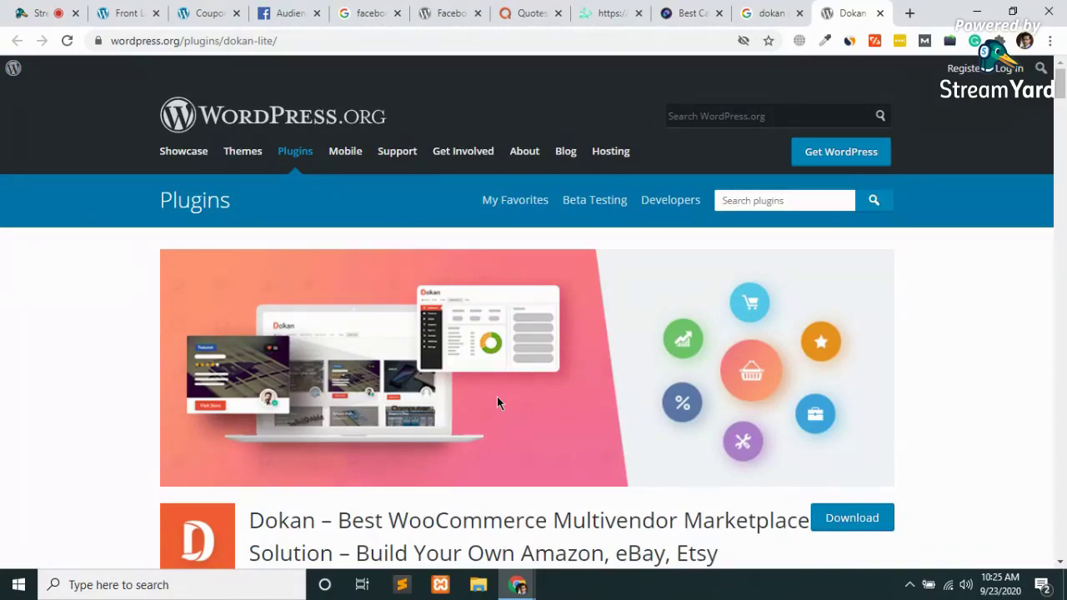
{"action": "key", "text": "ctrl+w"}
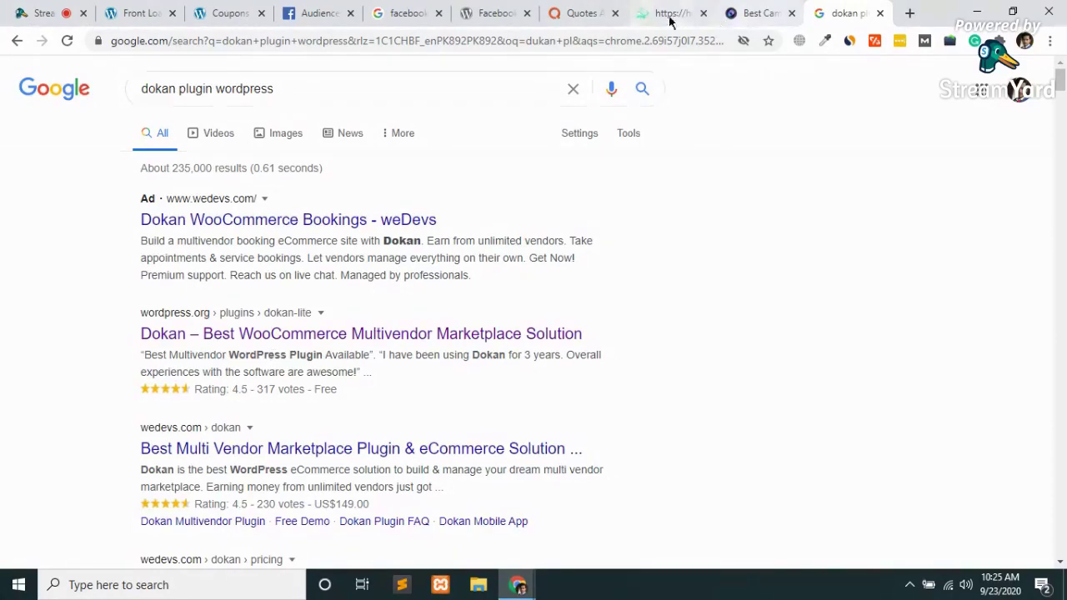
Switch to the Quotes About Mental Health article, scroll through it, and return to the top
{"action": "left_click", "coordinate": [323, 38]}
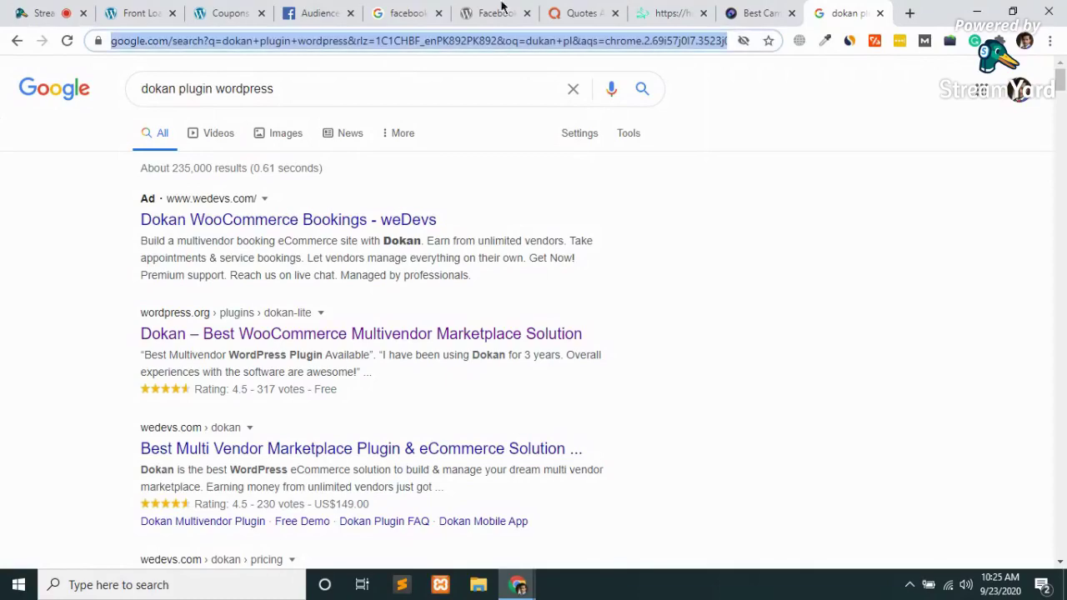
{"action": "left_click", "coordinate": [589, 10]}
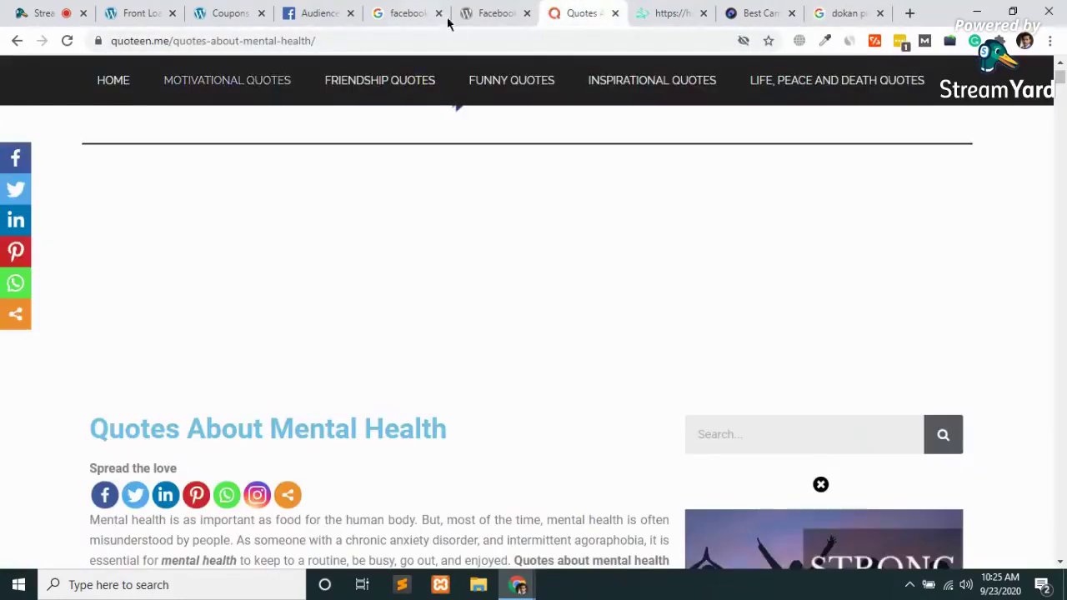
{"action": "scroll", "coordinate": [293, 334], "scroll_direction": "down", "scroll_amount": 5}
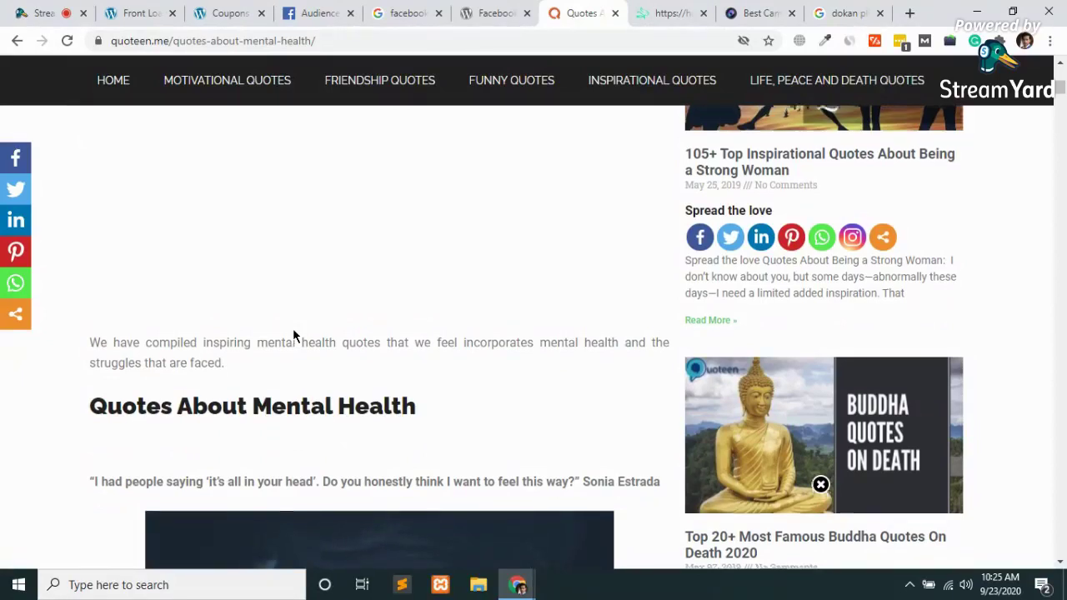
{"action": "scroll", "coordinate": [292, 329], "scroll_direction": "up", "scroll_amount": 5}
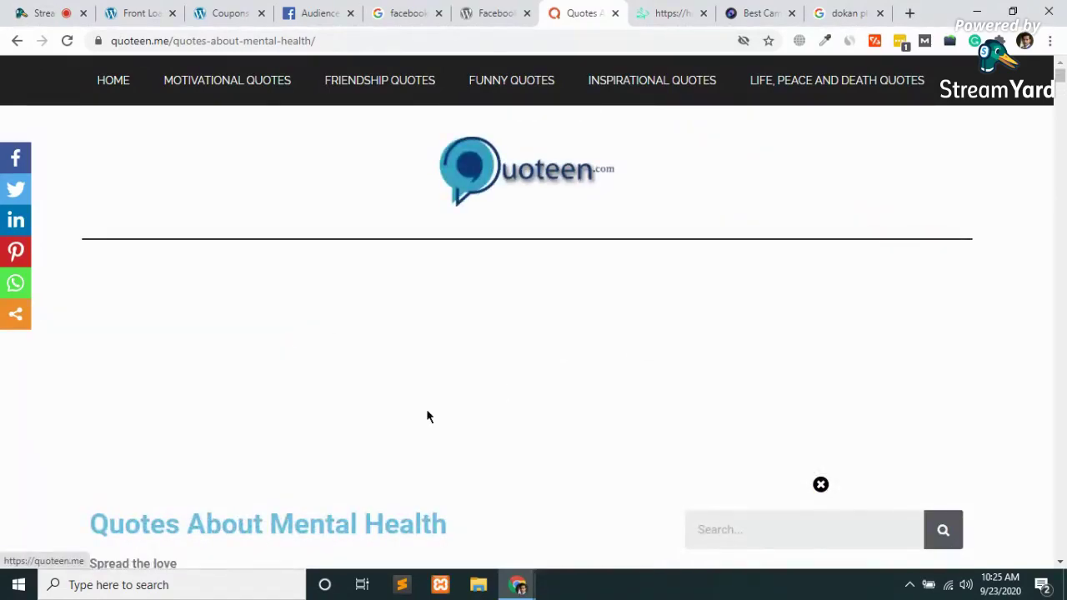
{"action": "scroll", "coordinate": [426, 417], "scroll_direction": "down", "scroll_amount": 5}
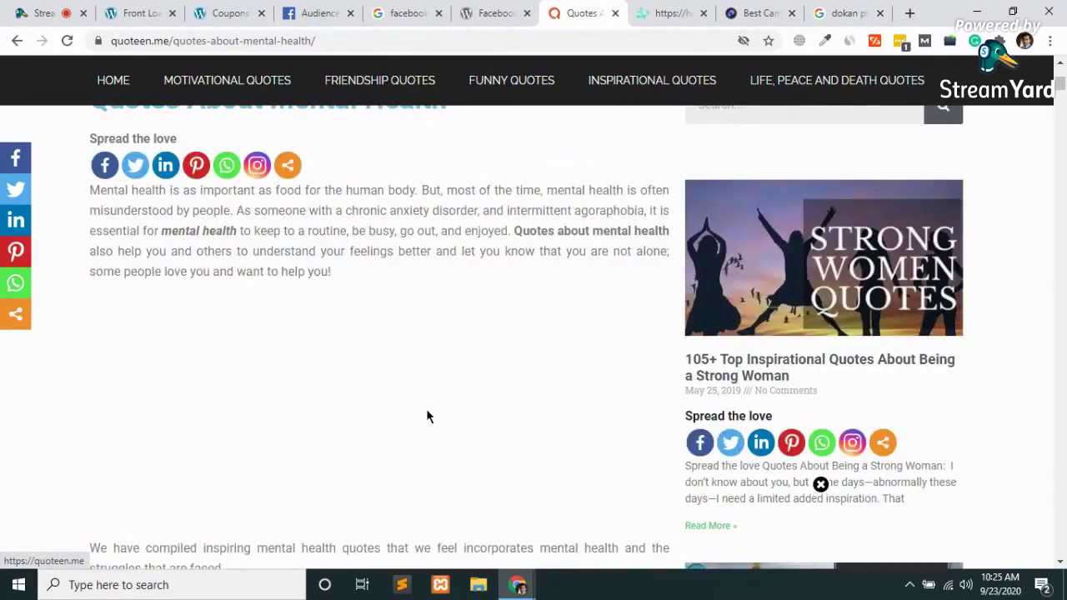
{"action": "scroll", "coordinate": [426, 417], "scroll_direction": "up", "scroll_amount": 5}
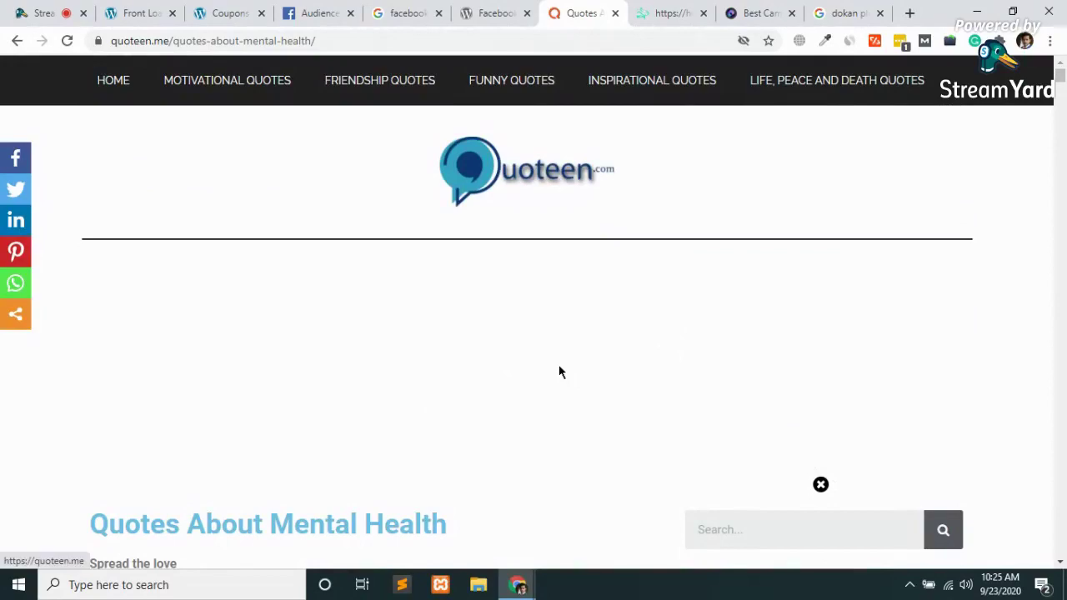
{"action": "scroll", "coordinate": [558, 366], "scroll_direction": "down", "scroll_amount": 5}
{"action": "scroll", "coordinate": [559, 372], "scroll_direction": "down", "scroll_amount": 10}
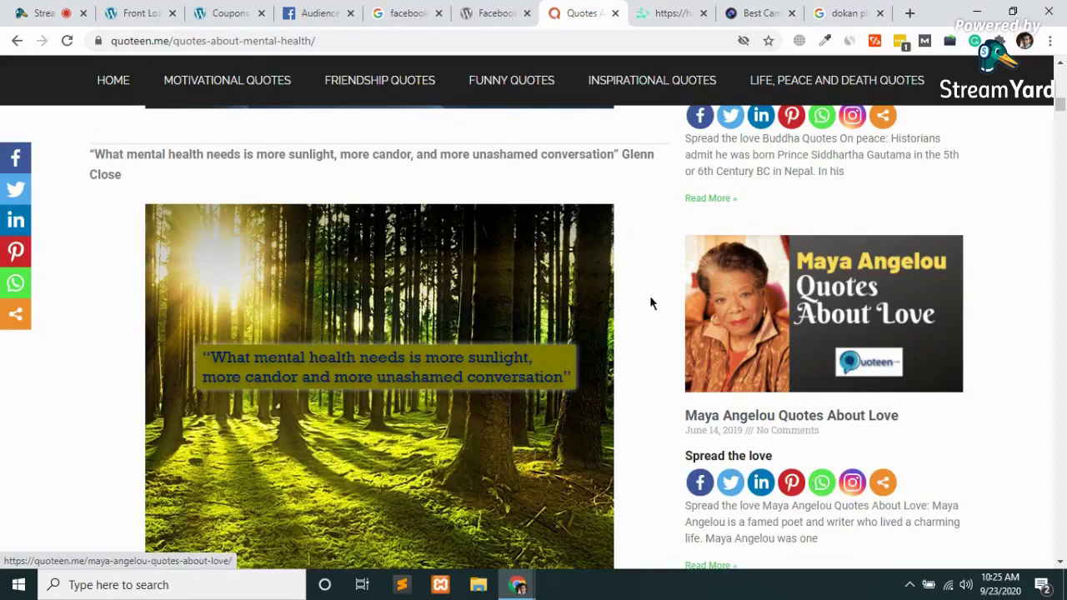
{"action": "key", "text": "Home"}
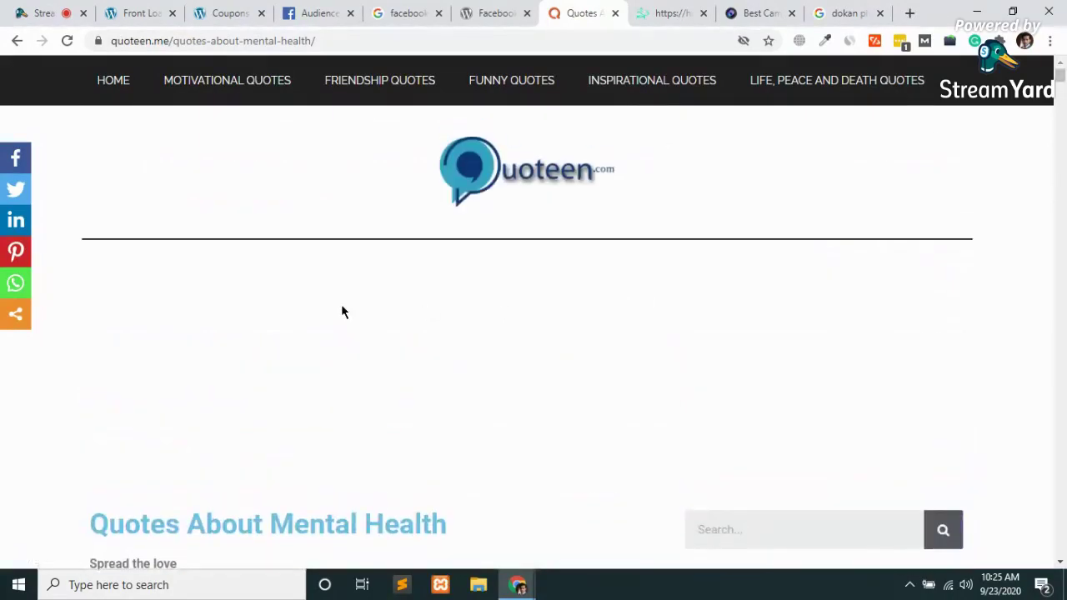
Go to the Quoteen home page and browse cards like Quotes About Mind and Death Quotes
{"action": "left_click", "coordinate": [493, 177]}
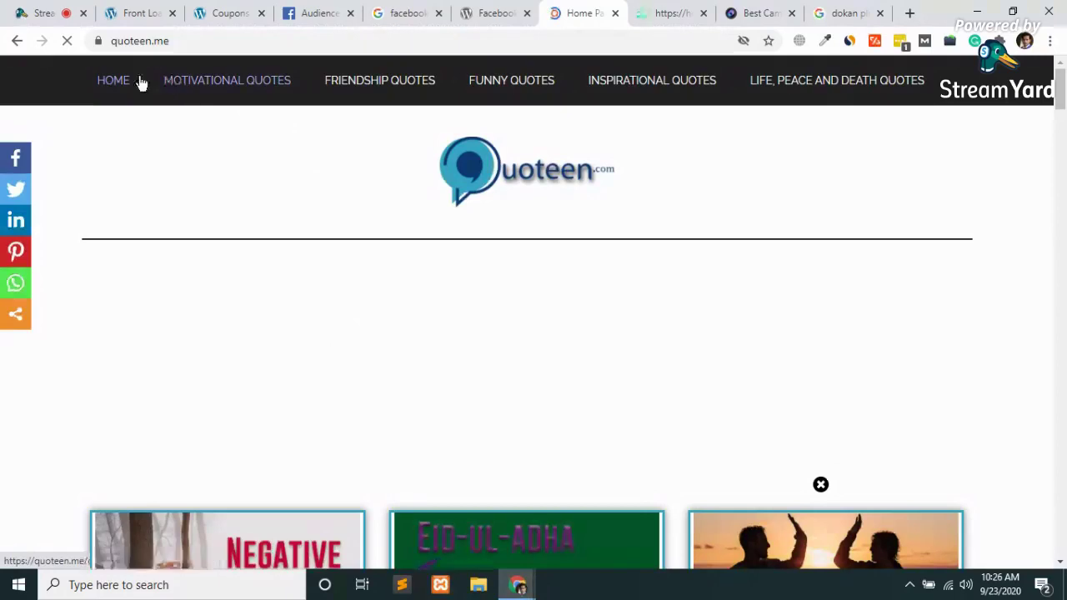
{"action": "left_click", "coordinate": [205, 40]}
{"action": "left_click", "coordinate": [116, 180]}
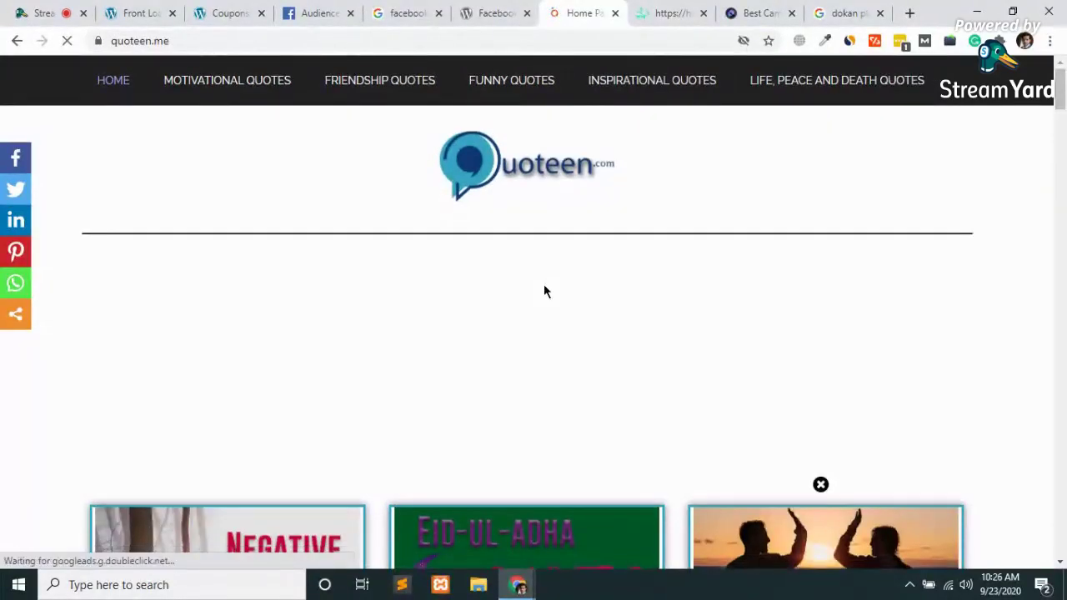
{"action": "scroll", "coordinate": [543, 291], "scroll_direction": "down", "scroll_amount": 3}
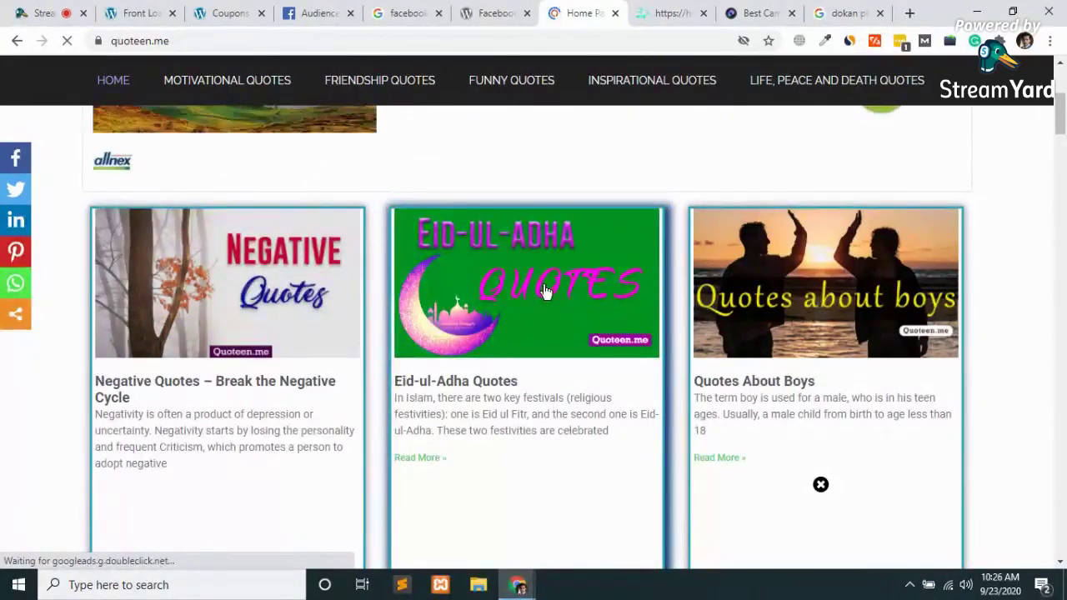
{"action": "scroll", "coordinate": [543, 291], "scroll_direction": "up", "scroll_amount": 3}
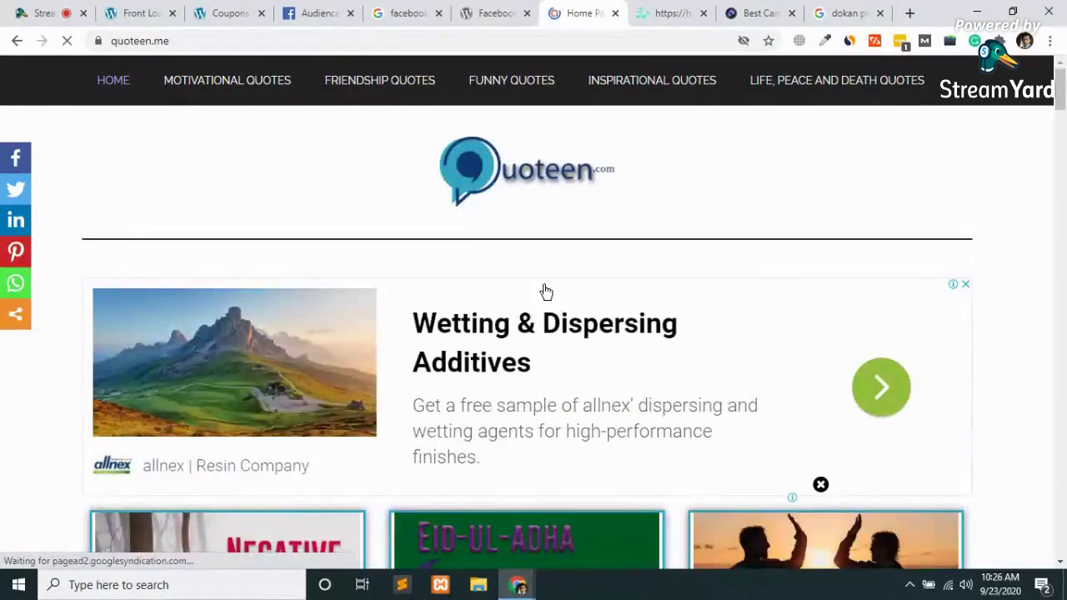
{"action": "scroll", "coordinate": [545, 291], "scroll_direction": "down", "scroll_amount": 5}
{"action": "scroll", "coordinate": [545, 290], "scroll_direction": "down", "scroll_amount": 5}
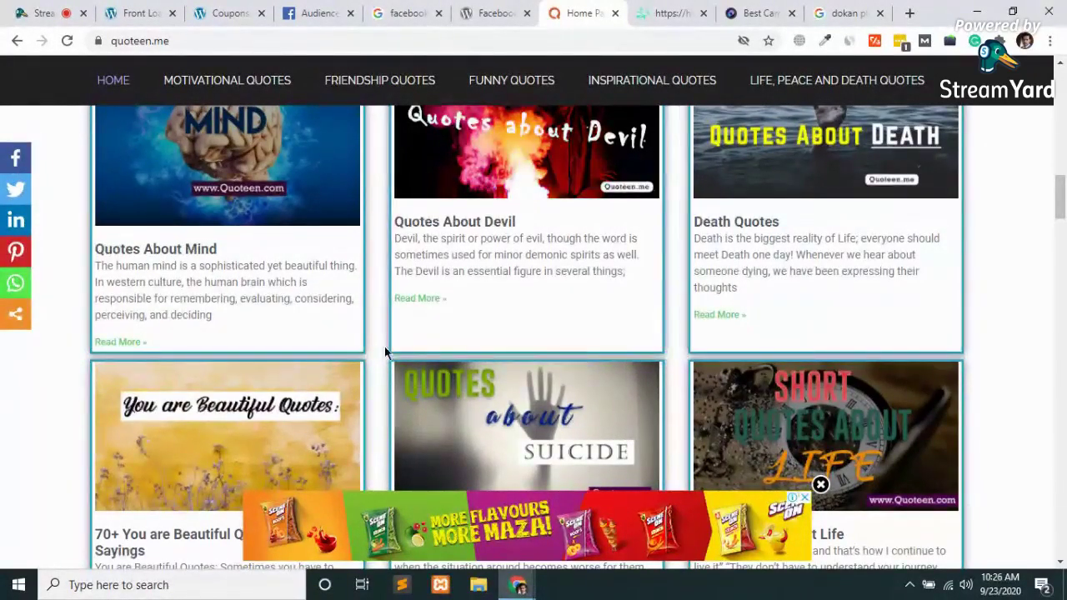
{"action": "scroll", "coordinate": [385, 352], "scroll_direction": "down", "scroll_amount": 3}
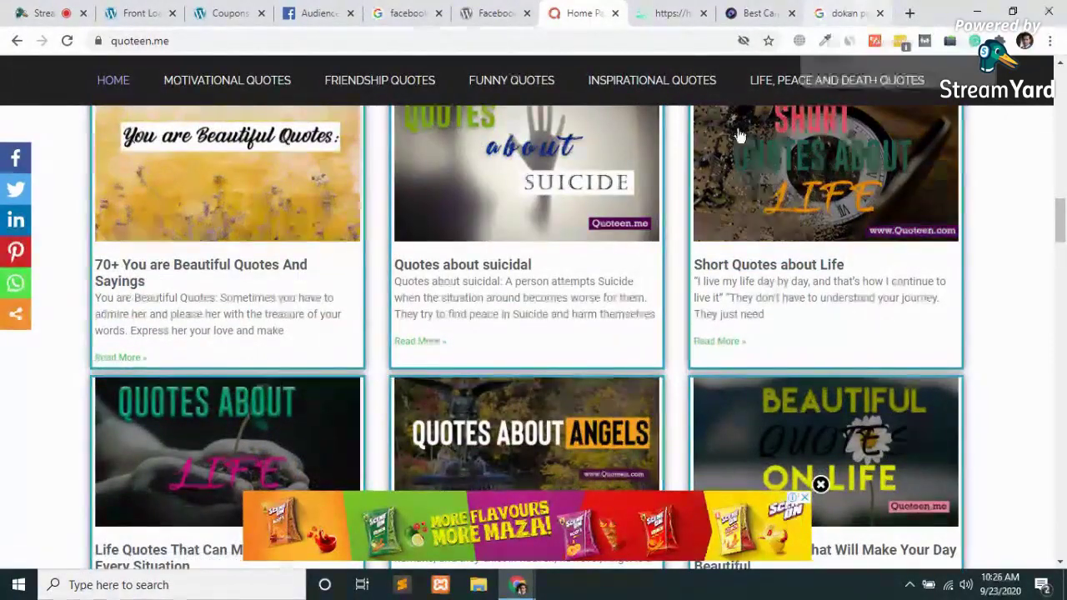
Return to the PickCamera video-glasses review and scroll through the comparison
{"action": "left_click", "coordinate": [758, 12]}
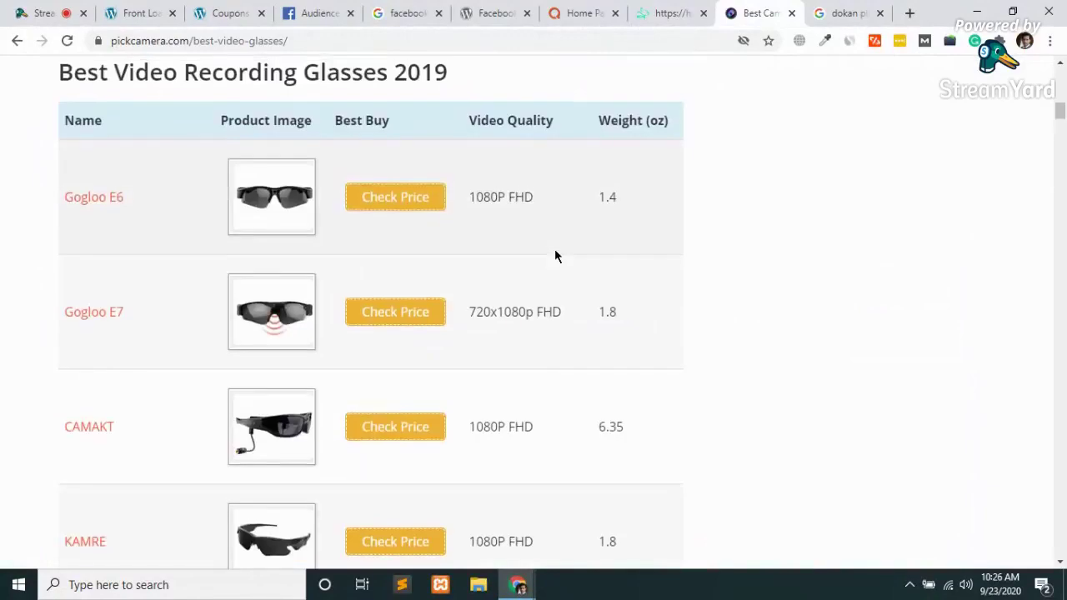
{"action": "scroll", "coordinate": [554, 256], "scroll_direction": "up", "scroll_amount": 4}
{"action": "scroll", "coordinate": [554, 256], "scroll_direction": "down", "scroll_amount": 20}
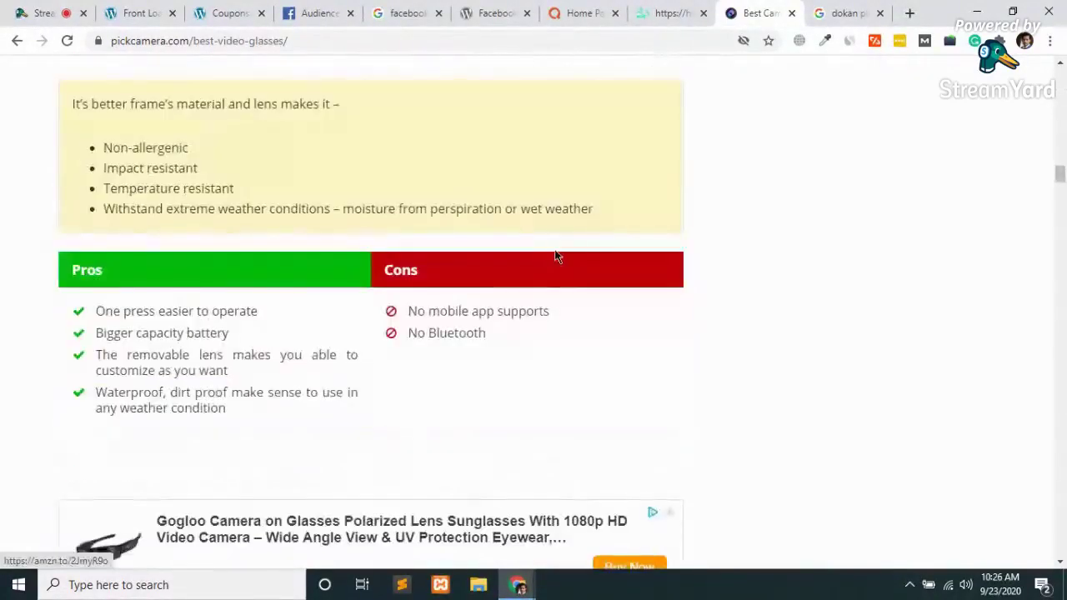
{"action": "scroll", "coordinate": [556, 257], "scroll_direction": "down", "scroll_amount": 9}
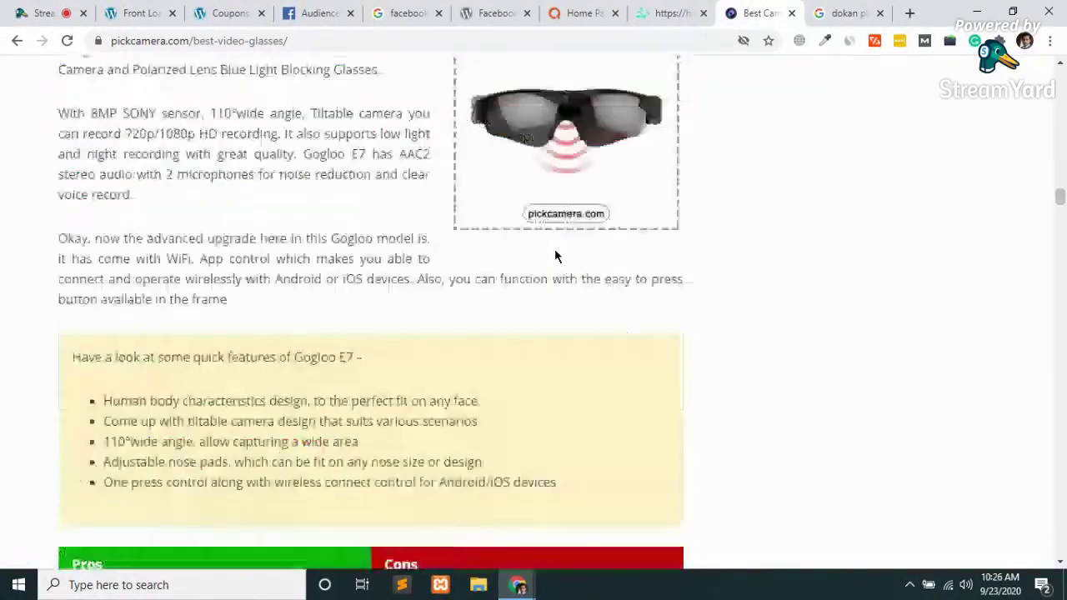
Close the dokan search and hootrabbit tabs, reload the Quoteen home page, then close it
{"action": "key", "text": "ctrl+Tab"}
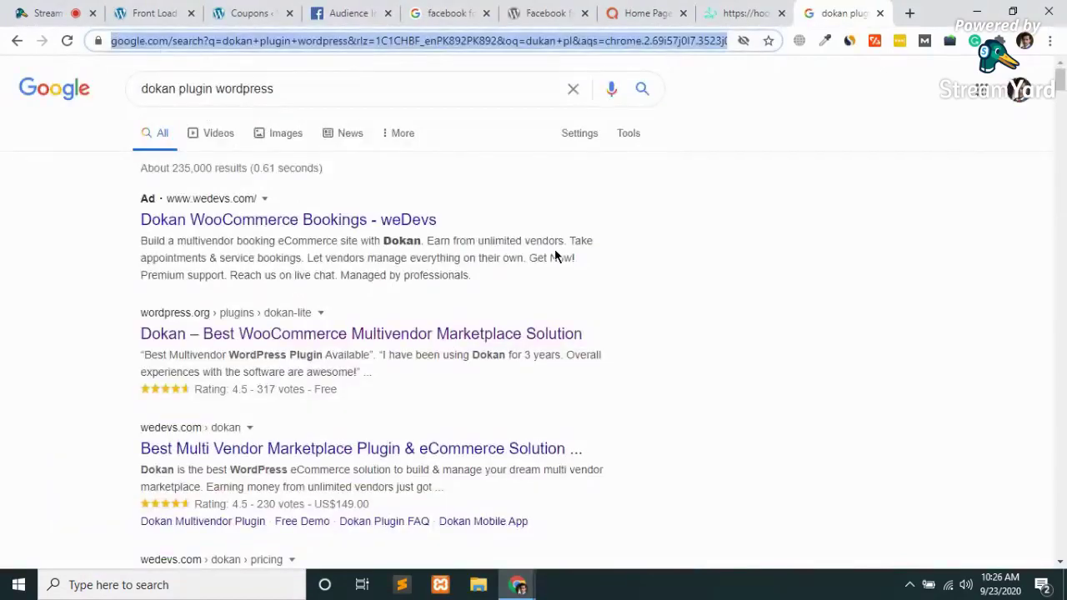
{"action": "key", "text": "ctrl+w"}
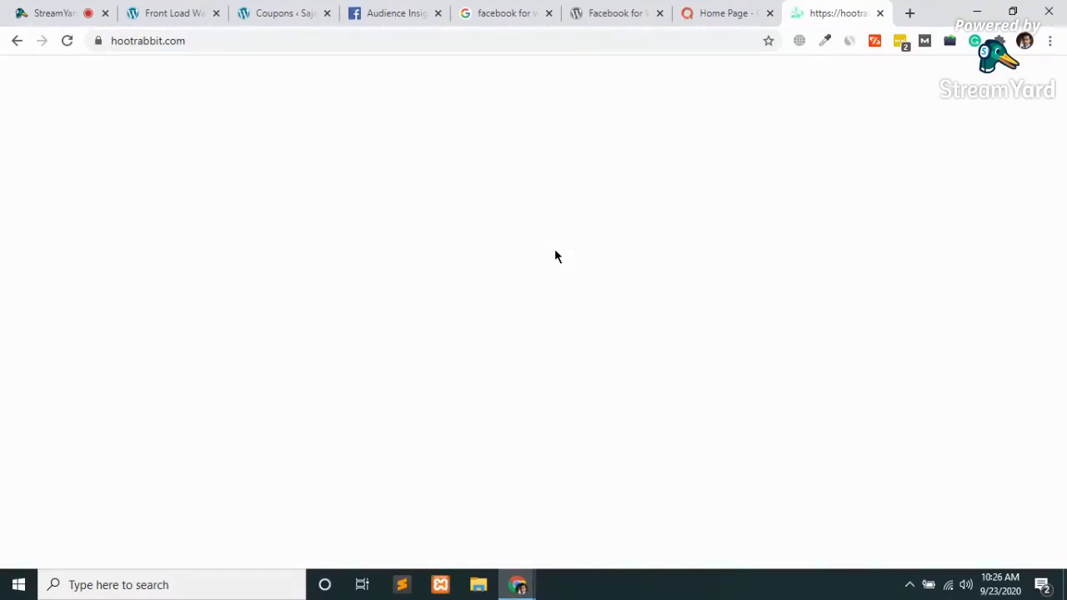
{"action": "key", "text": "ctrl+w"}
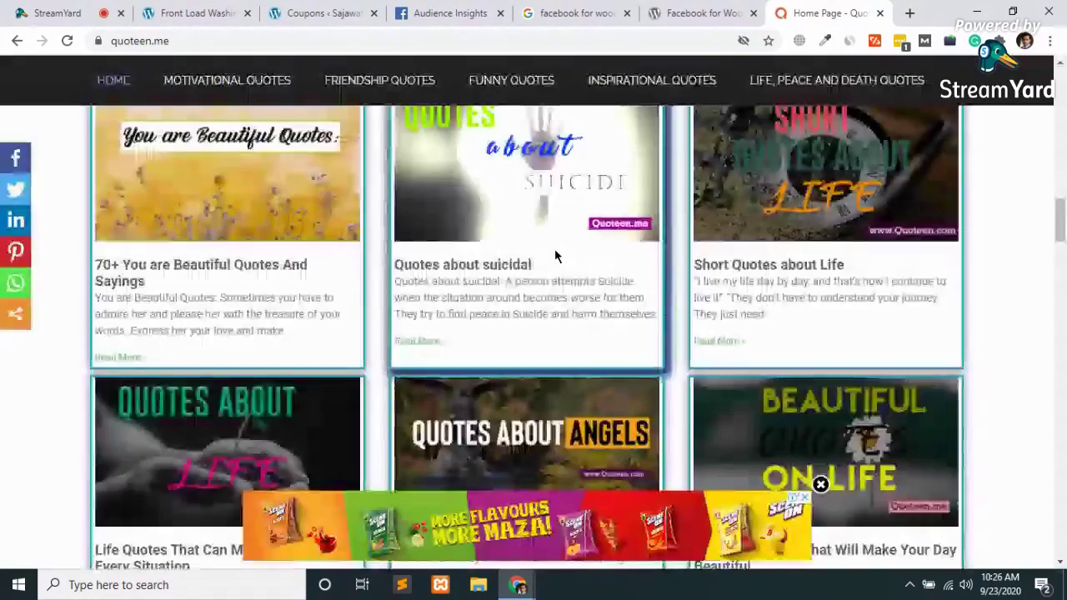
{"action": "scroll", "coordinate": [515, 390], "scroll_direction": "up", "scroll_amount": 15}
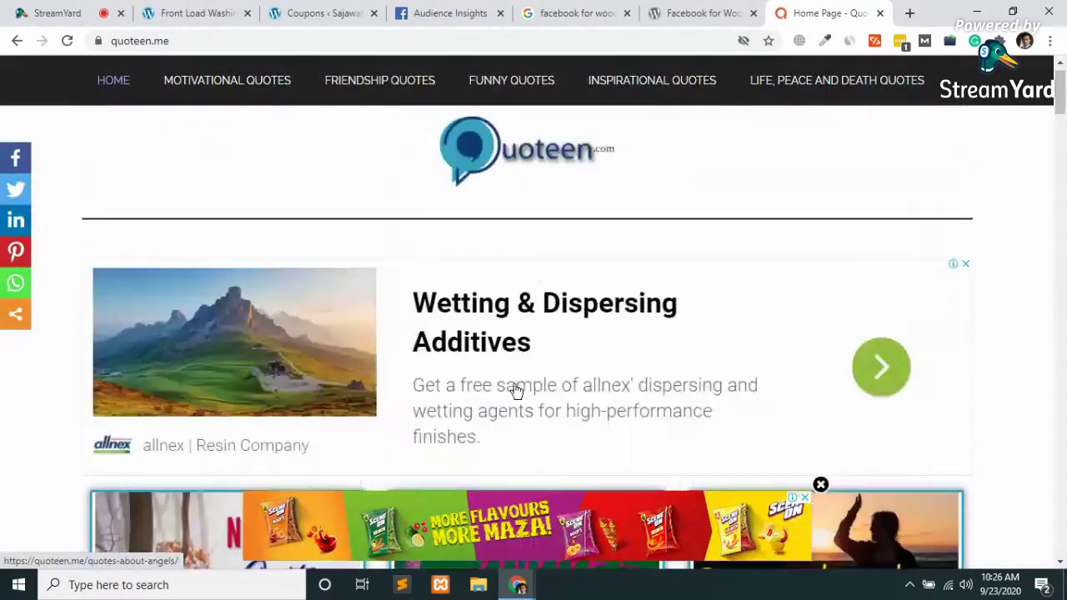
{"action": "left_click", "coordinate": [475, 175]}
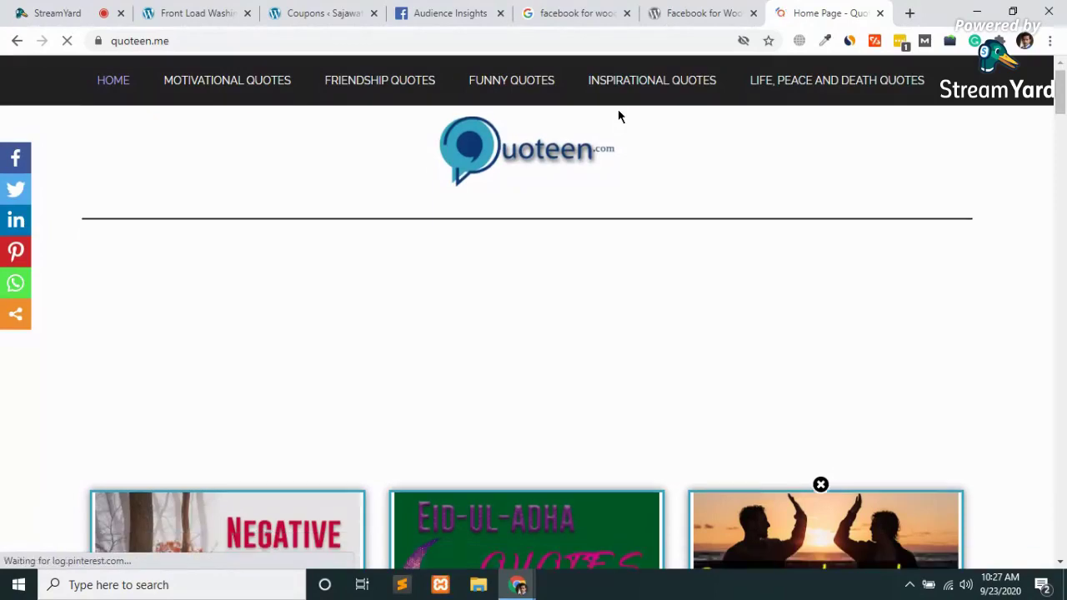
{"action": "scroll", "coordinate": [618, 116], "scroll_direction": "down", "scroll_amount": 5}
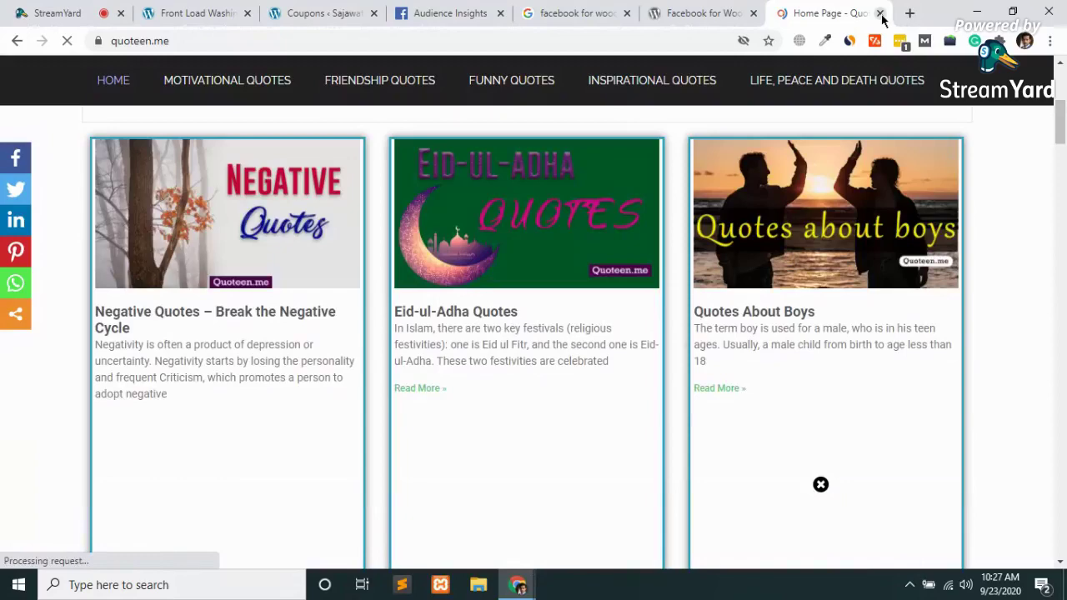
{"action": "left_click", "coordinate": [880, 14]}
Open bornrealist.com in a new tab
{"action": "left_click", "coordinate": [908, 13]}
{"action": "type", "text": "bornrealist.com"}
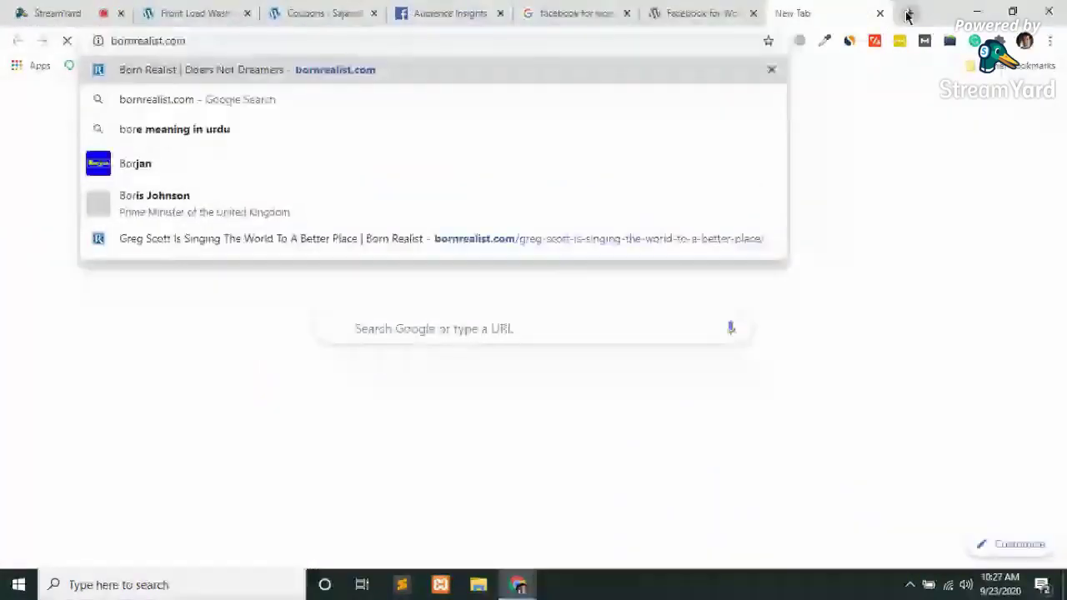
{"action": "key", "text": "Return"}
Close the Facebook for WooCommerce plugin page and its search results tab
{"action": "left_click", "coordinate": [710, 10]}
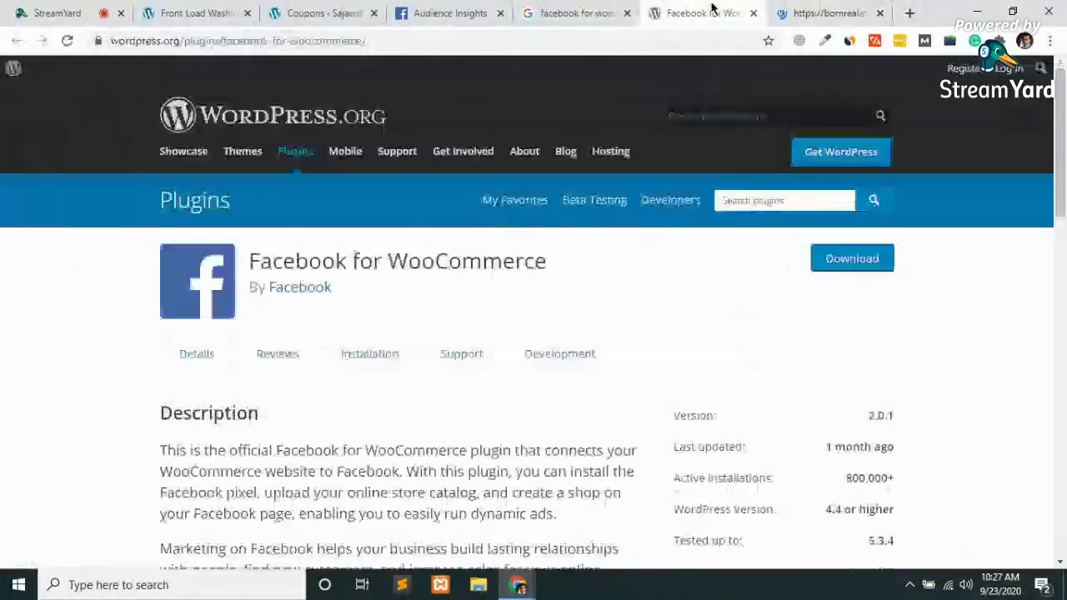
{"action": "key", "text": "ctrl+w"}
{"action": "left_click", "coordinate": [662, 10]}
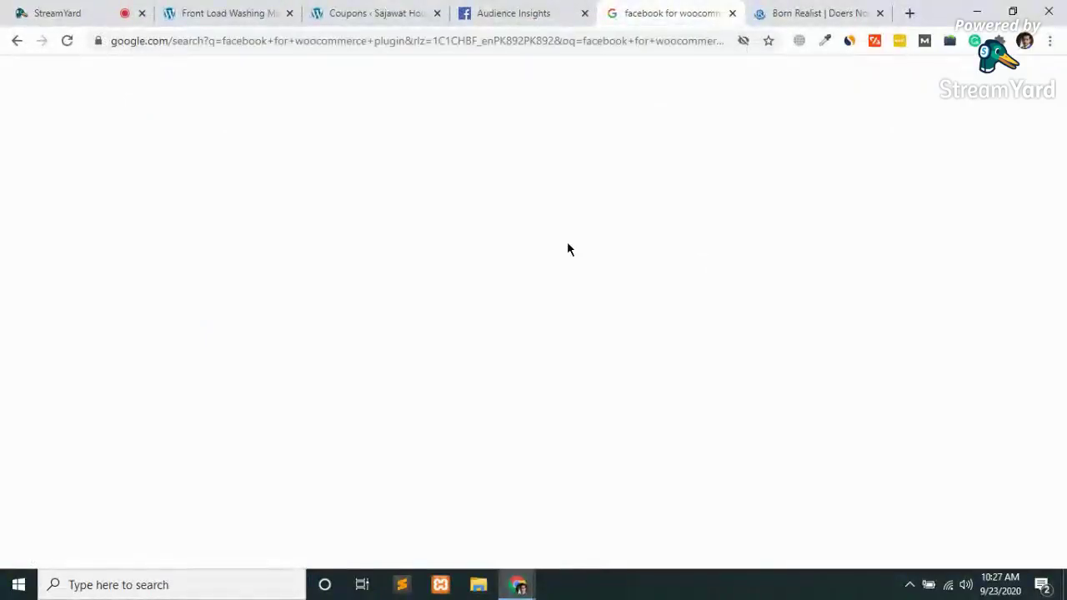
{"action": "key", "text": "ctrl+w"}
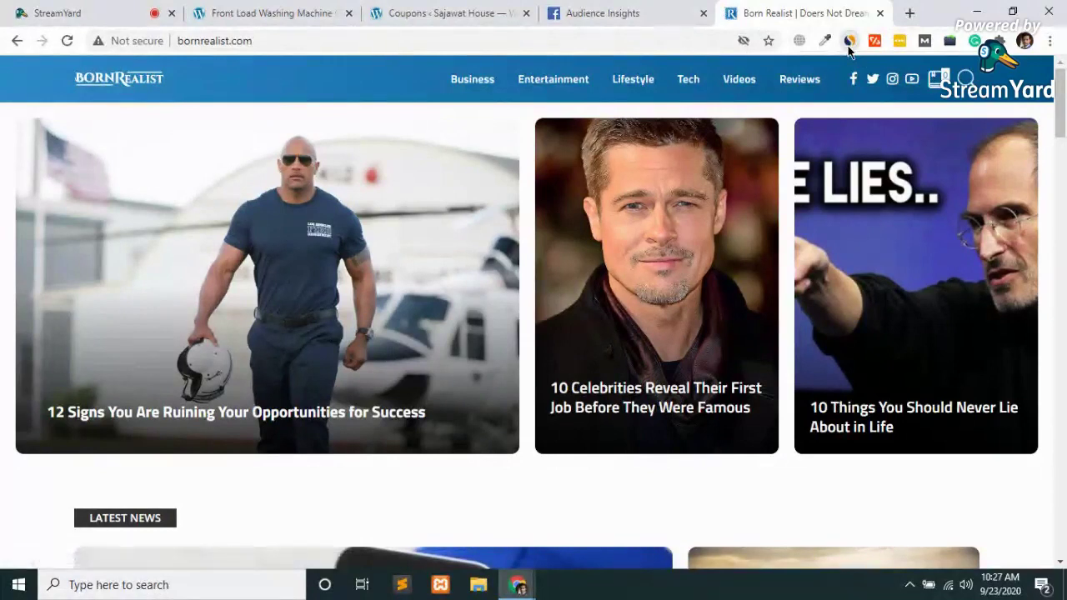
Check bornrealist.com's SimilarWeb stats (global rank #760,241, visits down to 35.70K), then close it
{"action": "left_click", "coordinate": [848, 41]}
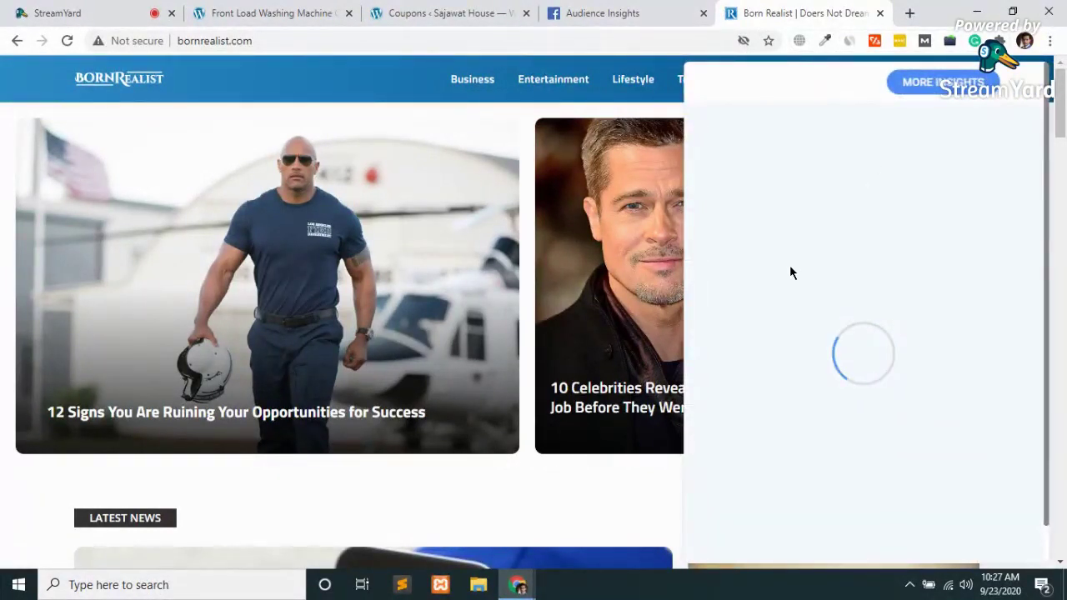
{"action": "mouse_move", "coordinate": [797, 437]}
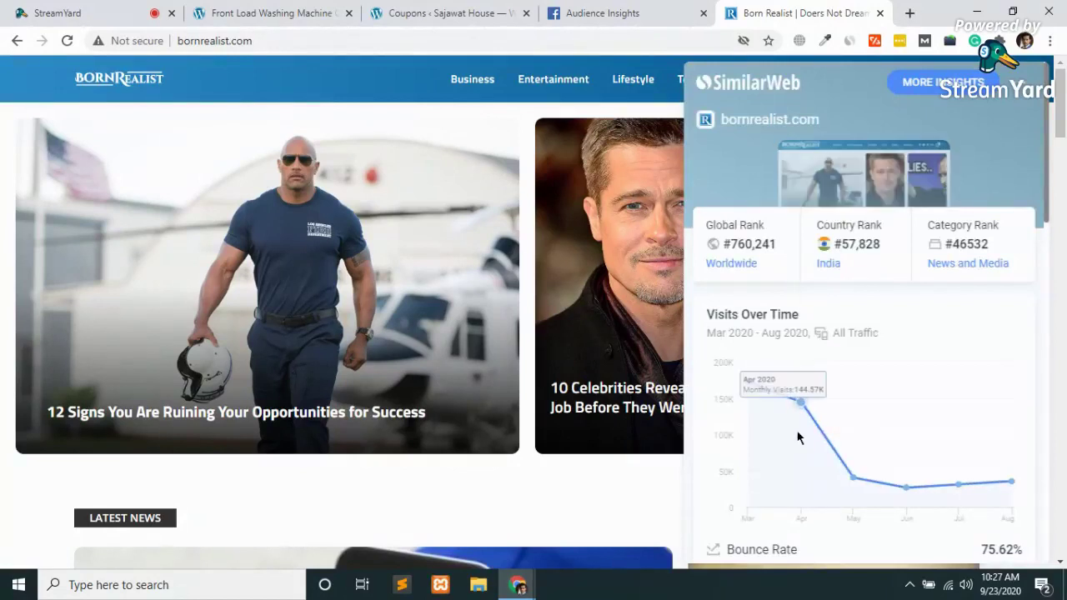
{"action": "mouse_move", "coordinate": [764, 396]}
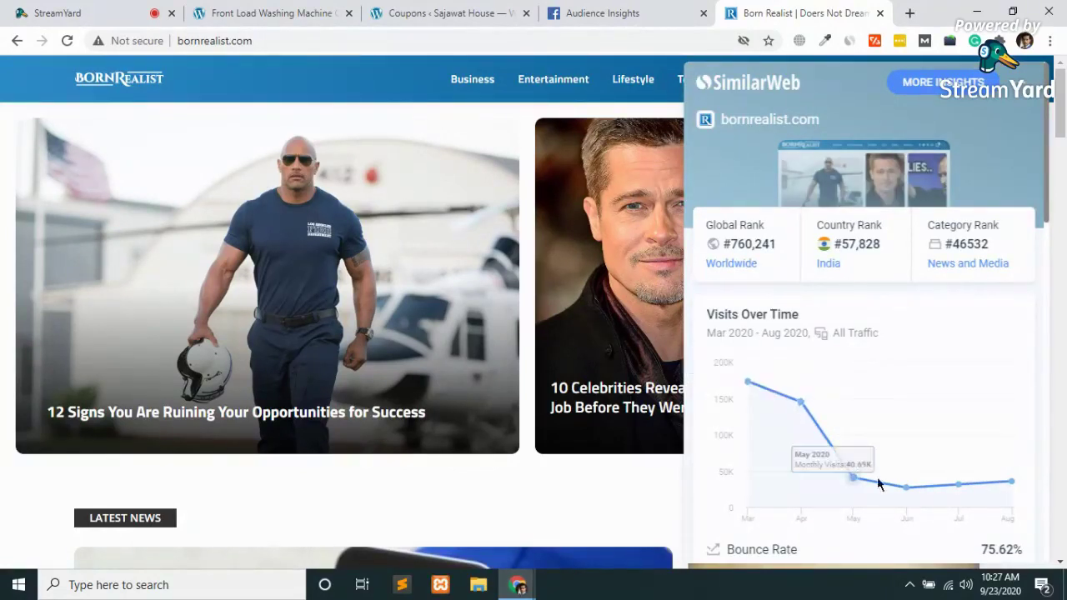
{"action": "mouse_move", "coordinate": [1011, 483]}
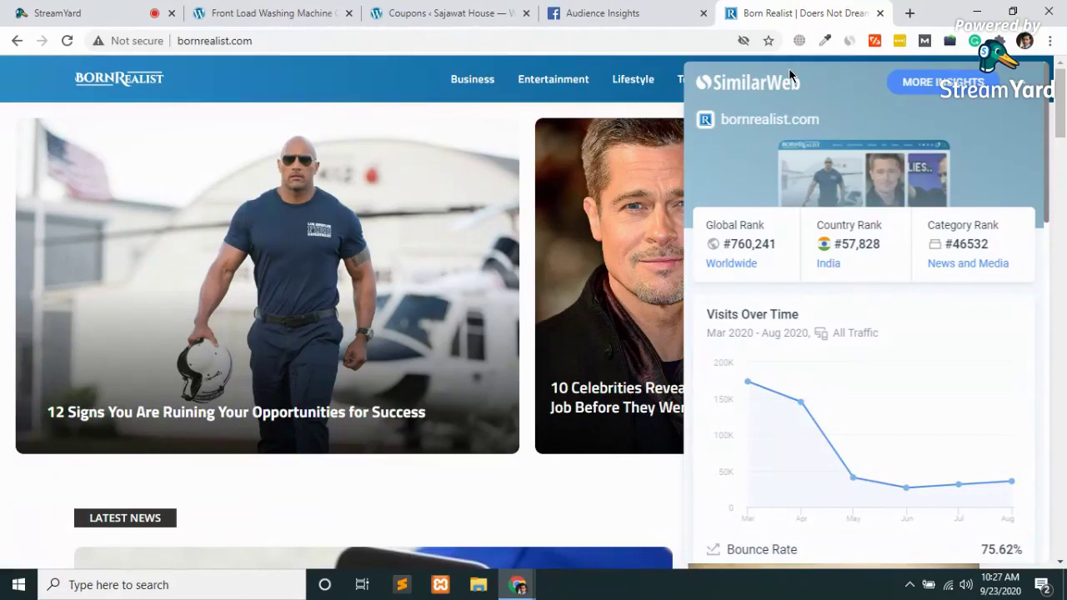
{"action": "key", "text": "ctrl+w"}
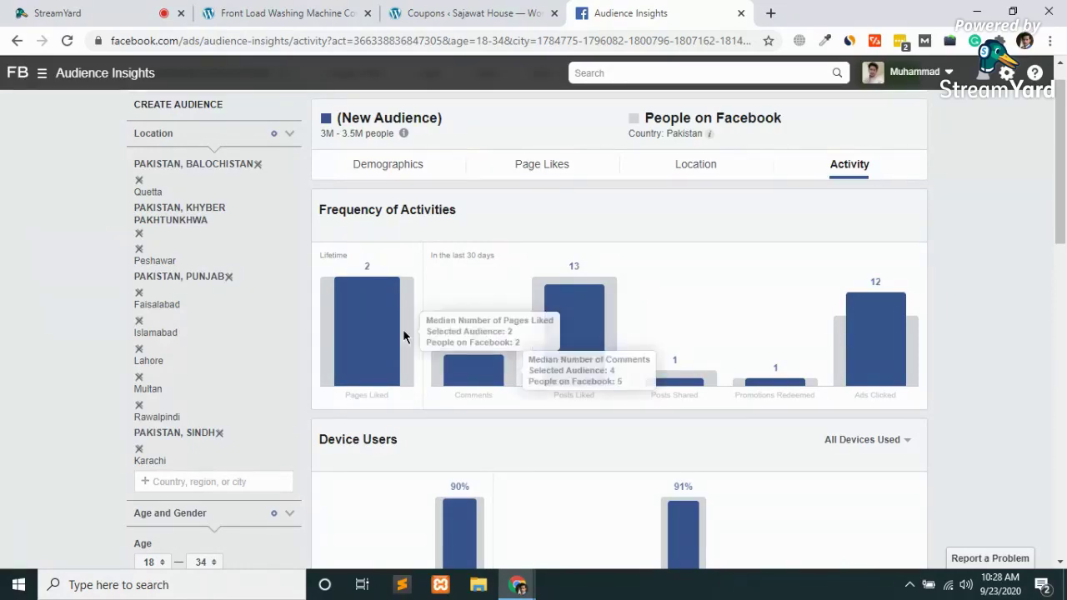
{"action": "scroll", "coordinate": [403, 336], "scroll_direction": "down", "scroll_amount": 2}
{"action": "scroll", "coordinate": [402, 328], "scroll_direction": "up", "scroll_amount": 2}
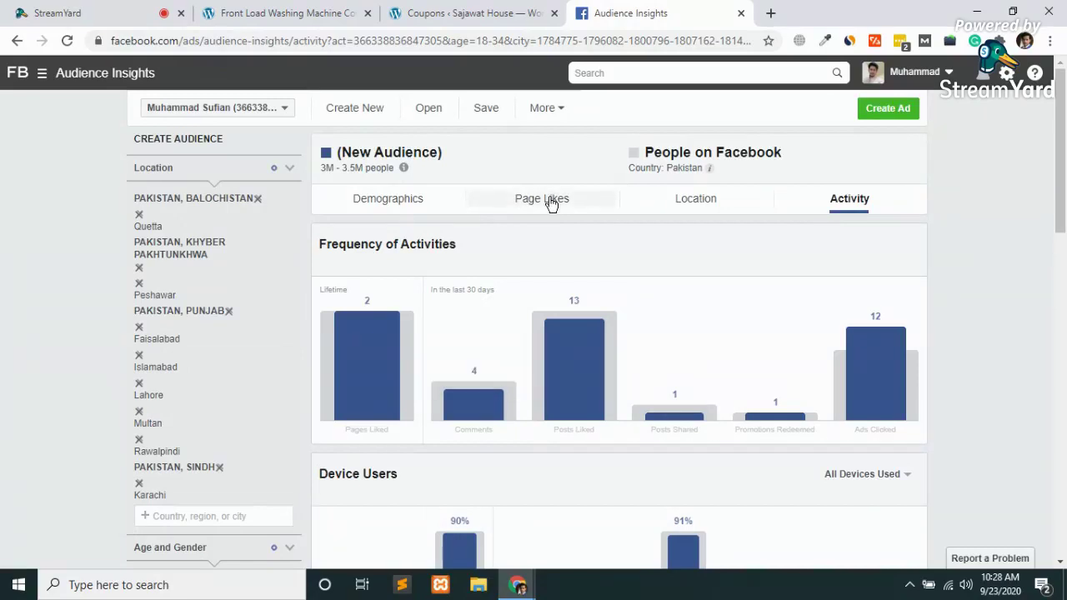
{"action": "left_click", "coordinate": [551, 204]}
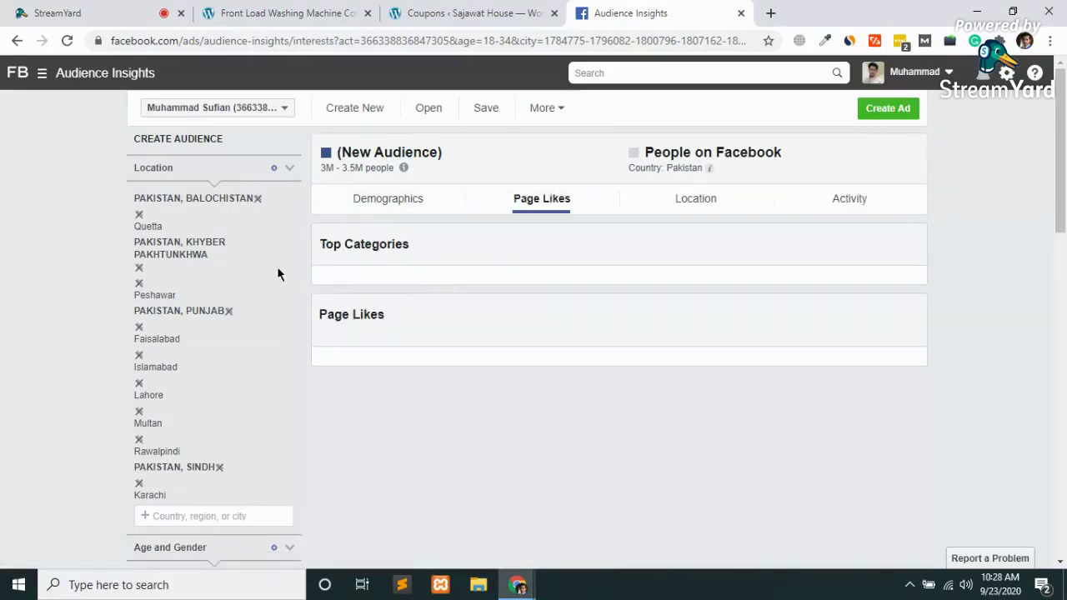
{"action": "left_click", "coordinate": [394, 202]}
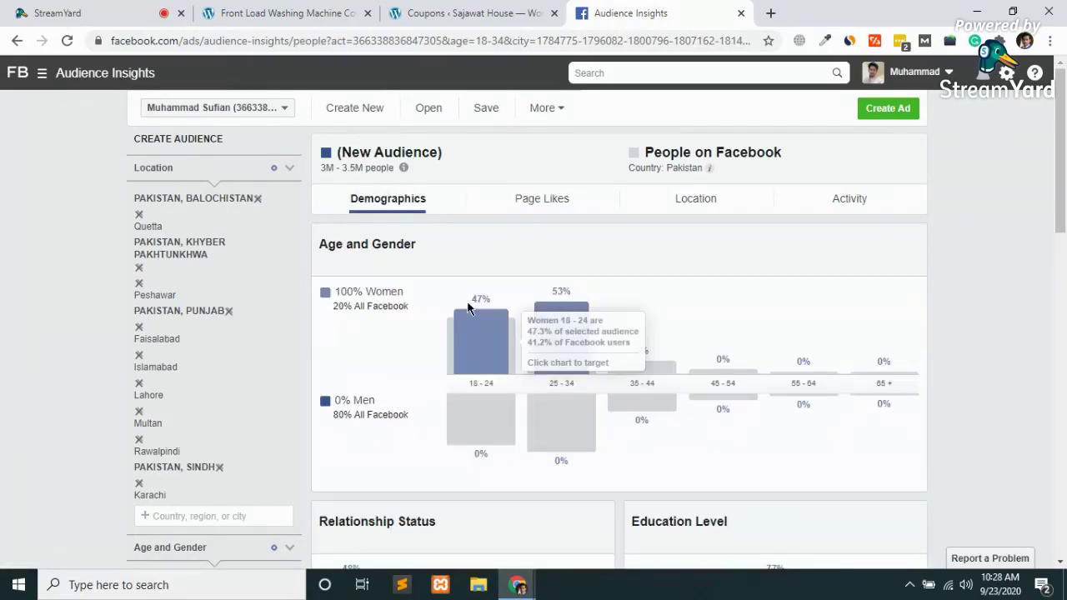
{"action": "scroll", "coordinate": [467, 301], "scroll_direction": "down", "scroll_amount": 1}
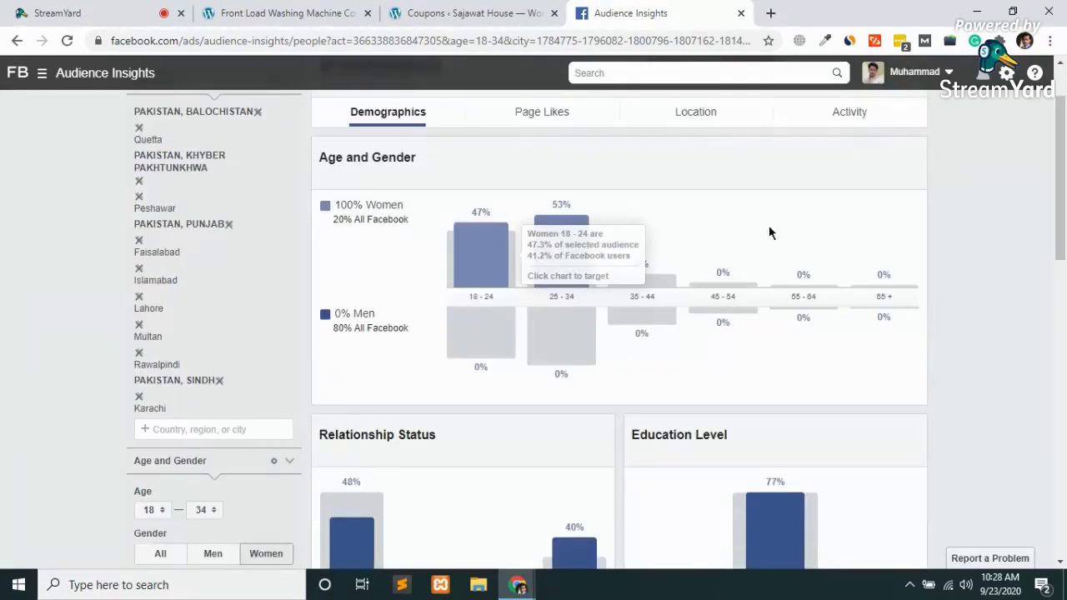
{"action": "left_click", "coordinate": [848, 114]}
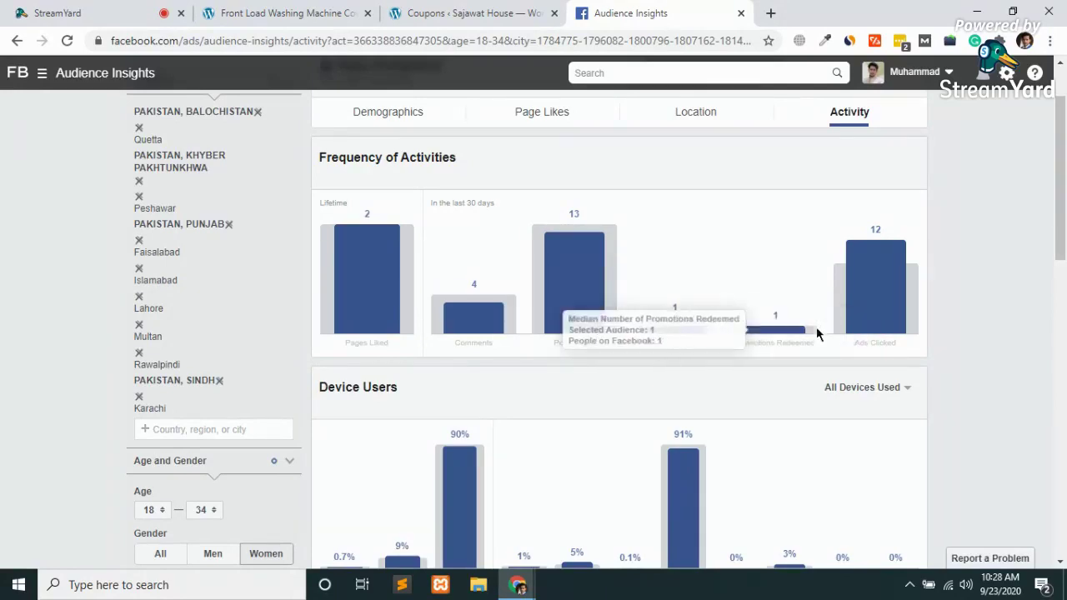
{"action": "mouse_move", "coordinate": [888, 317]}
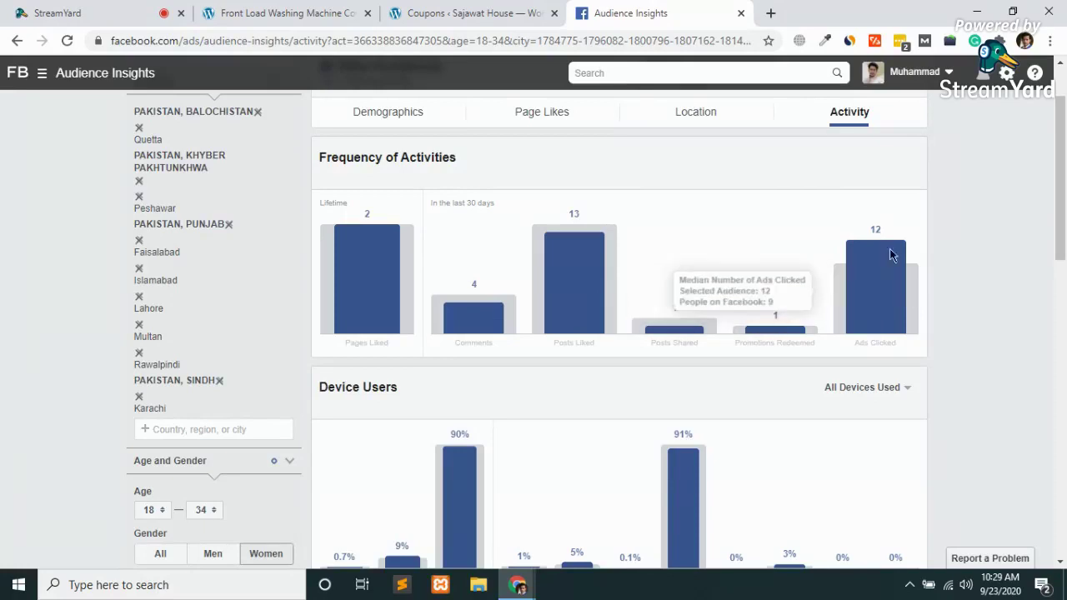
{"action": "scroll", "coordinate": [873, 329], "scroll_direction": "down", "scroll_amount": 2}
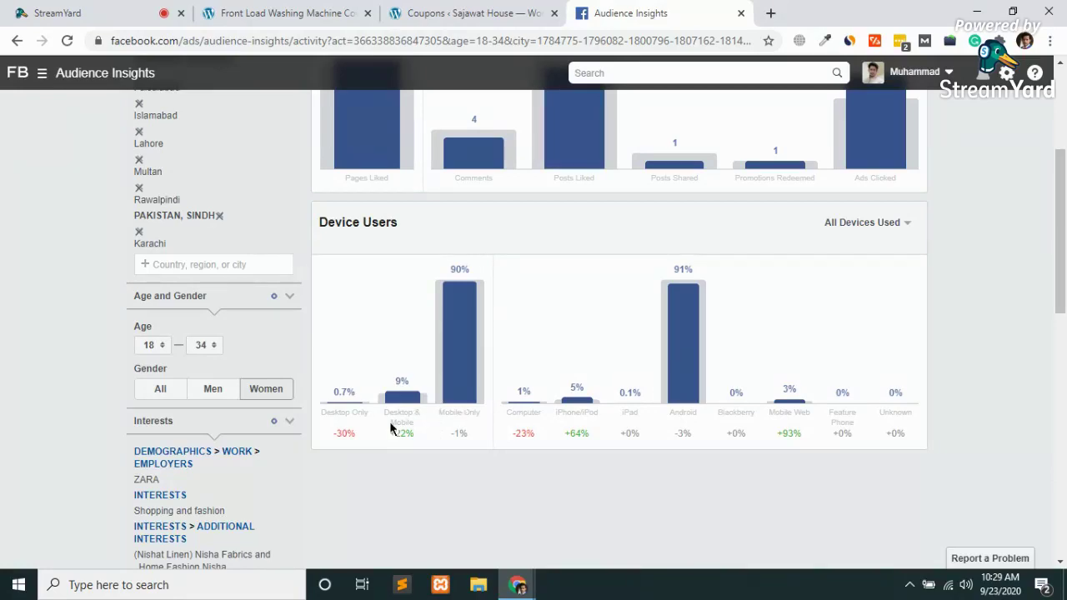
{"action": "mouse_move", "coordinate": [405, 431]}
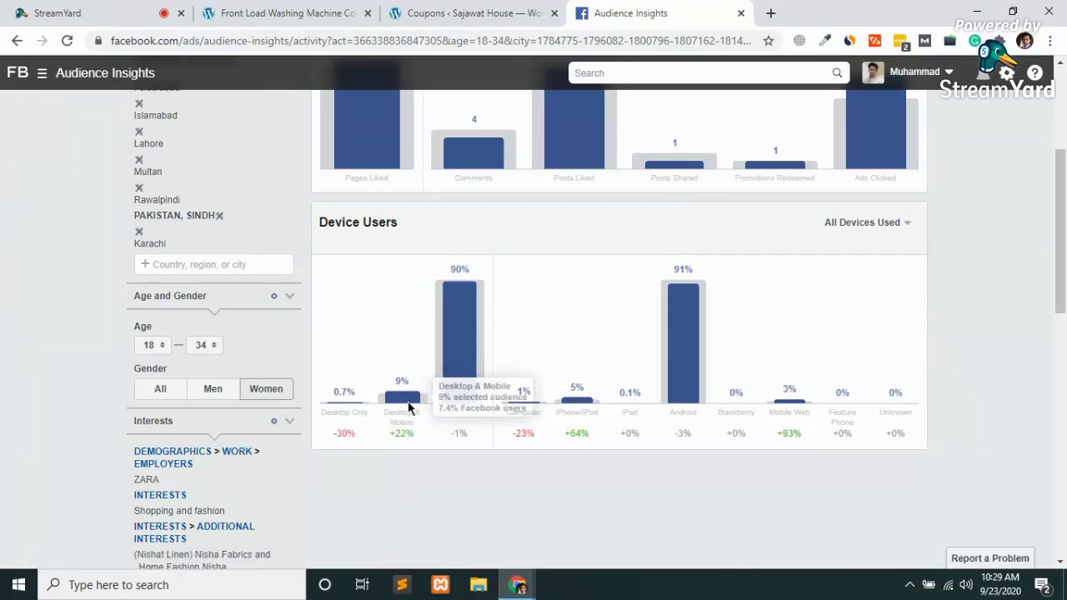
{"action": "mouse_move", "coordinate": [349, 400]}
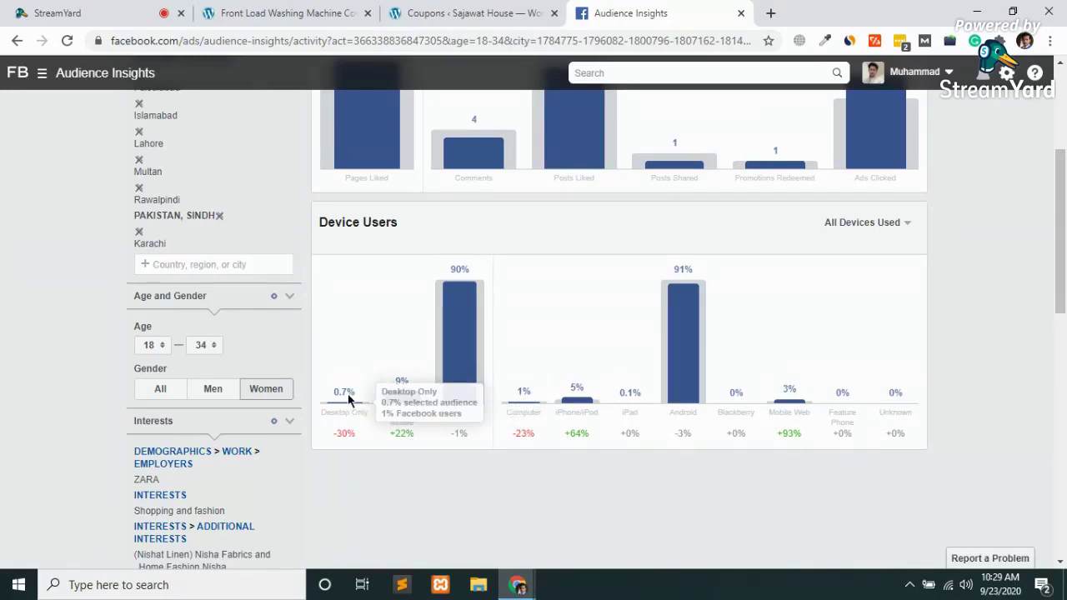
{"action": "mouse_move", "coordinate": [468, 309]}
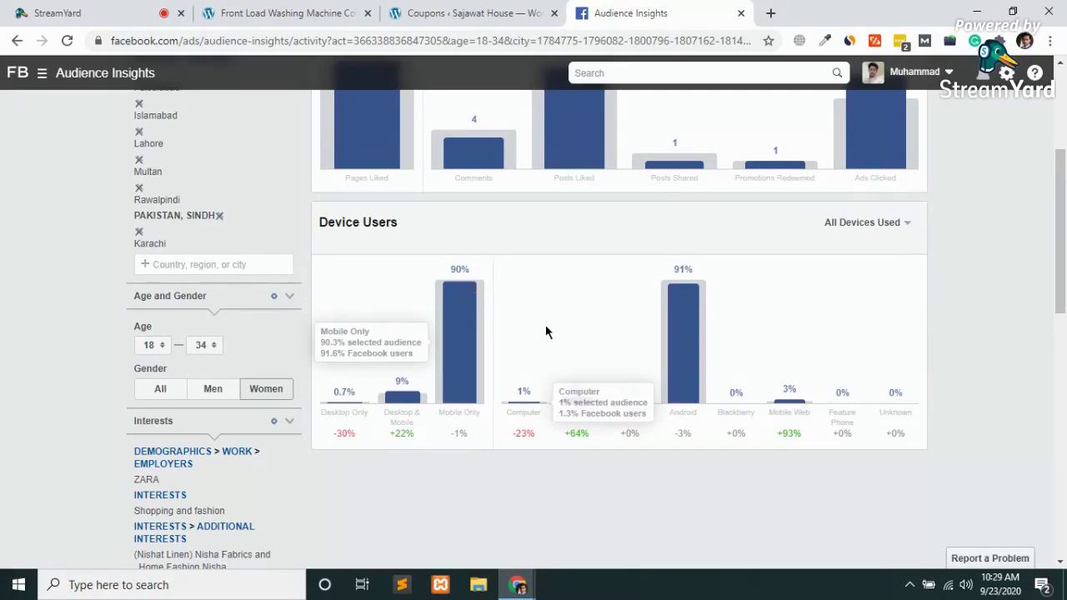
{"action": "mouse_move", "coordinate": [679, 354]}
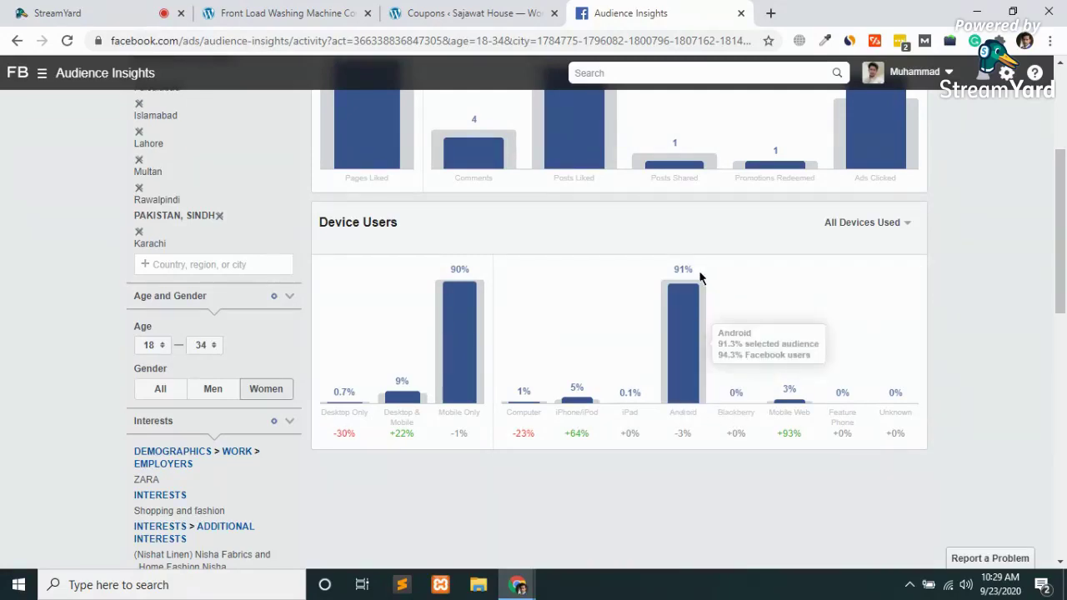
{"action": "mouse_move", "coordinate": [625, 409]}
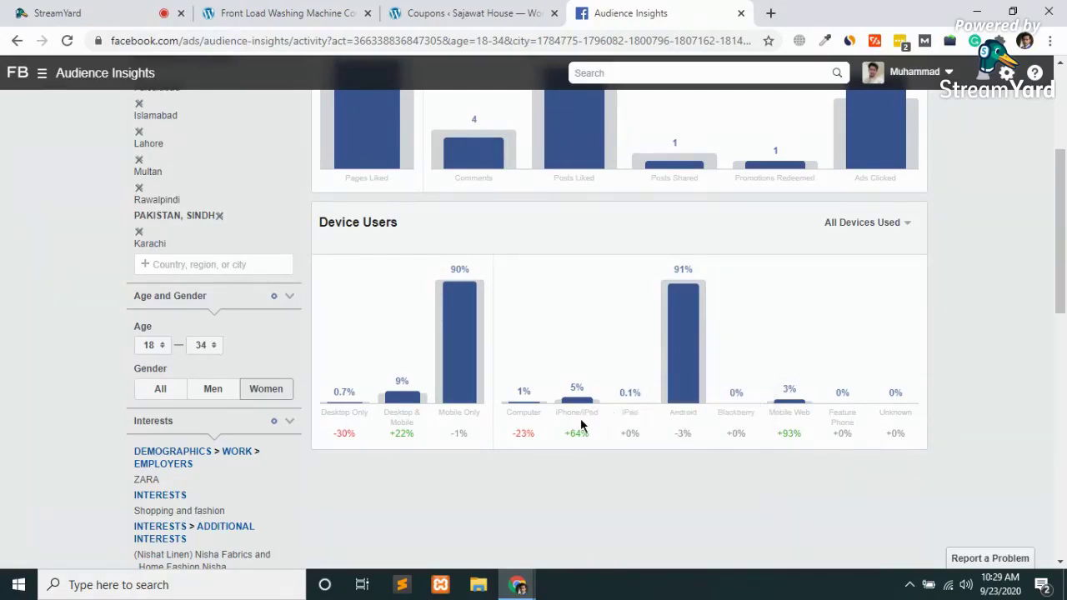
{"action": "mouse_move", "coordinate": [575, 408]}
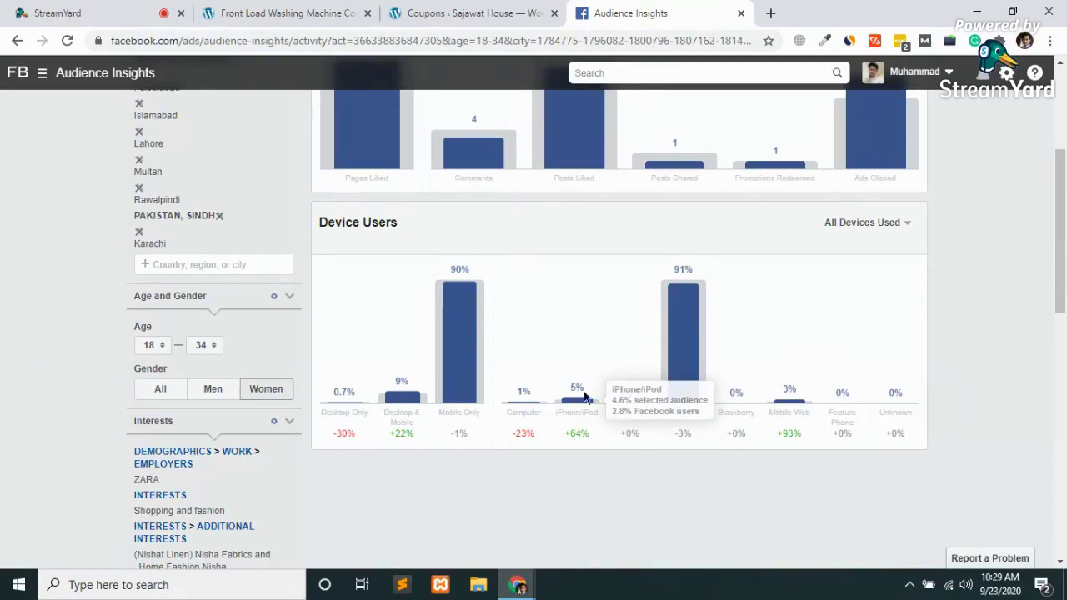
{"action": "mouse_move", "coordinate": [710, 370]}
{"action": "scroll", "coordinate": [710, 370], "scroll_direction": "up", "scroll_amount": 1}
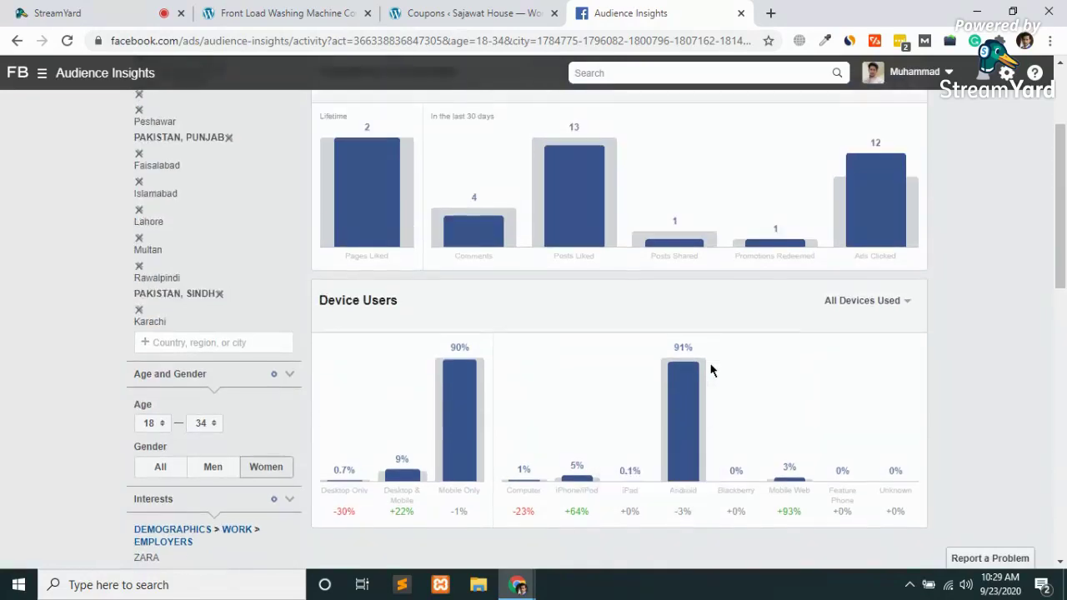
{"action": "scroll", "coordinate": [710, 370], "scroll_direction": "down", "scroll_amount": 2}
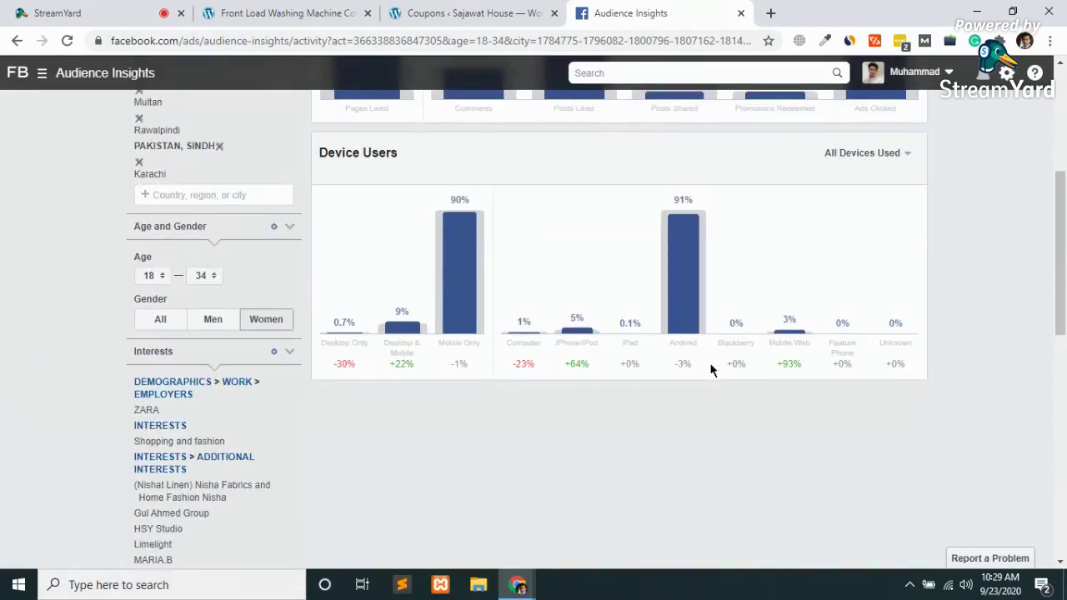
{"action": "mouse_move", "coordinate": [679, 294]}
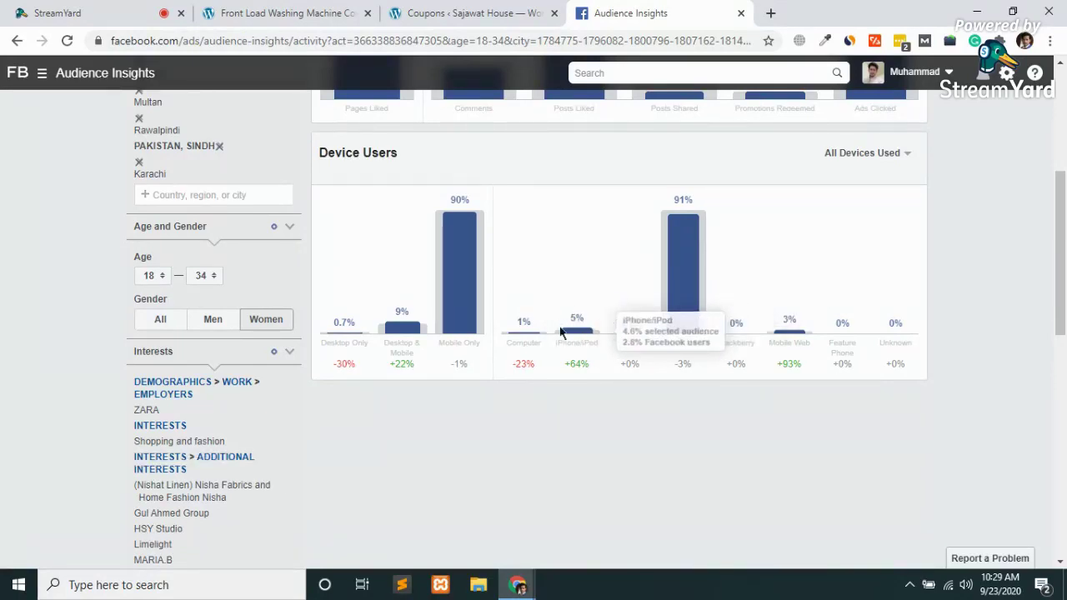
{"action": "mouse_move", "coordinate": [573, 321]}
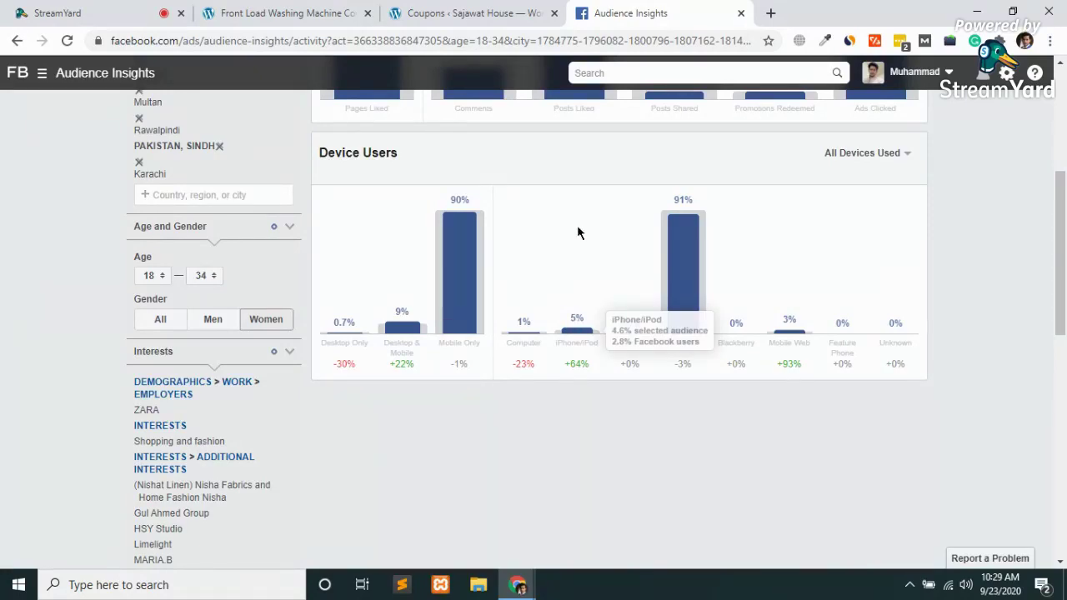
{"action": "scroll", "coordinate": [577, 233], "scroll_direction": "up", "scroll_amount": 4}
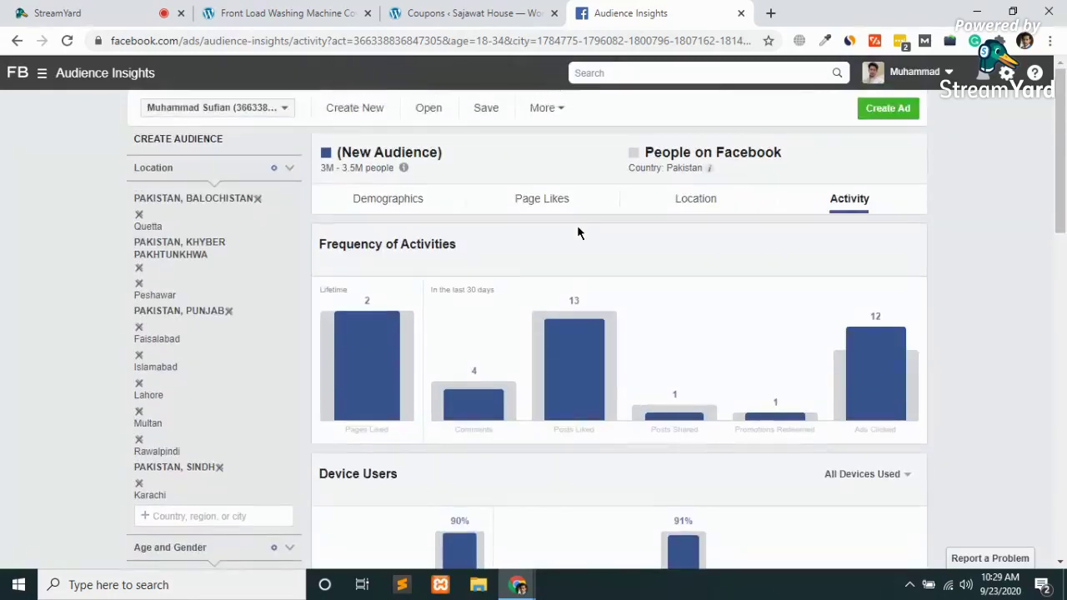
{"action": "scroll", "coordinate": [577, 232], "scroll_direction": "down", "scroll_amount": 1}
{"action": "scroll", "coordinate": [577, 232], "scroll_direction": "down", "scroll_amount": 2}
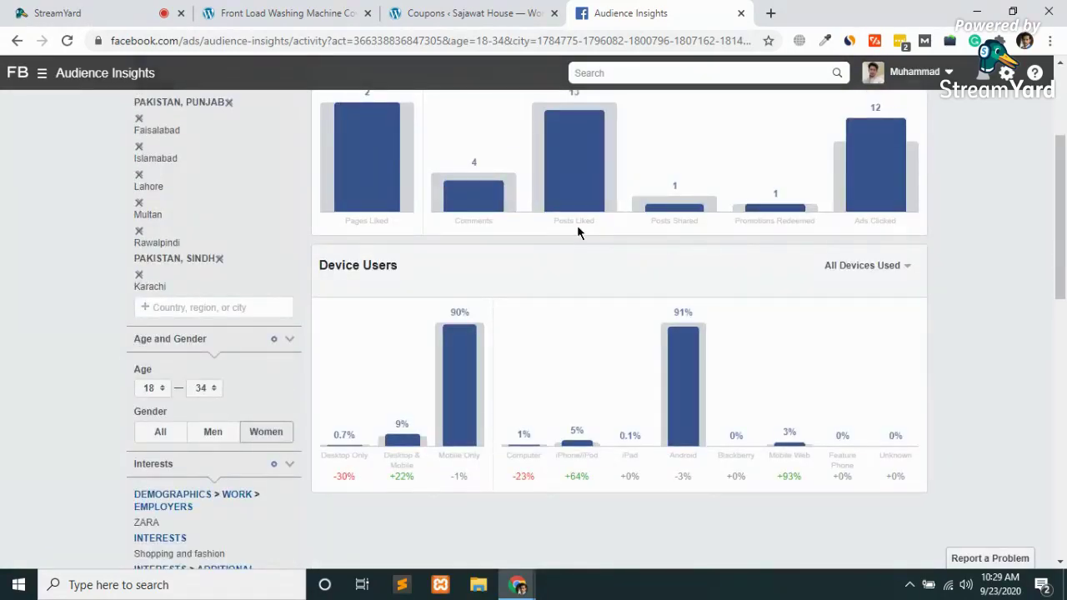
{"action": "scroll", "coordinate": [577, 233], "scroll_direction": "down", "scroll_amount": 1}
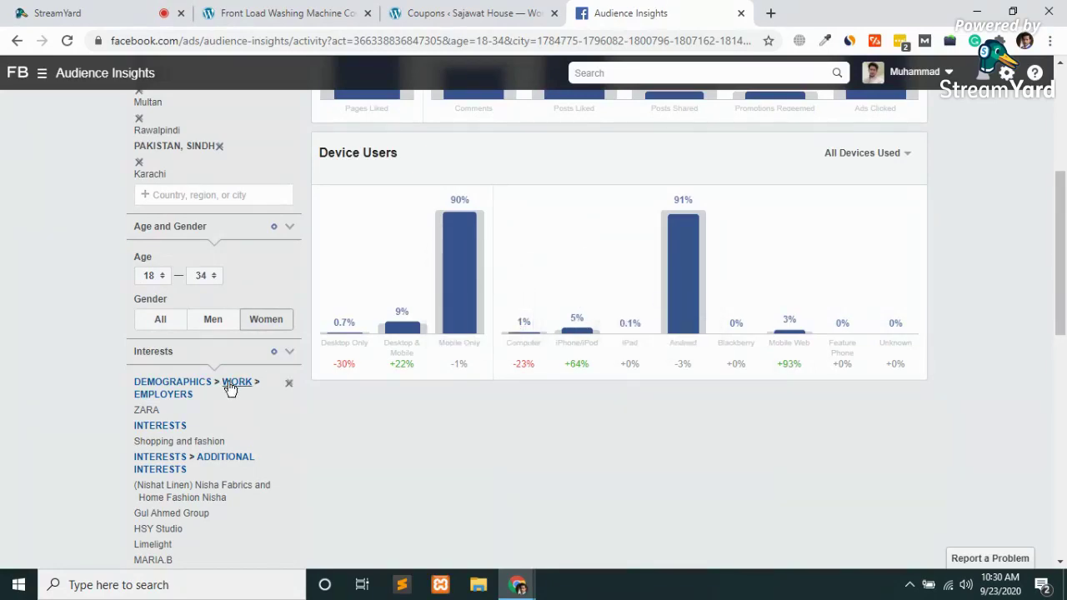
{"action": "scroll", "coordinate": [231, 386], "scroll_direction": "up", "scroll_amount": 3}
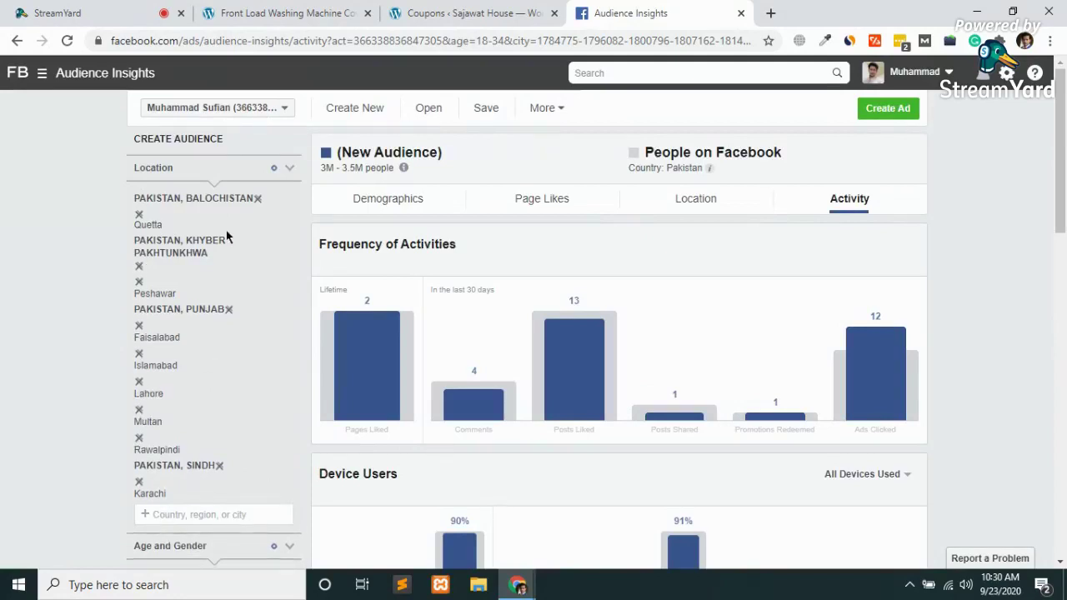
Remove all locations: Quetta, Peshawar, Faisalabad, Lahore, Multan, Rawalpindi and Karachi
{"action": "left_click", "coordinate": [138, 217]}
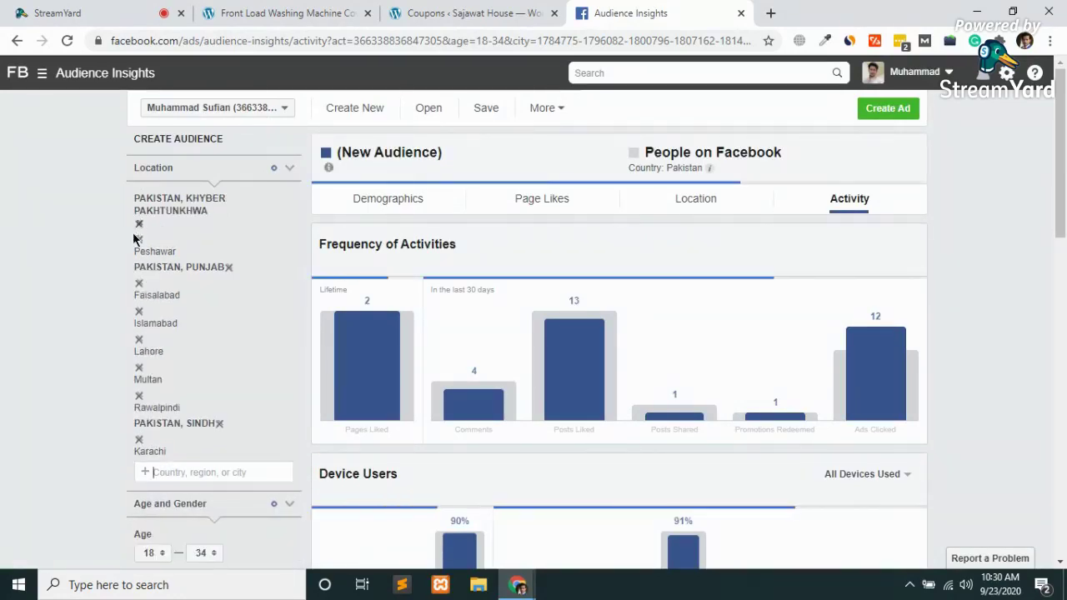
{"action": "left_click", "coordinate": [138, 236]}
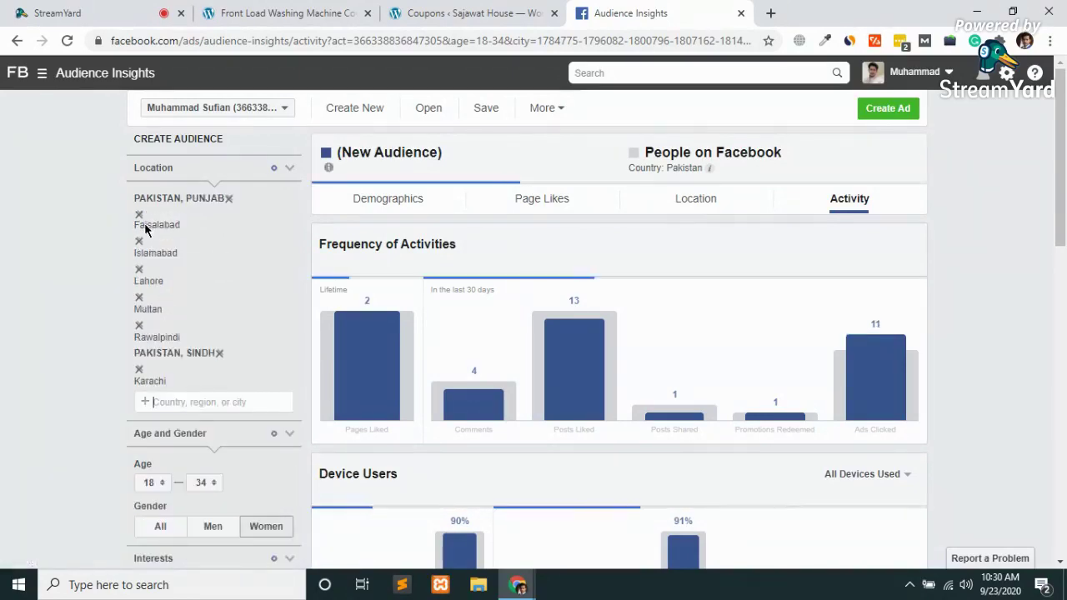
{"action": "left_click", "coordinate": [139, 216]}
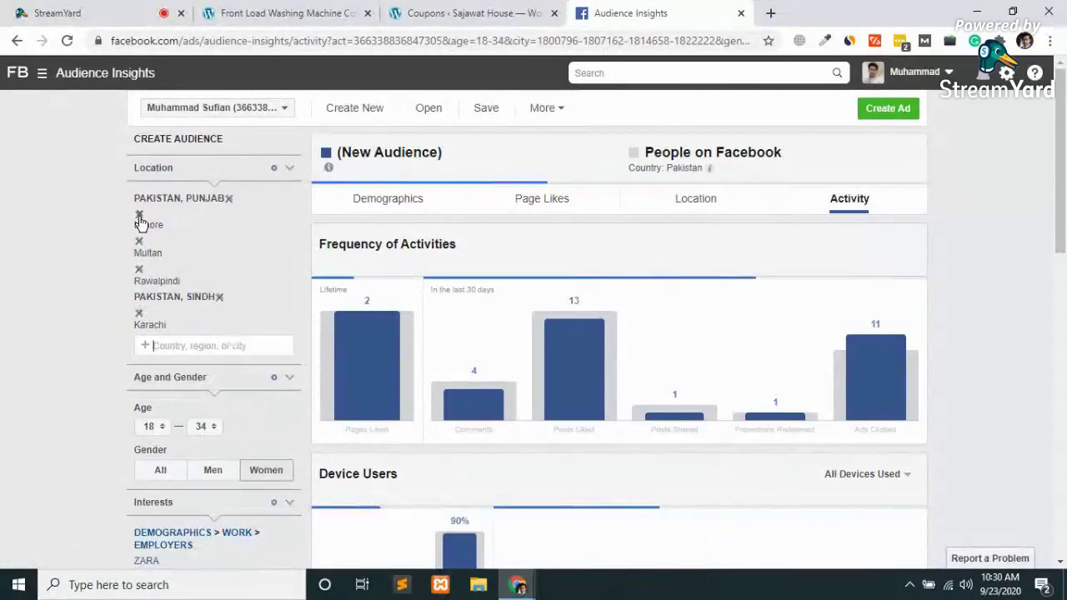
{"action": "left_click", "coordinate": [140, 216]}
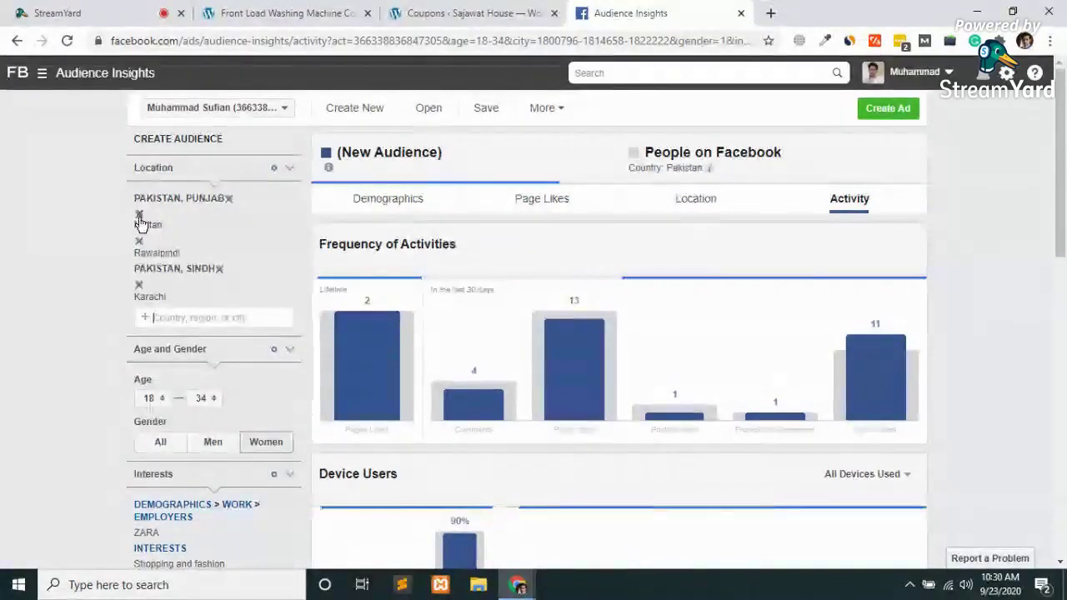
{"action": "left_click", "coordinate": [139, 216]}
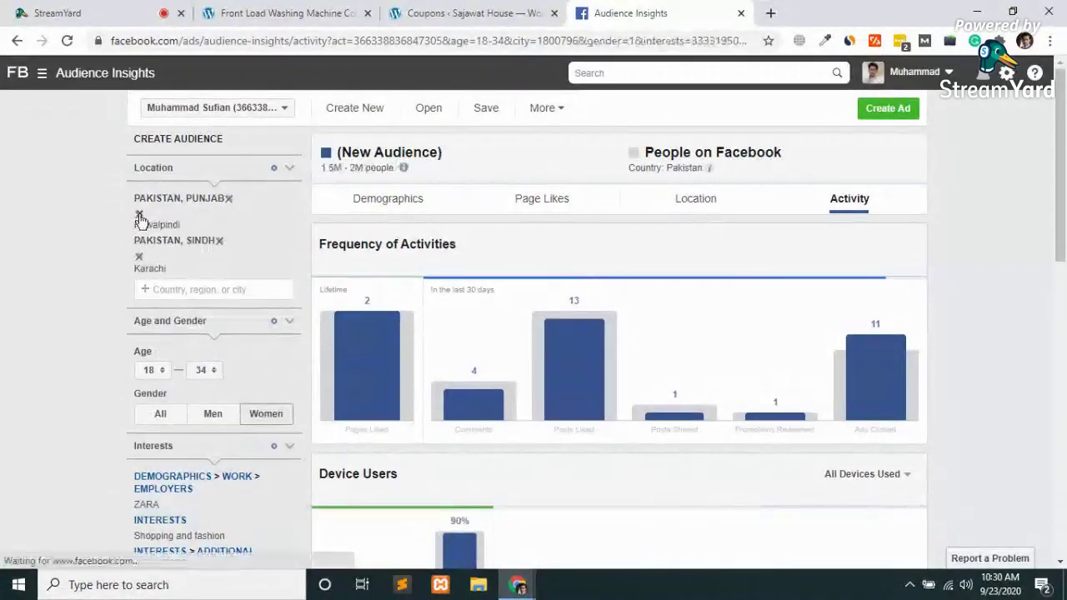
{"action": "left_click", "coordinate": [139, 216]}
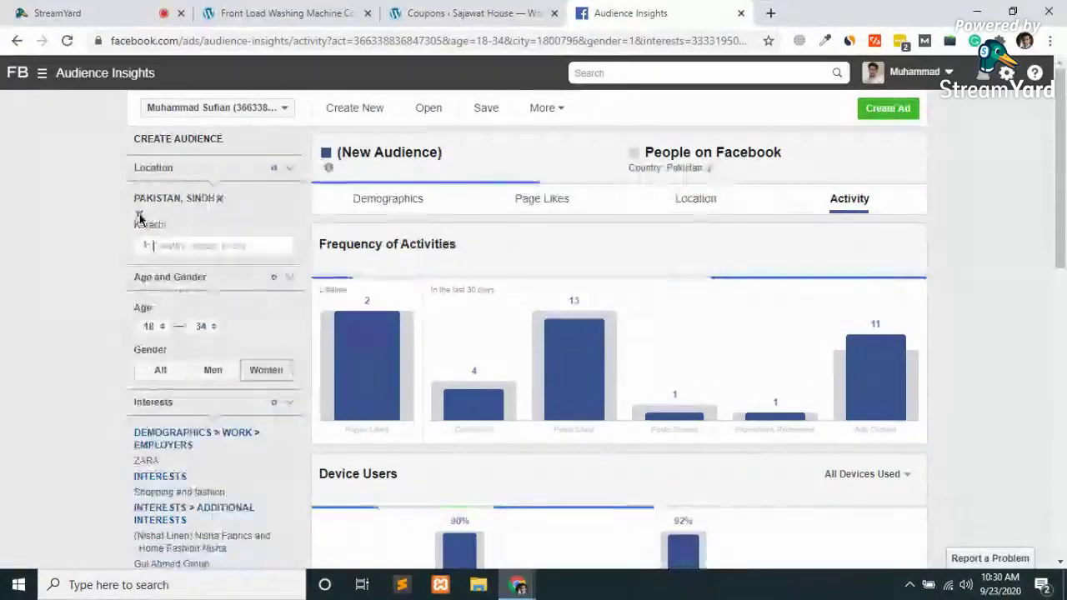
{"action": "left_click", "coordinate": [139, 216]}
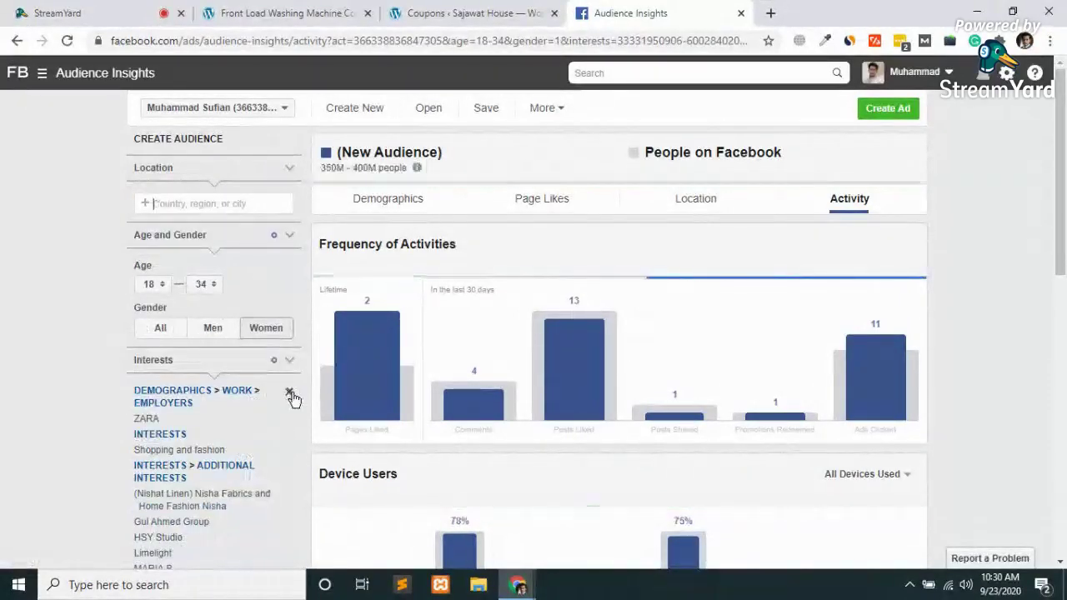
Remove every interest, from ZARA, Shopping and fashion and Nishat Linen through Sapphire
{"action": "left_click", "coordinate": [292, 398]}
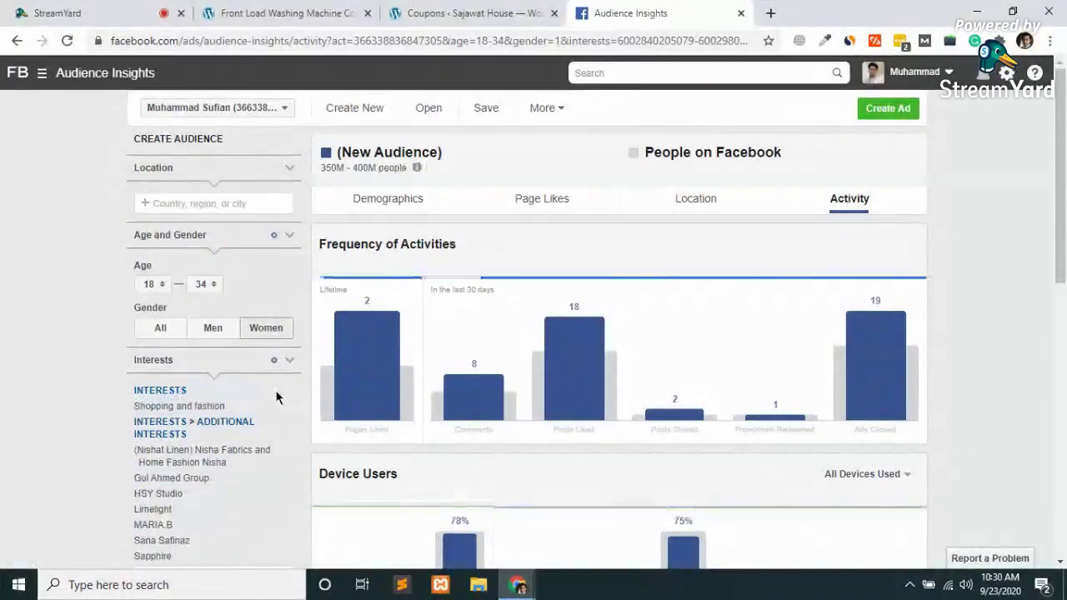
{"action": "left_click", "coordinate": [288, 395]}
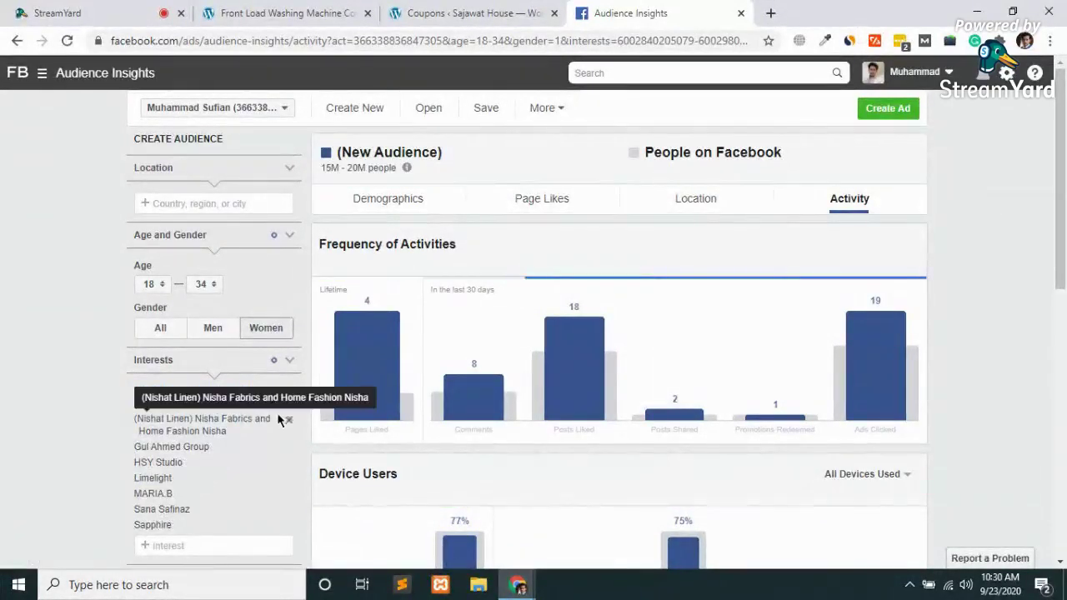
{"action": "left_click", "coordinate": [289, 422]}
{"action": "left_click", "coordinate": [289, 419]}
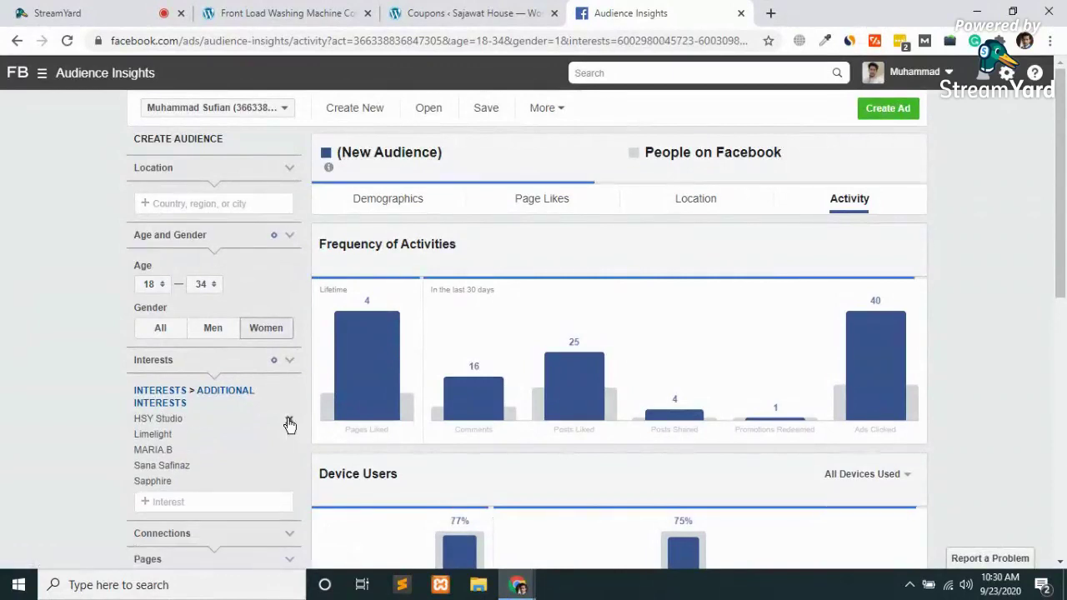
{"action": "left_click", "coordinate": [288, 422]}
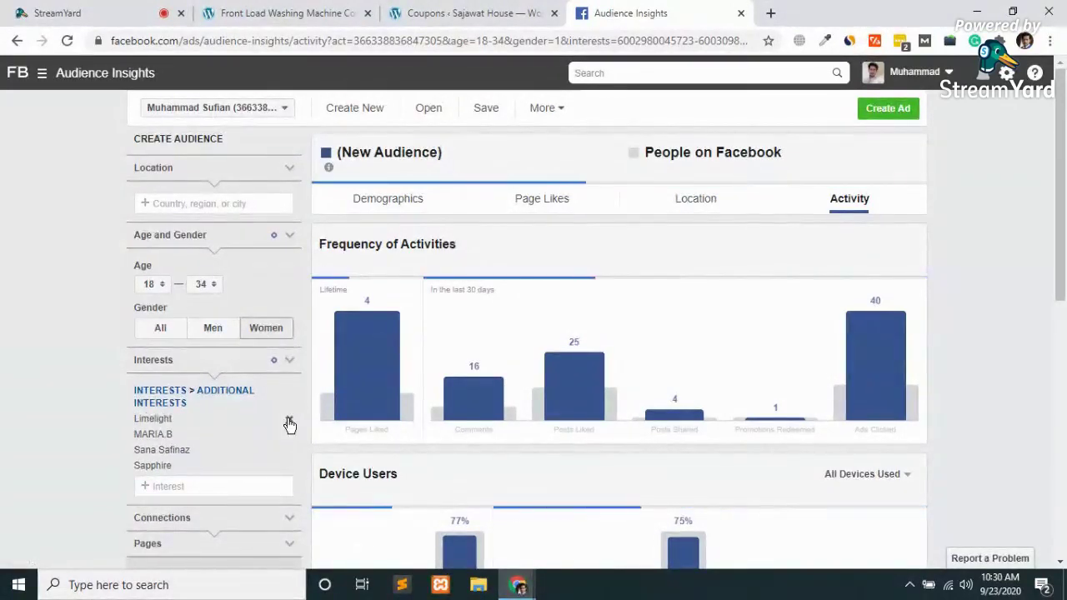
{"action": "left_click", "coordinate": [288, 421]}
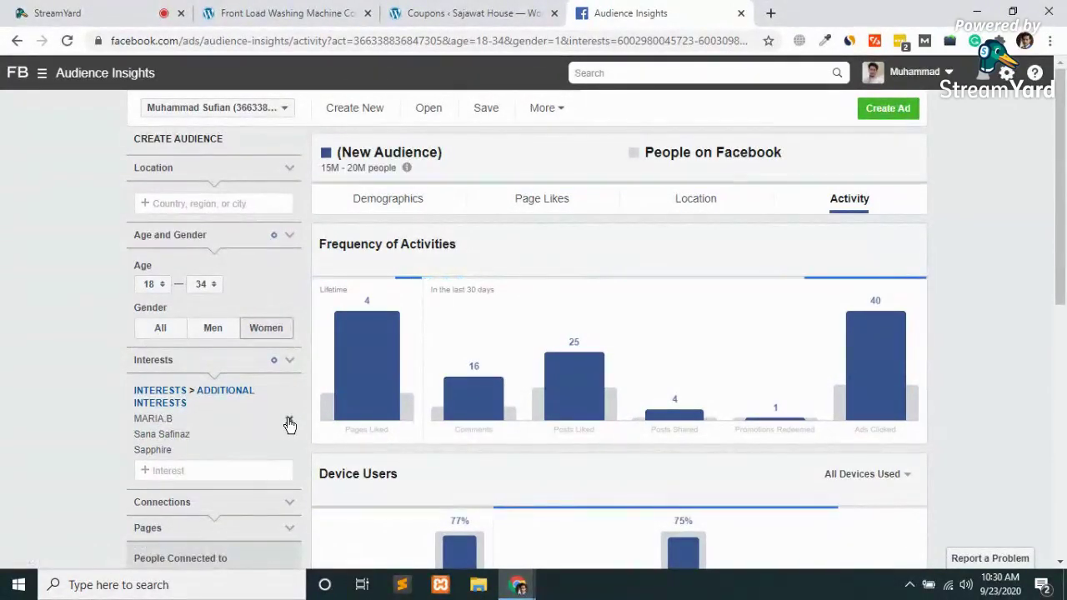
{"action": "left_click", "coordinate": [288, 421]}
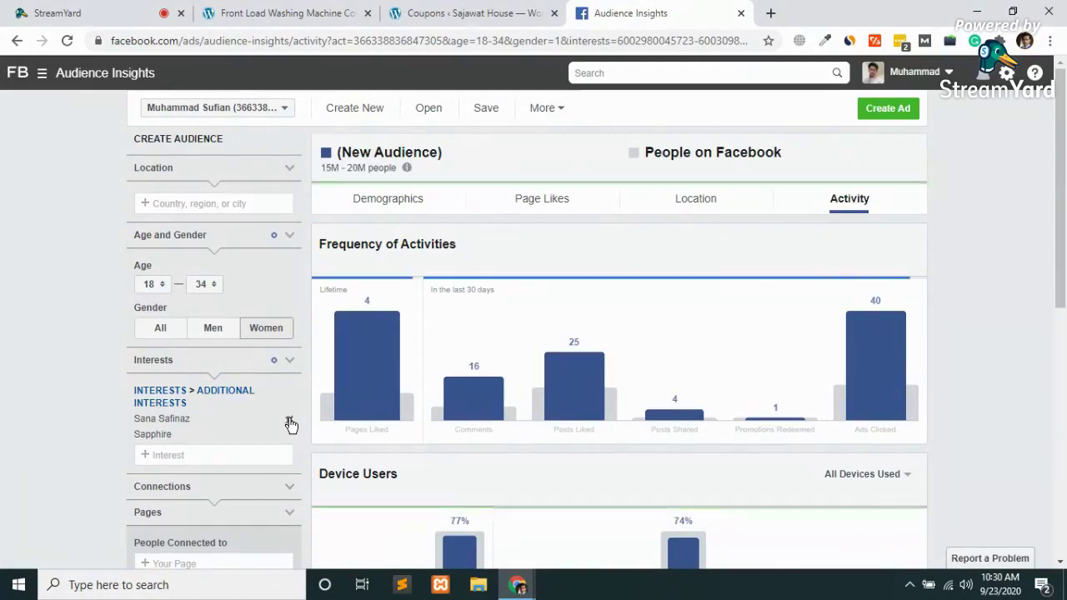
{"action": "left_click", "coordinate": [289, 422]}
{"action": "left_click", "coordinate": [290, 421]}
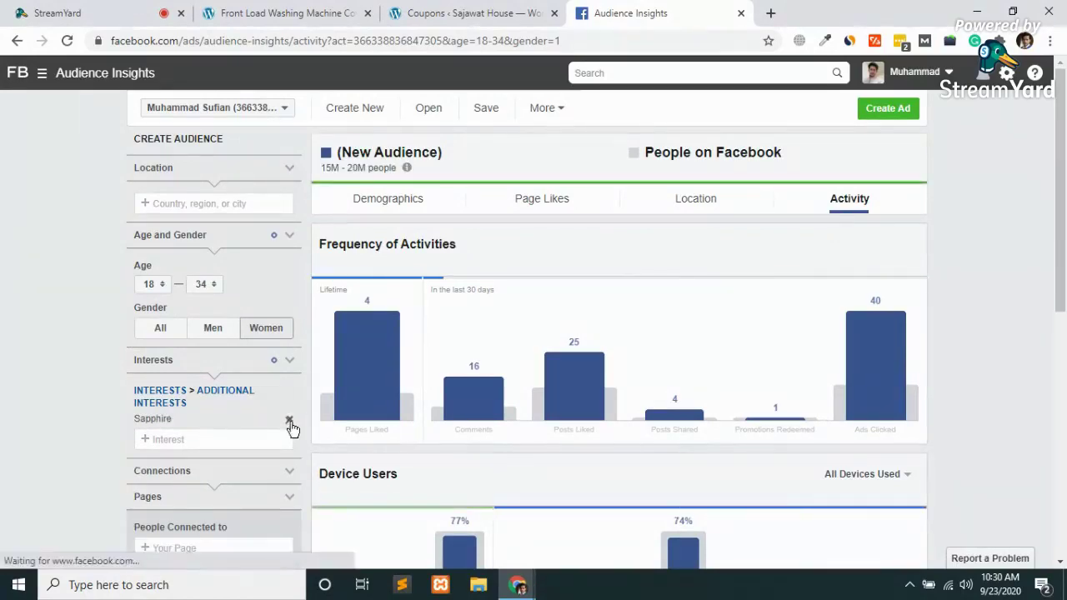
{"action": "scroll", "coordinate": [291, 428], "scroll_direction": "down", "scroll_amount": 2}
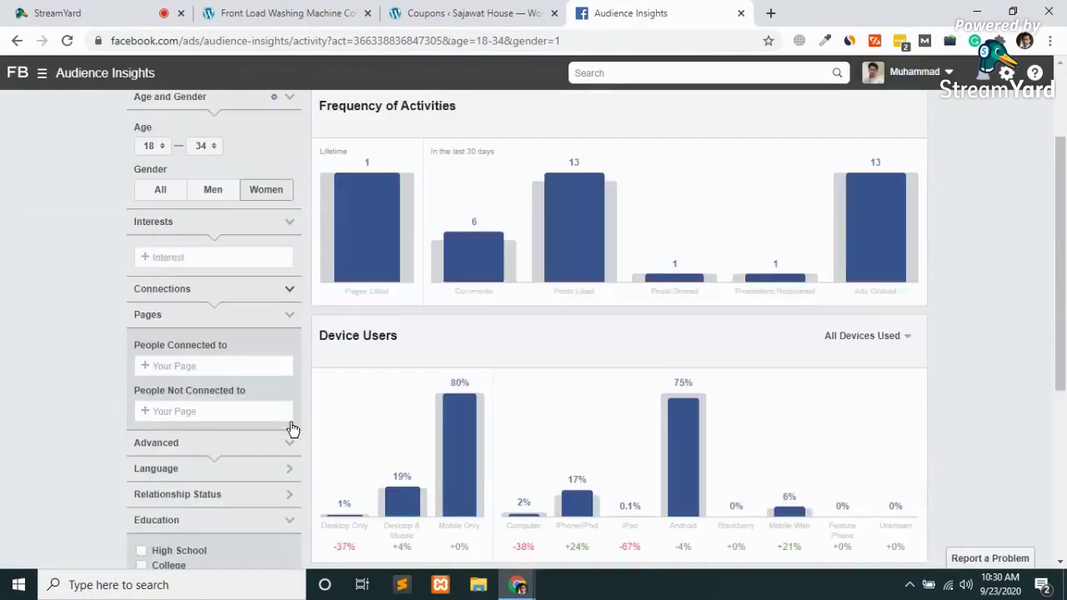
{"action": "scroll", "coordinate": [193, 265], "scroll_direction": "up", "scroll_amount": 1}
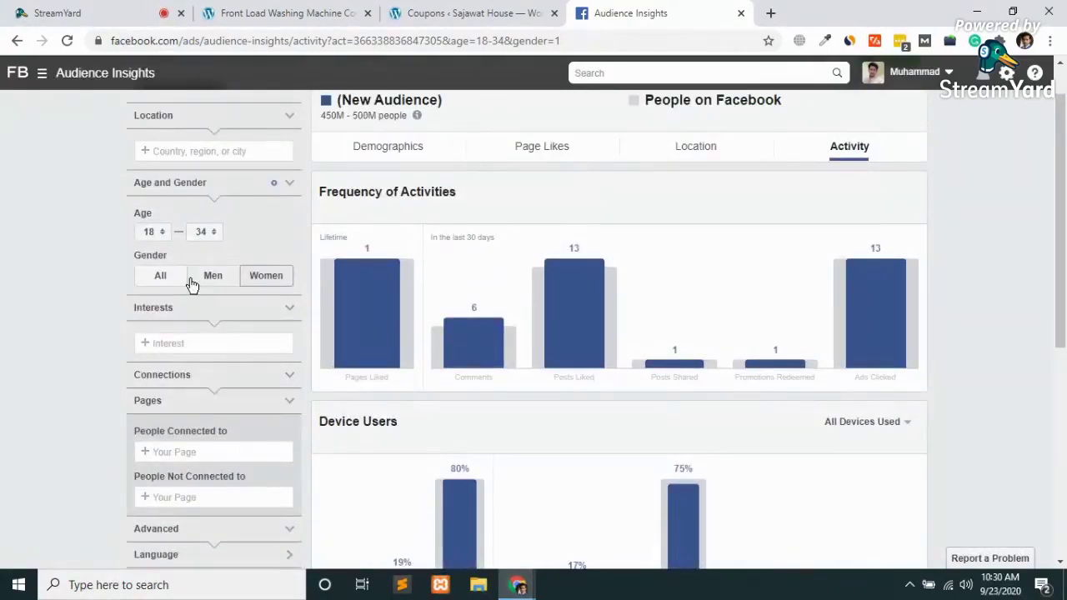
{"action": "left_click", "coordinate": [162, 277]}
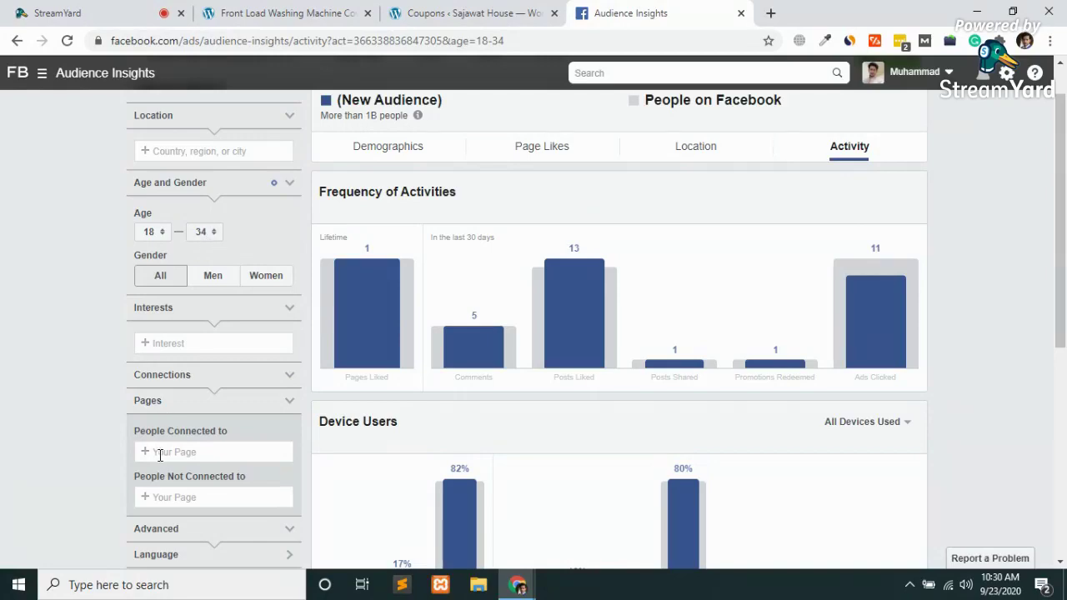
{"action": "scroll", "coordinate": [150, 454], "scroll_direction": "down", "scroll_amount": 3}
{"action": "scroll", "coordinate": [161, 464], "scroll_direction": "up", "scroll_amount": 4}
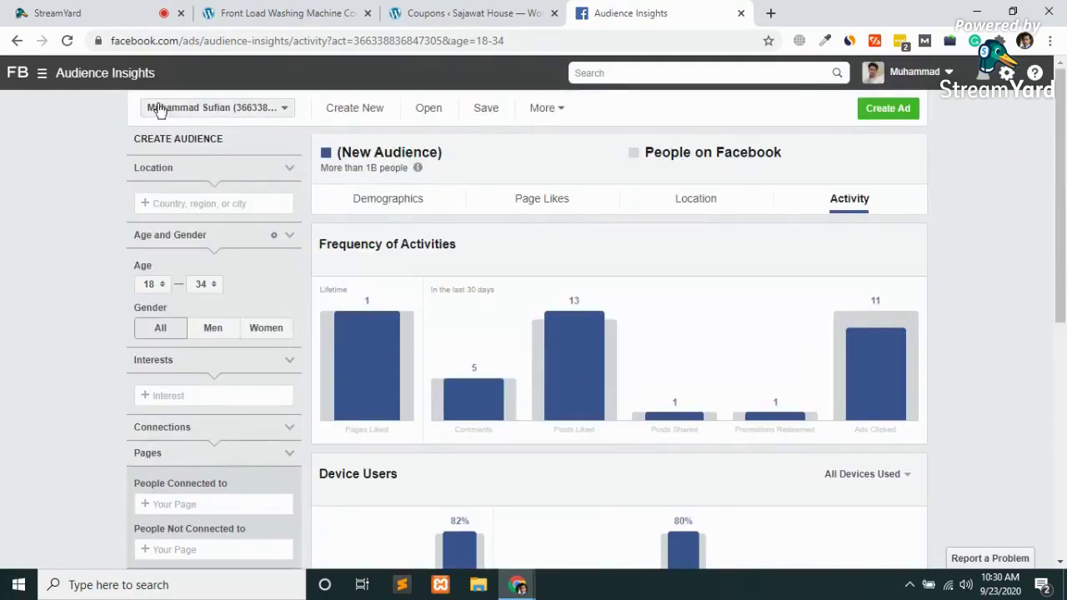
{"action": "left_click", "coordinate": [176, 206]}
{"action": "type", "text": "unn"}
{"action": "key", "text": "BackSpace"}
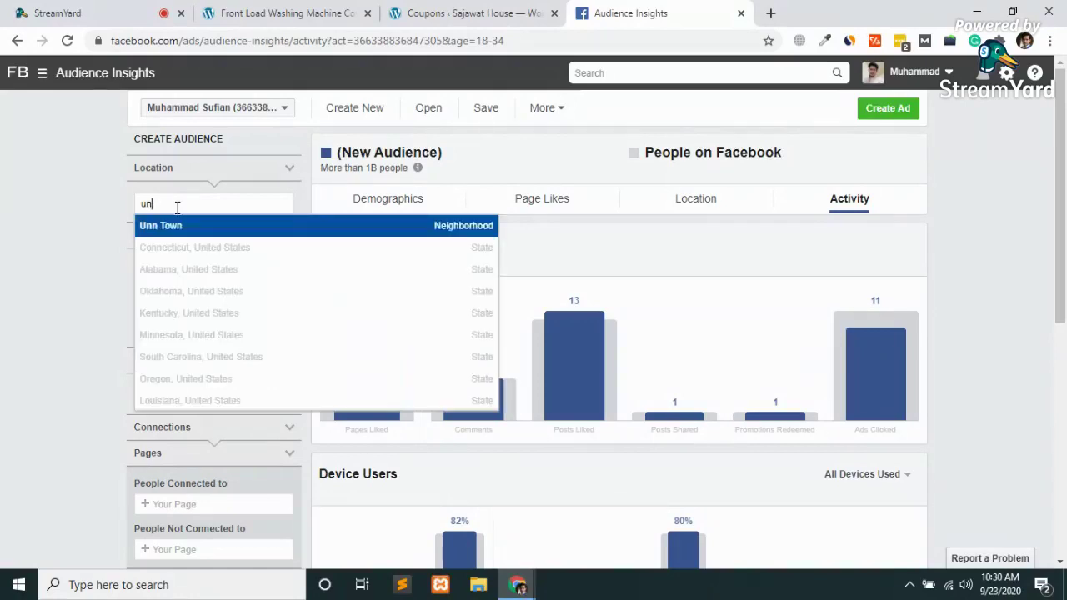
{"action": "type", "text": "ite"}
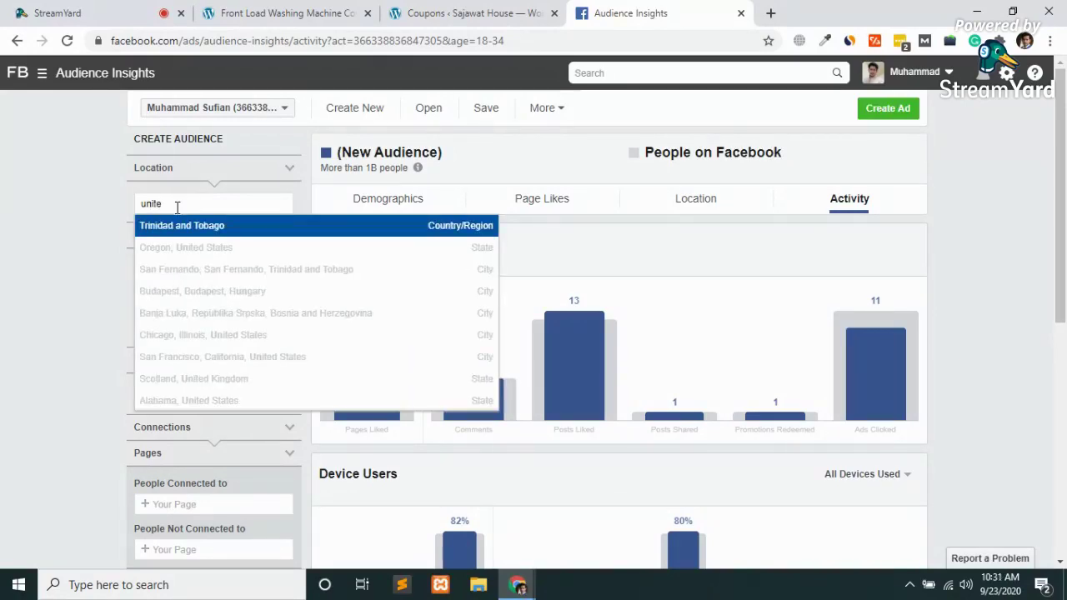
{"action": "type", "text": "d "}
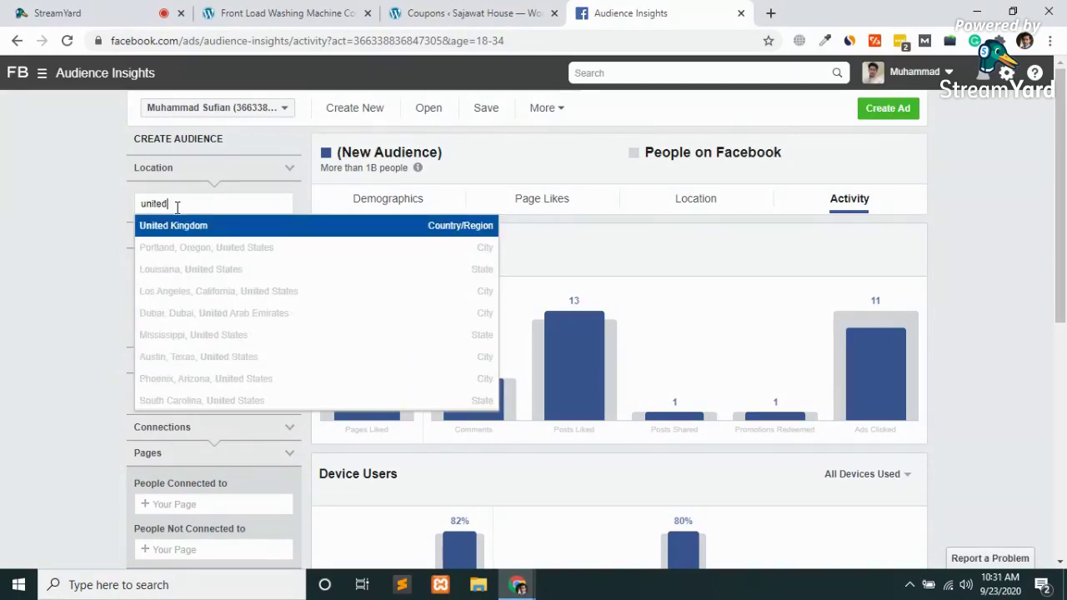
{"action": "type", "text": "states"}
{"action": "left_click", "coordinate": [190, 226]}
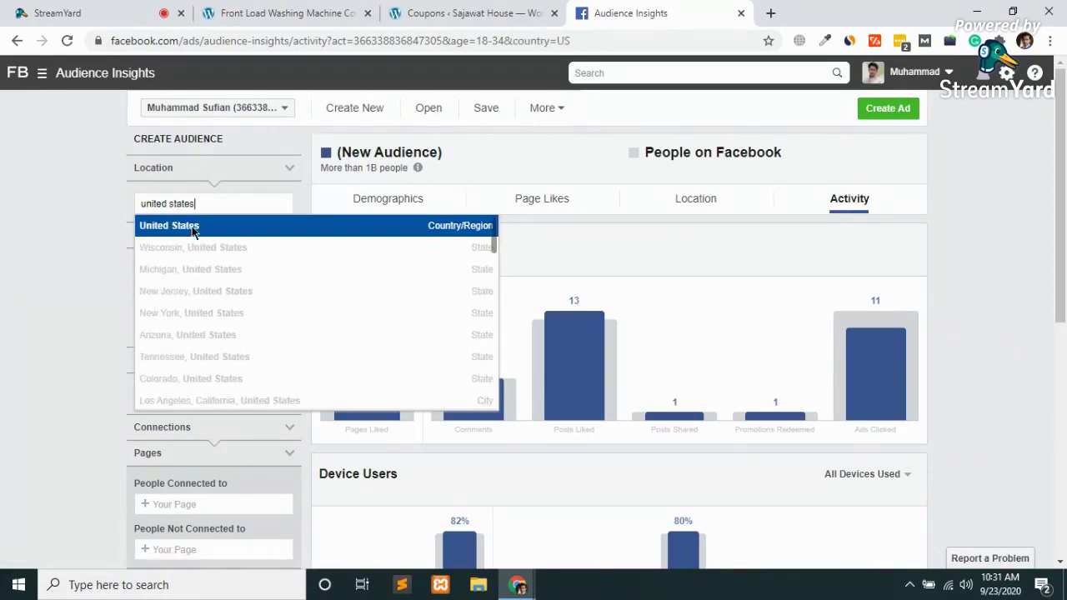
{"action": "scroll", "coordinate": [2, 281], "scroll_direction": "down", "scroll_amount": 4}
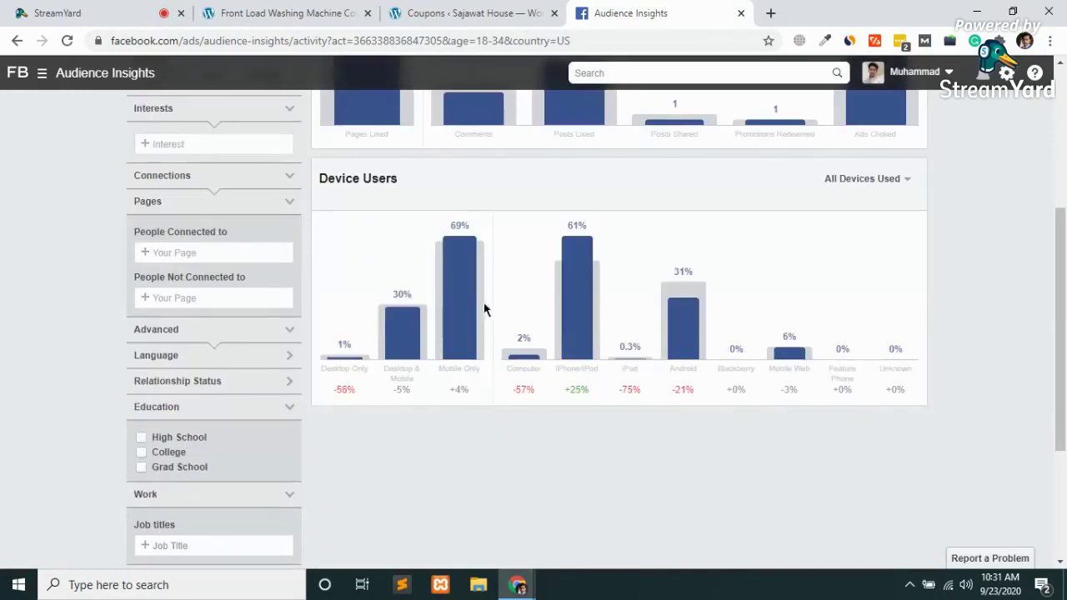
{"action": "mouse_move", "coordinate": [578, 309]}
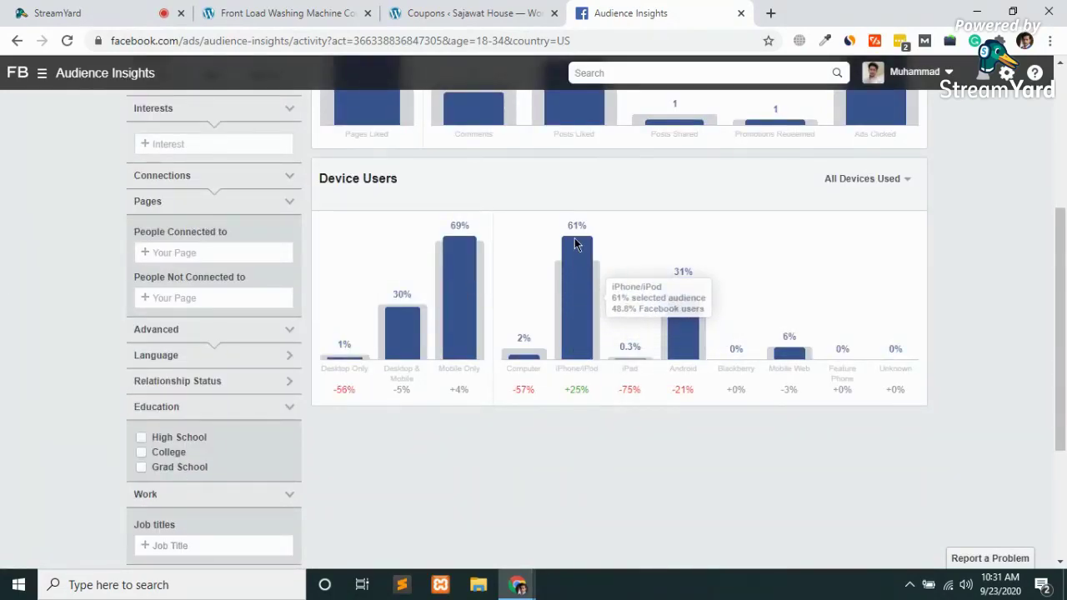
{"action": "mouse_move", "coordinate": [688, 365]}
{"action": "scroll", "coordinate": [576, 305], "scroll_direction": "up", "scroll_amount": 4}
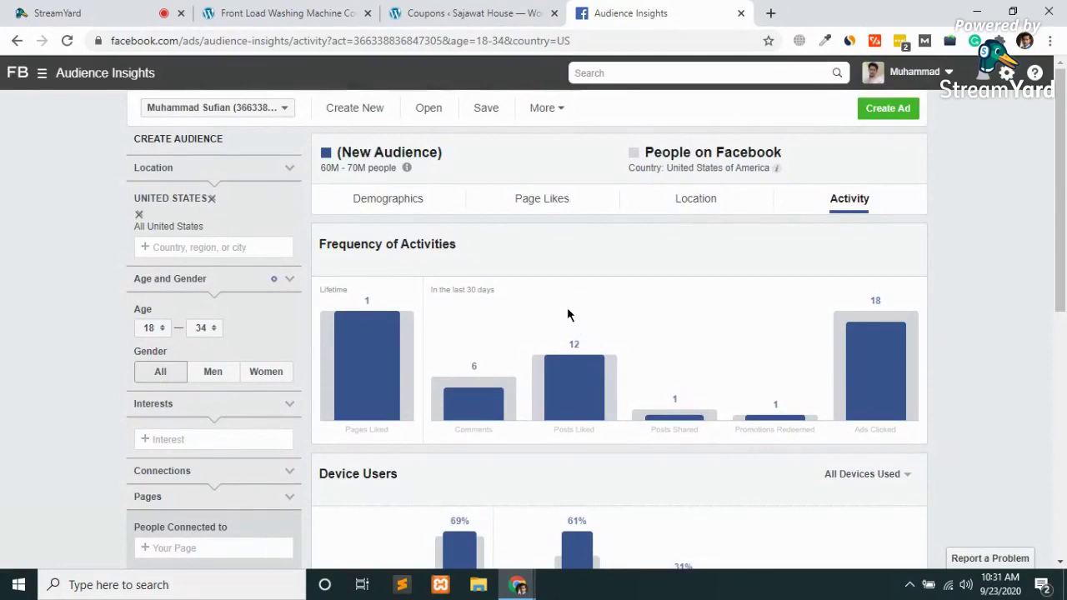
Open the Page Likes breakdown and expand Top Categories to show every entry
{"action": "left_click", "coordinate": [537, 214]}
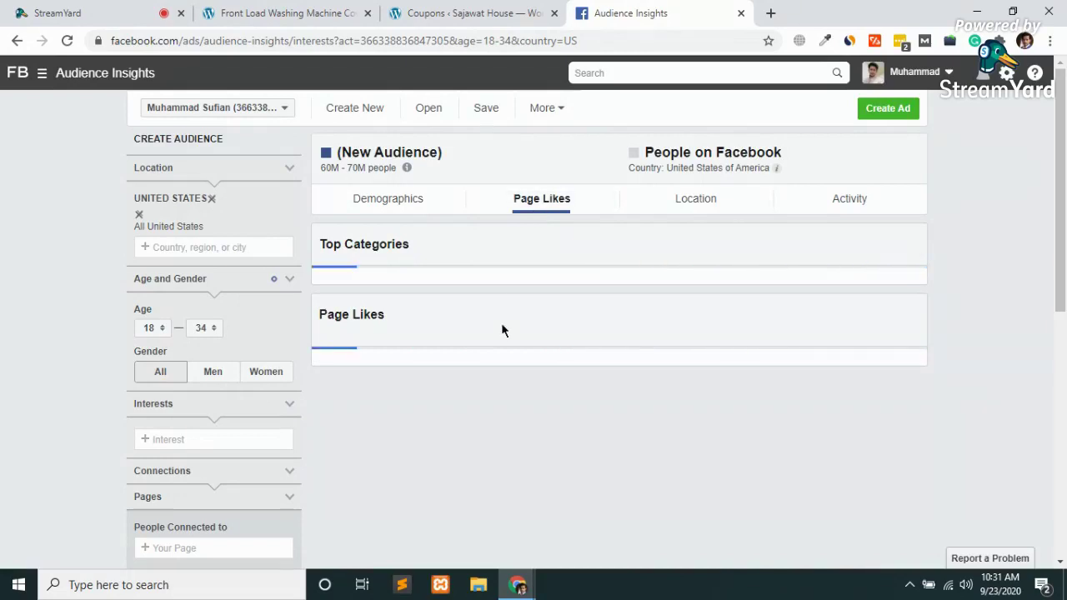
{"action": "scroll", "coordinate": [501, 329], "scroll_direction": "down", "scroll_amount": 3}
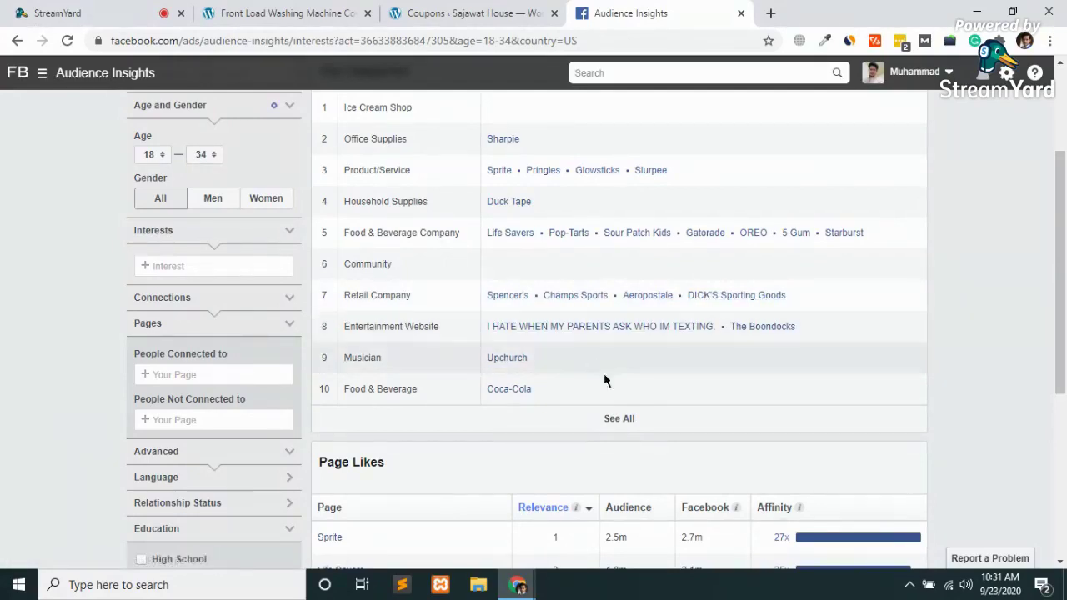
{"action": "left_click", "coordinate": [628, 421]}
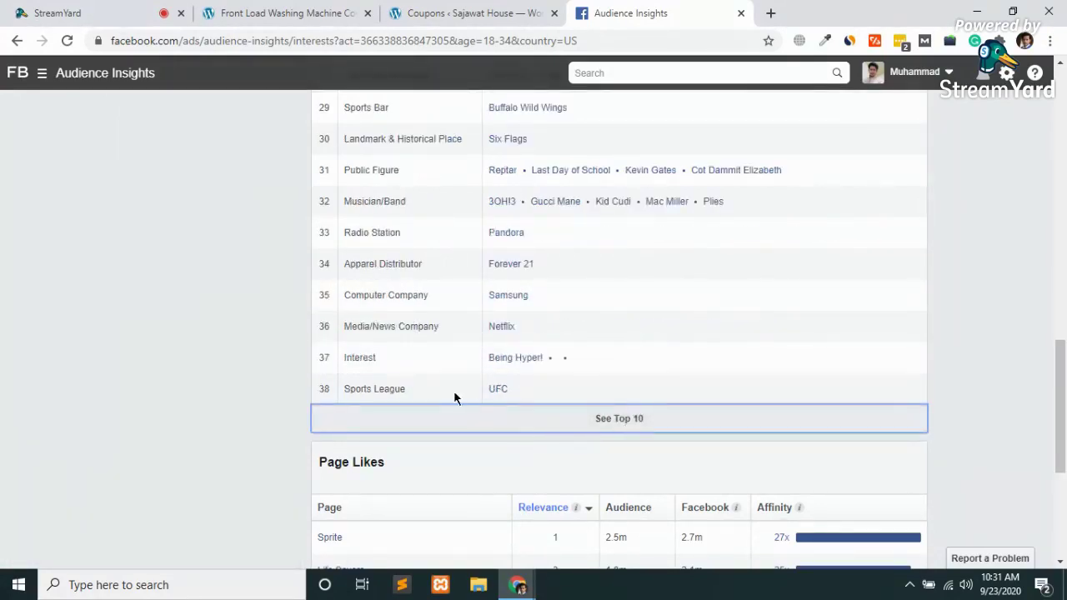
{"action": "scroll", "coordinate": [450, 387], "scroll_direction": "up", "scroll_amount": 1}
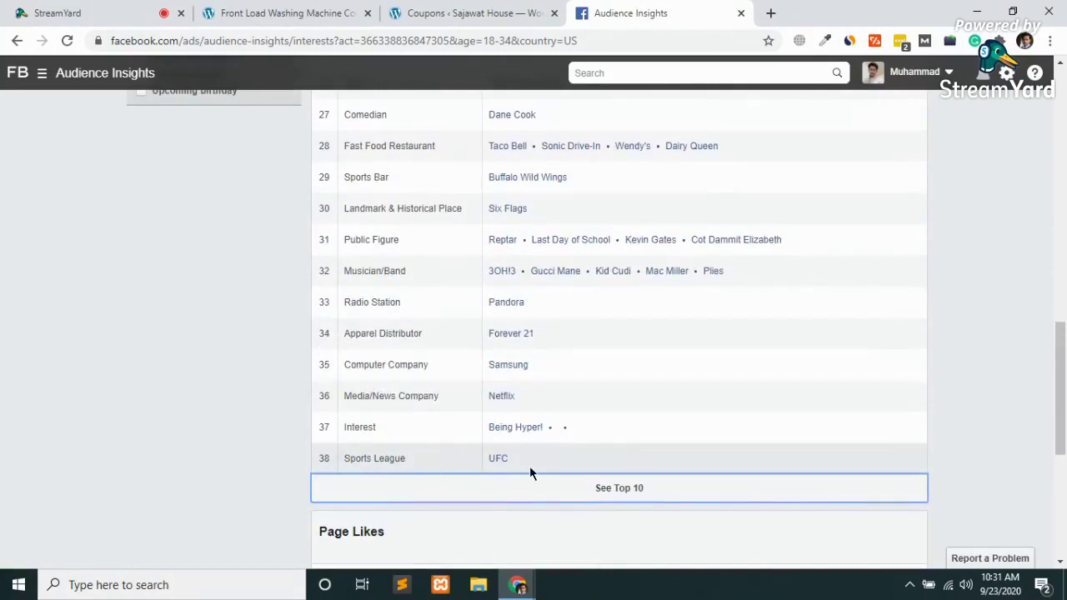
{"action": "scroll", "coordinate": [529, 466], "scroll_direction": "up", "scroll_amount": 2}
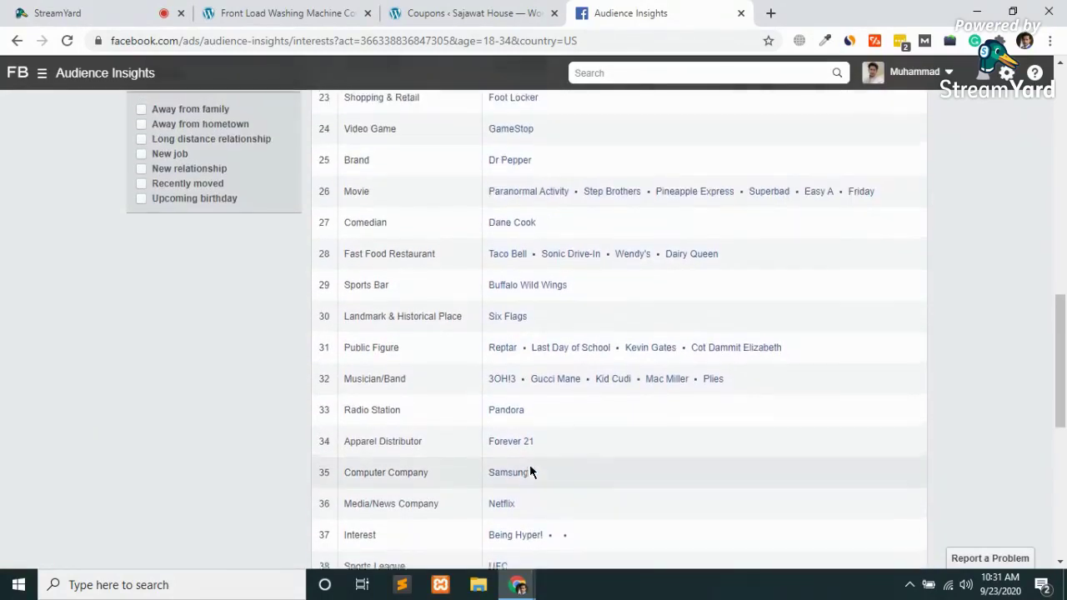
{"action": "scroll", "coordinate": [529, 472], "scroll_direction": "up", "scroll_amount": 1}
{"action": "scroll", "coordinate": [529, 472], "scroll_direction": "up", "scroll_amount": 1}
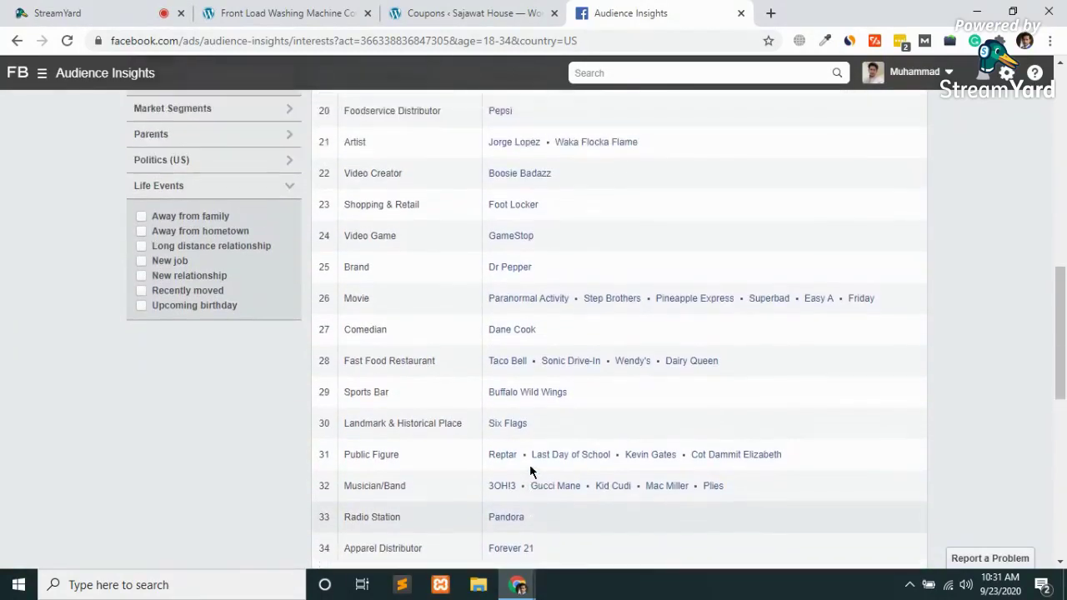
{"action": "scroll", "coordinate": [530, 469], "scroll_direction": "down", "scroll_amount": 3}
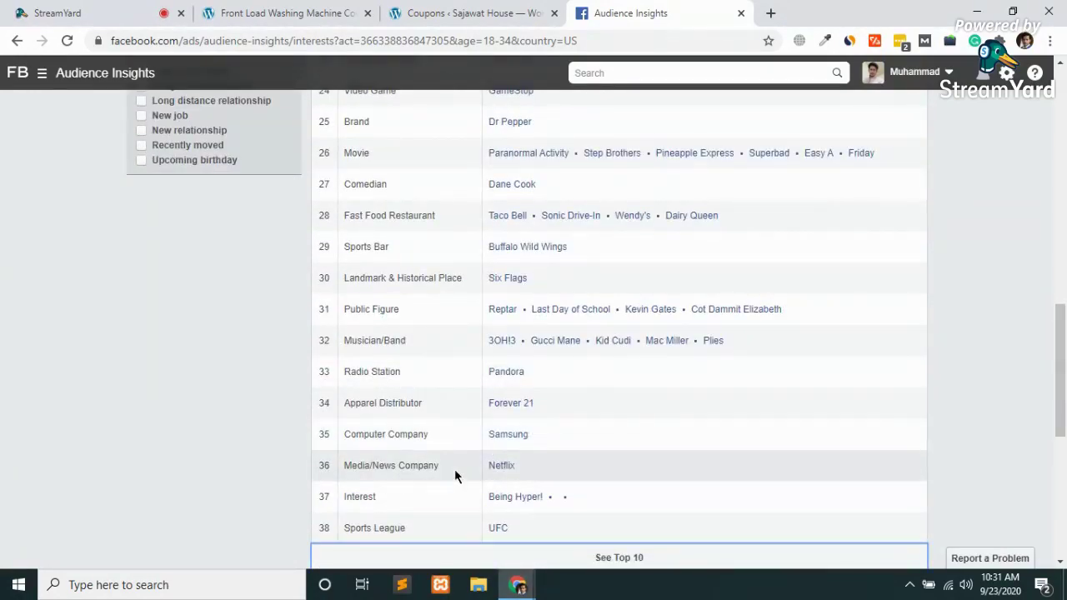
{"action": "scroll", "coordinate": [512, 482], "scroll_direction": "up", "scroll_amount": 5}
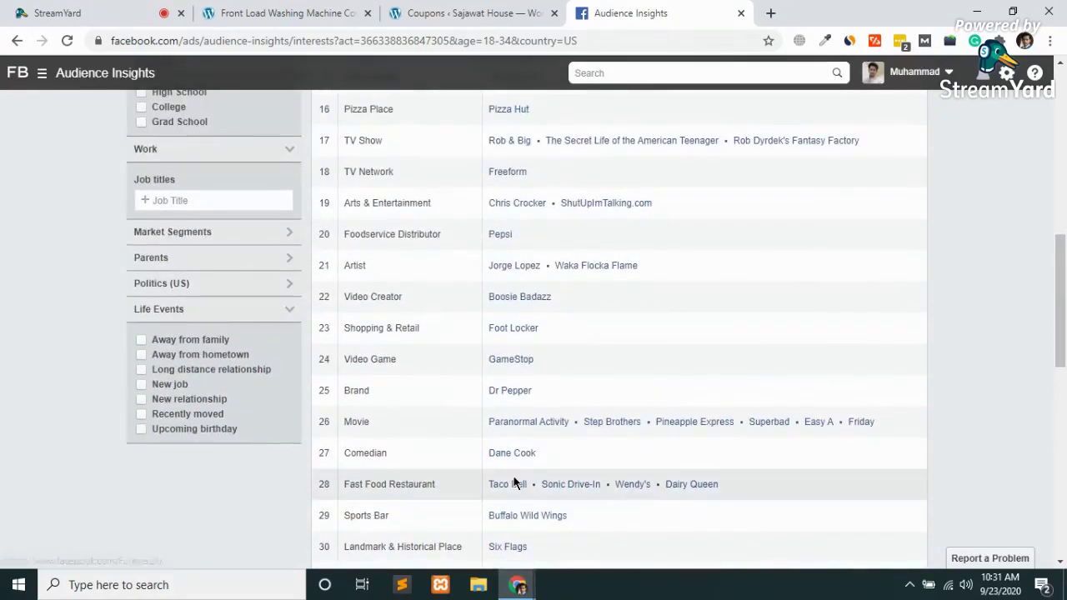
{"action": "scroll", "coordinate": [512, 483], "scroll_direction": "up", "scroll_amount": 1}
{"action": "scroll", "coordinate": [443, 265], "scroll_direction": "up", "scroll_amount": 4}
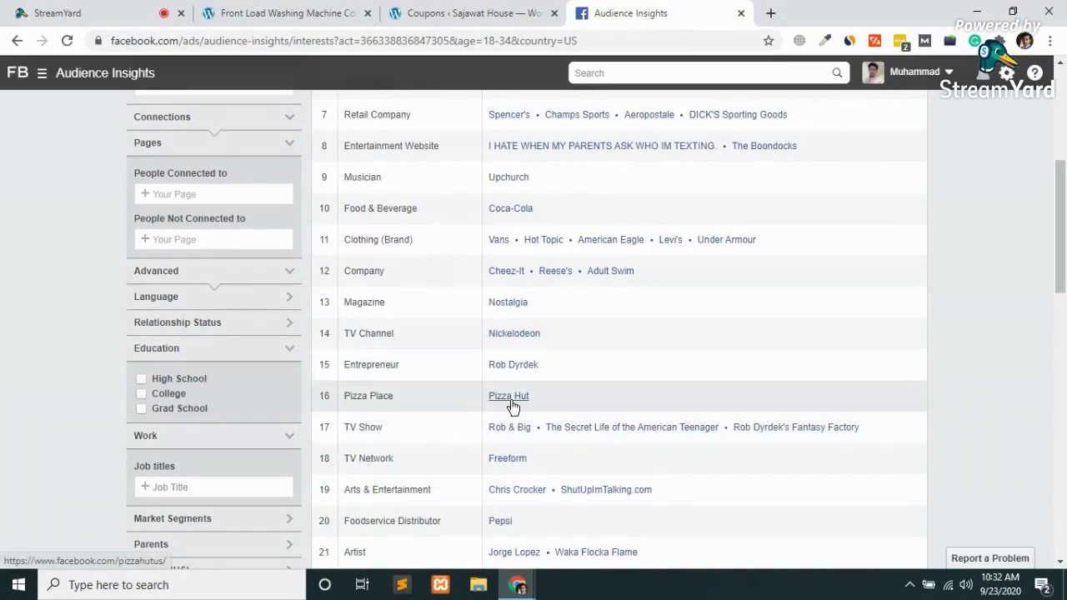
{"action": "scroll", "coordinate": [512, 406], "scroll_direction": "up", "scroll_amount": 4}
{"action": "scroll", "coordinate": [512, 406], "scroll_direction": "up", "scroll_amount": 2}
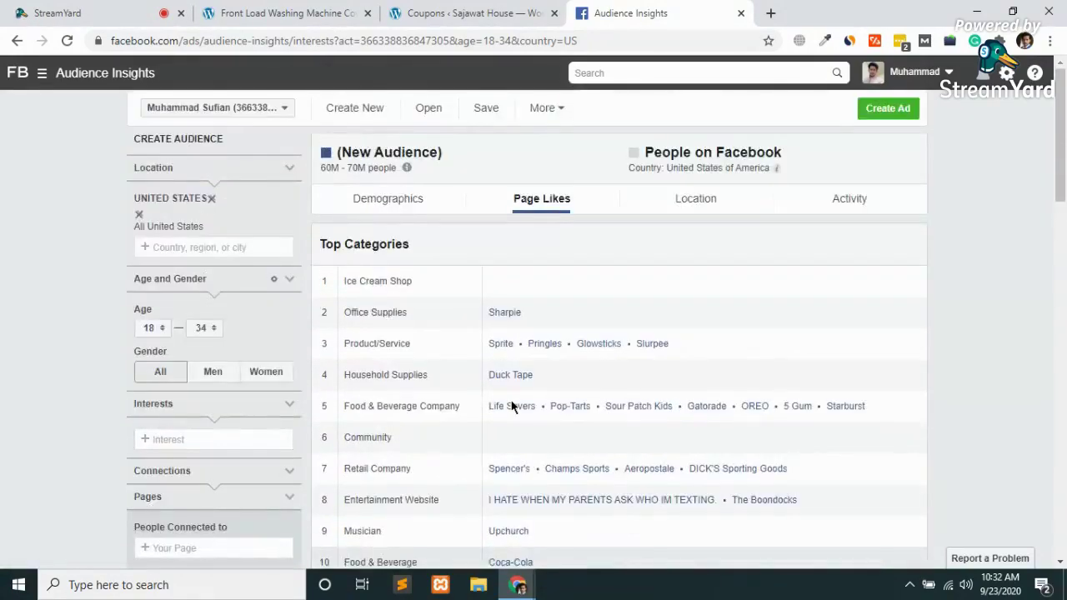
{"action": "scroll", "coordinate": [511, 406], "scroll_direction": "down", "scroll_amount": 5}
{"action": "scroll", "coordinate": [512, 406], "scroll_direction": "down", "scroll_amount": 10}
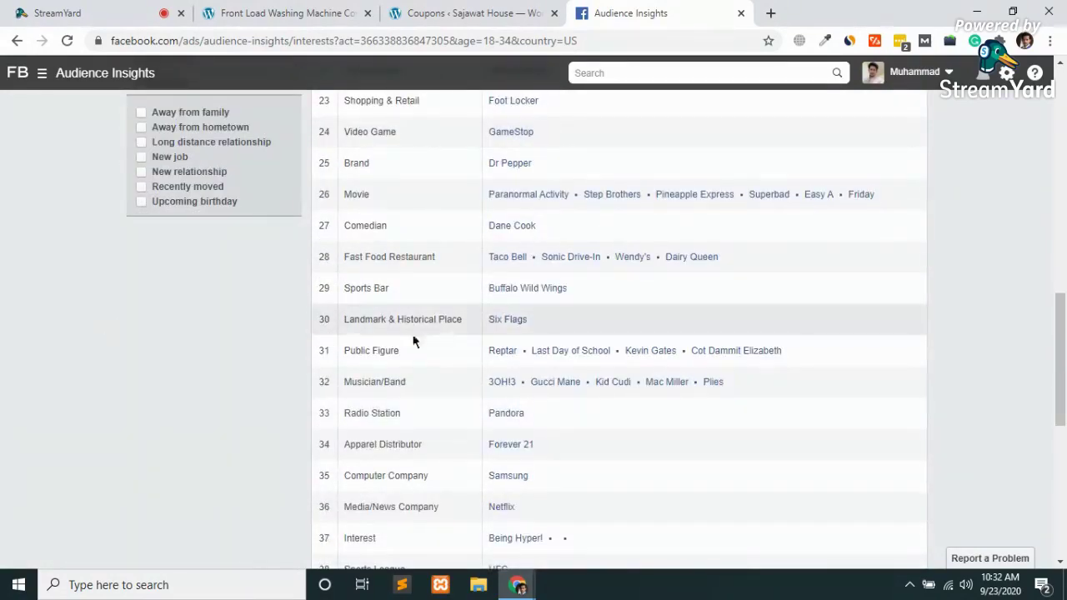
{"action": "scroll", "coordinate": [476, 318], "scroll_direction": "down", "scroll_amount": 1}
{"action": "scroll", "coordinate": [475, 318], "scroll_direction": "down", "scroll_amount": 2}
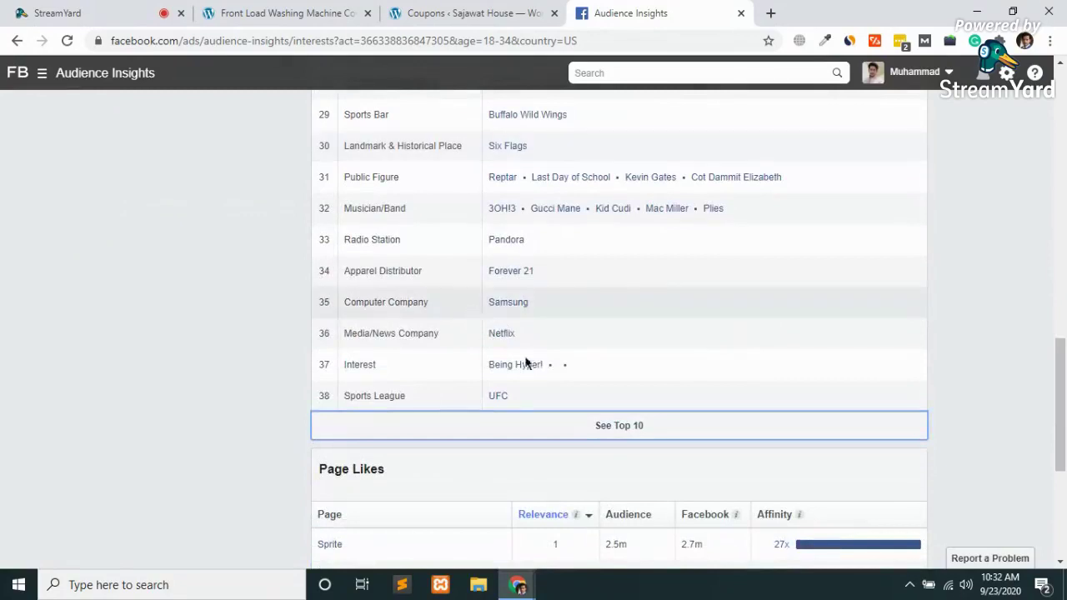
Collapse Top Categories to the top 10, then expand back to all 38 rows and review
{"action": "left_click", "coordinate": [629, 426]}
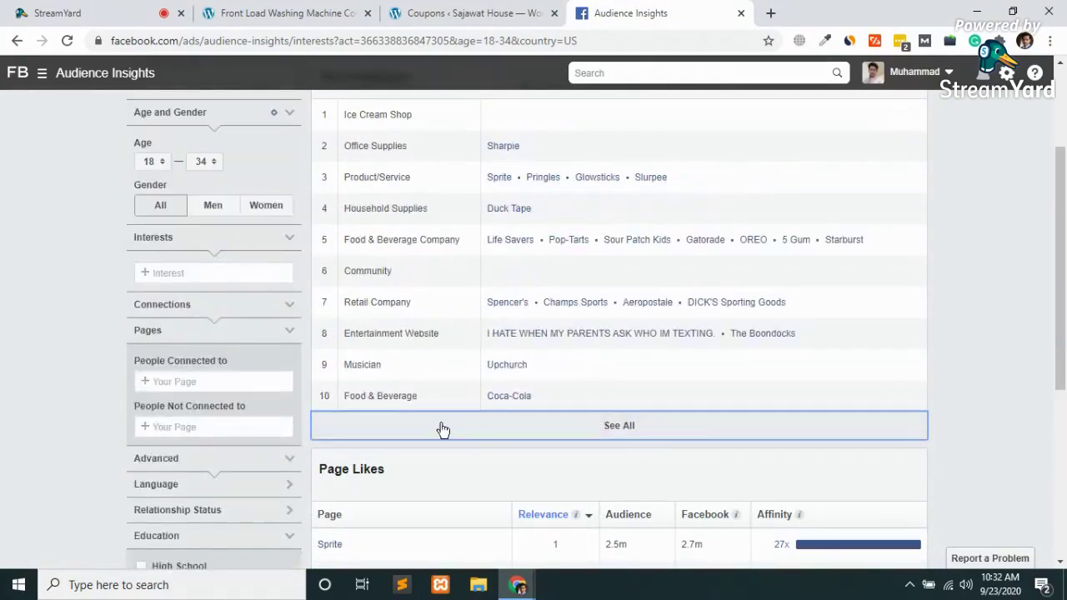
{"action": "scroll", "coordinate": [440, 428], "scroll_direction": "up", "scroll_amount": 1}
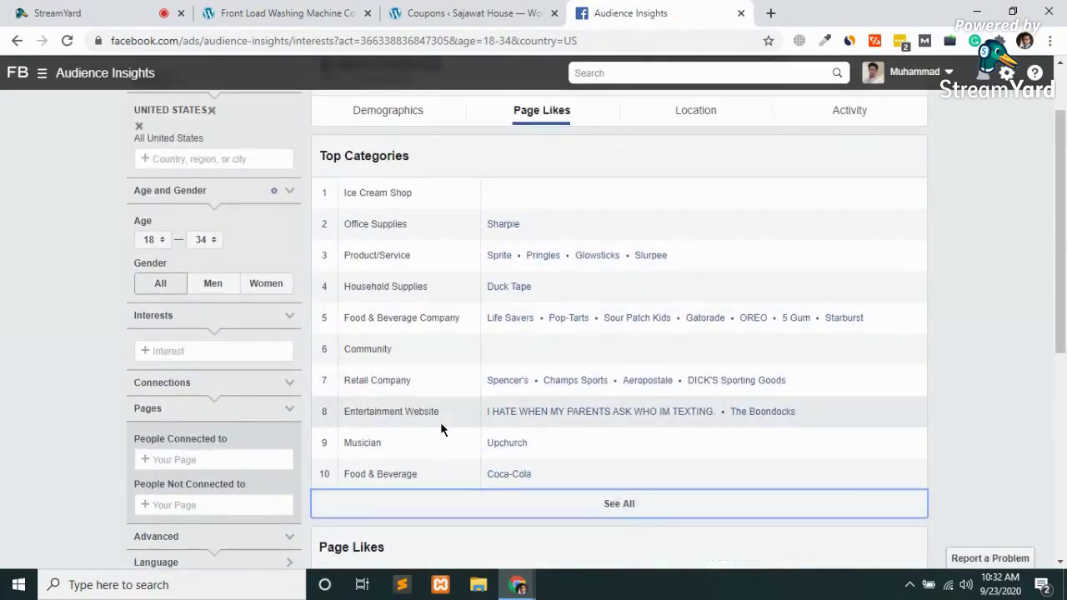
{"action": "left_click", "coordinate": [613, 505]}
{"action": "scroll", "coordinate": [536, 423], "scroll_direction": "up", "scroll_amount": 2}
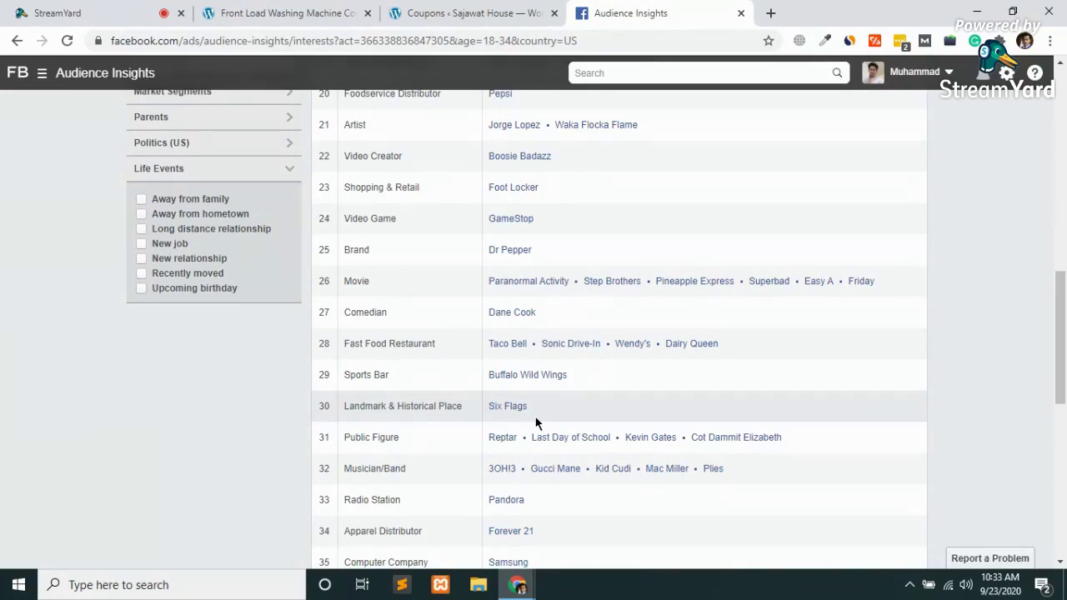
{"action": "scroll", "coordinate": [536, 422], "scroll_direction": "up", "scroll_amount": 10}
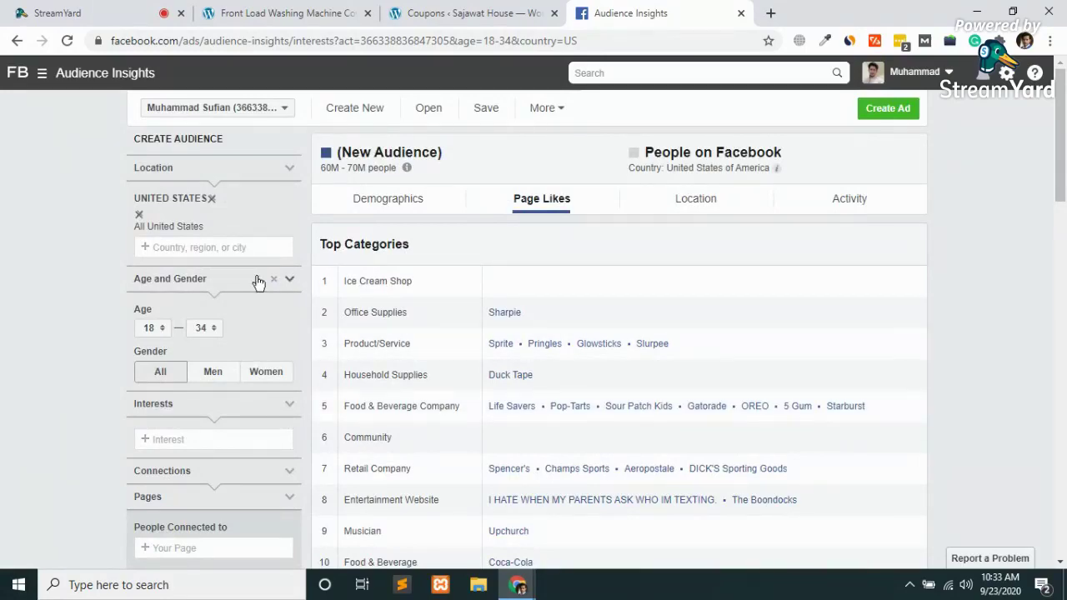
{"action": "scroll", "coordinate": [258, 283], "scroll_direction": "down", "scroll_amount": 11}
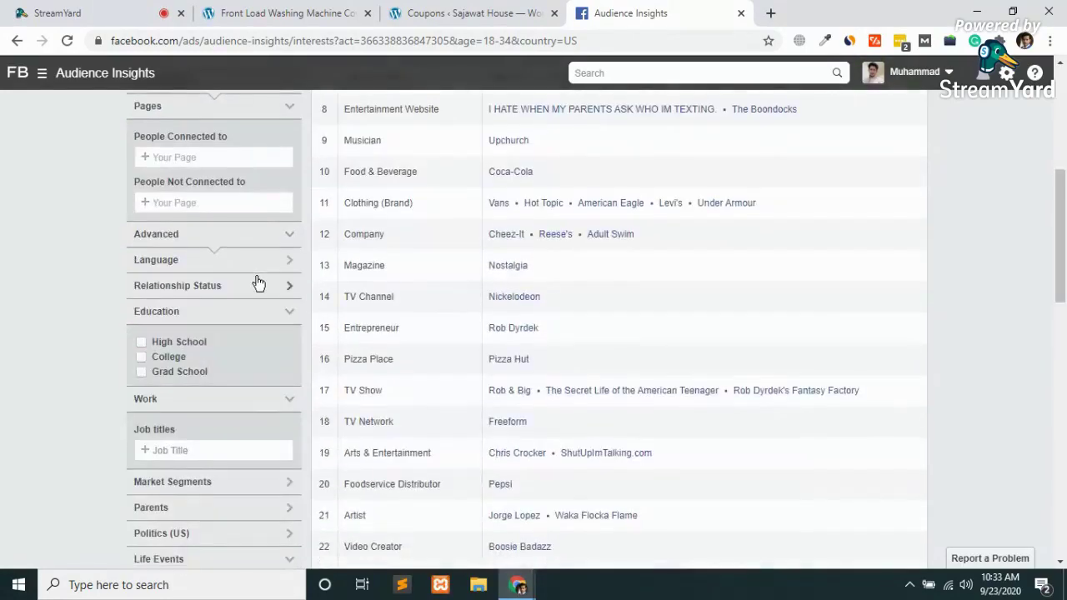
{"action": "scroll", "coordinate": [259, 283], "scroll_direction": "down", "scroll_amount": 5}
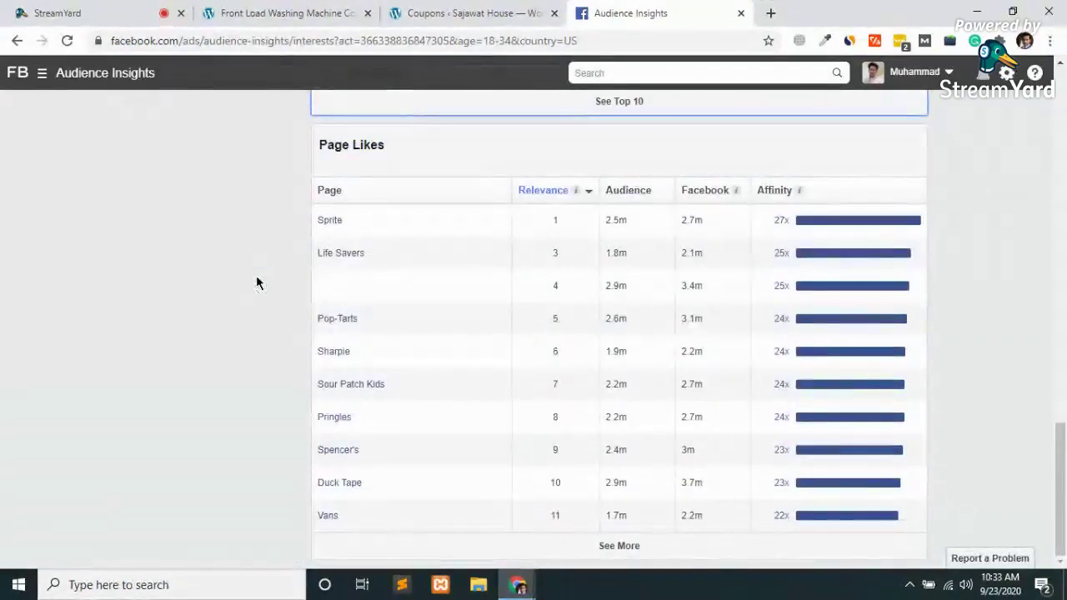
{"action": "scroll", "coordinate": [257, 283], "scroll_direction": "up", "scroll_amount": 4}
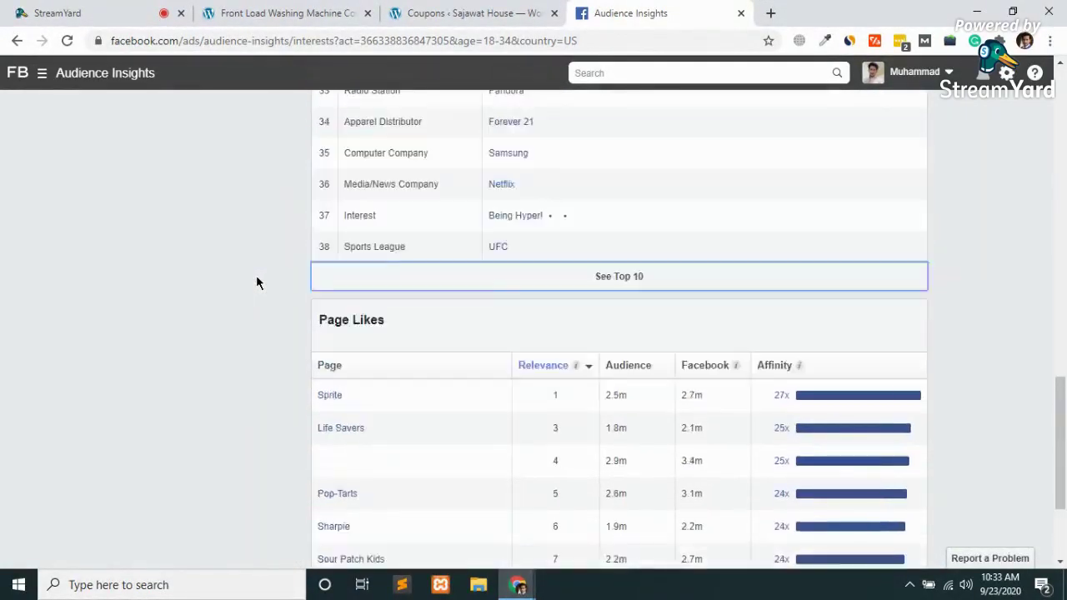
{"action": "scroll", "coordinate": [256, 284], "scroll_direction": "up", "scroll_amount": 15}
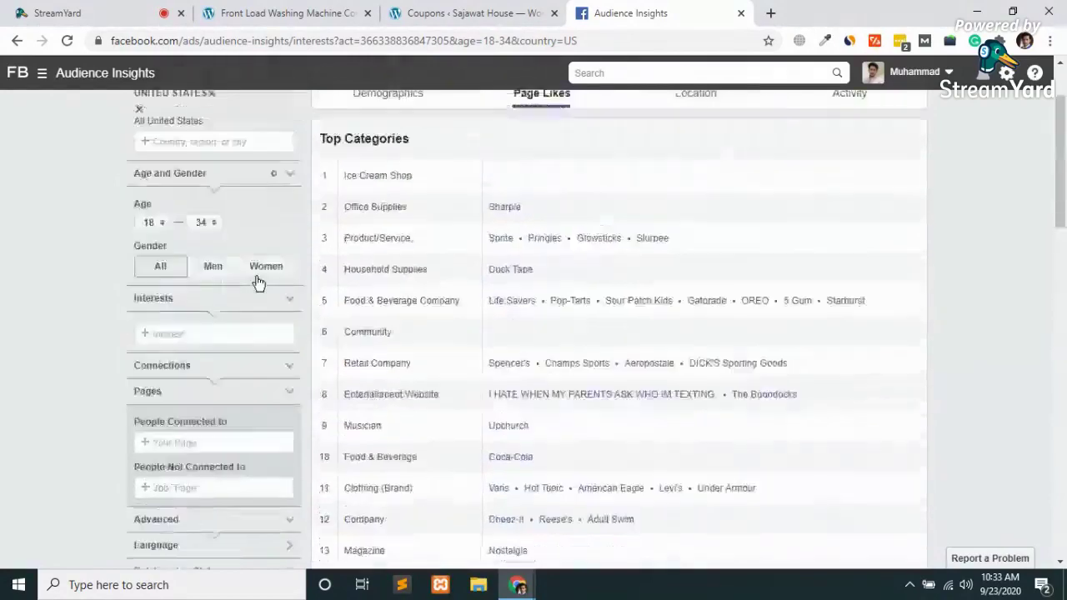
Check the audience's Location view, then switch back to Activity and review the Device Users chart
{"action": "left_click", "coordinate": [695, 204]}
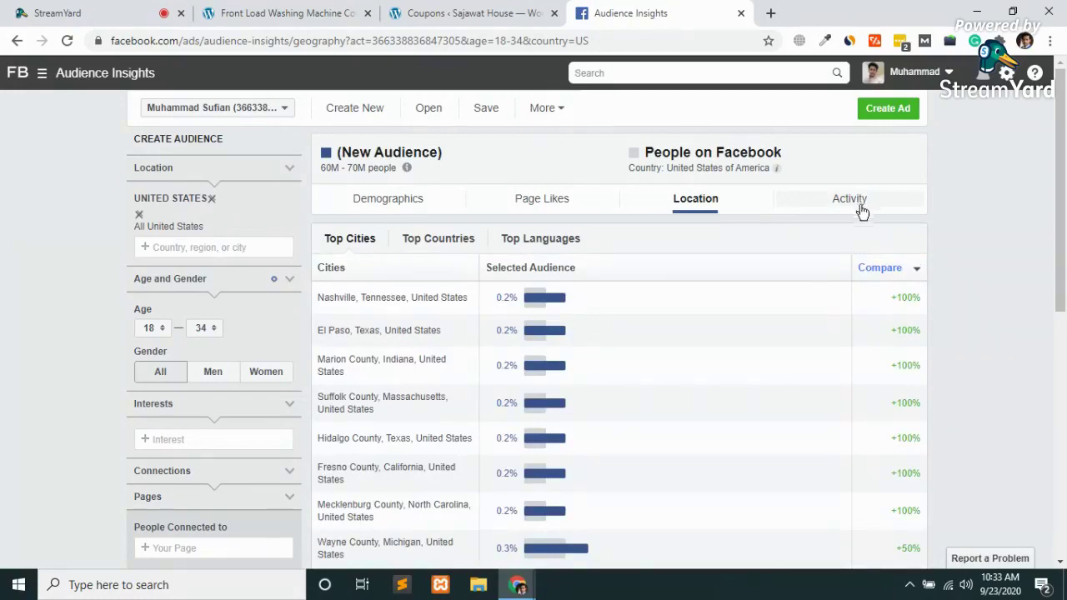
{"action": "scroll", "coordinate": [709, 438], "scroll_direction": "down", "scroll_amount": 6}
{"action": "scroll", "coordinate": [709, 438], "scroll_direction": "up", "scroll_amount": 5}
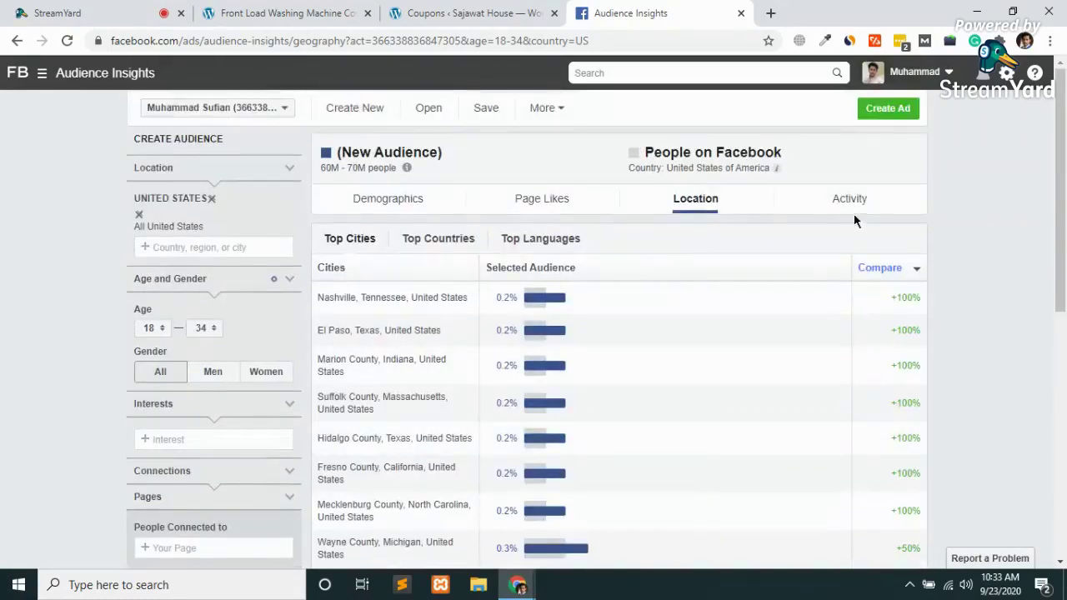
{"action": "left_click", "coordinate": [848, 200]}
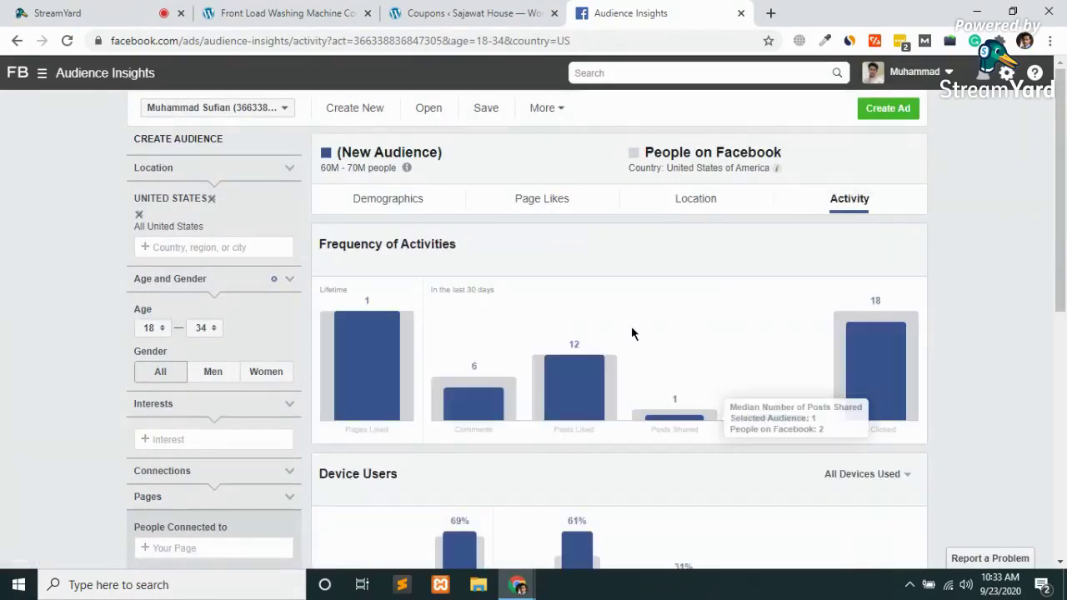
{"action": "scroll", "coordinate": [631, 330], "scroll_direction": "down", "scroll_amount": 5}
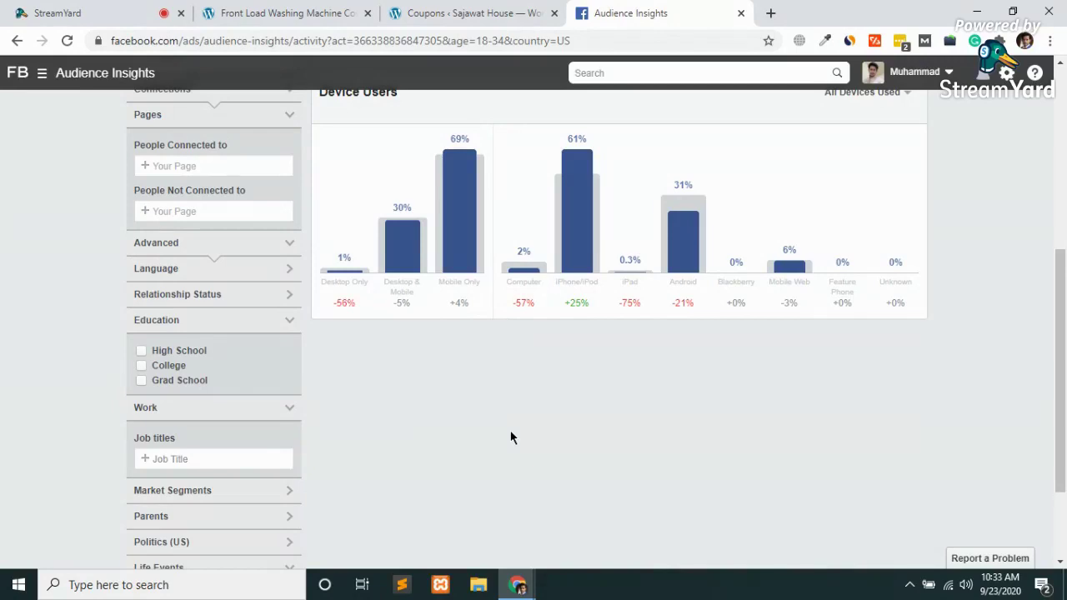
{"action": "scroll", "coordinate": [510, 437], "scroll_direction": "up", "scroll_amount": 5}
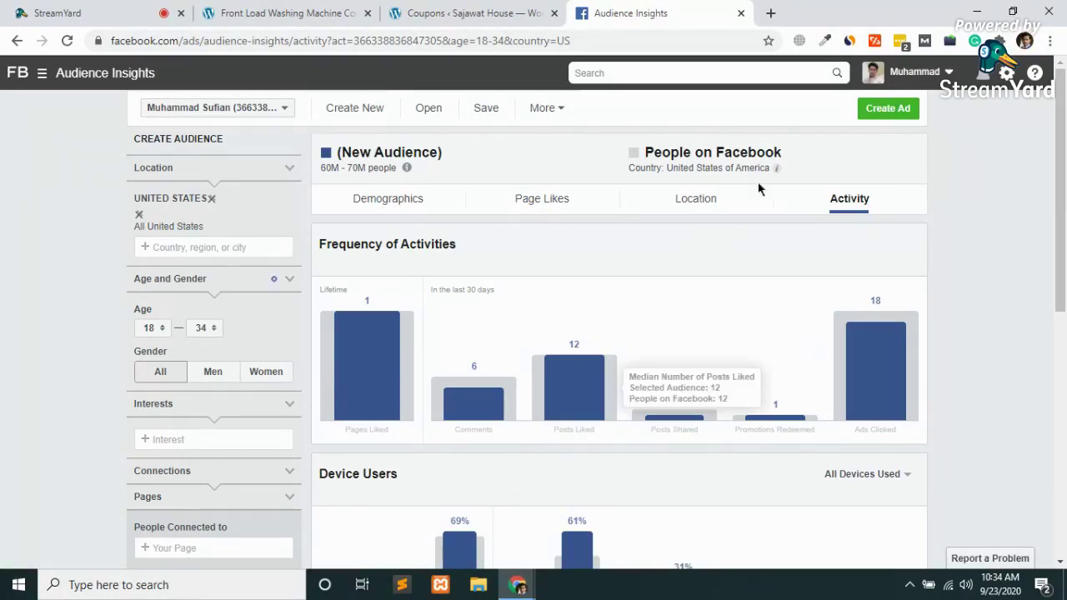
Load quoteen.me in a new tab
{"action": "left_click", "coordinate": [771, 13]}
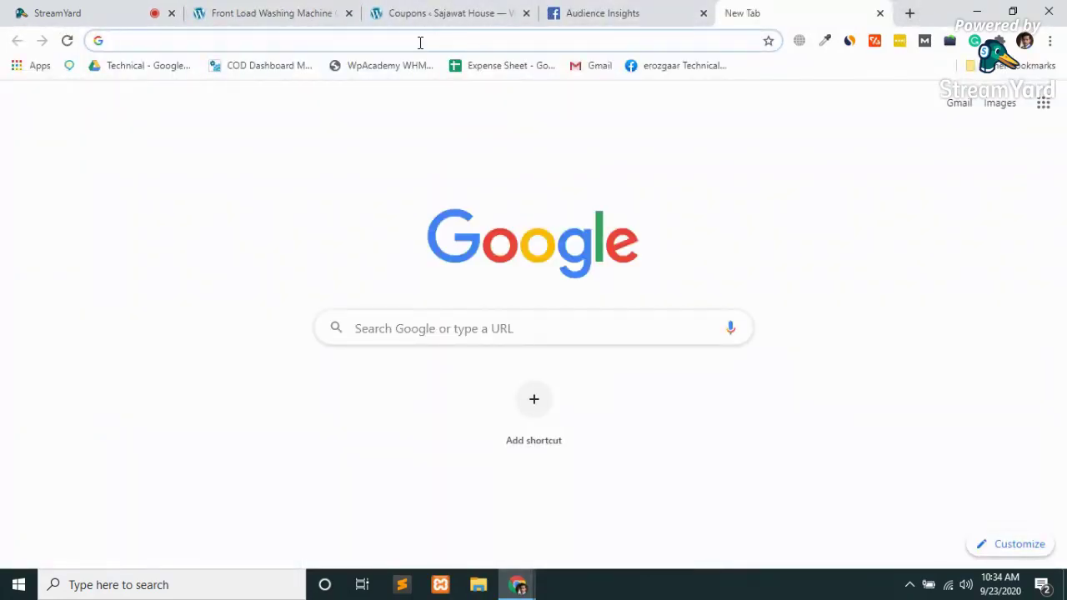
{"action": "type", "text": "quoteen.me"}
{"action": "key", "text": "Return"}
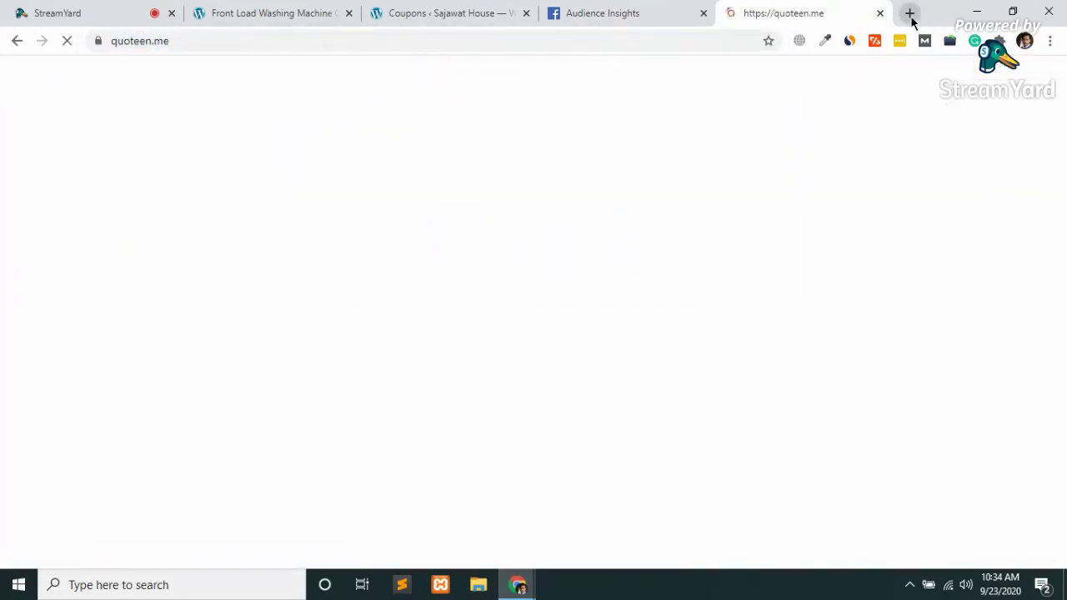
Open hootrabbit.com in another new tab, then switch back to the Quoteen tab
{"action": "left_click", "coordinate": [911, 17]}
{"action": "type", "text": "ho"}
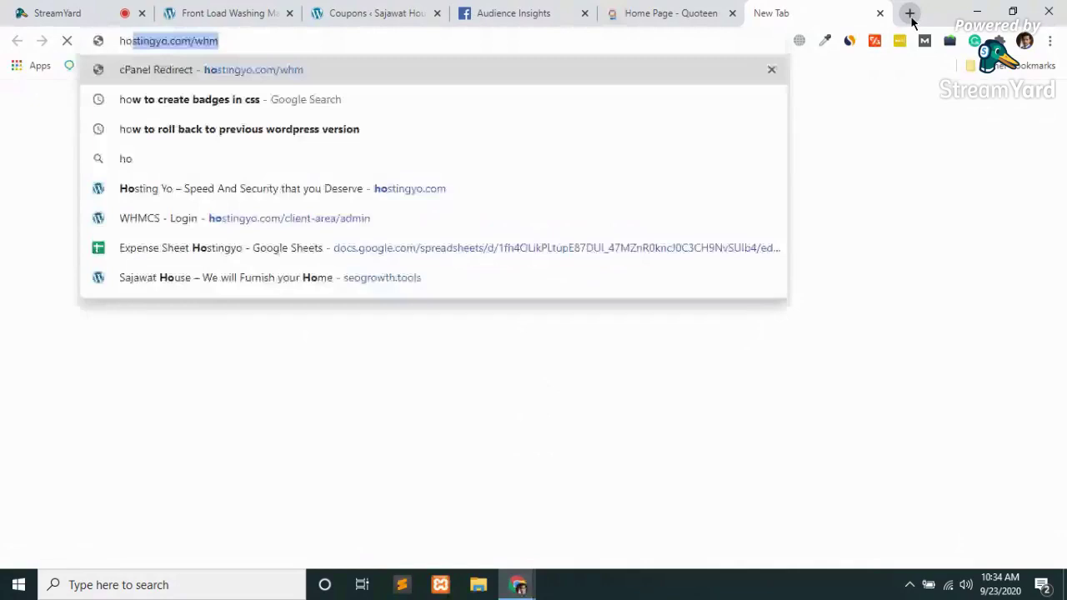
{"action": "type", "text": "tt"}
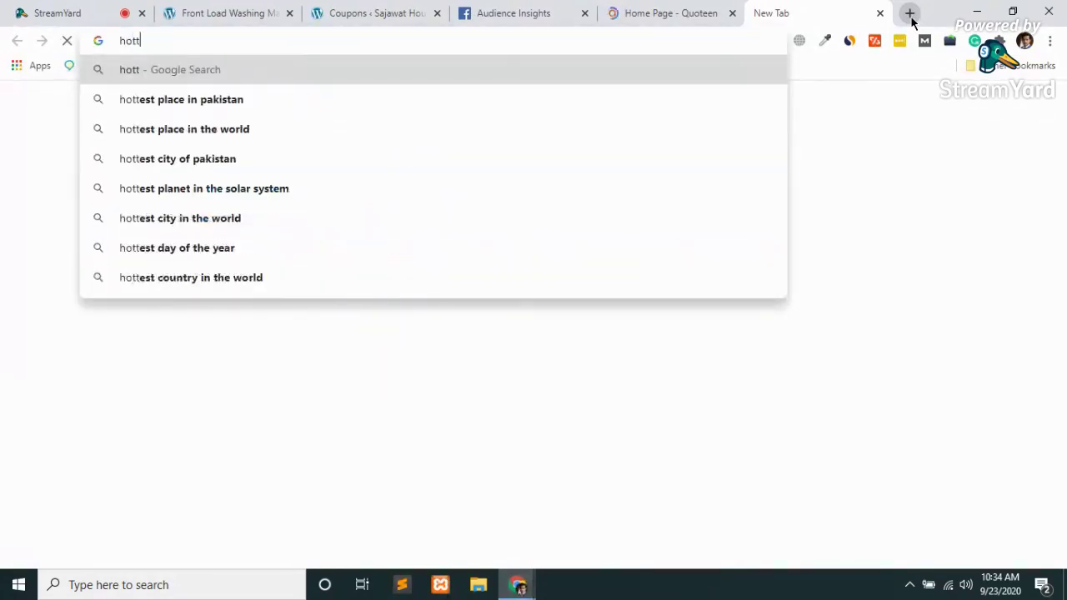
{"action": "key", "text": "BackSpace"}
{"action": "key", "text": "BackSpace"}
{"action": "type", "text": "t"}
{"action": "key", "text": "BackSpace"}
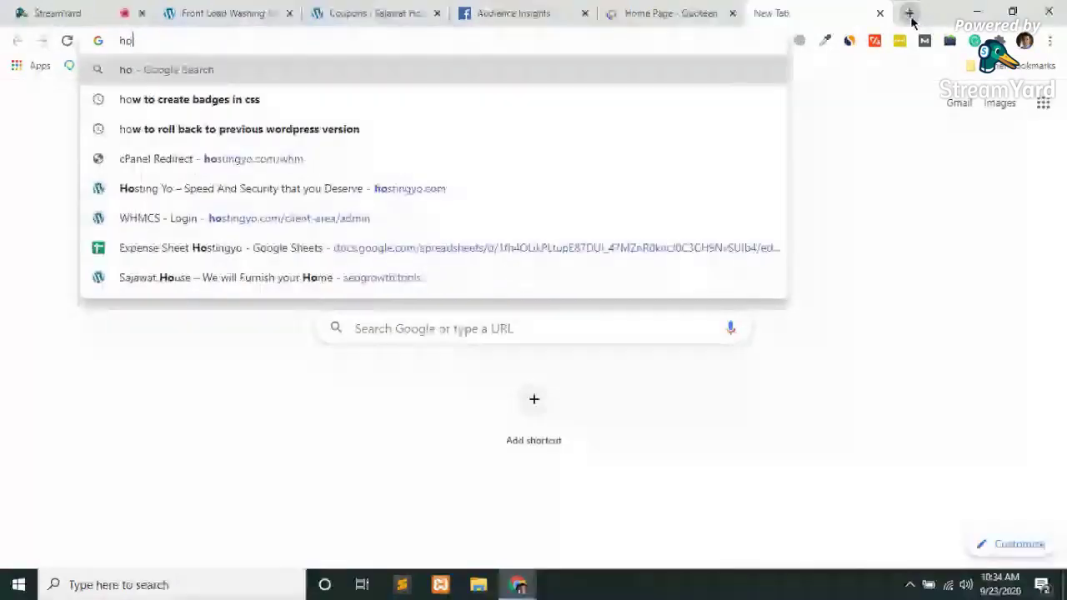
{"action": "type", "text": "otrabbit.com"}
{"action": "key", "text": "Return"}
{"action": "key", "text": "ctrl+shift+Tab"}
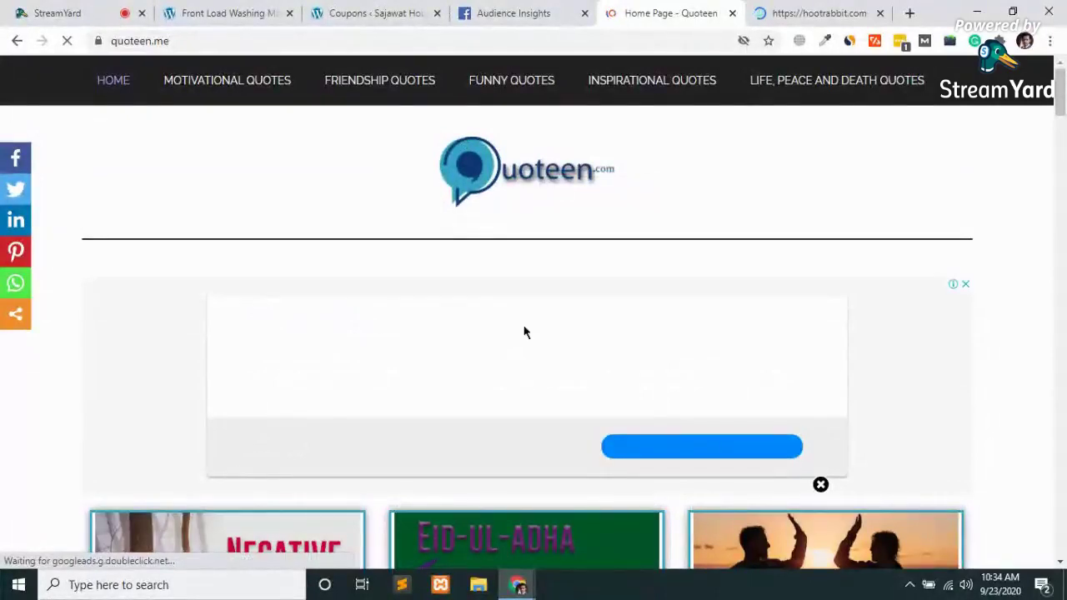
Scroll the Quoteen home page and open the Quotes About Devil post
{"action": "scroll", "coordinate": [524, 333], "scroll_direction": "down", "scroll_amount": 10}
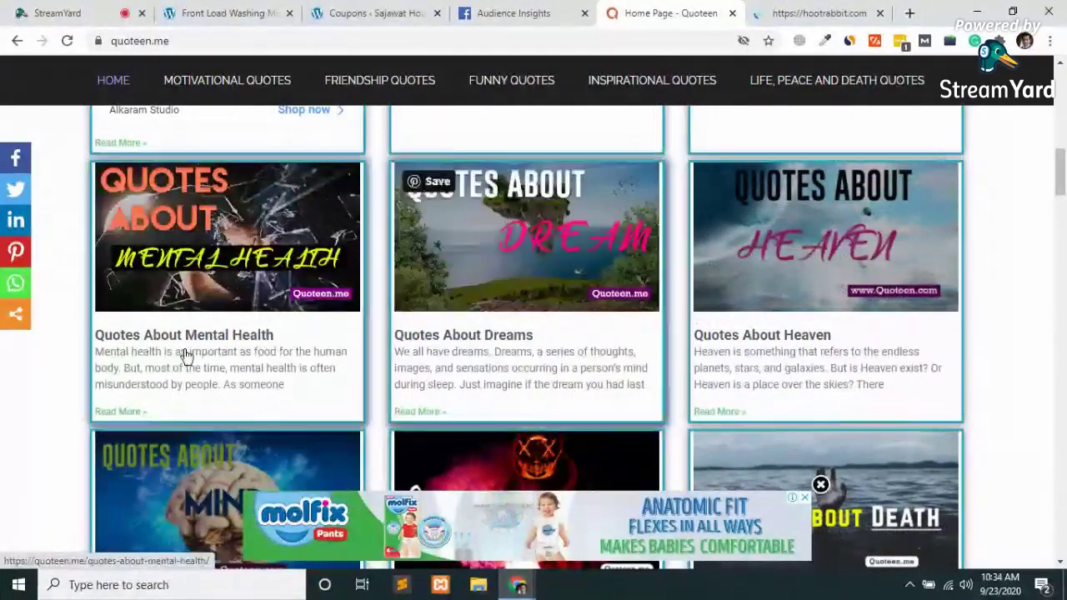
{"action": "scroll", "coordinate": [184, 353], "scroll_direction": "down", "scroll_amount": 3}
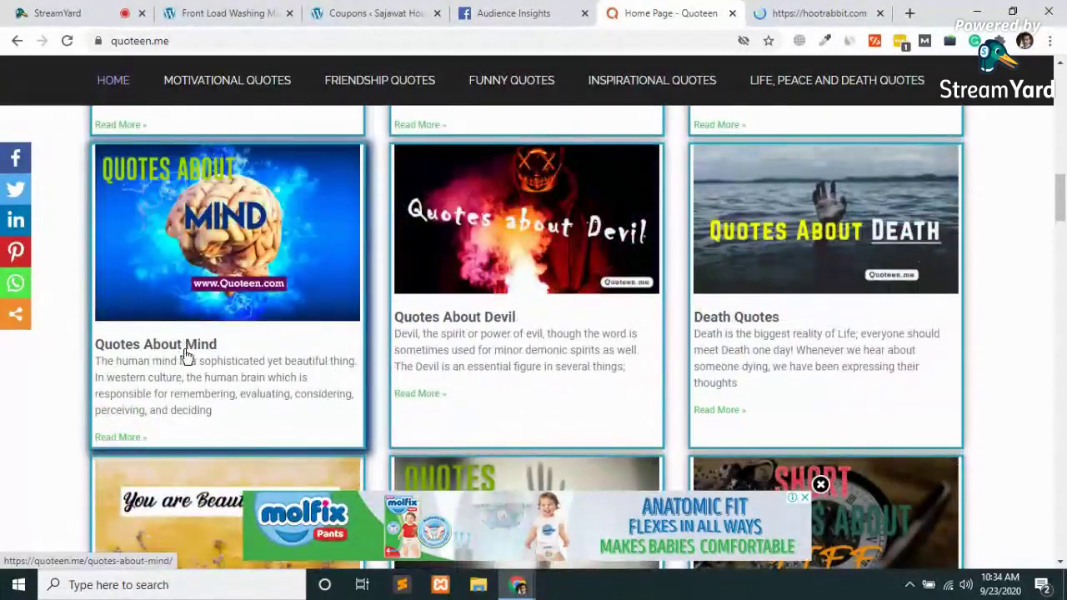
{"action": "left_click", "coordinate": [483, 319]}
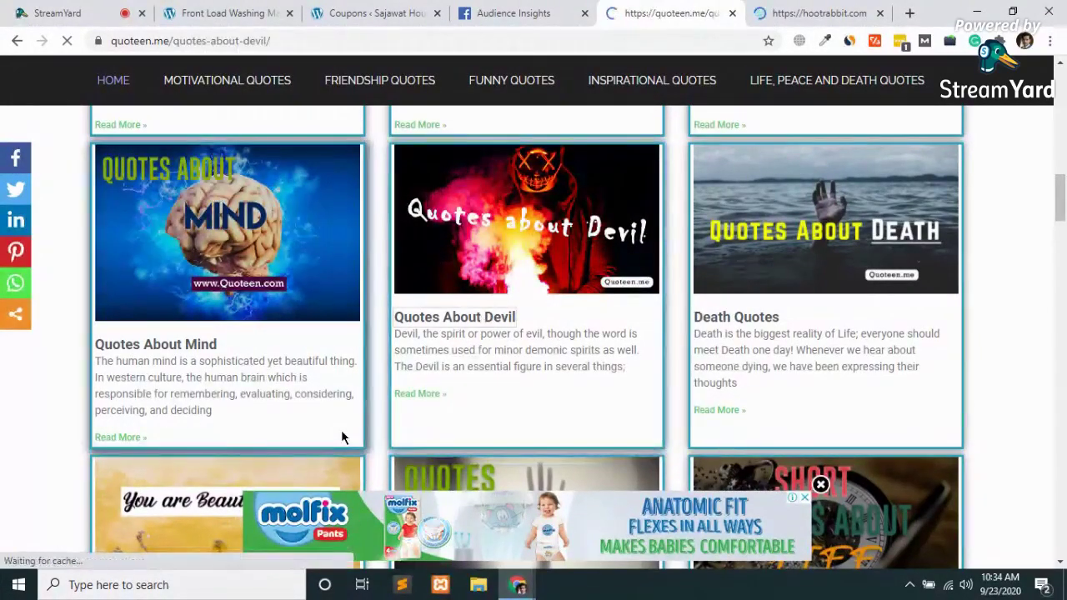
Scroll through the Quotes About Devil article and back toward the top
{"action": "scroll", "coordinate": [341, 433], "scroll_direction": "down", "scroll_amount": 2}
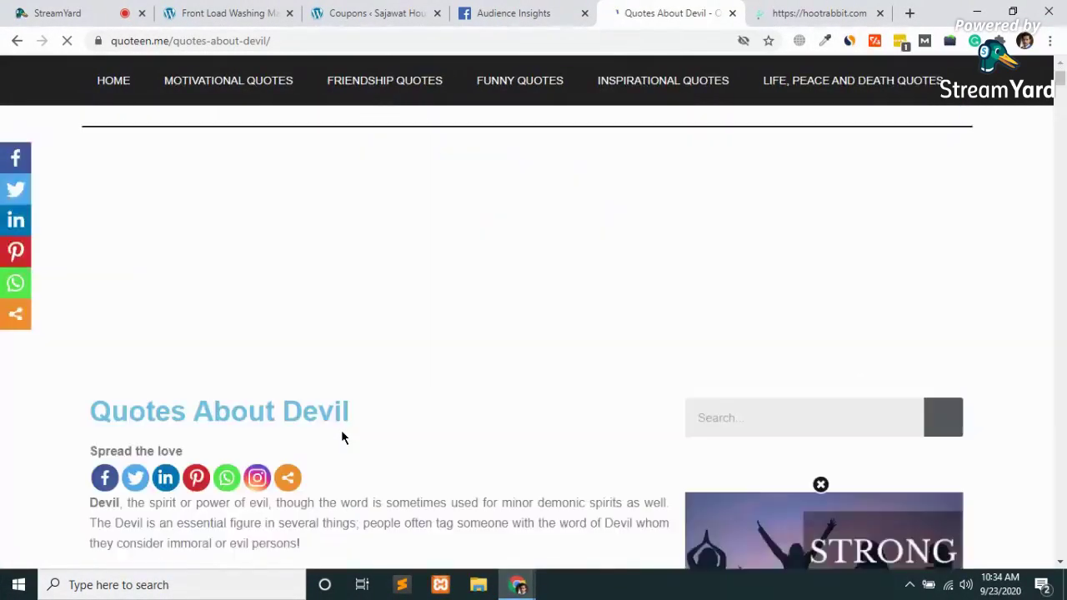
{"action": "scroll", "coordinate": [684, 399], "scroll_direction": "down", "scroll_amount": 4}
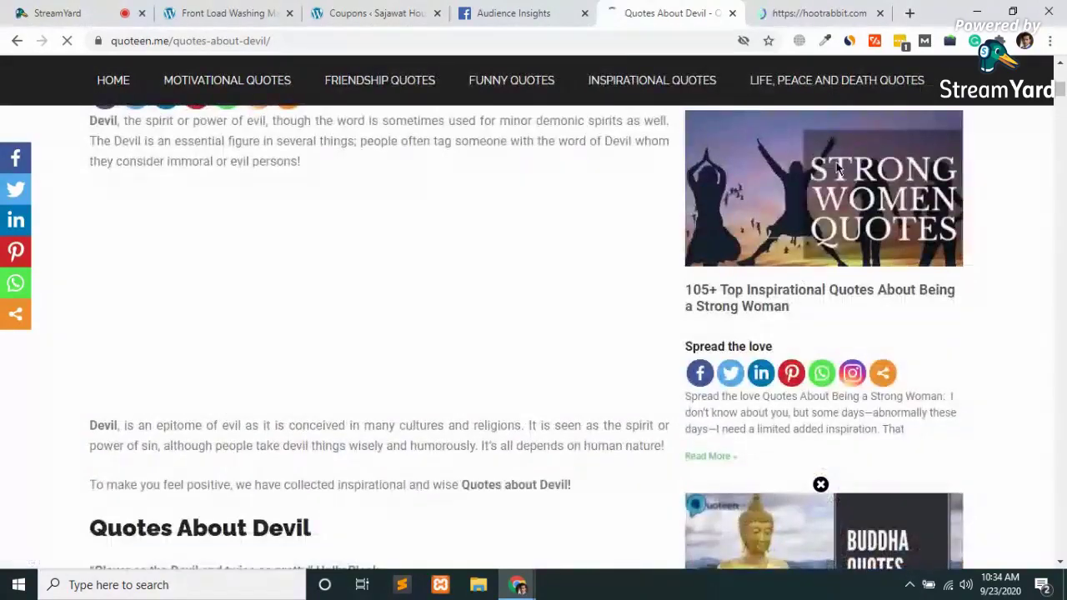
{"action": "scroll", "coordinate": [787, 260], "scroll_direction": "down", "scroll_amount": 1}
{"action": "scroll", "coordinate": [787, 260], "scroll_direction": "down", "scroll_amount": 4}
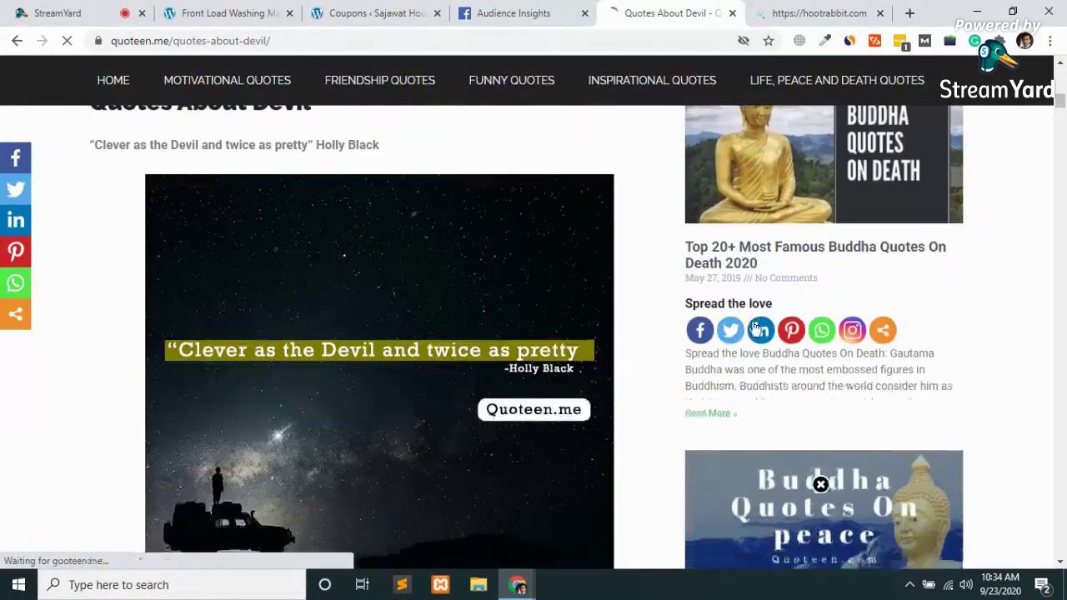
{"action": "scroll", "coordinate": [387, 430], "scroll_direction": "down", "scroll_amount": 8}
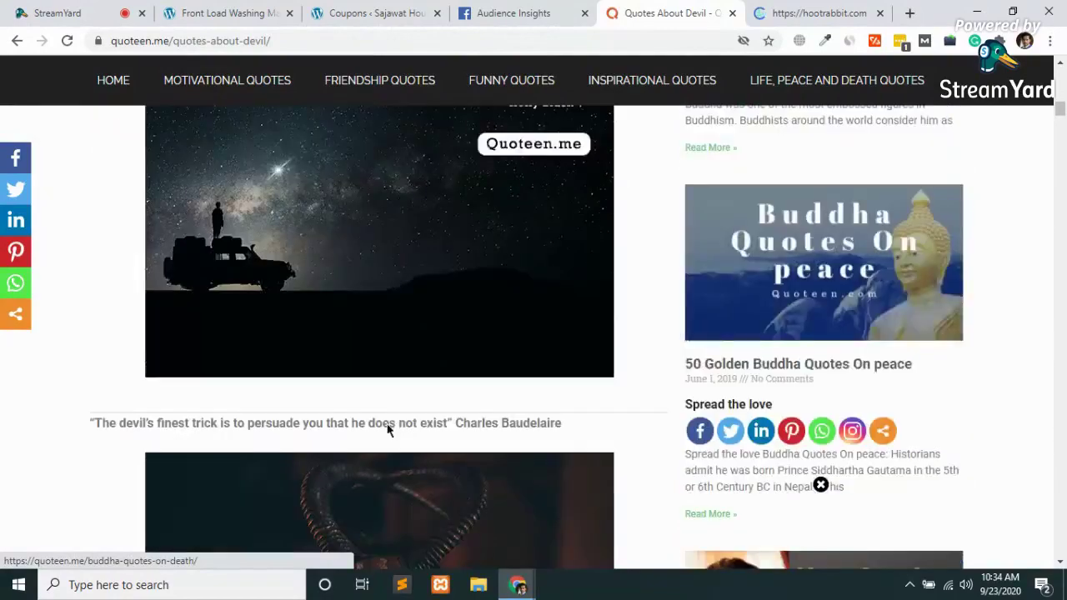
{"action": "scroll", "coordinate": [387, 430], "scroll_direction": "down", "scroll_amount": 10}
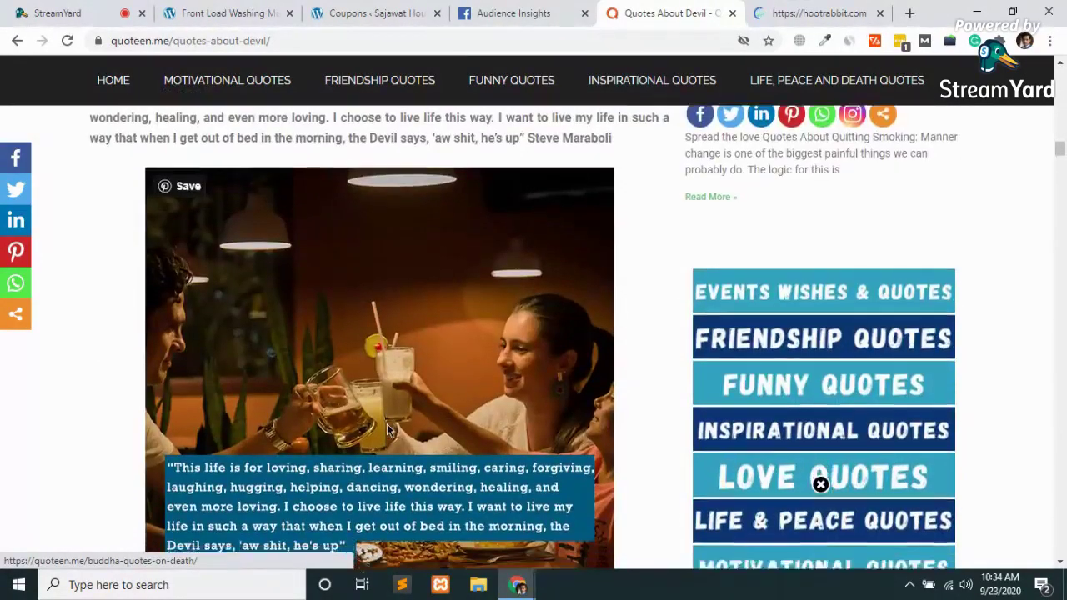
{"action": "scroll", "coordinate": [387, 430], "scroll_direction": "down", "scroll_amount": 1}
{"action": "scroll", "coordinate": [387, 430], "scroll_direction": "up", "scroll_amount": 7}
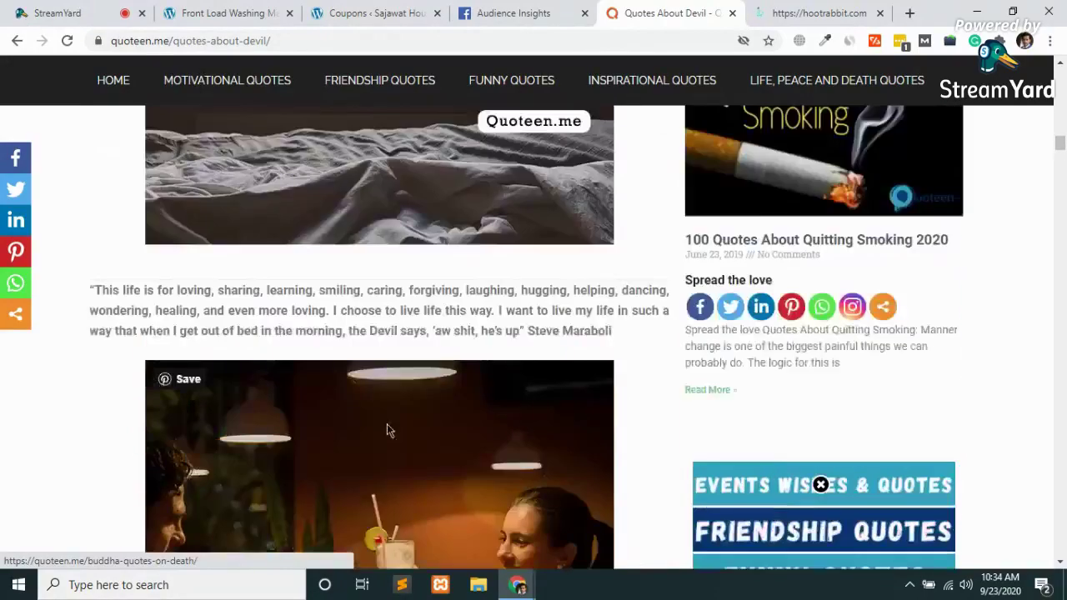
{"action": "scroll", "coordinate": [387, 430], "scroll_direction": "up", "scroll_amount": 15}
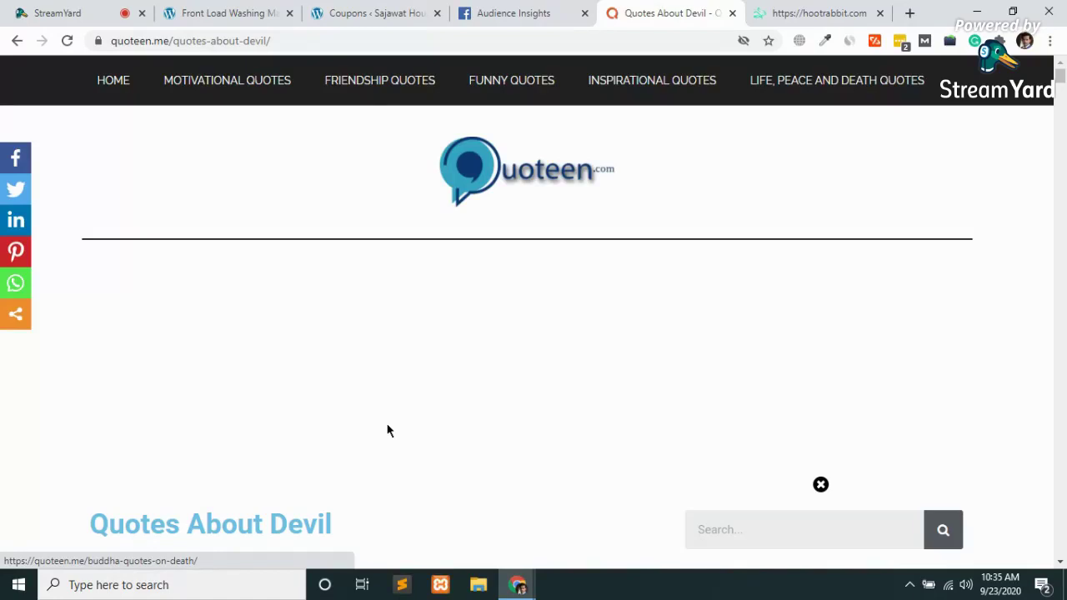
Scroll into the Quotes About Devil post and dismiss the leftover floating ad
{"action": "scroll", "coordinate": [386, 430], "scroll_direction": "down", "scroll_amount": 5}
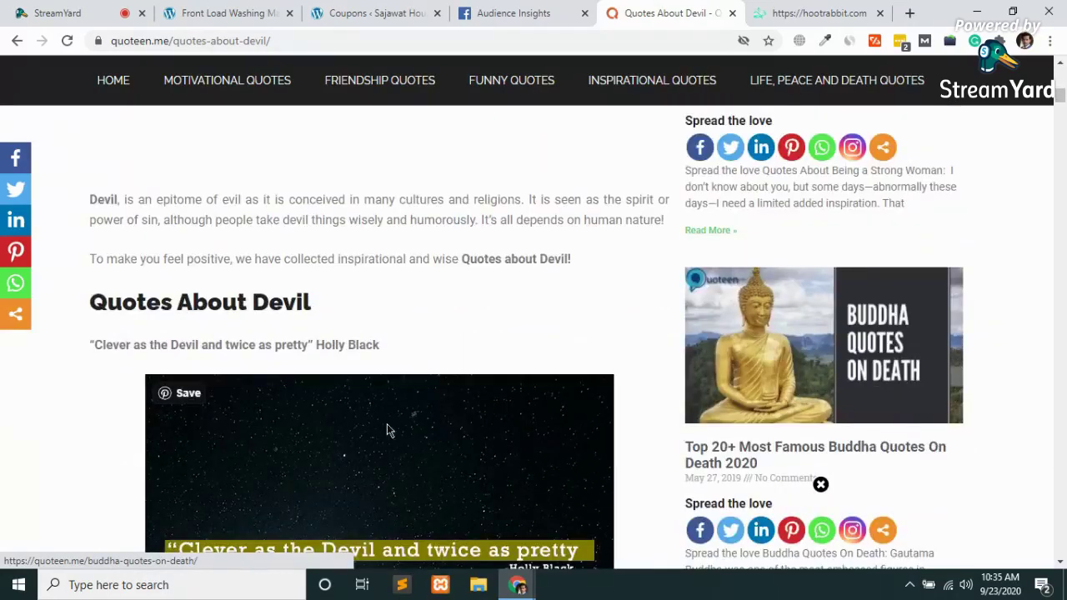
{"action": "scroll", "coordinate": [386, 430], "scroll_direction": "down", "scroll_amount": 5}
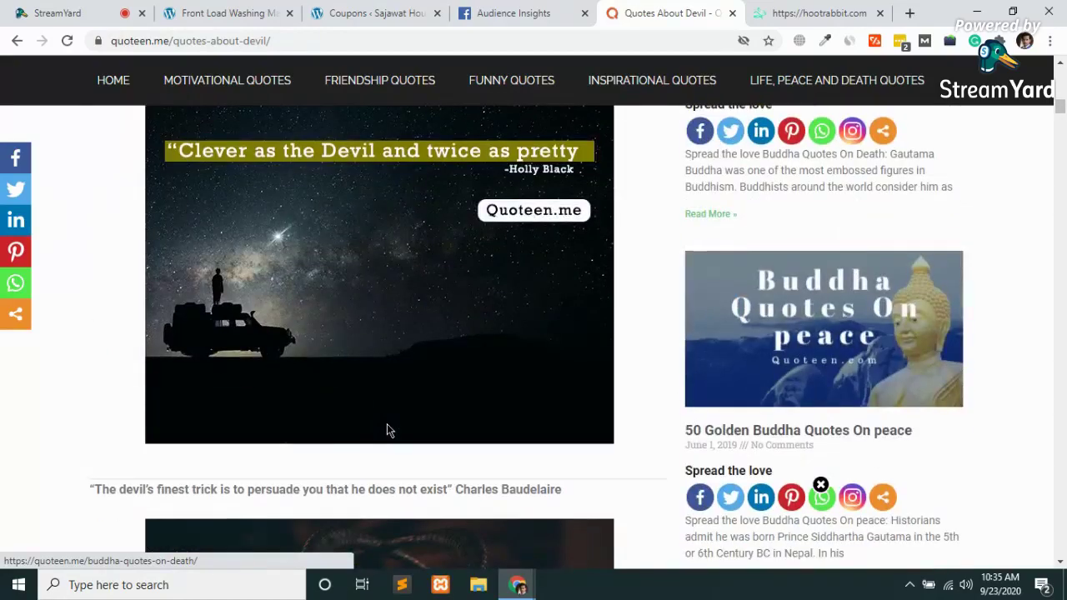
{"action": "left_click", "coordinate": [820, 484]}
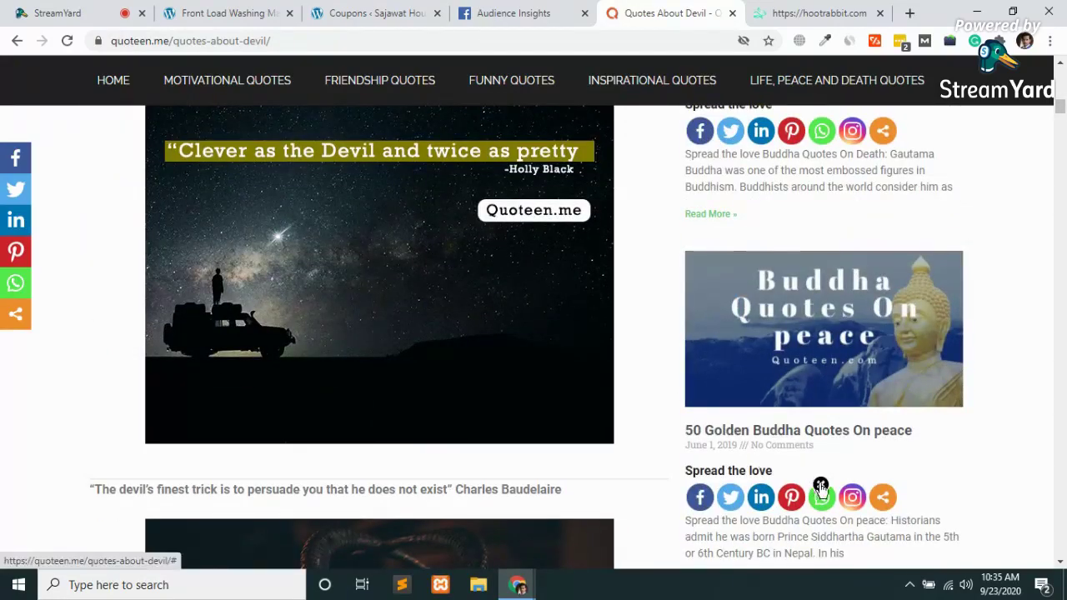
Read further down the Devil quotes post, then close the Quoteen.me tab
{"action": "scroll", "coordinate": [559, 419], "scroll_direction": "down", "scroll_amount": 5}
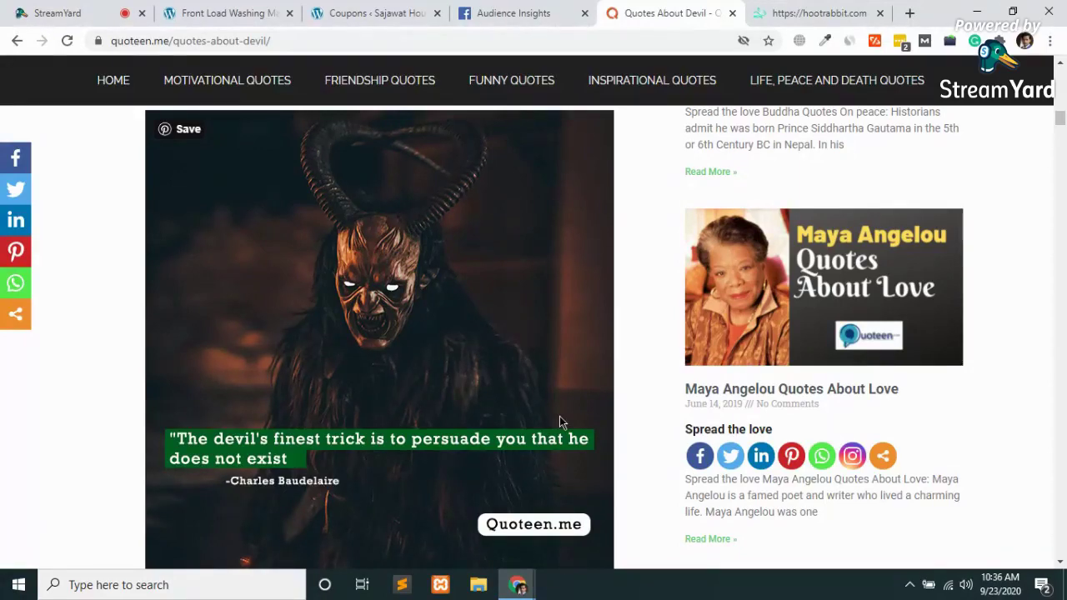
{"action": "scroll", "coordinate": [559, 416], "scroll_direction": "down", "scroll_amount": 10}
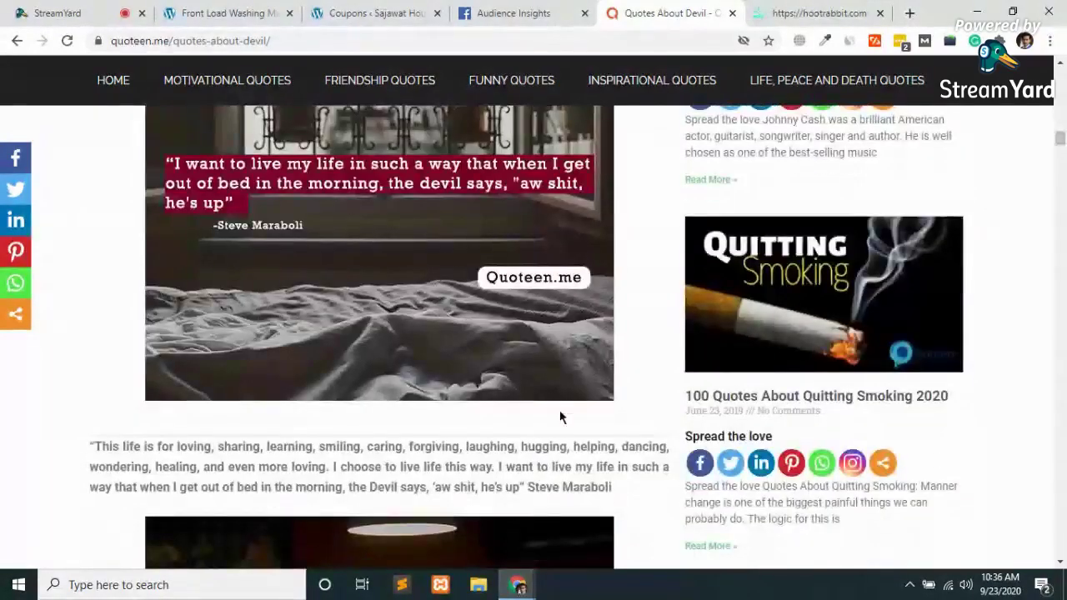
{"action": "scroll", "coordinate": [559, 416], "scroll_direction": "down", "scroll_amount": 4}
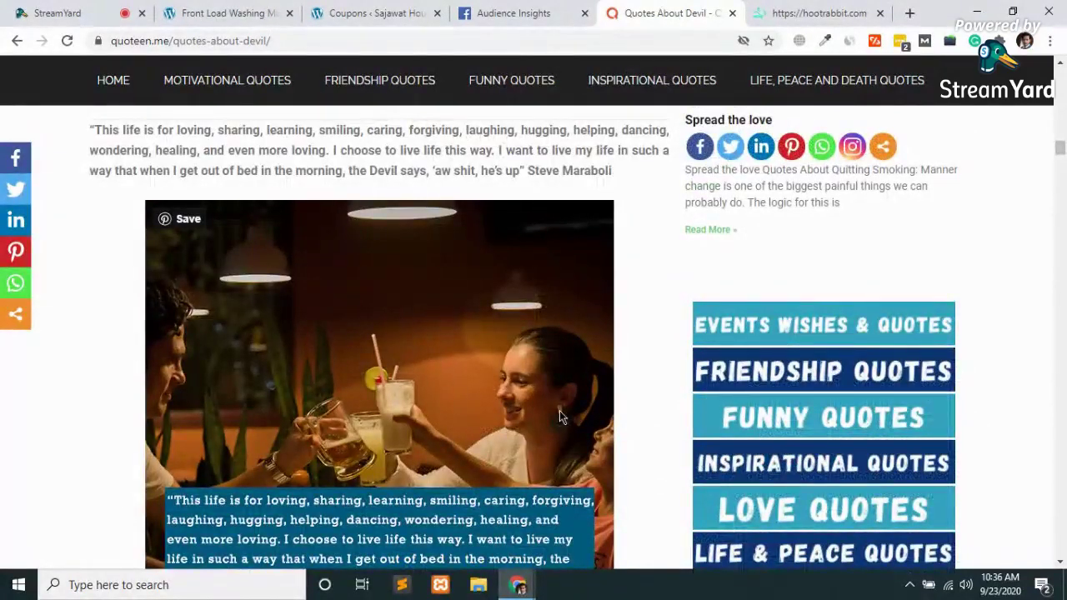
{"action": "scroll", "coordinate": [561, 406], "scroll_direction": "down", "scroll_amount": 2}
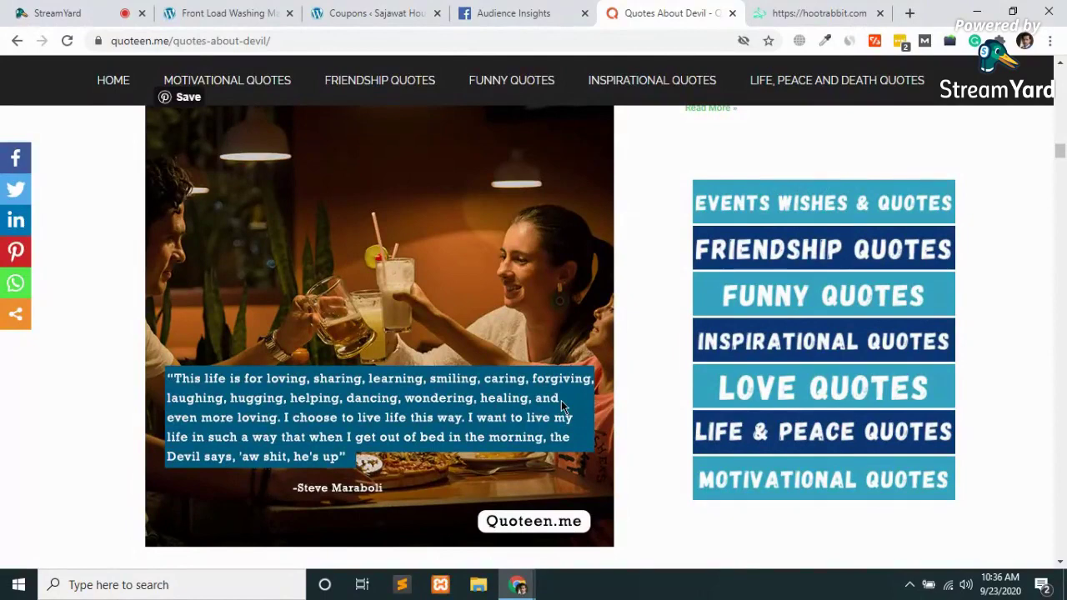
{"action": "scroll", "coordinate": [561, 406], "scroll_direction": "up", "scroll_amount": 15}
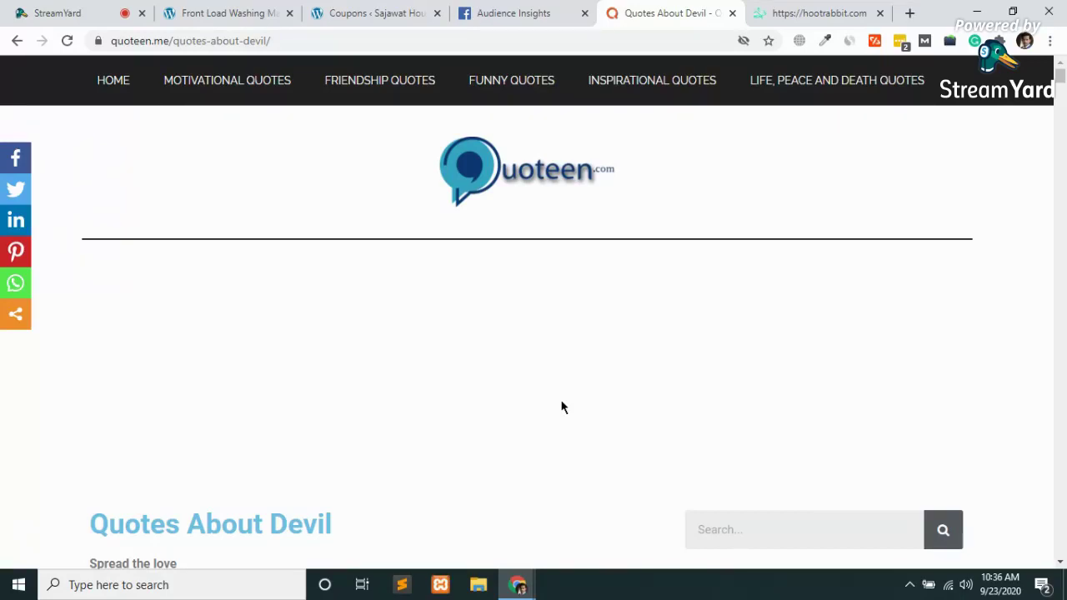
{"action": "key", "text": "ctrl+w"}
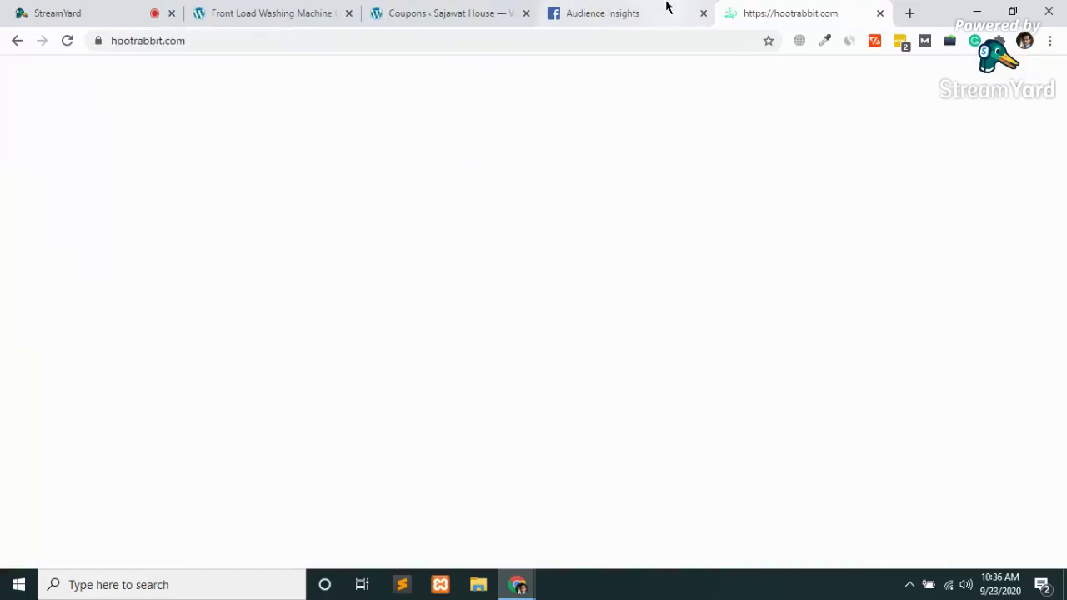
Bring the Facebook Audience Insights tab to the front
{"action": "left_click", "coordinate": [663, 12]}
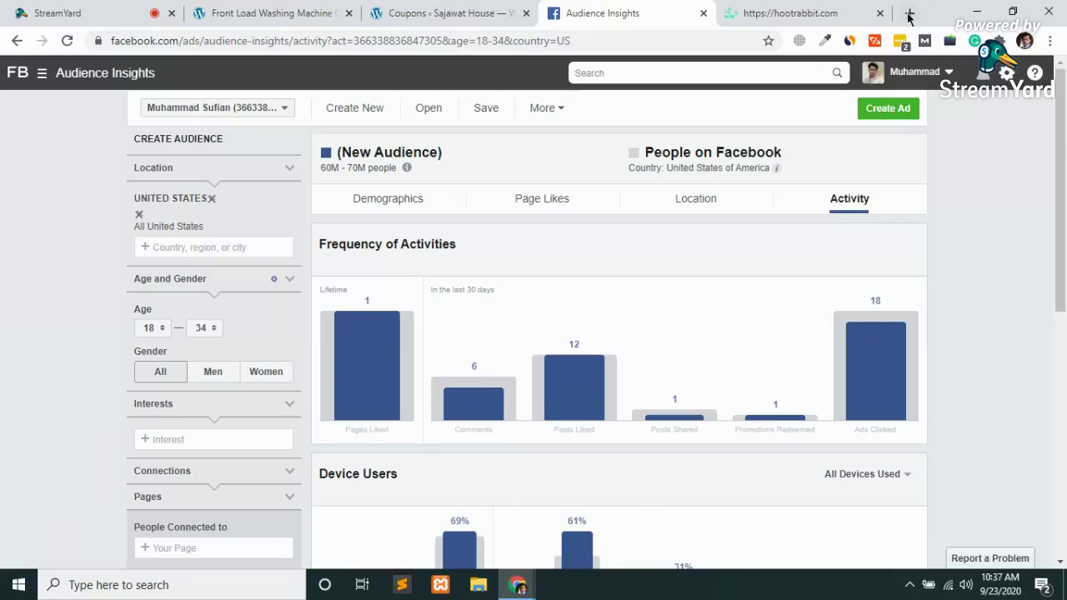
Load sajawat.house in a new tab and scroll past sofa covers to the Rs1,550.00 washing machine covers
{"action": "left_click", "coordinate": [909, 13]}
{"action": "type", "text": "sajawat.house"}
{"action": "key", "text": "Return"}
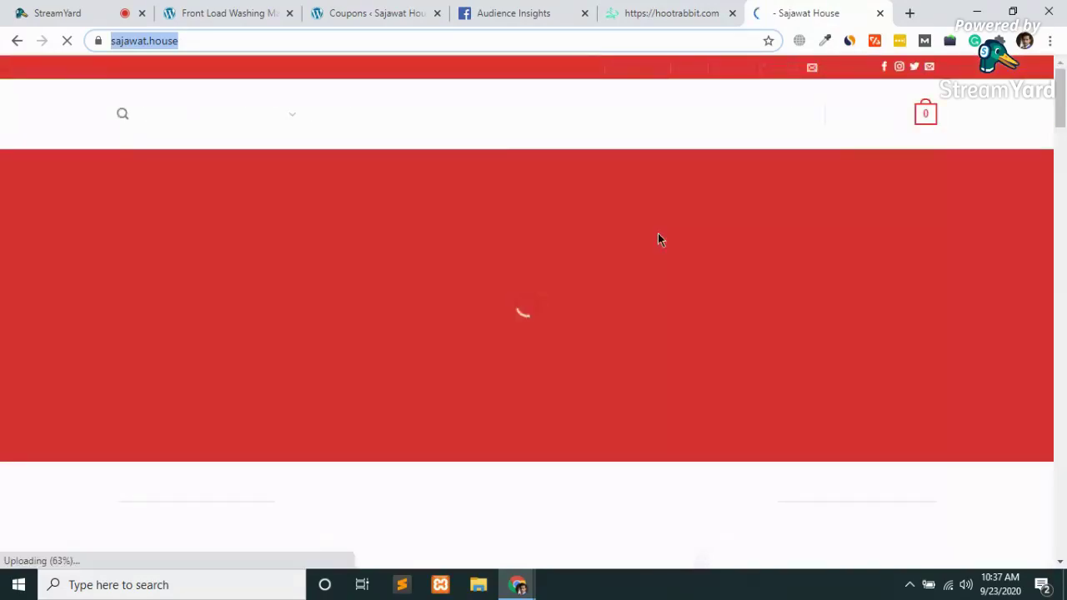
{"action": "scroll", "coordinate": [658, 240], "scroll_direction": "down", "scroll_amount": 4}
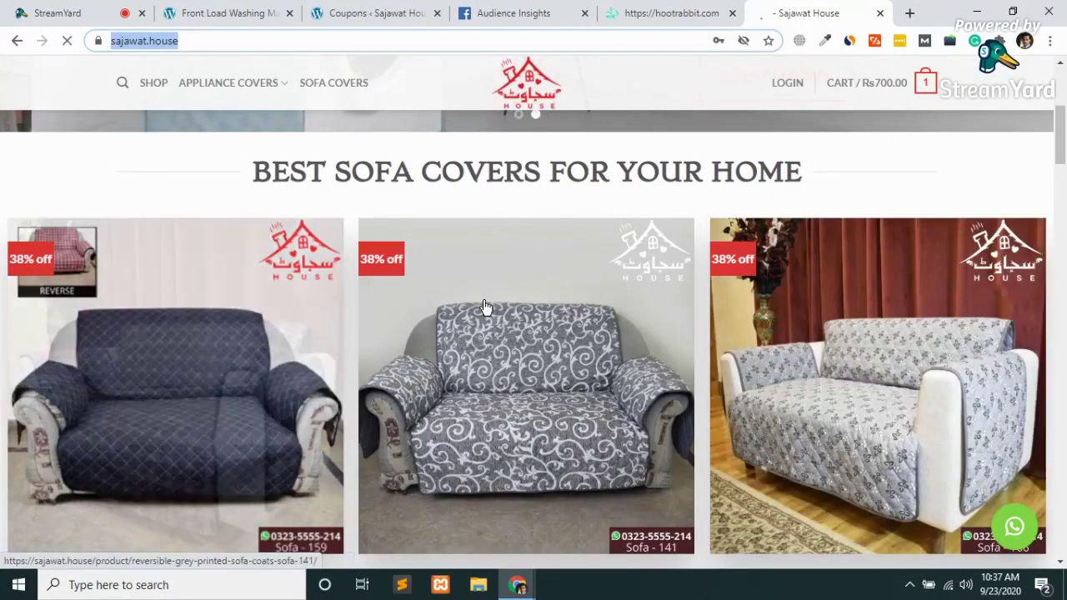
{"action": "scroll", "coordinate": [483, 307], "scroll_direction": "down", "scroll_amount": 2}
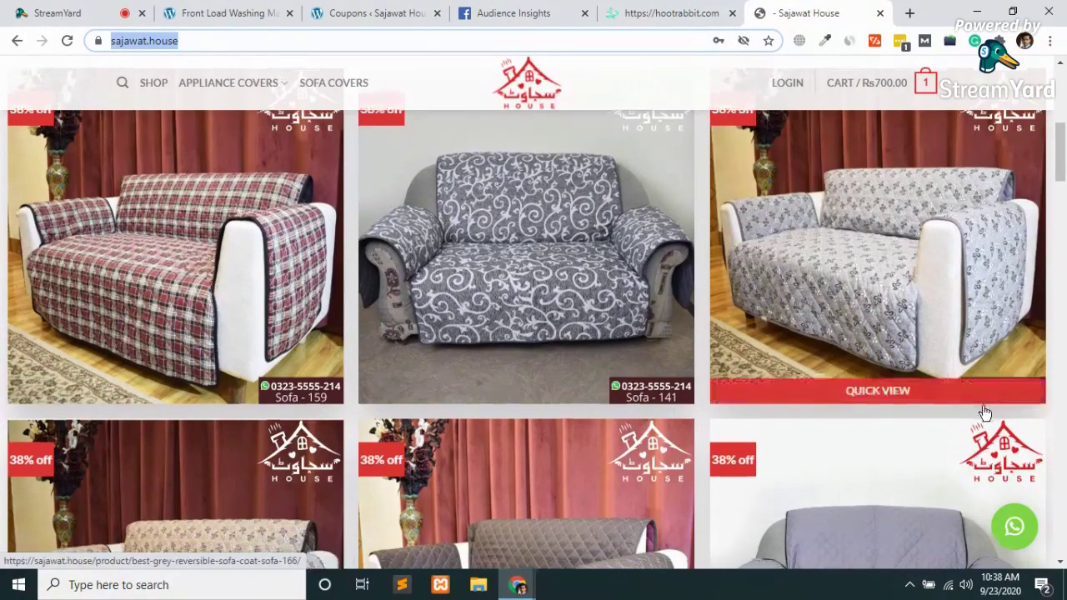
{"action": "scroll", "coordinate": [983, 413], "scroll_direction": "down", "scroll_amount": 4}
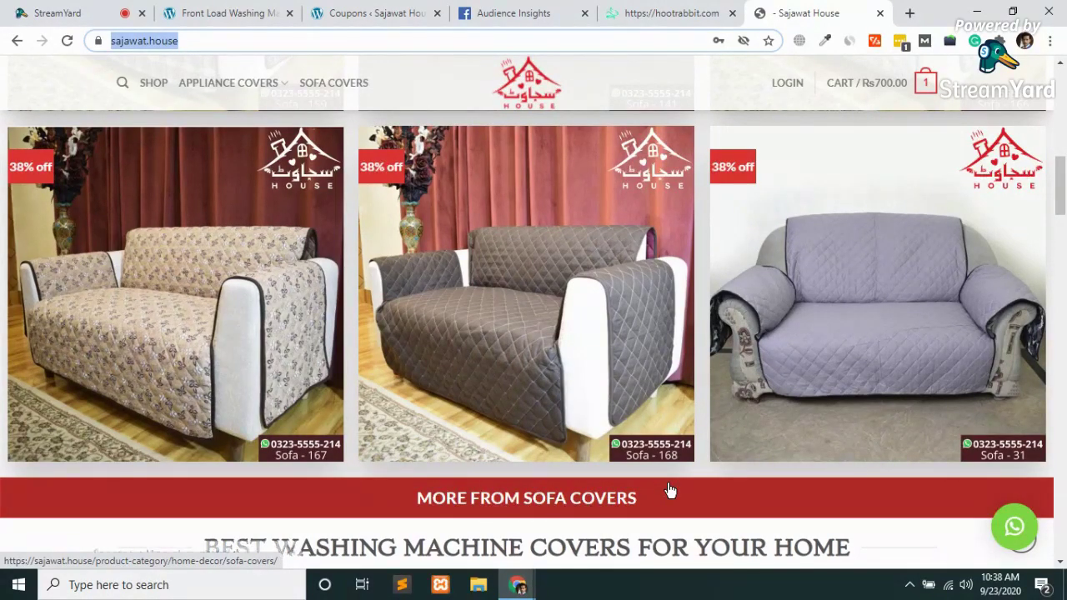
{"action": "scroll", "coordinate": [636, 435], "scroll_direction": "down", "scroll_amount": 6}
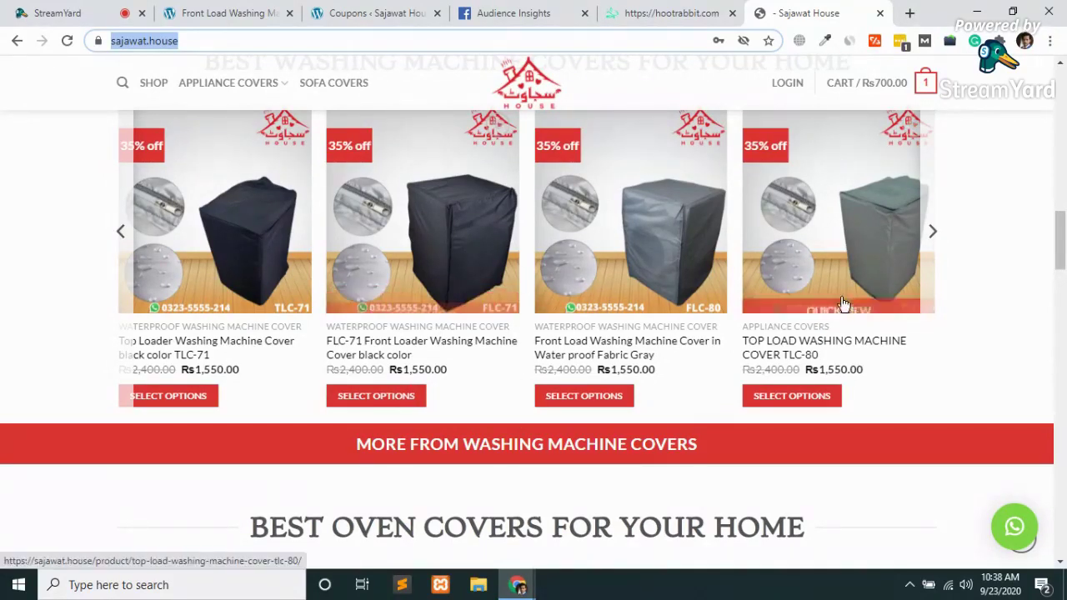
Page the washing machine covers carousel, scroll to Best Oven Covers, then return to Audience Insights
{"action": "left_click", "coordinate": [934, 235]}
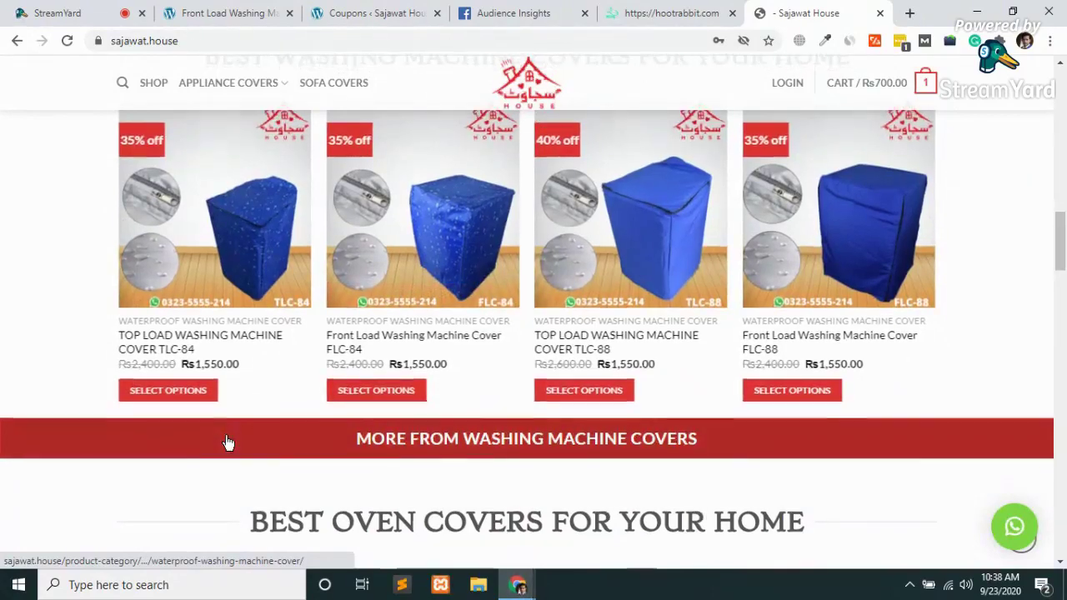
{"action": "scroll", "coordinate": [227, 442], "scroll_direction": "down", "scroll_amount": 5}
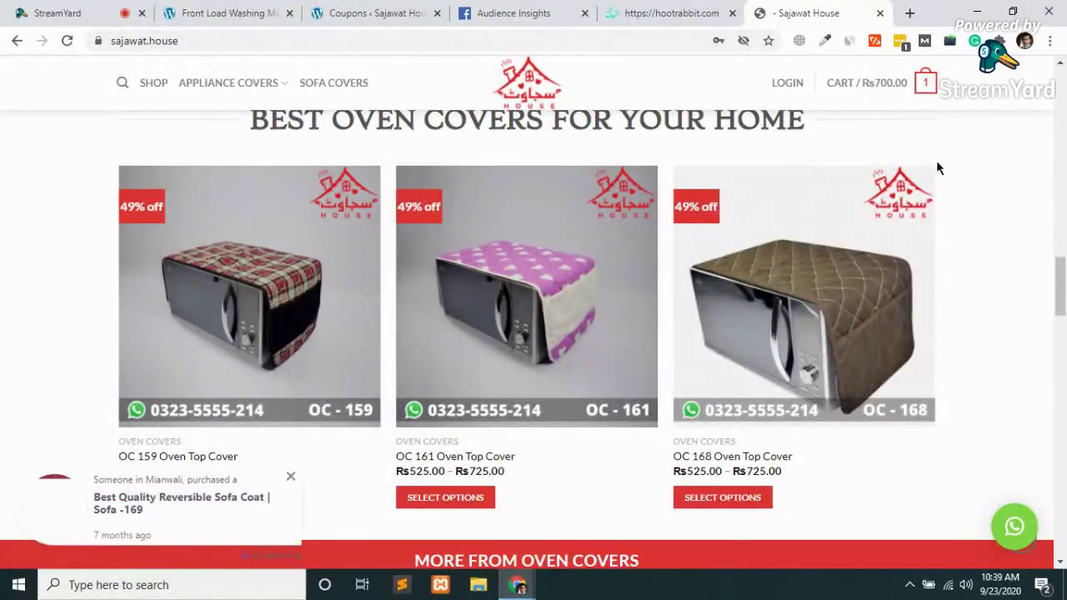
{"action": "left_click", "coordinate": [554, 10]}
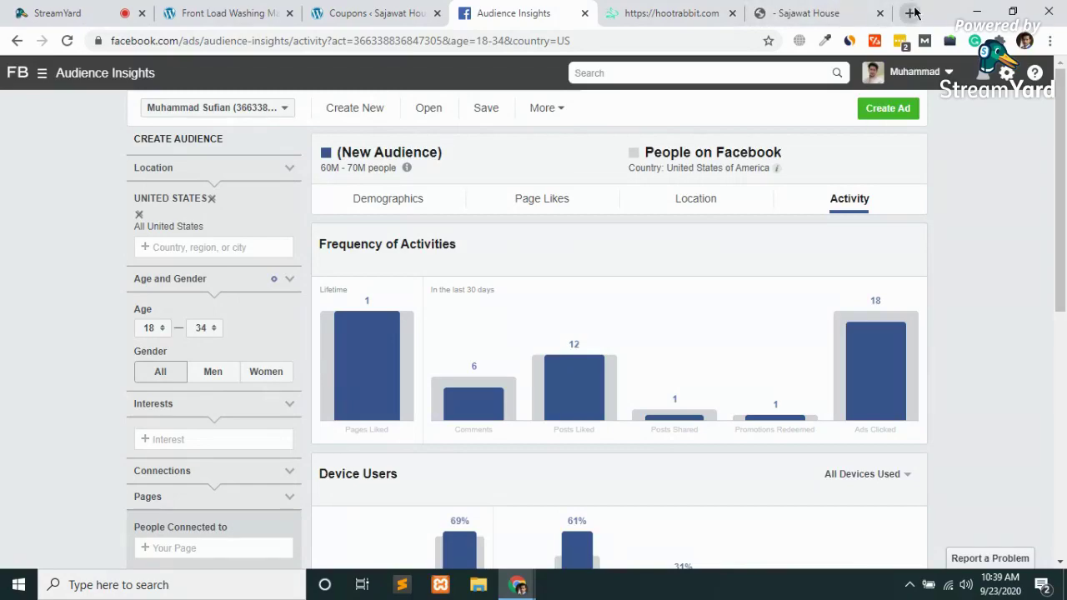
Open a new tab, discard the typed '120' address, and close the empty tab
{"action": "left_click", "coordinate": [911, 13]}
{"action": "type", "text": "120"}
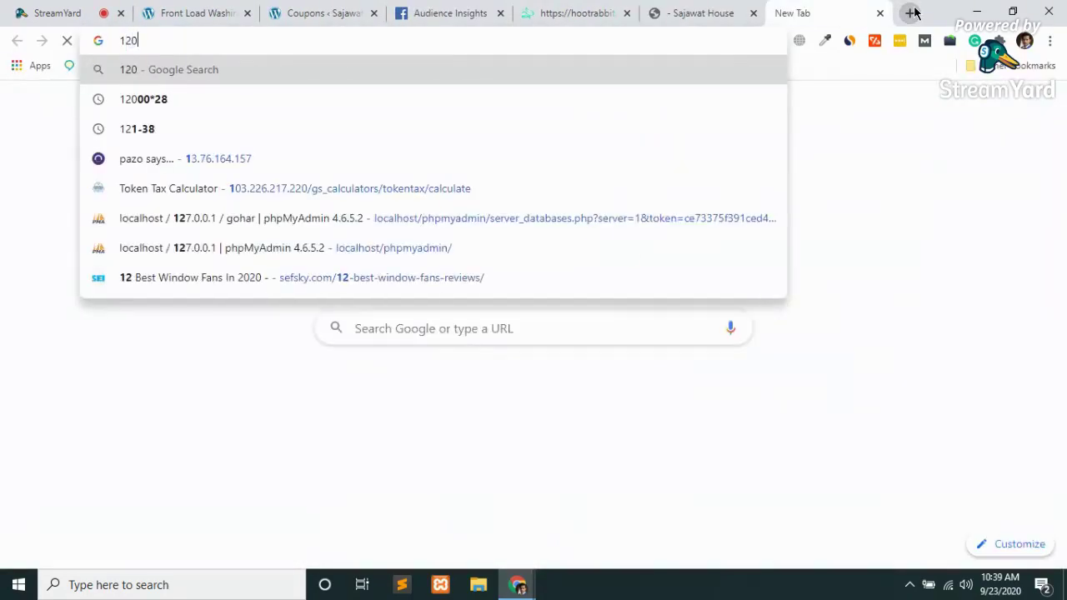
{"action": "key", "text": "BackSpace"}
{"action": "key", "text": "BackSpace"}
{"action": "key", "text": "BackSpace"}
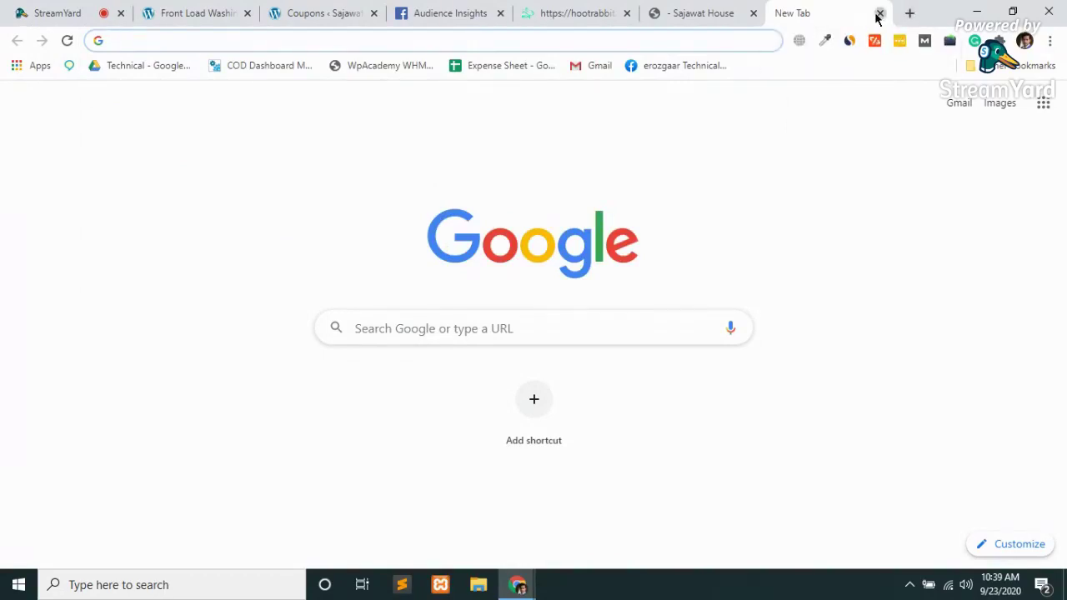
{"action": "left_click", "coordinate": [879, 12]}
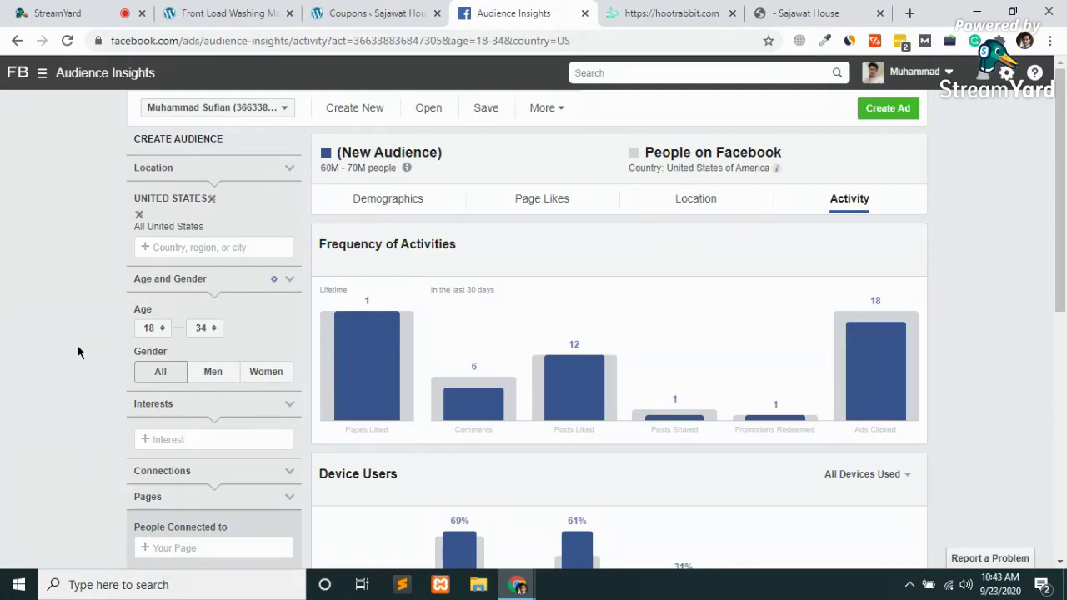
{"action": "scroll", "coordinate": [239, 337], "scroll_direction": "down", "scroll_amount": 6}
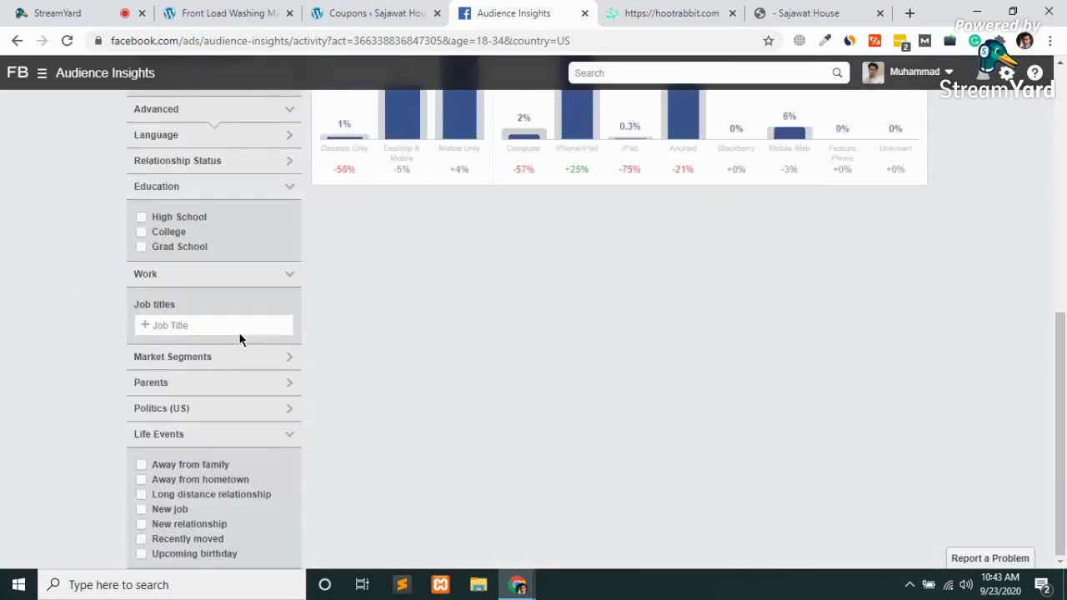
{"action": "scroll", "coordinate": [239, 337], "scroll_direction": "up", "scroll_amount": 10}
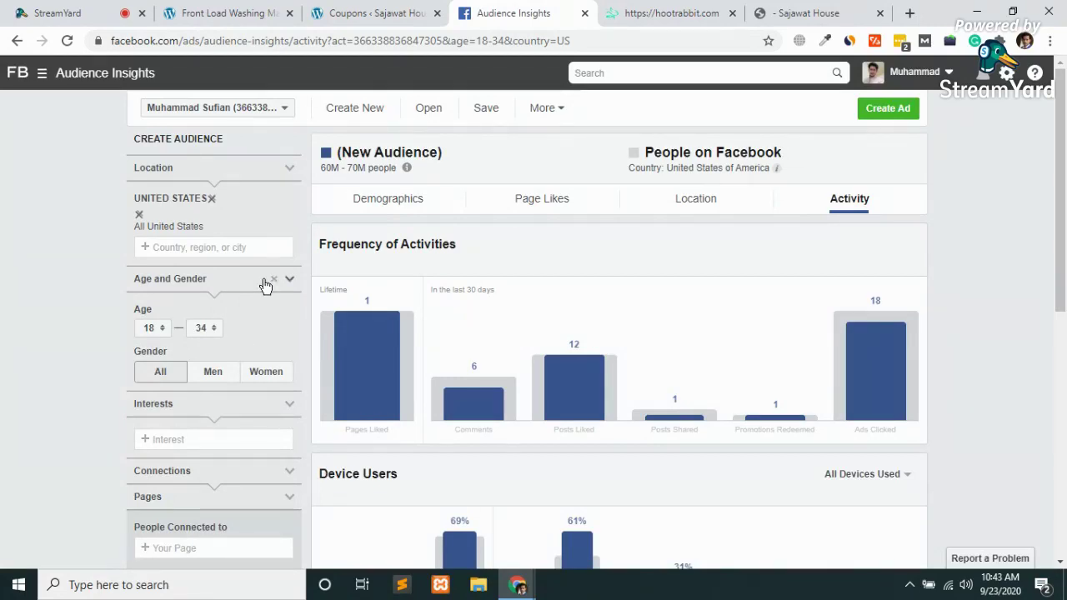
Remove United States from the audience location, then move to the hootrabbit.com tab
{"action": "left_click", "coordinate": [138, 219]}
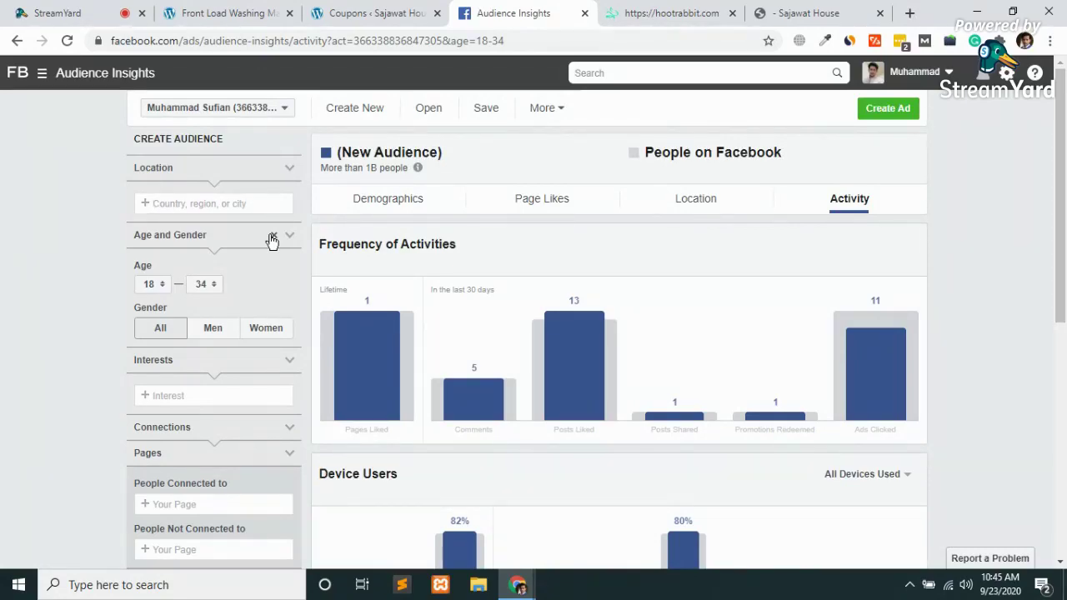
{"action": "scroll", "coordinate": [272, 240], "scroll_direction": "down", "scroll_amount": 5}
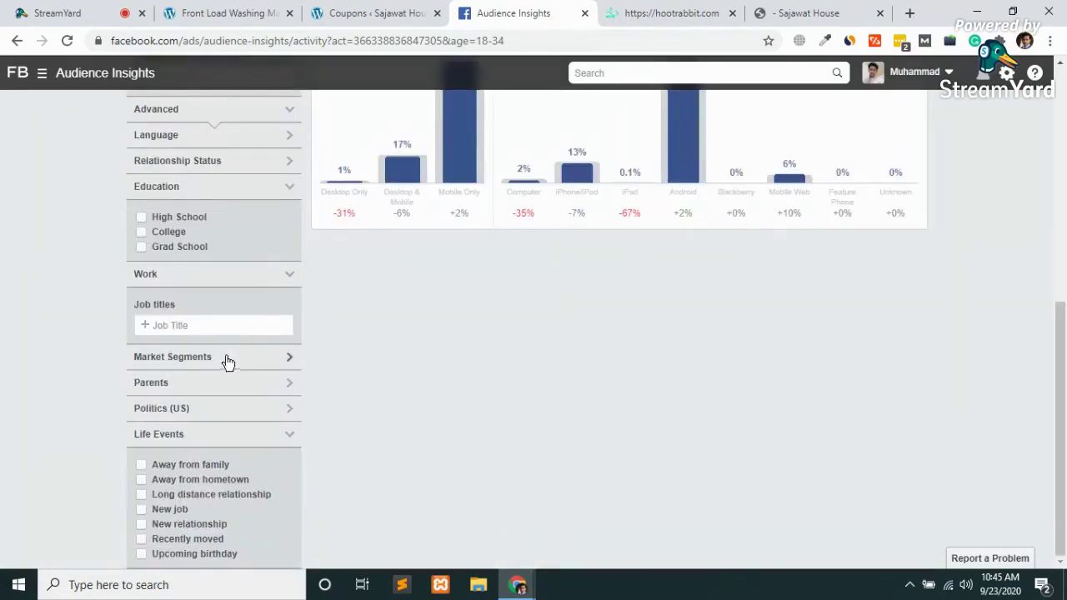
{"action": "scroll", "coordinate": [211, 416], "scroll_direction": "up", "scroll_amount": 5}
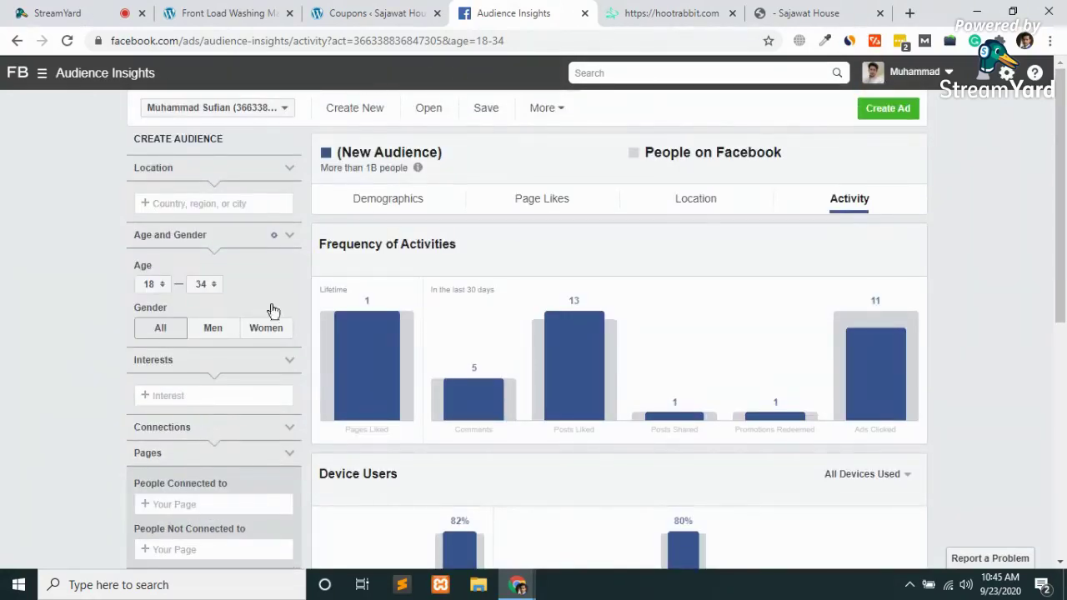
{"action": "left_click", "coordinate": [671, 13]}
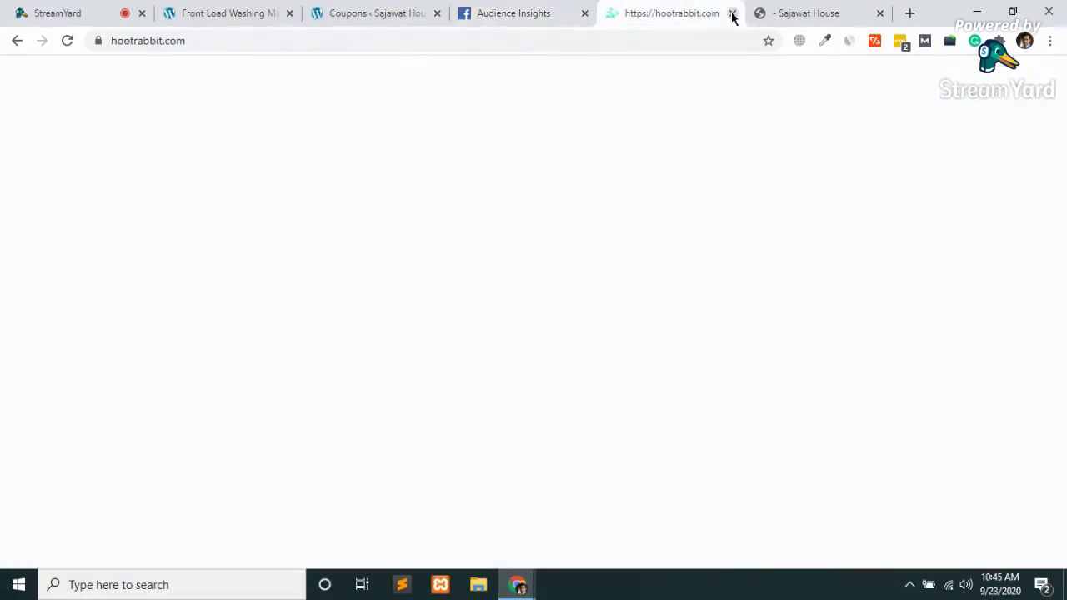
Close the hootrabbit.com page and scroll through the Sajawat House homepage
{"action": "left_click", "coordinate": [732, 13]}
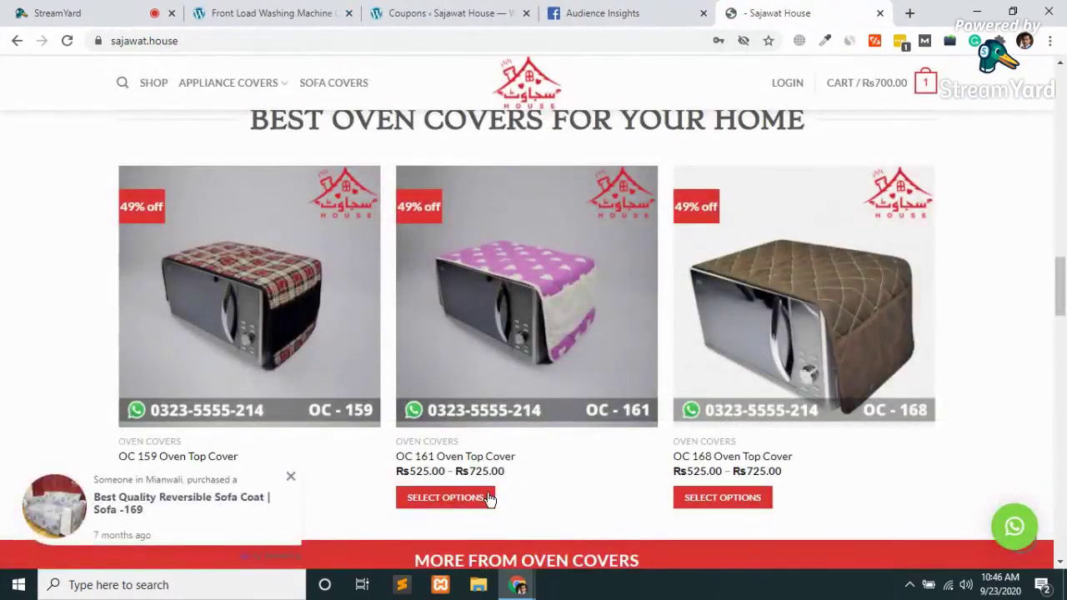
{"action": "scroll", "coordinate": [487, 491], "scroll_direction": "down", "scroll_amount": 5}
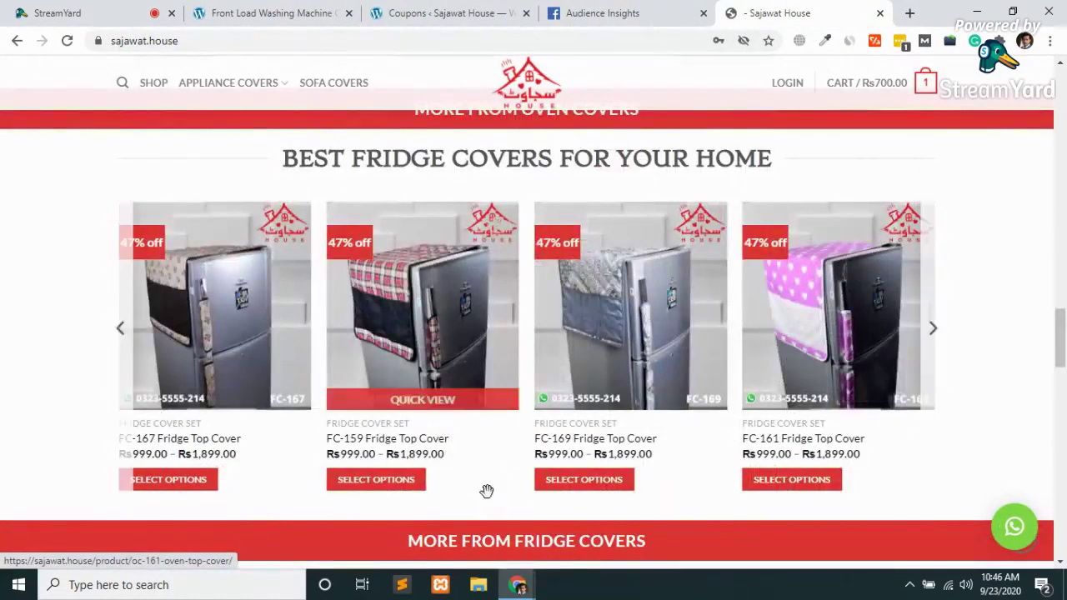
{"action": "scroll", "coordinate": [487, 492], "scroll_direction": "down", "scroll_amount": 2}
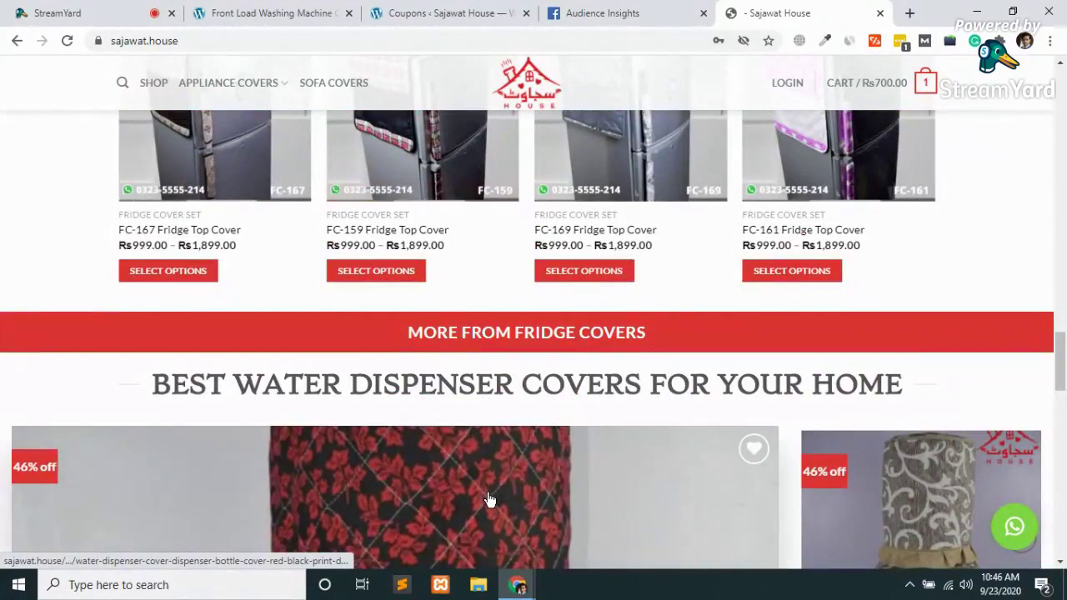
{"action": "scroll", "coordinate": [490, 499], "scroll_direction": "down", "scroll_amount": 5}
{"action": "scroll", "coordinate": [490, 499], "scroll_direction": "down", "scroll_amount": 10}
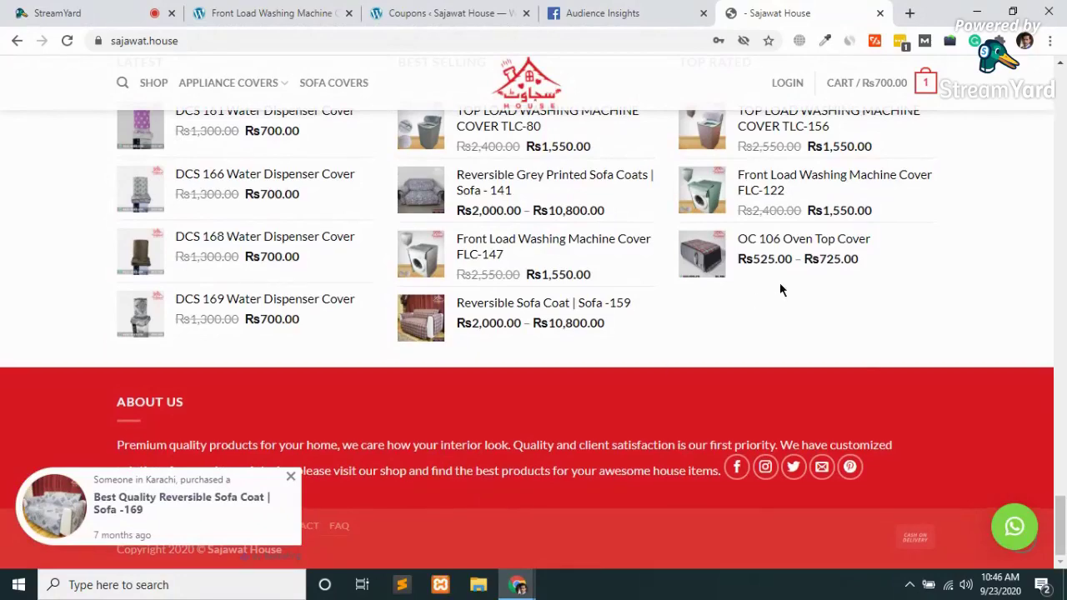
{"action": "scroll", "coordinate": [779, 289], "scroll_direction": "up", "scroll_amount": 15}
{"action": "scroll", "coordinate": [779, 284], "scroll_direction": "up", "scroll_amount": 10}
{"action": "scroll", "coordinate": [779, 283], "scroll_direction": "up", "scroll_amount": 8}
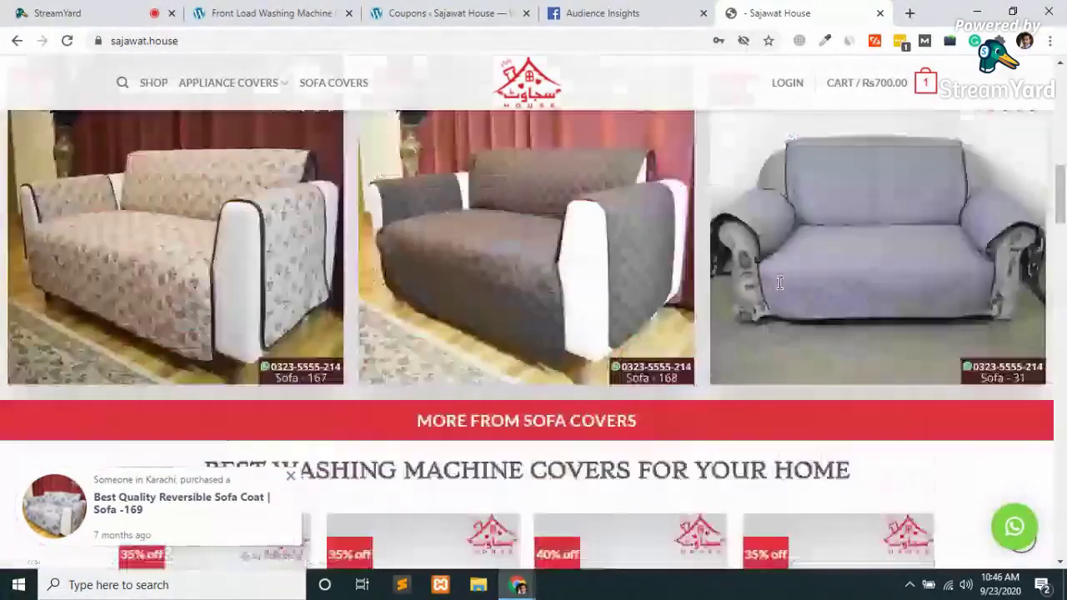
{"action": "scroll", "coordinate": [779, 281], "scroll_direction": "up", "scroll_amount": 8}
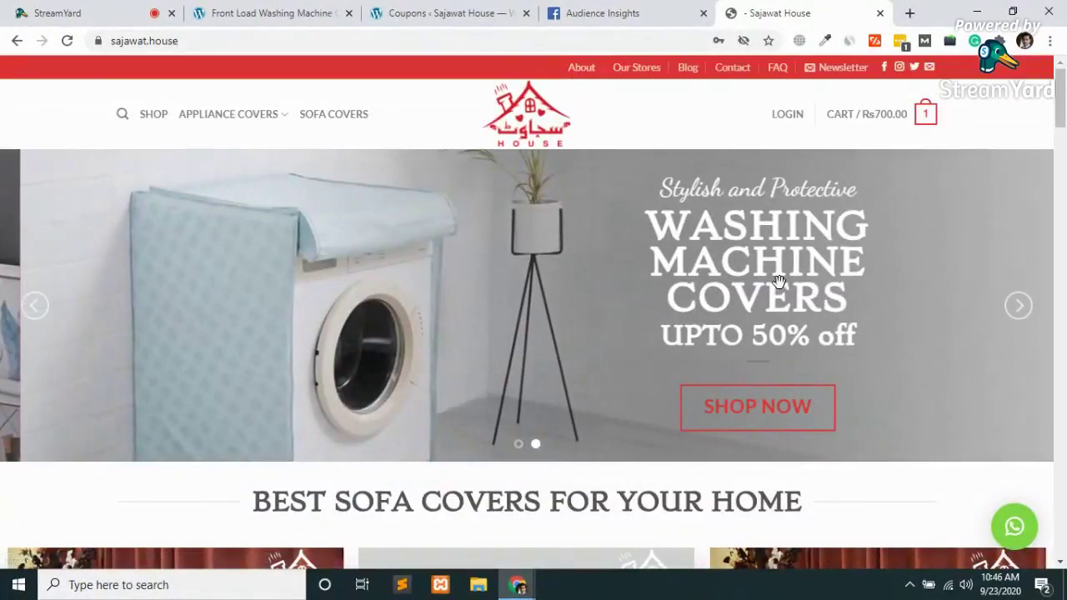
Advance the banner to sofa covers and remove the DCS 168 Water Dispenser Cover, leaving the cart at Rs0.00
{"action": "left_click", "coordinate": [1015, 307]}
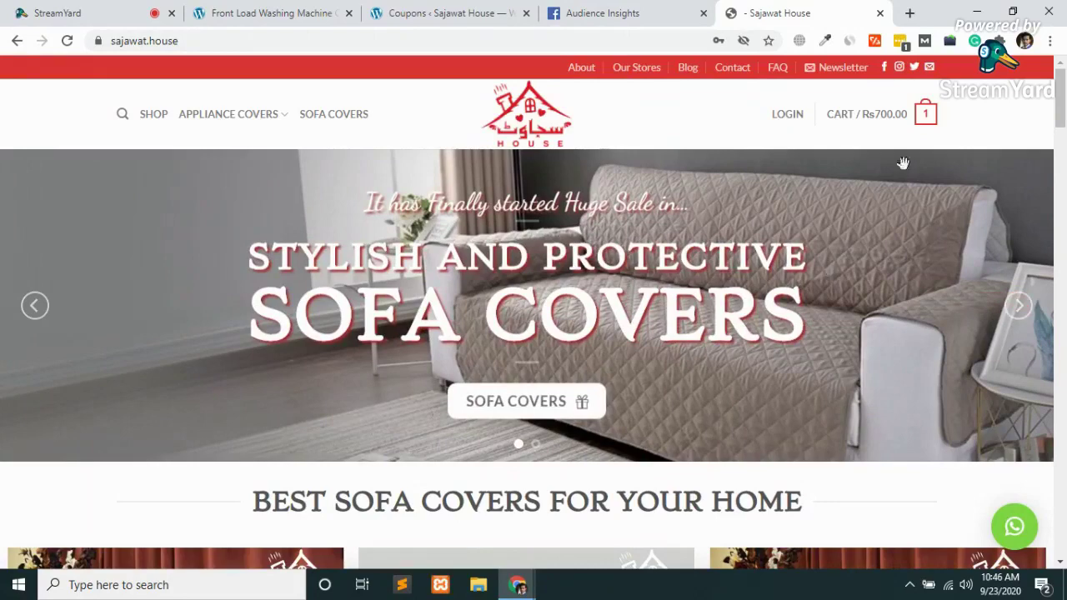
{"action": "mouse_move", "coordinate": [892, 119]}
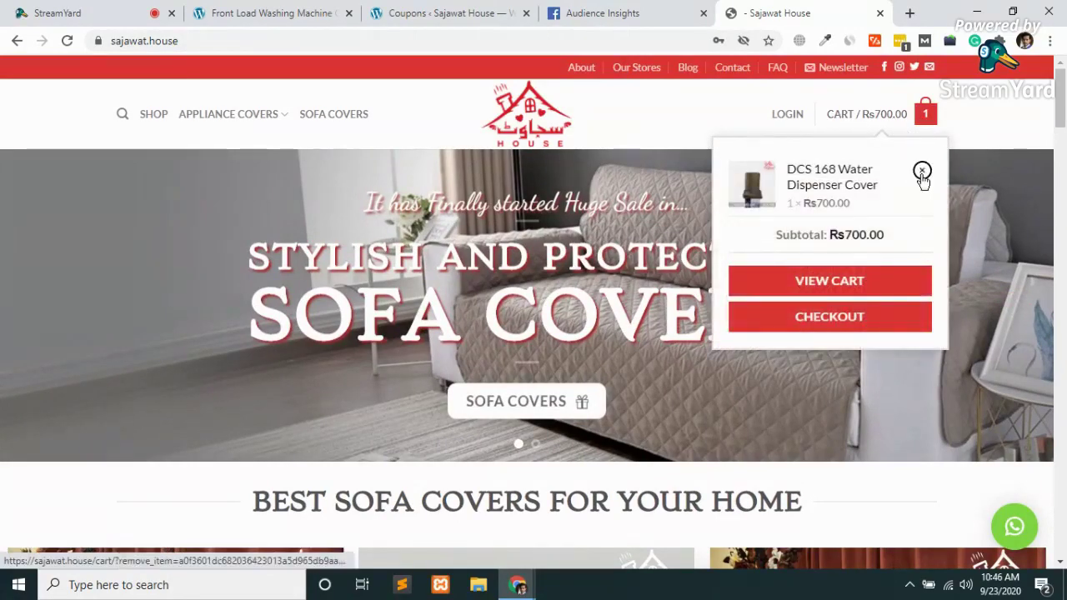
{"action": "left_click", "coordinate": [921, 174]}
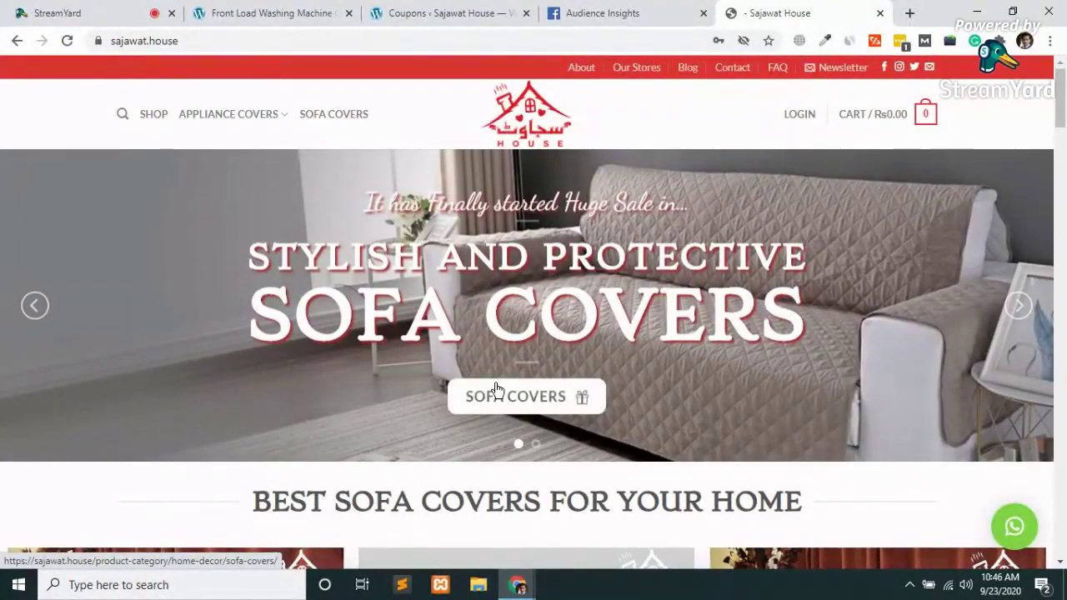
{"action": "scroll", "coordinate": [495, 388], "scroll_direction": "down", "scroll_amount": 3}
{"action": "scroll", "coordinate": [495, 388], "scroll_direction": "down", "scroll_amount": 3}
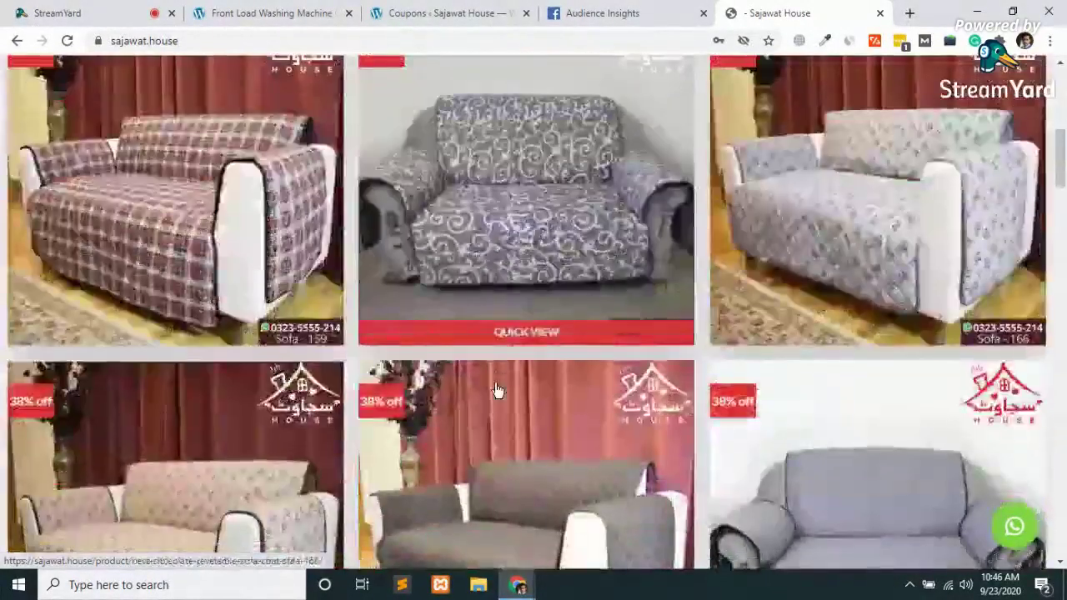
{"action": "scroll", "coordinate": [495, 389], "scroll_direction": "down", "scroll_amount": 10}
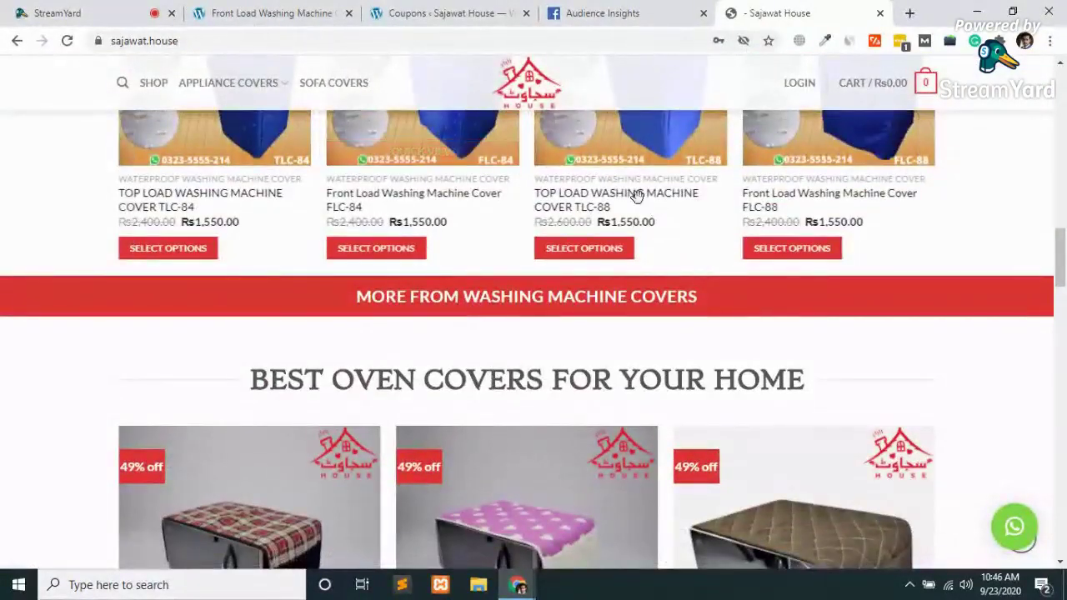
Open the Rs1,550.00 TLC-88 Top Load Washing Machine Cover and select size 6 - 7.5 Kg
{"action": "left_click", "coordinate": [614, 214]}
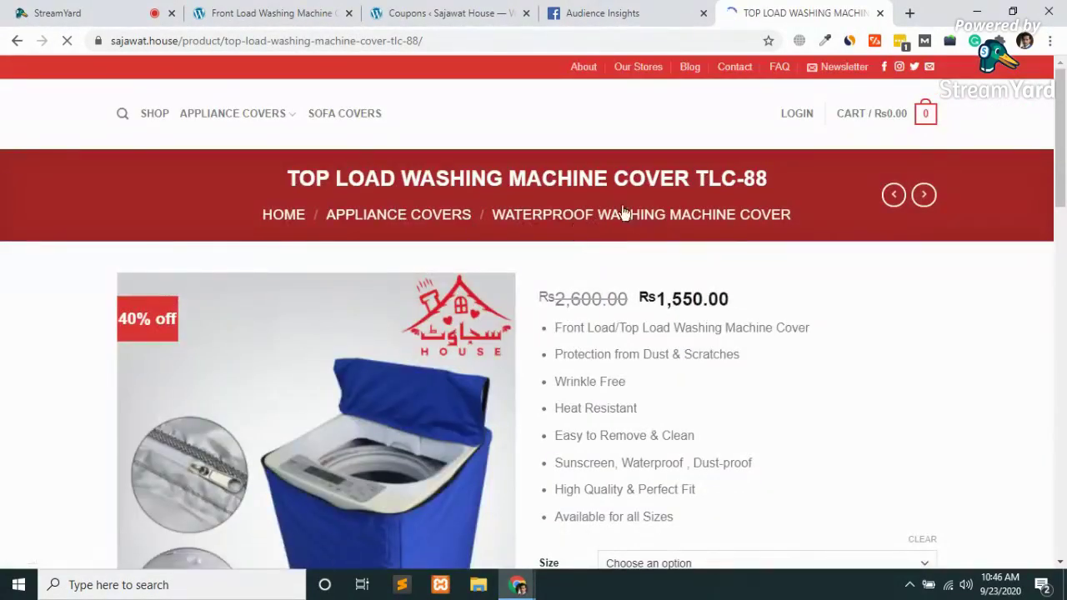
{"action": "scroll", "coordinate": [725, 238], "scroll_direction": "down", "scroll_amount": 3}
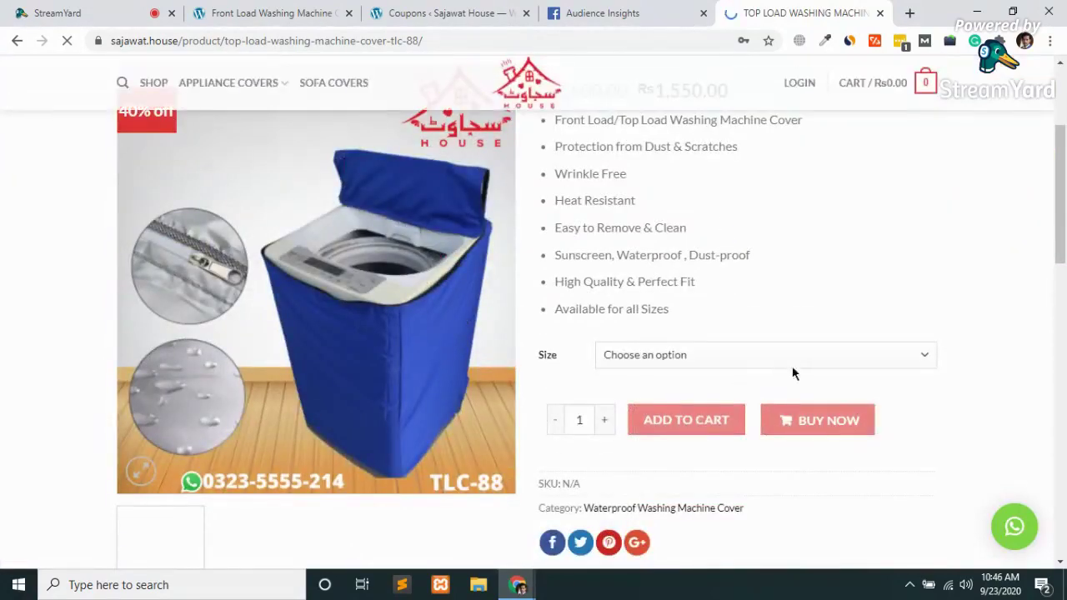
{"action": "left_click", "coordinate": [672, 354]}
{"action": "left_click", "coordinate": [653, 447]}
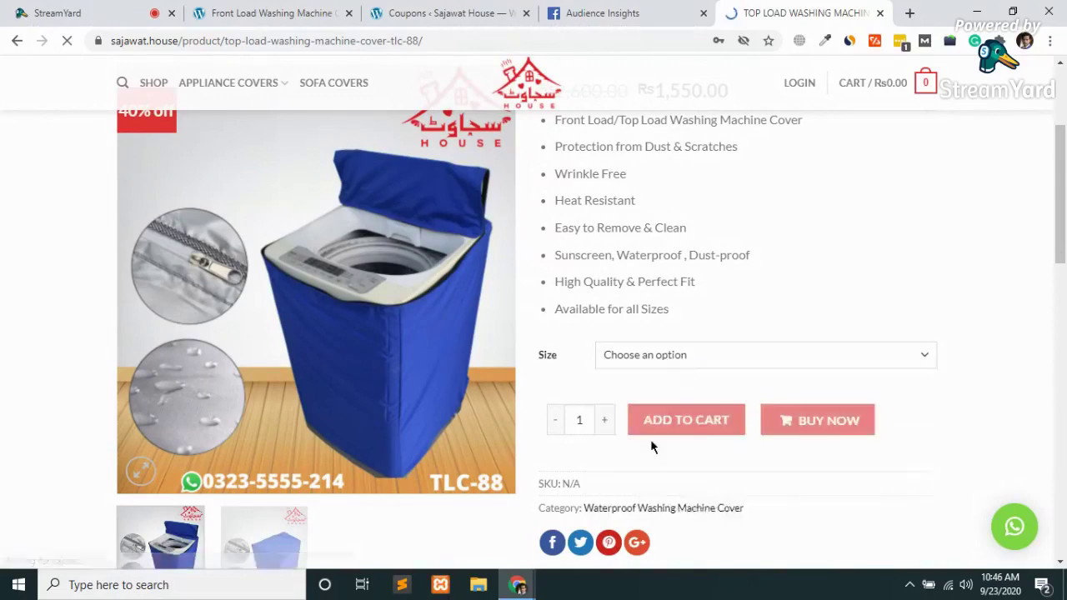
{"action": "scroll", "coordinate": [650, 445], "scroll_direction": "down", "scroll_amount": 3}
{"action": "scroll", "coordinate": [653, 448], "scroll_direction": "up", "scroll_amount": 2}
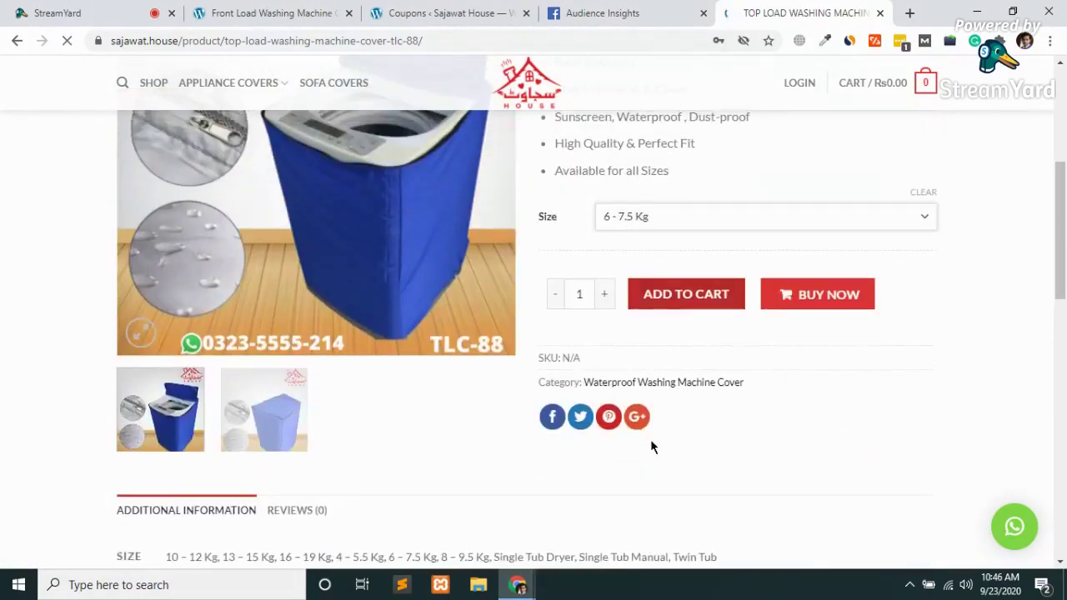
{"action": "scroll", "coordinate": [654, 448], "scroll_direction": "down", "scroll_amount": 3}
{"action": "scroll", "coordinate": [653, 448], "scroll_direction": "down", "scroll_amount": 5}
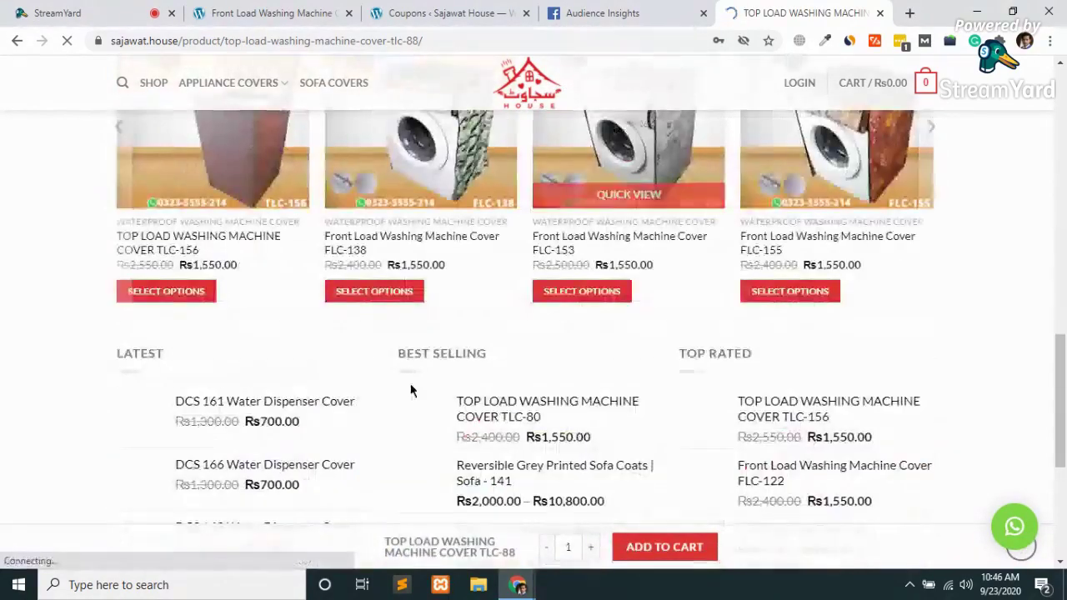
{"action": "scroll", "coordinate": [389, 428], "scroll_direction": "up", "scroll_amount": 4}
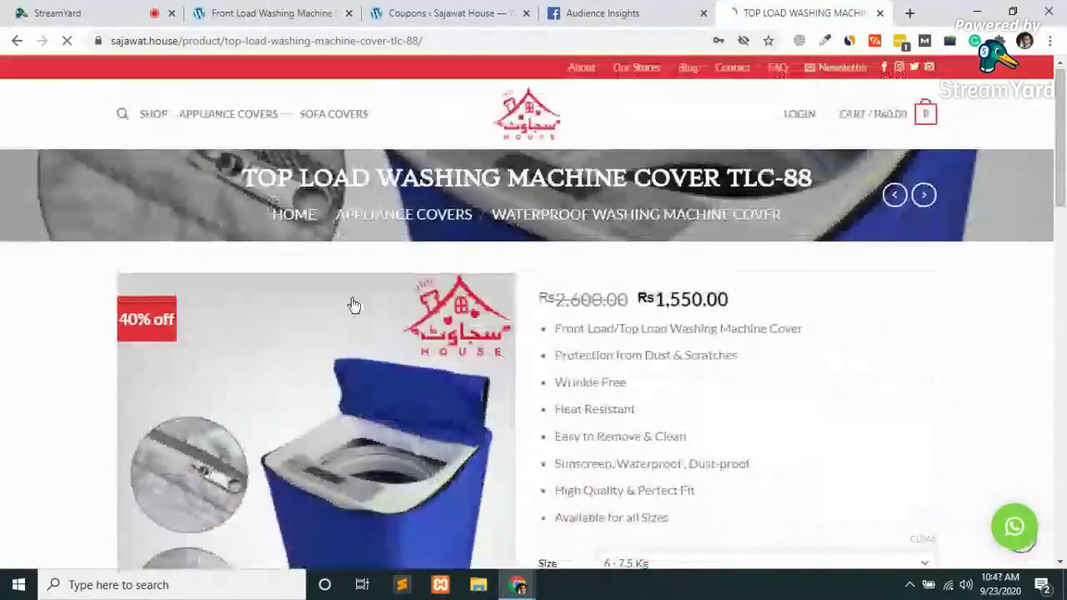
{"action": "scroll", "coordinate": [353, 303], "scroll_direction": "down", "scroll_amount": 2}
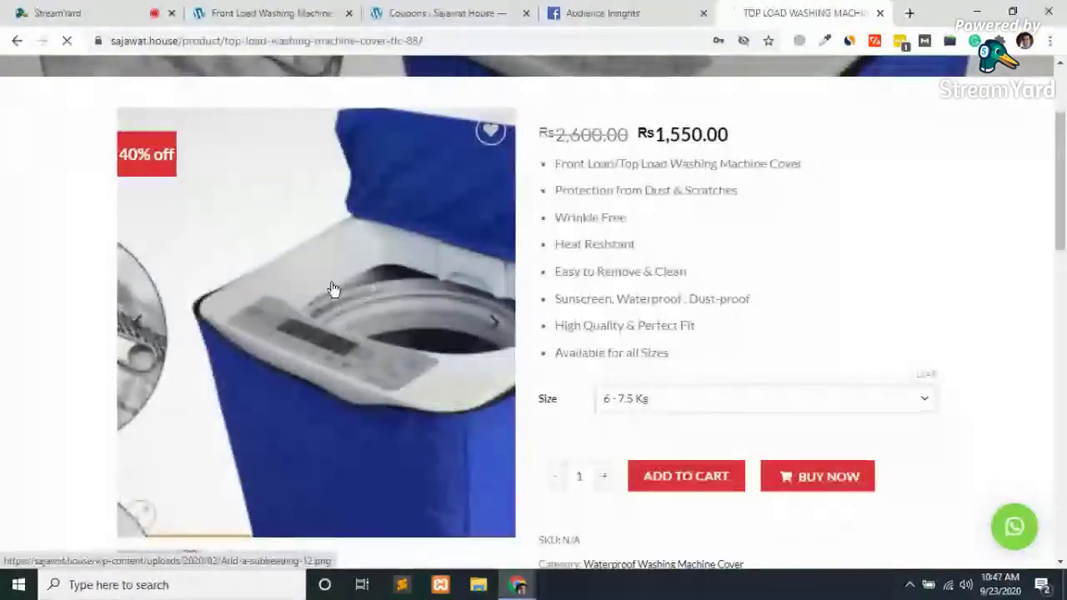
{"action": "scroll", "coordinate": [334, 291], "scroll_direction": "down", "scroll_amount": 6}
{"action": "scroll", "coordinate": [731, 397], "scroll_direction": "up", "scroll_amount": 10}
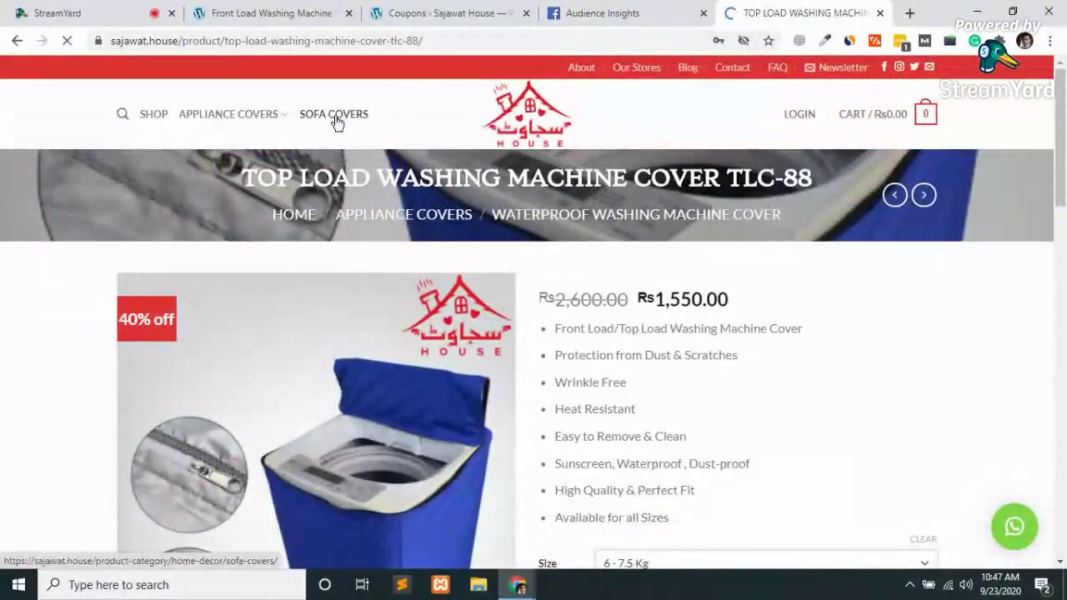
{"action": "left_click", "coordinate": [337, 121]}
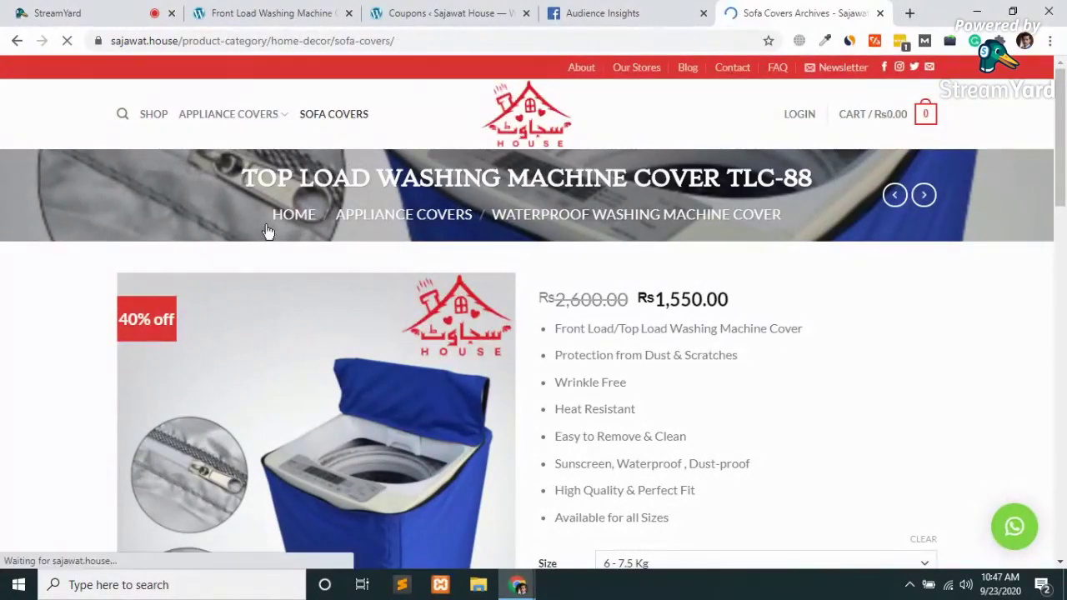
{"action": "scroll", "coordinate": [267, 231], "scroll_direction": "down", "scroll_amount": 2}
{"action": "scroll", "coordinate": [267, 232], "scroll_direction": "down", "scroll_amount": 2}
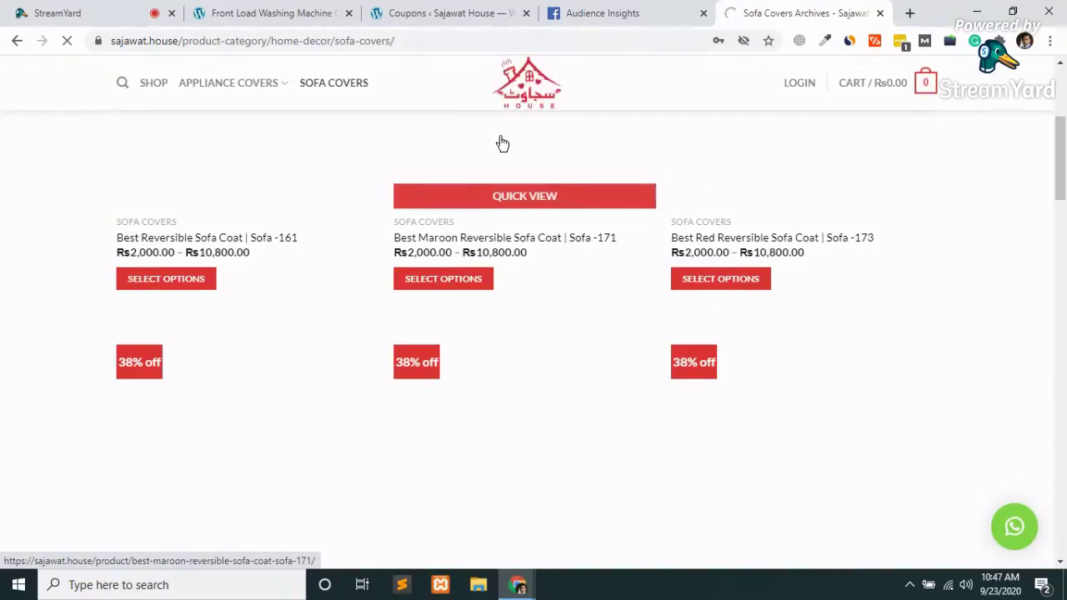
{"action": "scroll", "coordinate": [500, 142], "scroll_direction": "up", "scroll_amount": 3}
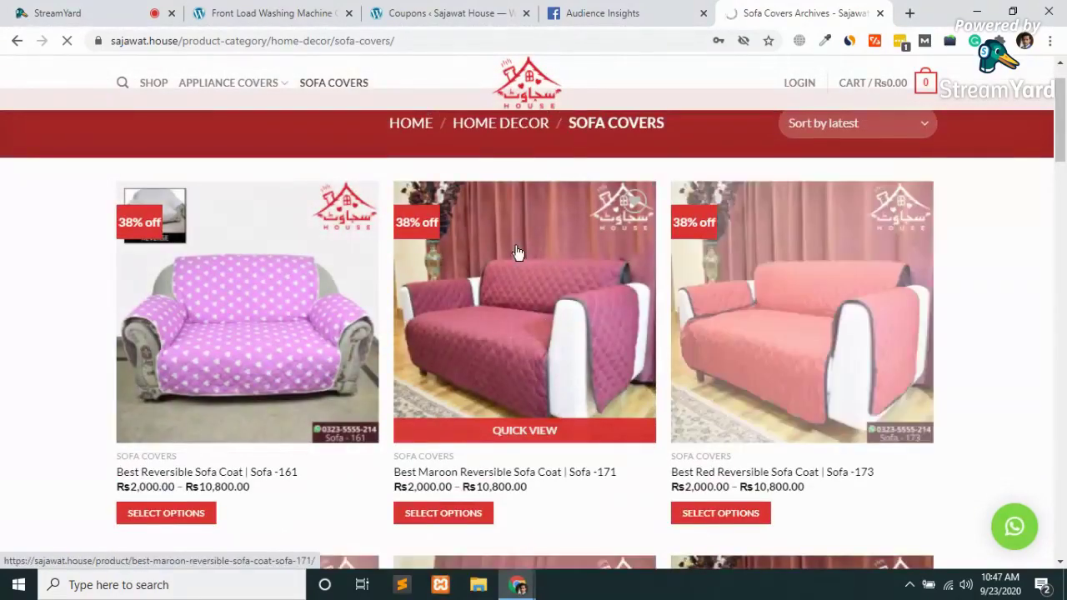
{"action": "left_click", "coordinate": [517, 252]}
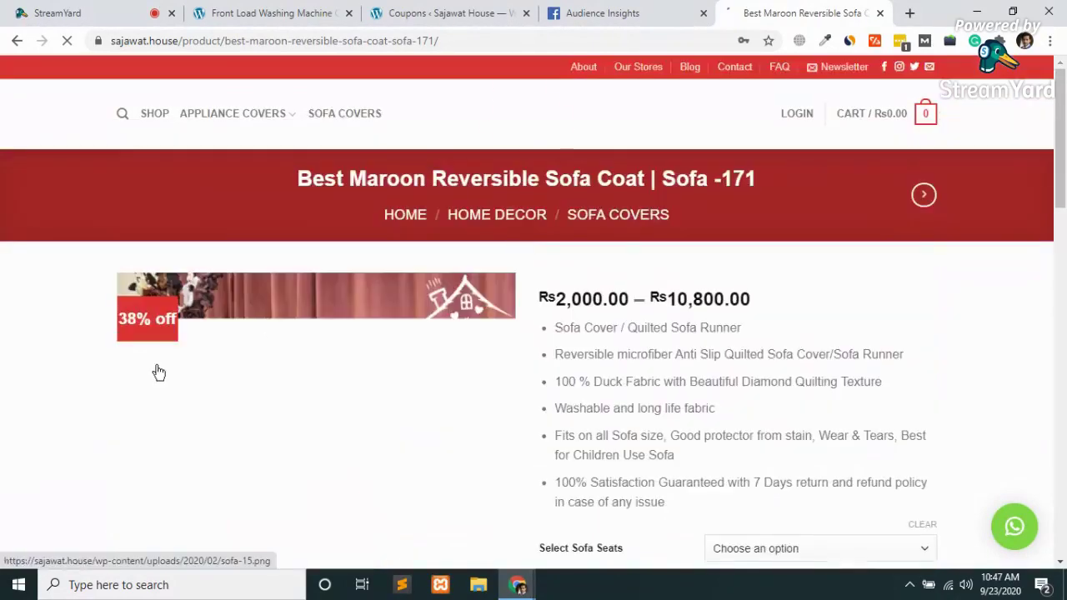
{"action": "scroll", "coordinate": [157, 369], "scroll_direction": "down", "scroll_amount": 5}
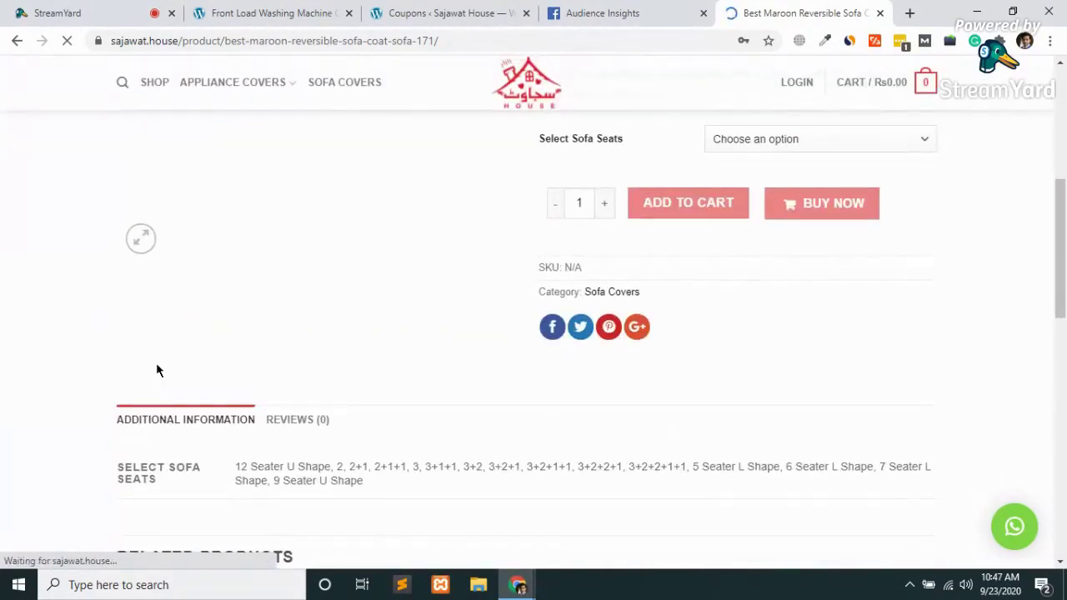
{"action": "scroll", "coordinate": [156, 363], "scroll_direction": "down", "scroll_amount": 4}
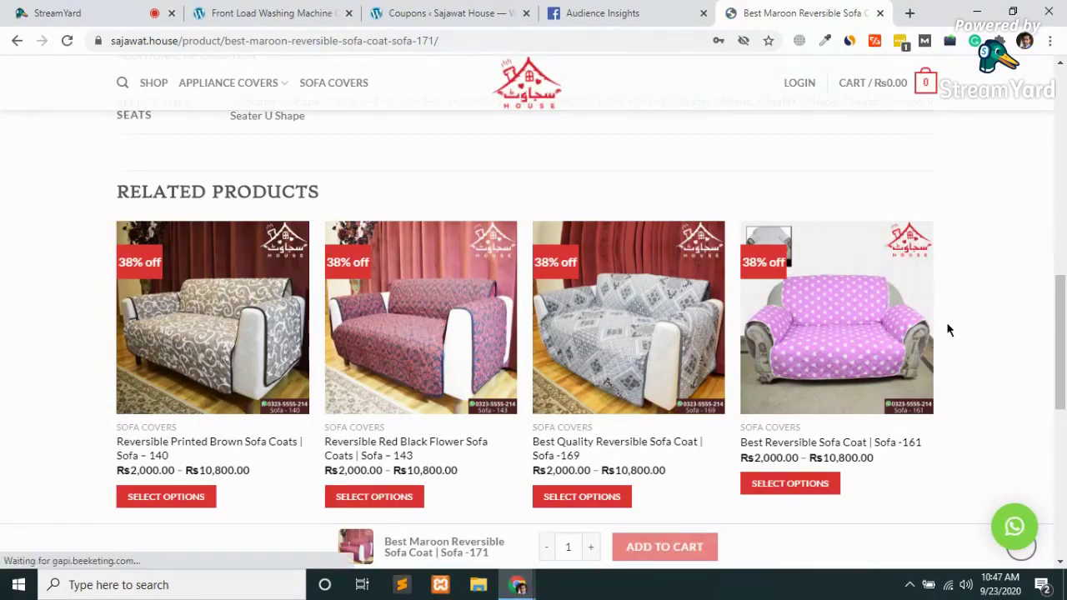
{"action": "scroll", "coordinate": [947, 325], "scroll_direction": "up", "scroll_amount": 5}
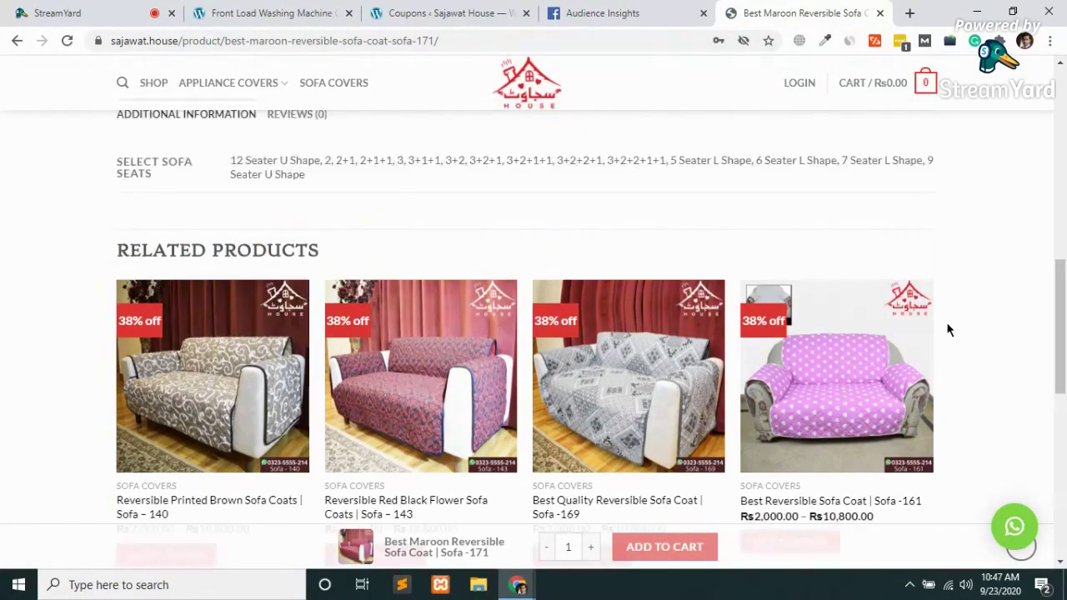
{"action": "scroll", "coordinate": [946, 325], "scroll_direction": "up", "scroll_amount": 4}
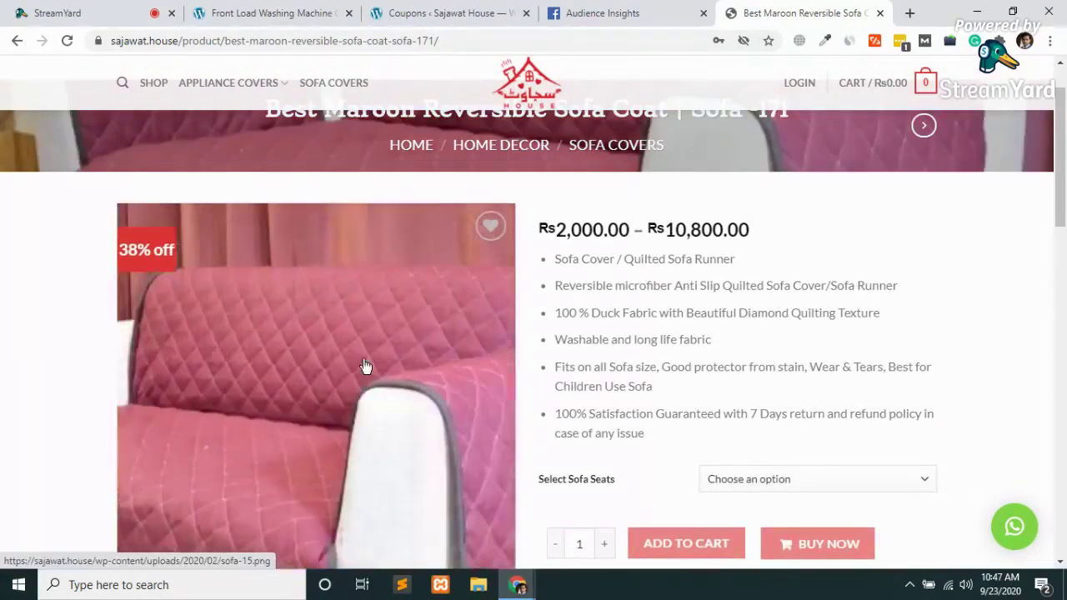
{"action": "scroll", "coordinate": [358, 404], "scroll_direction": "down", "scroll_amount": 9}
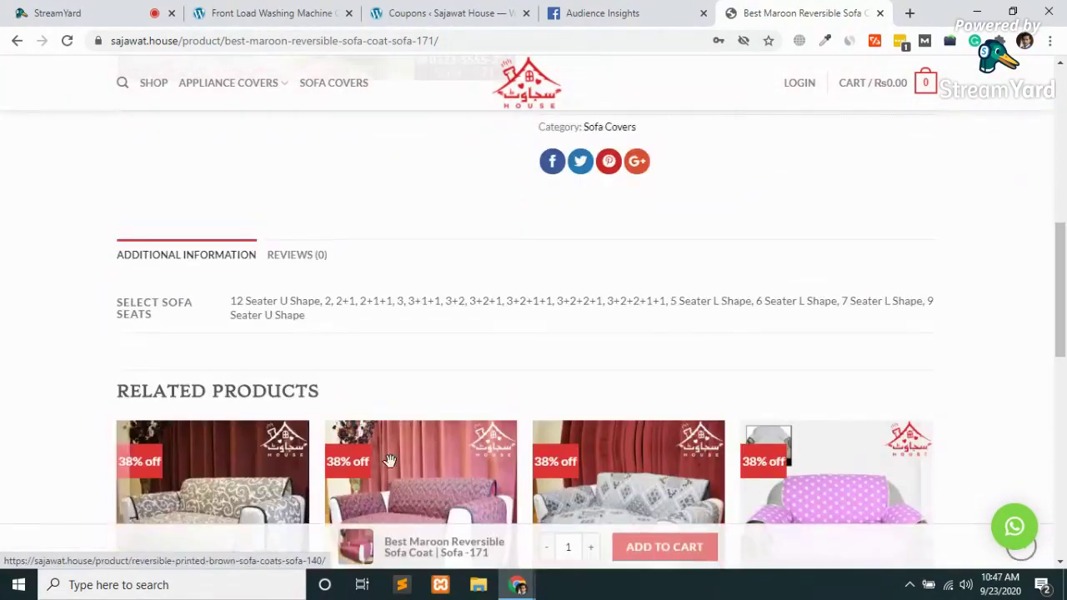
{"action": "scroll", "coordinate": [427, 334], "scroll_direction": "down", "scroll_amount": 4}
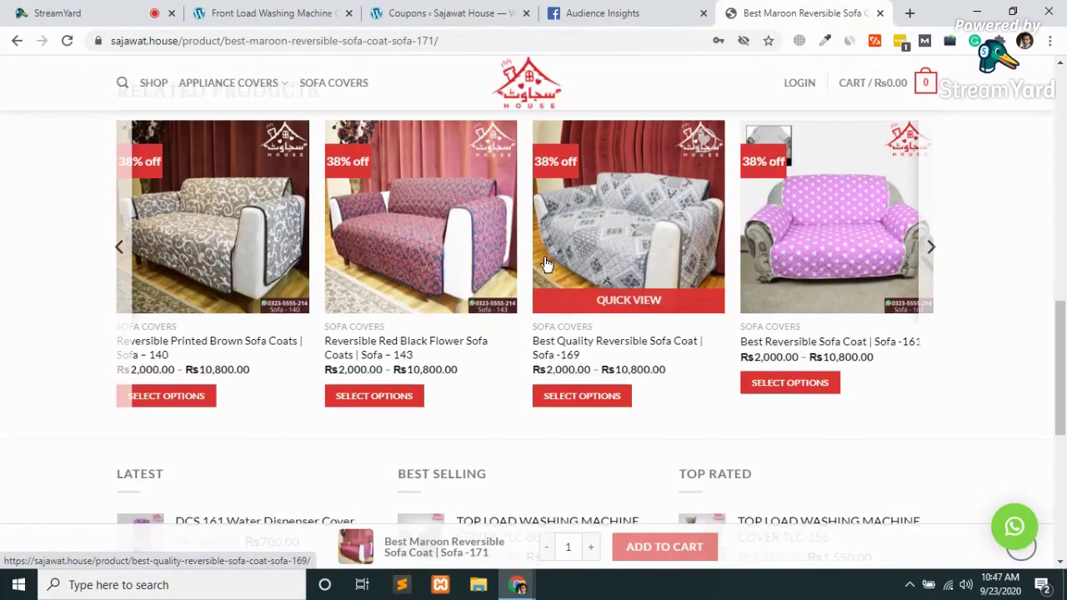
{"action": "scroll", "coordinate": [545, 265], "scroll_direction": "up", "scroll_amount": 10}
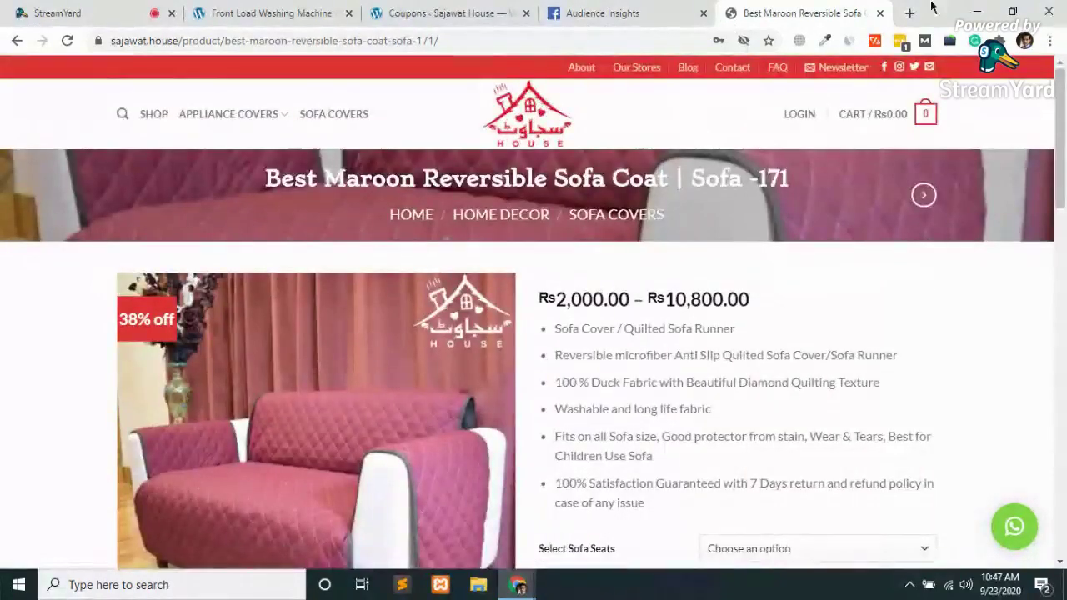
Load the seogrowth.tools staging site in a new tab from the 'se' autocomplete suggestion
{"action": "left_click", "coordinate": [910, 18]}
{"action": "type", "text": "se"}
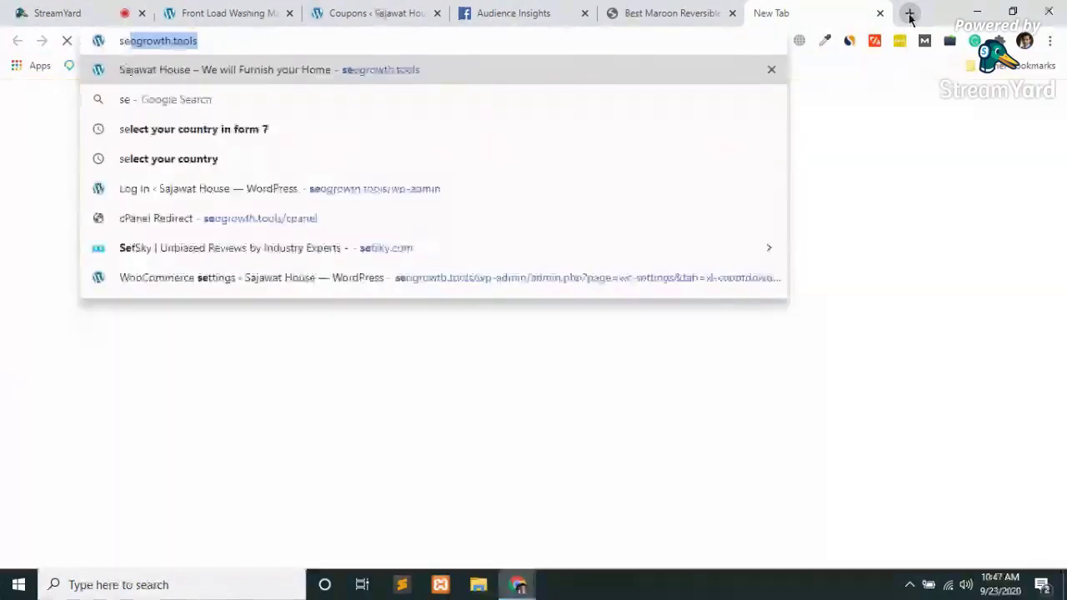
{"action": "key", "text": "Right"}
{"action": "key", "text": "Return"}
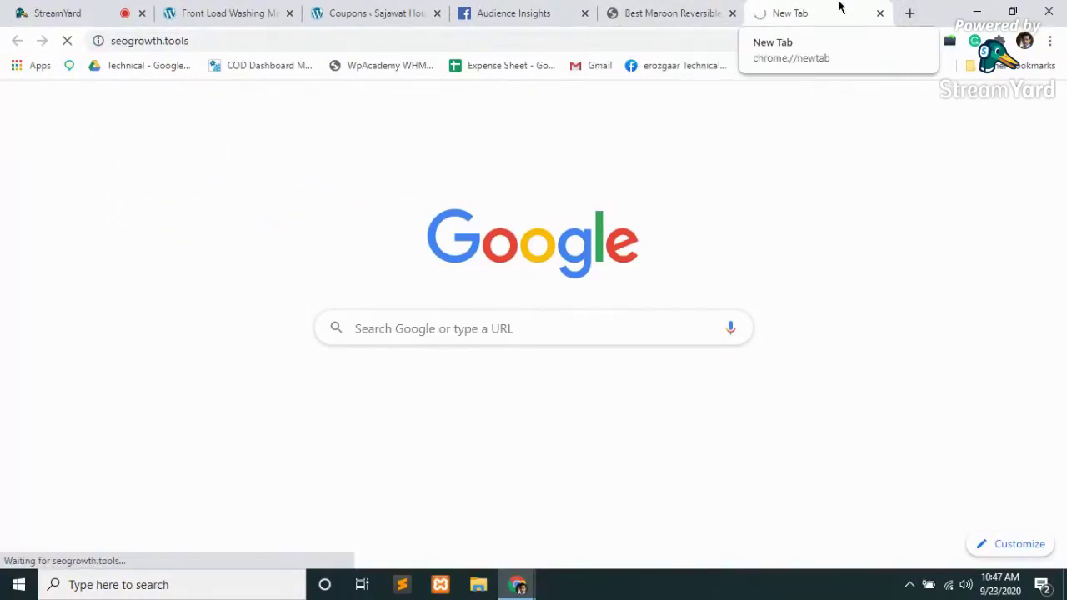
{"action": "left_click", "coordinate": [692, 17]}
{"action": "left_click", "coordinate": [780, 12]}
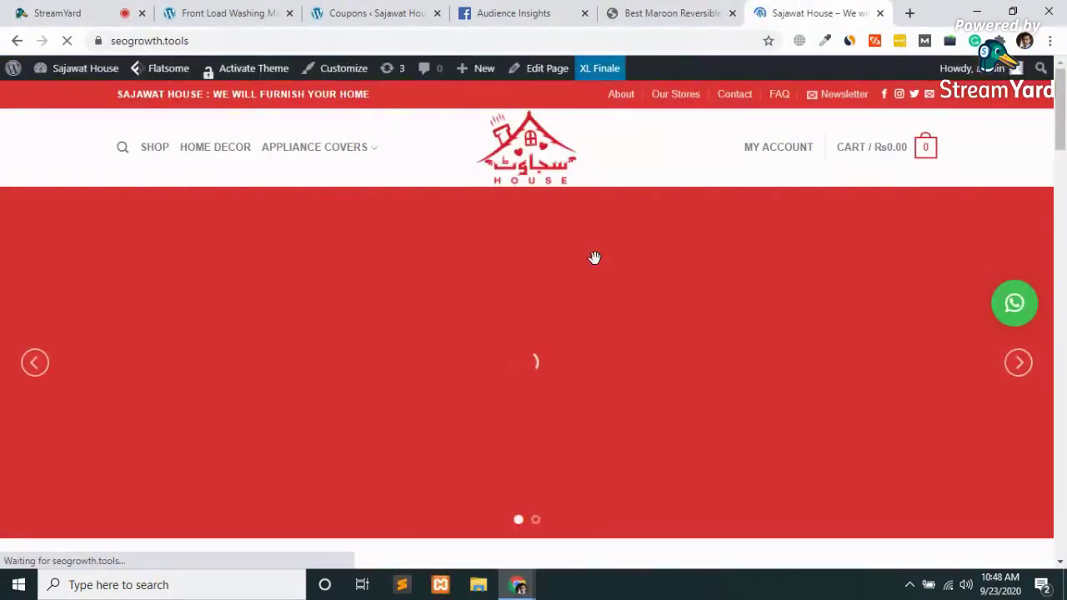
Scroll the staging homepage past Reversible Sofa Coat | Sofa -159 (Copy) at Rs5,000.00 and TLC-71 covers
{"action": "scroll", "coordinate": [595, 265], "scroll_direction": "down", "scroll_amount": 4}
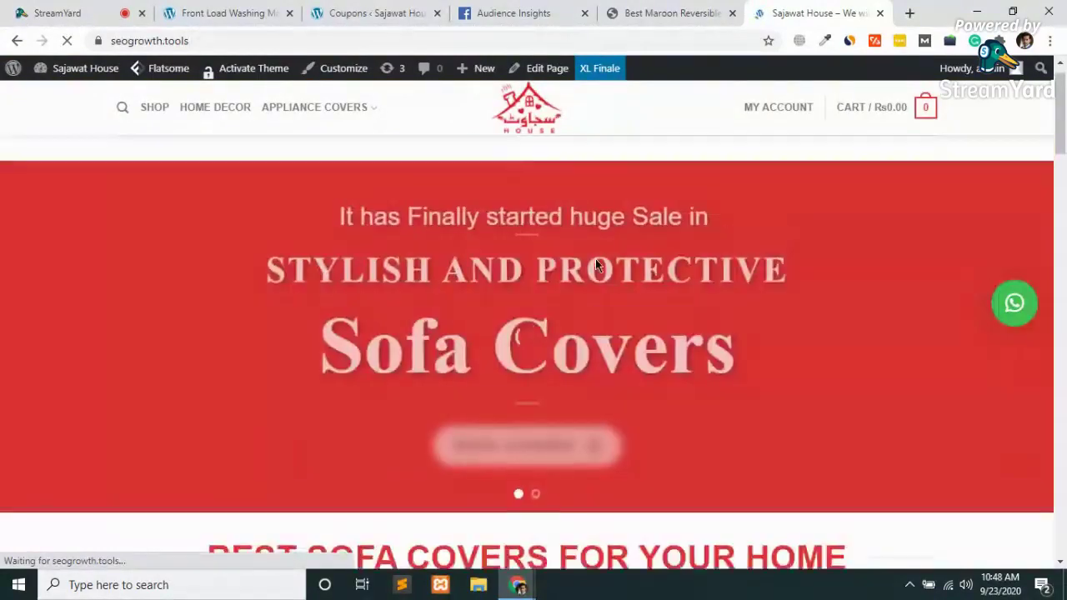
{"action": "scroll", "coordinate": [595, 265], "scroll_direction": "down", "scroll_amount": 4}
{"action": "scroll", "coordinate": [595, 265], "scroll_direction": "down", "scroll_amount": 2}
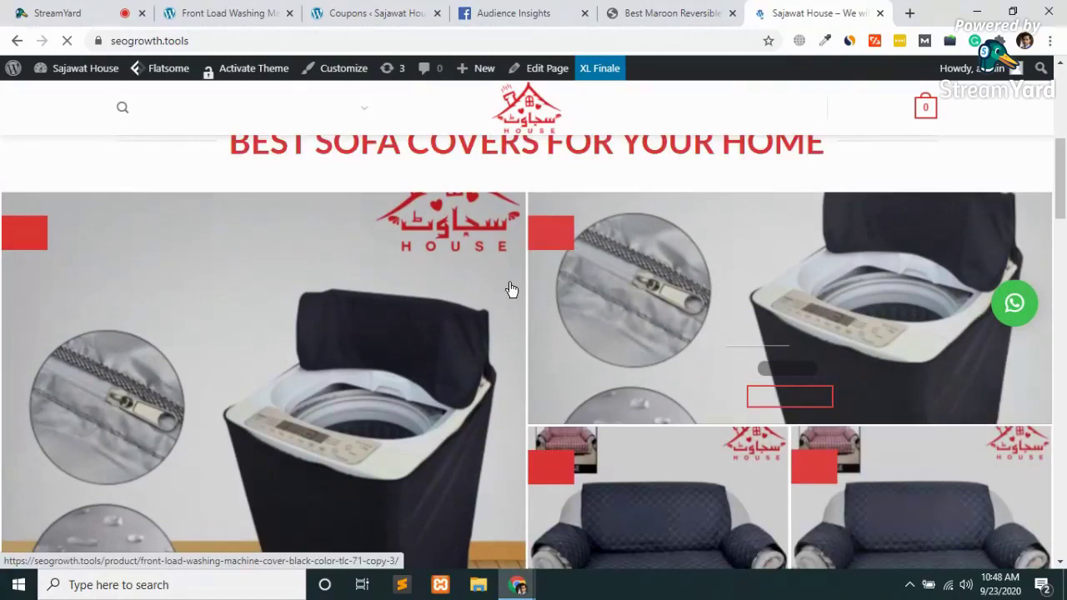
{"action": "scroll", "coordinate": [511, 289], "scroll_direction": "down", "scroll_amount": 1}
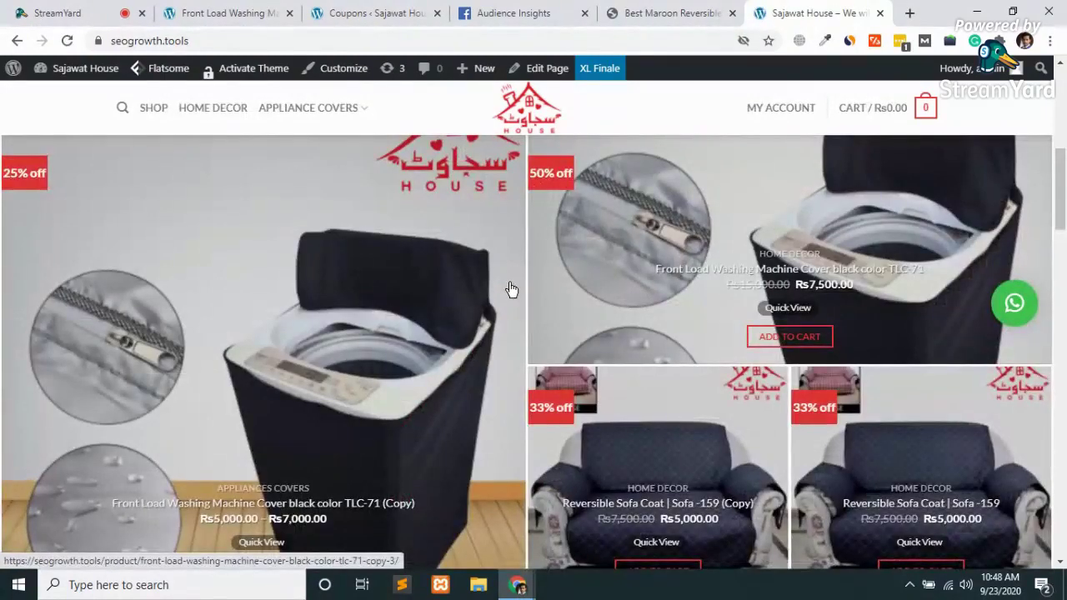
{"action": "scroll", "coordinate": [511, 289], "scroll_direction": "up", "scroll_amount": 3}
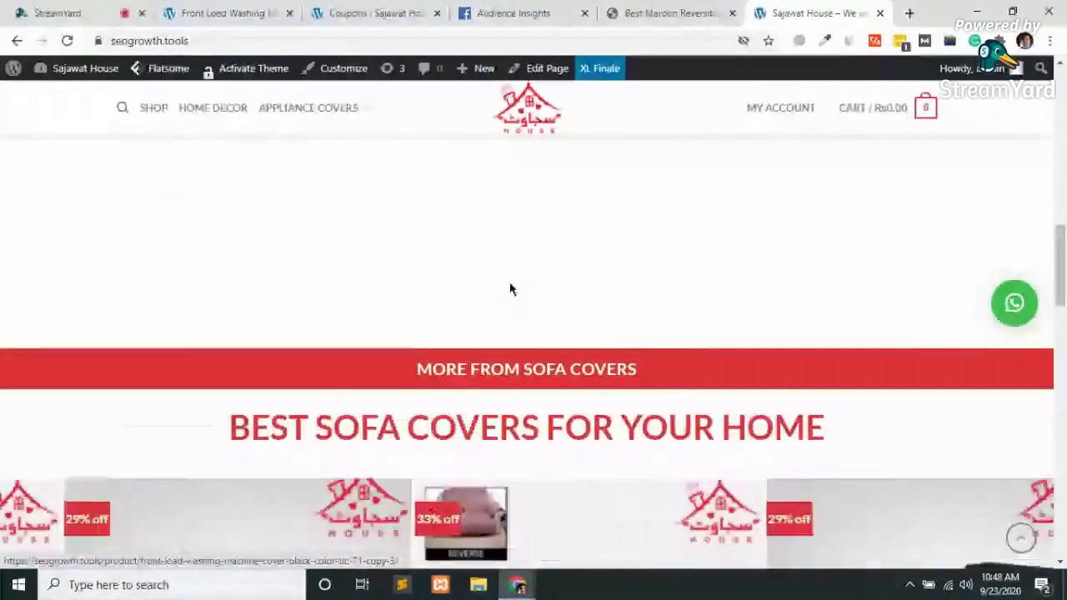
{"action": "scroll", "coordinate": [509, 283], "scroll_direction": "down", "scroll_amount": 4}
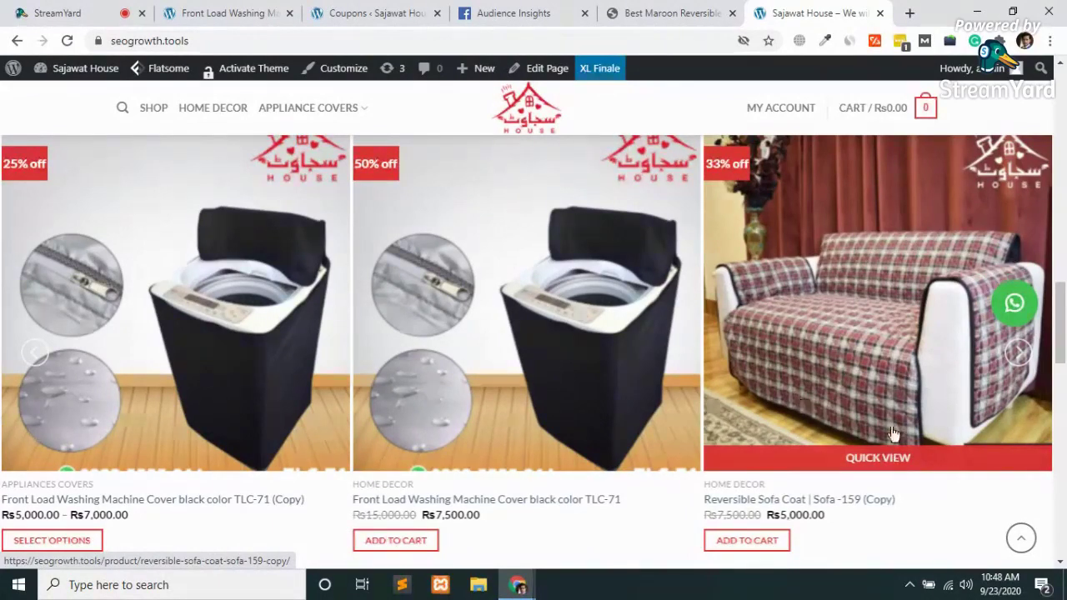
{"action": "scroll", "coordinate": [931, 509], "scroll_direction": "down", "scroll_amount": 2}
{"action": "scroll", "coordinate": [930, 509], "scroll_direction": "down", "scroll_amount": 1}
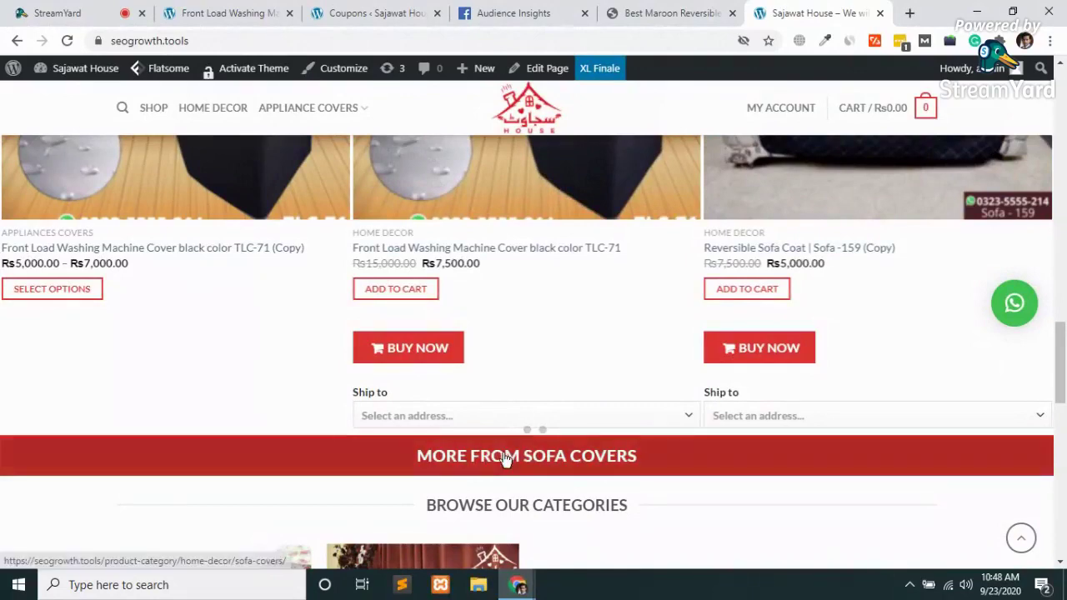
{"action": "scroll", "coordinate": [502, 455], "scroll_direction": "down", "scroll_amount": 6}
{"action": "scroll", "coordinate": [502, 455], "scroll_direction": "up", "scroll_amount": 2}
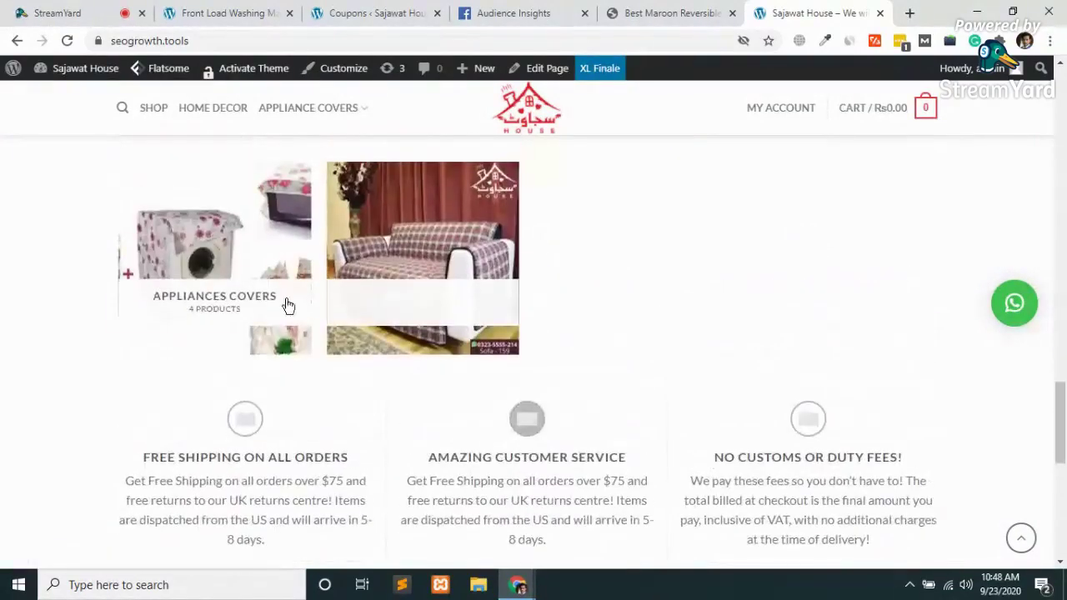
{"action": "scroll", "coordinate": [605, 291], "scroll_direction": "down", "scroll_amount": 3}
{"action": "scroll", "coordinate": [605, 292], "scroll_direction": "down", "scroll_amount": 1}
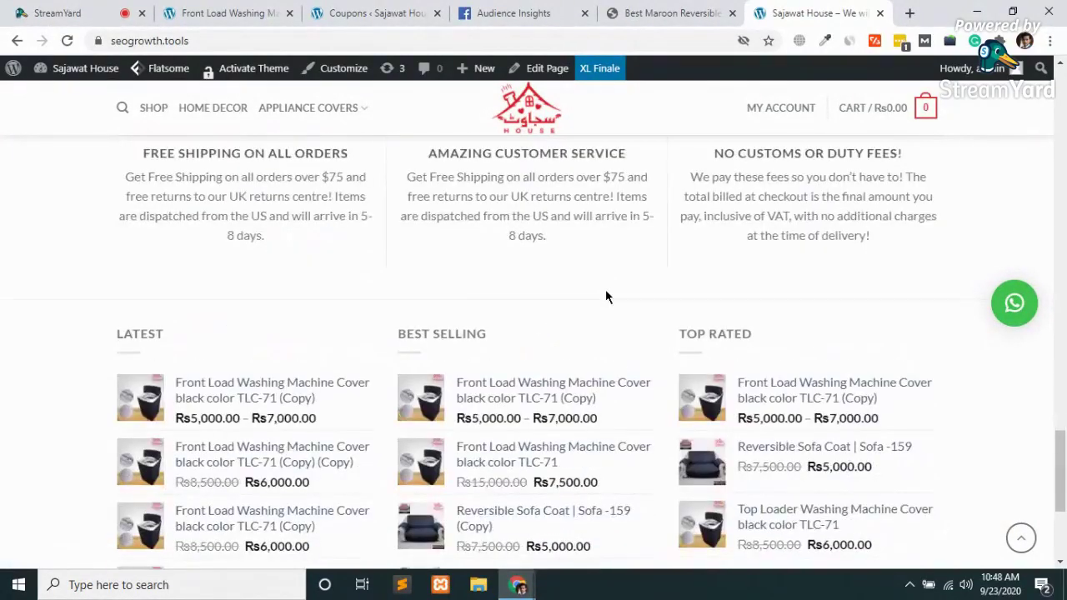
{"action": "scroll", "coordinate": [605, 296], "scroll_direction": "down", "scroll_amount": 3}
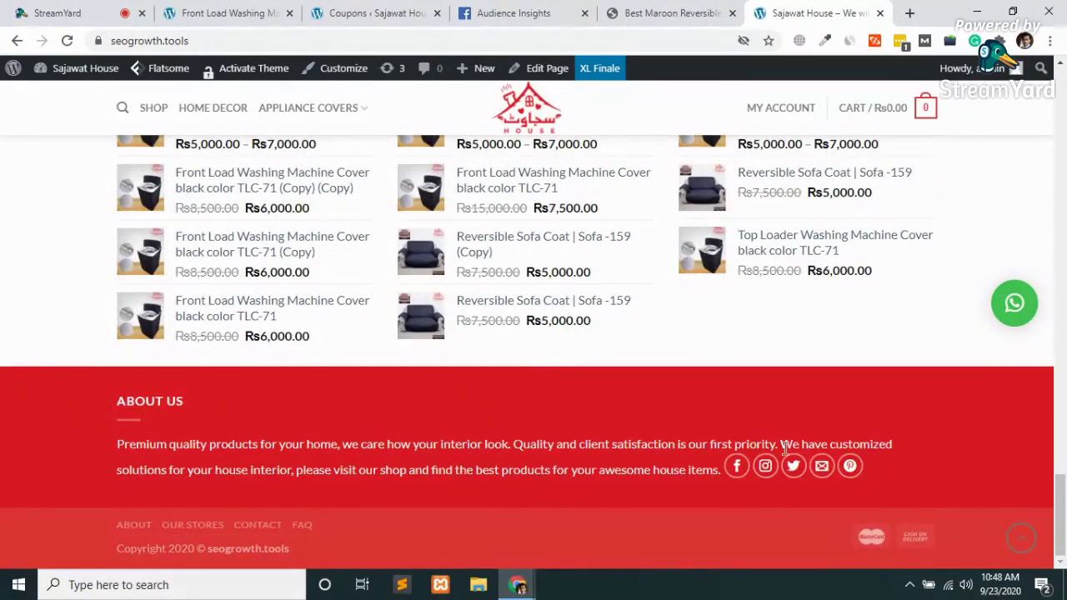
{"action": "scroll", "coordinate": [784, 454], "scroll_direction": "up", "scroll_amount": 5}
{"action": "scroll", "coordinate": [784, 456], "scroll_direction": "down", "scroll_amount": 5}
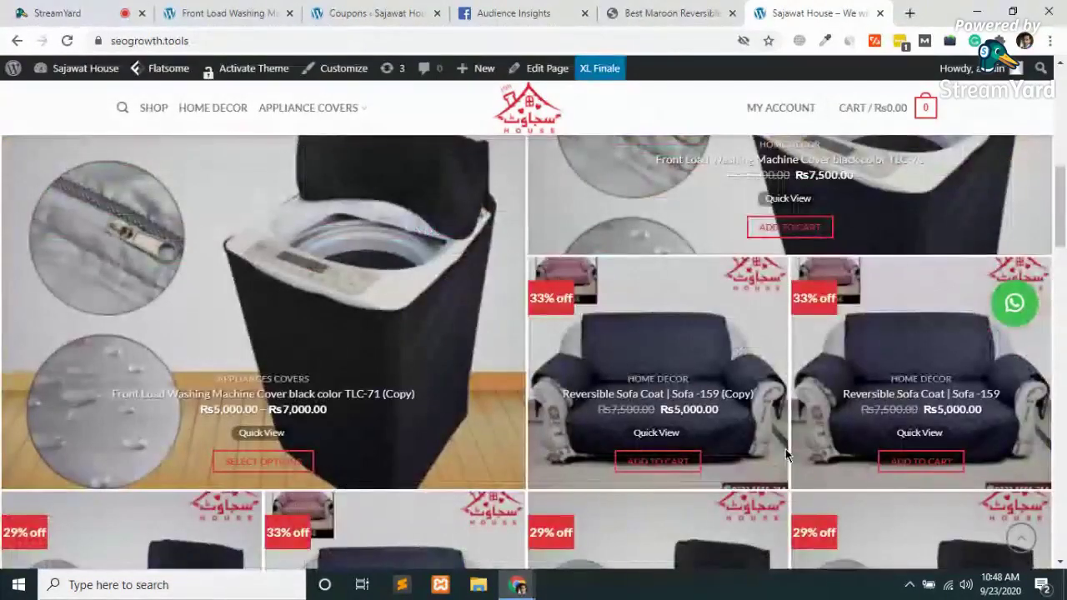
Open the Rs5,000.00 Reversible Sofa Coat | Sofa -159 (Copy) product and view its Ship to address list
{"action": "left_click", "coordinate": [718, 358]}
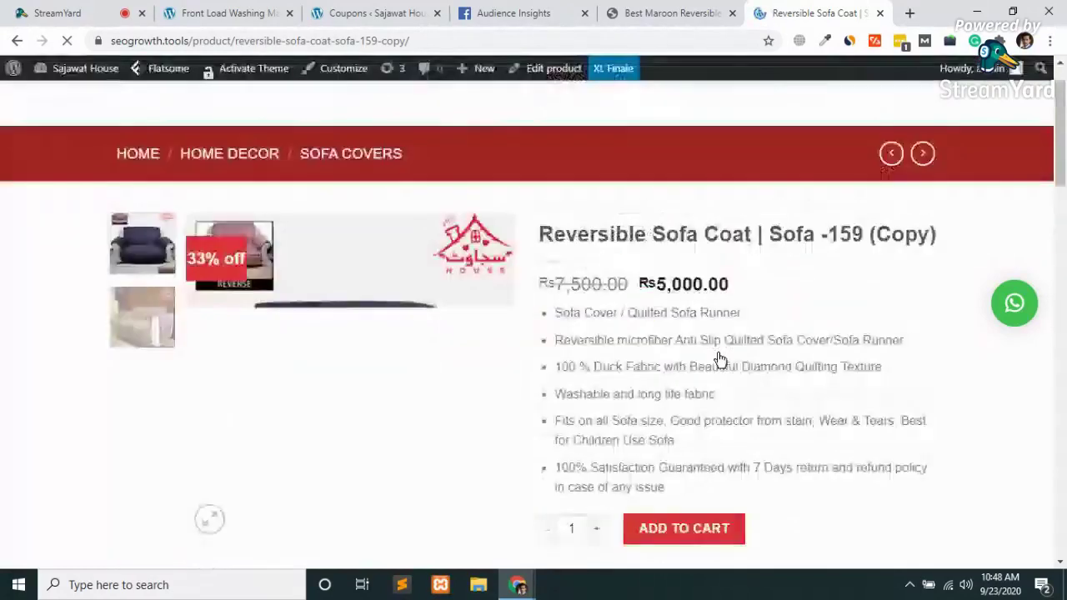
{"action": "scroll", "coordinate": [720, 359], "scroll_direction": "down", "scroll_amount": 3}
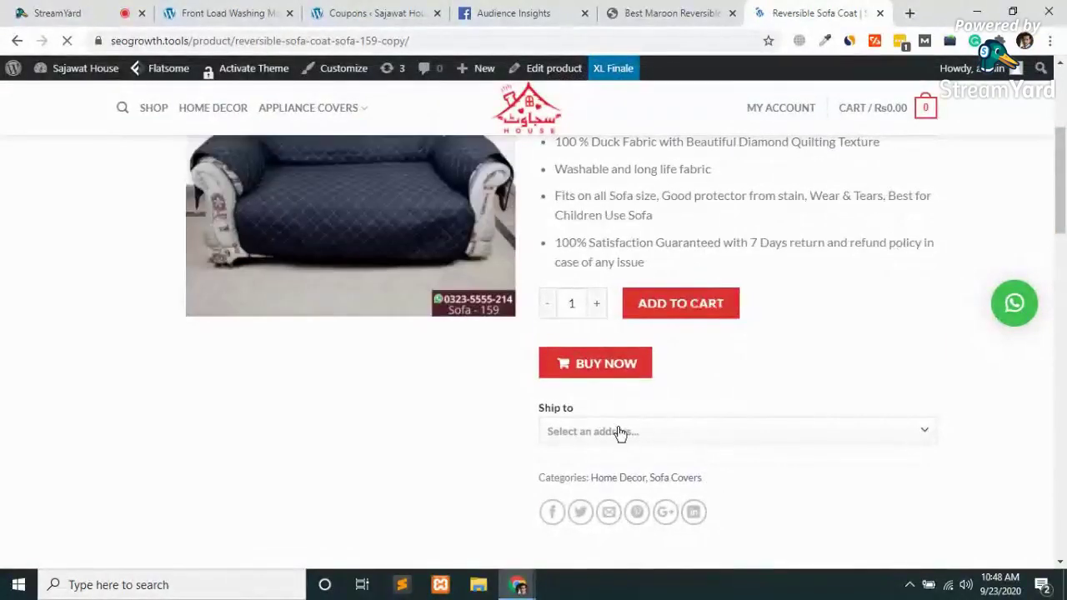
{"action": "left_click", "coordinate": [621, 433]}
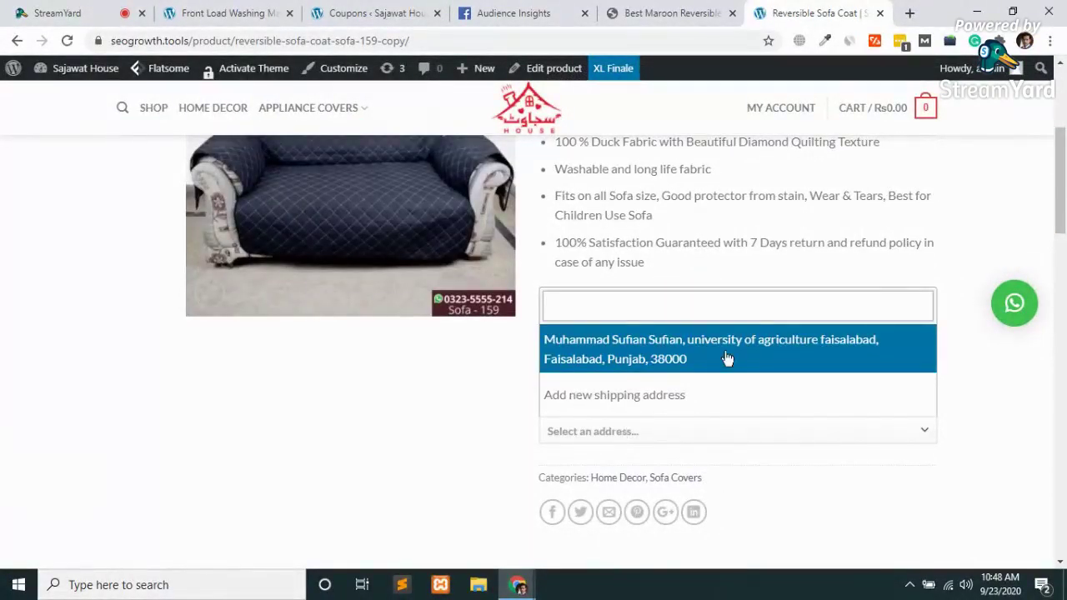
{"action": "left_click", "coordinate": [434, 437]}
{"action": "scroll", "coordinate": [679, 424], "scroll_direction": "up", "scroll_amount": 1}
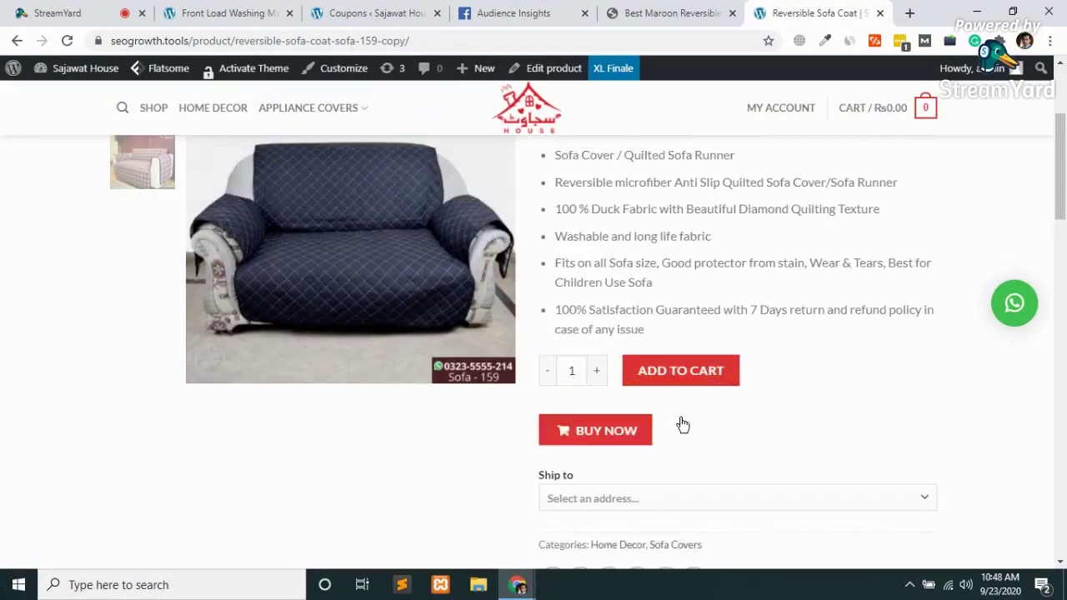
{"action": "scroll", "coordinate": [680, 424], "scroll_direction": "up", "scroll_amount": 3}
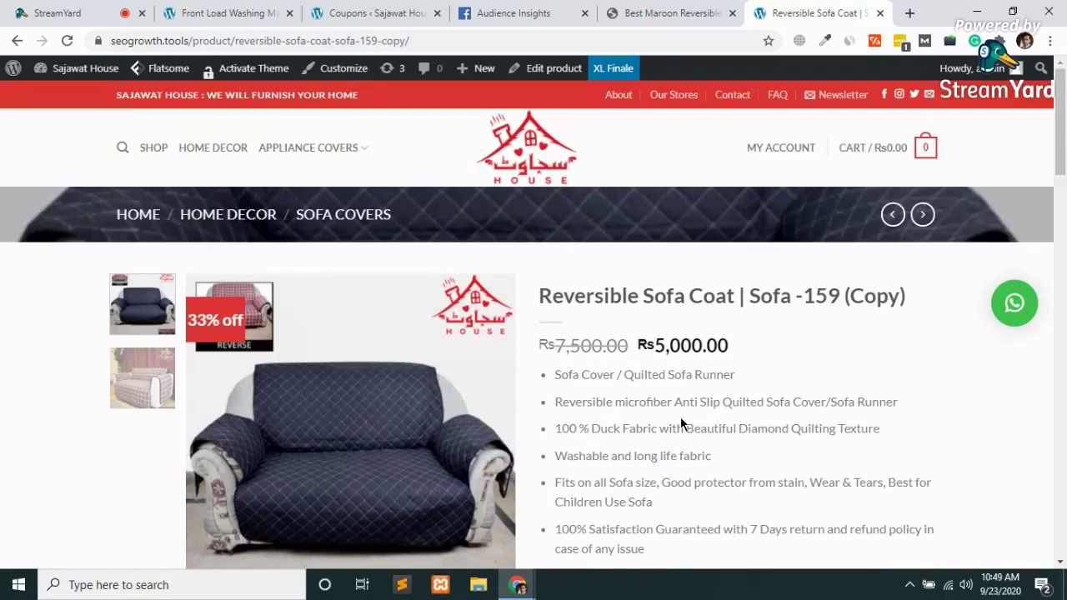
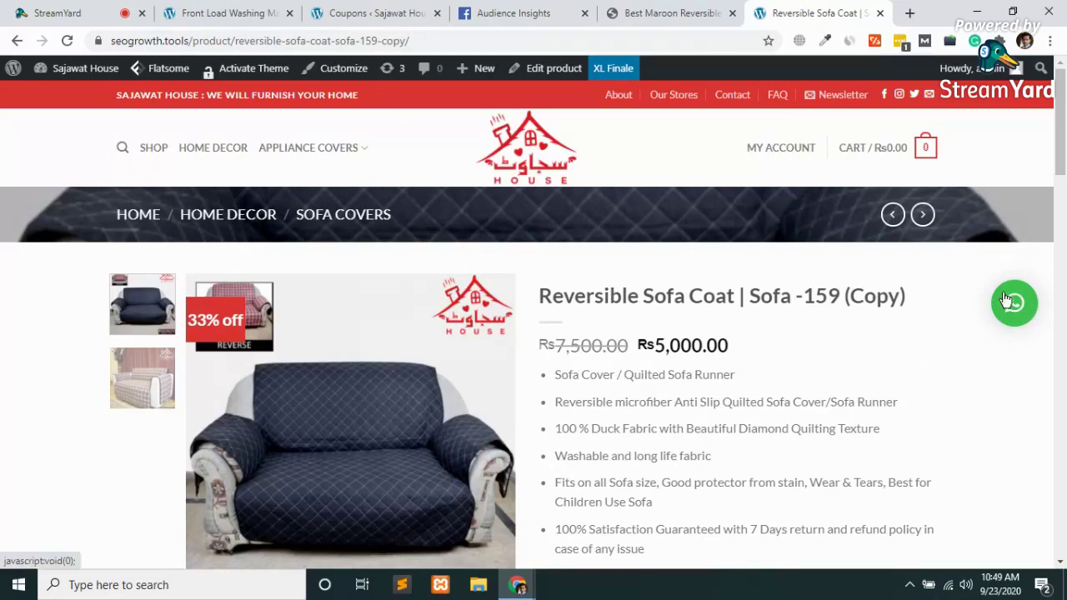
Scroll the sofa coat product page, return to the top and open Washing Machine Covers
{"action": "scroll", "coordinate": [1000, 301], "scroll_direction": "down", "scroll_amount": 3}
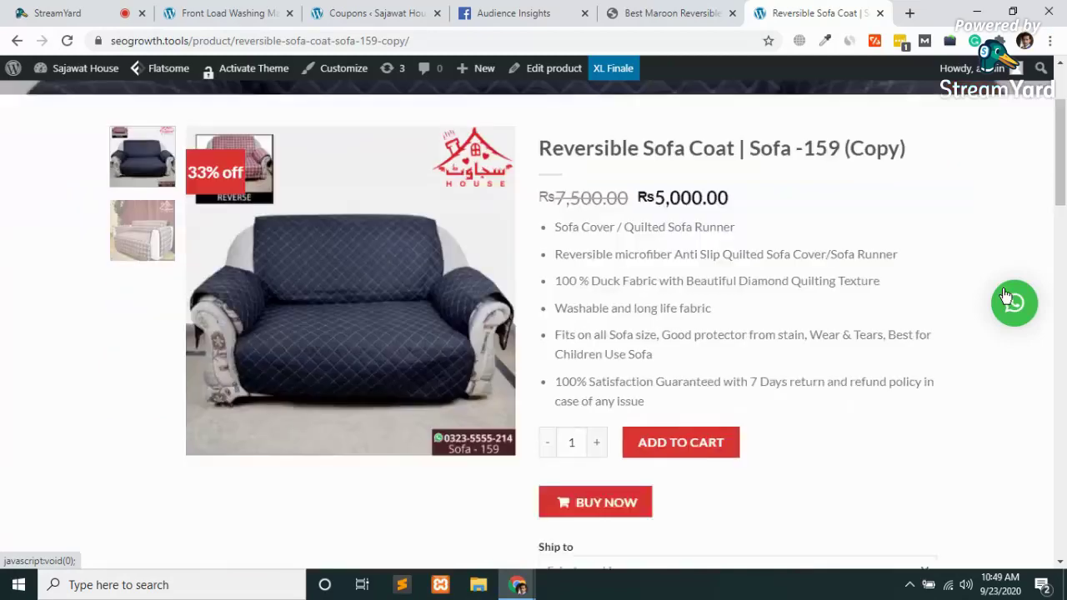
{"action": "scroll", "coordinate": [886, 334], "scroll_direction": "down", "scroll_amount": 15}
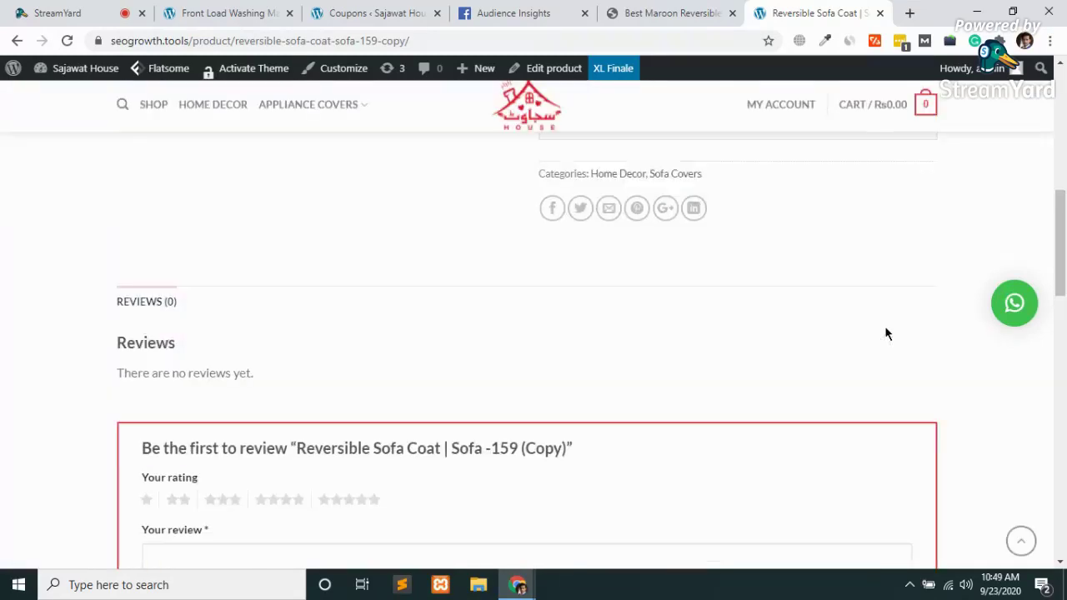
{"action": "scroll", "coordinate": [886, 333], "scroll_direction": "down", "scroll_amount": 10}
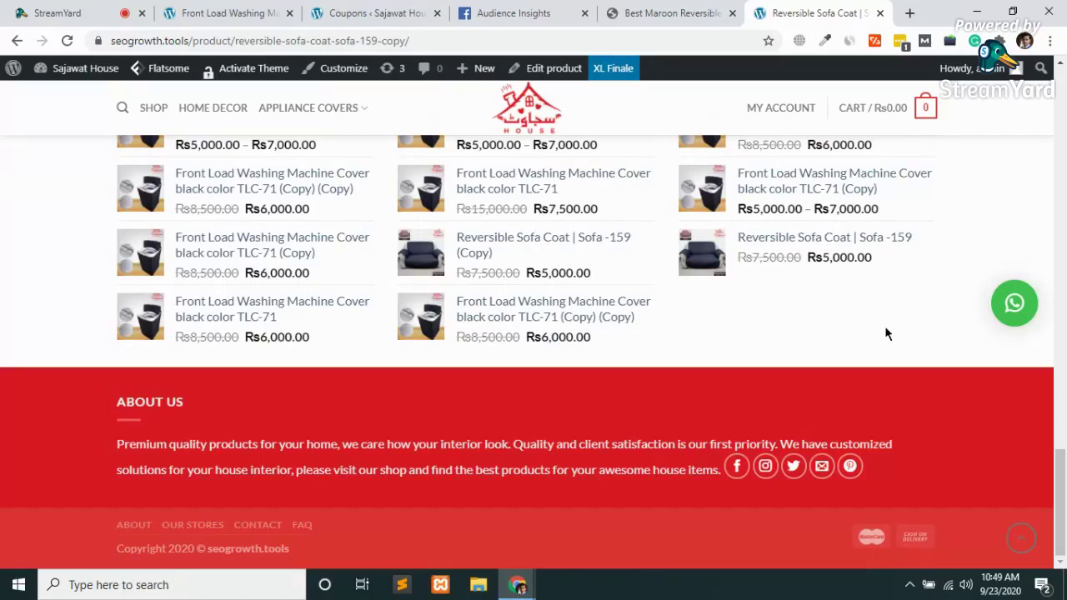
{"action": "key", "text": "Home"}
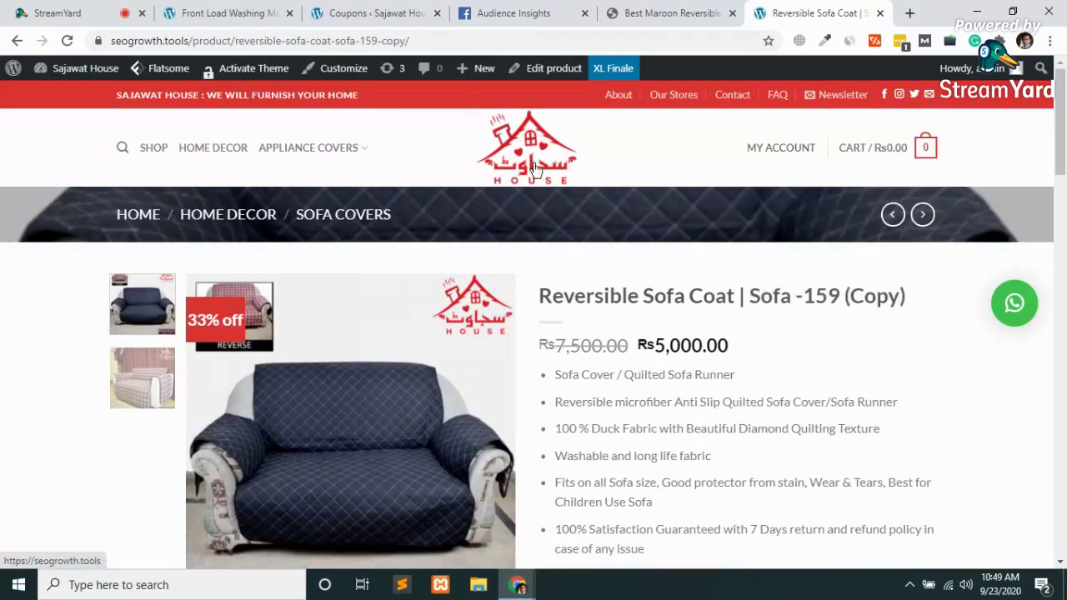
{"action": "mouse_move", "coordinate": [305, 148]}
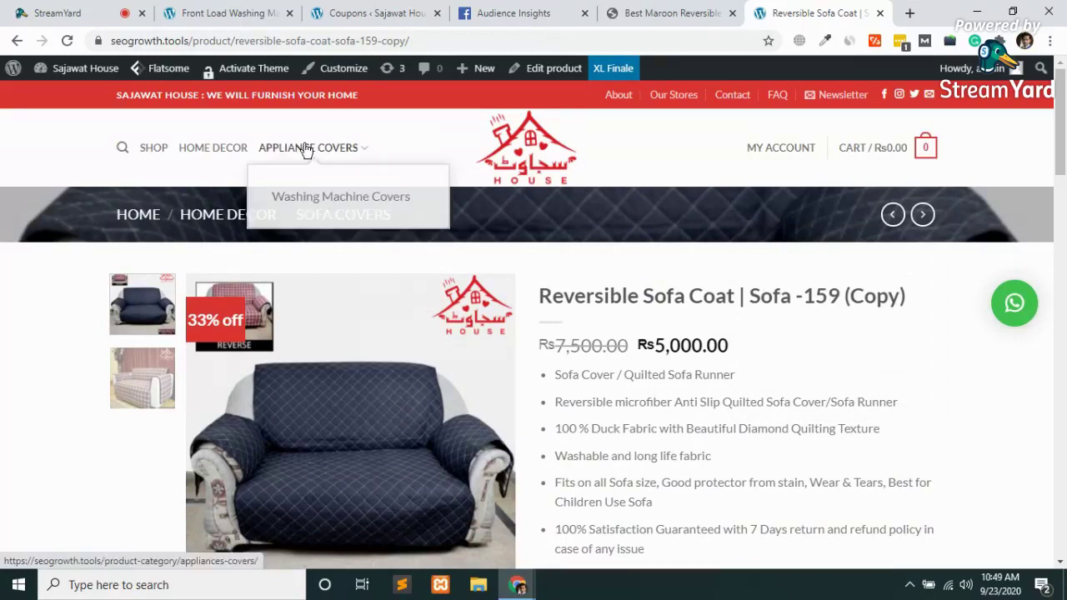
{"action": "left_click", "coordinate": [338, 198]}
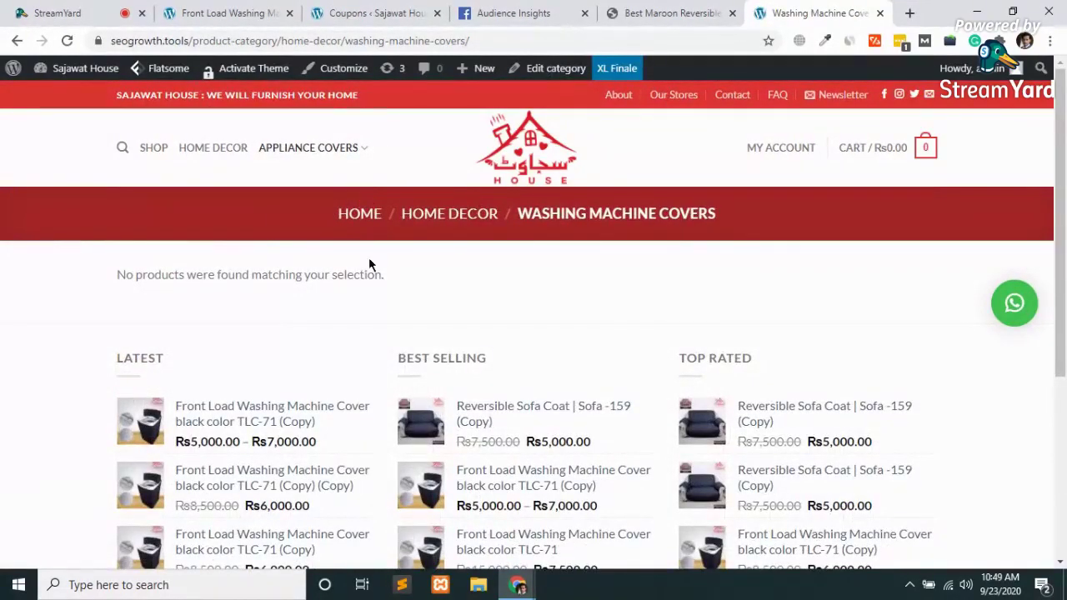
Open the HOME DECOR category and scroll through its covers and sofa coats
{"action": "left_click", "coordinate": [212, 154]}
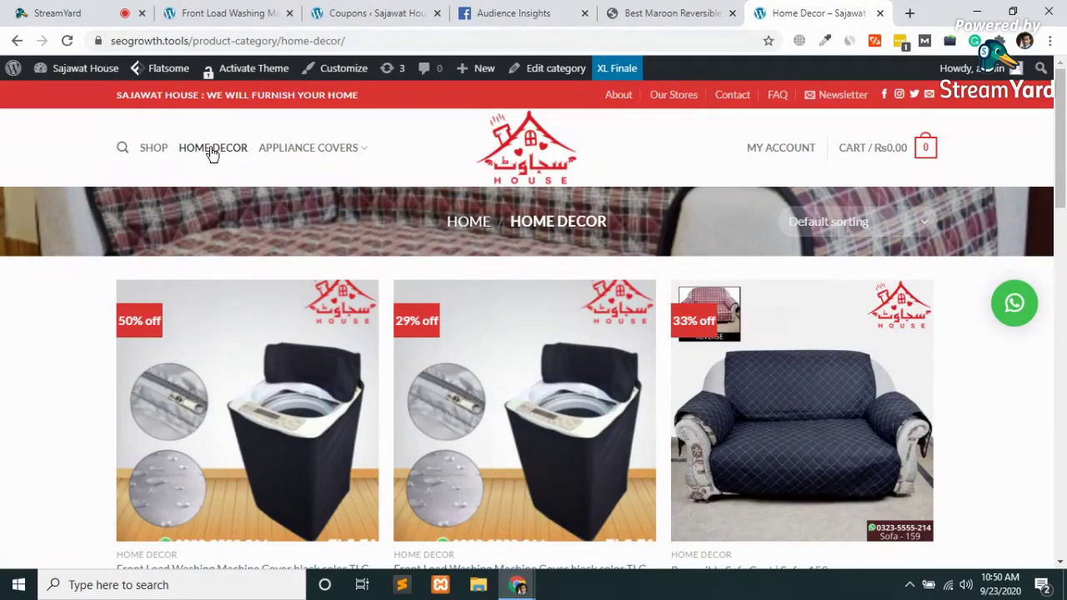
{"action": "scroll", "coordinate": [331, 209], "scroll_direction": "down", "scroll_amount": 5}
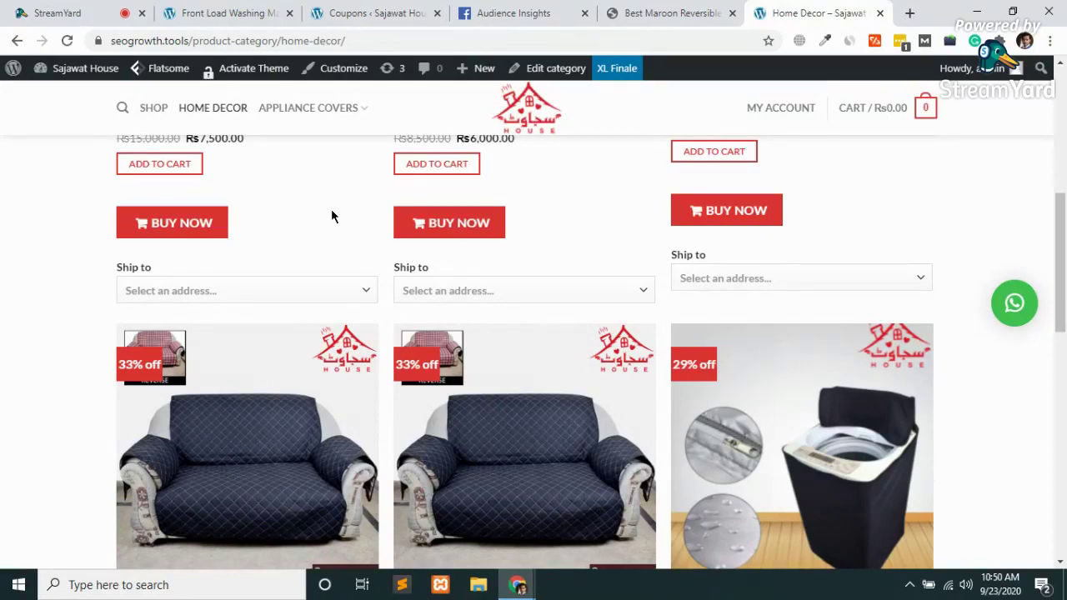
{"action": "scroll", "coordinate": [331, 217], "scroll_direction": "up", "scroll_amount": 6}
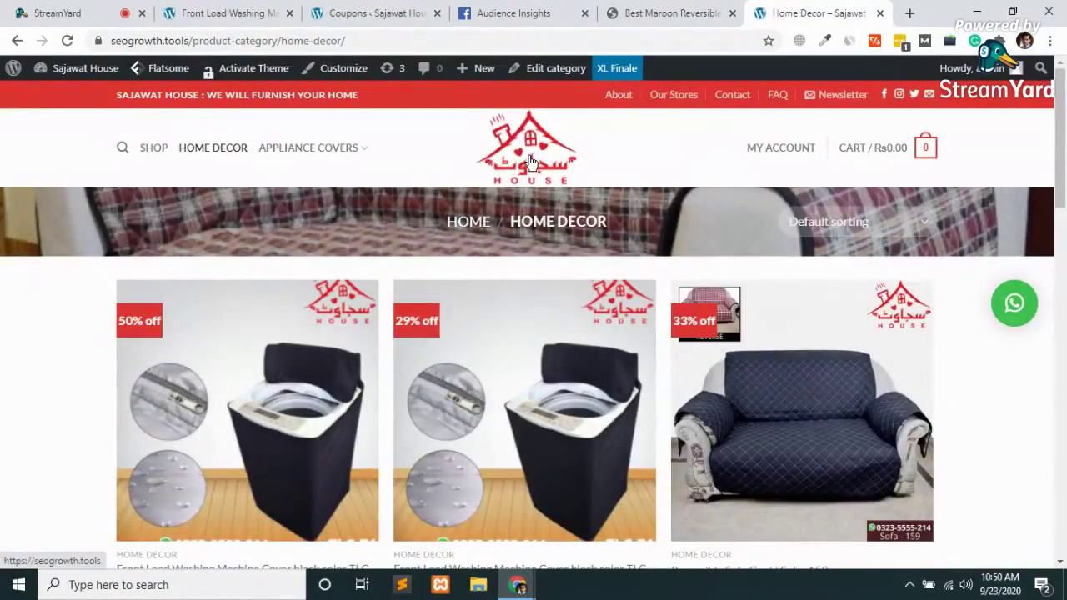
Go to the Sajawat House home page via its logo and browse the sofa cover sections
{"action": "left_click", "coordinate": [531, 161]}
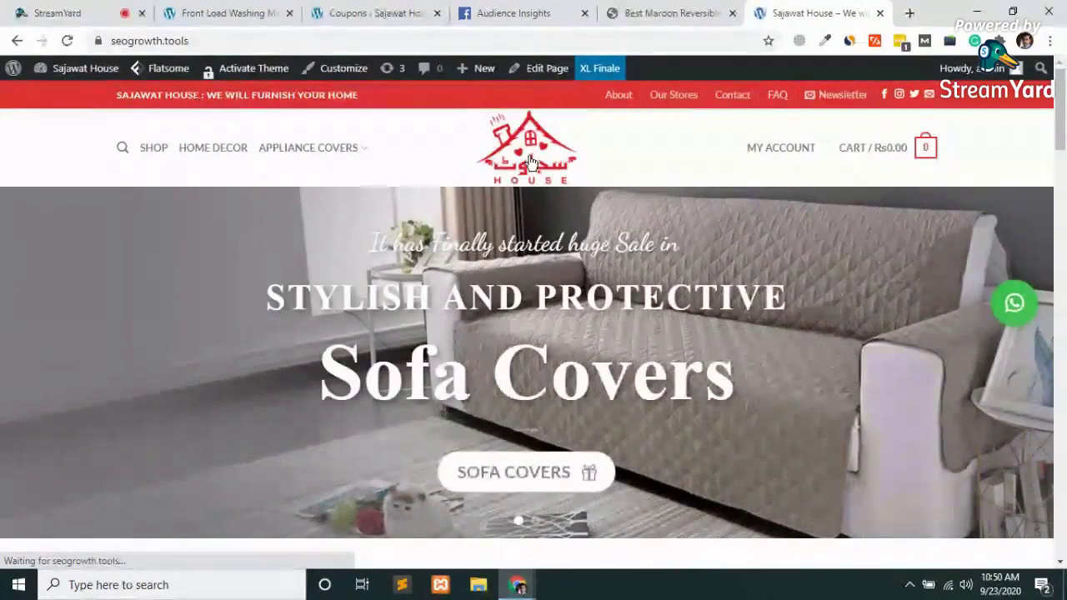
{"action": "scroll", "coordinate": [526, 162], "scroll_direction": "down", "scroll_amount": 5}
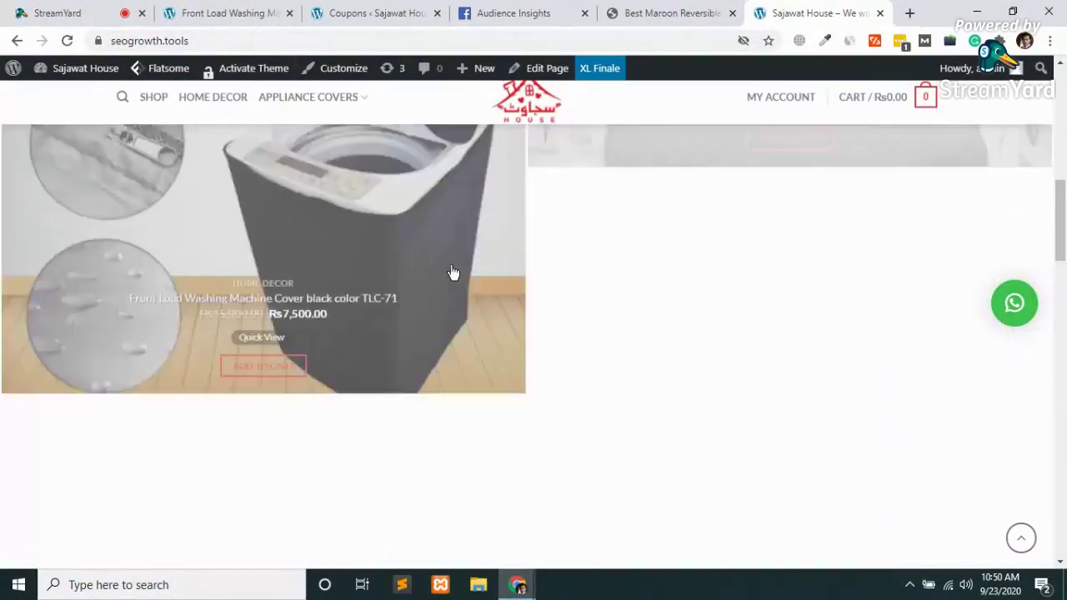
{"action": "scroll", "coordinate": [374, 364], "scroll_direction": "down", "scroll_amount": 3}
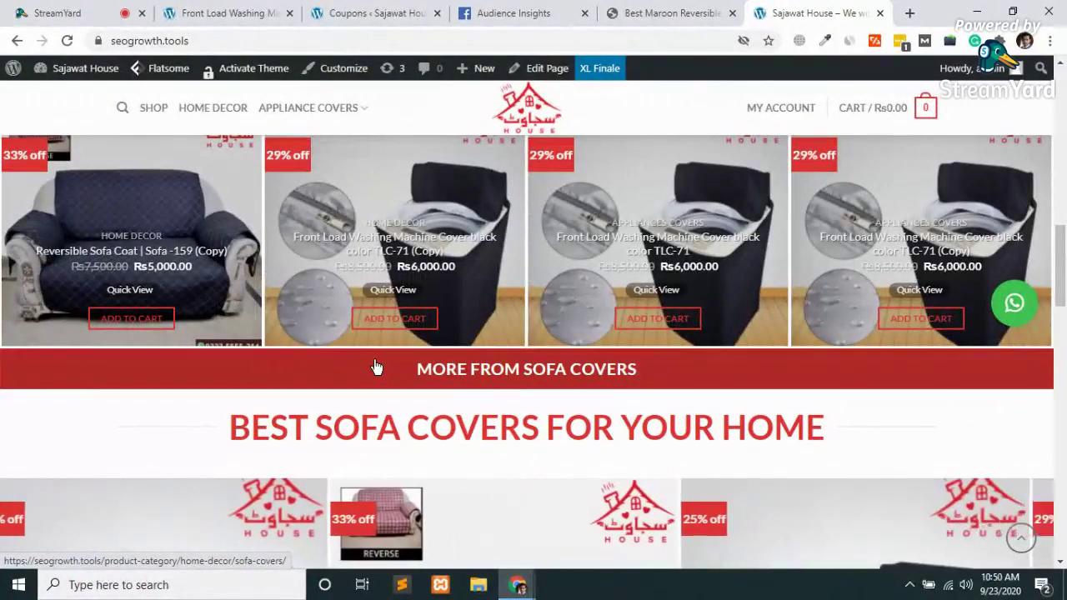
{"action": "scroll", "coordinate": [374, 367], "scroll_direction": "down", "scroll_amount": 4}
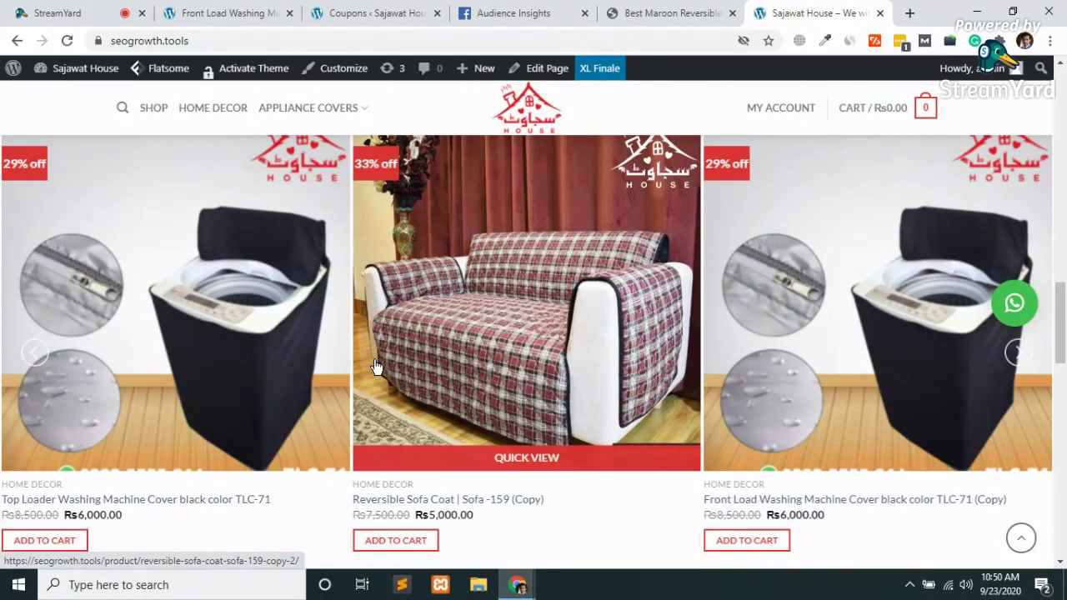
{"action": "scroll", "coordinate": [375, 366], "scroll_direction": "down", "scroll_amount": 3}
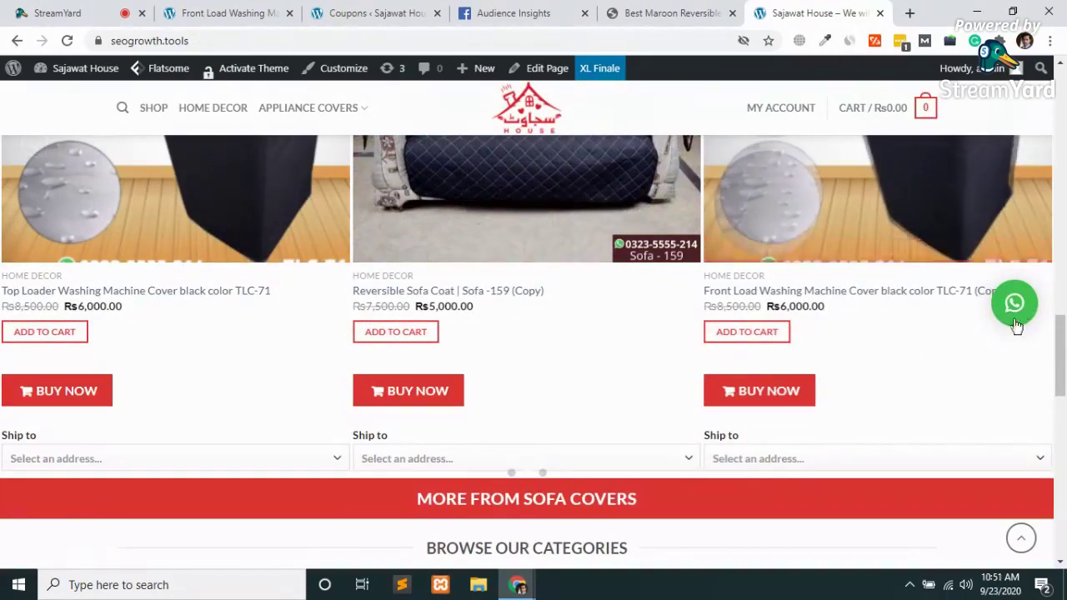
{"action": "scroll", "coordinate": [887, 407], "scroll_direction": "down", "scroll_amount": 1}
{"action": "scroll", "coordinate": [889, 405], "scroll_direction": "down", "scroll_amount": 6}
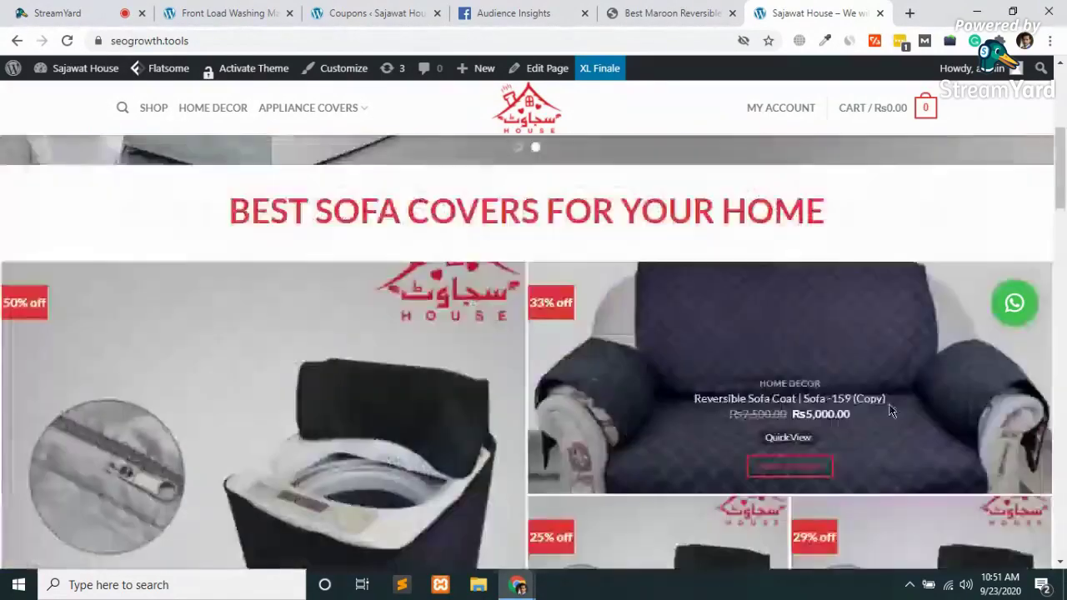
{"action": "scroll", "coordinate": [889, 404], "scroll_direction": "up", "scroll_amount": 15}
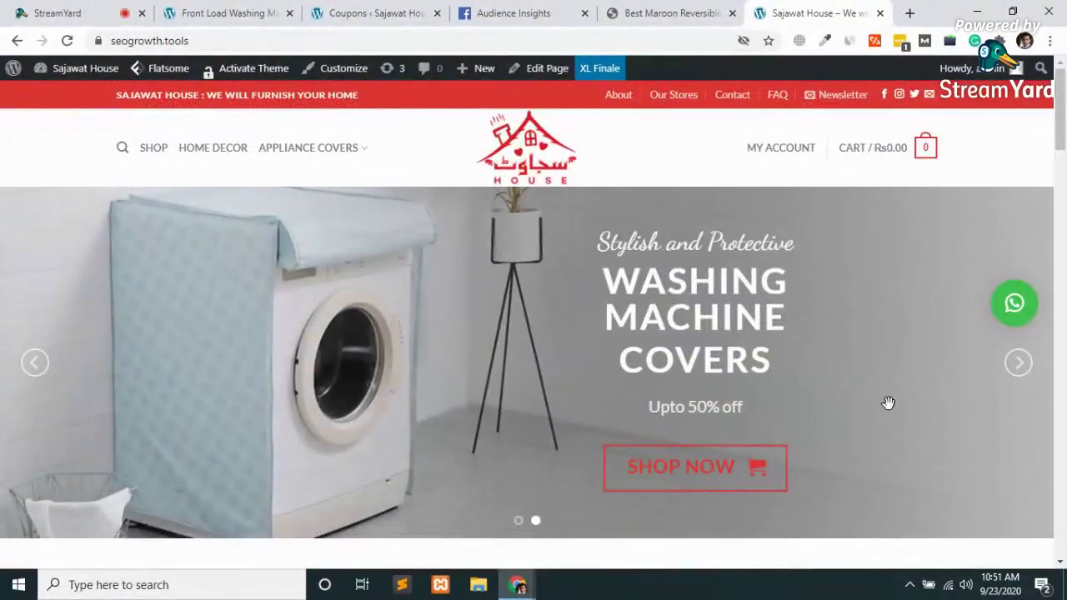
{"action": "scroll", "coordinate": [888, 403], "scroll_direction": "down", "scroll_amount": 5}
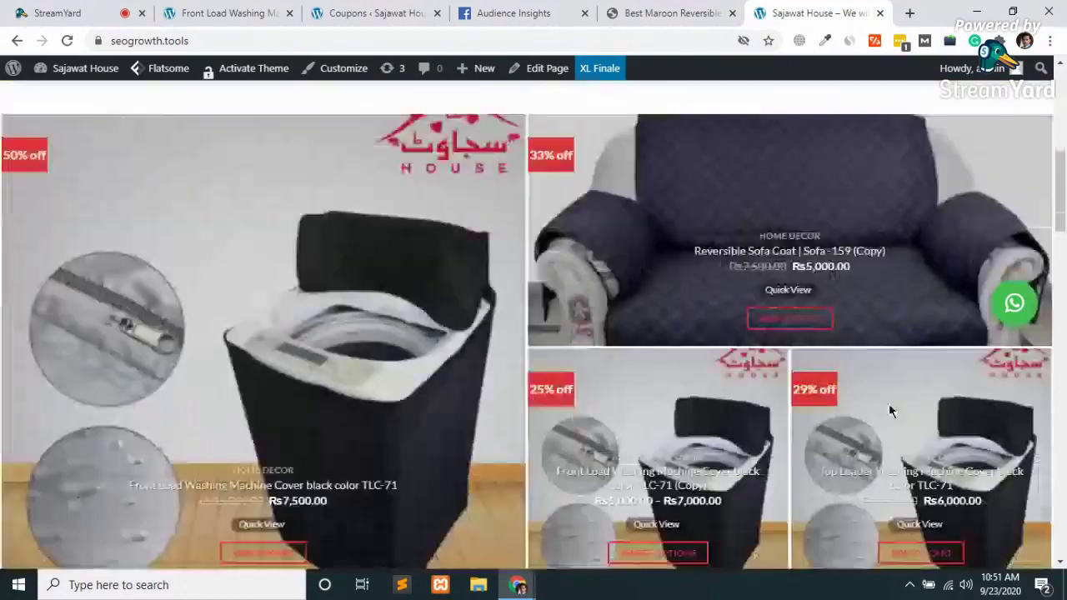
{"action": "scroll", "coordinate": [886, 405], "scroll_direction": "up", "scroll_amount": 5}
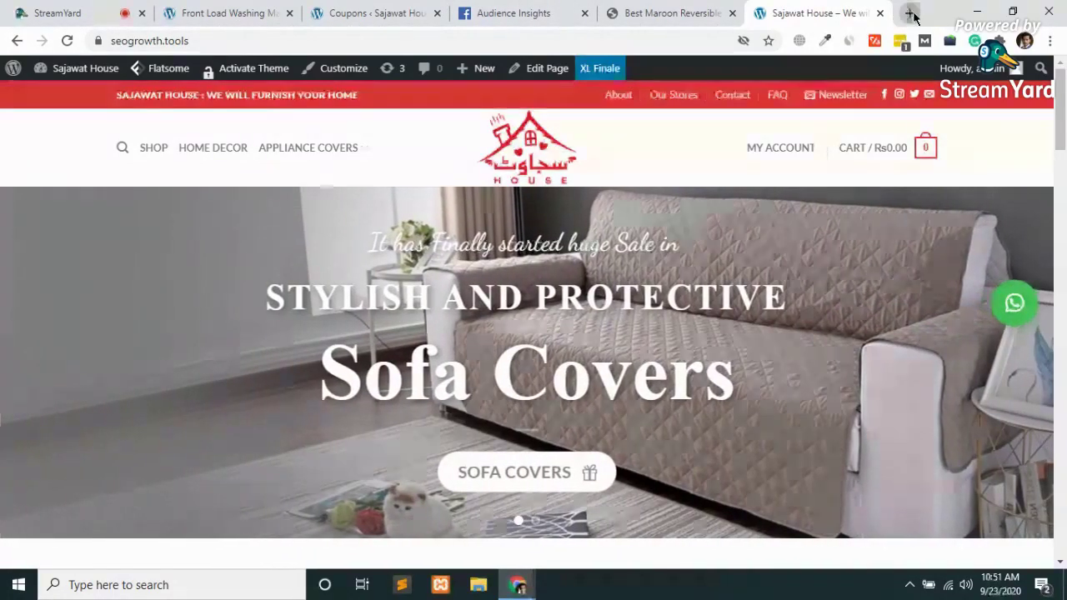
Load the sefsky.com review site in a new tab and glance over it
{"action": "left_click", "coordinate": [910, 13]}
{"action": "type", "text": "s"}
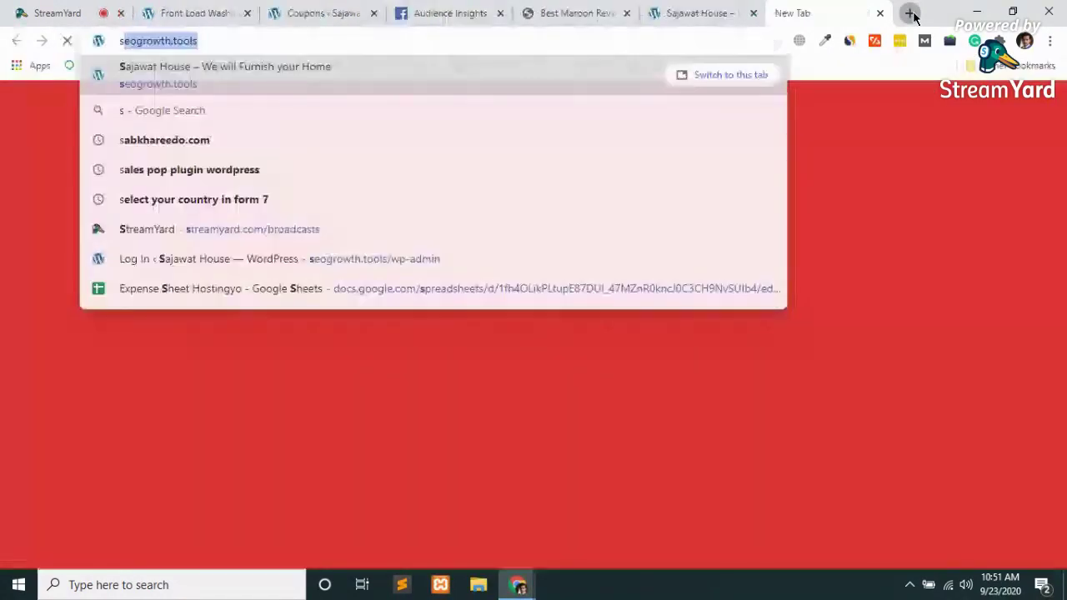
{"action": "type", "text": "efsky.com"}
{"action": "key", "text": "Return"}
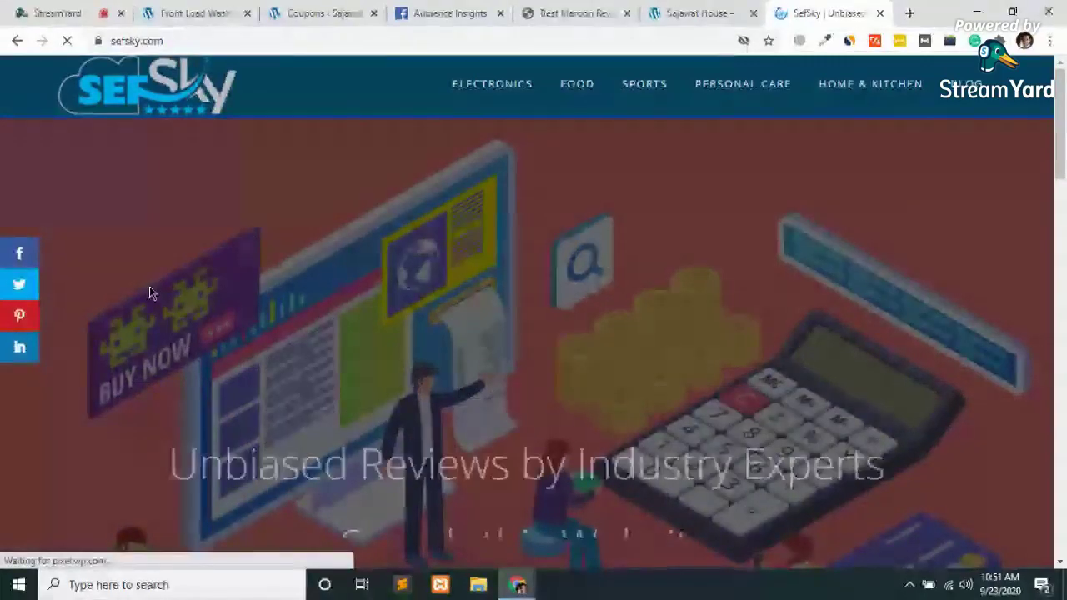
{"action": "scroll", "coordinate": [148, 291], "scroll_direction": "down", "scroll_amount": 2}
{"action": "scroll", "coordinate": [148, 290], "scroll_direction": "up", "scroll_amount": 2}
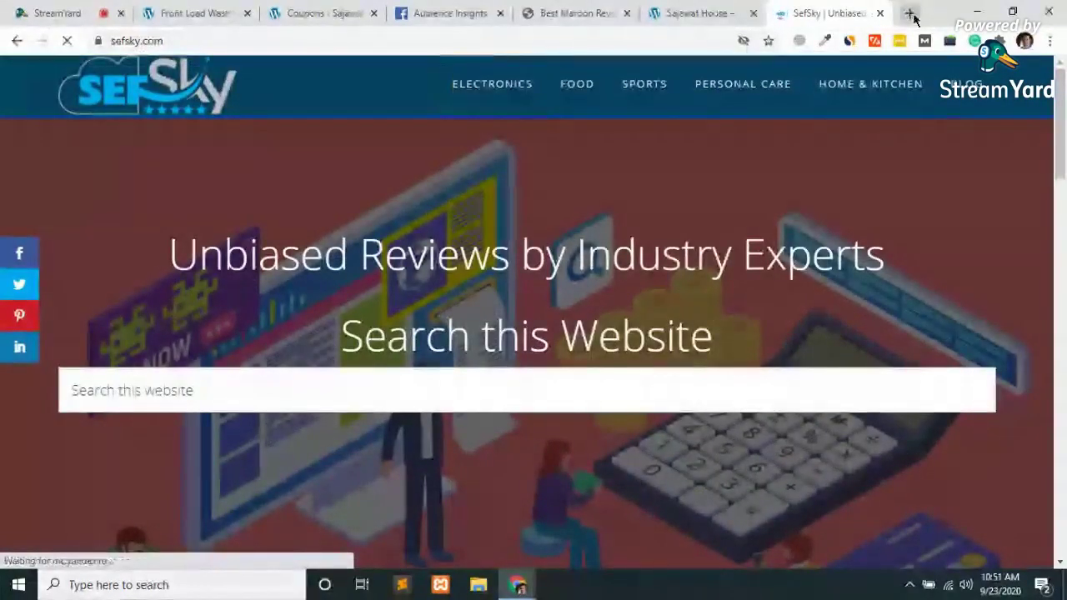
Load bornrealist.com in another tab, then go back to the Sajawat House store tab
{"action": "left_click", "coordinate": [911, 15]}
{"action": "type", "text": "bornrealist.com"}
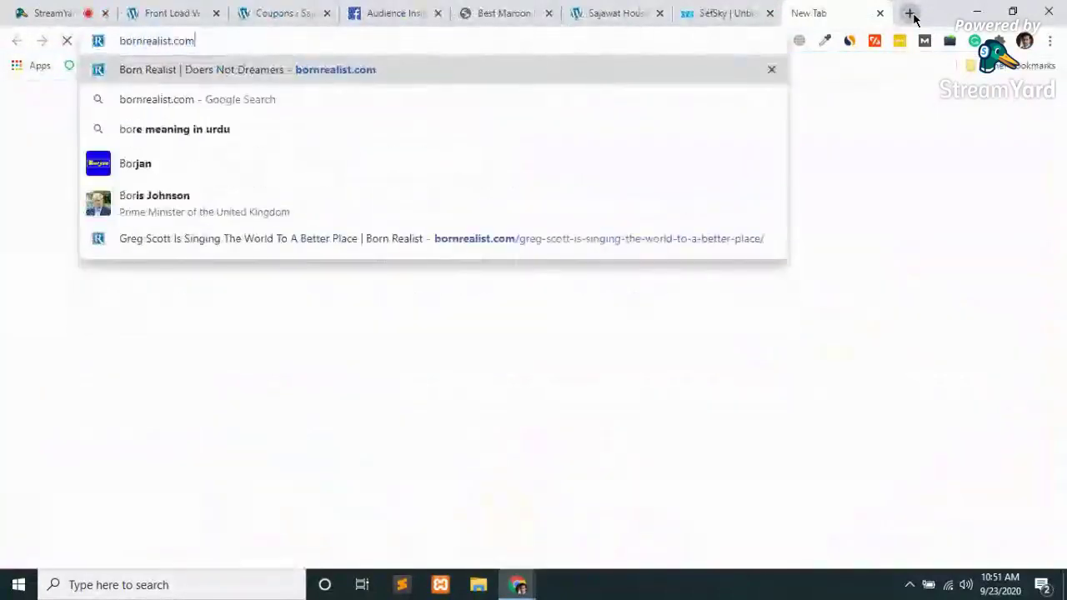
{"action": "key", "text": "Return"}
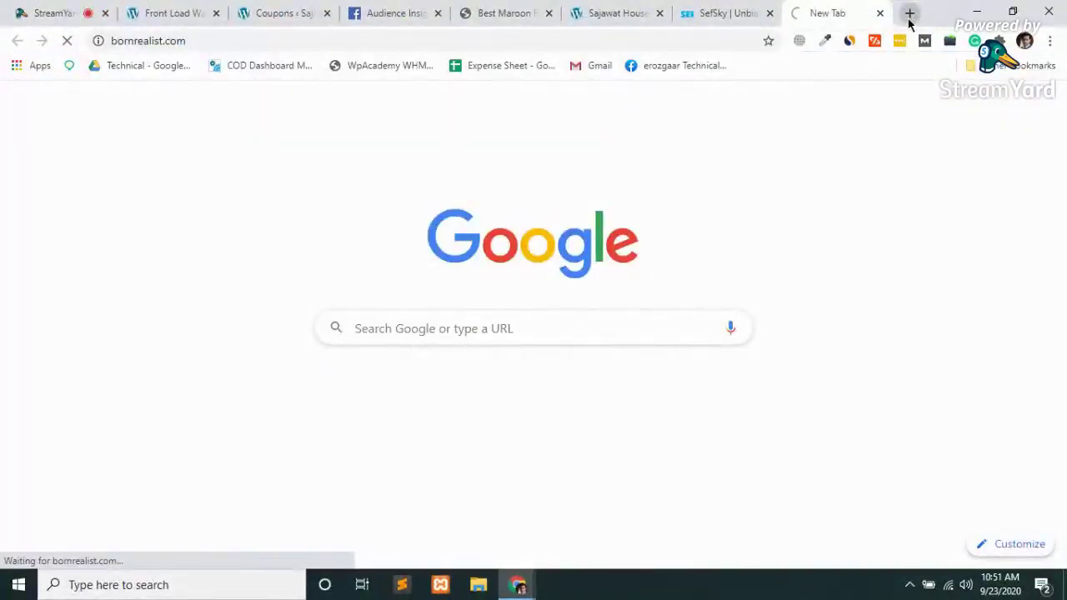
{"action": "left_click", "coordinate": [721, 11]}
{"action": "left_click", "coordinate": [576, 14]}
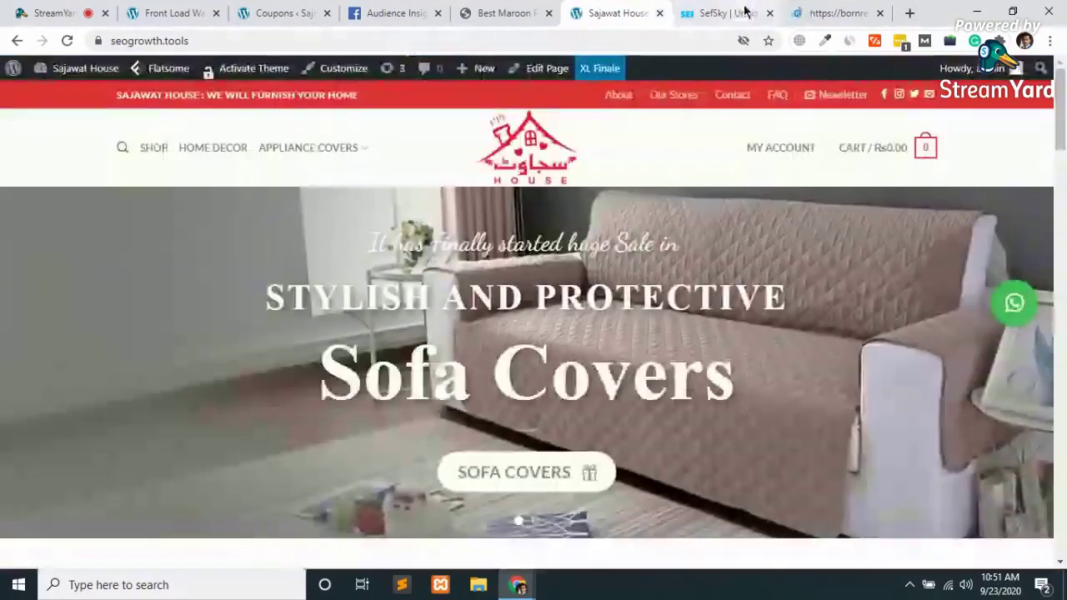
Load sajawat.com in a new tab, then change the address to sajawat.house
{"action": "left_click", "coordinate": [909, 12]}
{"action": "type", "text": "sa"}
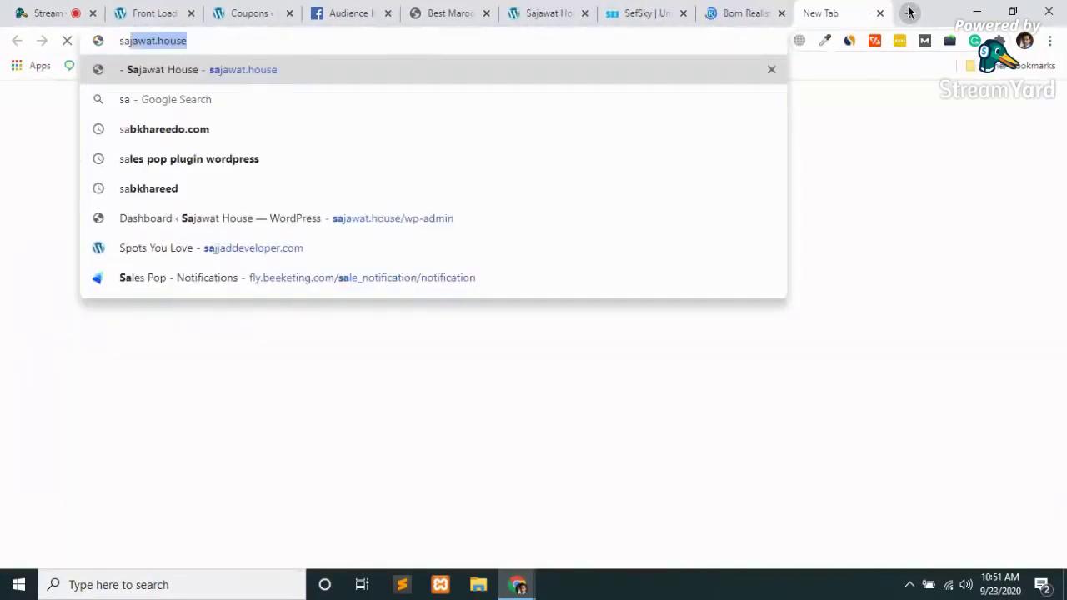
{"action": "key", "text": "Right"}
{"action": "key", "text": "BackSpace"}
{"action": "key", "text": "BackSpace"}
{"action": "key", "text": "BackSpace"}
{"action": "key", "text": "BackSpace"}
{"action": "key", "text": "BackSpace"}
{"action": "key", "text": "BackSpace"}
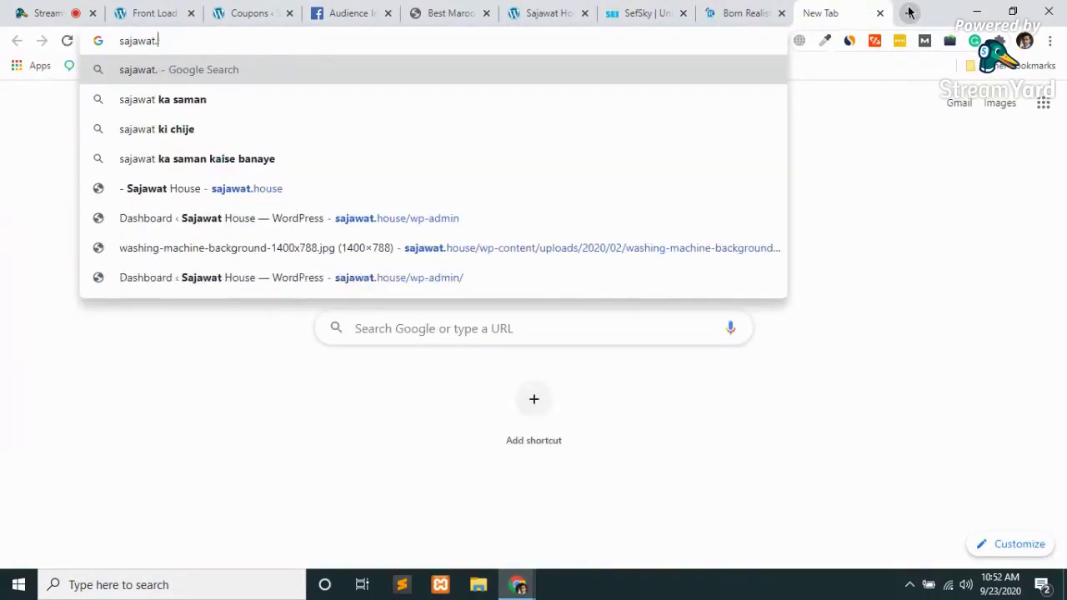
{"action": "type", "text": ".com"}
{"action": "key", "text": "Return"}
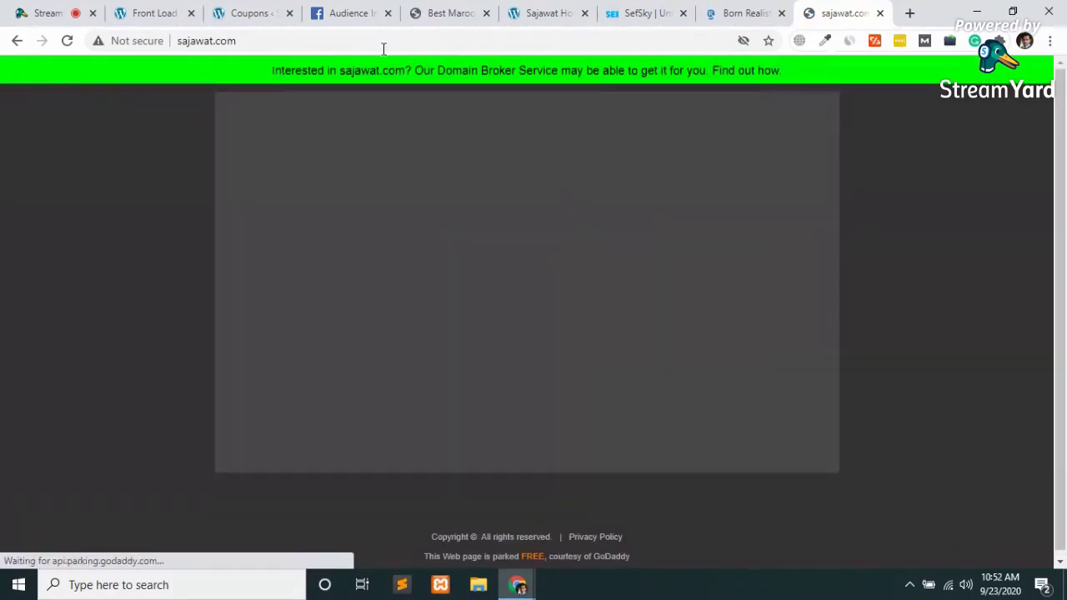
{"action": "double_click", "coordinate": [322, 40]}
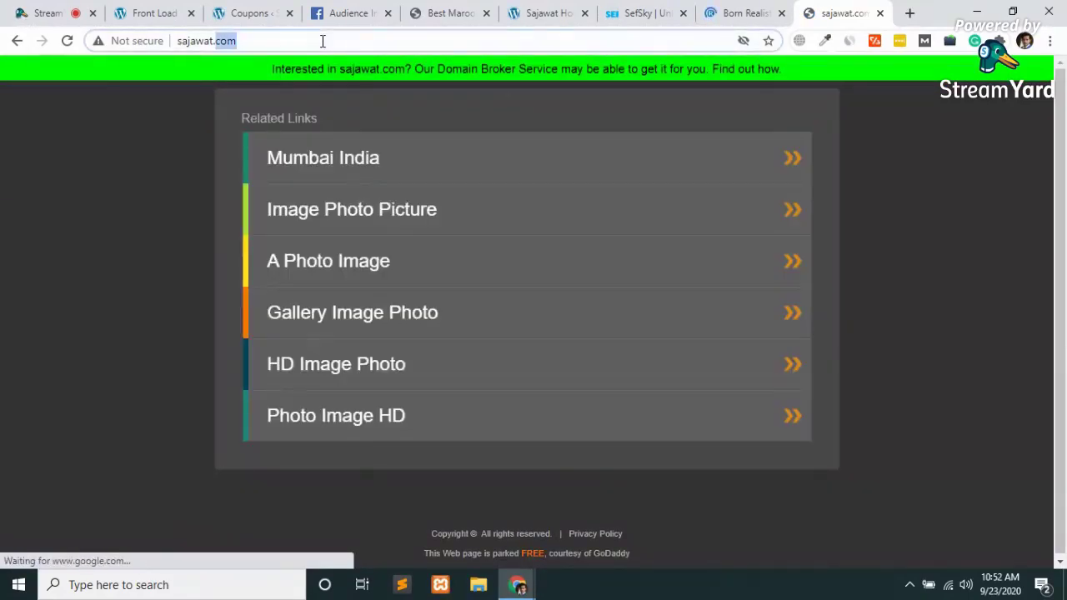
{"action": "type", "text": "hous"}
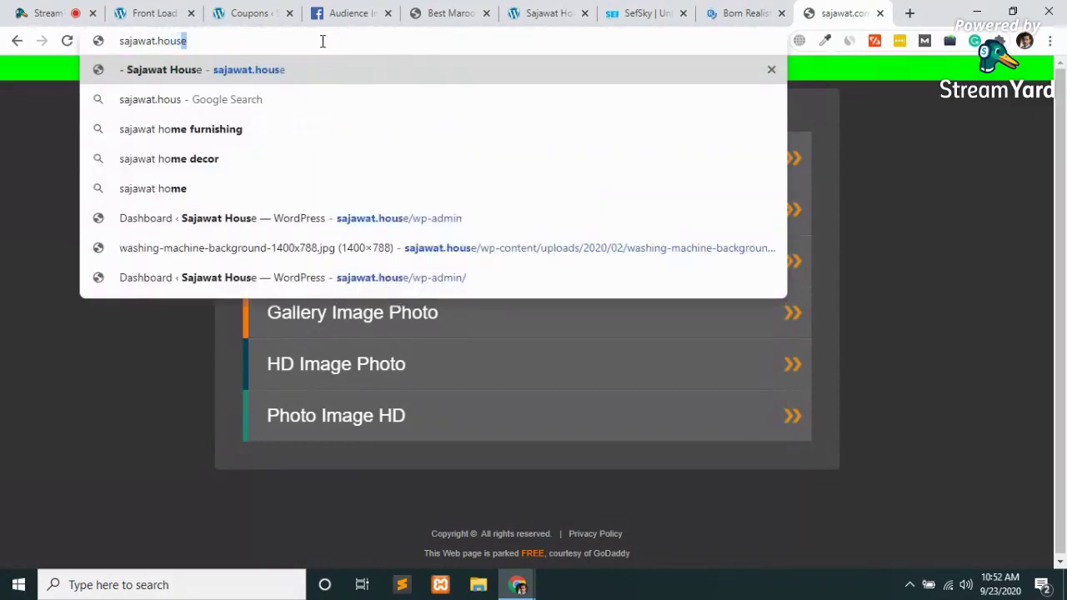
{"action": "type", "text": "e"}
{"action": "key", "text": "Return"}
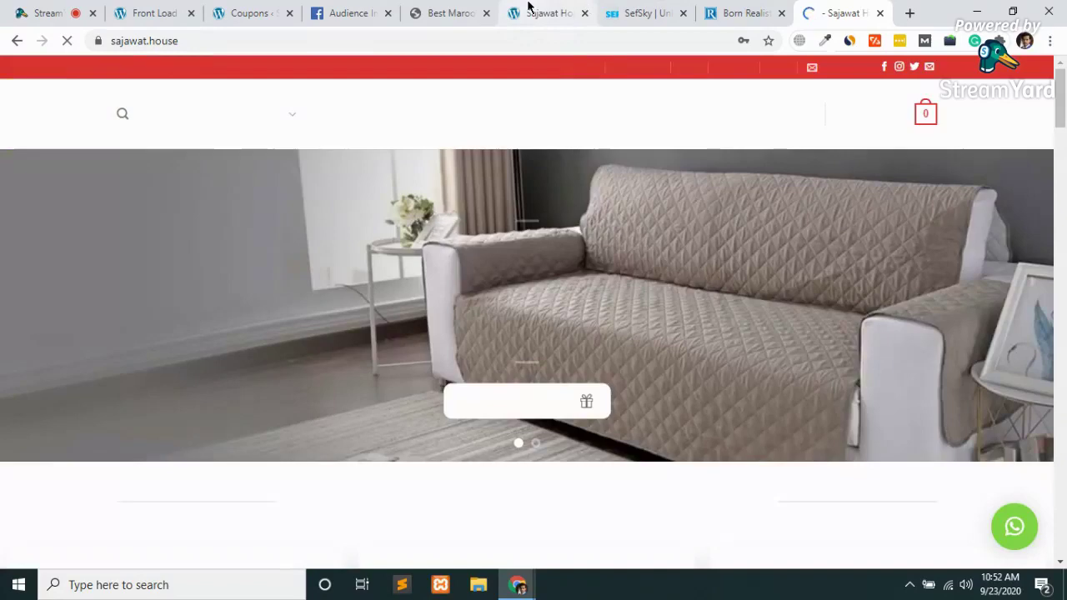
Switch to the logged-in Sajawat House tab at seogrowth.tools and browse its product grid
{"action": "left_click", "coordinate": [529, 11]}
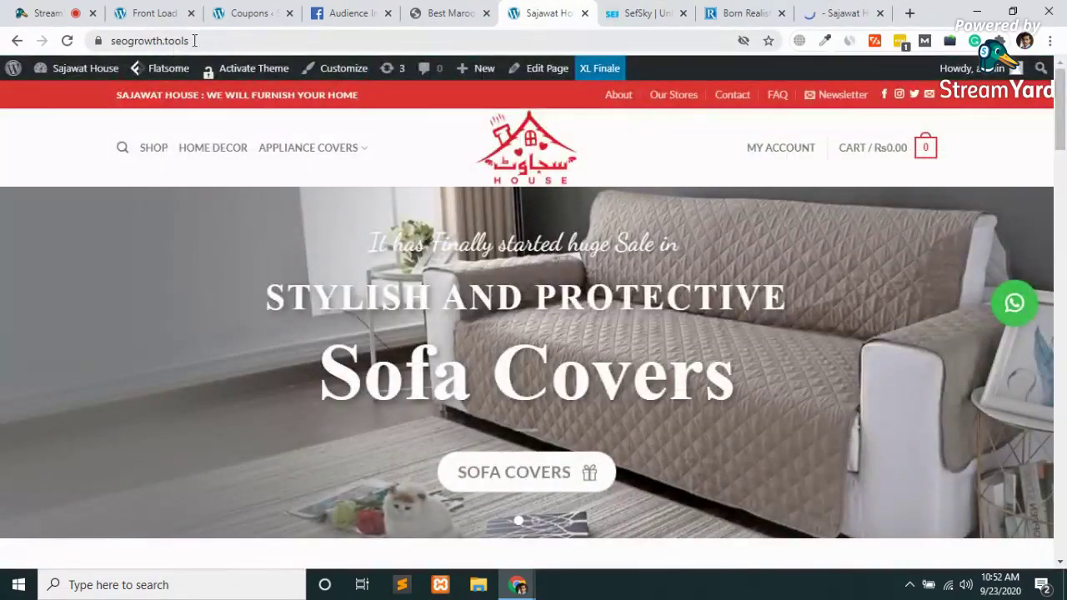
{"action": "double_click", "coordinate": [167, 41]}
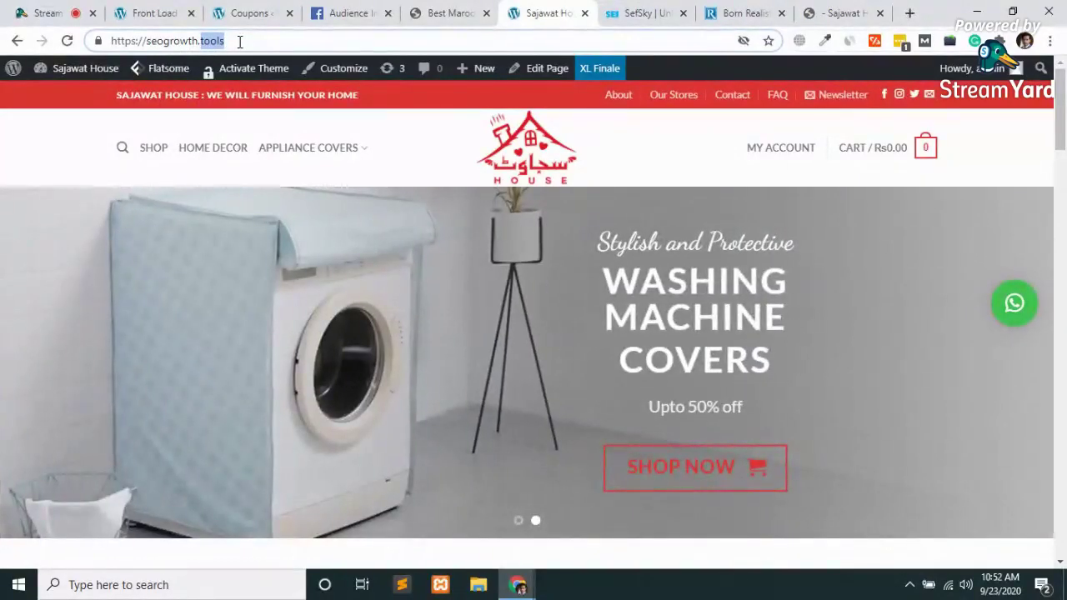
{"action": "scroll", "coordinate": [248, 181], "scroll_direction": "down", "scroll_amount": 5}
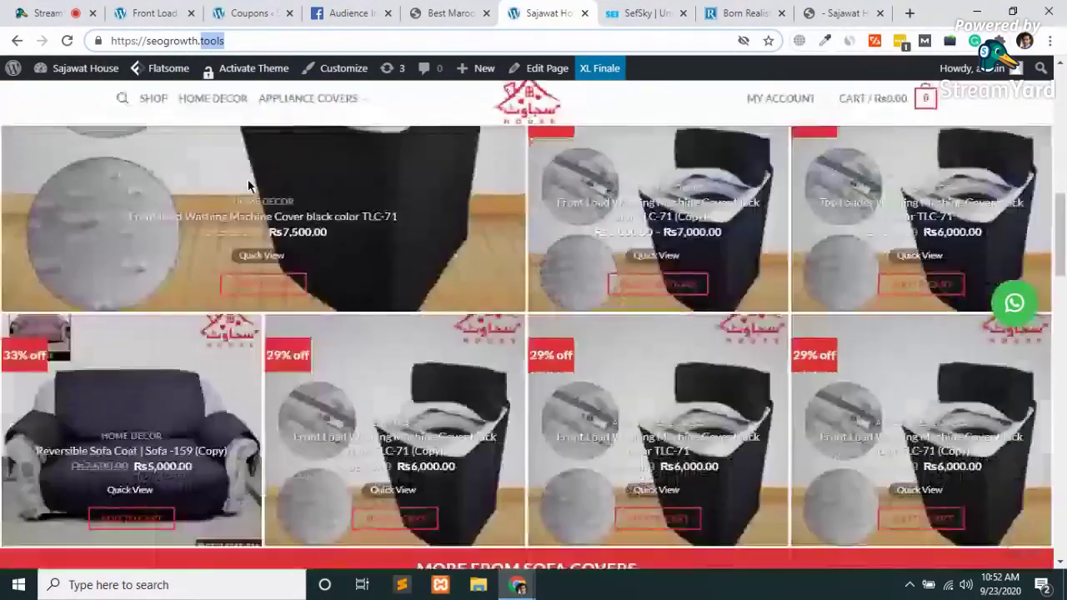
{"action": "scroll", "coordinate": [248, 183], "scroll_direction": "up", "scroll_amount": 5}
{"action": "mouse_move", "coordinate": [339, 166]}
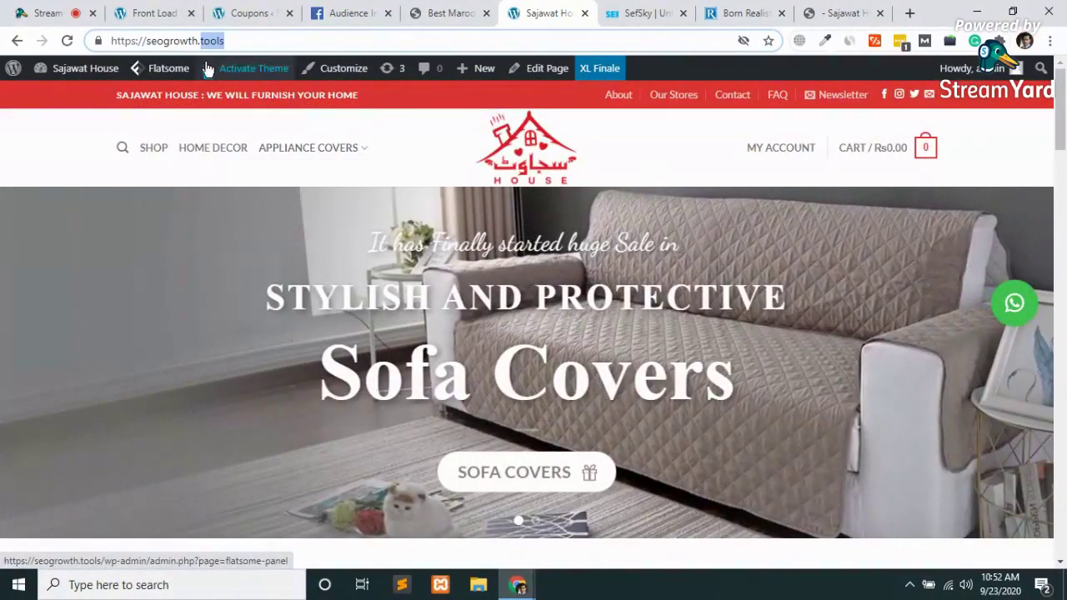
{"action": "left_click", "coordinate": [253, 41]}
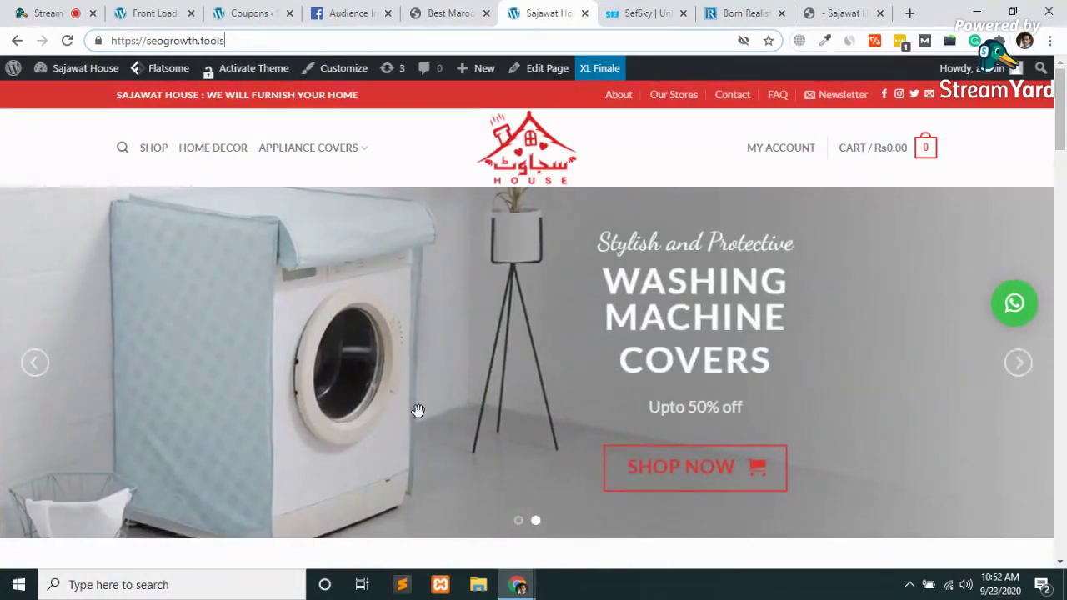
{"action": "scroll", "coordinate": [416, 409], "scroll_direction": "down", "scroll_amount": 9}
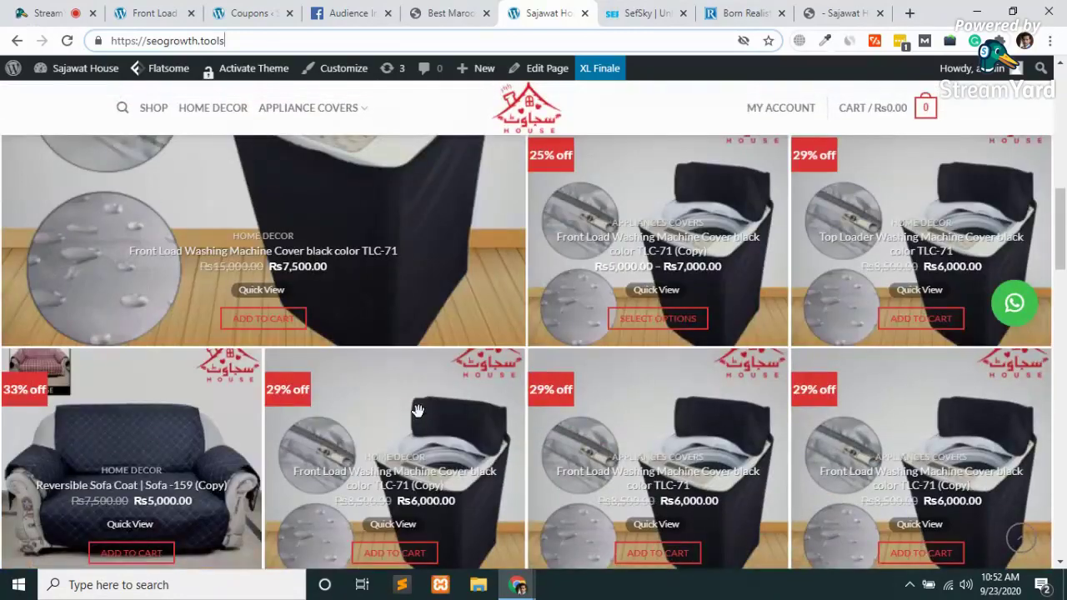
{"action": "scroll", "coordinate": [417, 410], "scroll_direction": "up", "scroll_amount": 10}
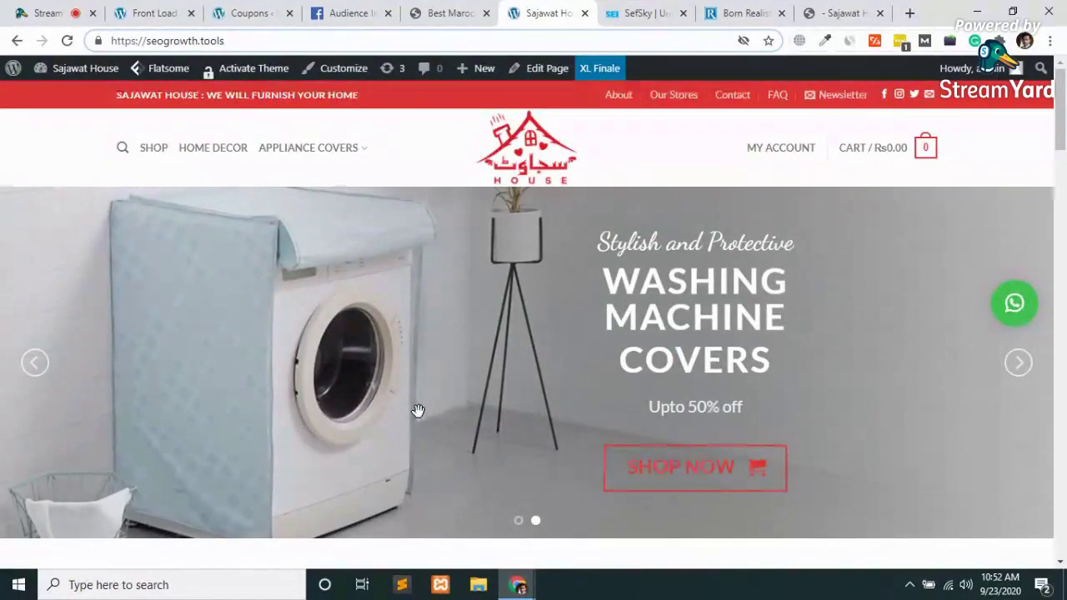
Close the SefSky, seogrowth.tools, Born Realist, sajawat.house and Best Maroon sofa tabs, then open a blank tab
{"action": "left_click", "coordinate": [638, 9]}
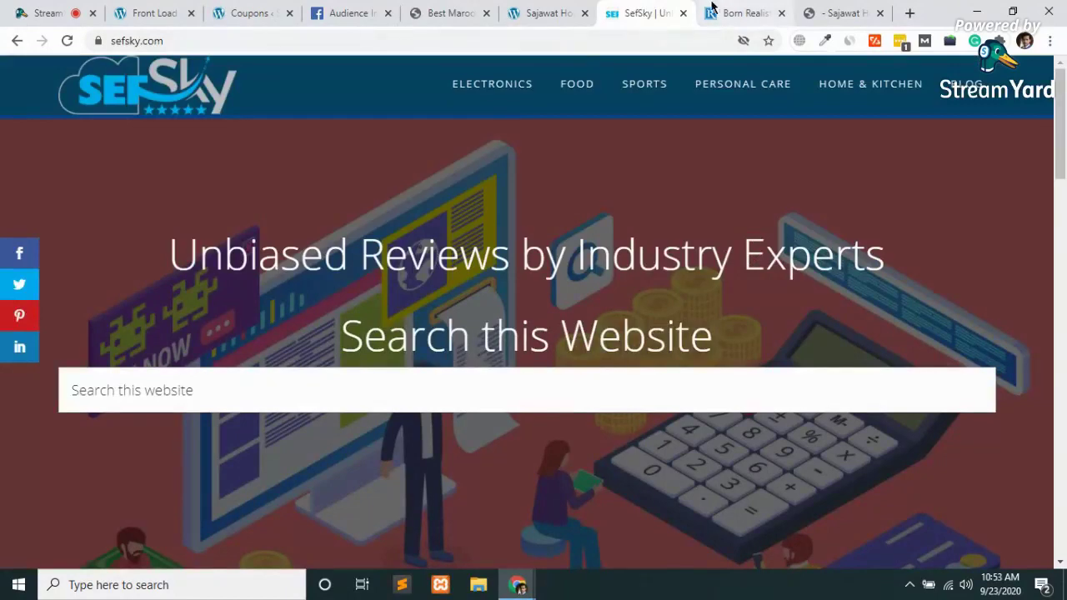
{"action": "left_click", "coordinate": [682, 14]}
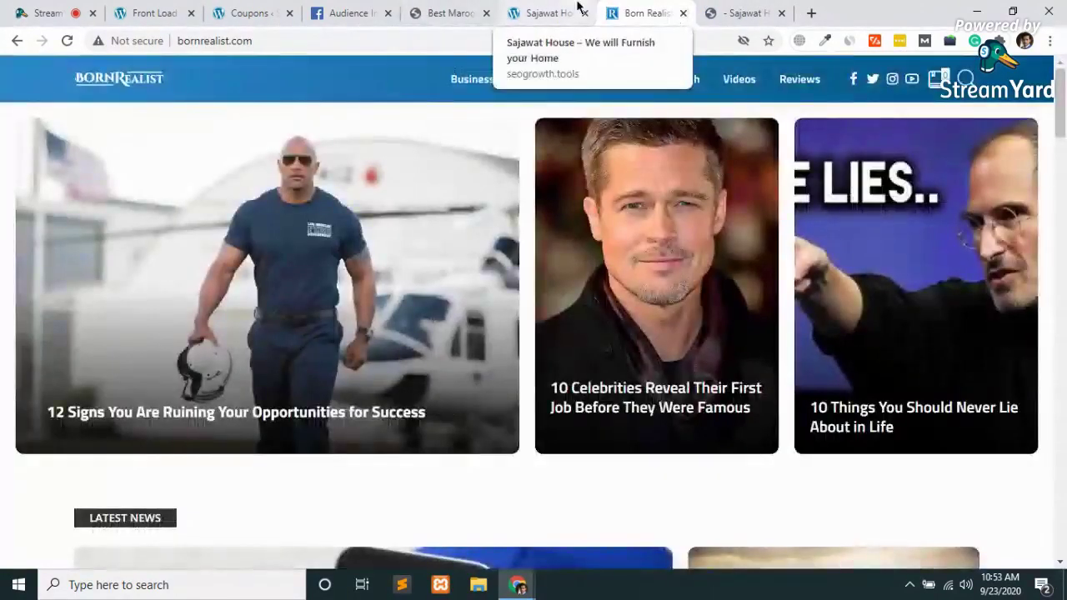
{"action": "left_click", "coordinate": [521, 12]}
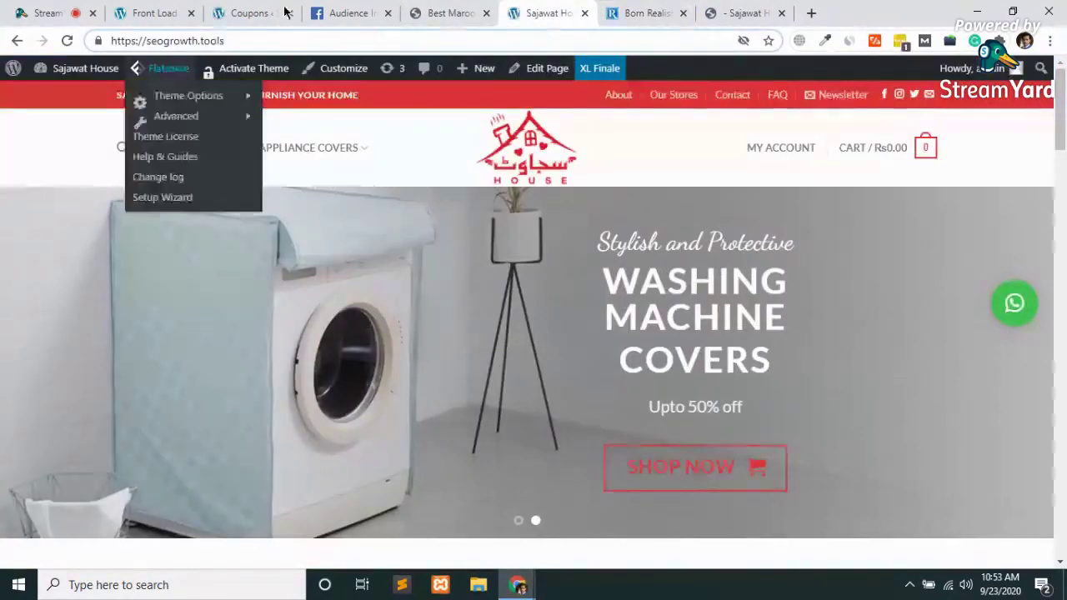
{"action": "left_click", "coordinate": [586, 13]}
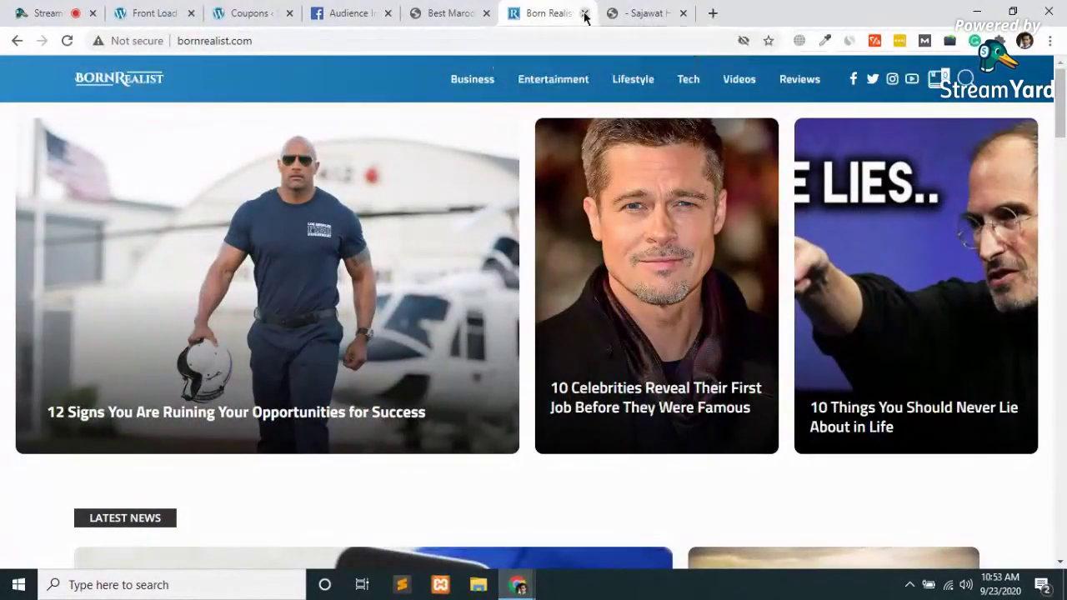
{"action": "left_click", "coordinate": [586, 13]}
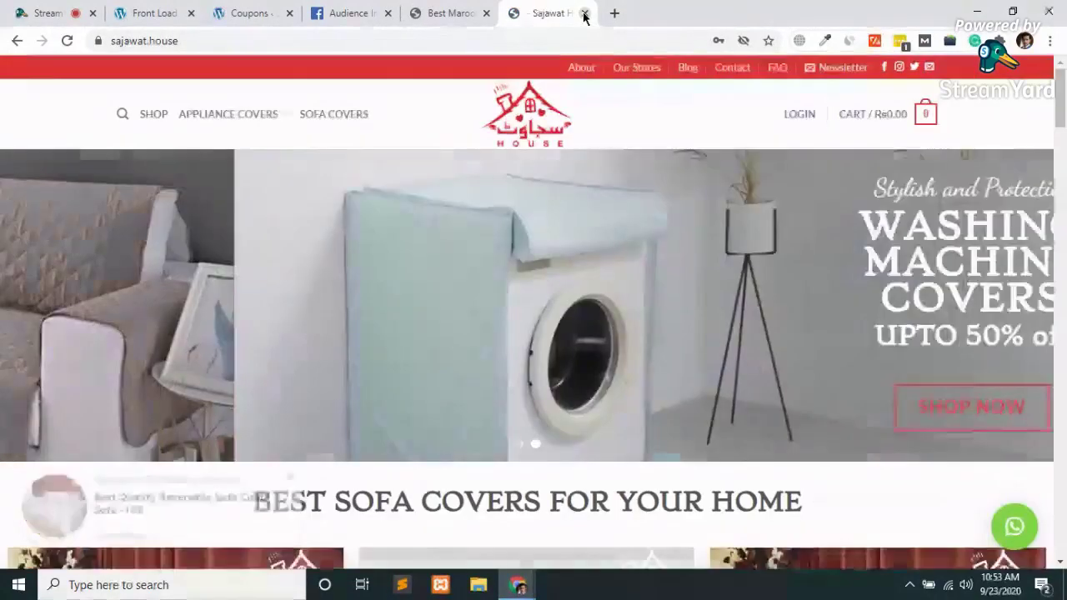
{"action": "key", "text": "ctrl+w"}
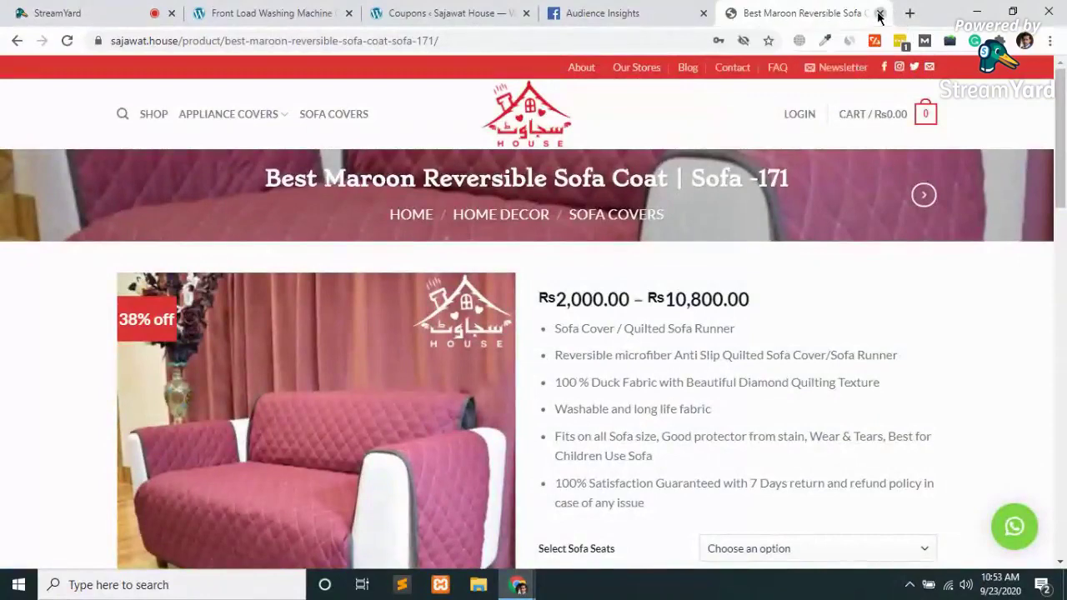
{"action": "left_click", "coordinate": [879, 13]}
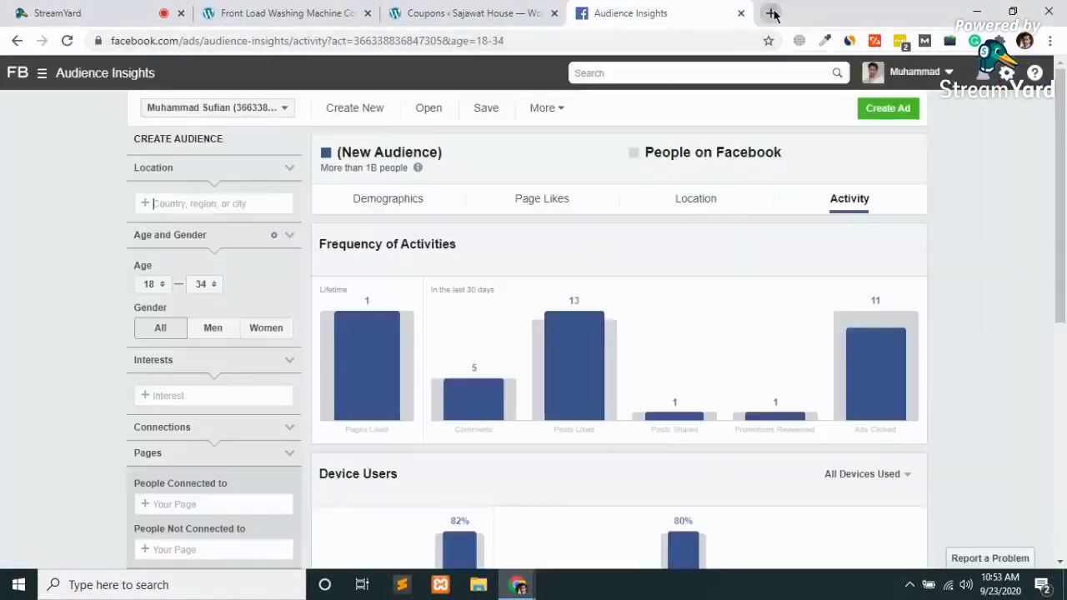
{"action": "left_click", "coordinate": [771, 13]}
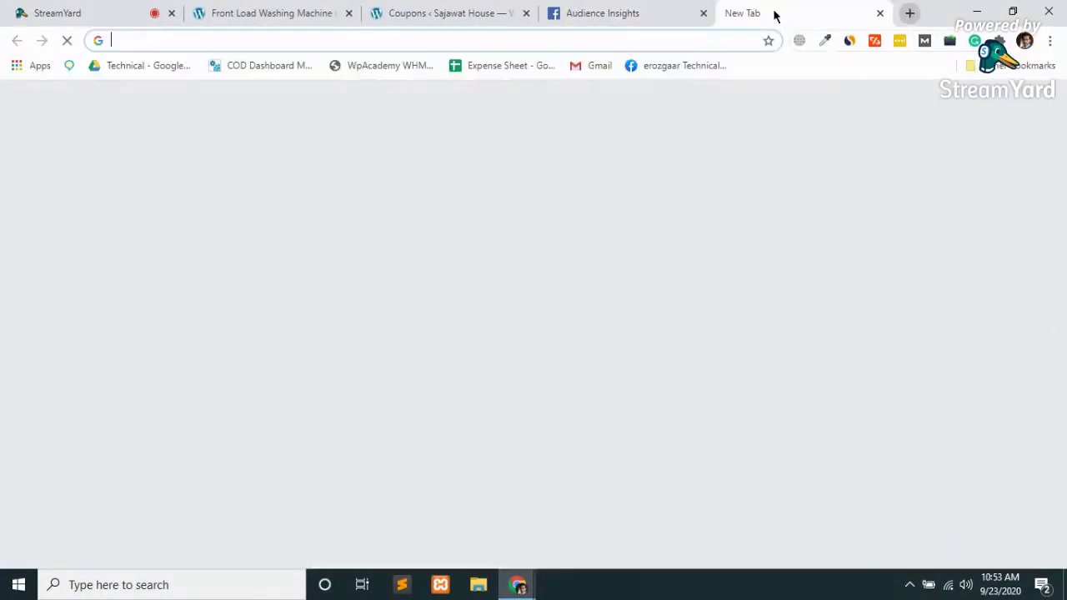
Load powerator.co, then pickcamera.com in another new tab
{"action": "type", "text": "po"}
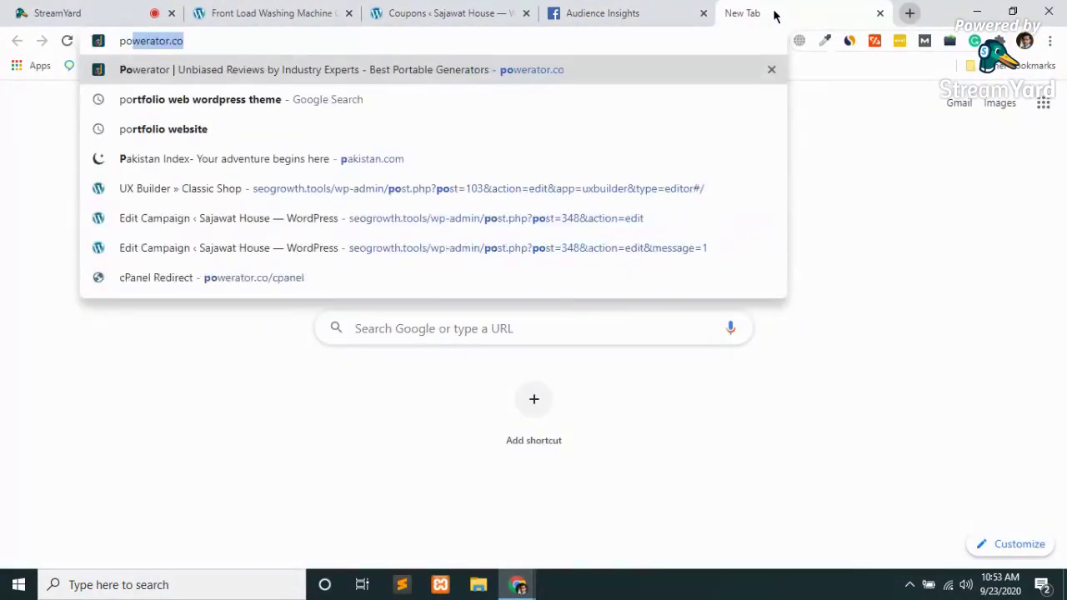
{"action": "key", "text": "Return"}
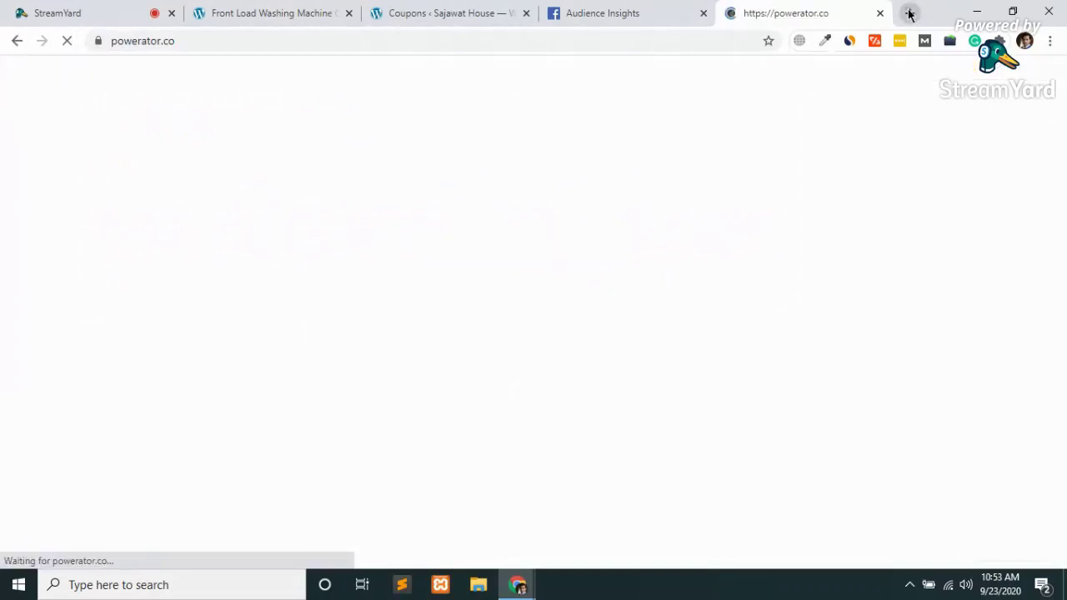
{"action": "left_click", "coordinate": [909, 13]}
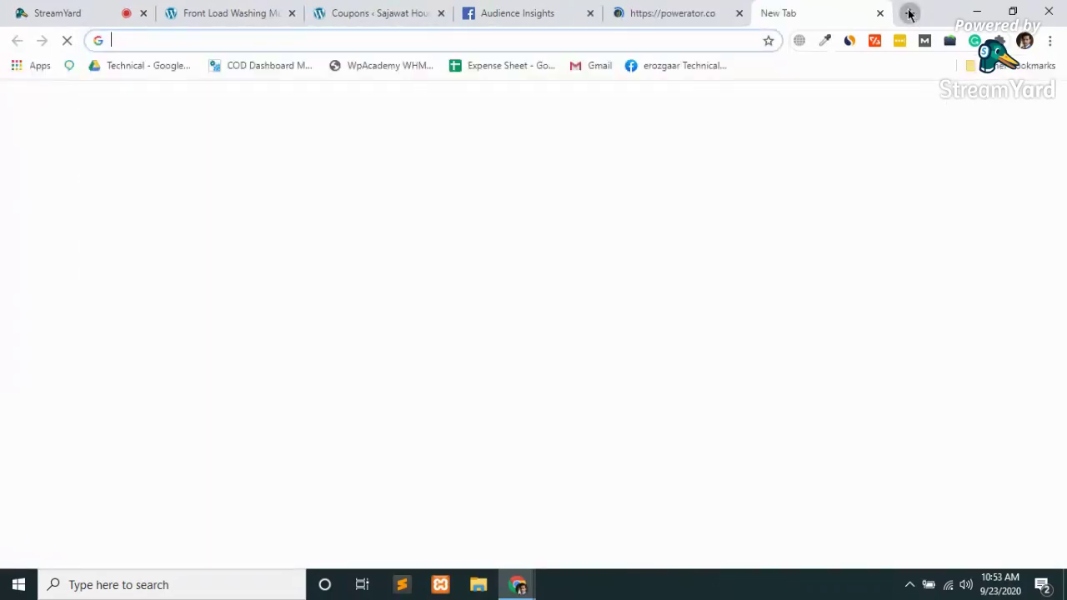
{"action": "type", "text": "pickcamera.com"}
{"action": "key", "text": "Return"}
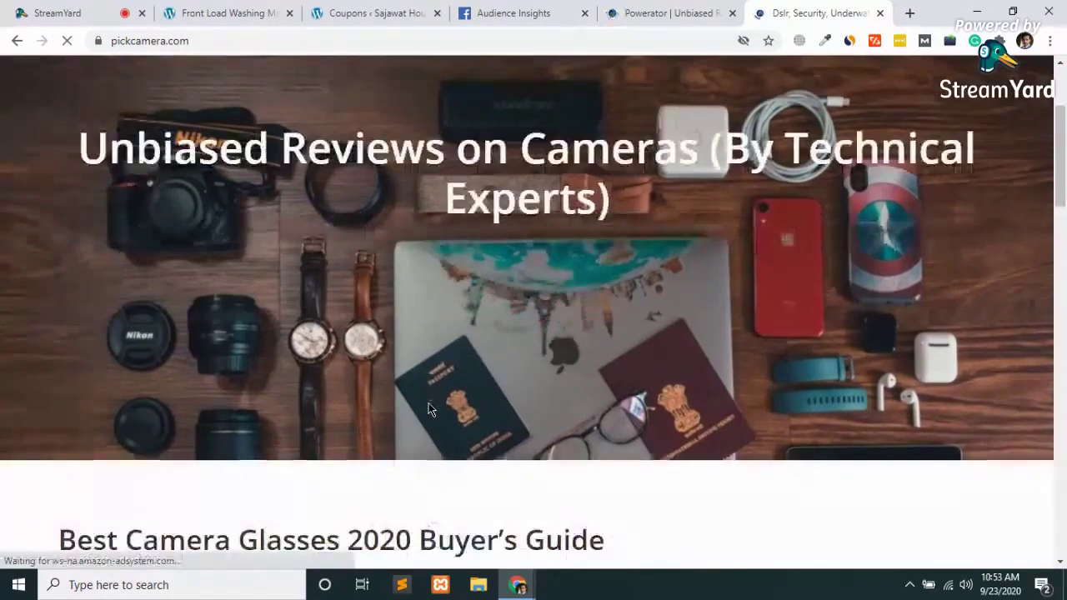
Scroll the pickcamera.com camera reviews down to the footer, then close that tab
{"action": "scroll", "coordinate": [429, 409], "scroll_direction": "down", "scroll_amount": 4}
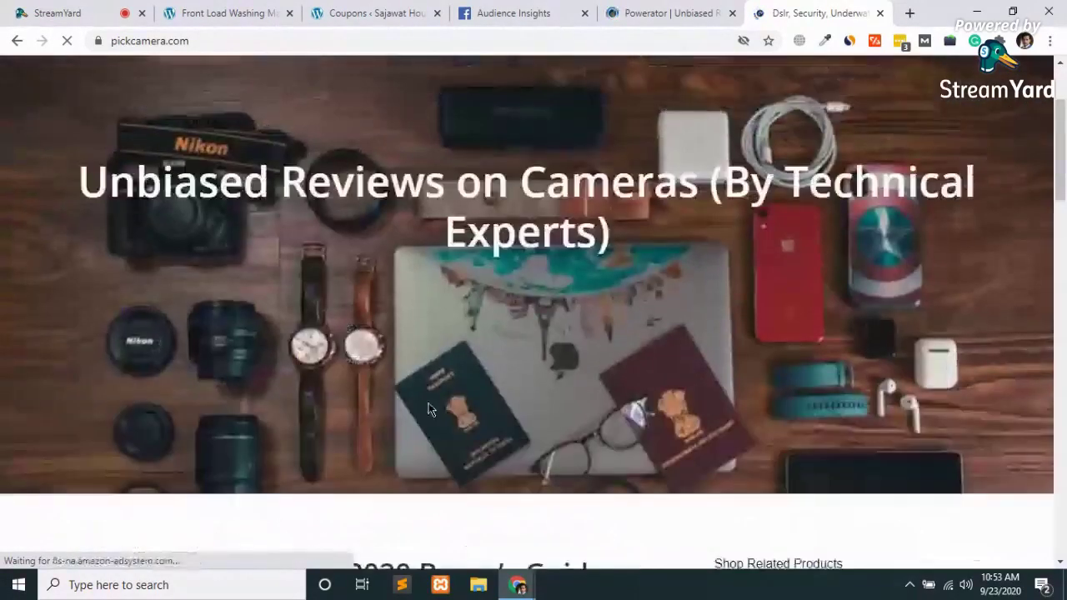
{"action": "scroll", "coordinate": [429, 408], "scroll_direction": "down", "scroll_amount": 4}
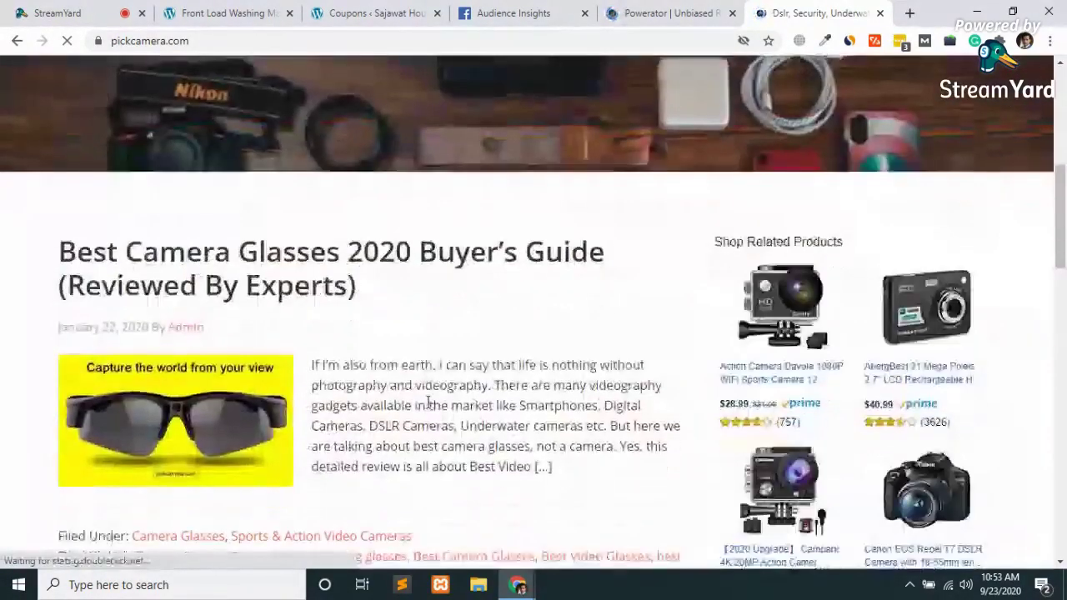
{"action": "scroll", "coordinate": [430, 408], "scroll_direction": "down", "scroll_amount": 5}
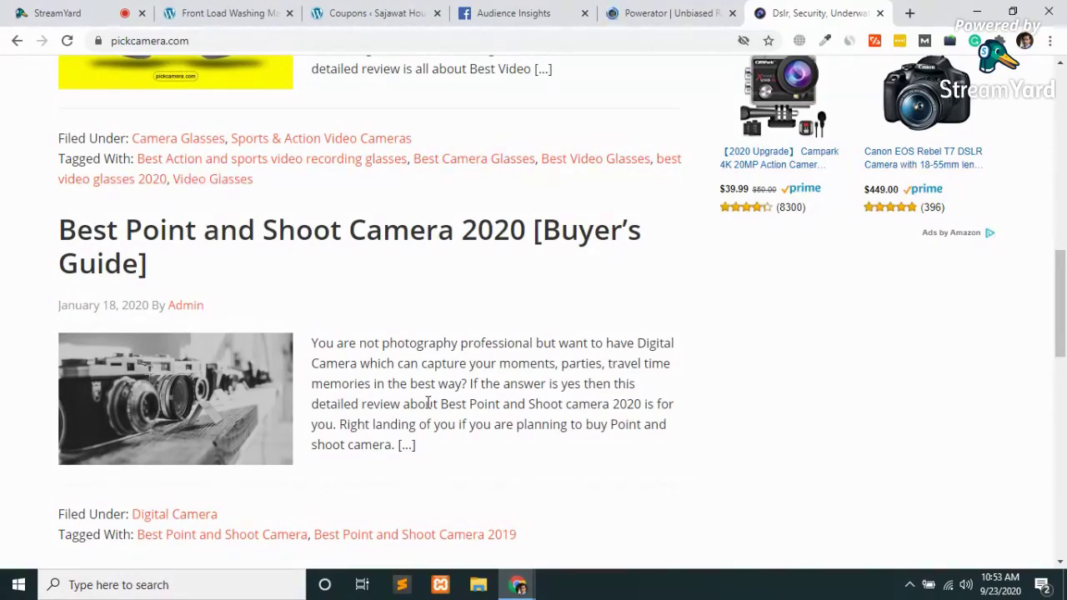
{"action": "scroll", "coordinate": [427, 404], "scroll_direction": "up", "scroll_amount": 10}
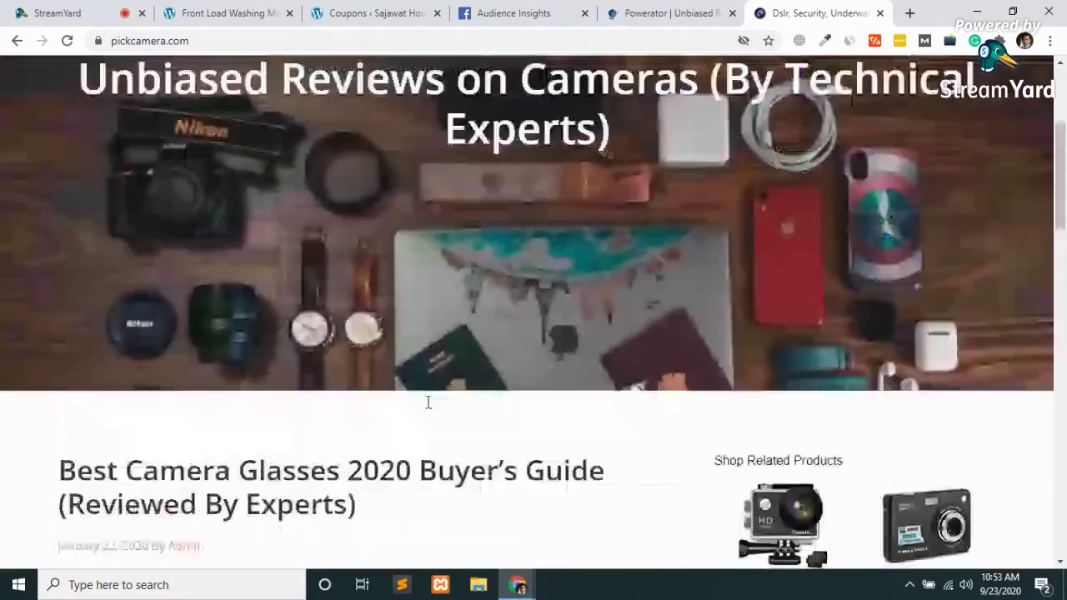
{"action": "scroll", "coordinate": [429, 400], "scroll_direction": "down", "scroll_amount": 8}
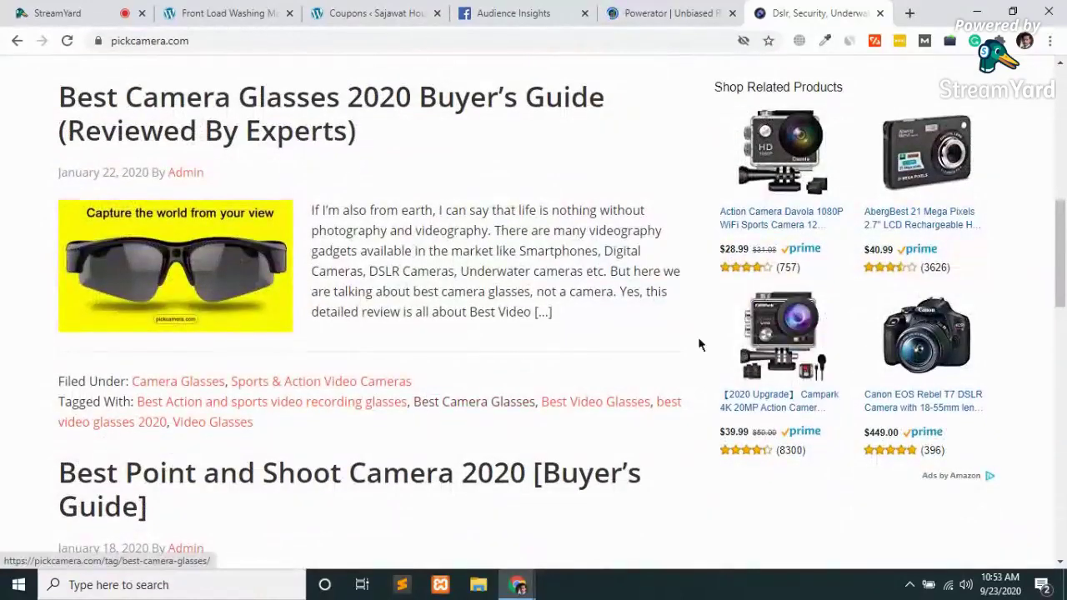
{"action": "scroll", "coordinate": [544, 272], "scroll_direction": "down", "scroll_amount": 15}
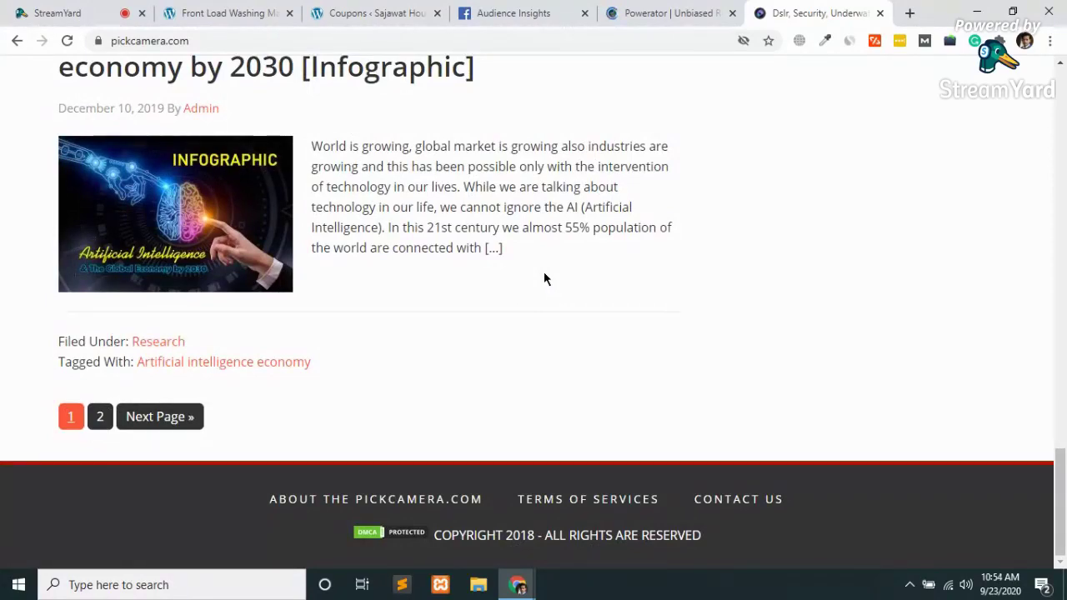
{"action": "key", "text": "ctrl+w"}
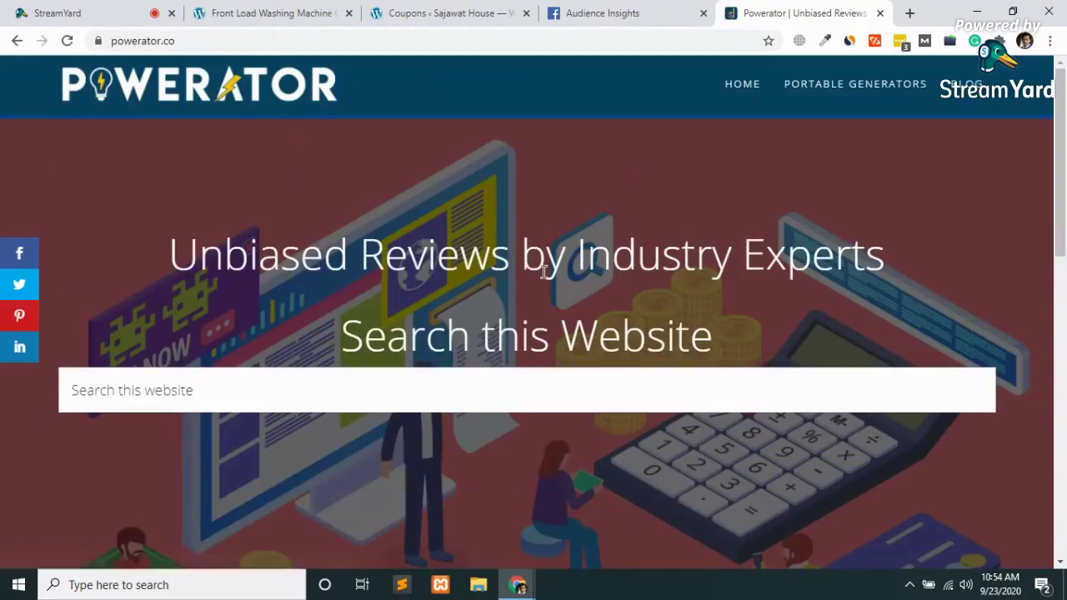
Open the '20 Best Portable Generator In 2020' buyer's guide from the Powerator homepage
{"action": "scroll", "coordinate": [544, 272], "scroll_direction": "down", "scroll_amount": 10}
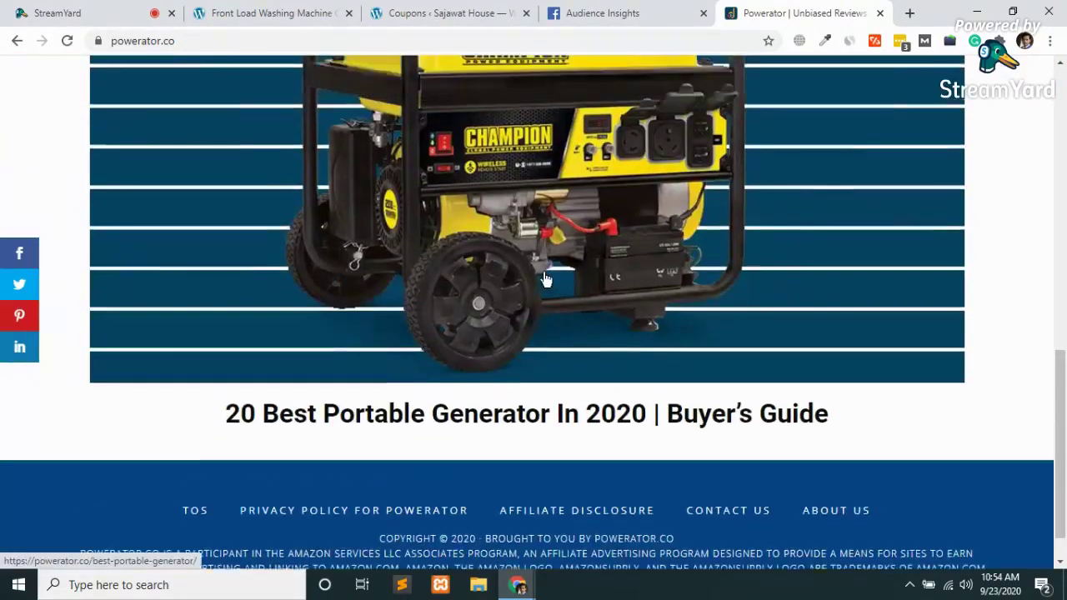
{"action": "scroll", "coordinate": [546, 280], "scroll_direction": "up", "scroll_amount": 1}
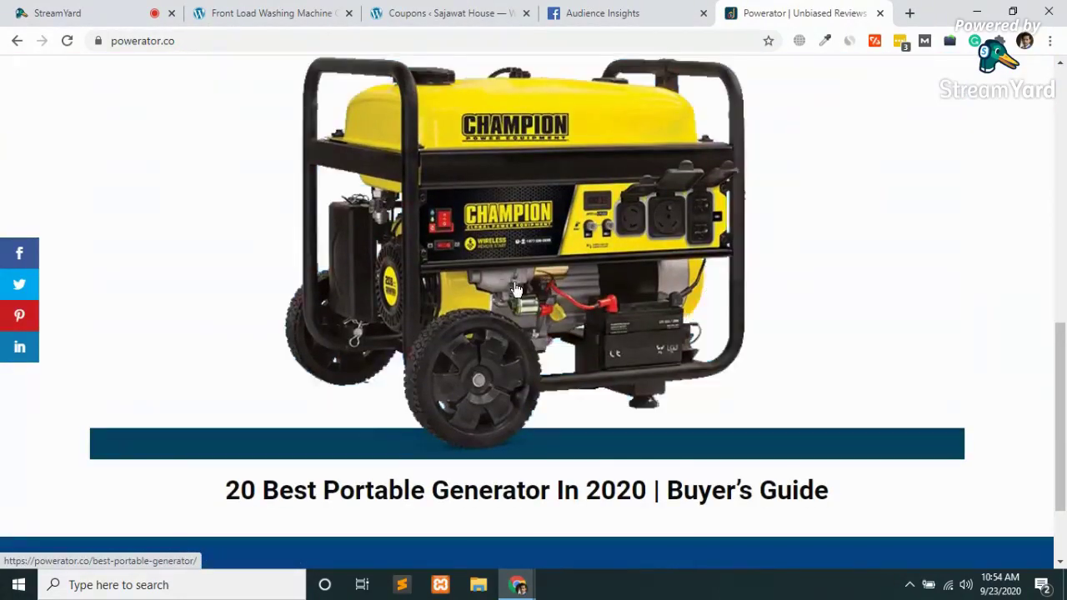
{"action": "left_click", "coordinate": [517, 289]}
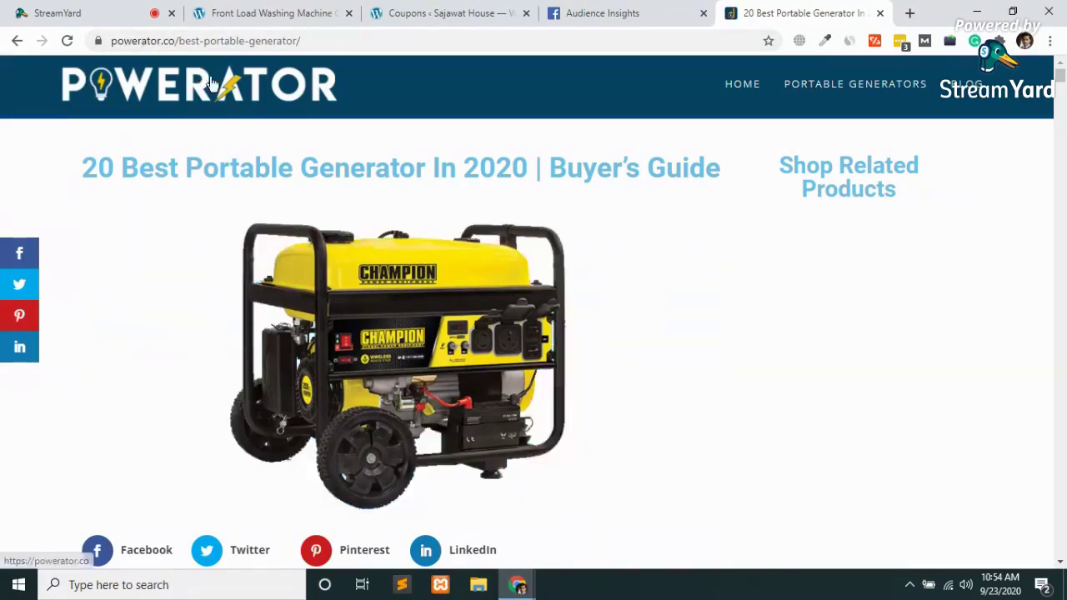
{"action": "left_click", "coordinate": [909, 12]}
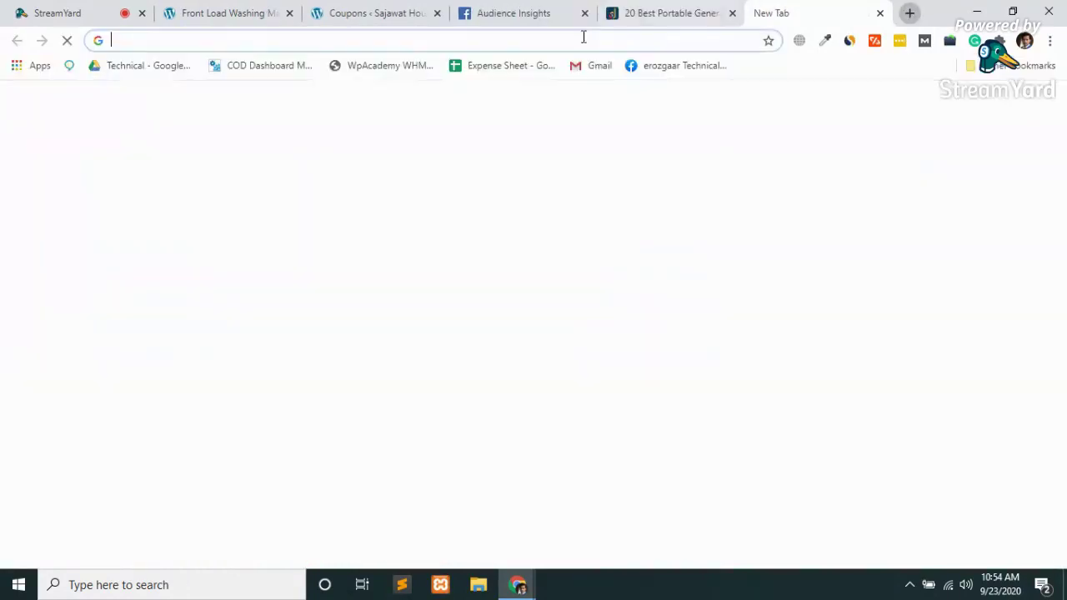
{"action": "left_click", "coordinate": [521, 38]}
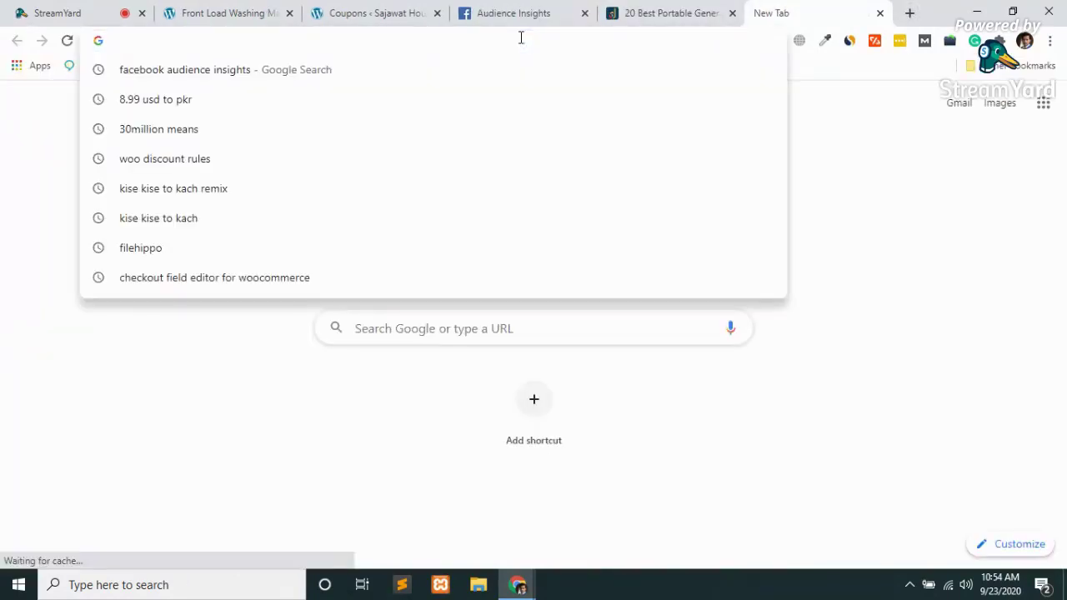
{"action": "left_click", "coordinate": [936, 262]}
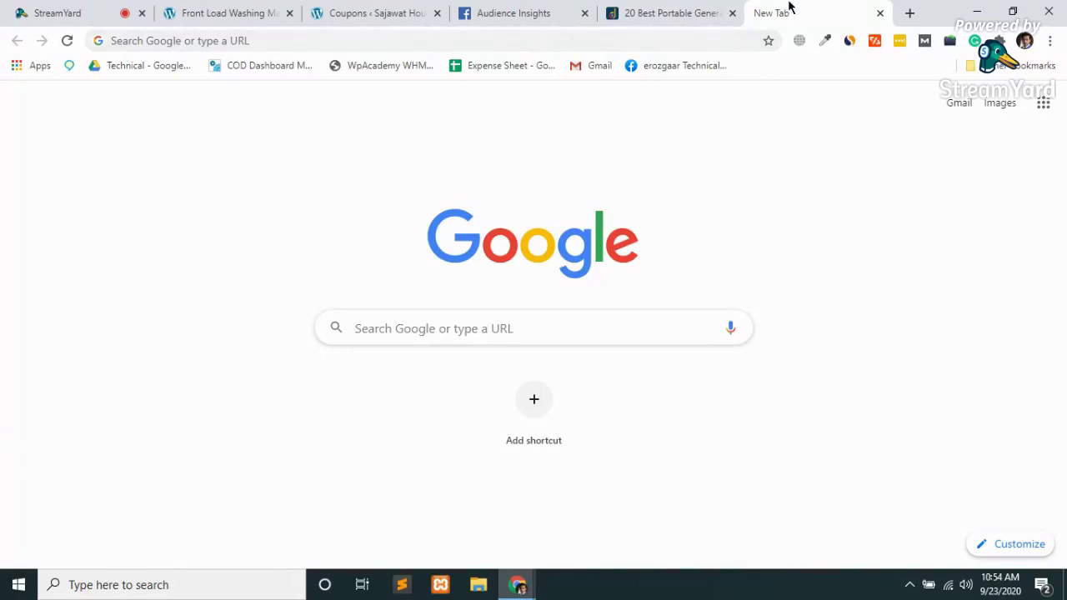
{"action": "left_click", "coordinate": [879, 13]}
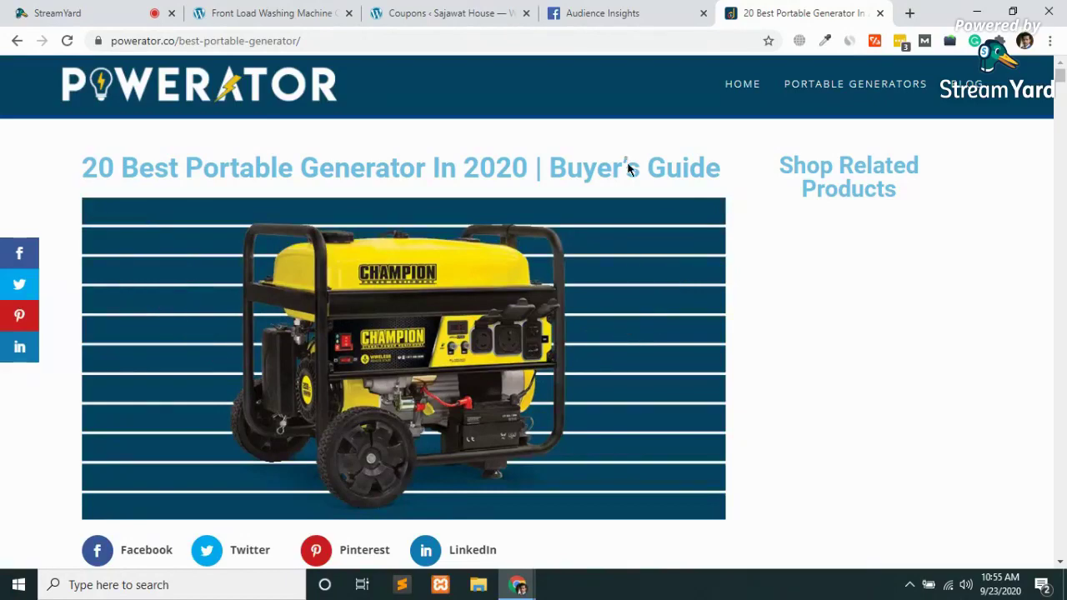
Close the Powerator portable generator article tab with Ctrl+W
{"action": "key", "text": "ctrl+w"}
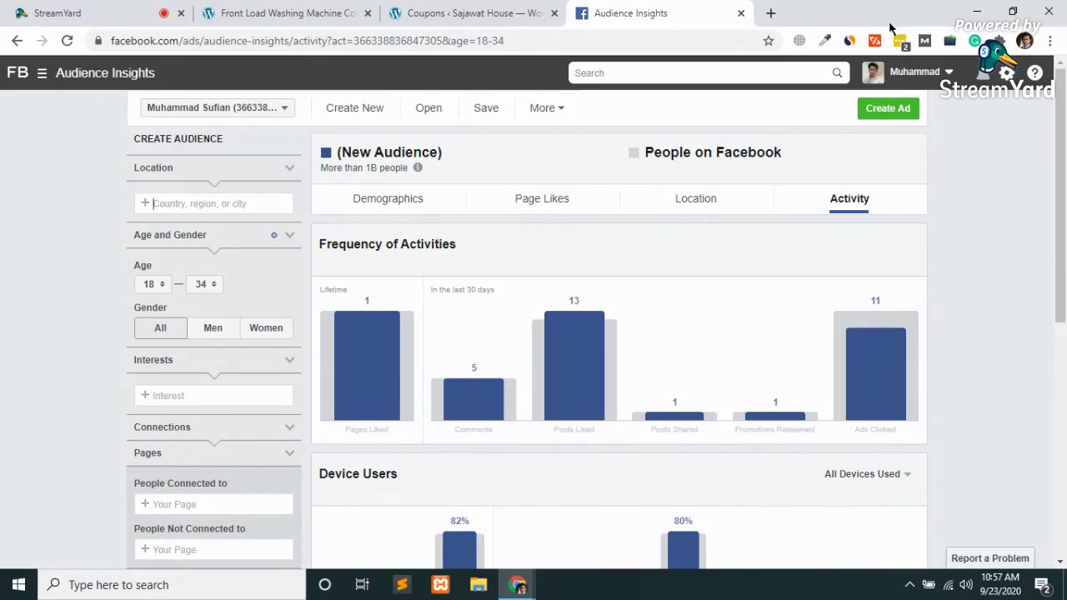
{"action": "left_click", "coordinate": [771, 14]}
{"action": "type", "text": "facebook.com"}
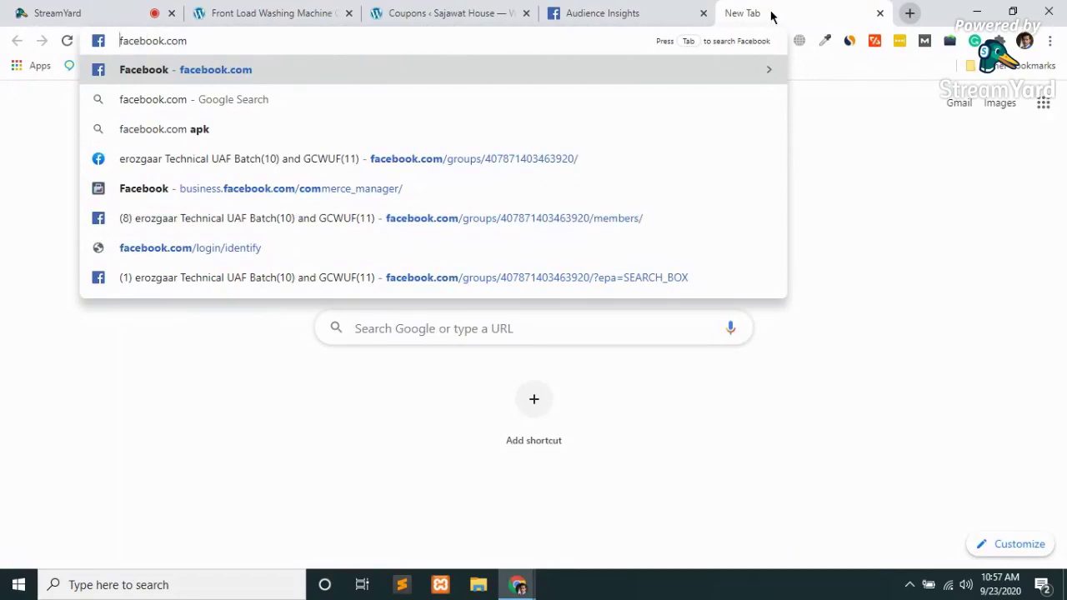
{"action": "type", "text": "b"}
{"action": "key", "text": "End"}
{"action": "type", "text": "u"}
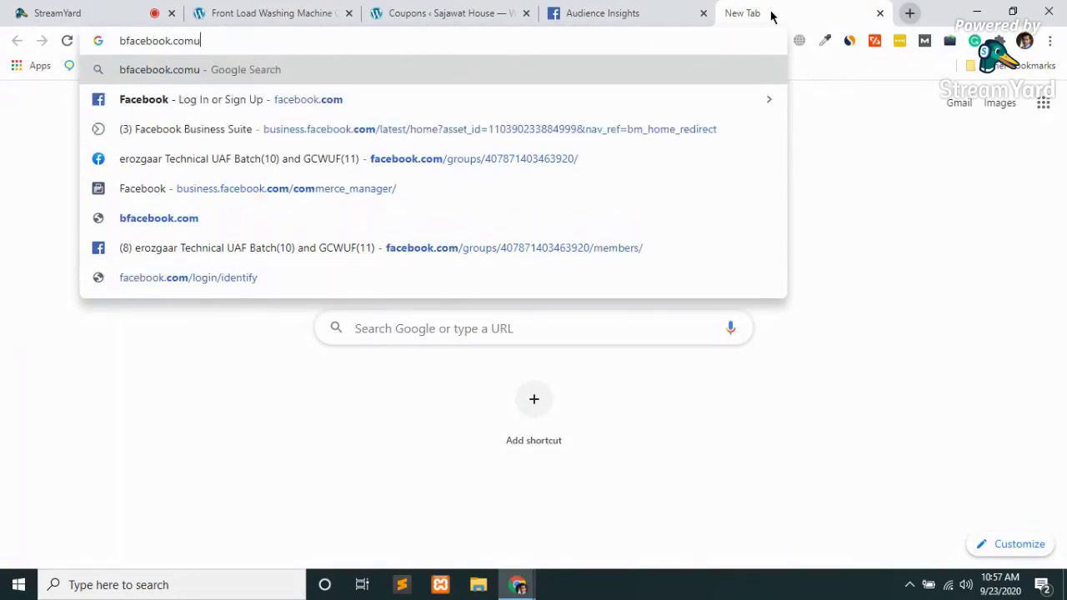
{"action": "key", "text": "BackSpace"}
{"action": "key", "text": "Left"}
{"action": "key", "text": "Left"}
{"action": "key", "text": "Left"}
{"action": "key", "text": "Left"}
{"action": "key", "text": "Left"}
{"action": "key", "text": "Left"}
{"action": "key", "text": "Left"}
{"action": "key", "text": "Left"}
{"action": "key", "text": "Left"}
{"action": "key", "text": "Left"}
{"action": "key", "text": "Left"}
{"action": "key", "text": "Left"}
{"action": "key", "text": "Left"}
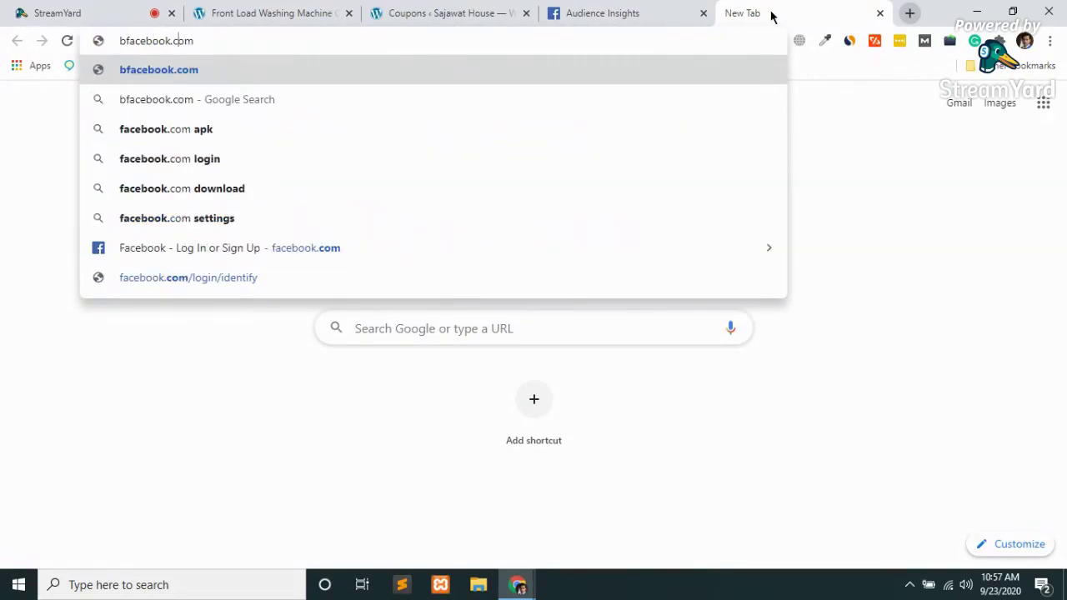
{"action": "key", "text": "Right"}
{"action": "type", "text": "usine"}
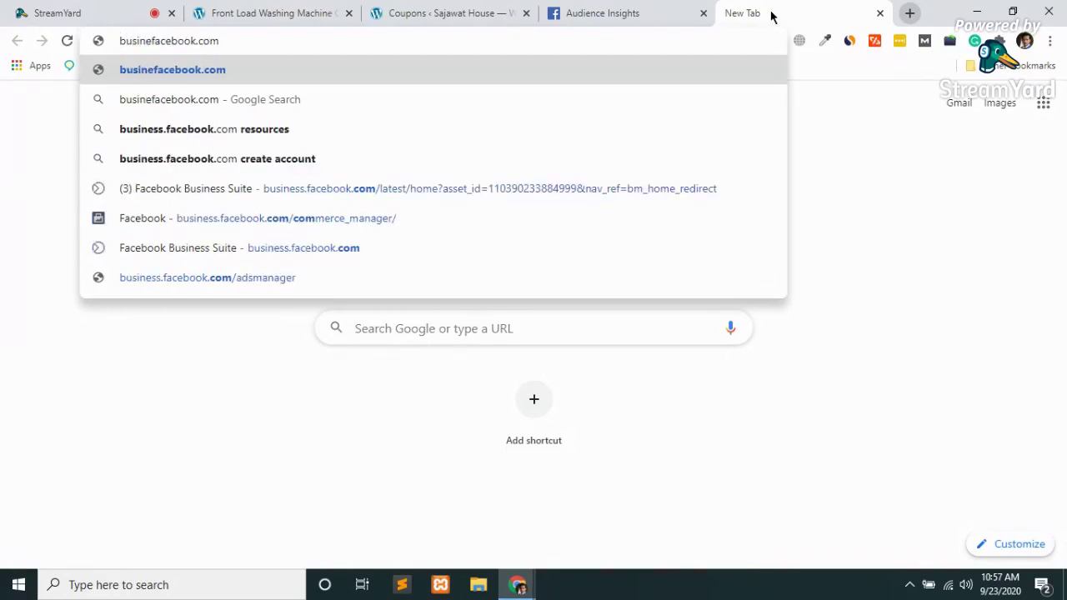
{"action": "type", "text": "ss."}
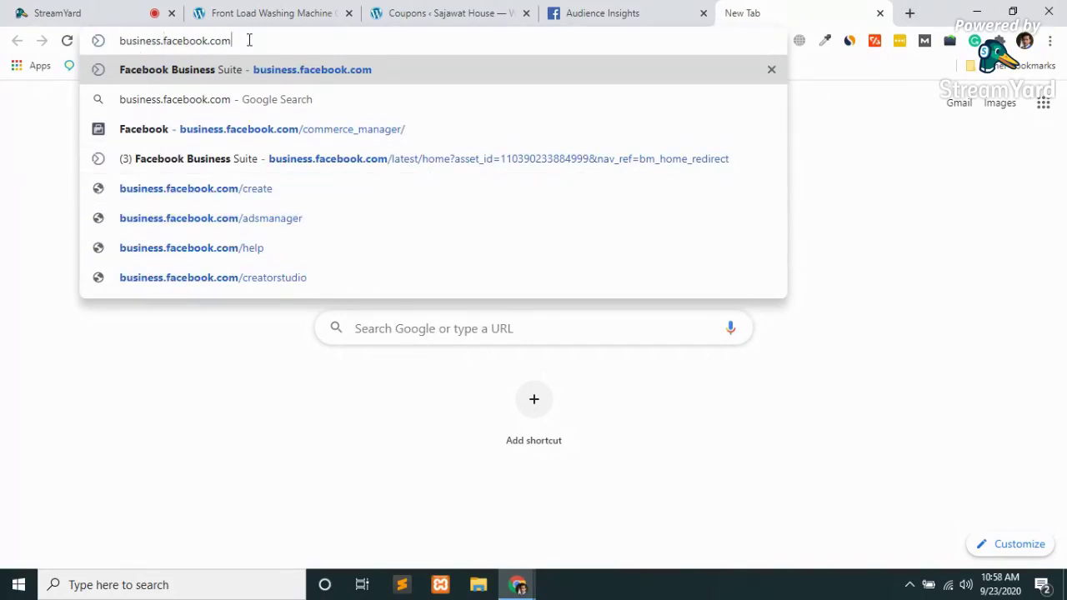
{"action": "left_click_drag", "start_coordinate": [247, 41], "coordinate": [54, 42]}
{"action": "type", "text": "youtube.com"}
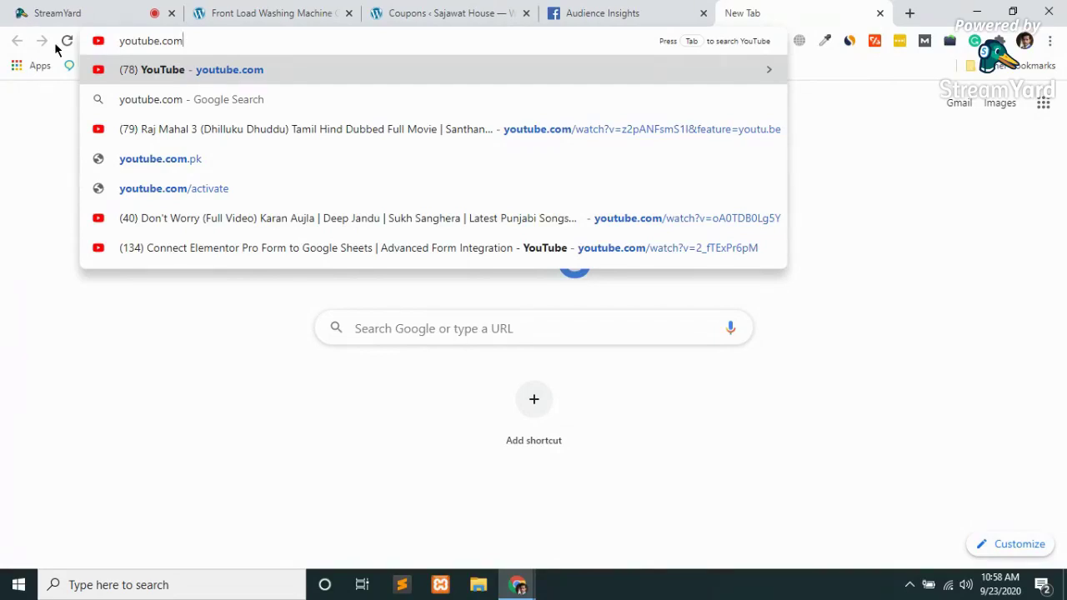
{"action": "key", "text": "ctrl+w"}
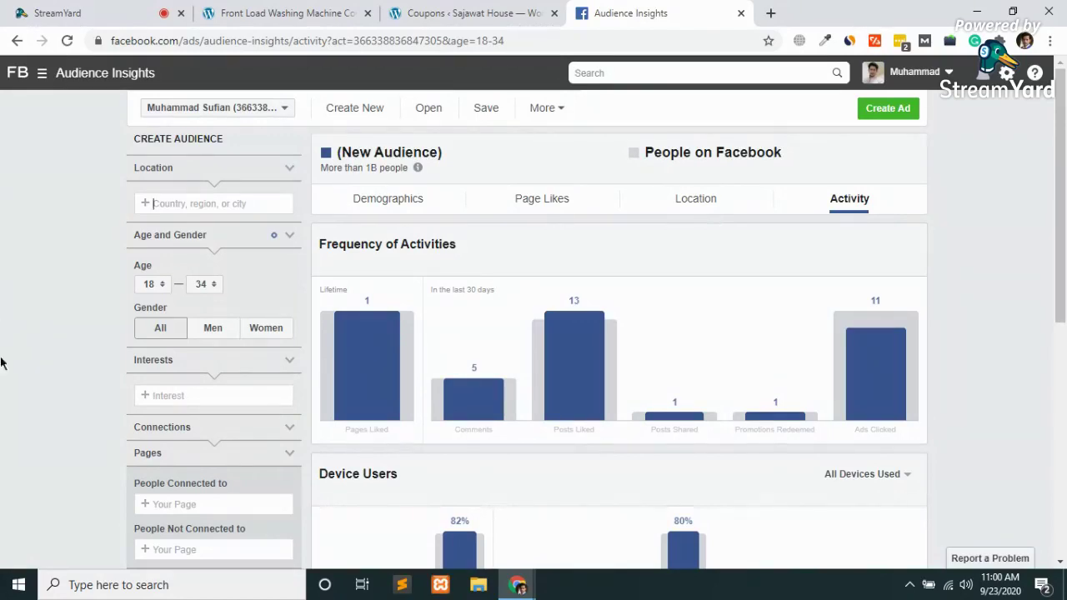
Return to the StreamYard studio tab and choose End Broadcast to bring up its confirmation
{"action": "left_click", "coordinate": [221, 10]}
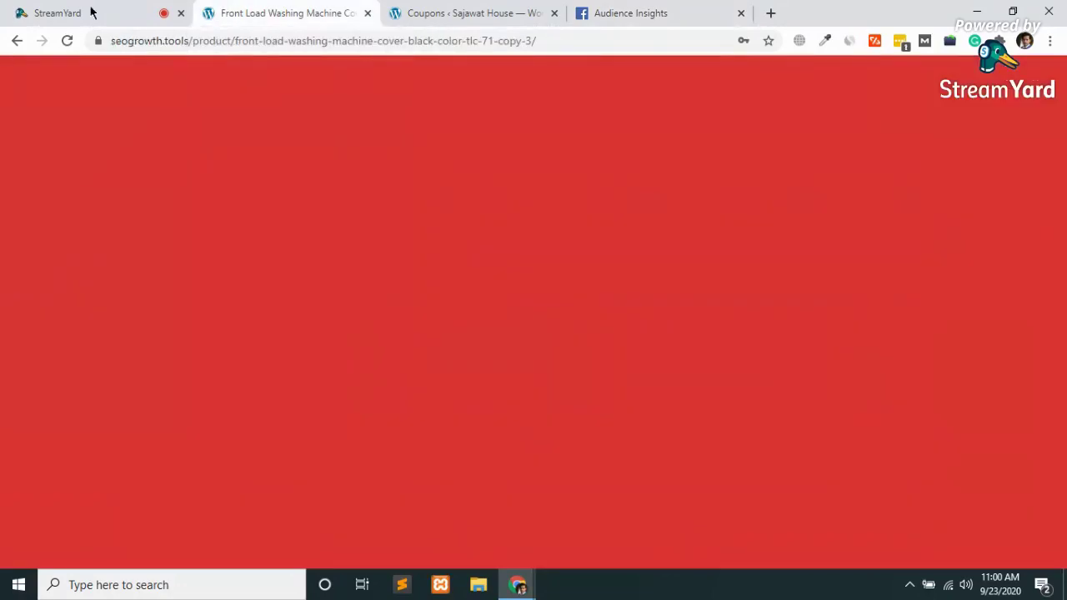
{"action": "left_click", "coordinate": [92, 12]}
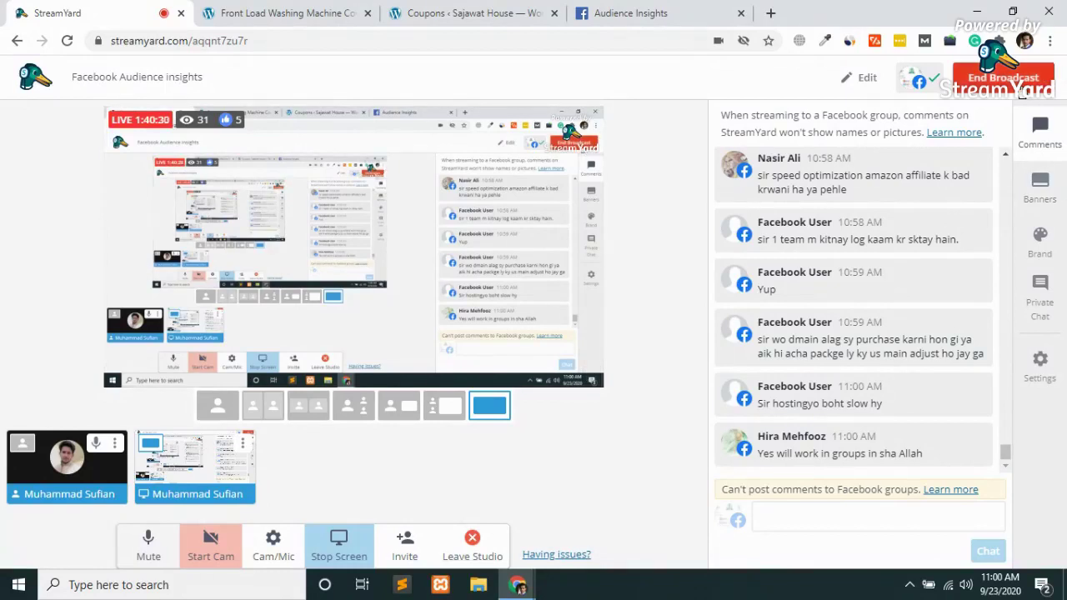
{"action": "left_click", "coordinate": [1018, 89]}
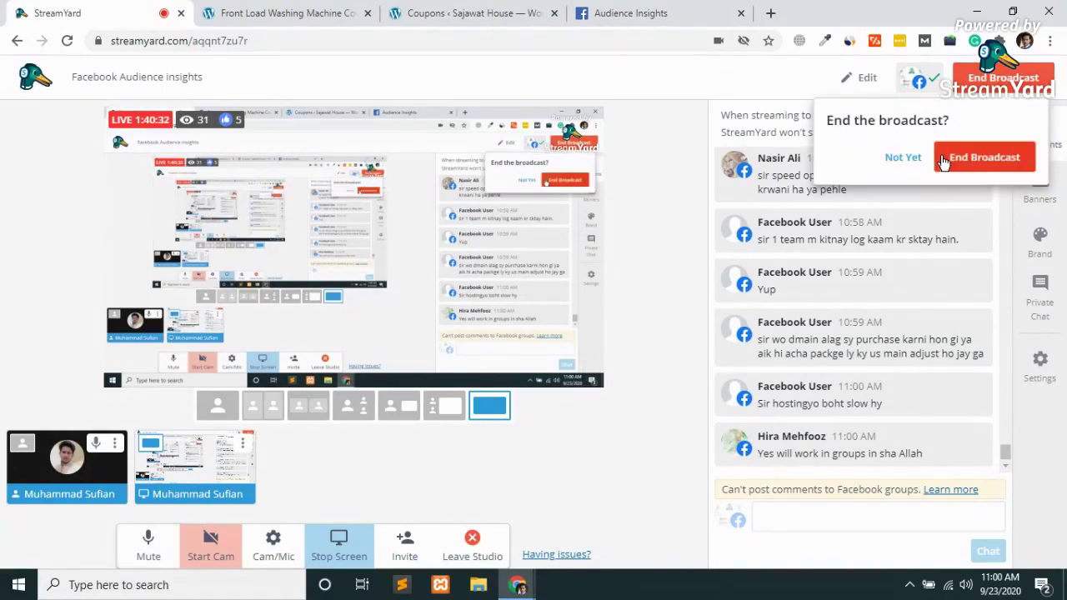